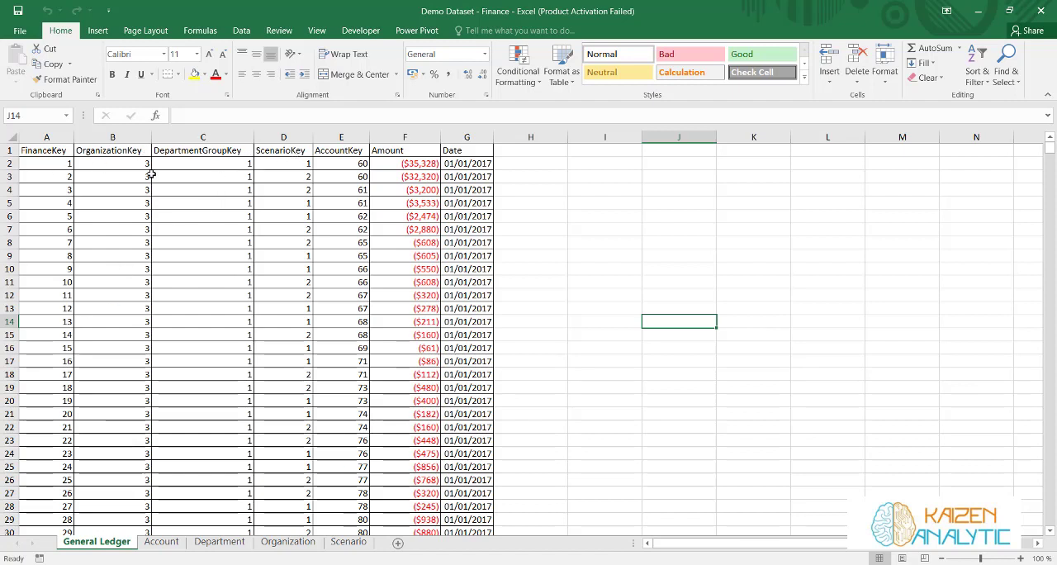
Review the Account, Department, Organization and Scenario sheets of the finance workbook, then return to the General Ledger sheet
{"action": "left_click", "coordinate": [158, 541]}
{"action": "left_click", "coordinate": [221, 543]}
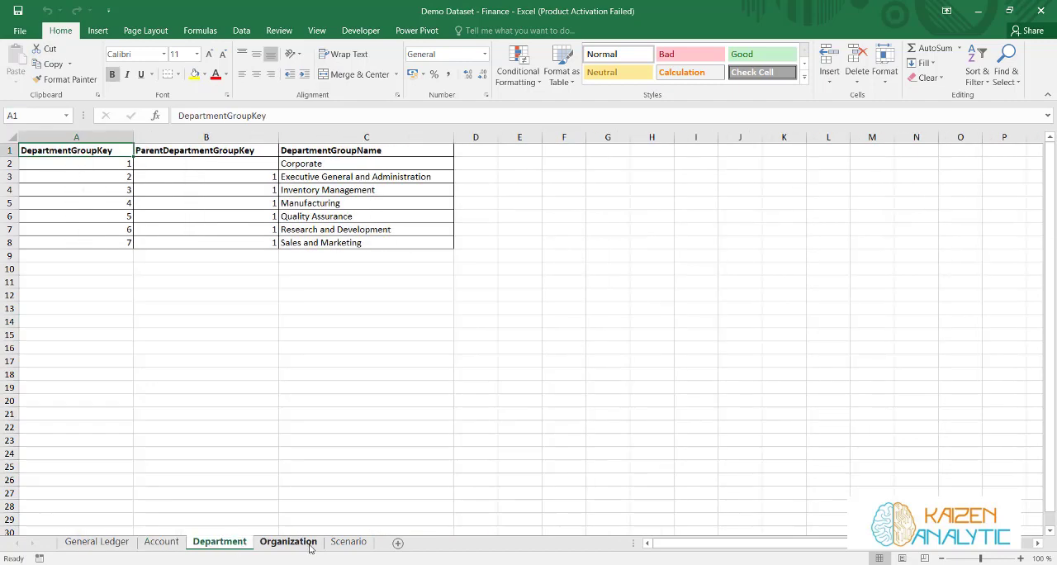
{"action": "left_click", "coordinate": [307, 544]}
{"action": "left_click", "coordinate": [162, 542]}
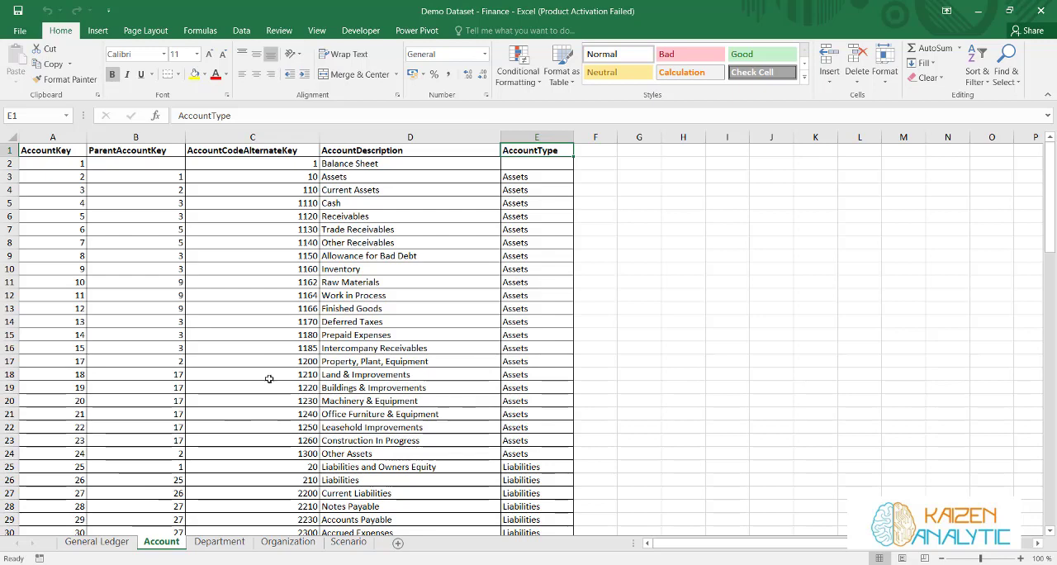
{"action": "left_click", "coordinate": [219, 541]}
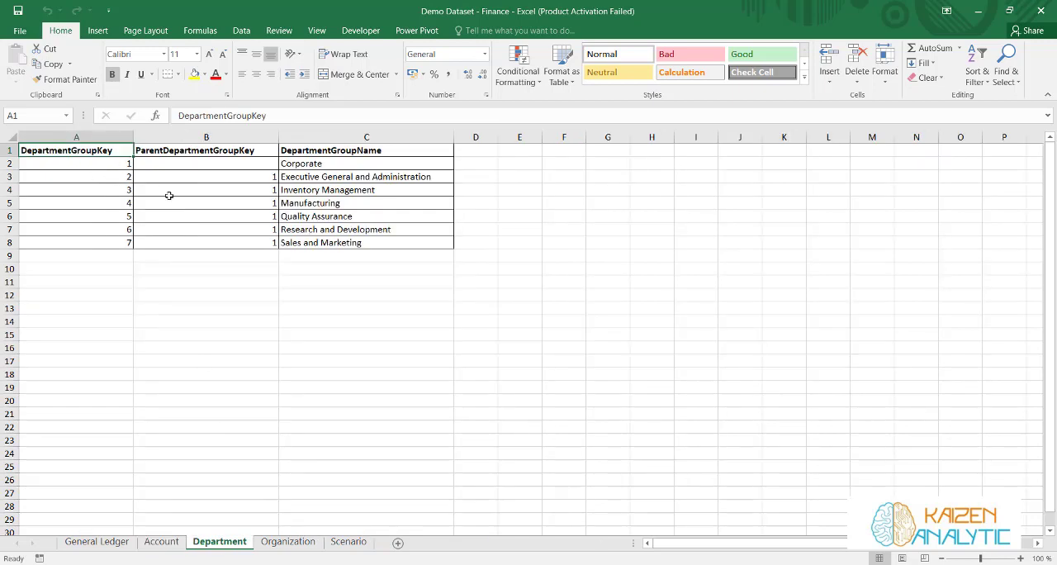
{"action": "left_click", "coordinate": [282, 541]}
{"action": "left_click", "coordinate": [345, 543]}
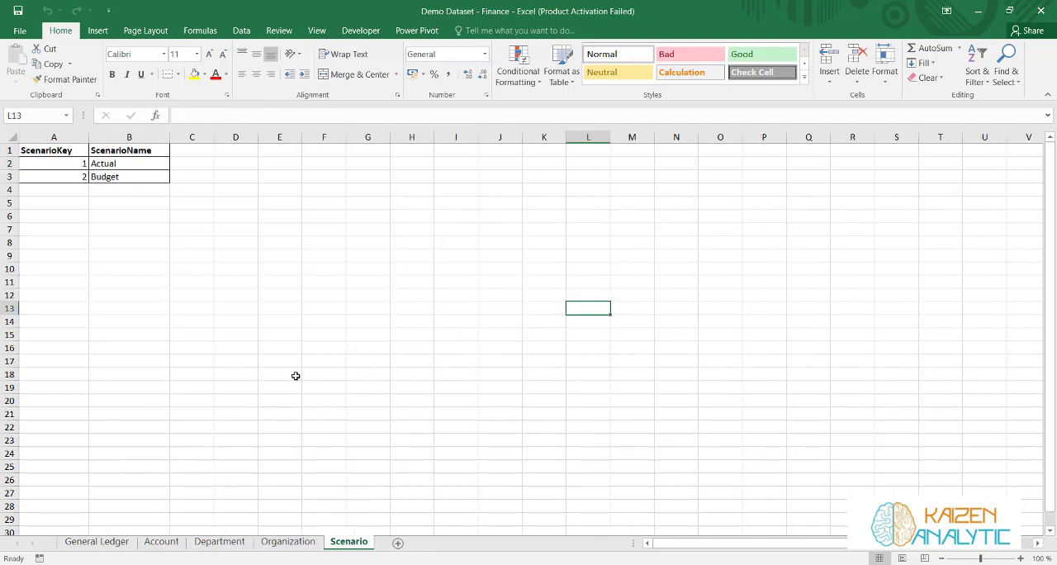
{"action": "left_click", "coordinate": [89, 542]}
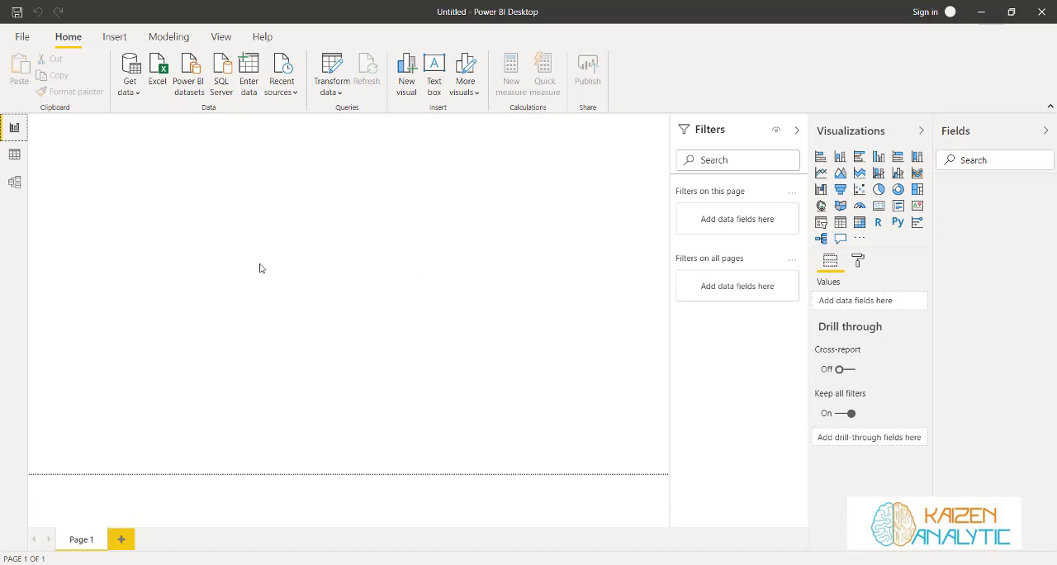
Switch to Power BI Desktop and connect to the Excel workbook "Demo Dataset - Finance" in the Free Webinar folder
{"action": "left_click", "coordinate": [136, 92]}
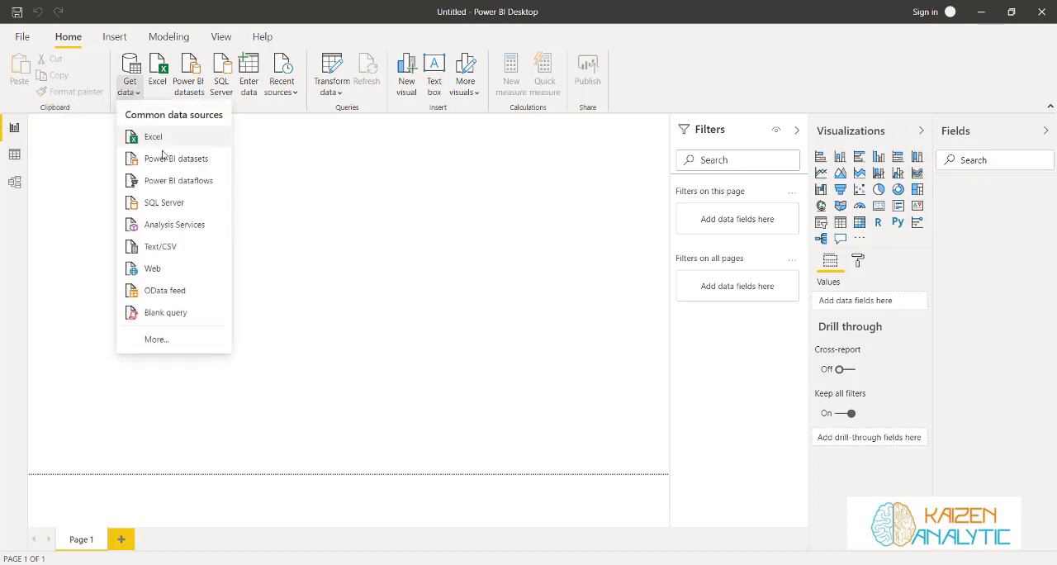
{"action": "left_click", "coordinate": [156, 338]}
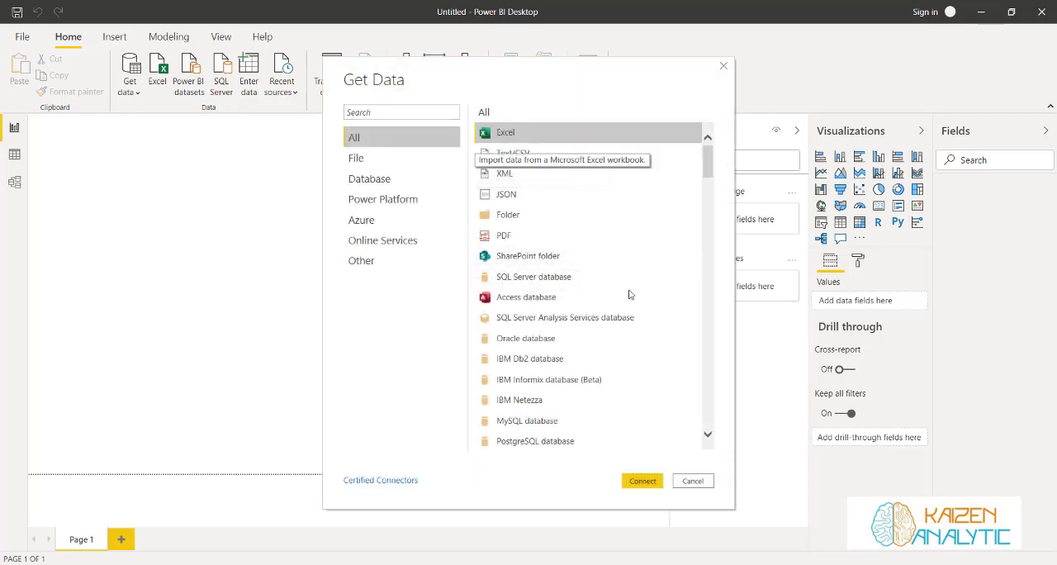
{"action": "left_click", "coordinate": [642, 480]}
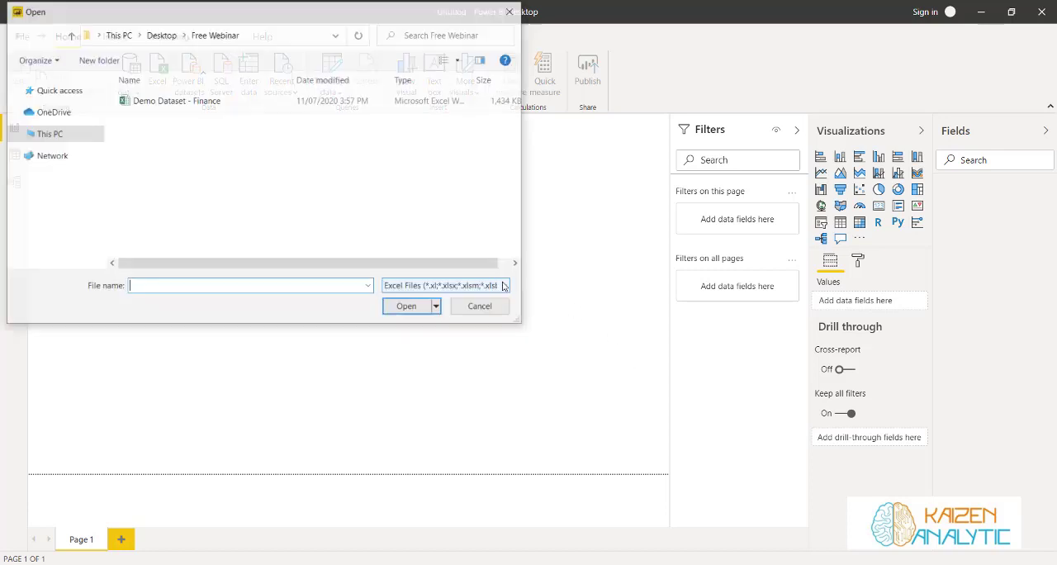
{"action": "left_click", "coordinate": [142, 102]}
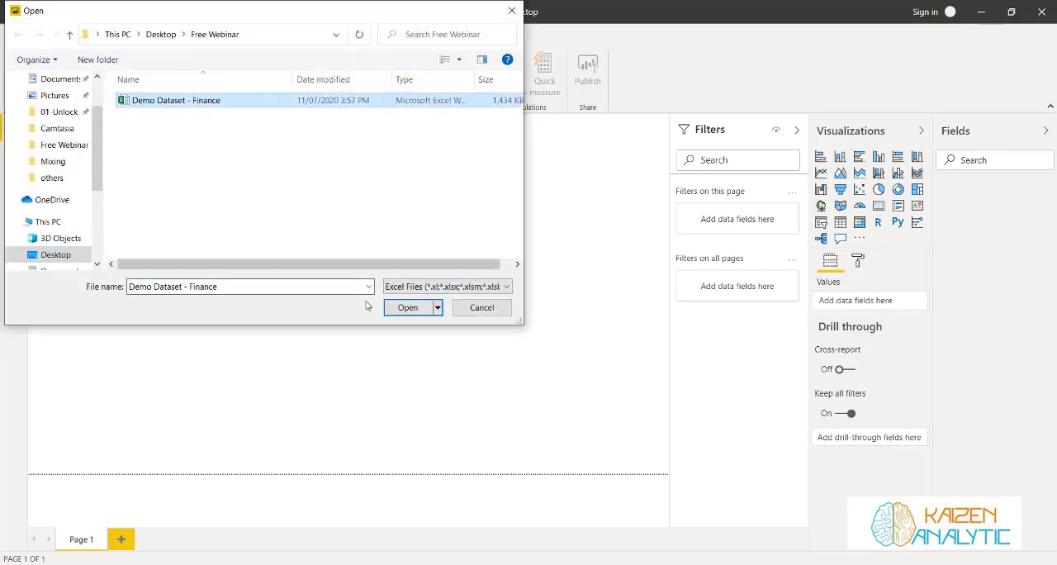
{"action": "left_click", "coordinate": [413, 310]}
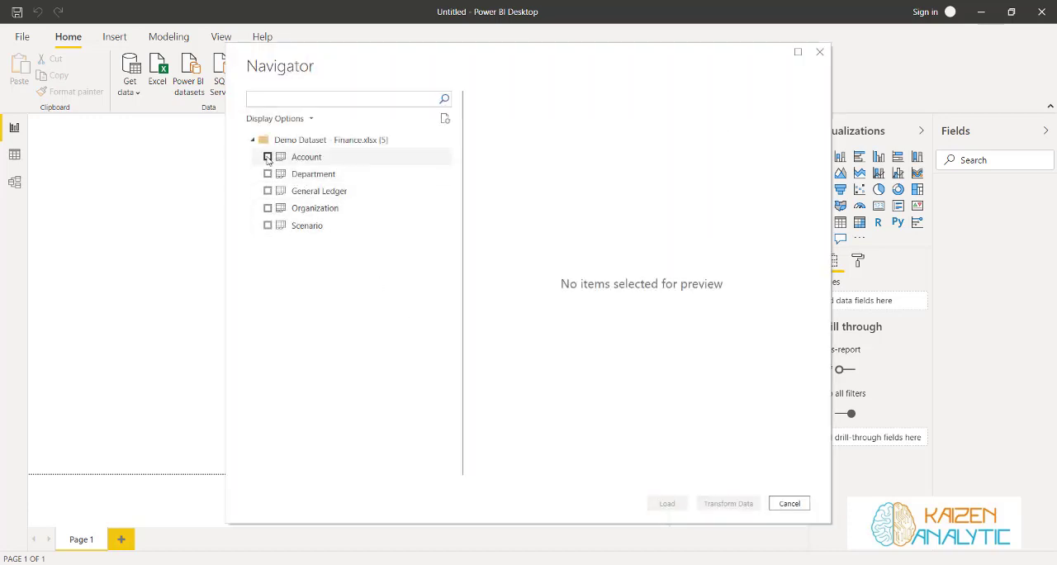
Load the Account, Department, General Ledger, Organization and Scenario tables from the workbook into the report
{"action": "left_click", "coordinate": [266, 157]}
{"action": "left_click", "coordinate": [267, 174]}
{"action": "left_click", "coordinate": [267, 191]}
{"action": "left_click", "coordinate": [267, 208]}
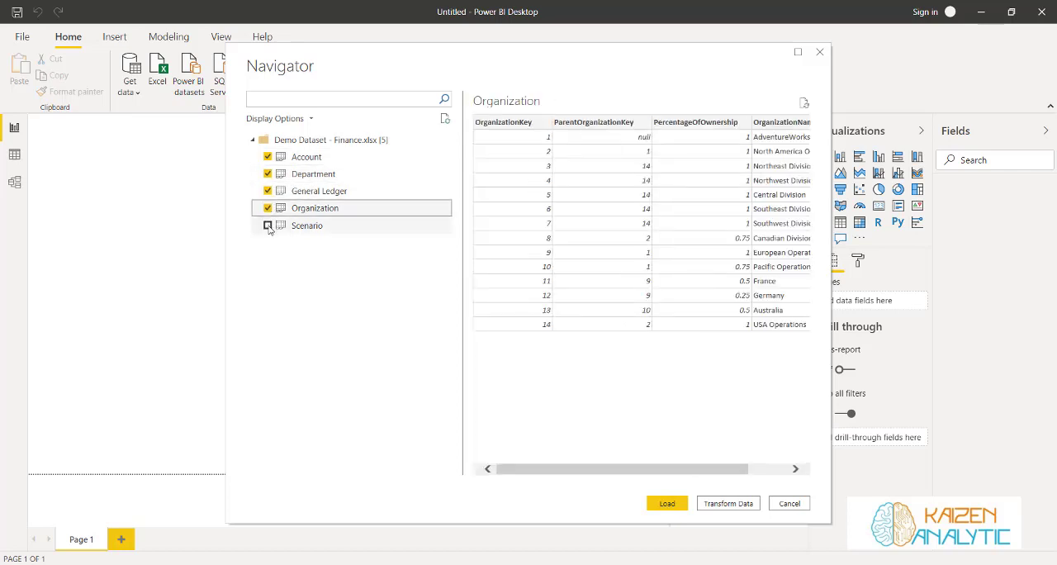
{"action": "left_click", "coordinate": [267, 226]}
{"action": "left_click", "coordinate": [669, 504]}
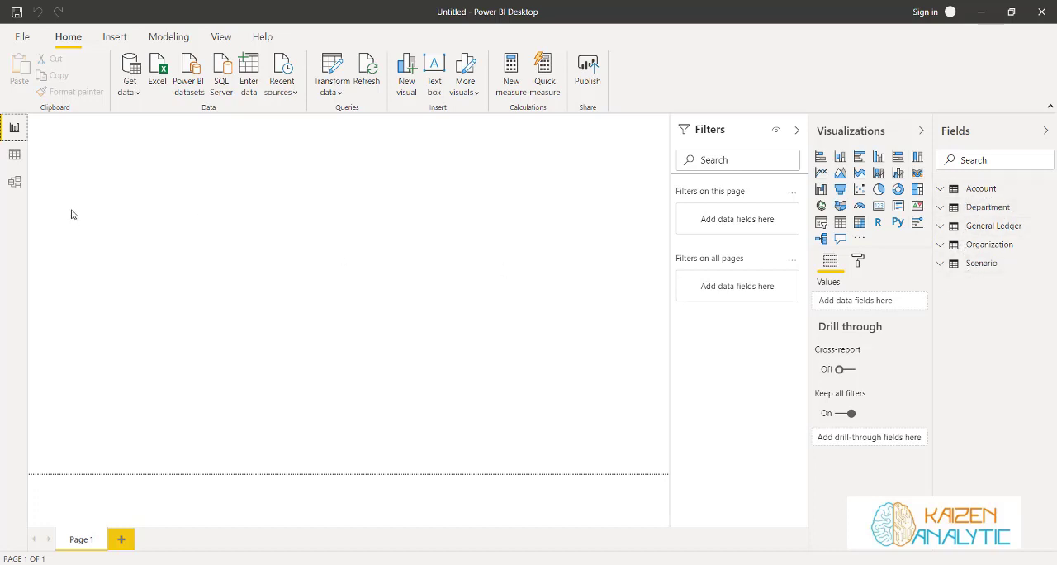
Inspect the loaded rows of the Account and Department tables in the data view
{"action": "left_click", "coordinate": [14, 157]}
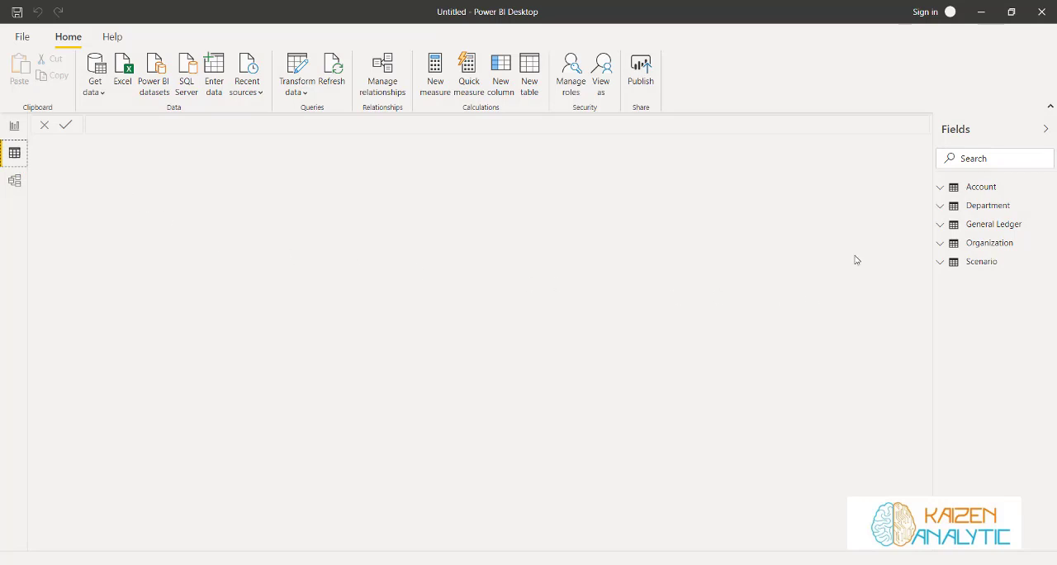
{"action": "left_click", "coordinate": [990, 190]}
{"action": "left_click", "coordinate": [993, 211]}
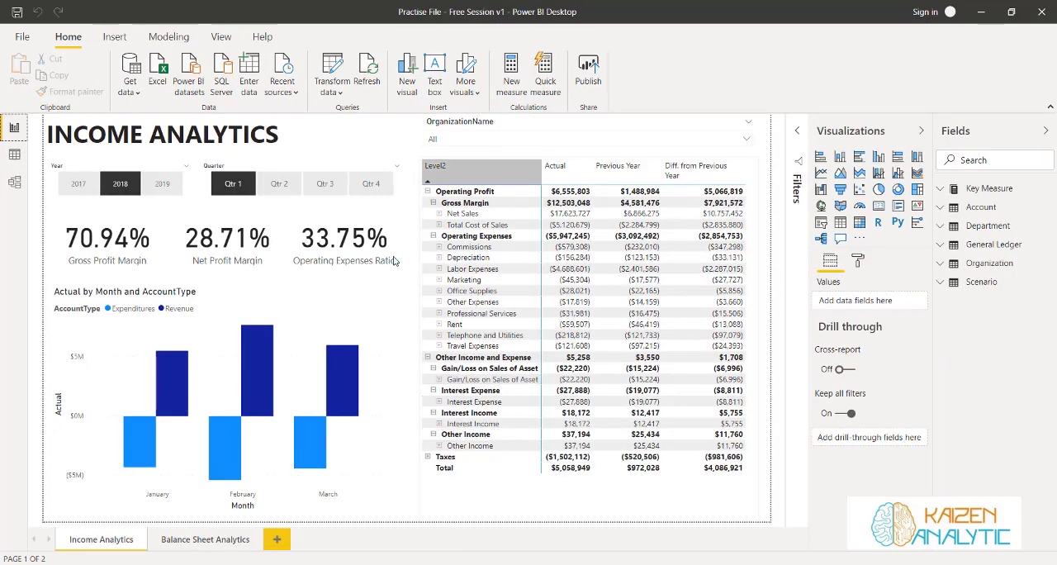
Expand the Net Sales, Total Cost of Sales and Commissions rows in the Income Analytics matrix of the practice report
{"action": "left_click", "coordinate": [440, 214]}
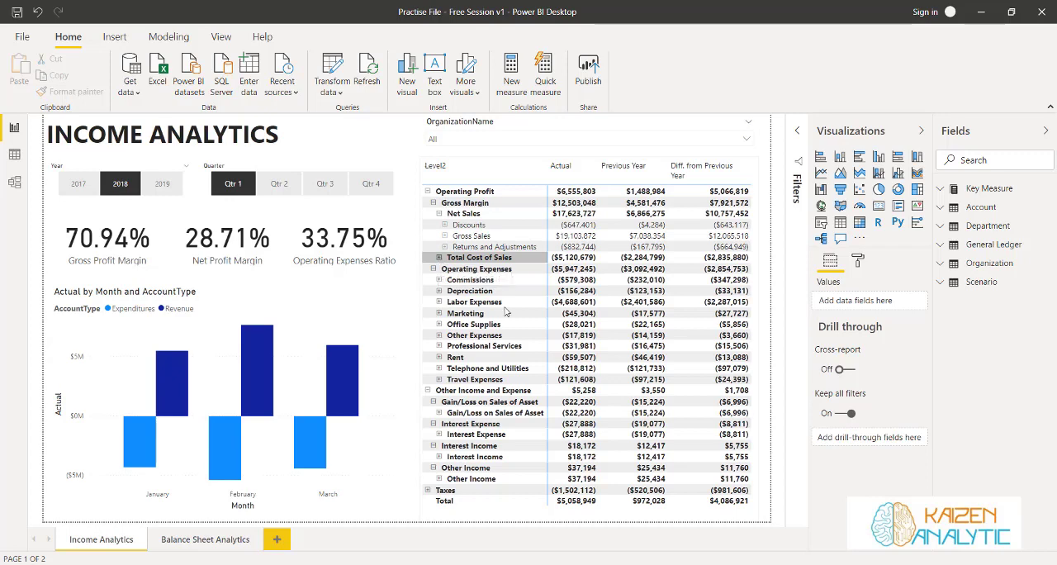
{"action": "left_click", "coordinate": [438, 257]}
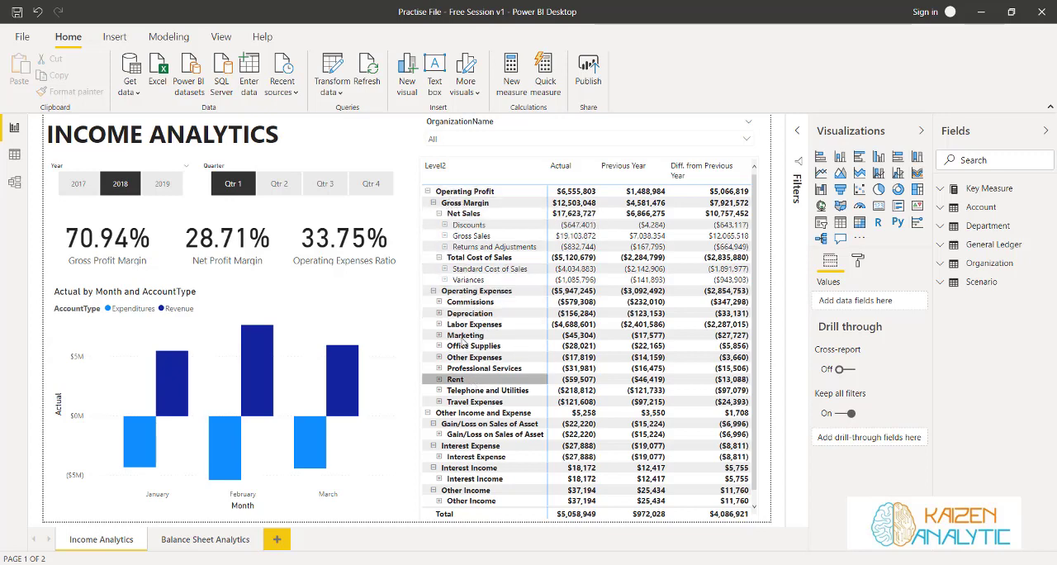
{"action": "left_click", "coordinate": [439, 301]}
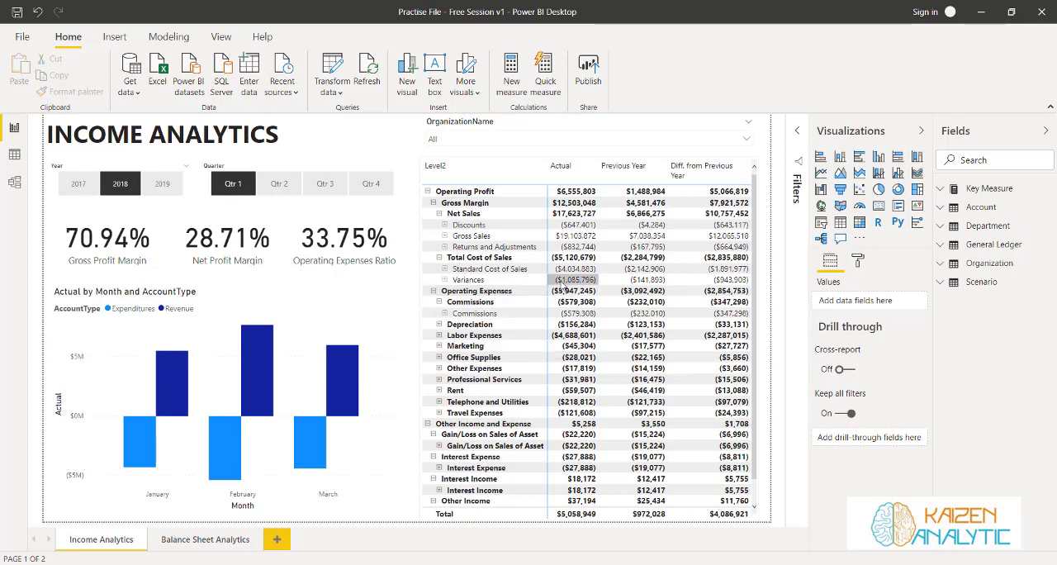
Switch to DAX Function.pdf in Adobe Acrobat Pro, search for "Parent" and go to the parent and child functions section
{"action": "left_click", "coordinate": [980, 11]}
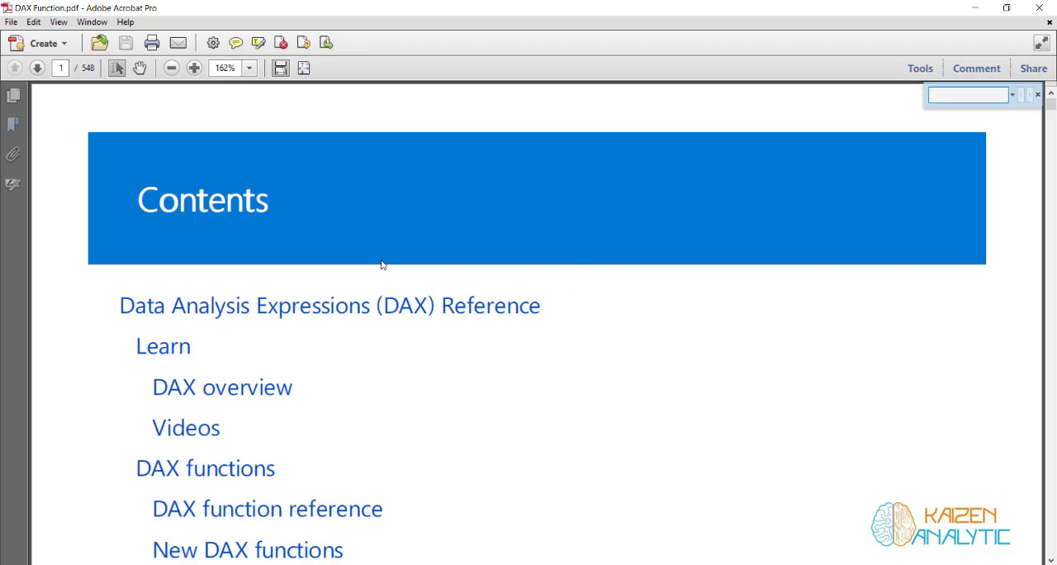
{"action": "type", "text": "Parent"}
{"action": "key", "text": "Return"}
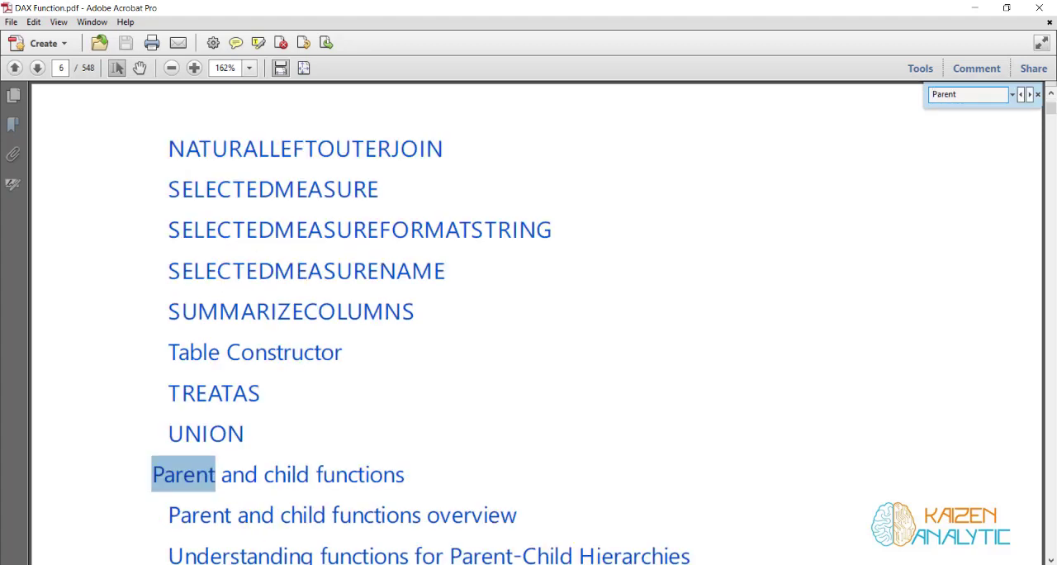
{"action": "left_click", "coordinate": [314, 461]}
{"action": "scroll", "coordinate": [441, 373], "scroll_direction": "down", "scroll_amount": 3}
Switch to the Excel workbook and examine the AccountKey and ParentAccountKey columns on the Account sheet
{"action": "left_click", "coordinate": [235, 563]}
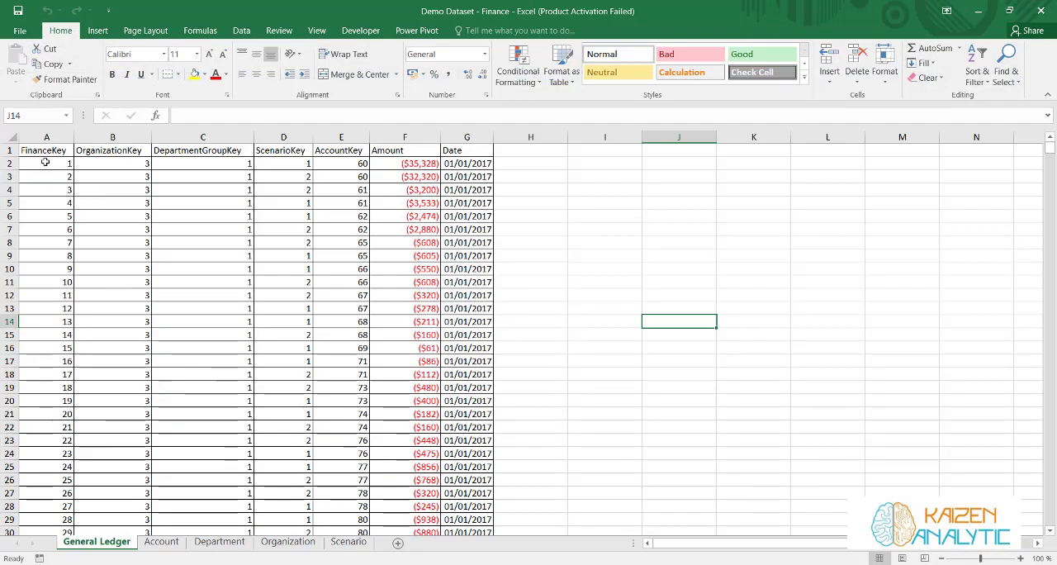
{"action": "left_click", "coordinate": [162, 541]}
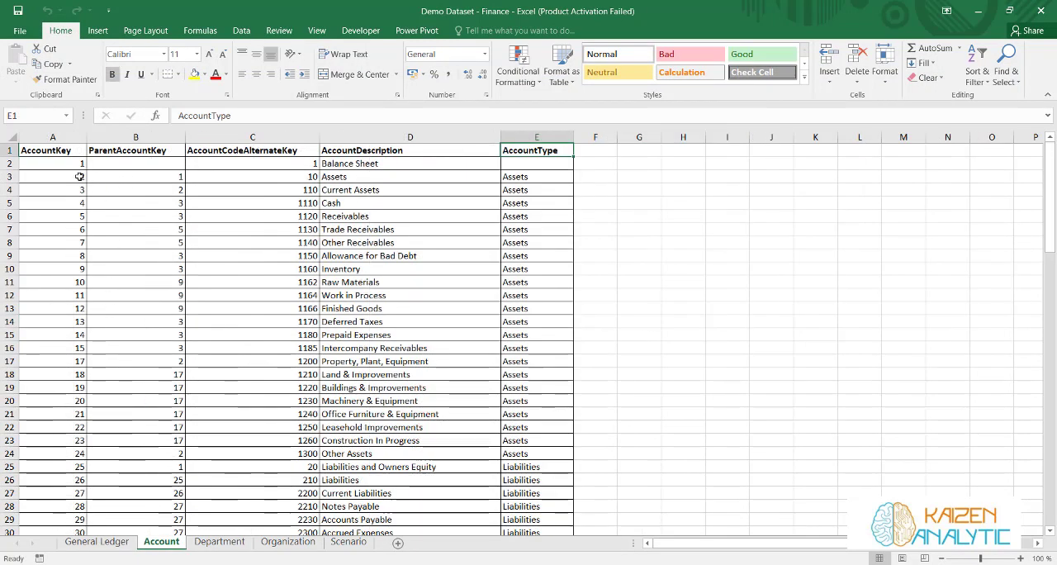
{"action": "left_click", "coordinate": [33, 150]}
{"action": "left_click", "coordinate": [100, 147]}
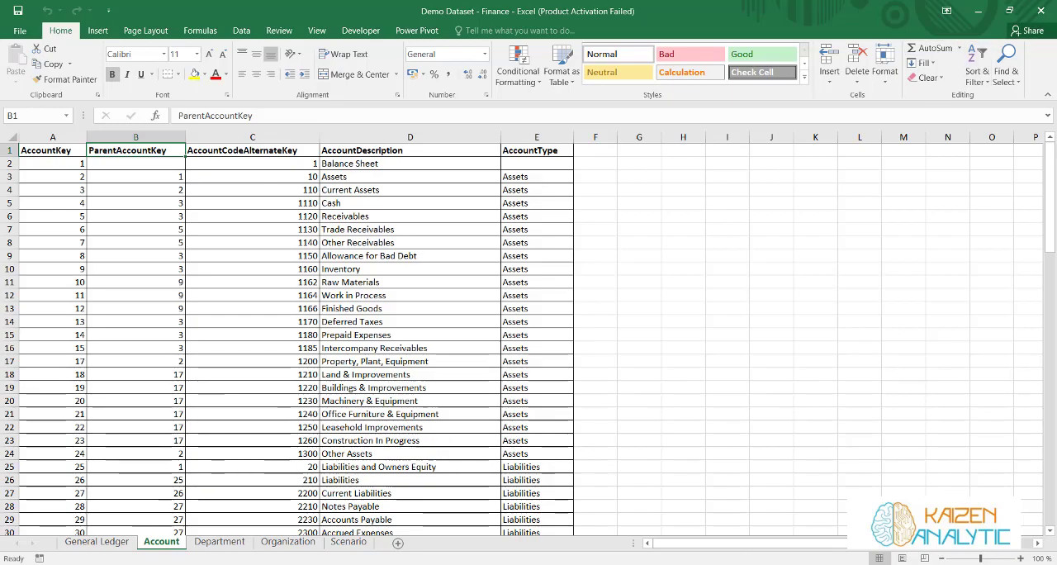
Return to the DAX reference PDF and examine the EmployeeKey and ParentEmployeeKey columns in the parent-child example
{"action": "key", "text": "alt+Tab"}
{"action": "scroll", "coordinate": [527, 216], "scroll_direction": "down", "scroll_amount": 2}
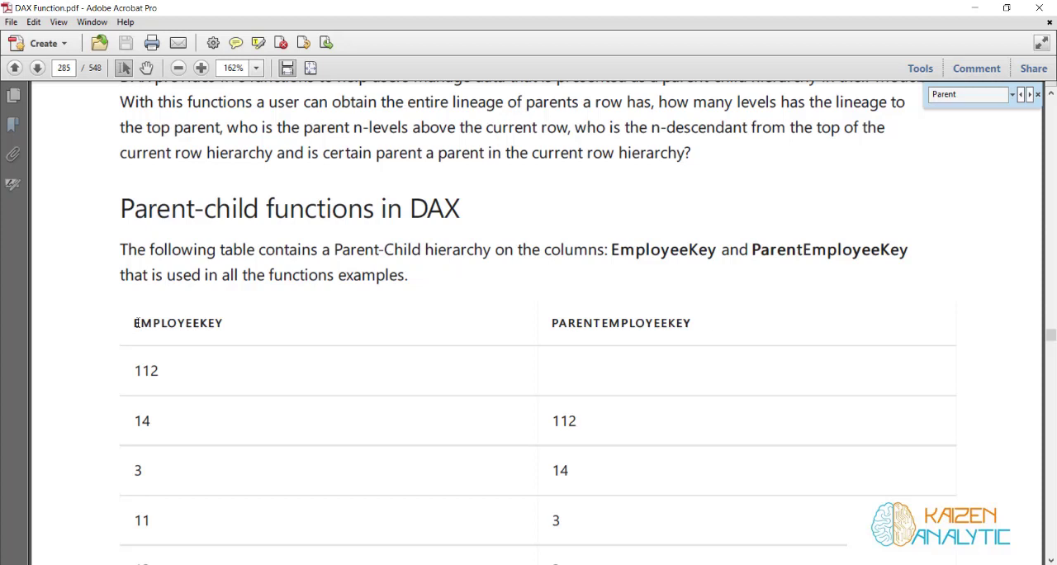
{"action": "left_click_drag", "start_coordinate": [136, 323], "coordinate": [213, 322]}
{"action": "left_click_drag", "start_coordinate": [582, 322], "coordinate": [655, 326]}
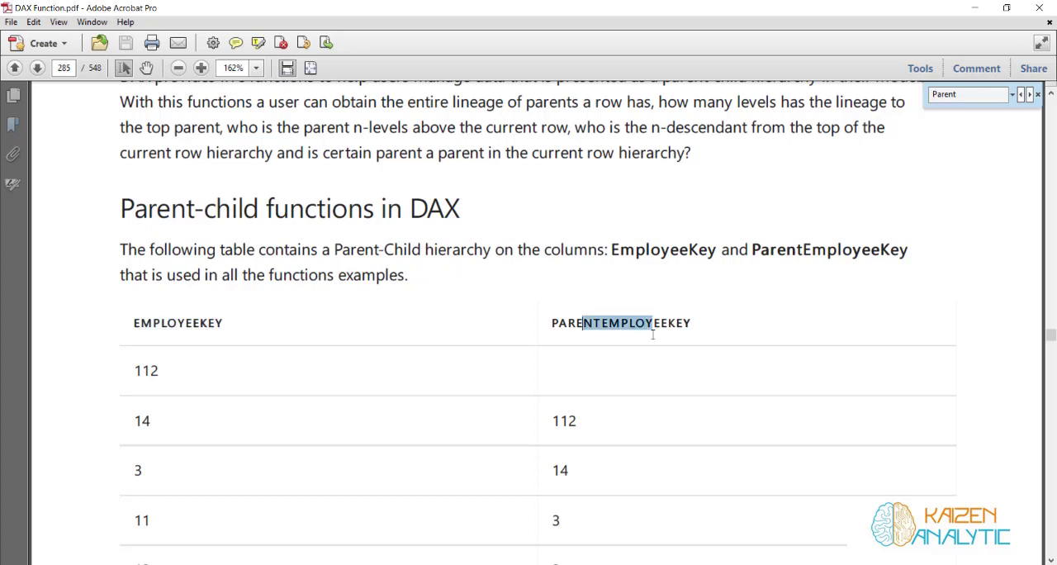
{"action": "left_click", "coordinate": [287, 278]}
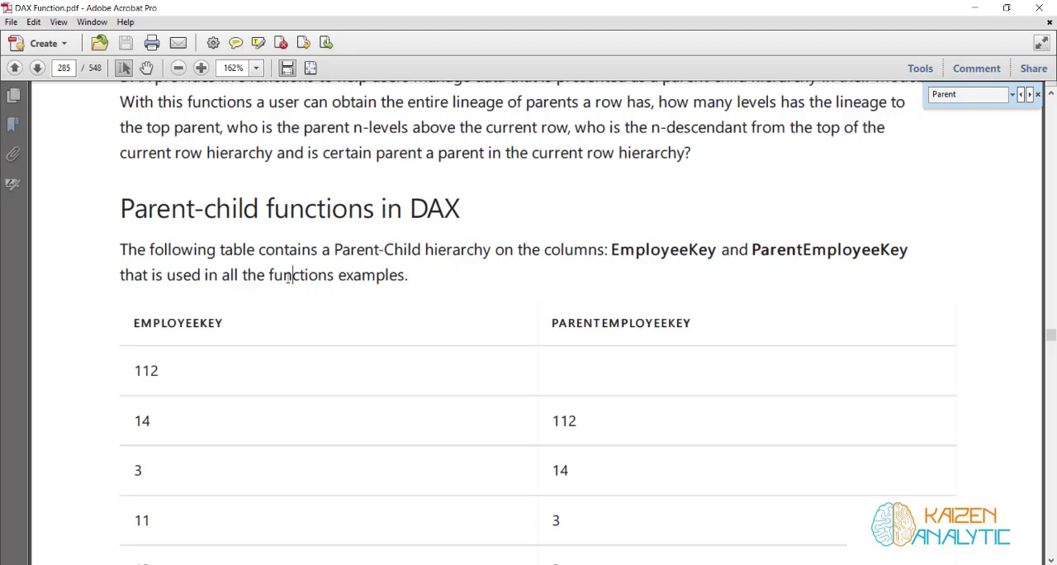
Read the PATH function description and compare its example path values with the employee and parent keys
{"action": "scroll", "coordinate": [288, 279], "scroll_direction": "down", "scroll_amount": 5}
{"action": "scroll", "coordinate": [288, 283], "scroll_direction": "down", "scroll_amount": 8}
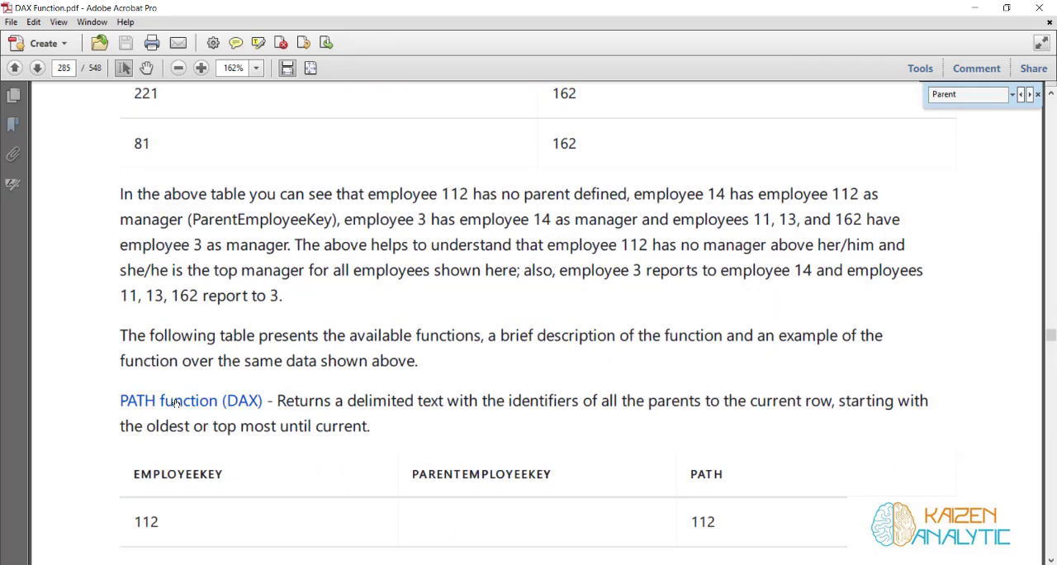
{"action": "scroll", "coordinate": [695, 330], "scroll_direction": "up", "scroll_amount": 9}
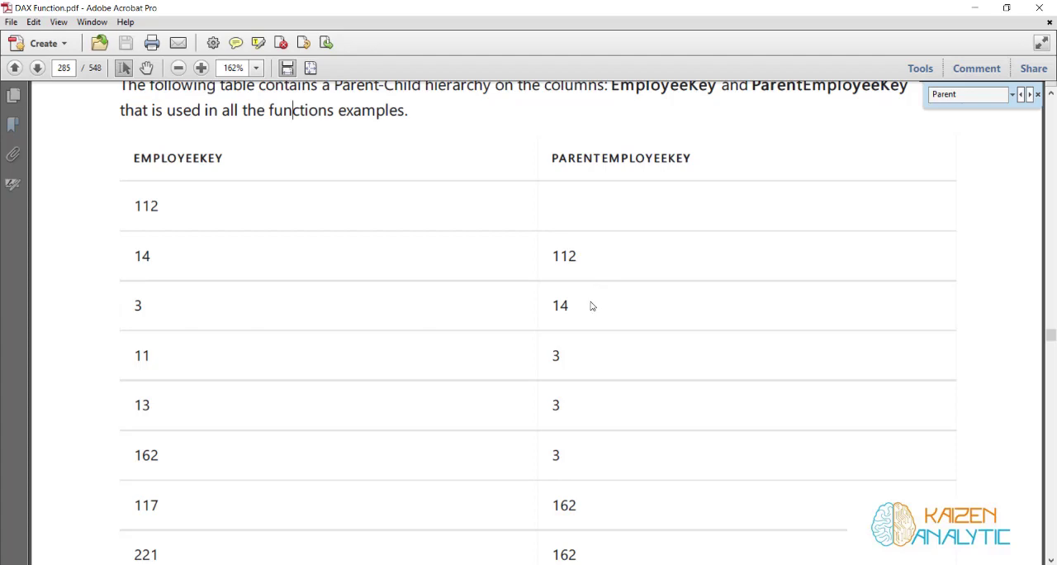
{"action": "scroll", "coordinate": [590, 301], "scroll_direction": "down", "scroll_amount": 5}
{"action": "scroll", "coordinate": [590, 301], "scroll_direction": "down", "scroll_amount": 5}
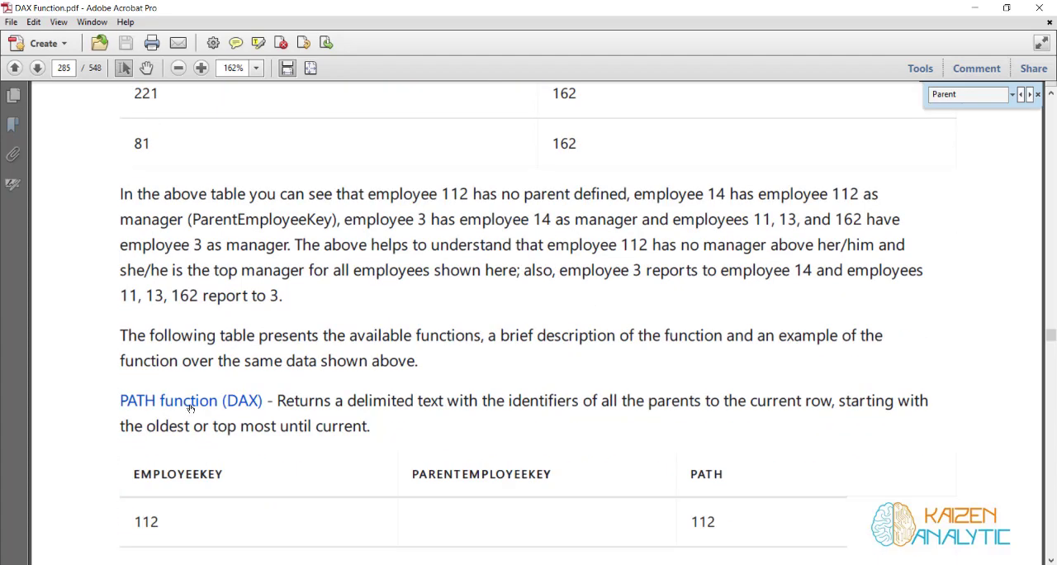
{"action": "scroll", "coordinate": [772, 300], "scroll_direction": "down", "scroll_amount": 5}
{"action": "scroll", "coordinate": [771, 301], "scroll_direction": "down", "scroll_amount": 1}
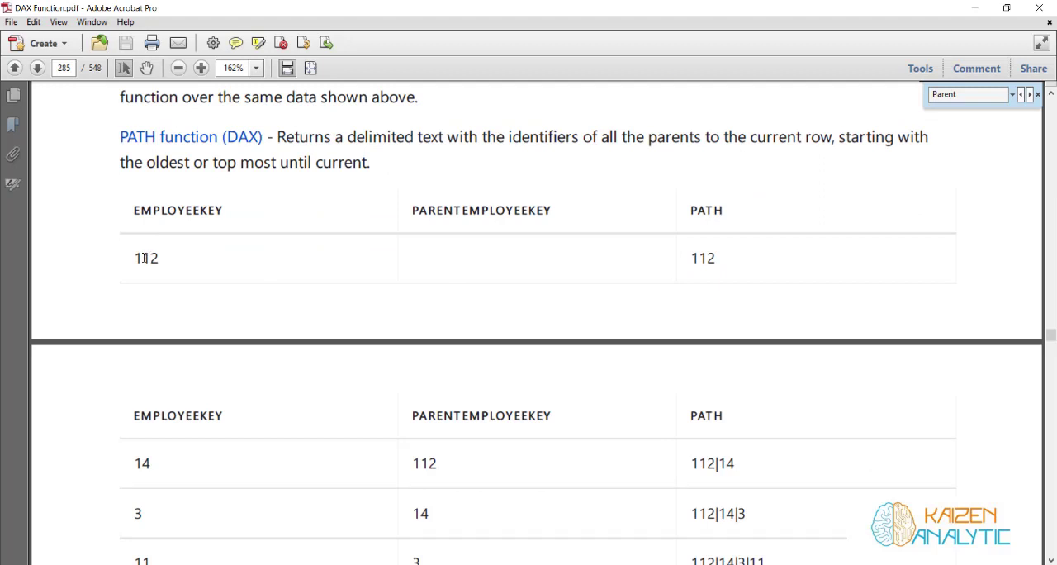
{"action": "scroll", "coordinate": [358, 346], "scroll_direction": "down", "scroll_amount": 2}
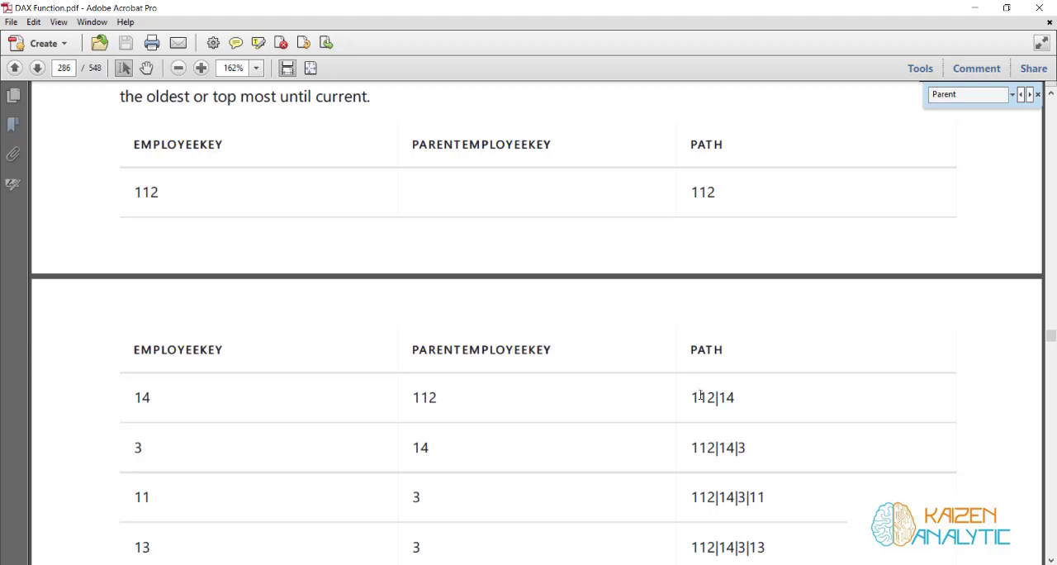
{"action": "scroll", "coordinate": [700, 396], "scroll_direction": "down", "scroll_amount": 1}
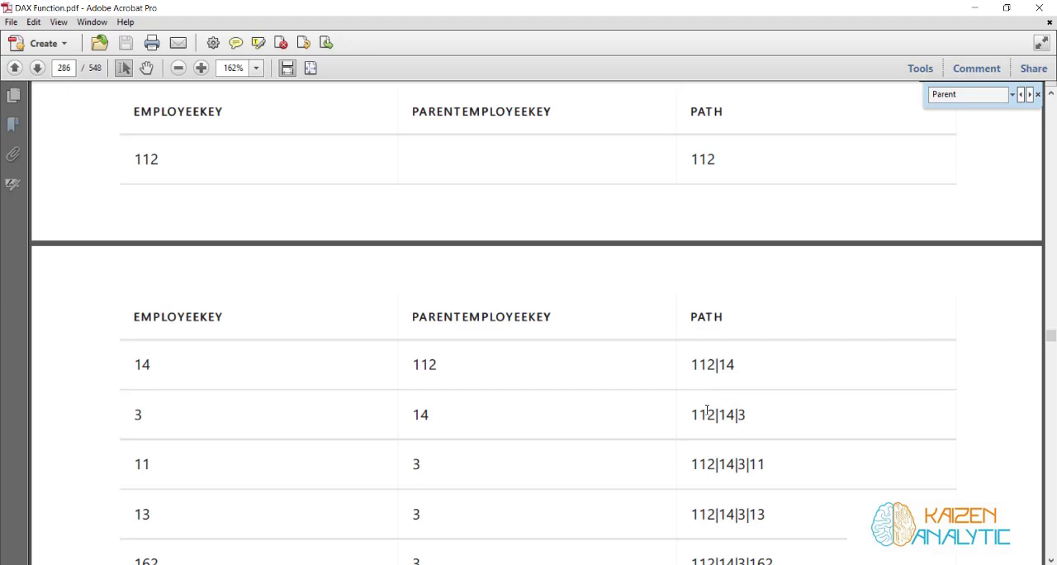
{"action": "scroll", "coordinate": [707, 410], "scroll_direction": "down", "scroll_amount": 3}
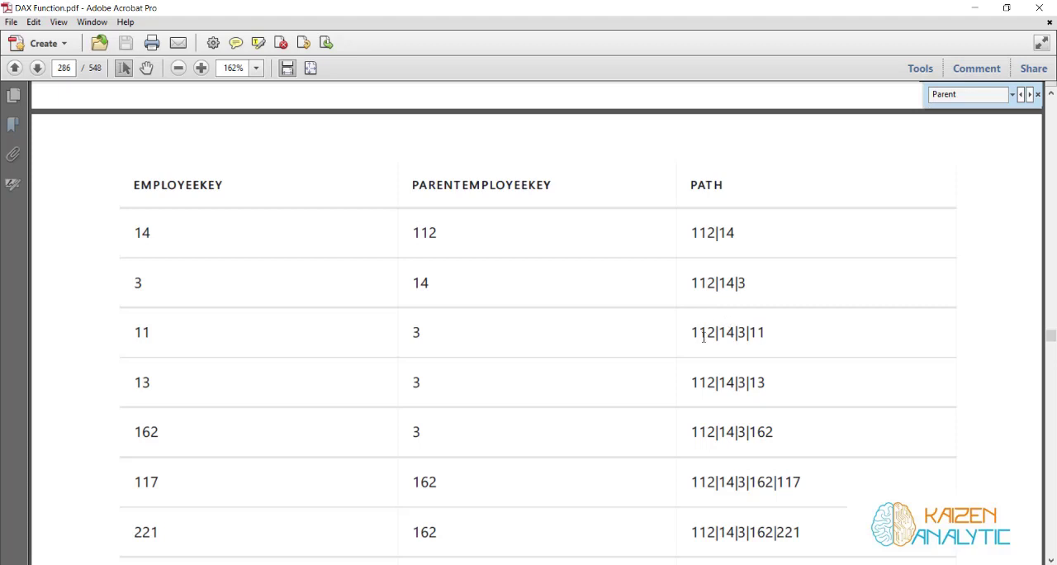
Read the PATHLENGTH function description and its example table of path levels
{"action": "scroll", "coordinate": [608, 380], "scroll_direction": "down", "scroll_amount": 3}
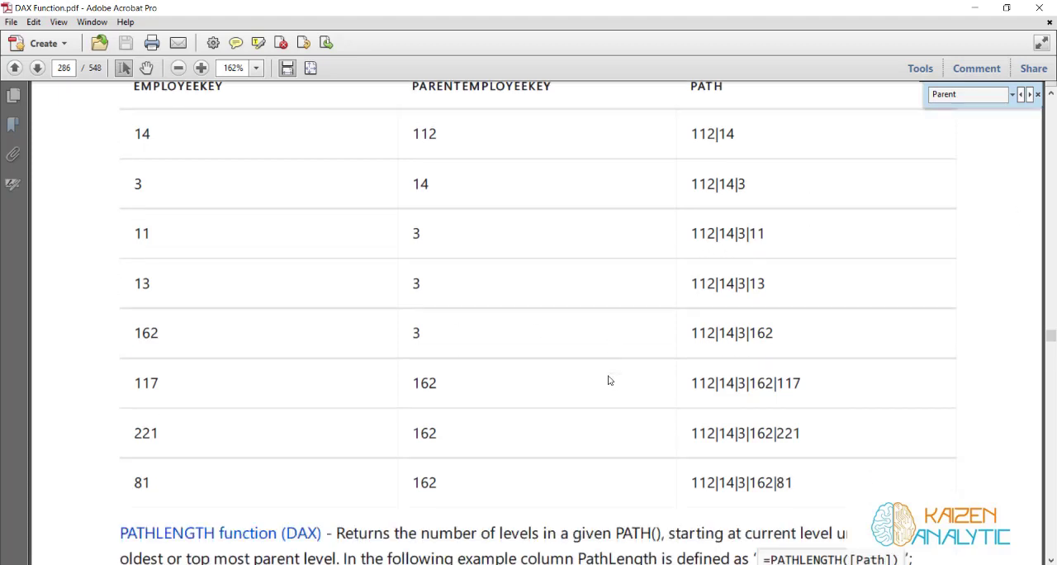
{"action": "scroll", "coordinate": [608, 380], "scroll_direction": "down", "scroll_amount": 9}
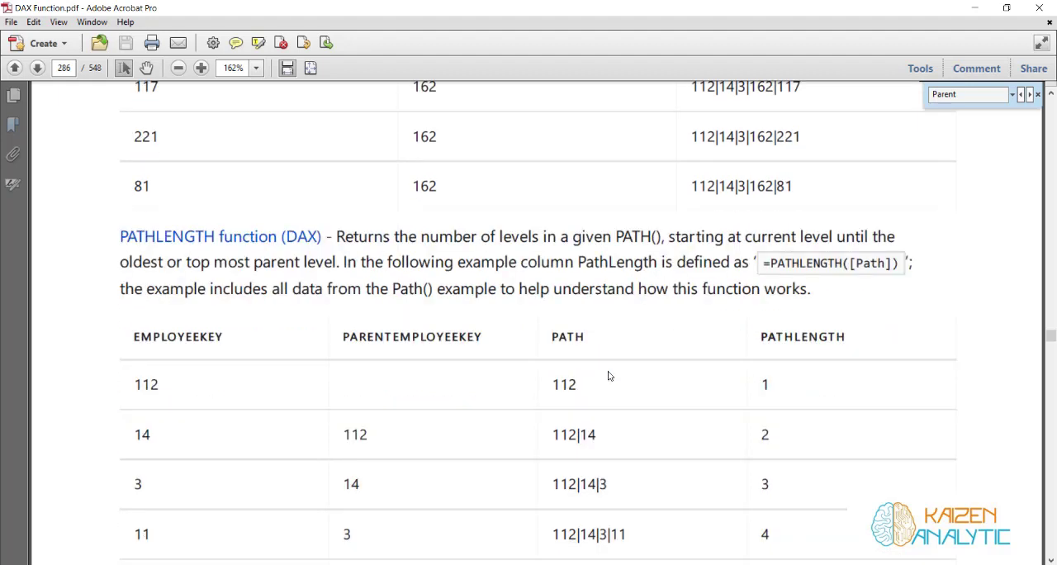
{"action": "scroll", "coordinate": [609, 378], "scroll_direction": "down", "scroll_amount": 2}
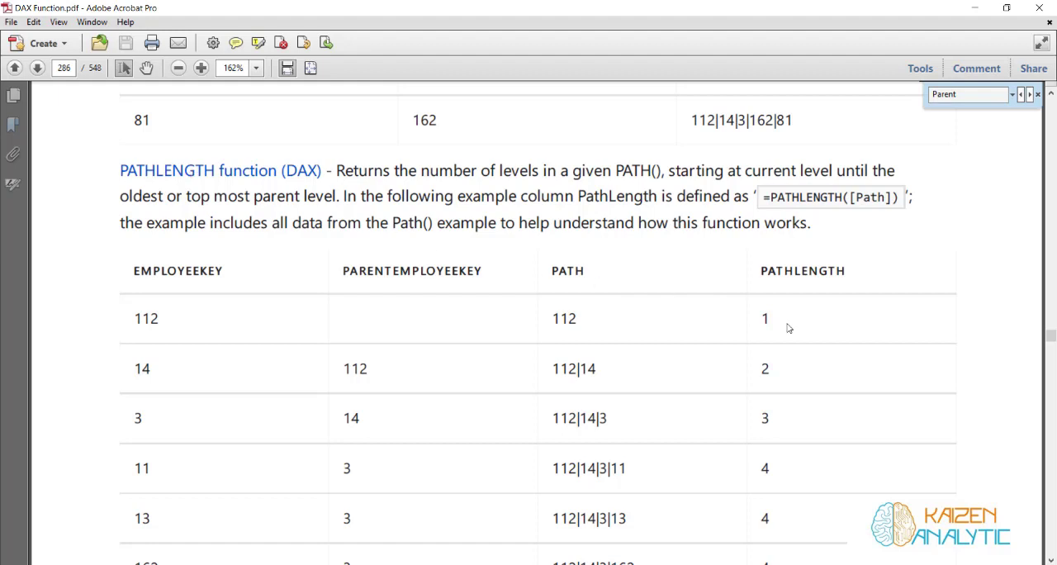
Read the rest of the PATHLENGTH example table and the PATHITEM function description with its fourth-position example
{"action": "scroll", "coordinate": [788, 321], "scroll_direction": "down", "scroll_amount": 4}
{"action": "scroll", "coordinate": [789, 321], "scroll_direction": "down", "scroll_amount": 3}
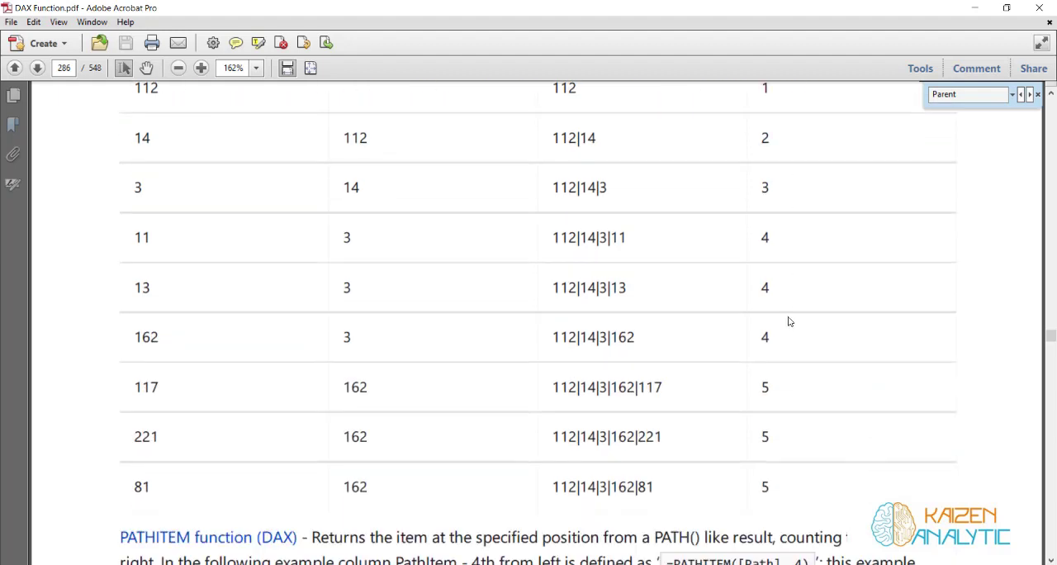
{"action": "scroll", "coordinate": [788, 321], "scroll_direction": "down", "scroll_amount": 4}
{"action": "scroll", "coordinate": [788, 321], "scroll_direction": "down", "scroll_amount": 9}
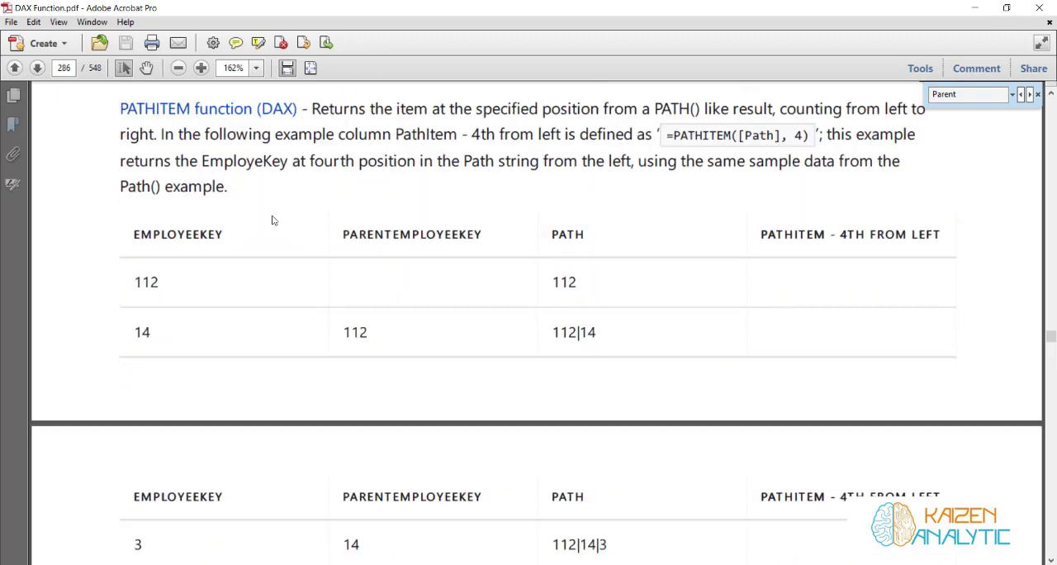
{"action": "scroll", "coordinate": [719, 362], "scroll_direction": "down", "scroll_amount": 14}
{"action": "scroll", "coordinate": [828, 421], "scroll_direction": "up", "scroll_amount": 20}
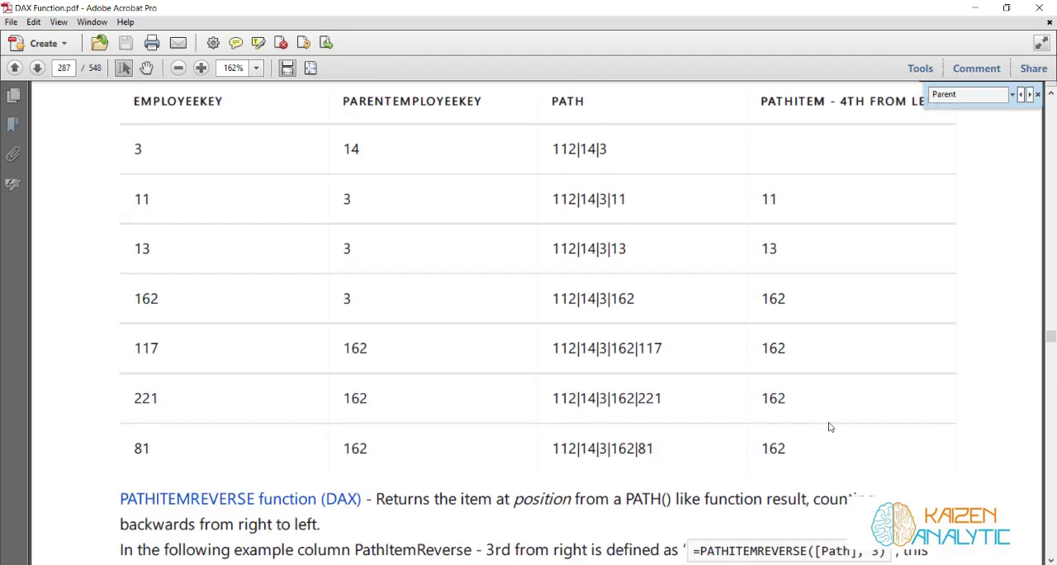
Switch back to Power BI Desktop and add a calculated column to the Account table
{"action": "left_click", "coordinate": [975, 10]}
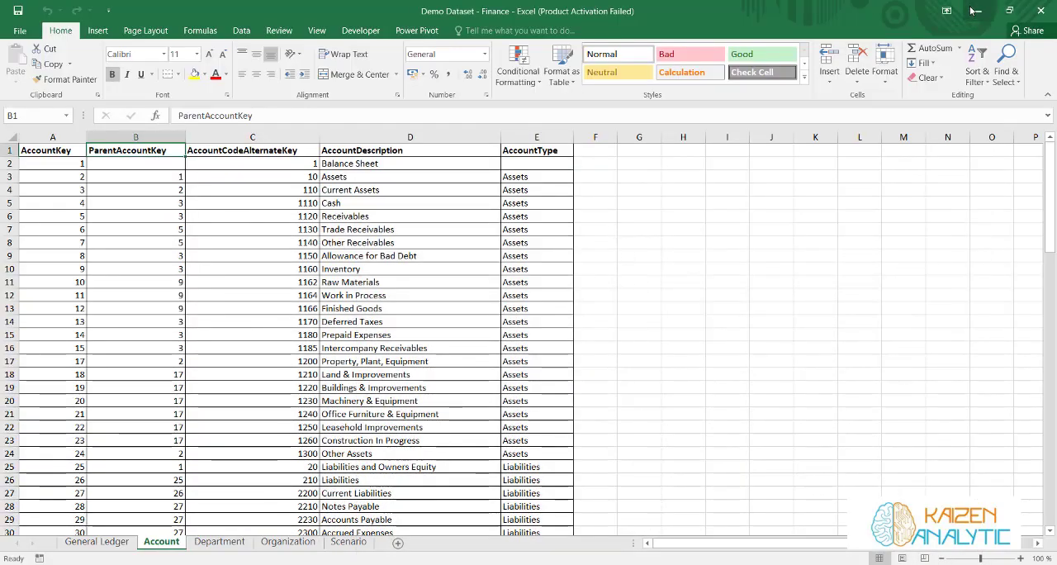
{"action": "left_click", "coordinate": [977, 11]}
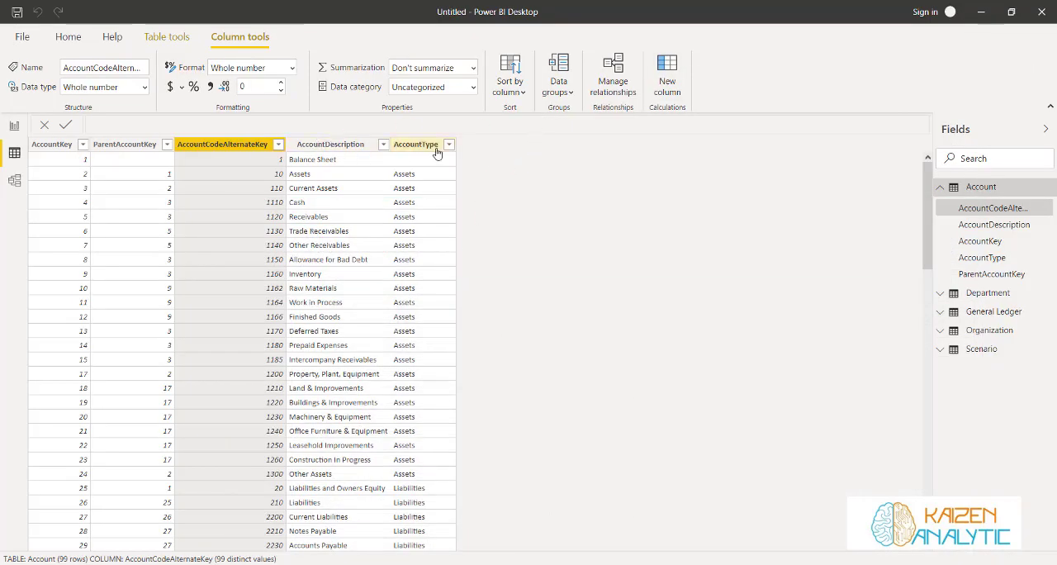
{"action": "left_click", "coordinate": [169, 39]}
{"action": "left_click", "coordinate": [362, 73]}
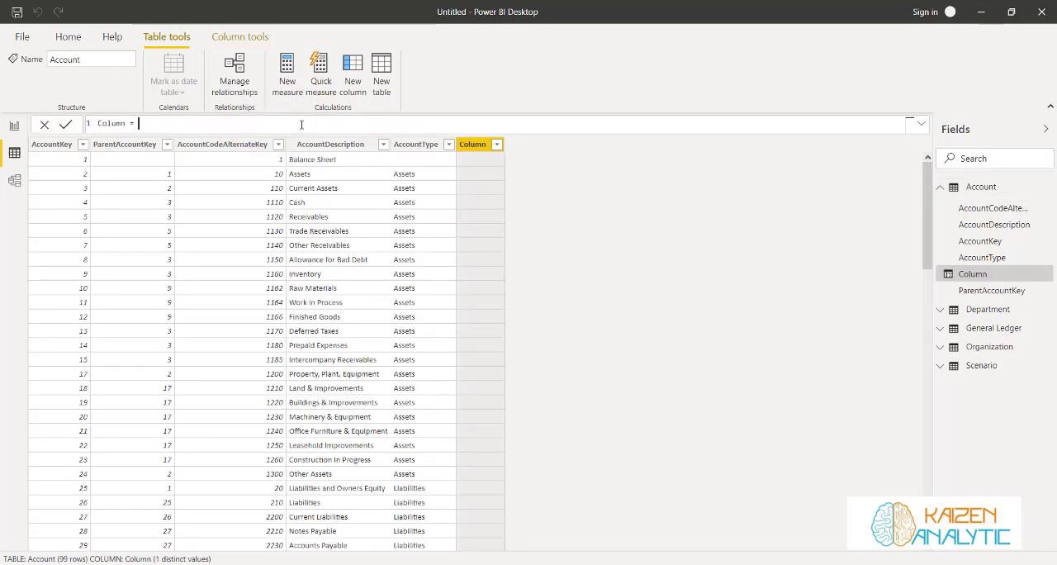
Name the new column HierarchyPath and begin its formula with the PATH function
{"action": "key", "text": "BackSpace"}
{"action": "key", "text": "BackSpace"}
{"action": "key", "text": "BackSpace"}
{"action": "key", "text": "BackSpace"}
{"action": "key", "text": "BackSpace"}
{"action": "key", "text": "BackSpace"}
{"action": "key", "text": "BackSpace"}
{"action": "key", "text": "BackSpace"}
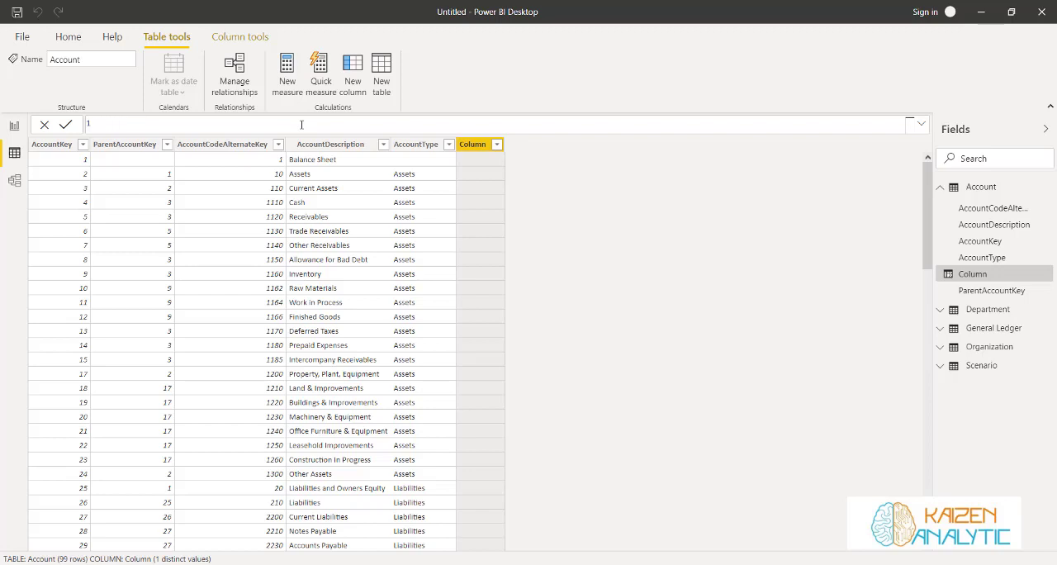
{"action": "type", "text": "Hierarchy P"}
{"action": "key", "text": "BackSpace"}
{"action": "key", "text": "BackSpace"}
{"action": "type", "text": "Path = path"}
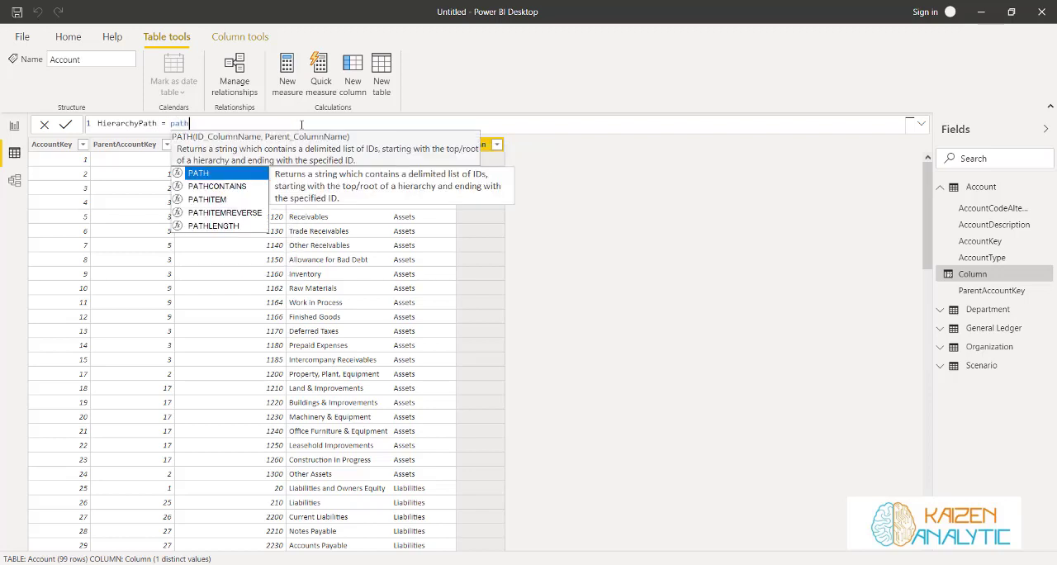
{"action": "type", "text": "("}
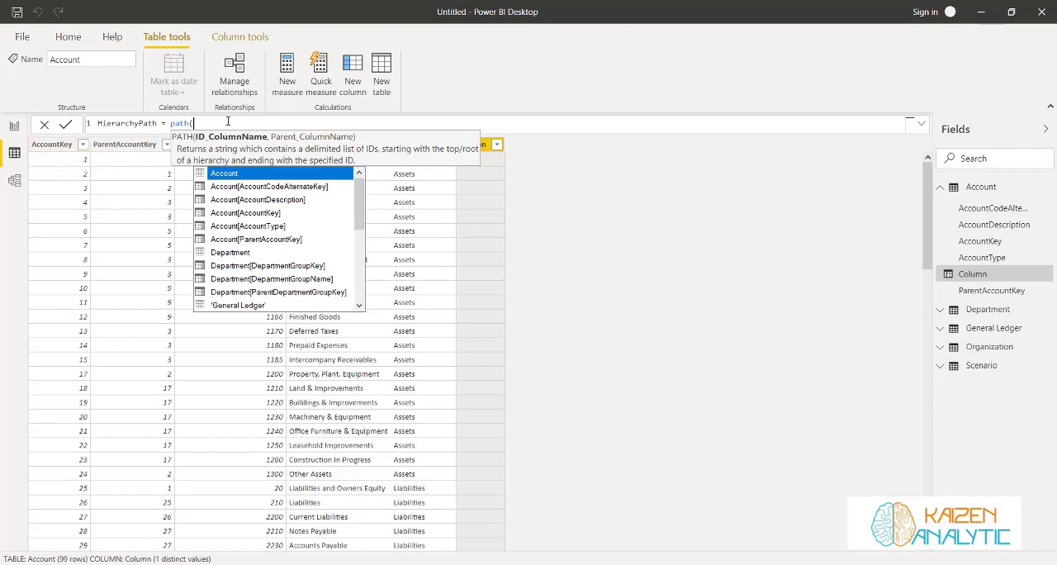
Complete the PATH formula with Account[AccountKey] as the ID column and Account[ParentAccountKey] as the parent column, and commit it
{"action": "type", "text": "key"}
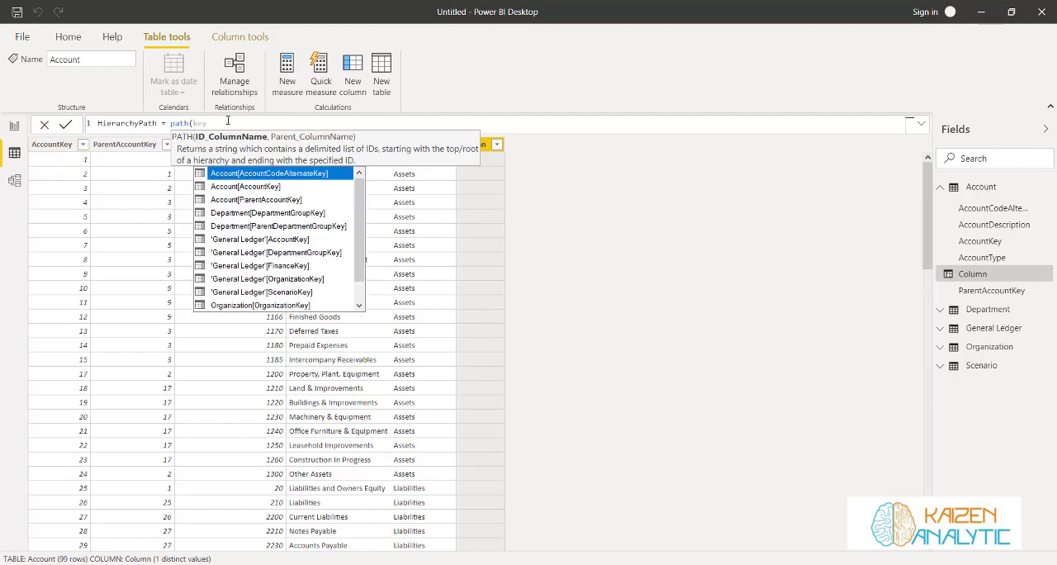
{"action": "left_click", "coordinate": [237, 188]}
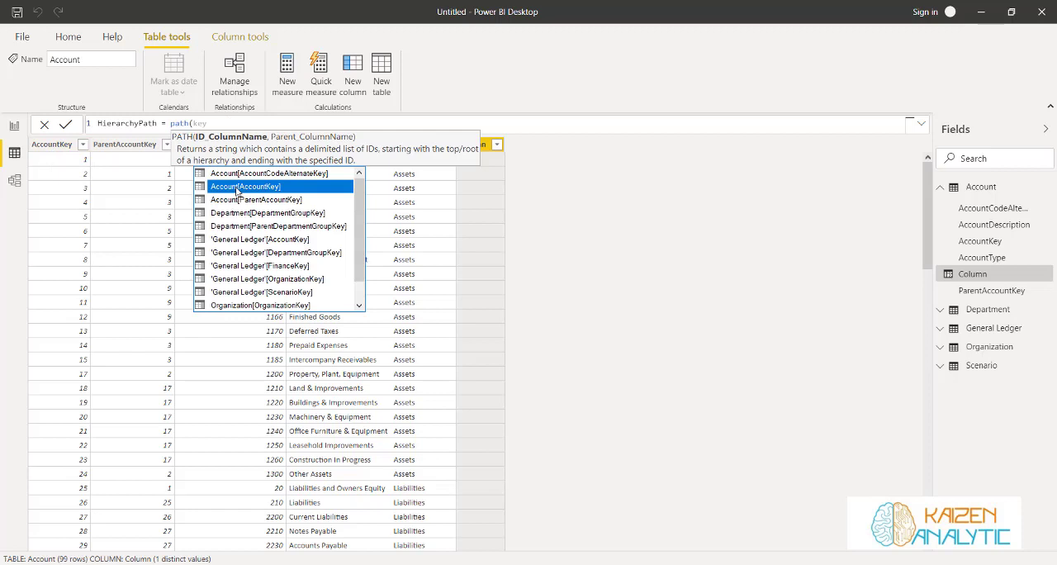
{"action": "left_click", "coordinate": [237, 187]}
{"action": "type", "text": ","}
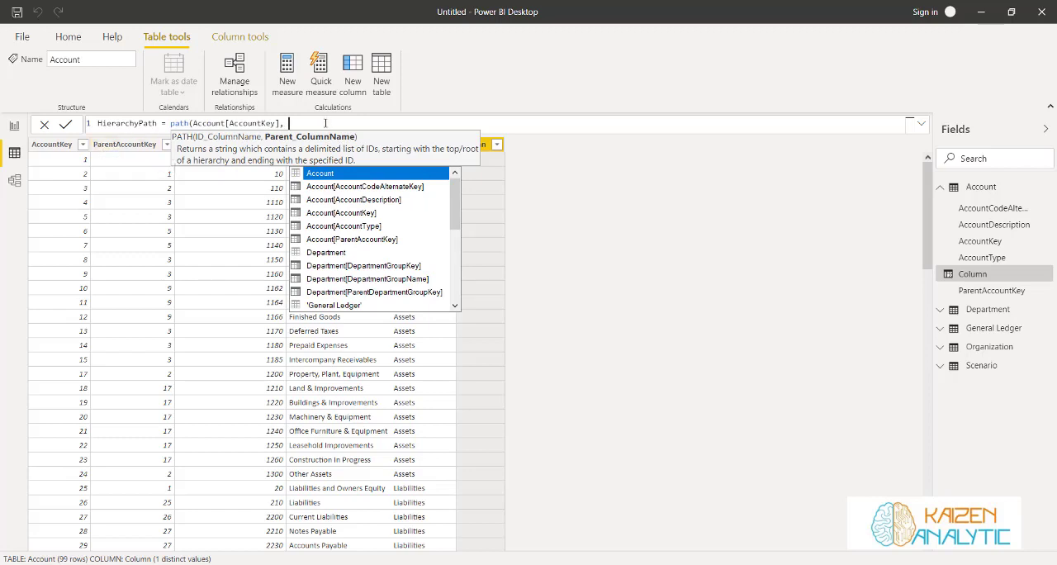
{"action": "type", "text": "parent"}
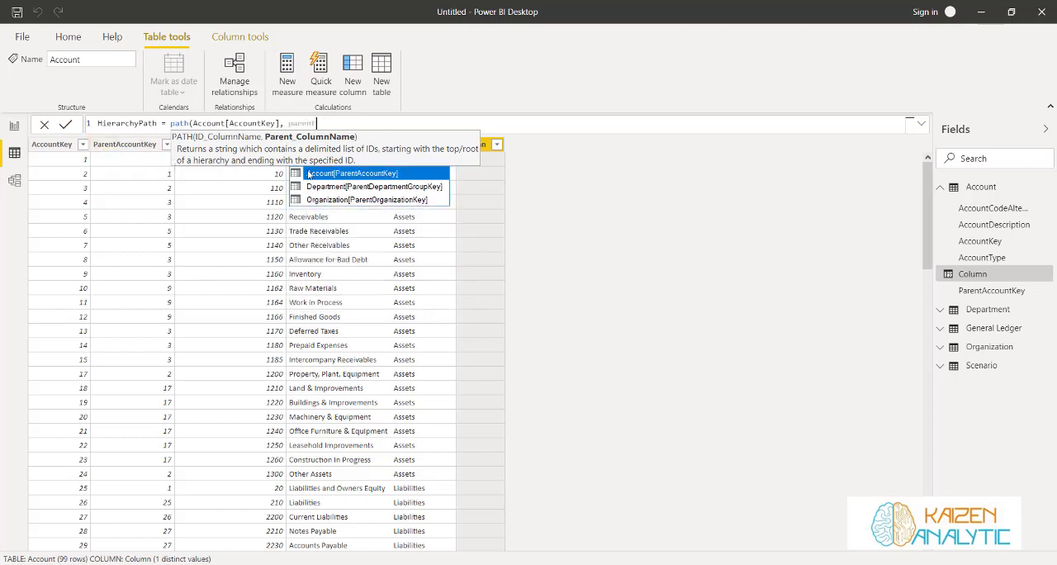
{"action": "left_click", "coordinate": [308, 173]}
{"action": "type", "text": ")"}
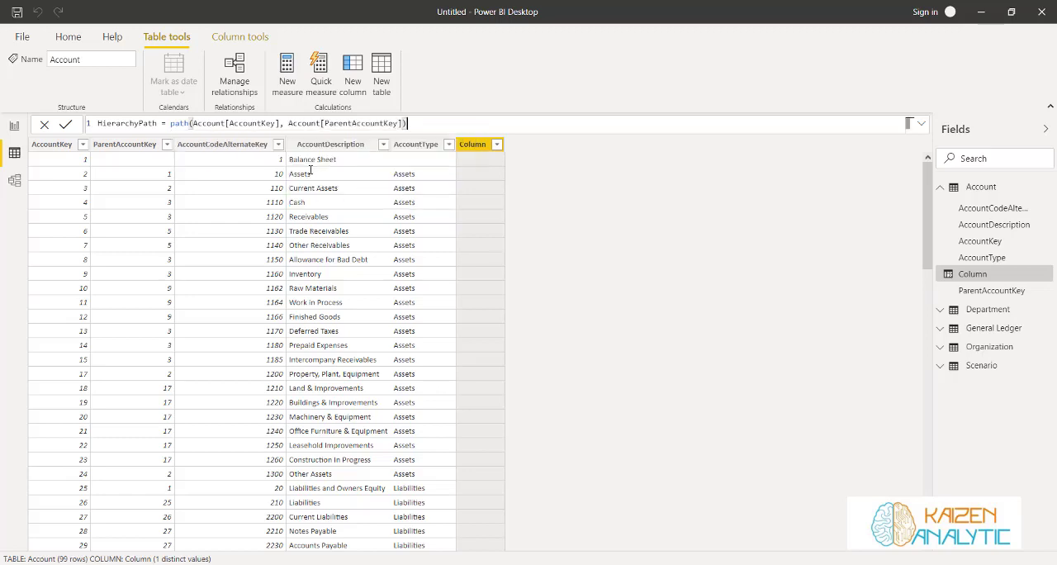
{"action": "left_click", "coordinate": [65, 124]}
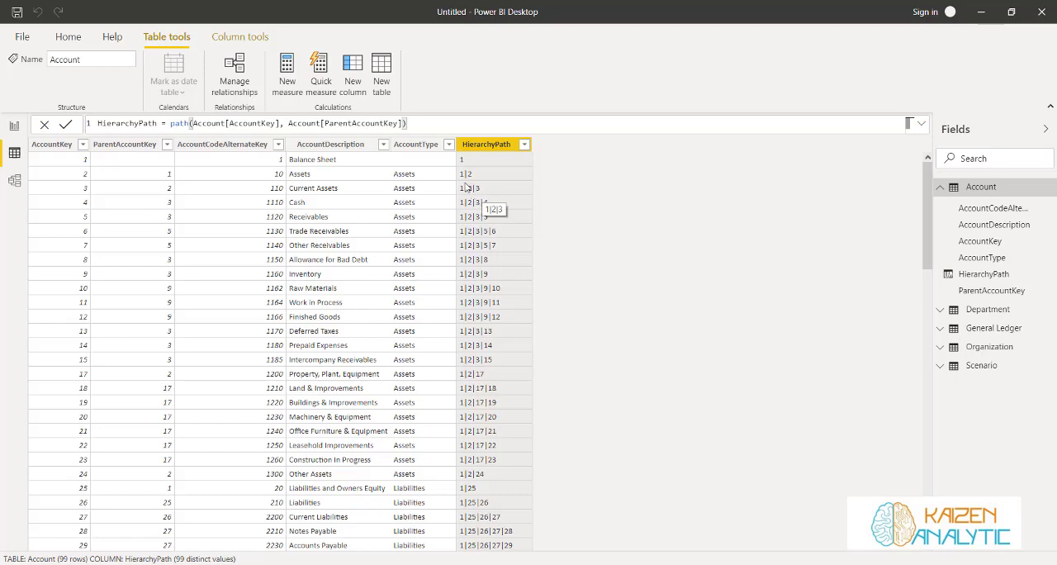
Examine the HierarchyPath values for the asset, liability, revenue and expenditure accounts
{"action": "scroll", "coordinate": [531, 297], "scroll_direction": "down", "scroll_amount": 1}
{"action": "scroll", "coordinate": [531, 300], "scroll_direction": "down", "scroll_amount": 6}
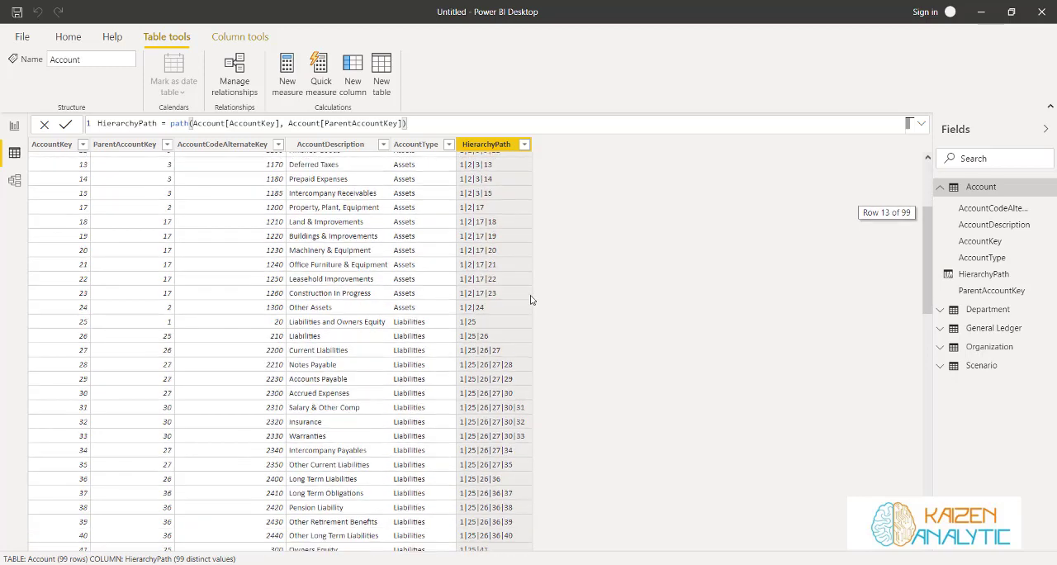
{"action": "scroll", "coordinate": [531, 300], "scroll_direction": "down", "scroll_amount": 2}
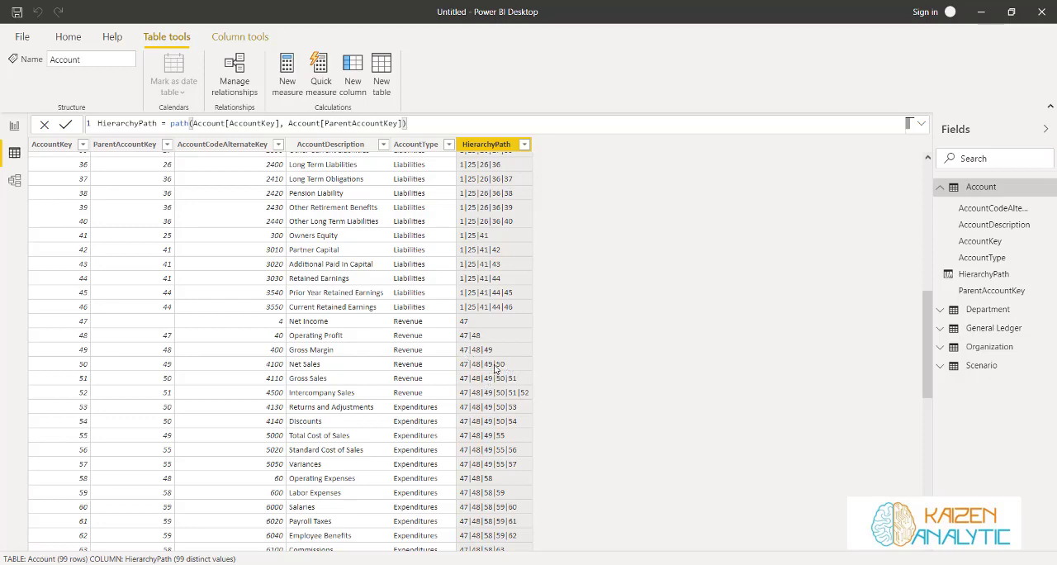
{"action": "scroll", "coordinate": [564, 378], "scroll_direction": "up", "scroll_amount": 10}
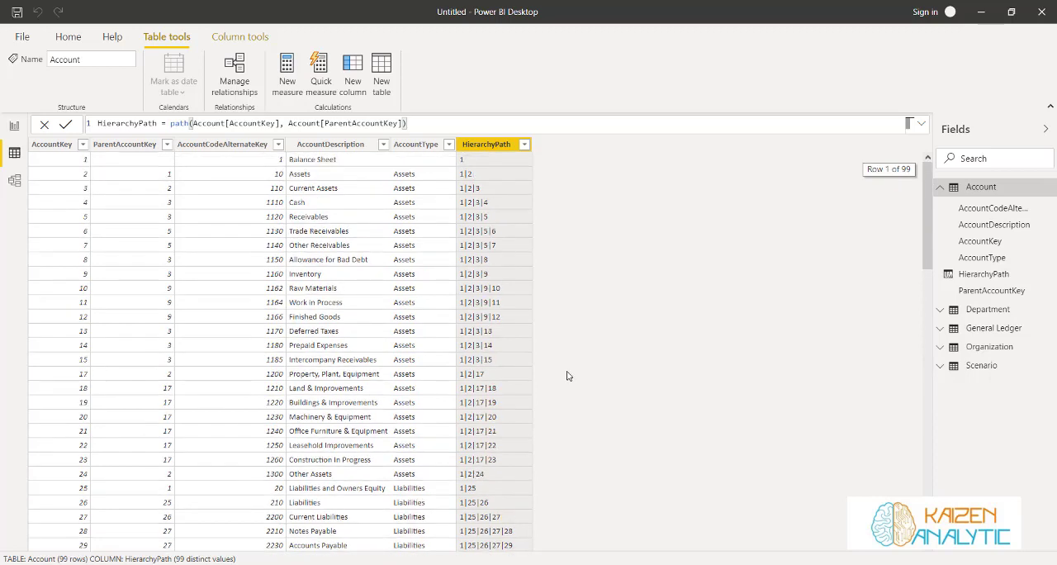
Add another calculated column to the Account table and name it HierarchyDepth
{"action": "left_click", "coordinate": [353, 73]}
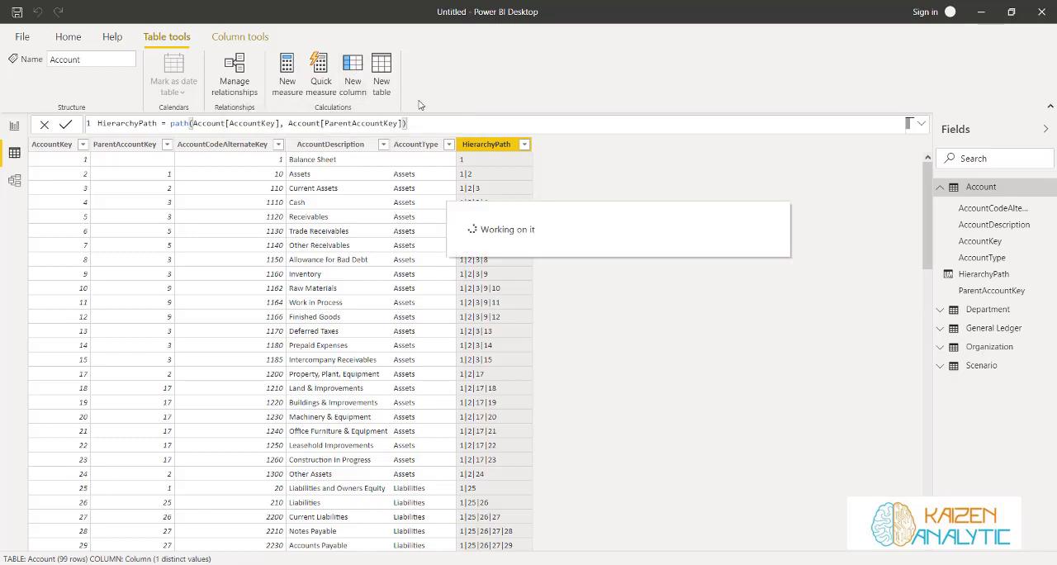
{"action": "left_click_drag", "start_coordinate": [198, 127], "coordinate": [19, 124]}
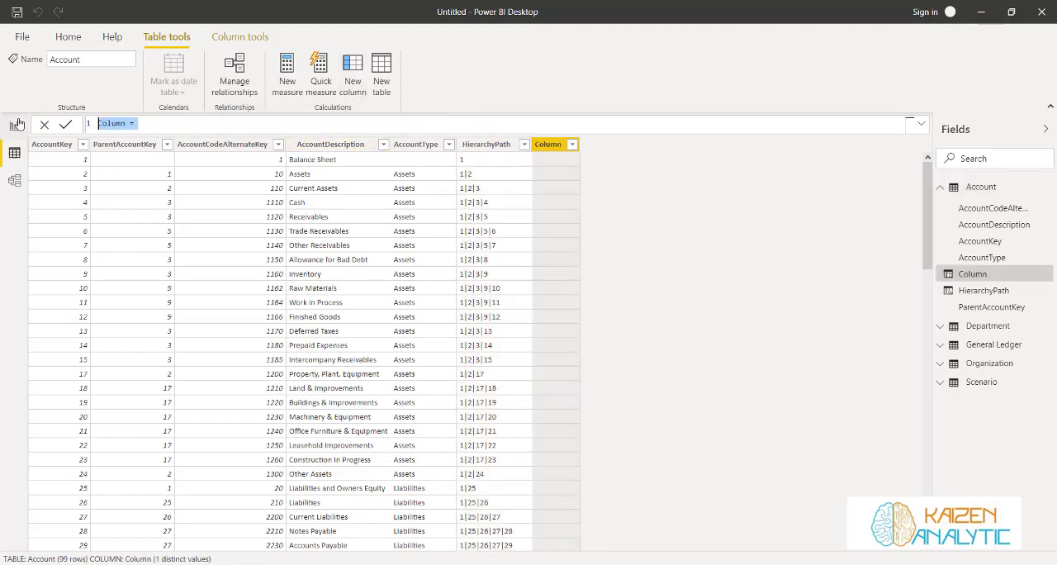
{"action": "type", "text": "HierarchyDepth = "}
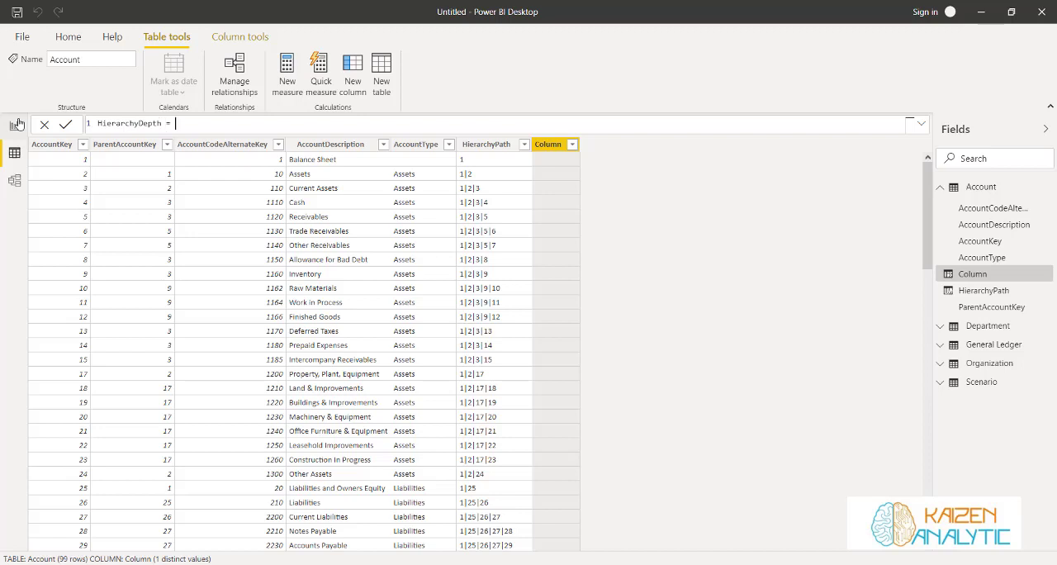
{"action": "type", "text": "Path"}
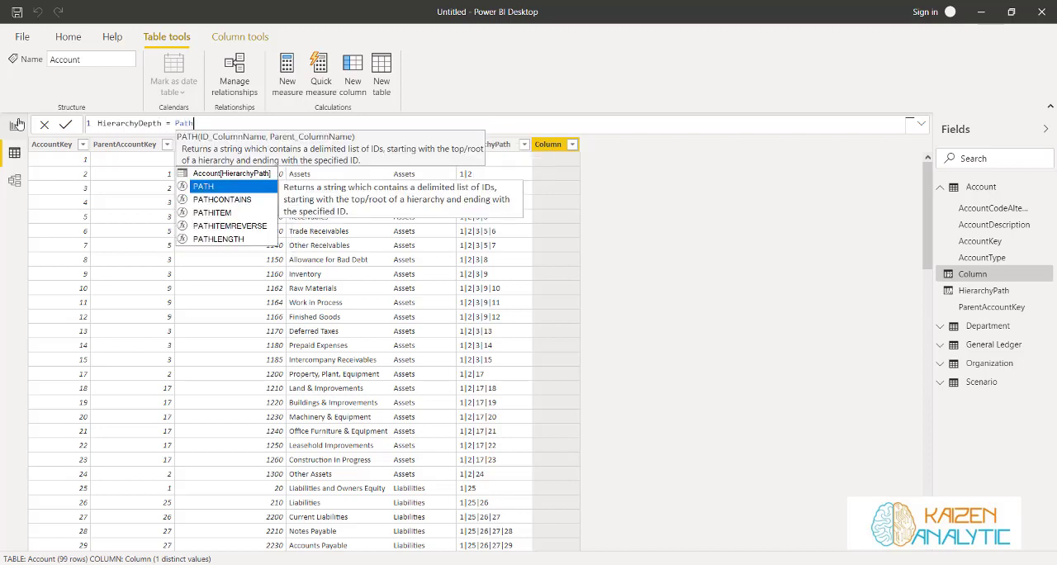
Define HierarchyDepth as PATHLENGTH(Account[HierarchyPath]), commit it, and check the column's distinct depth values
{"action": "key", "text": "Down"}
{"action": "key", "text": "Down"}
{"action": "key", "text": "Down"}
{"action": "key", "text": "Down"}
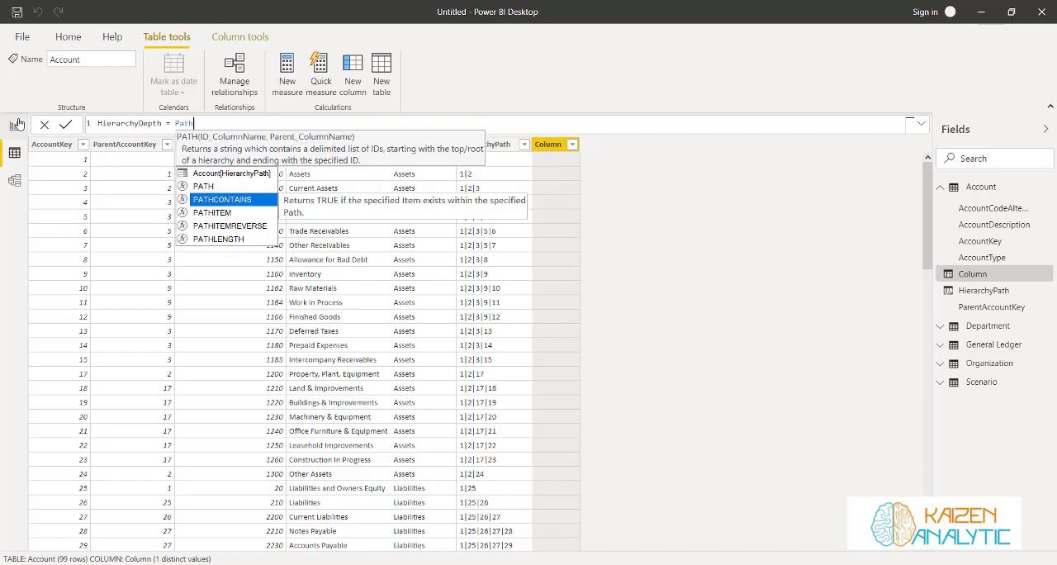
{"action": "key", "text": "Tab"}
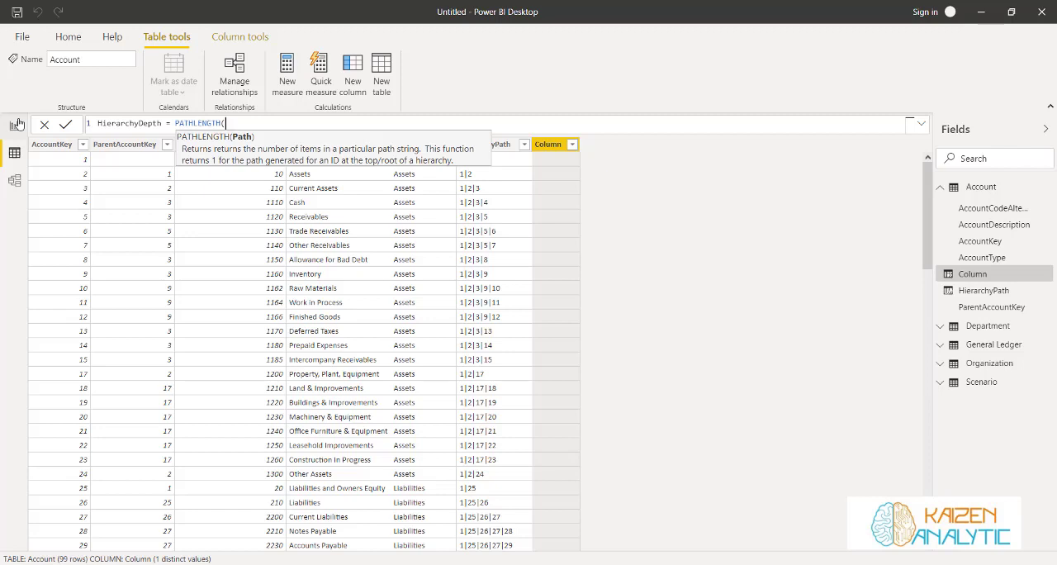
{"action": "type", "text": "path"}
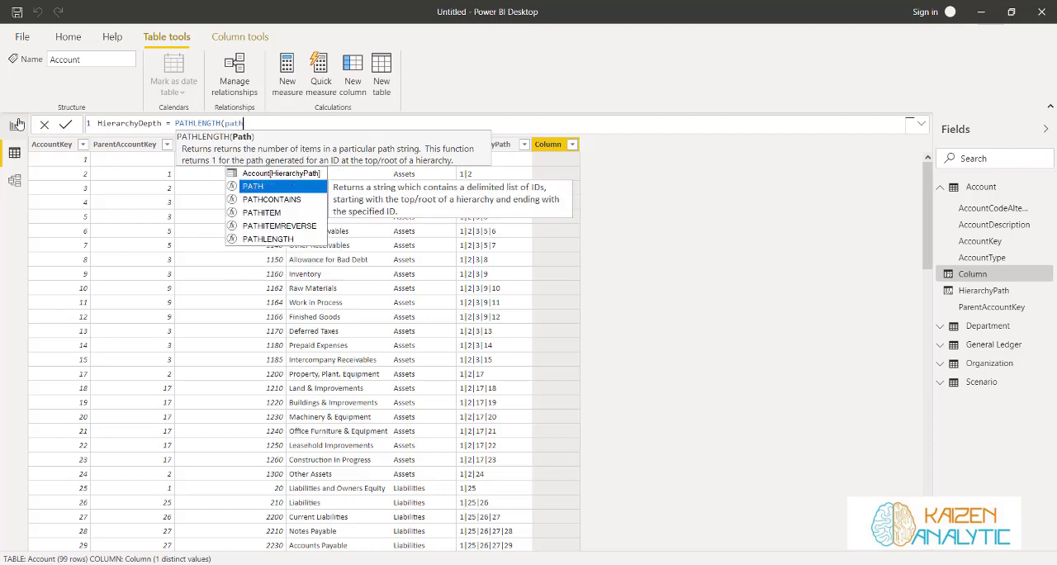
{"action": "key", "text": "Up"}
{"action": "key", "text": "Tab"}
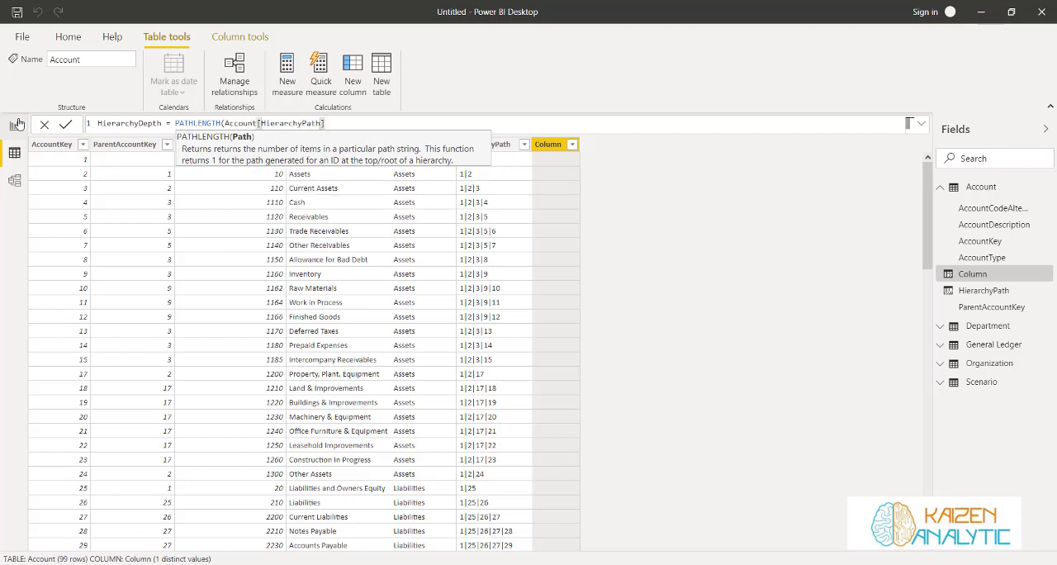
{"action": "type", "text": ")"}
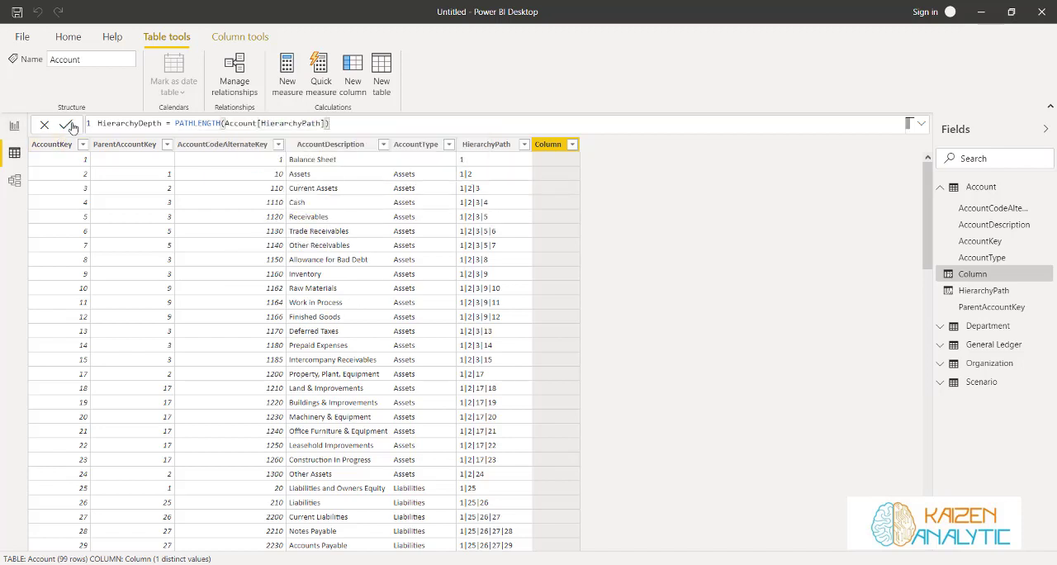
{"action": "key", "text": "Return"}
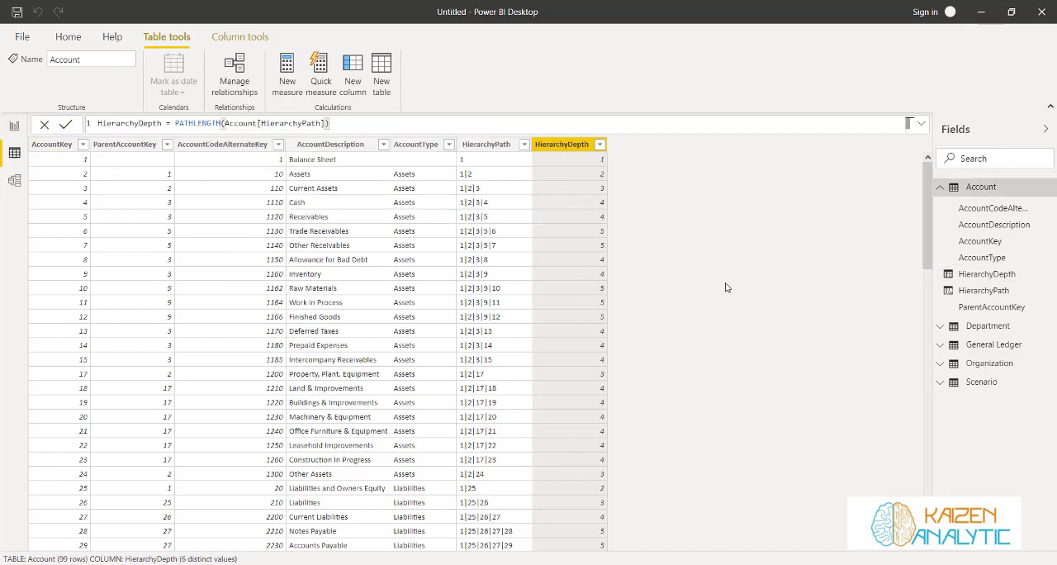
{"action": "left_click", "coordinate": [599, 144]}
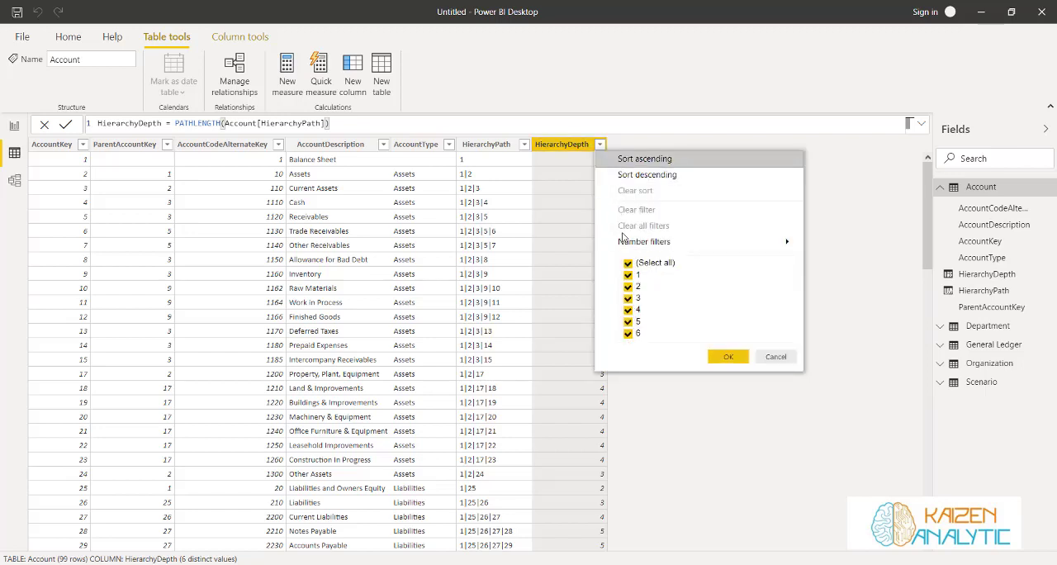
{"action": "left_click", "coordinate": [620, 144]}
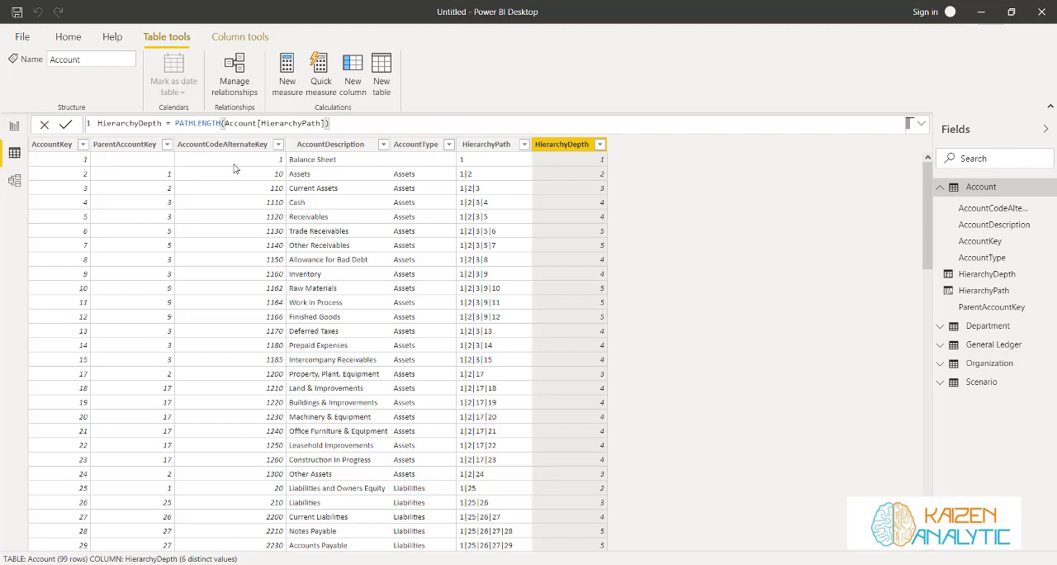
Add a third calculated column to the Account table and name it Level1
{"action": "left_click", "coordinate": [357, 70]}
{"action": "left_click_drag", "start_coordinate": [139, 123], "coordinate": [88, 130]}
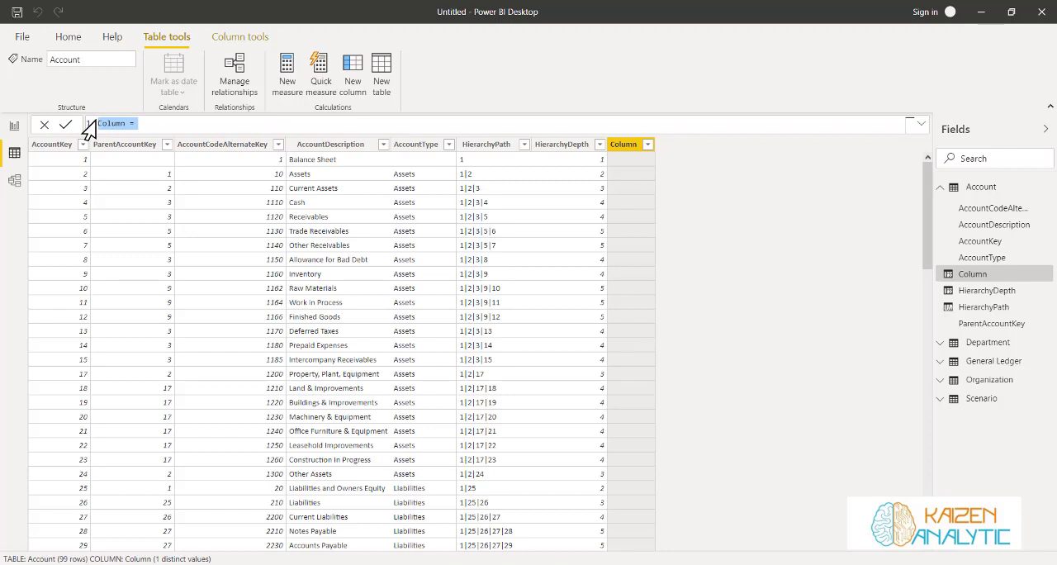
{"action": "type", "text": "Level1 = Loock"}
Begin the Level1 formula with the LOOKUPVALUE function
{"action": "key", "text": "BackSpace"}
{"action": "key", "text": "BackSpace"}
{"action": "key", "text": "BackSpace"}
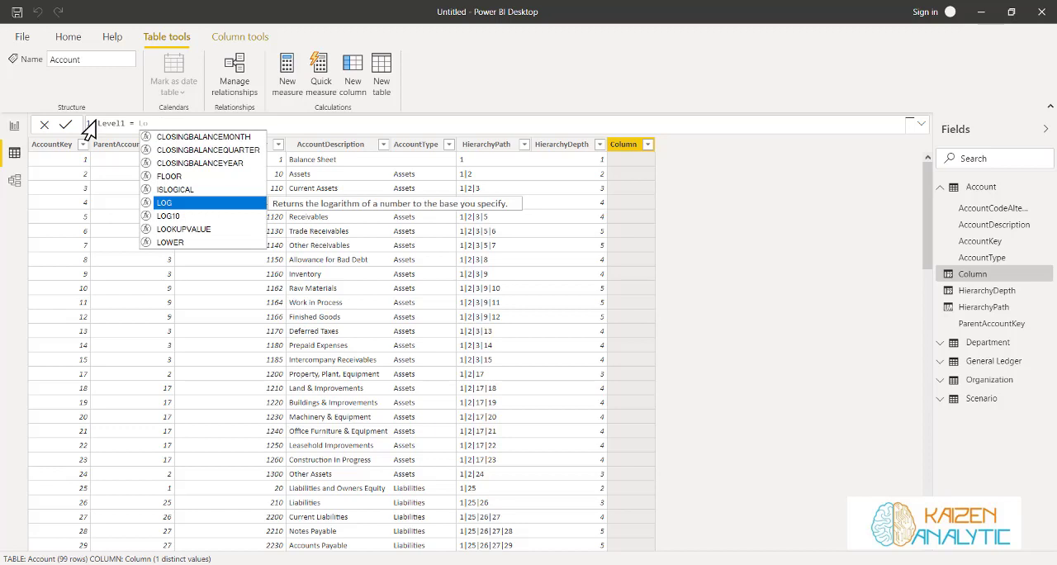
{"action": "key", "text": "Down"}
{"action": "key", "text": "Tab"}
{"action": "key", "text": "BackSpace"}
{"action": "key", "text": "BackSpace"}
{"action": "key", "text": "BackSpace"}
{"action": "key", "text": "BackSpace"}
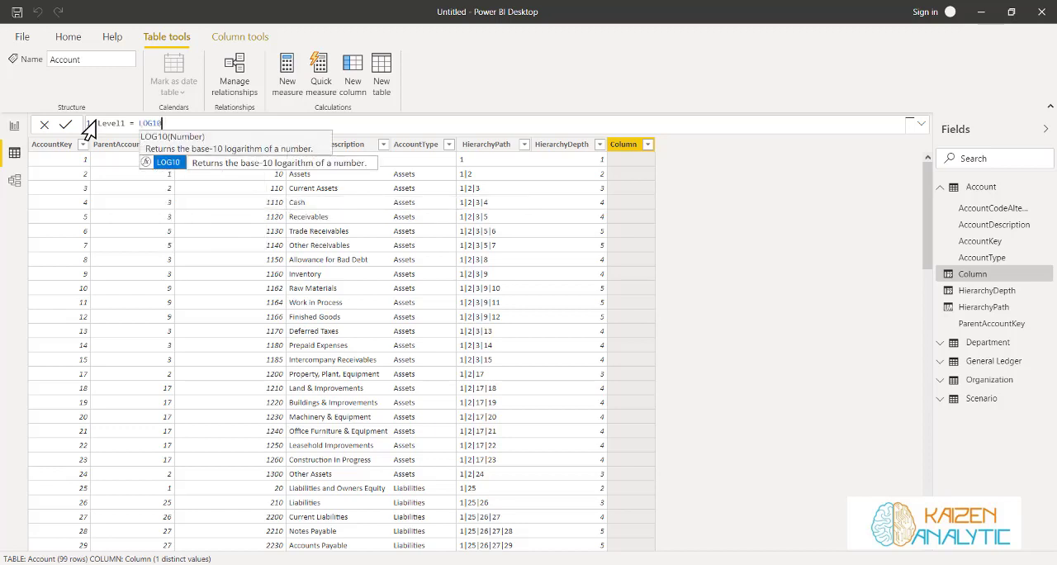
{"action": "key", "text": "Down"}
{"action": "key", "text": "Down"}
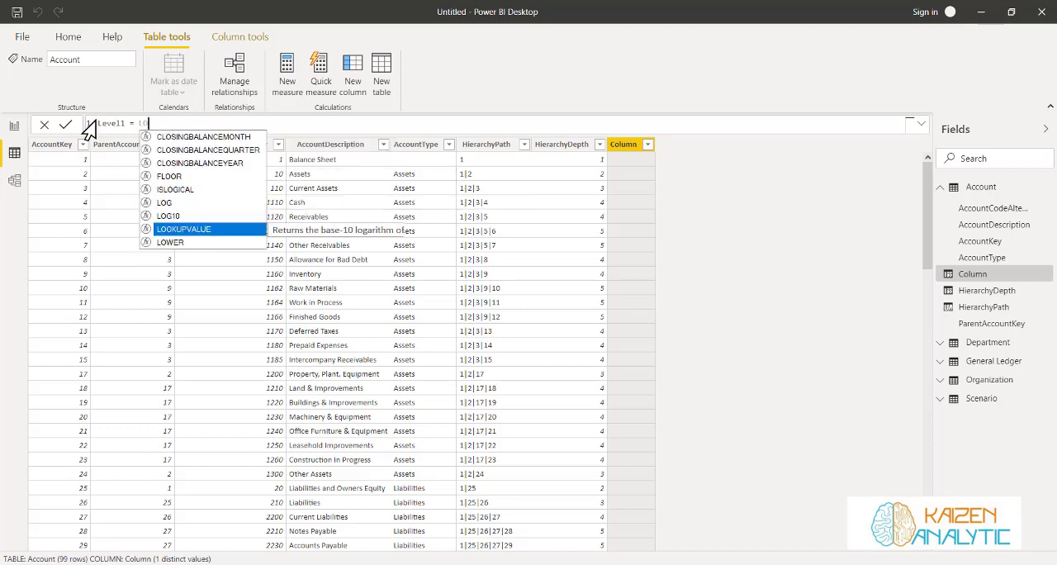
{"action": "key", "text": "Tab"}
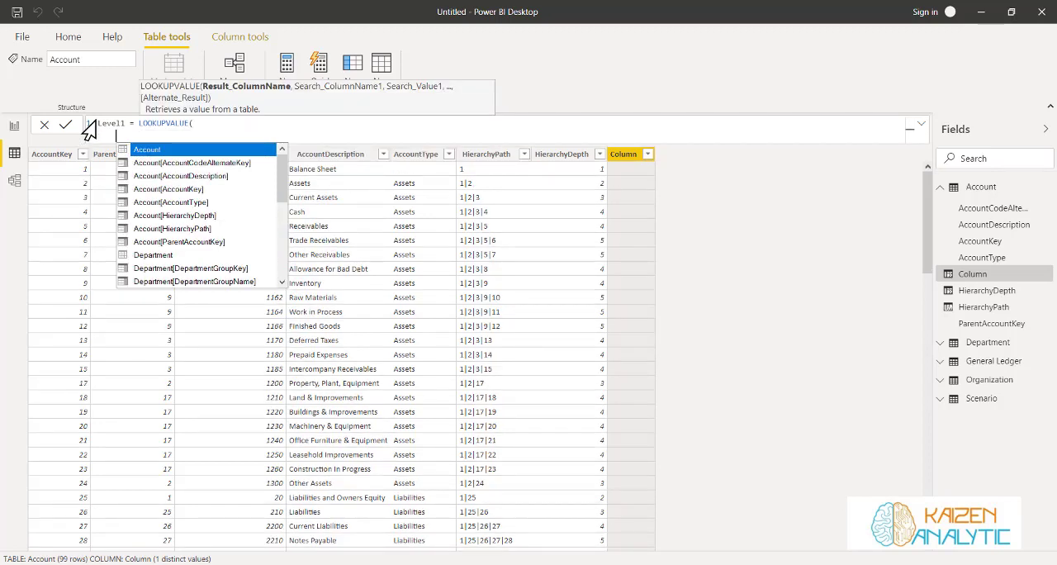
Give LOOKUPVALUE Account[AccountDescription] as the result column and Account[AccountKey] as the search column, each on its own line
{"action": "key", "text": "Tab"}
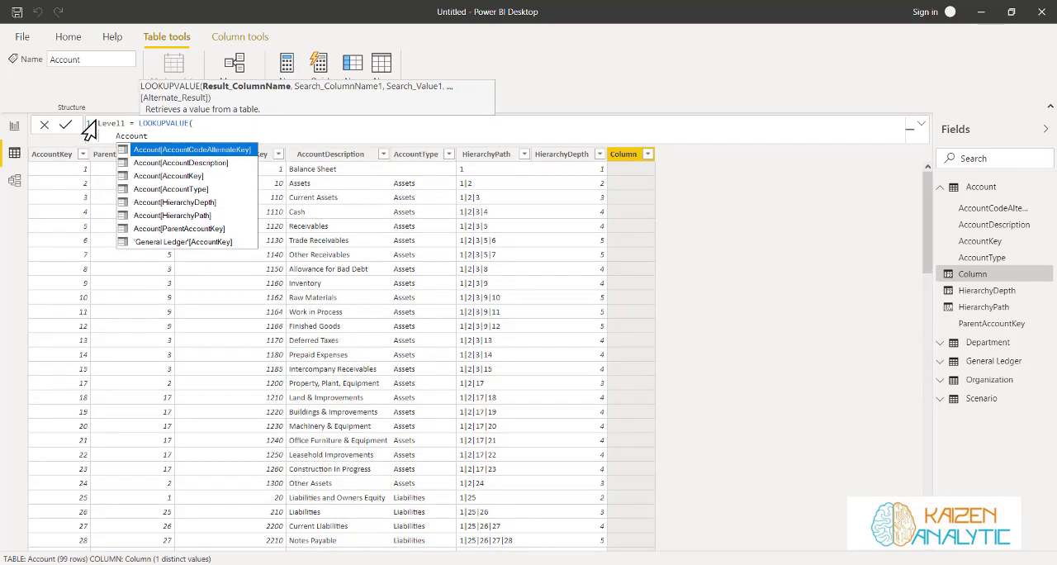
{"action": "key", "text": "Down"}
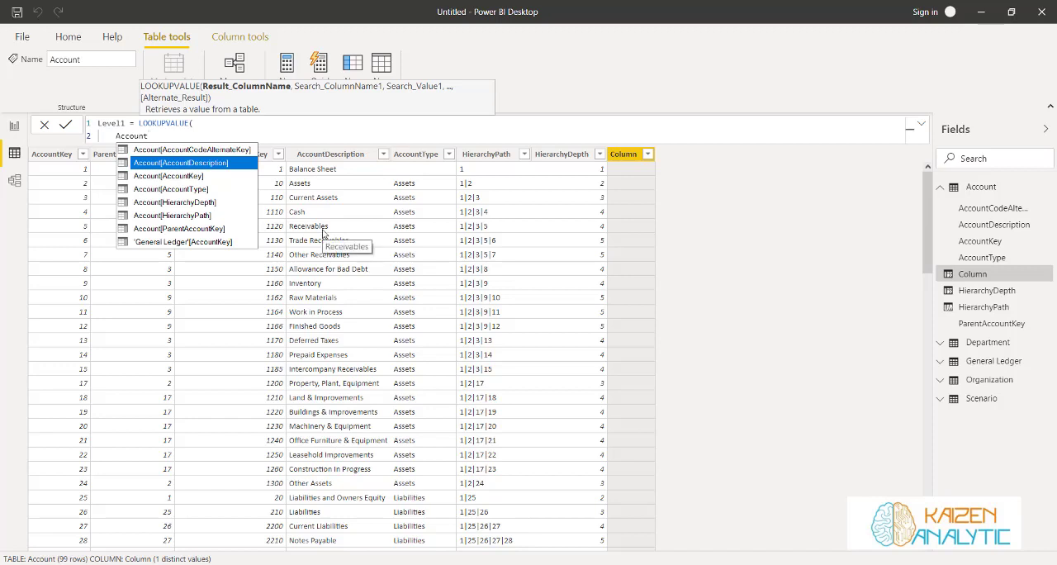
{"action": "left_click", "coordinate": [217, 165]}
{"action": "type", "text": ","}
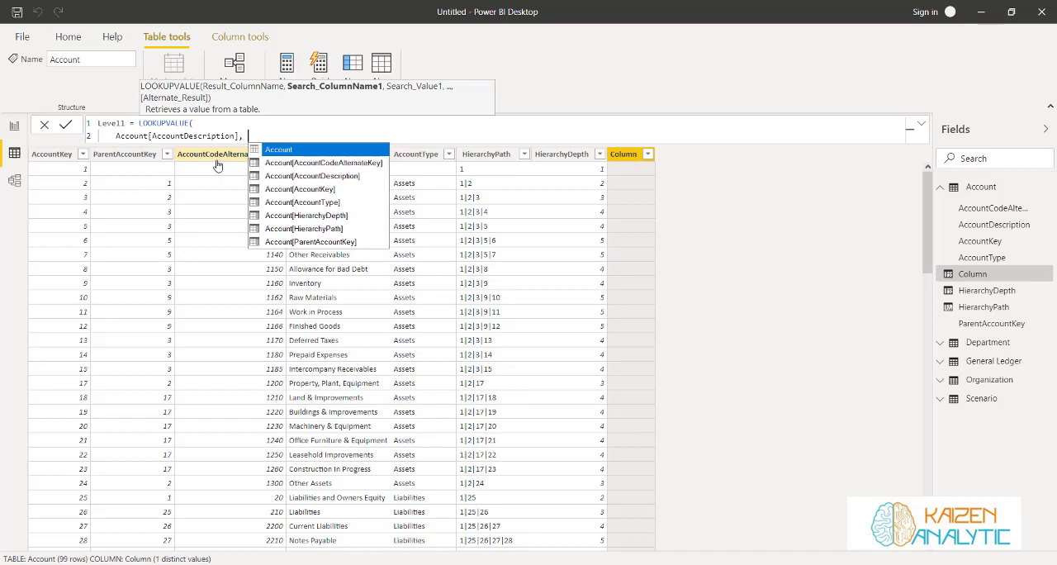
{"action": "key", "text": "shift+Return"}
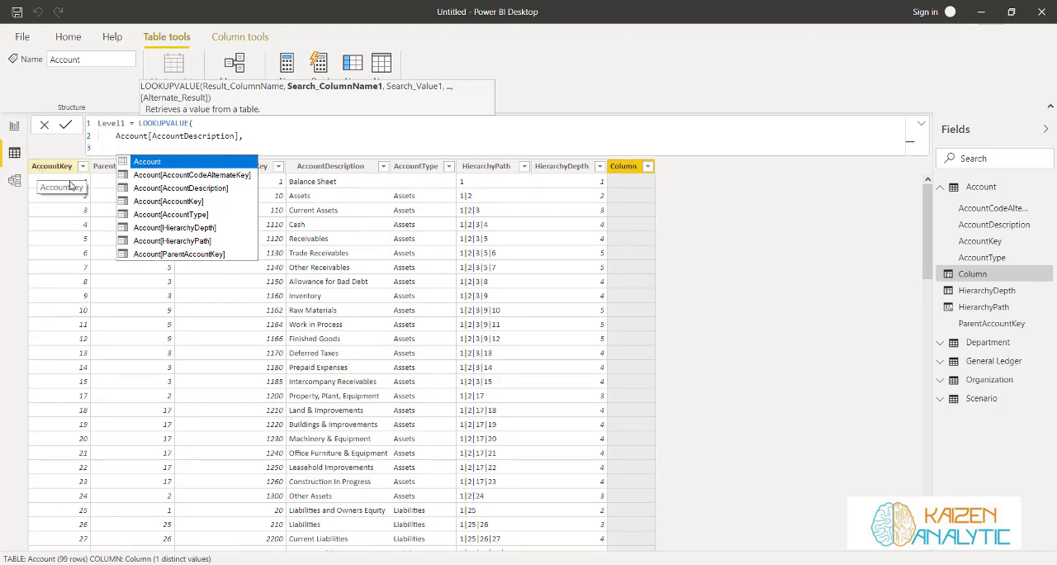
{"action": "left_click", "coordinate": [178, 201]}
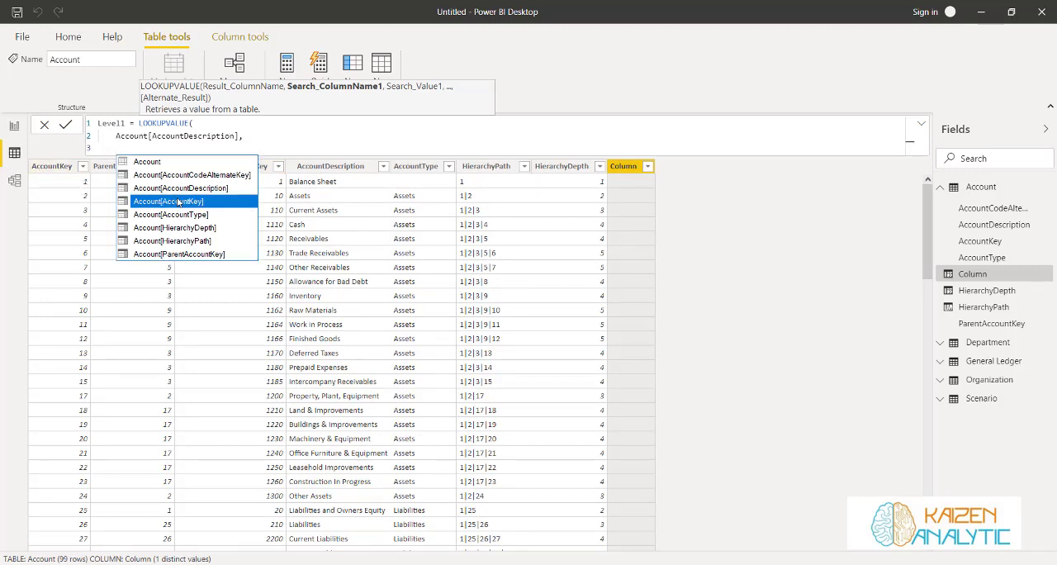
{"action": "left_click", "coordinate": [178, 201]}
{"action": "type", "text": ","}
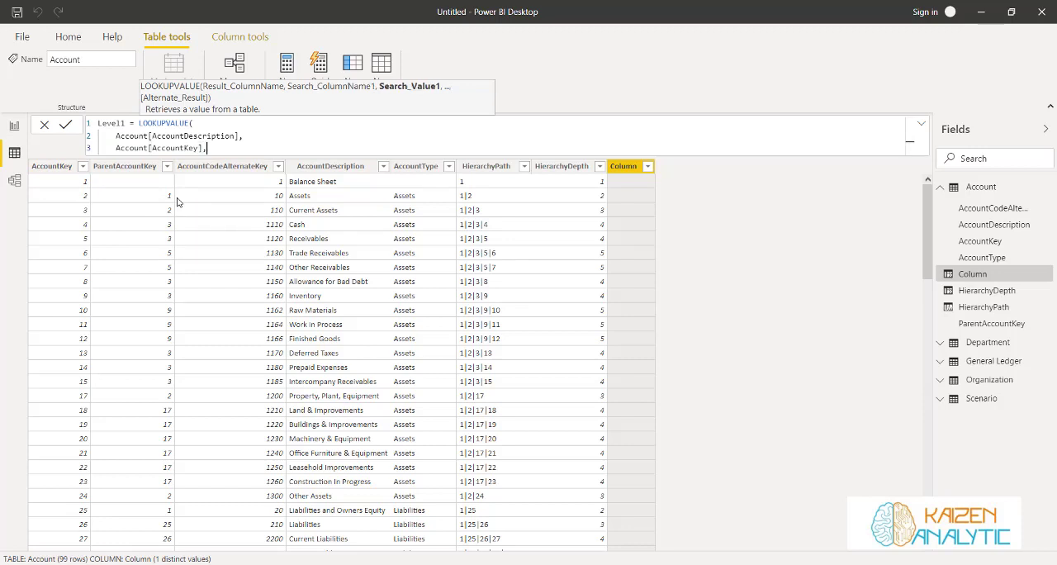
{"action": "key", "text": "shift+Return"}
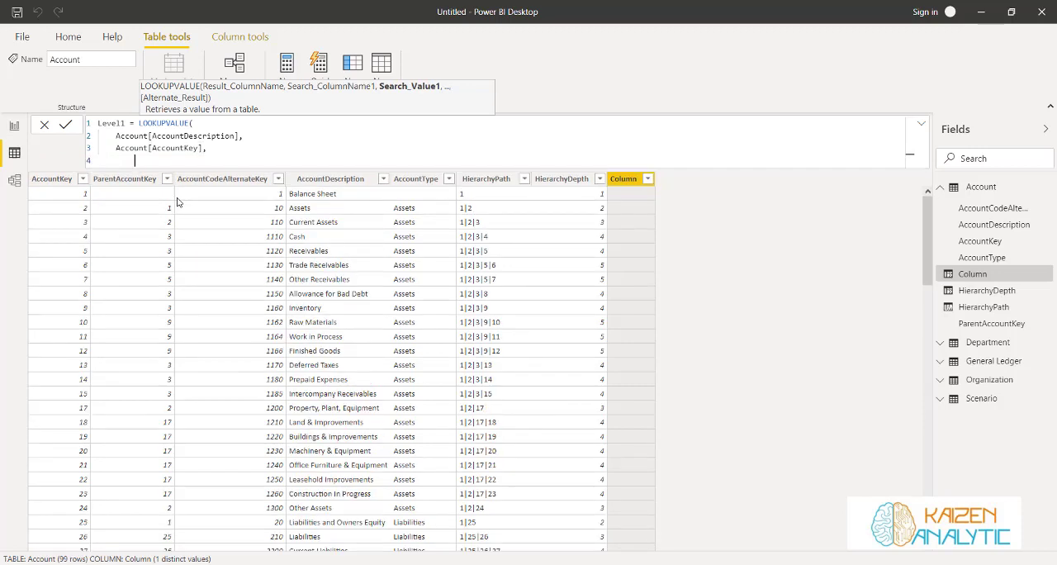
Use PATHITEM(Account[HierarchyPath], 1, INTEGER) as the search value of the Level1 lookup
{"action": "type", "text": "path"}
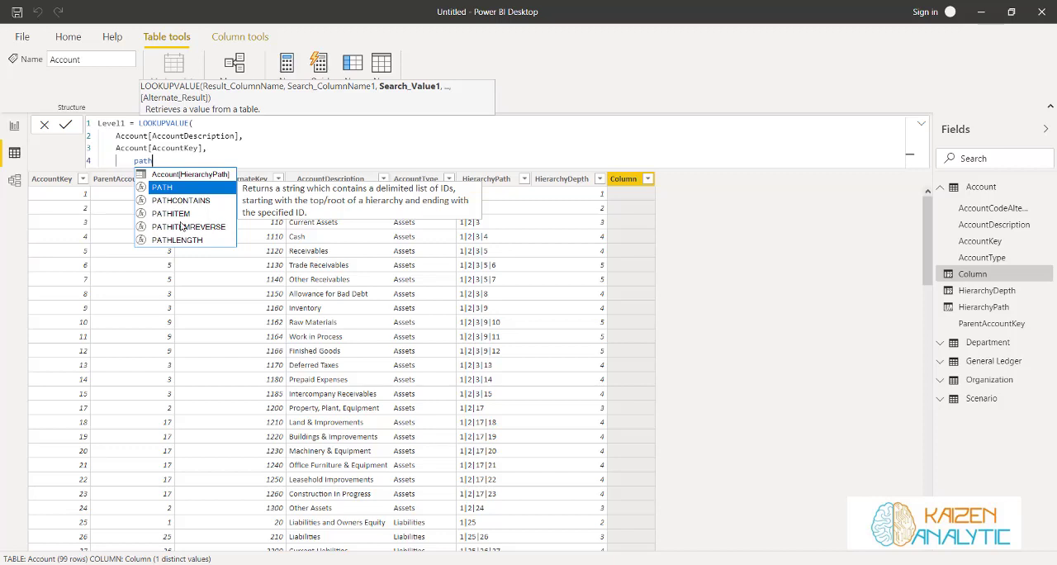
{"action": "left_click", "coordinate": [179, 218]}
{"action": "left_click", "coordinate": [180, 218]}
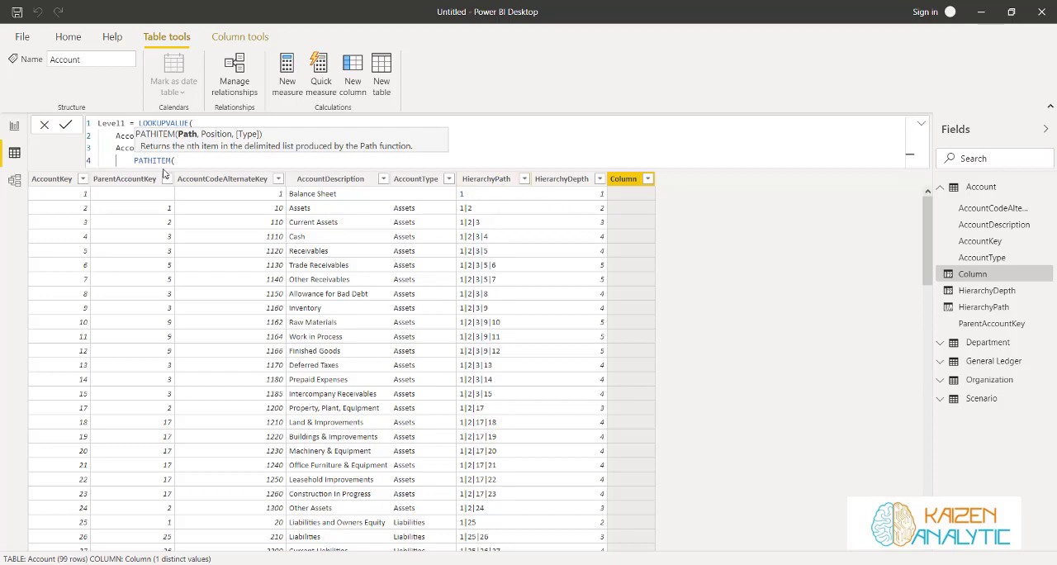
{"action": "type", "text": "path"}
{"action": "left_click", "coordinate": [223, 175]}
{"action": "left_click", "coordinate": [224, 175]}
{"action": "type", "text": ", 1"}
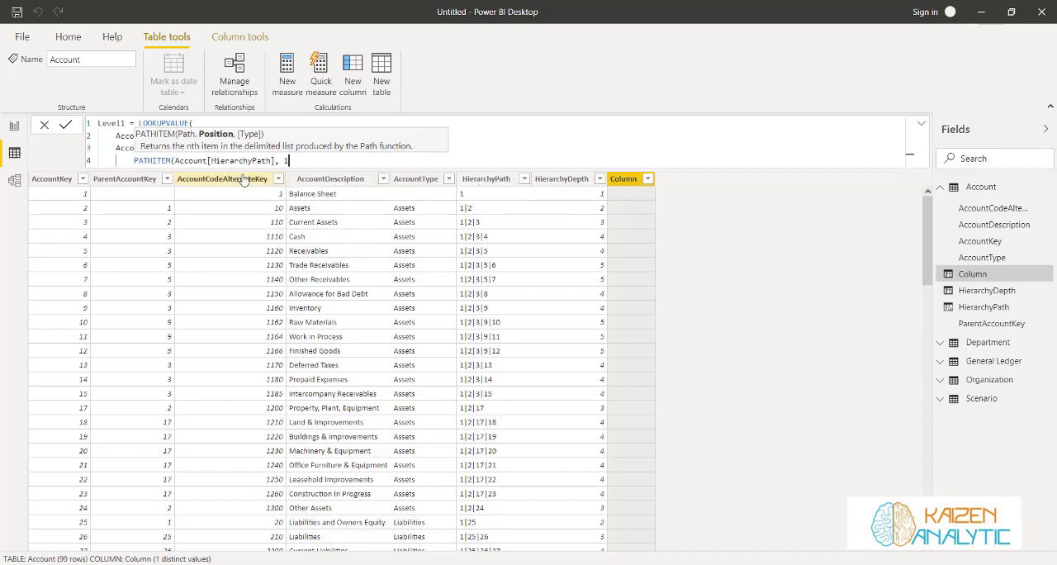
{"action": "type", "text": ","}
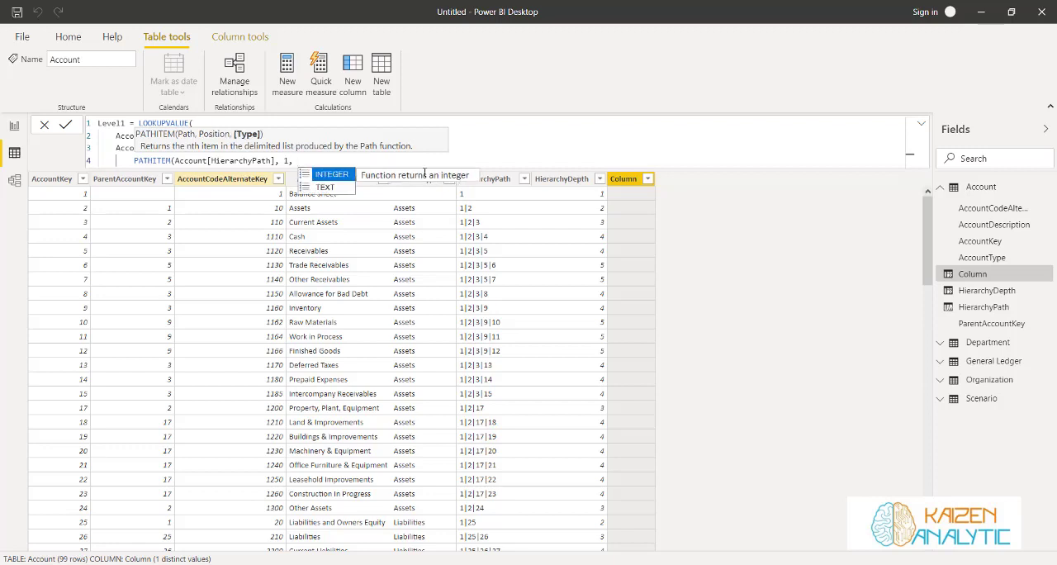
{"action": "left_click", "coordinate": [333, 175]}
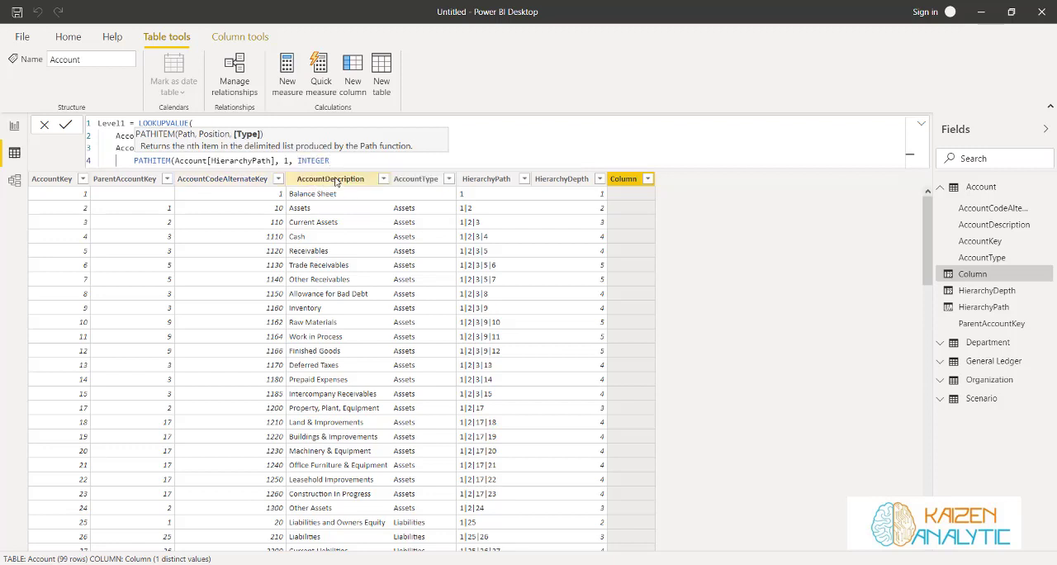
{"action": "type", "text": ")"}
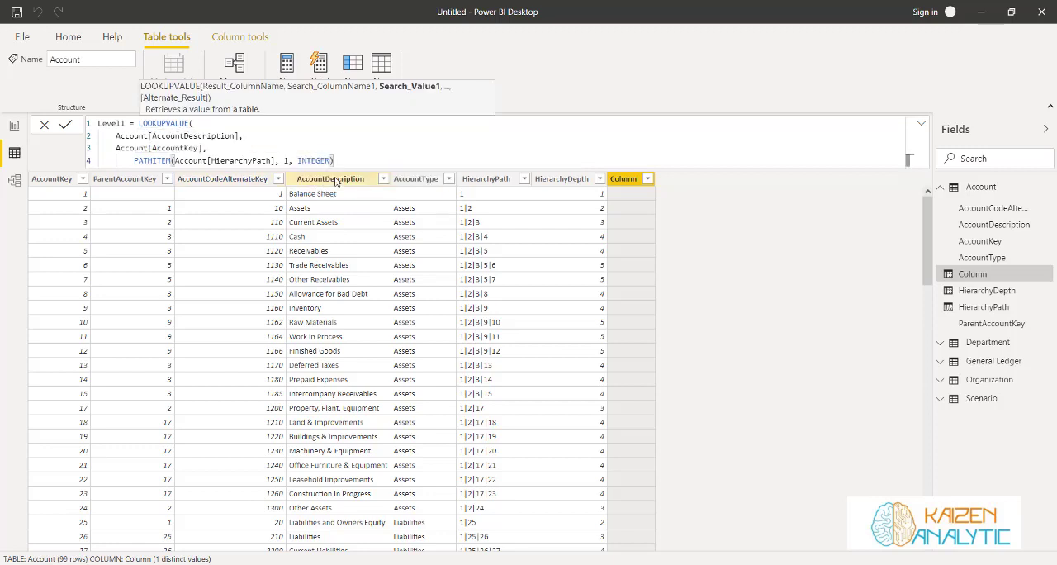
{"action": "type", "text": ")"}
Close and commit the Level1 formula, and check the column's values down the Account table
{"action": "left_click", "coordinate": [67, 125]}
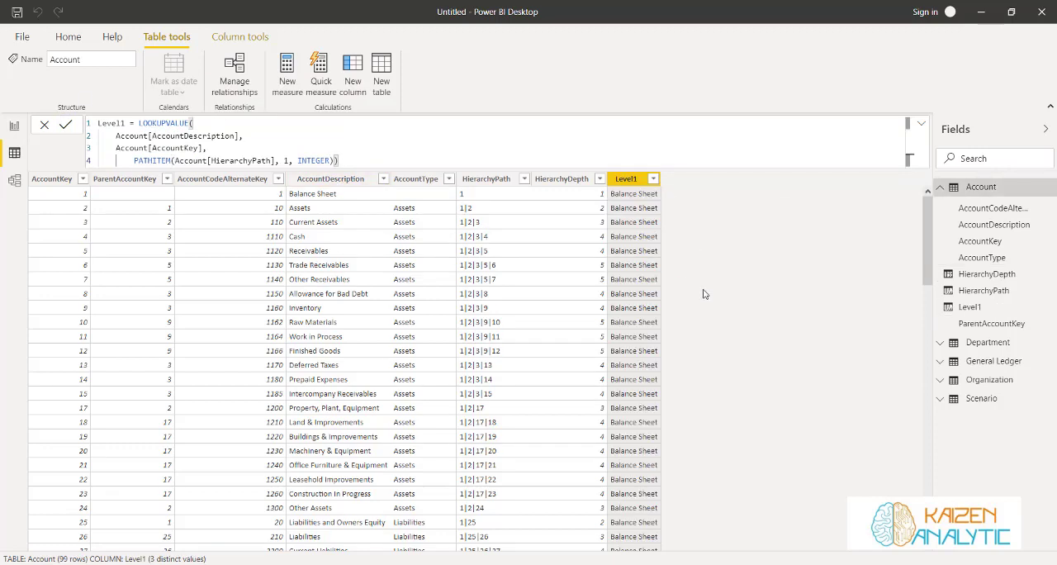
{"action": "scroll", "coordinate": [668, 348], "scroll_direction": "down", "scroll_amount": 14}
{"action": "scroll", "coordinate": [668, 348], "scroll_direction": "down", "scroll_amount": 7}
{"action": "scroll", "coordinate": [667, 349], "scroll_direction": "up", "scroll_amount": 20}
Copy the whole Level1 formula into a new calculated column of the Account table and name that column Level2
{"action": "left_click_drag", "start_coordinate": [339, 161], "coordinate": [97, 123]}
{"action": "key", "text": "ctrl+c"}
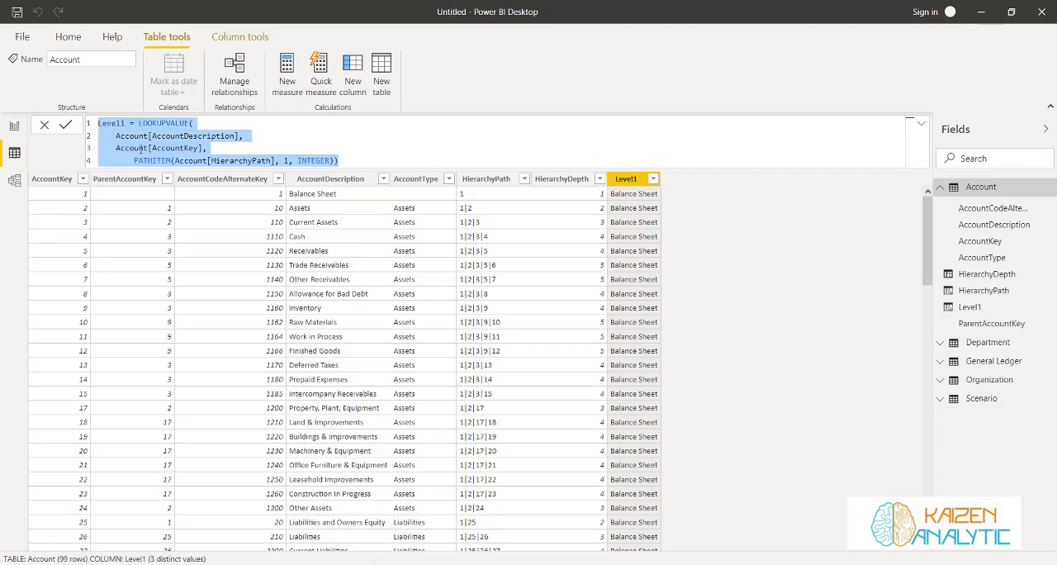
{"action": "left_click", "coordinate": [66, 126]}
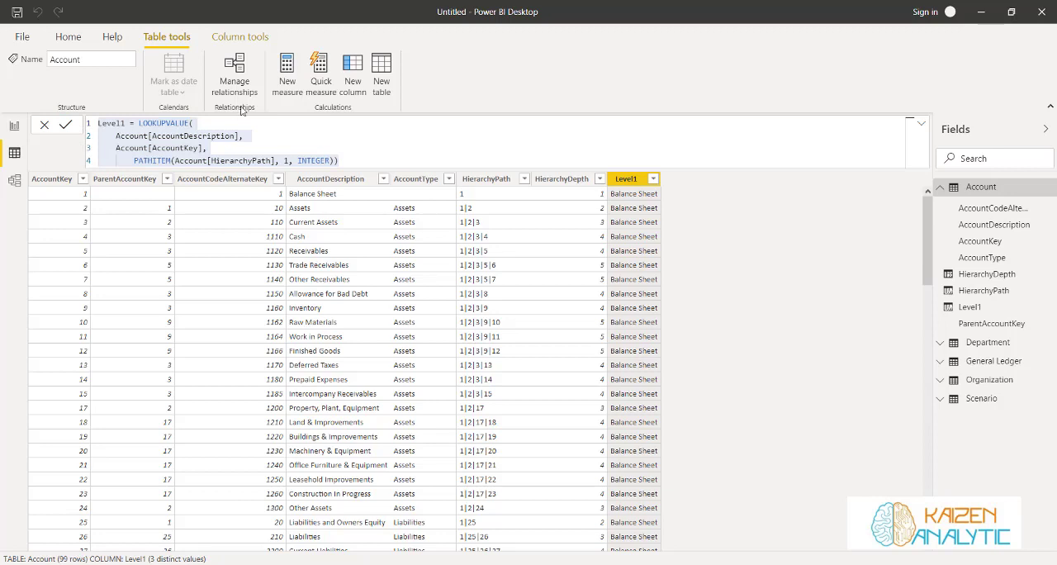
{"action": "left_click", "coordinate": [365, 70]}
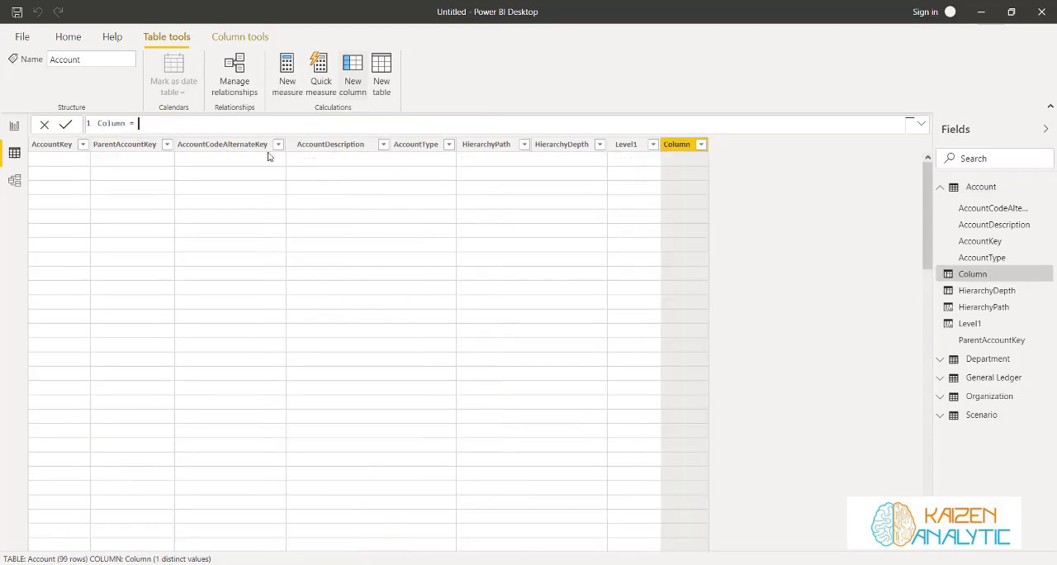
{"action": "left_click_drag", "start_coordinate": [138, 123], "coordinate": [95, 123]}
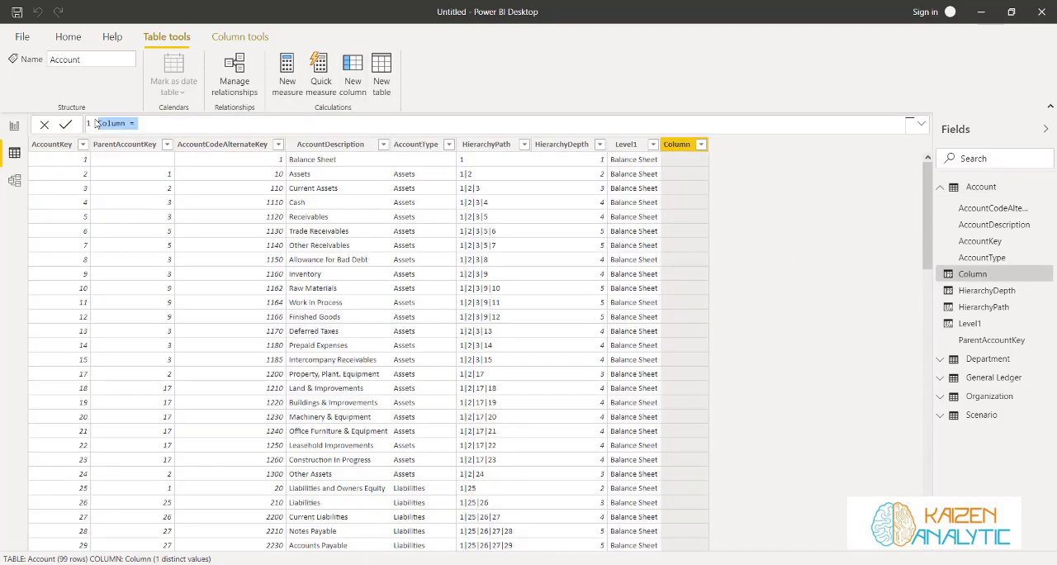
{"action": "key", "text": "ctrl+v"}
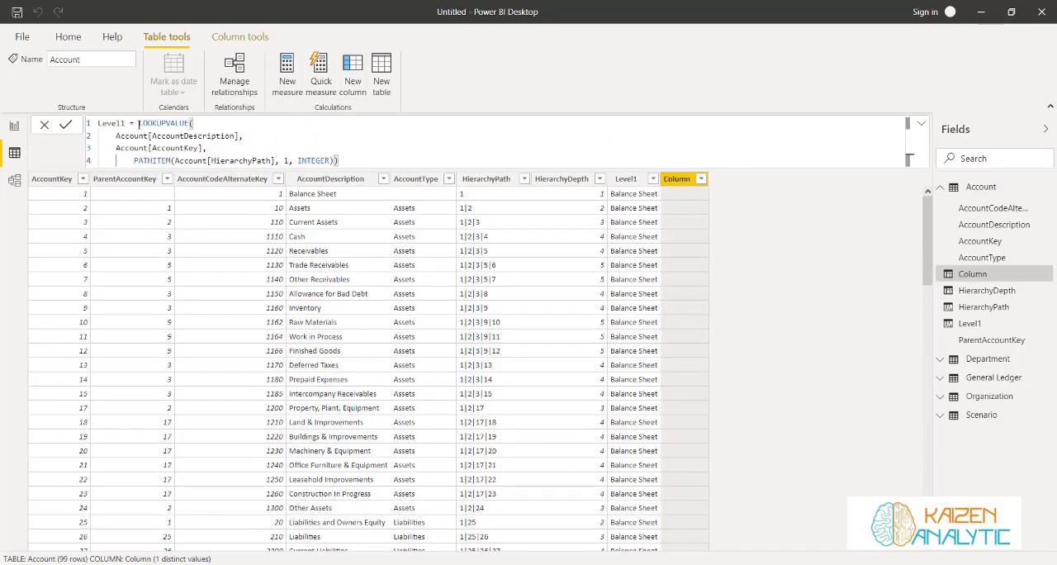
{"action": "double_click", "coordinate": [125, 123]}
{"action": "type", "text": "Level2"}
Move LOOKUPVALUE to its own indented line in the Level2 formula and commit it
{"action": "left_click", "coordinate": [137, 123]}
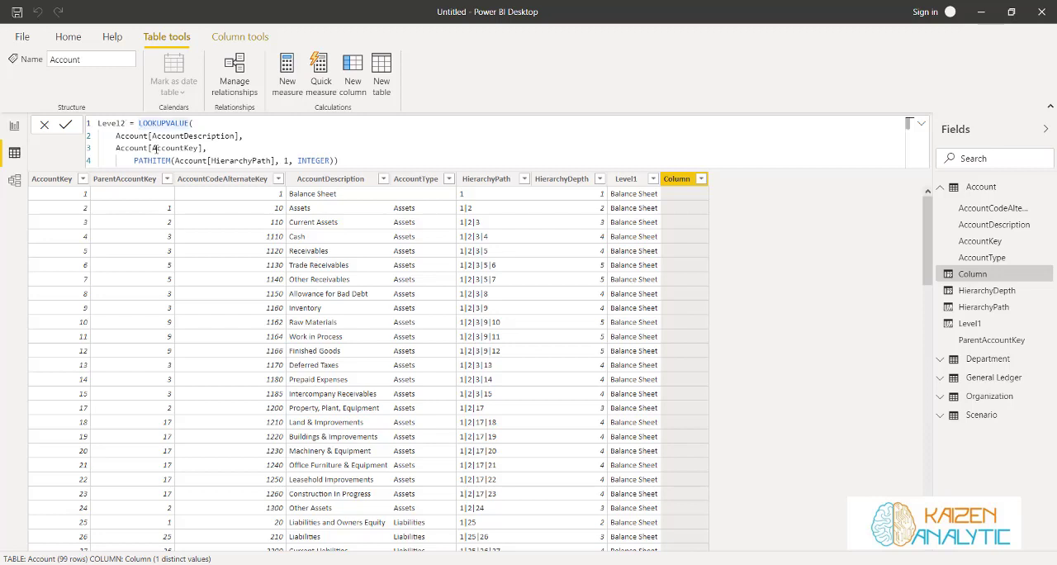
{"action": "key", "text": "shift+Return"}
{"action": "key", "text": "Tab"}
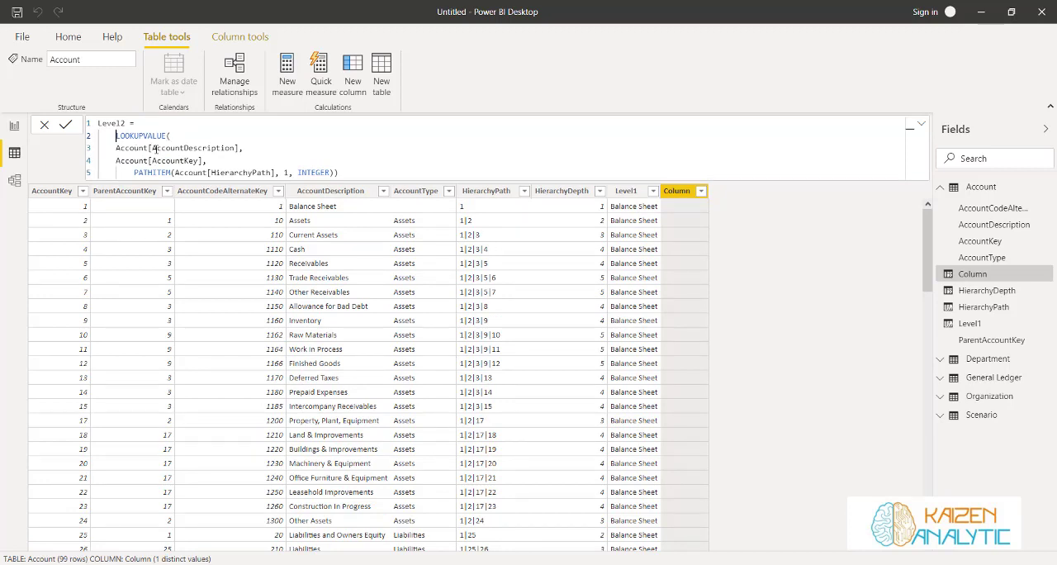
{"action": "key", "text": "Return"}
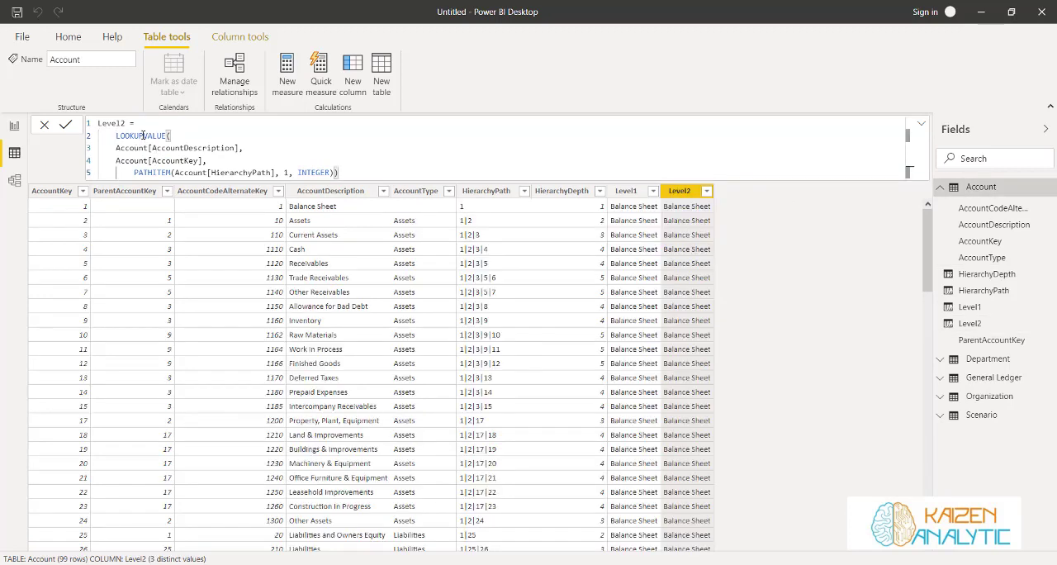
Wrap the Level2 lookup in an IF function with the condition Account[HierarchyPath]>=2, keeping LOOKUPVALUE on a separate line
{"action": "double_click", "coordinate": [117, 136]}
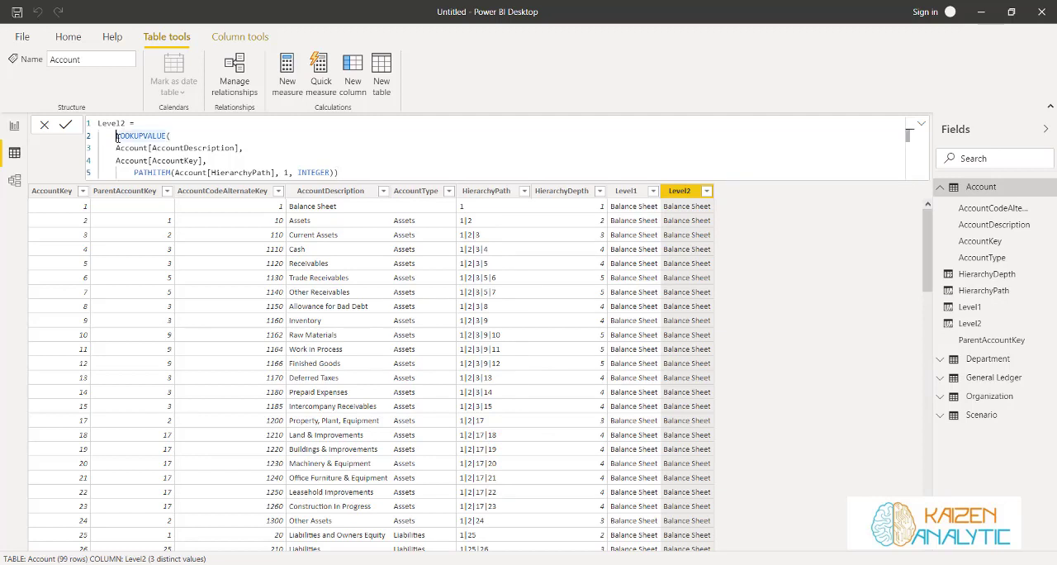
{"action": "left_click", "coordinate": [117, 136]}
{"action": "type", "text": "IF("}
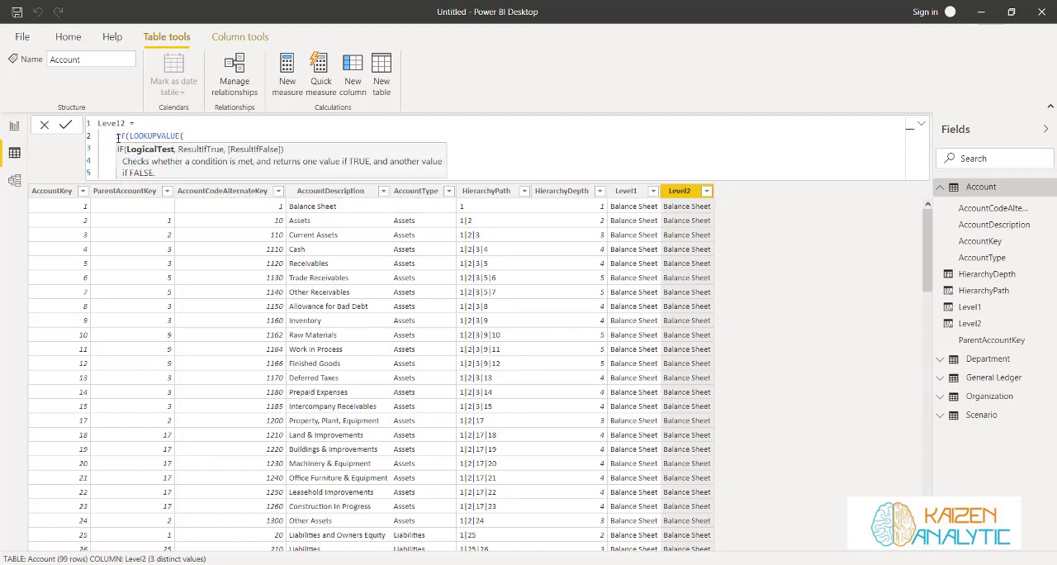
{"action": "key", "text": "shift+Return"}
{"action": "key", "text": "Up"}
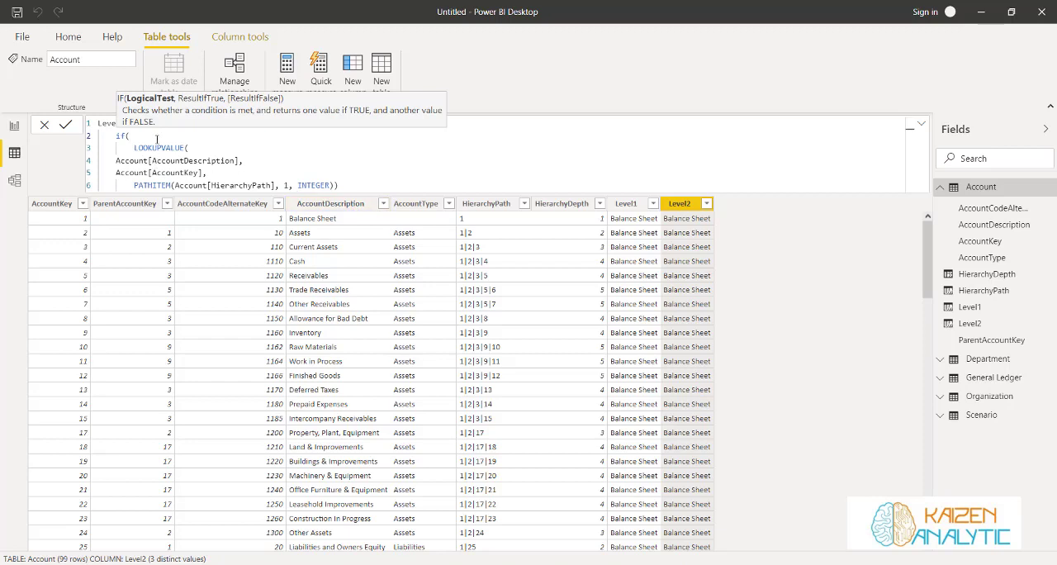
{"action": "type", "text": "Path"}
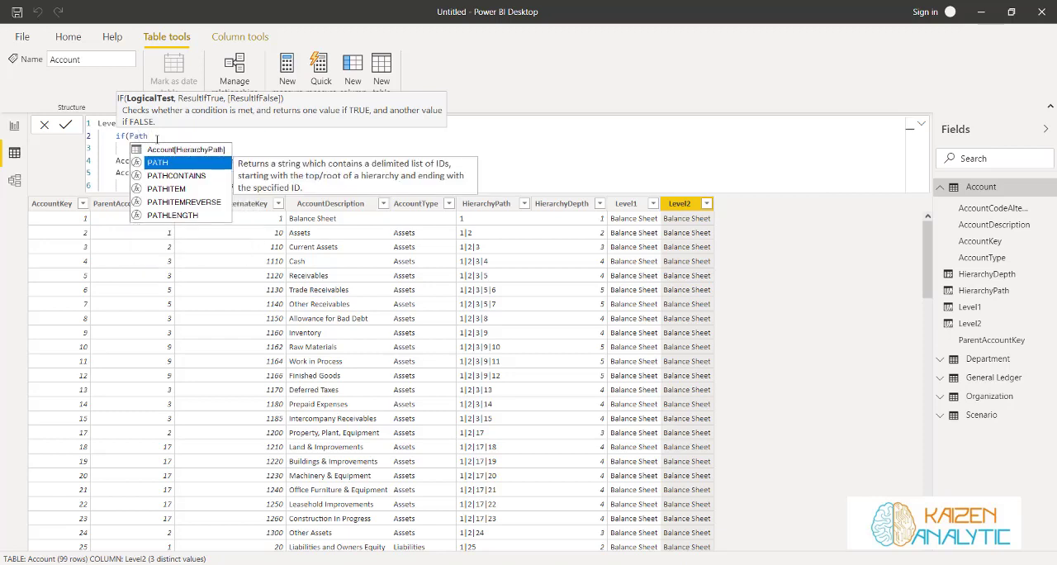
{"action": "left_click", "coordinate": [178, 149]}
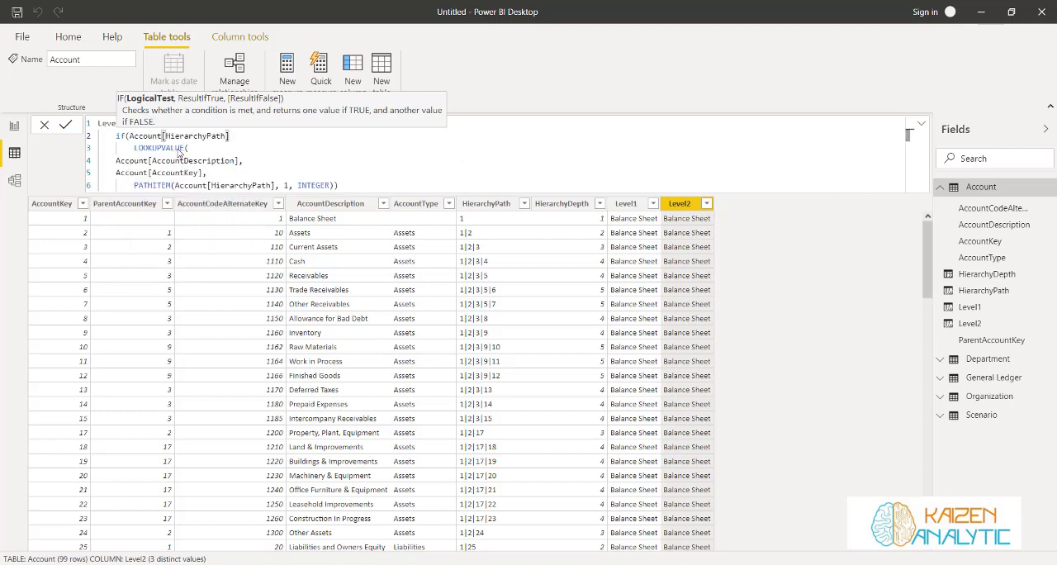
{"action": "type", "text": ">=2,"}
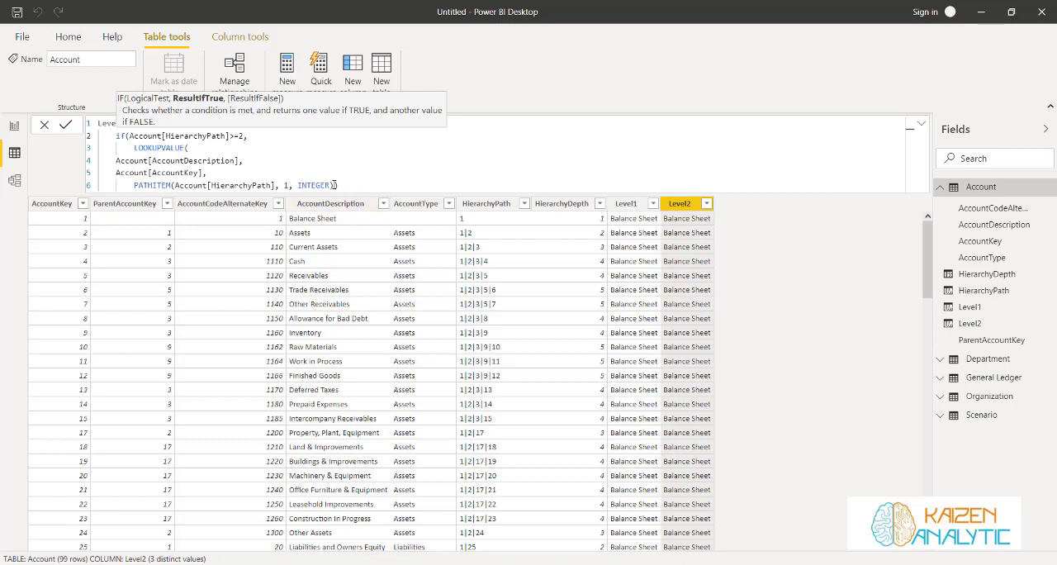
Add Account[Level1] as the IF function's false result on a new line and close the Level2 formula
{"action": "left_click", "coordinate": [348, 187]}
{"action": "type", "text": ","}
{"action": "key", "text": "shift+Return"}
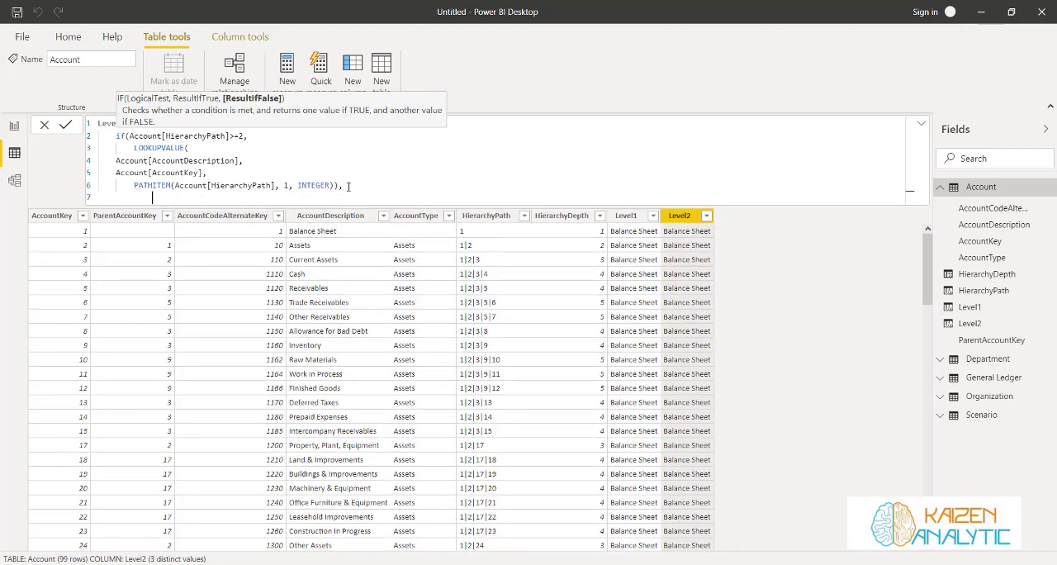
{"action": "type", "text": "leve"}
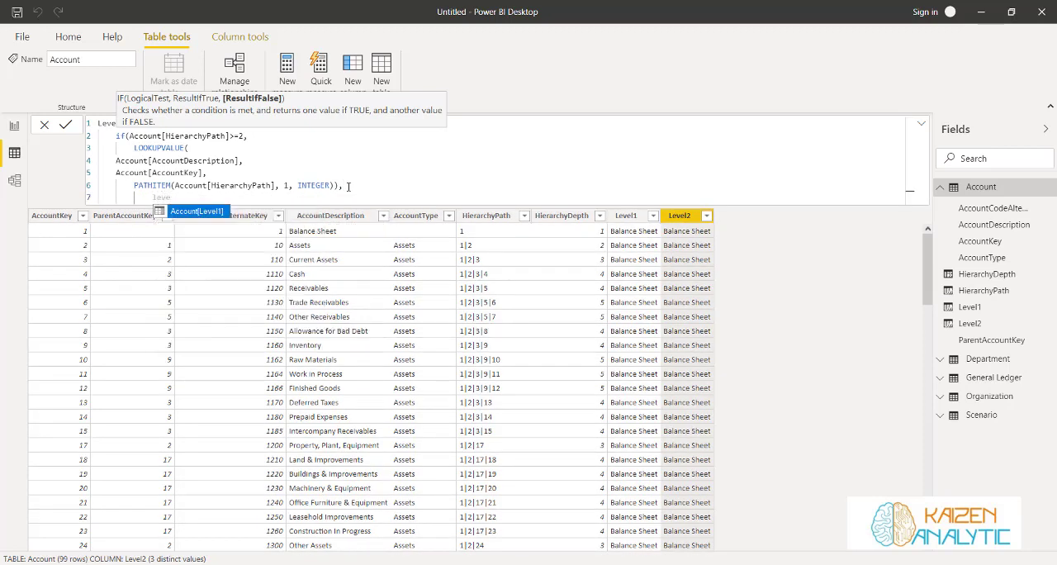
{"action": "key", "text": "Tab"}
{"action": "type", "text": ")"}
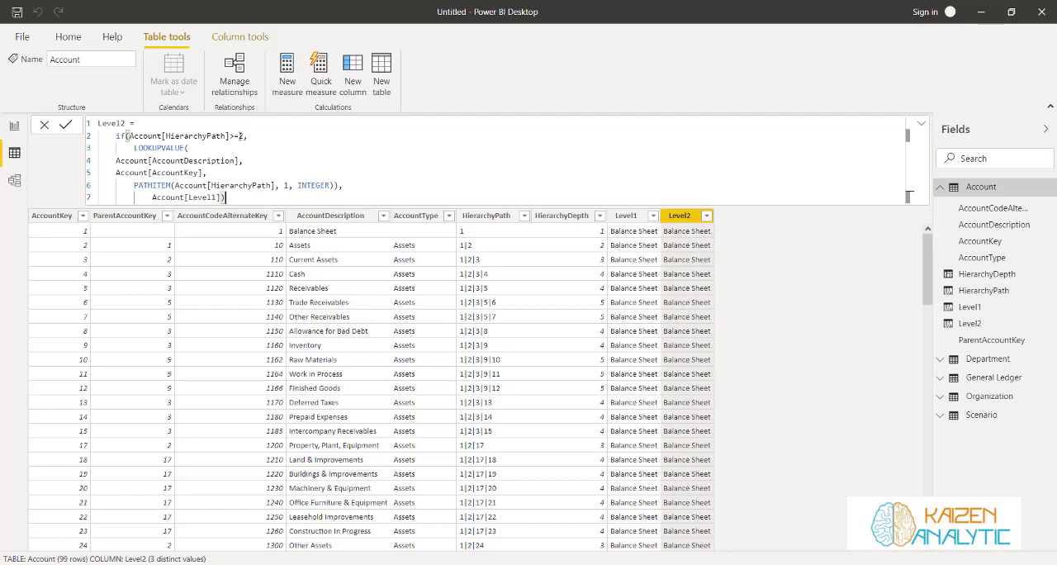
Set the PATHITEM position to 2 in the Level2 formula and make its IF condition test Account[HierarchyDepth] >= 2
{"action": "left_click_drag", "start_coordinate": [134, 147], "coordinate": [260, 171]}
{"action": "left_click_drag", "start_coordinate": [330, 177], "coordinate": [343, 185]}
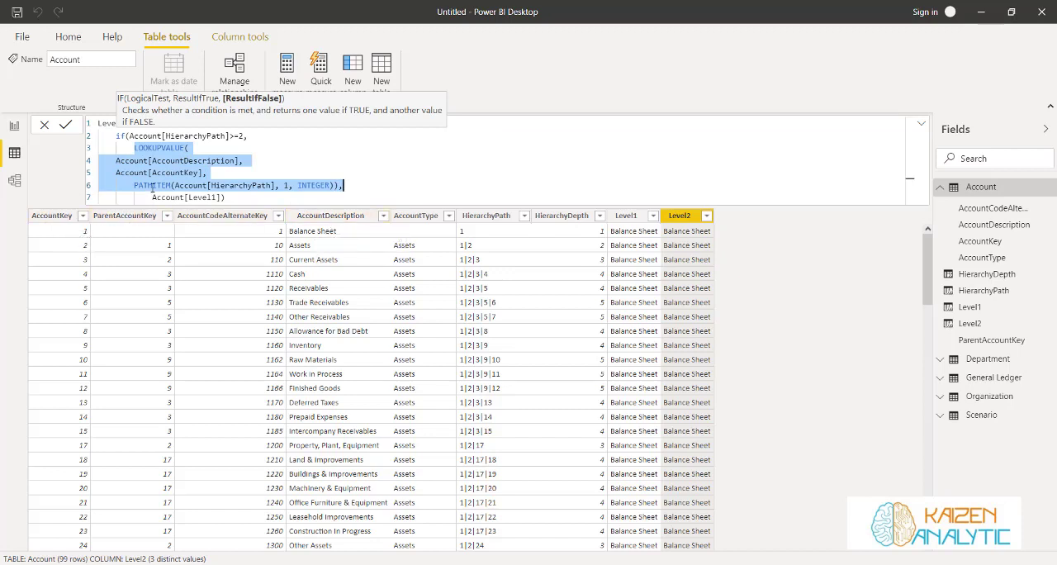
{"action": "left_click", "coordinate": [285, 185]}
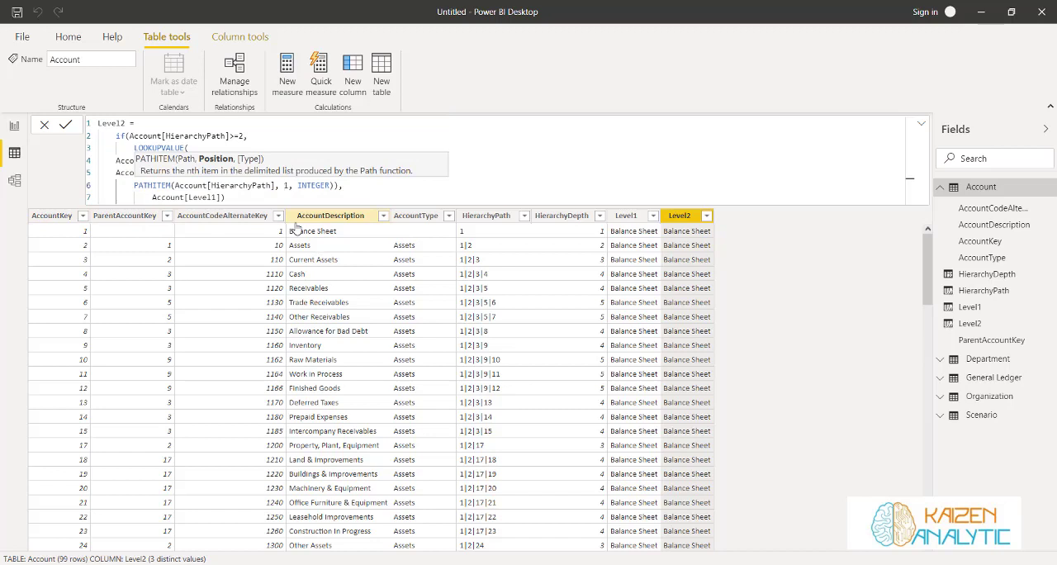
{"action": "key", "text": "Delete"}
{"action": "type", "text": "2"}
{"action": "key", "text": "End"}
{"action": "key", "text": "shift+Up"}
{"action": "key", "text": "shift+Up"}
{"action": "key", "text": "shift+Up"}
{"action": "key", "text": "shift+Home"}
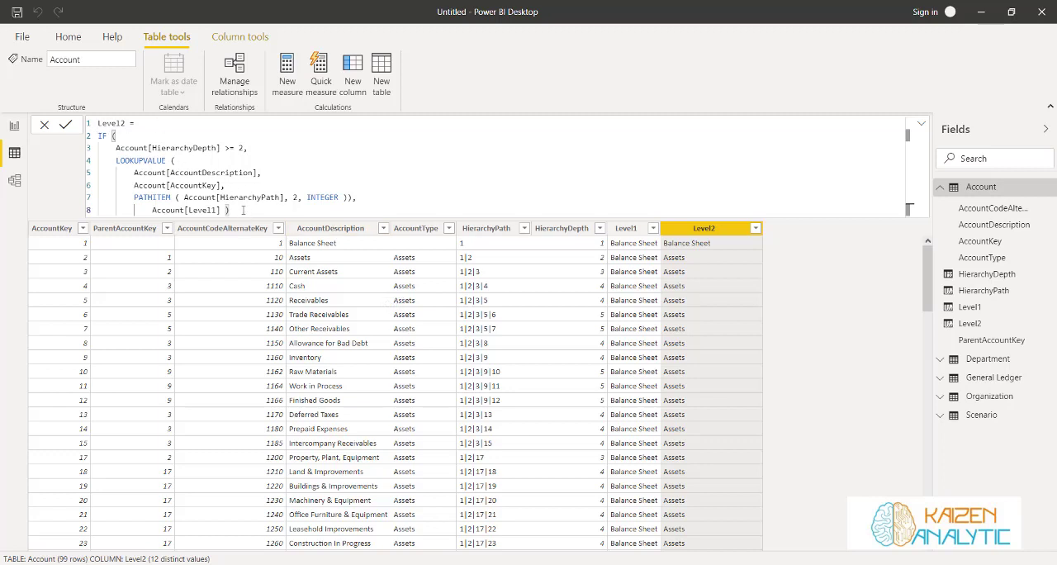
Copy the whole Level2 formula into a new calculated column of the Account table and name that column Level3
{"action": "left_click_drag", "start_coordinate": [243, 209], "coordinate": [99, 123]}
{"action": "key", "text": "ctrl+c"}
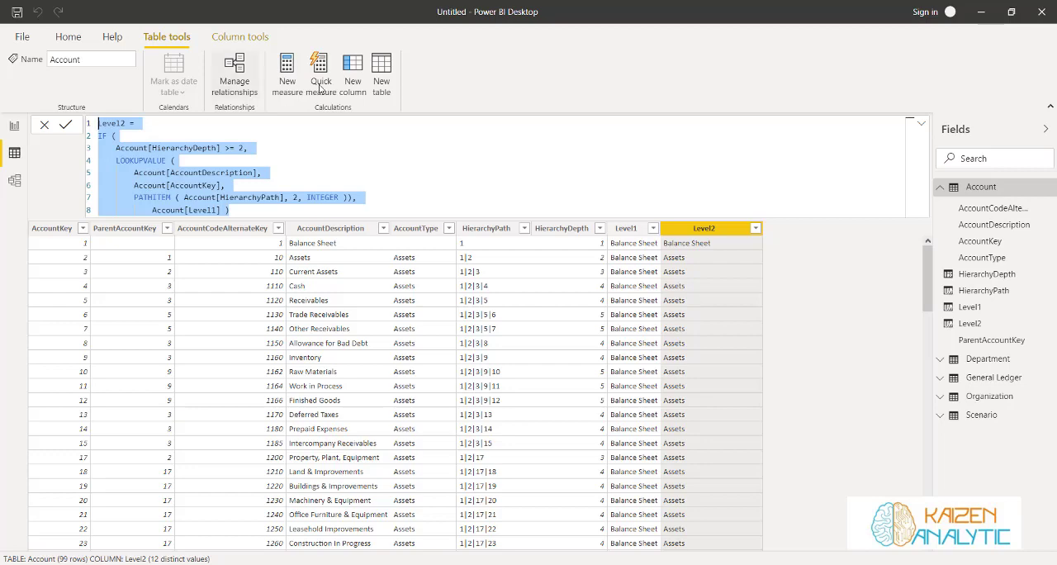
{"action": "left_click", "coordinate": [350, 71]}
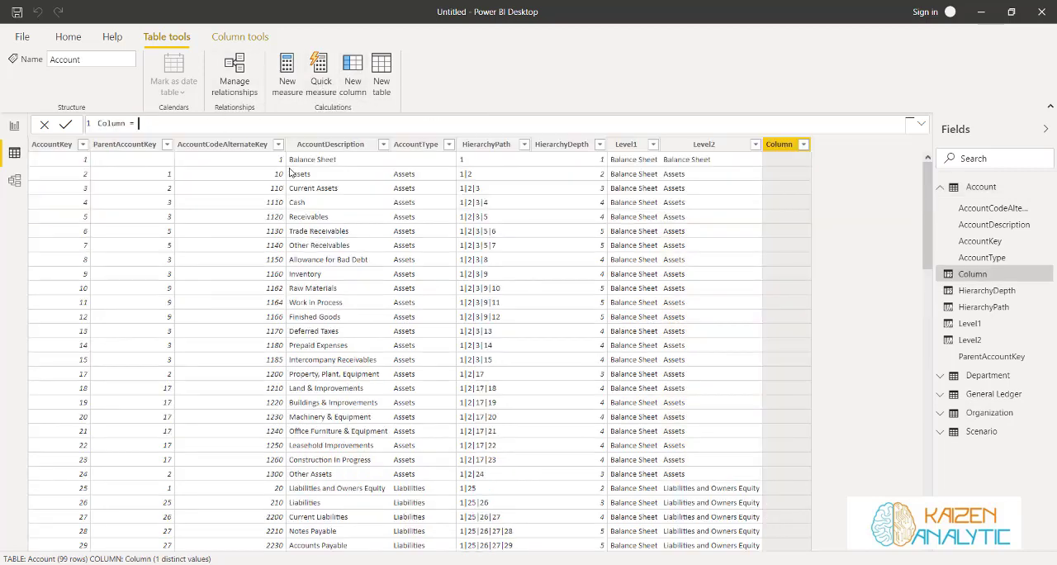
{"action": "left_click_drag", "start_coordinate": [137, 123], "coordinate": [71, 124]}
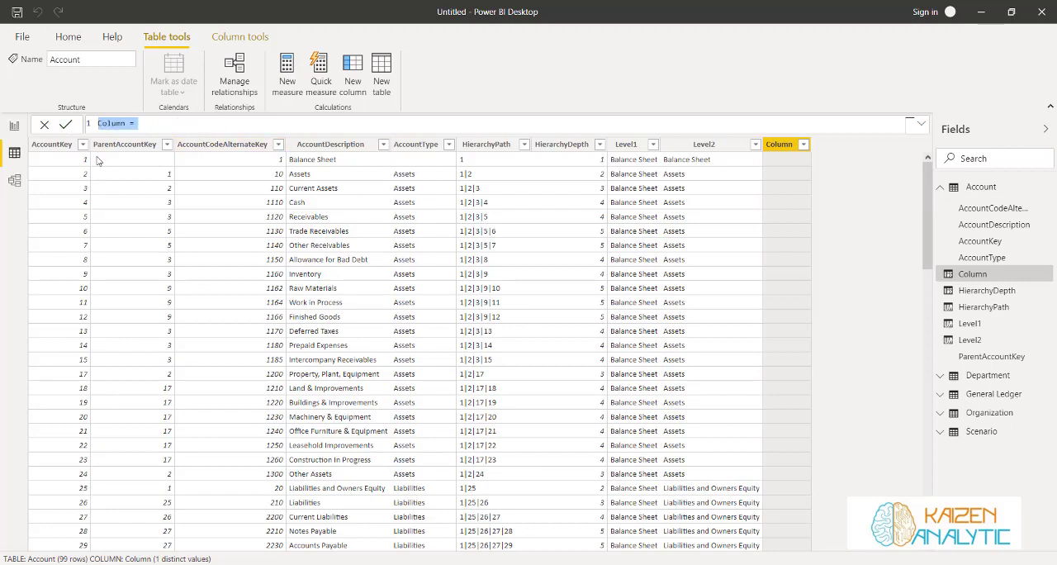
{"action": "key", "text": "ctrl+v"}
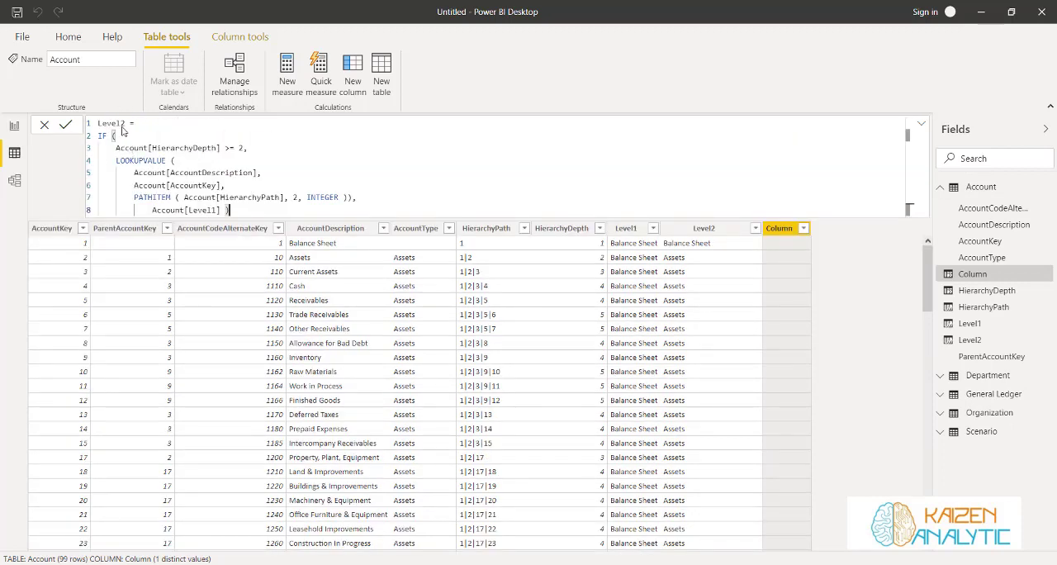
{"action": "double_click", "coordinate": [122, 123]}
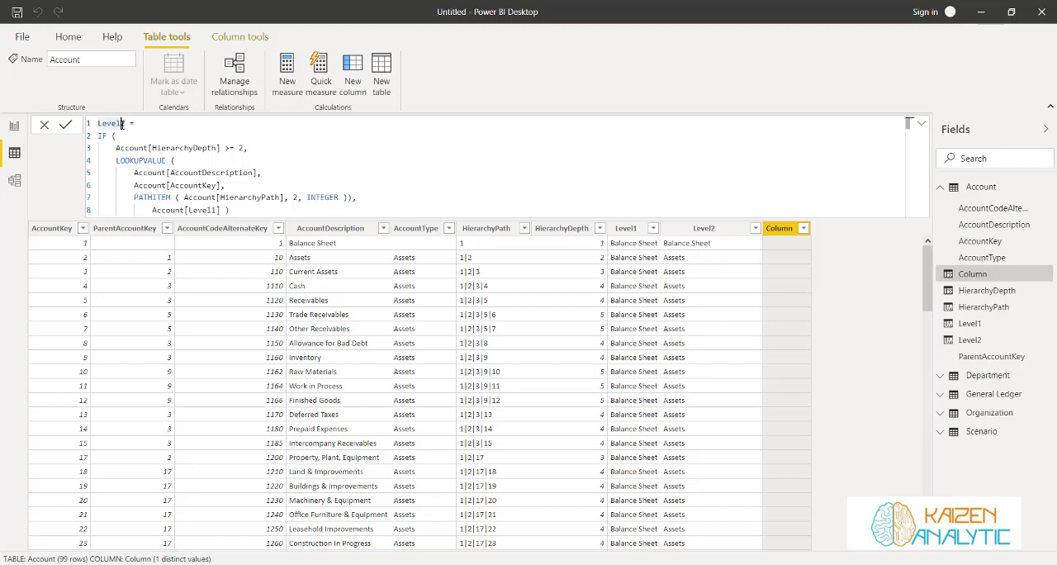
{"action": "type", "text": "3"}
{"action": "key", "text": "Delete"}
Set both the HierarchyDepth condition and the PATHITEM position in the Level3 formula to 3
{"action": "left_click", "coordinate": [241, 149]}
{"action": "key", "text": "Delete"}
{"action": "type", "text": "3"}
{"action": "left_click", "coordinate": [293, 199]}
{"action": "key", "text": "Delete"}
{"action": "type", "text": "3"}
Make Account[Level2] the false result of the Level3 formula and commit it
{"action": "left_click", "coordinate": [212, 210]}
{"action": "key", "text": "Delete"}
{"action": "type", "text": "2"}
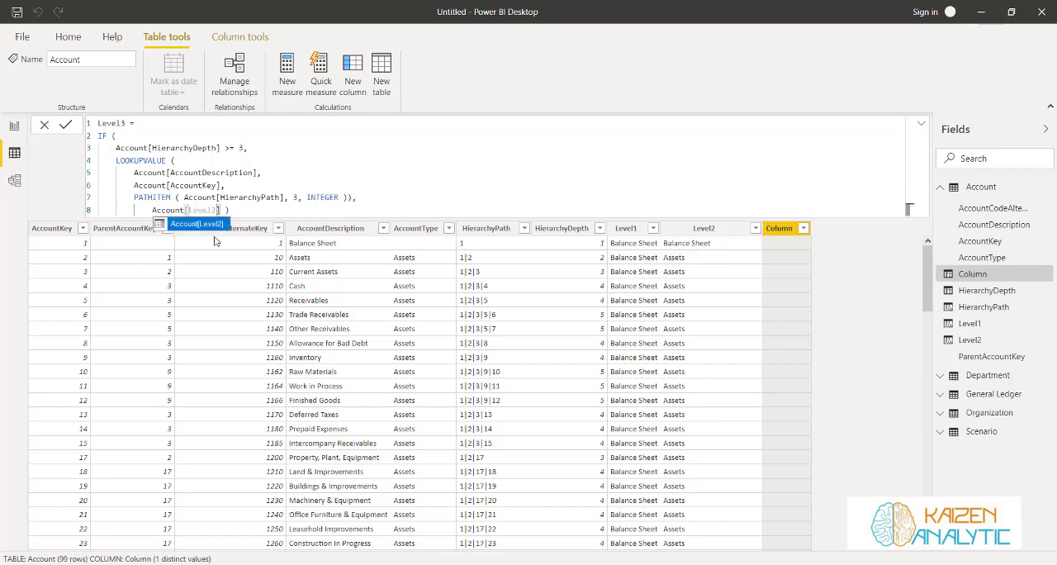
{"action": "left_click", "coordinate": [214, 225]}
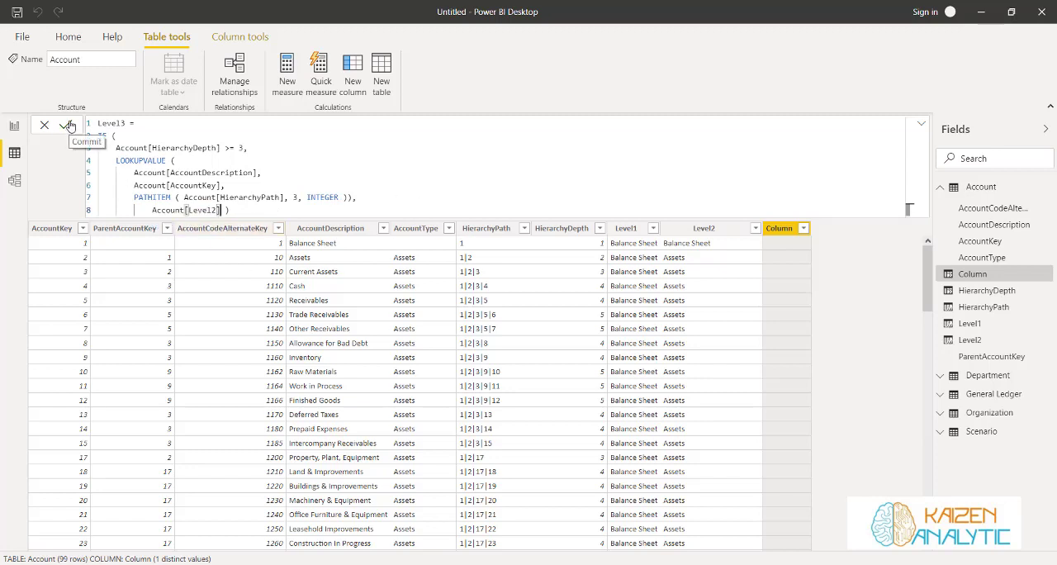
{"action": "key", "text": "Return"}
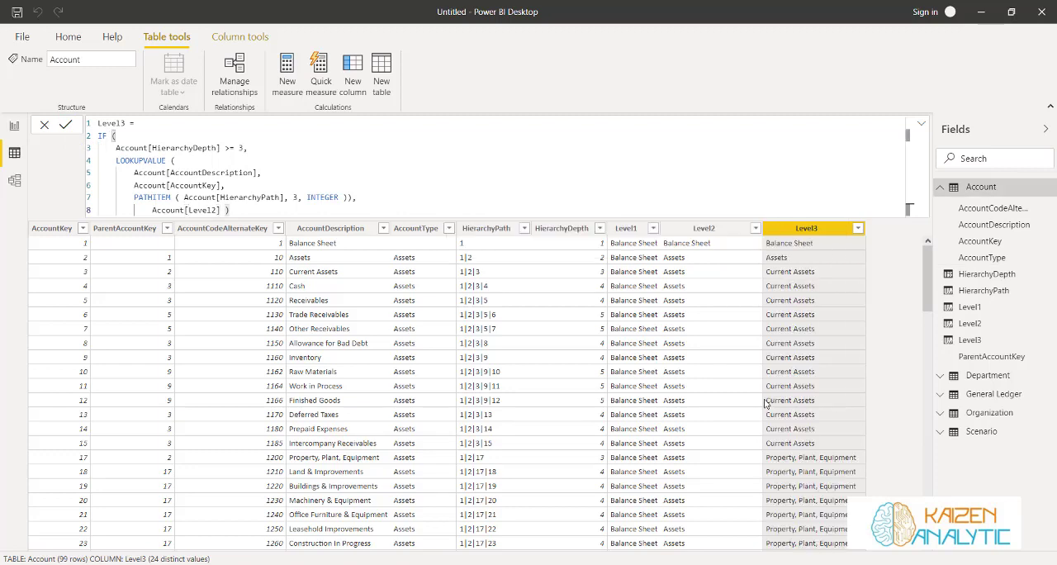
Copy the whole Level2 formula into another new calculated column of the Account table and name that column Level4
{"action": "left_click", "coordinate": [697, 246]}
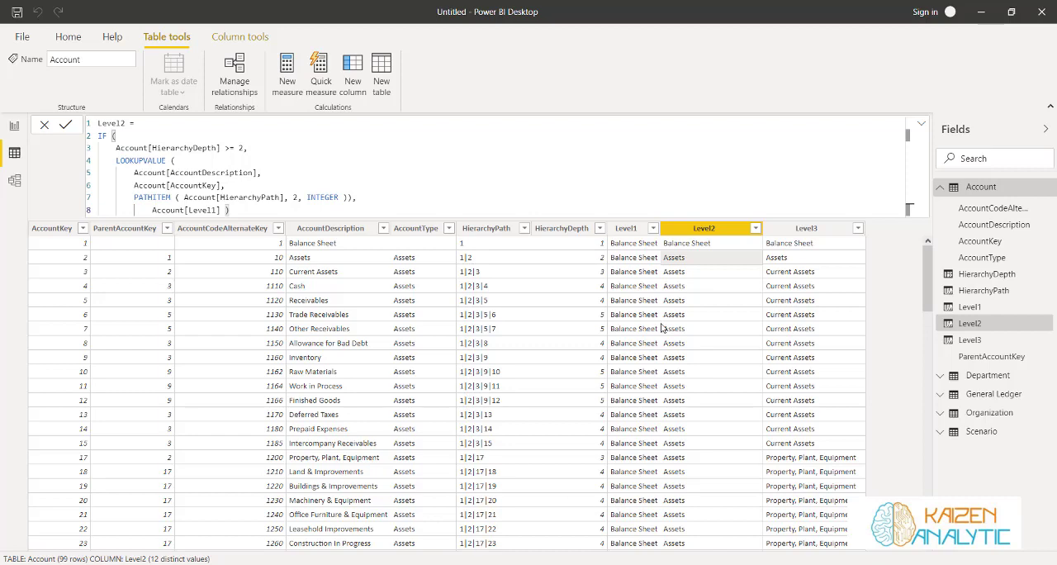
{"action": "scroll", "coordinate": [557, 398], "scroll_direction": "down", "scroll_amount": 5}
{"action": "scroll", "coordinate": [557, 398], "scroll_direction": "up", "scroll_amount": 5}
{"action": "left_click_drag", "start_coordinate": [231, 210], "coordinate": [99, 123]}
{"action": "key", "text": "ctrl+c"}
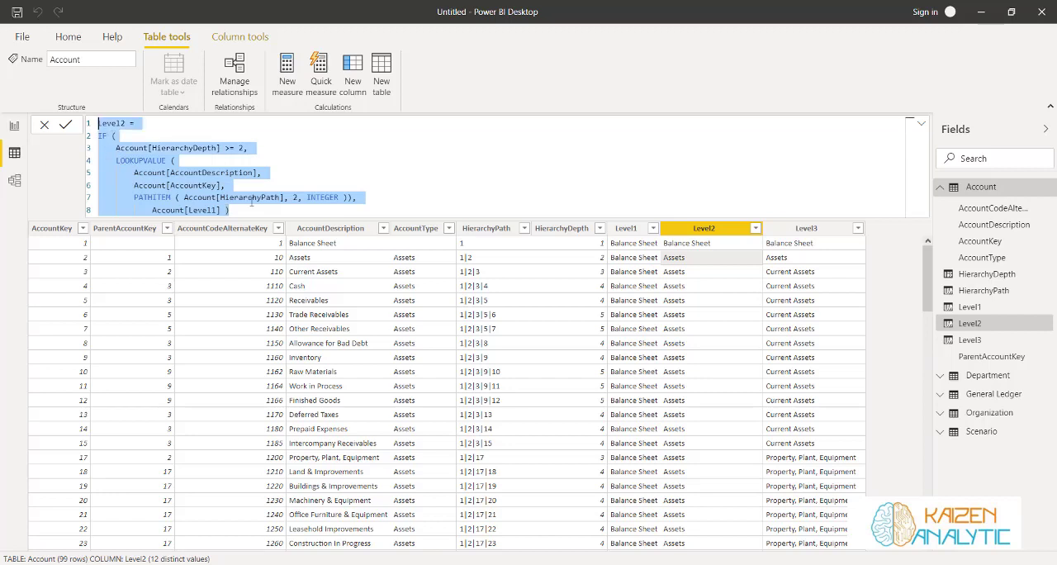
{"action": "left_click", "coordinate": [354, 81]}
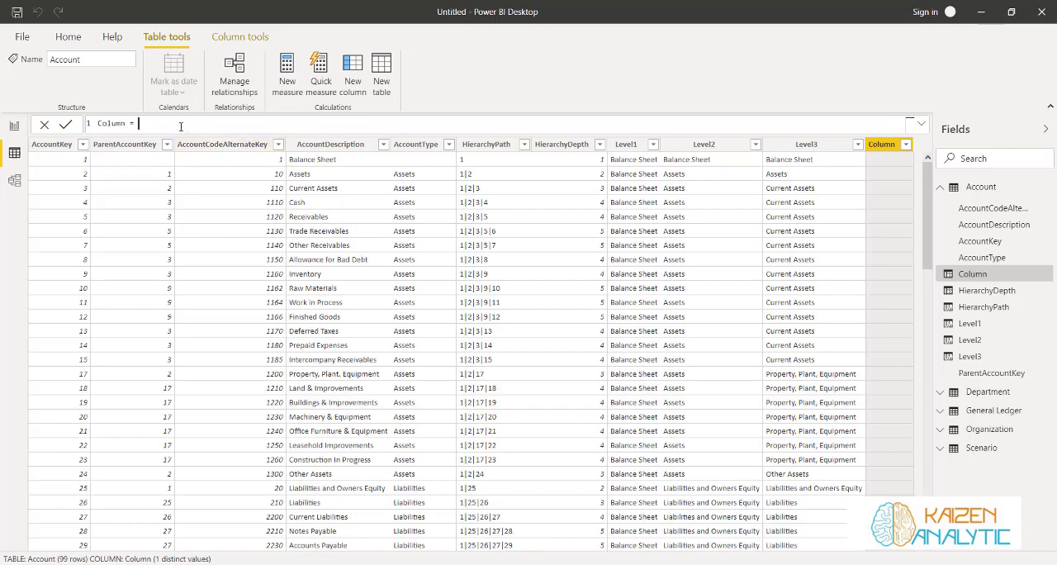
{"action": "key", "text": "ctrl+a"}
{"action": "key", "text": "ctrl+v"}
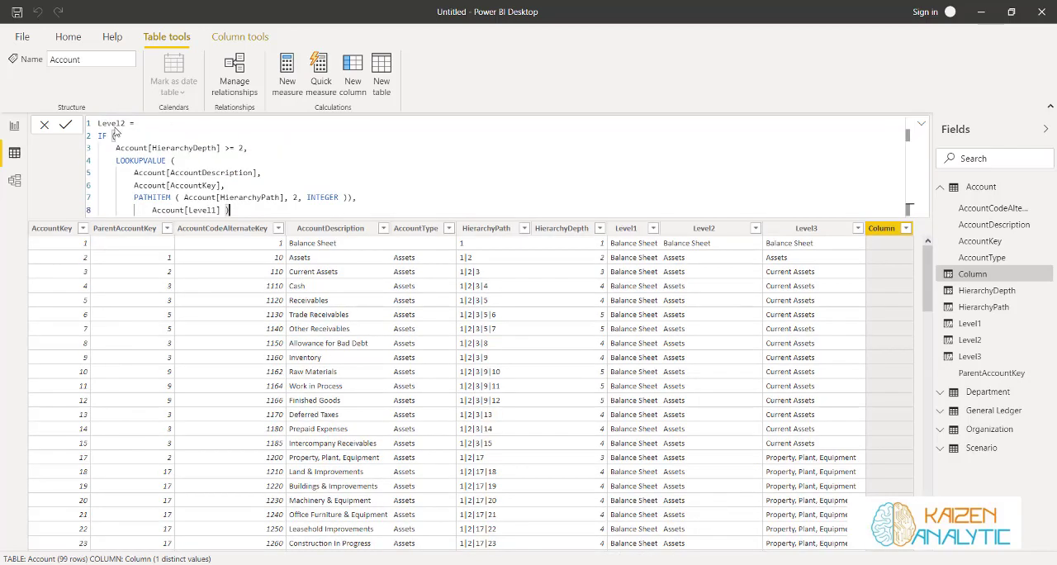
{"action": "left_click", "coordinate": [122, 124]}
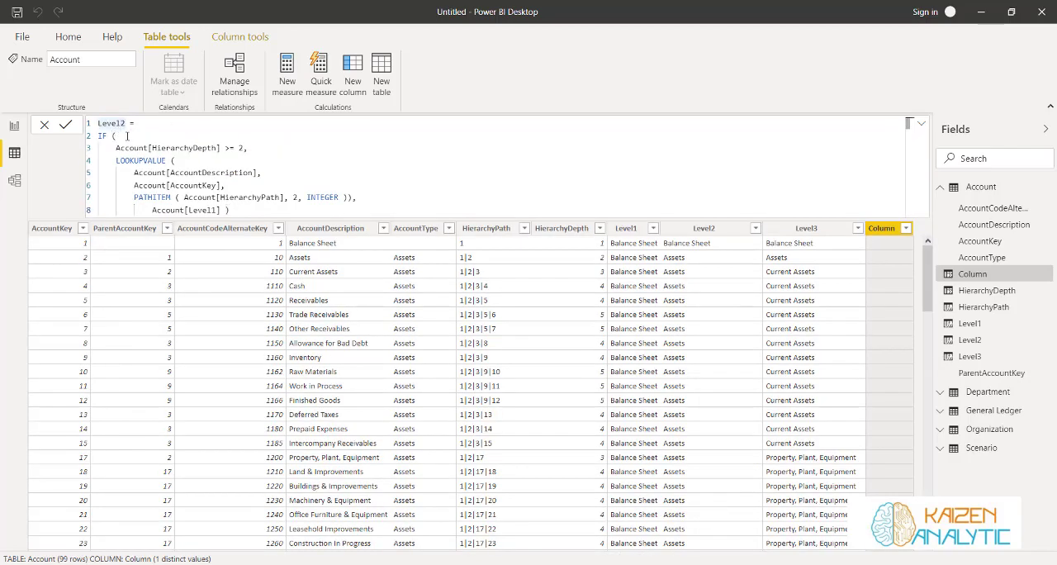
{"action": "key", "text": "Delete"}
{"action": "type", "text": "4"}
Set the HierarchyDepth condition to >= 4 and the PATHITEM position to 4 in the Level4 formula
{"action": "key", "text": "Delete"}
{"action": "type", "text": "4"}
{"action": "key", "text": "Down"}
{"action": "key", "text": "Down"}
{"action": "key", "text": "Down"}
{"action": "key", "text": "Down"}
{"action": "key", "text": "Right"}
{"action": "key", "text": "Right"}
{"action": "key", "text": "Right"}
{"action": "key", "text": "Right"}
{"action": "key", "text": "Right"}
{"action": "key", "text": "Right"}
{"action": "key", "text": "Right"}
{"action": "key", "text": "Right"}
{"action": "key", "text": "Right"}
{"action": "key", "text": "Right"}
{"action": "key", "text": "Right"}
{"action": "key", "text": "Delete"}
{"action": "type", "text": "4"}
Change the false result of the Level4 formula to Account[Level3] and commit the column
{"action": "key", "text": "Down"}
{"action": "key", "text": "Left"}
{"action": "key", "text": "Left"}
{"action": "key", "text": "Left"}
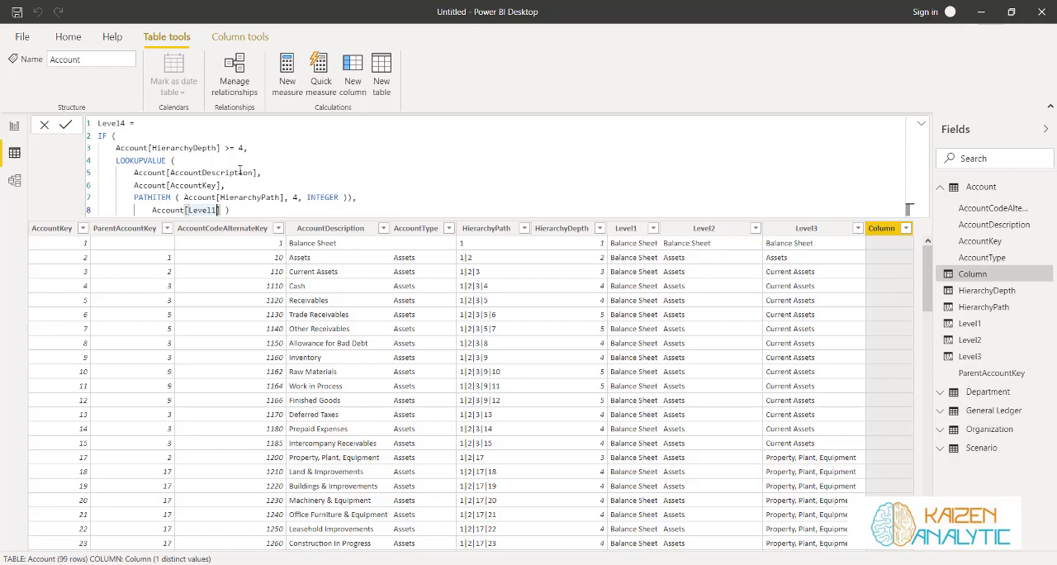
{"action": "key", "text": "BackSpace"}
{"action": "type", "text": "3"}
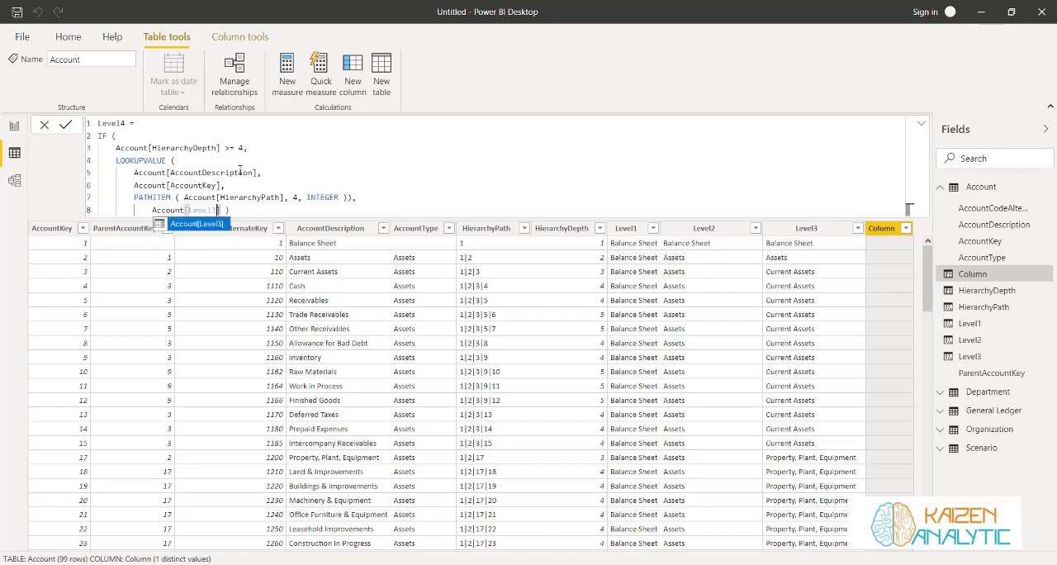
{"action": "left_click", "coordinate": [214, 225]}
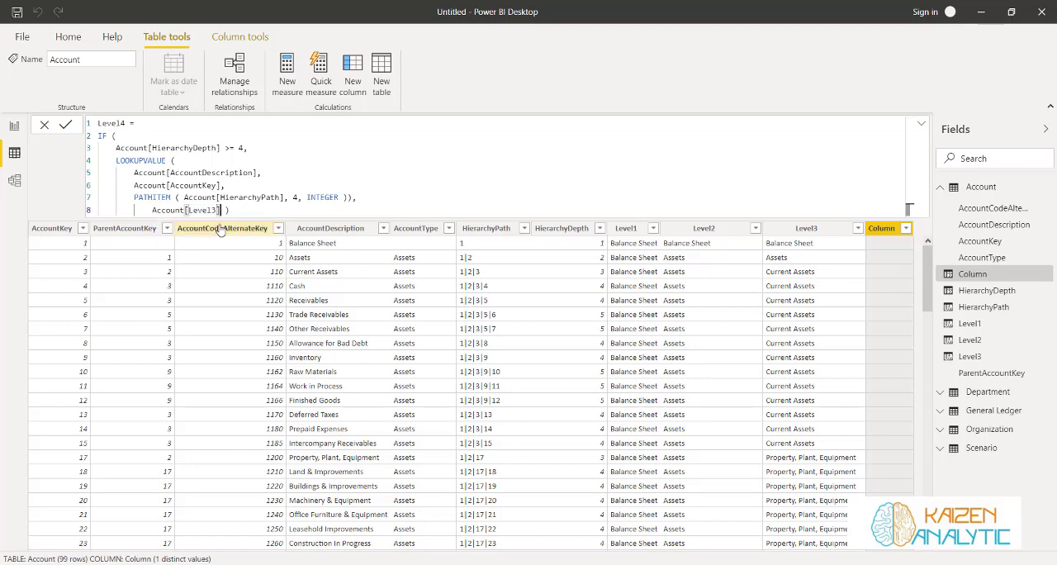
{"action": "left_click", "coordinate": [64, 128]}
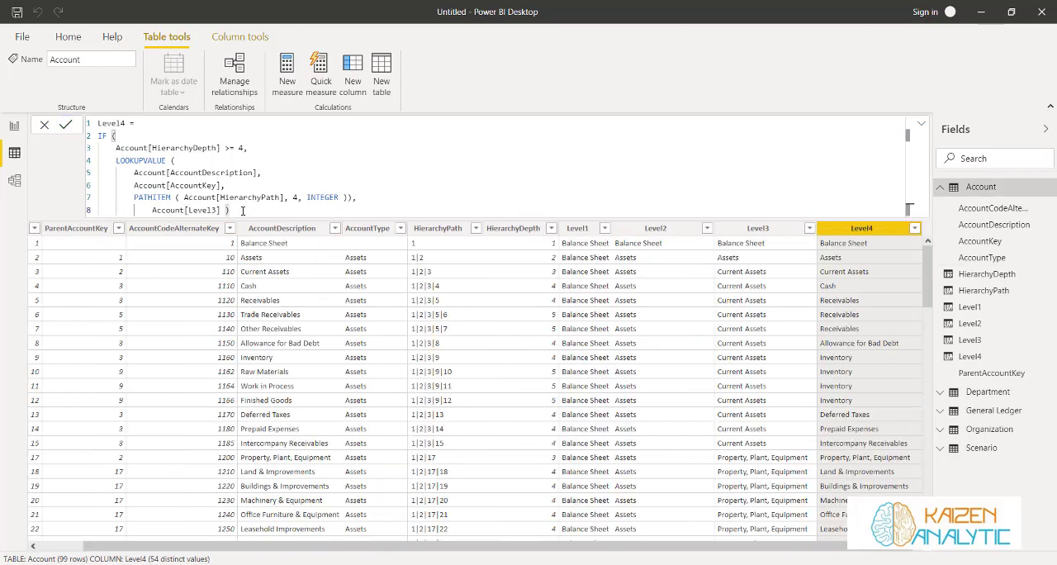
Copy the whole Level4 formula into a new calculated column of the Account table and name that column Level5
{"action": "left_click_drag", "start_coordinate": [246, 208], "coordinate": [104, 115]}
{"action": "key", "text": "ctrl+c"}
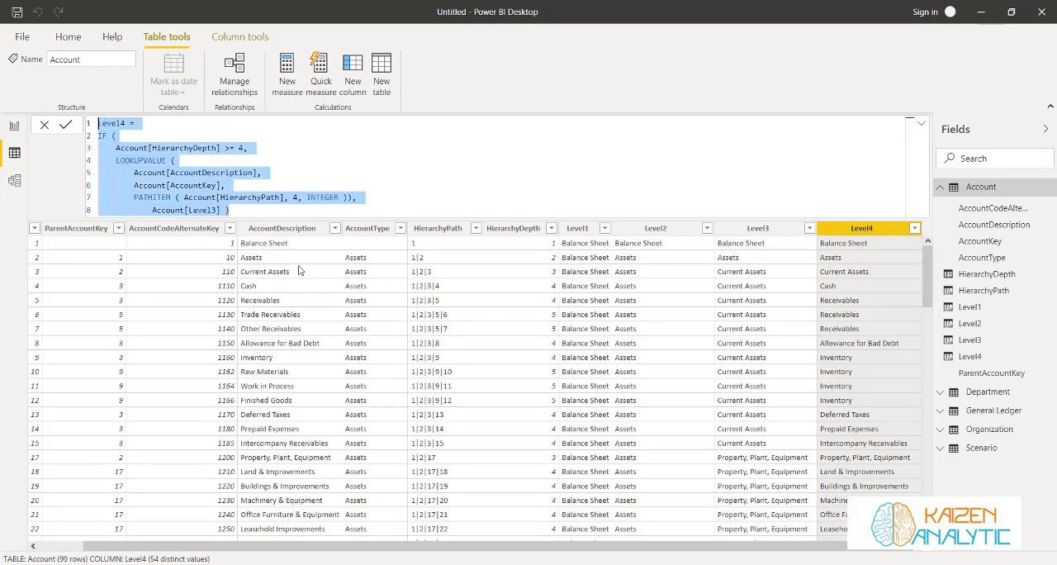
{"action": "left_click", "coordinate": [344, 68]}
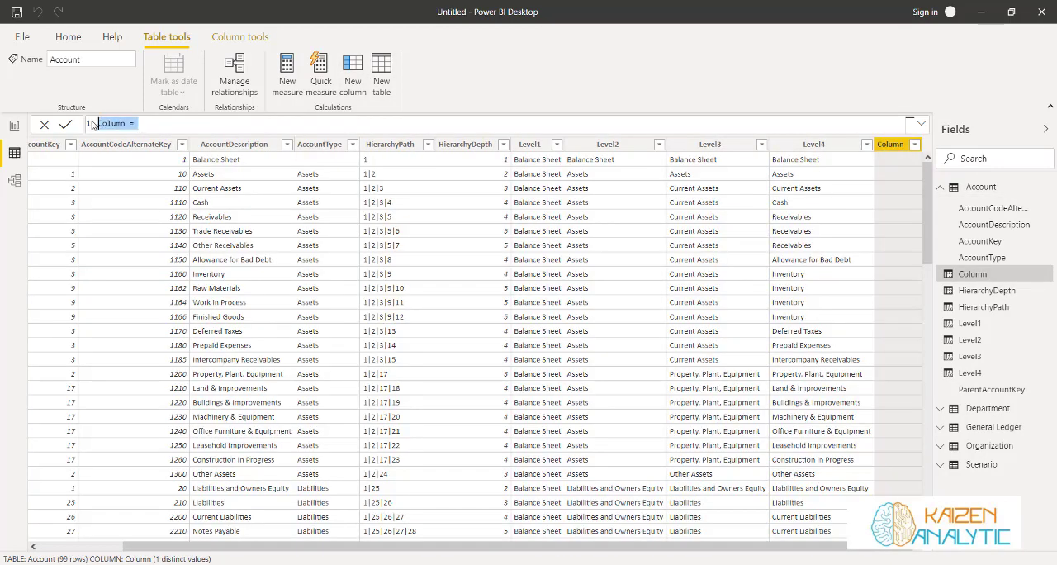
{"action": "key", "text": "ctrl+v"}
{"action": "double_click", "coordinate": [122, 122]}
{"action": "type", "text": "Level5"}
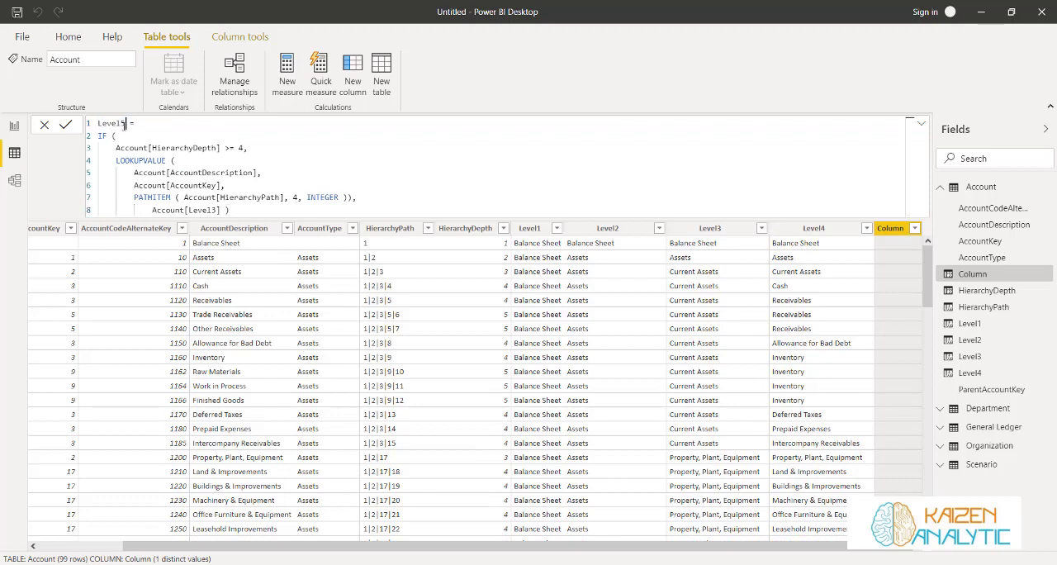
Change the Level5 formula to test HierarchyDepth >= 5 and to look up PATHITEM position 5
{"action": "left_click", "coordinate": [243, 148]}
{"action": "key", "text": "BackSpace"}
{"action": "key", "text": "BackSpace"}
{"action": "type", "text": "5,"}
{"action": "left_click", "coordinate": [298, 197]}
{"action": "key", "text": "BackSpace"}
{"action": "type", "text": "5"}
Replace the false result in the Level5 formula with Account[Level4] and commit the formula
{"action": "left_click_drag", "start_coordinate": [184, 210], "coordinate": [217, 209]}
{"action": "type", "text": "[Level4"}
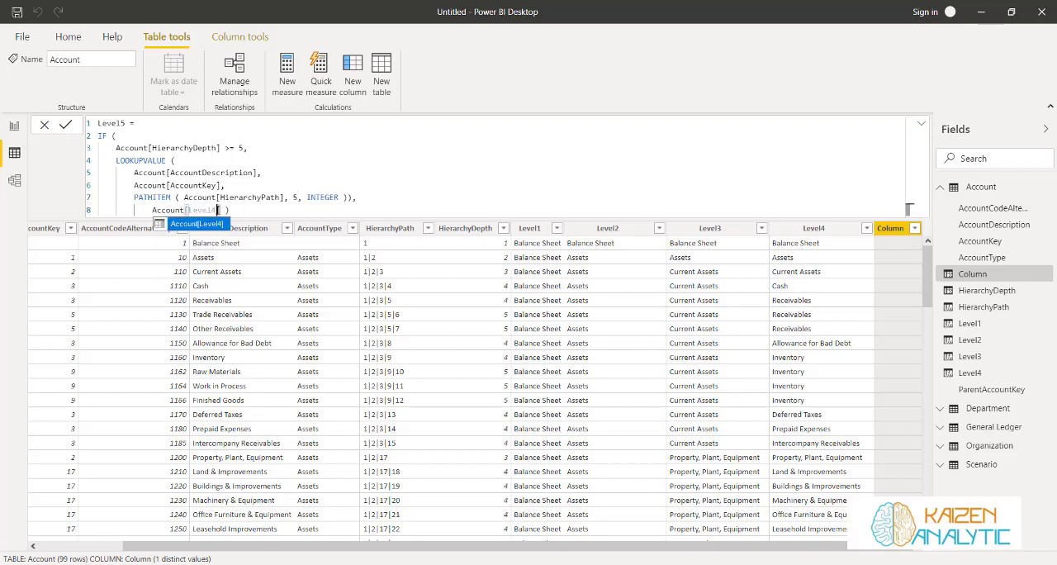
{"action": "left_click", "coordinate": [179, 225]}
{"action": "left_click", "coordinate": [66, 125]}
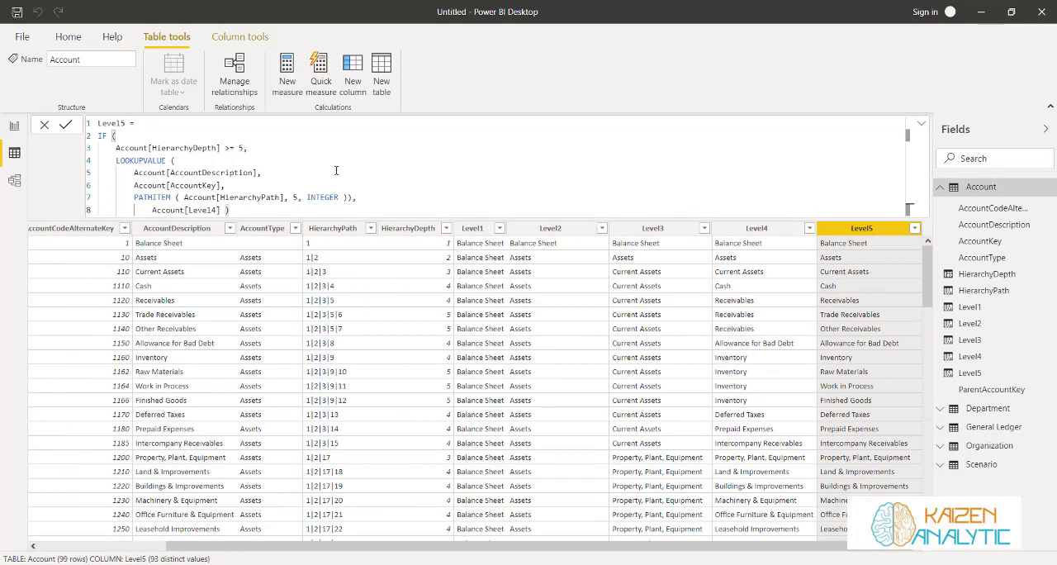
Copy the whole Level5 formula into a new calculated column of the Account table and name that column Level6
{"action": "left_click_drag", "start_coordinate": [246, 210], "coordinate": [99, 122]}
{"action": "key", "text": "ctrl+c"}
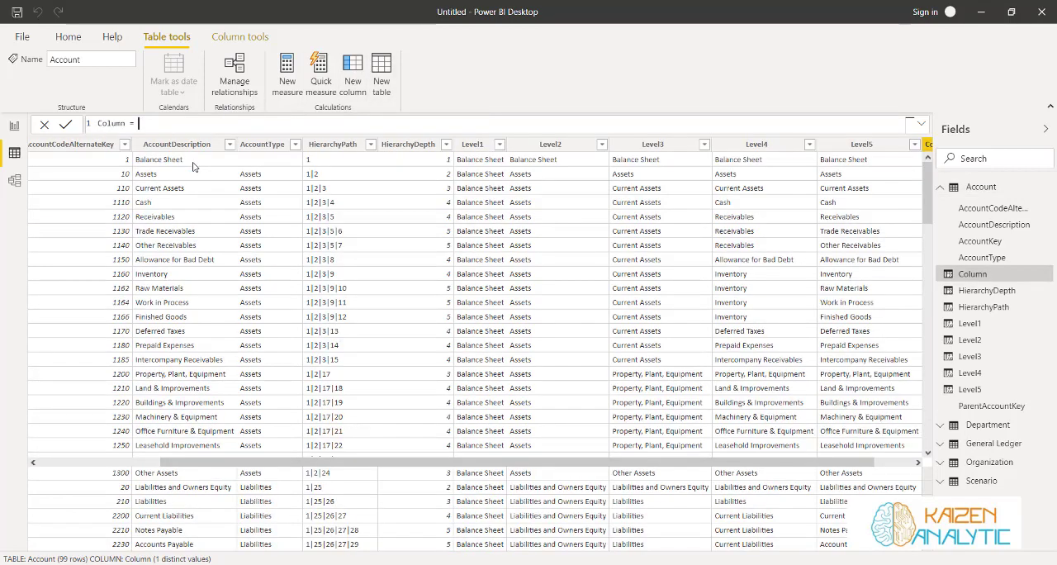
{"action": "triple_click", "coordinate": [110, 121]}
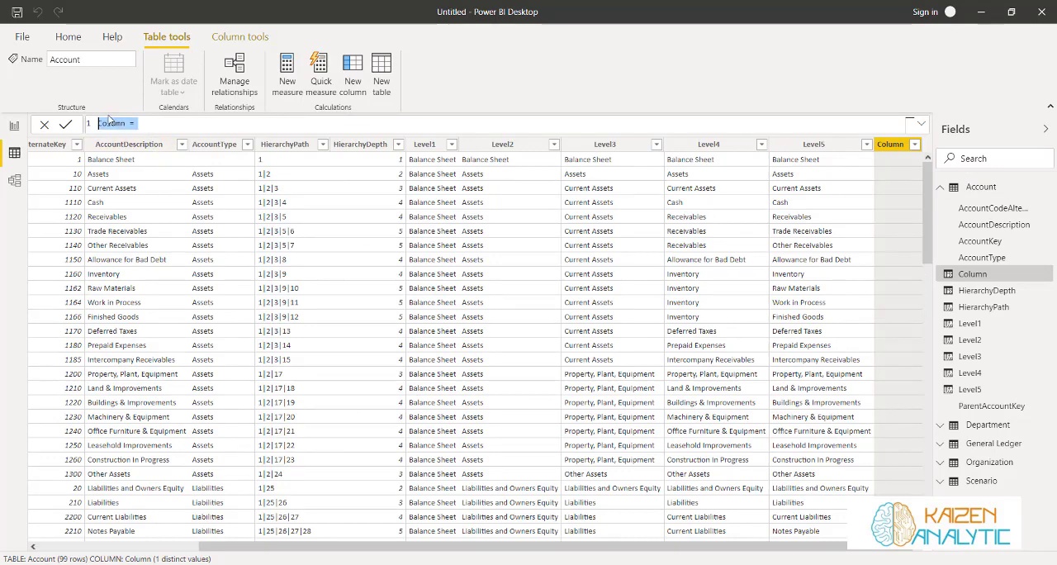
{"action": "key", "text": "ctrl+v"}
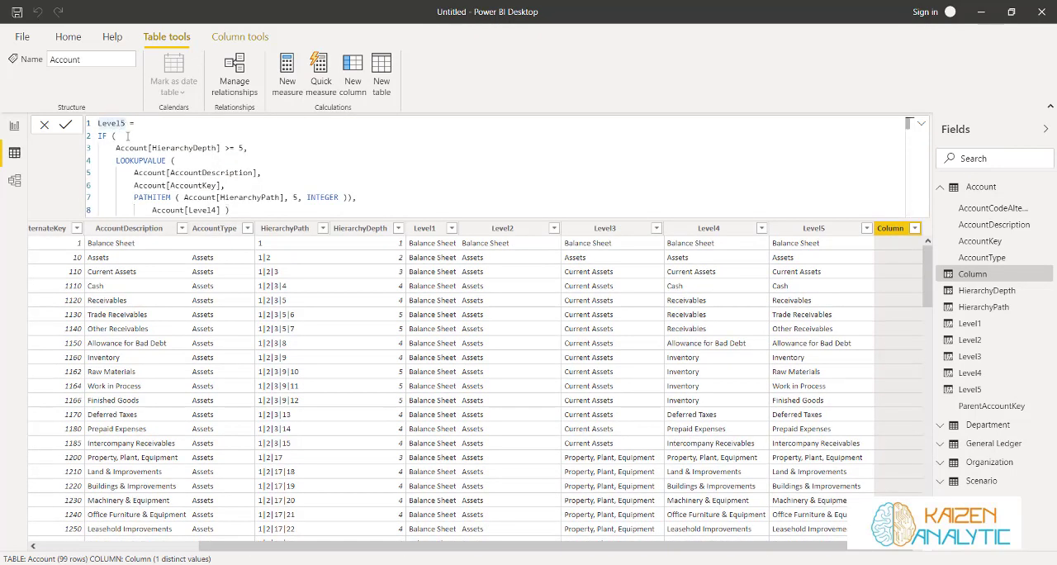
{"action": "key", "text": "BackSpace"}
{"action": "type", "text": "6"}
Set the depth threshold and the PATHITEM position in the Level6 formula to 6
{"action": "left_click", "coordinate": [239, 148]}
{"action": "key", "text": "BackSpace"}
{"action": "type", "text": "6"}
{"action": "left_click", "coordinate": [293, 197]}
{"action": "key", "text": "Delete"}
{"action": "type", "text": "6"}
Use Account[Level5] as the false result of the Level6 formula and commit the column
{"action": "left_click", "coordinate": [217, 209]}
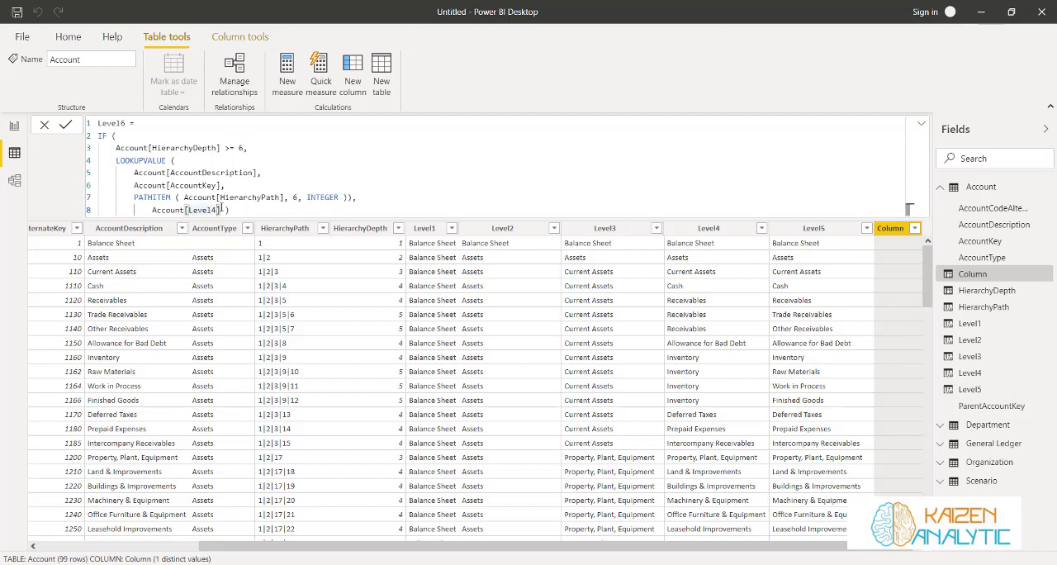
{"action": "key", "text": "BackSpace"}
{"action": "type", "text": "5"}
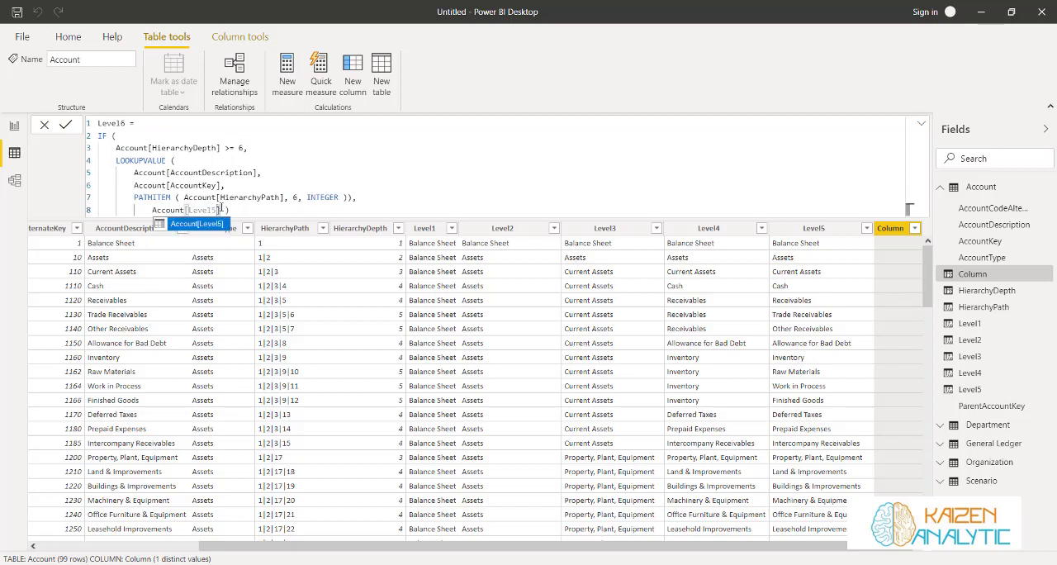
{"action": "left_click", "coordinate": [65, 124]}
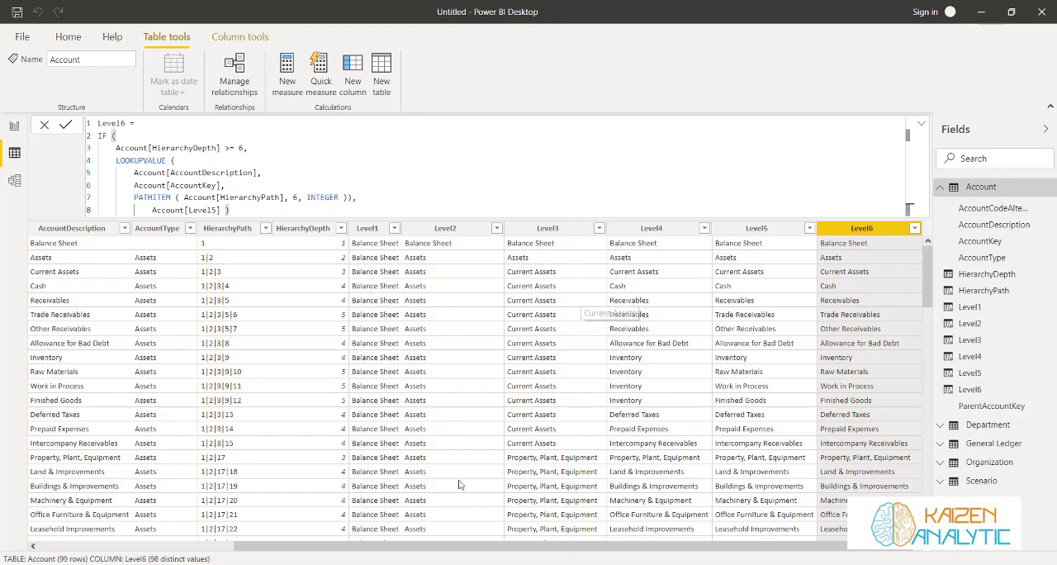
Examine the level column values across the rows of the Account table, from Level6 back to the first columns
{"action": "left_click_drag", "start_coordinate": [483, 540], "coordinate": [491, 559]}
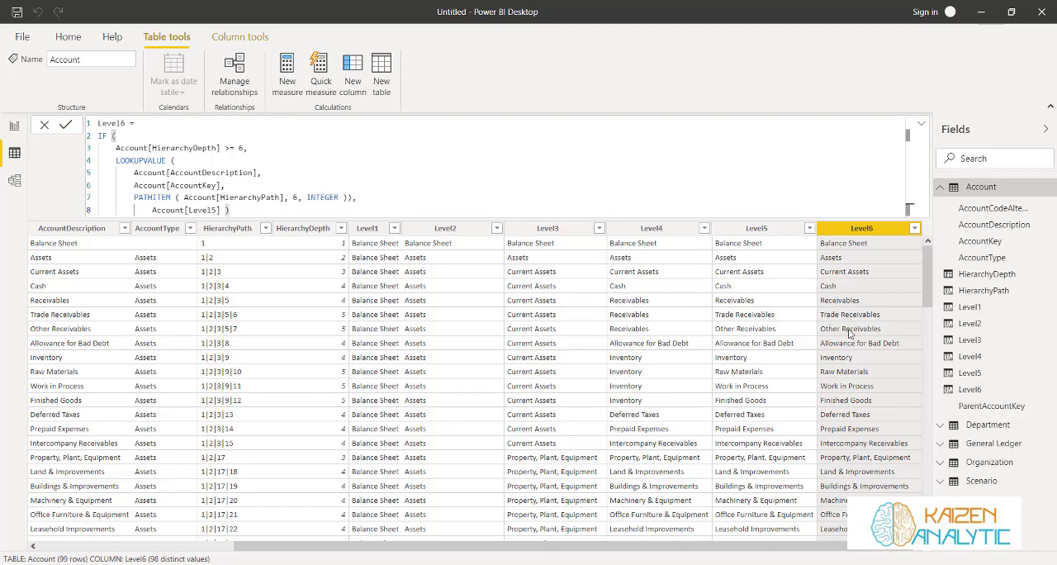
{"action": "scroll", "coordinate": [908, 347], "scroll_direction": "down", "scroll_amount": 10}
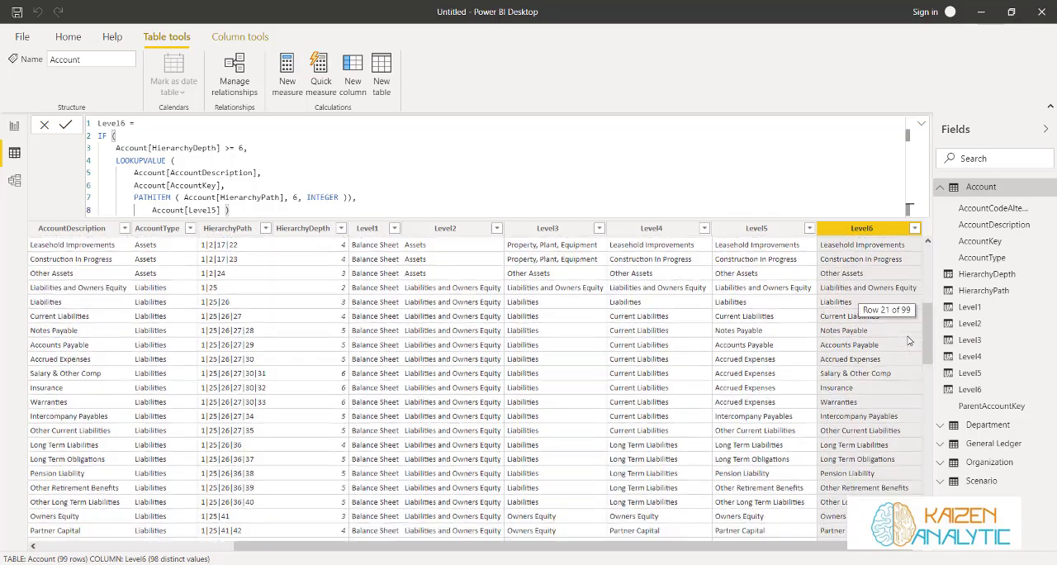
{"action": "scroll", "coordinate": [908, 340], "scroll_direction": "down", "scroll_amount": 4}
{"action": "scroll", "coordinate": [908, 340], "scroll_direction": "up", "scroll_amount": 15}
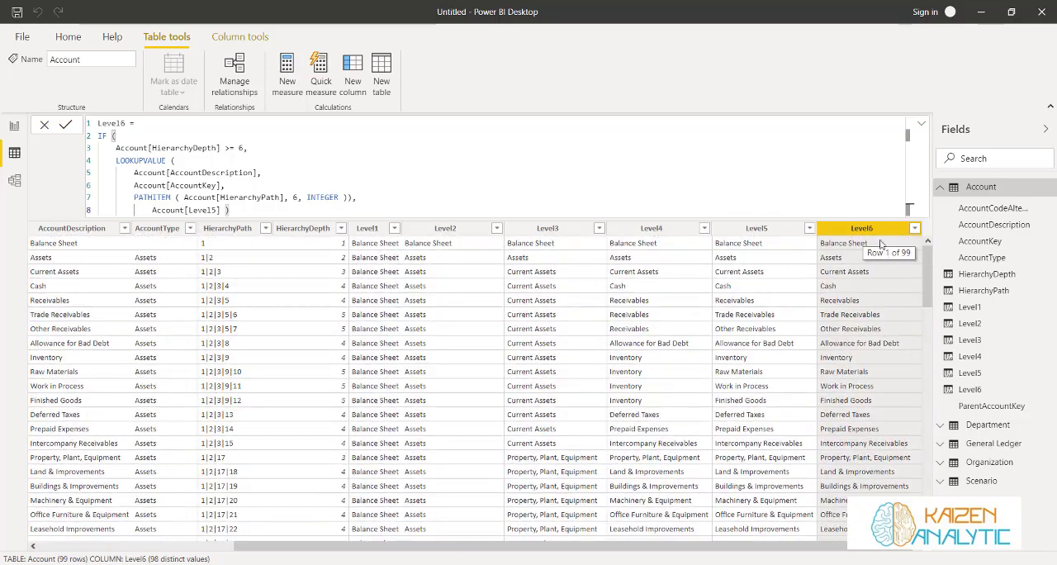
{"action": "left_click_drag", "start_coordinate": [591, 546], "coordinate": [392, 547]}
{"action": "left_click", "coordinate": [943, 189]}
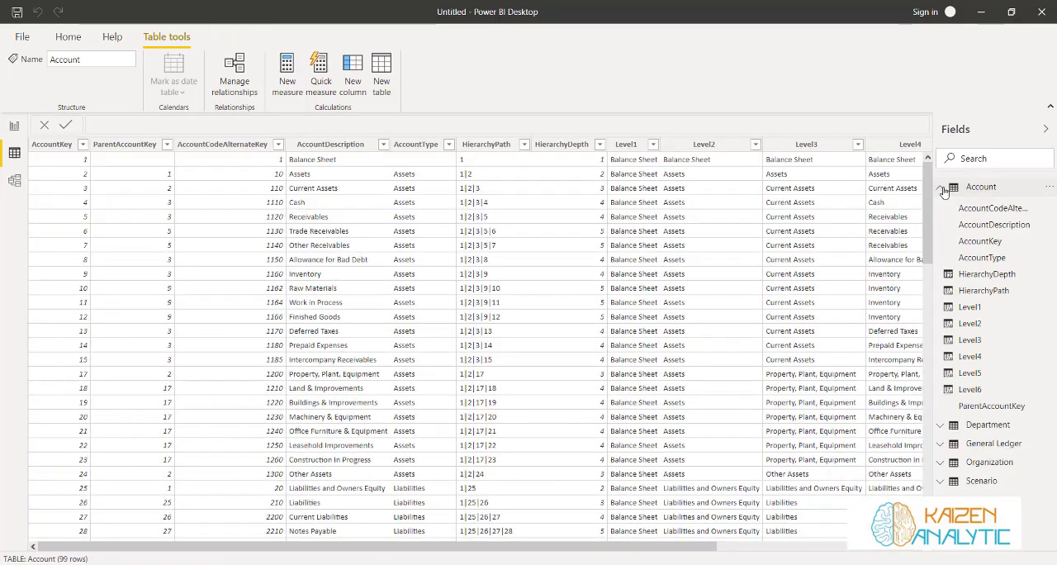
Start a calculated column in the Department table named HierarchyPath that calls the PATH function
{"action": "left_click", "coordinate": [942, 188]}
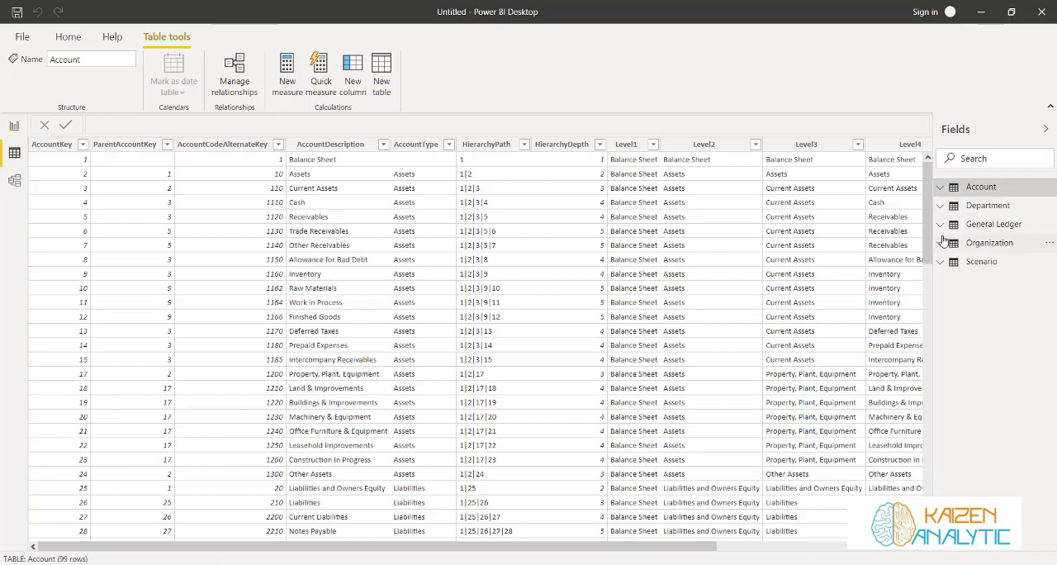
{"action": "left_click", "coordinate": [989, 208]}
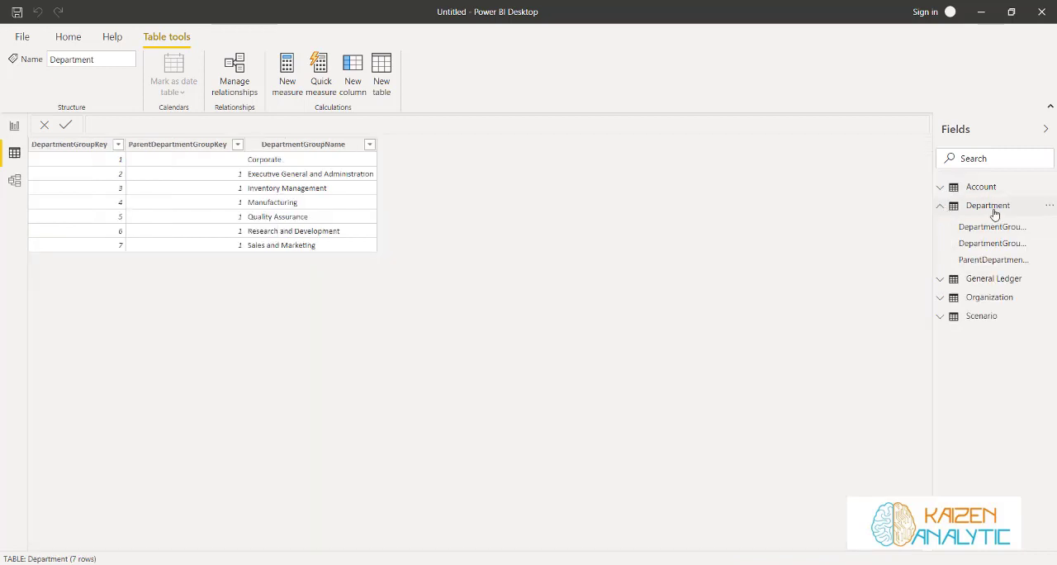
{"action": "left_click", "coordinate": [993, 211]}
{"action": "left_click", "coordinate": [977, 215]}
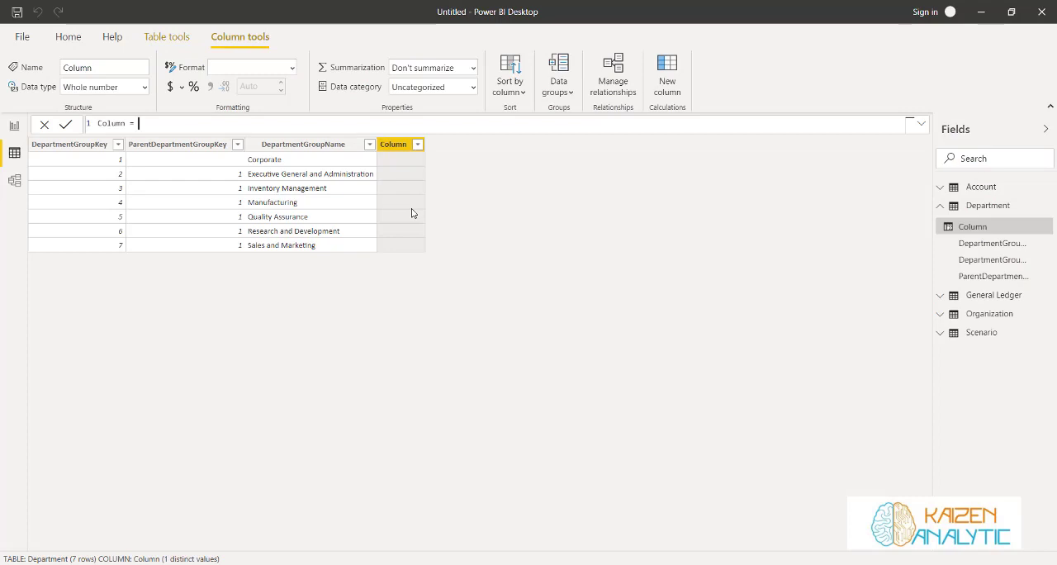
{"action": "key", "text": "BackSpace"}
{"action": "key", "text": "BackSpace"}
{"action": "key", "text": "BackSpace"}
{"action": "key", "text": "BackSpace"}
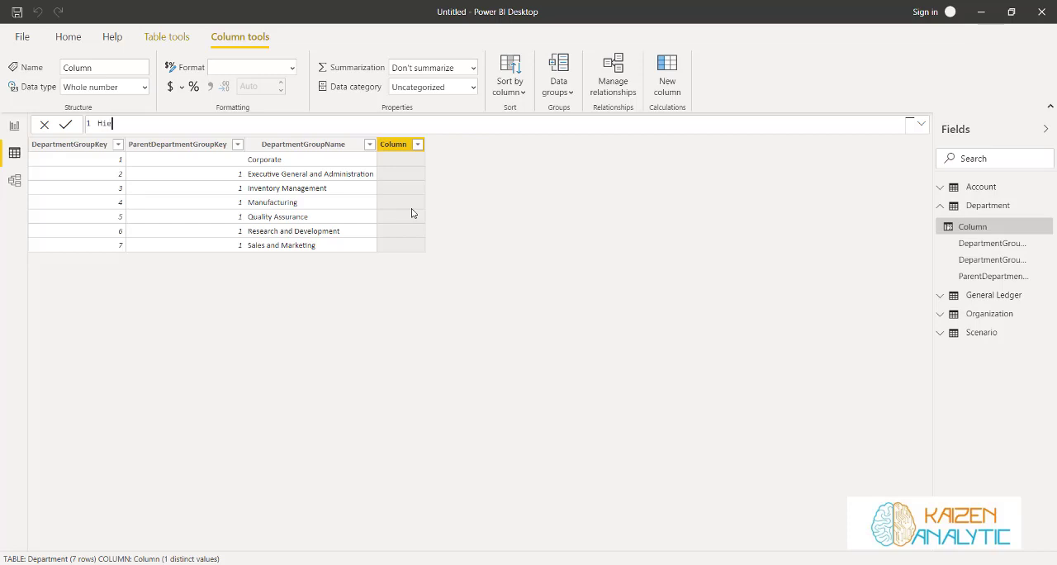
{"action": "type", "text": "HierarchyPath = path("}
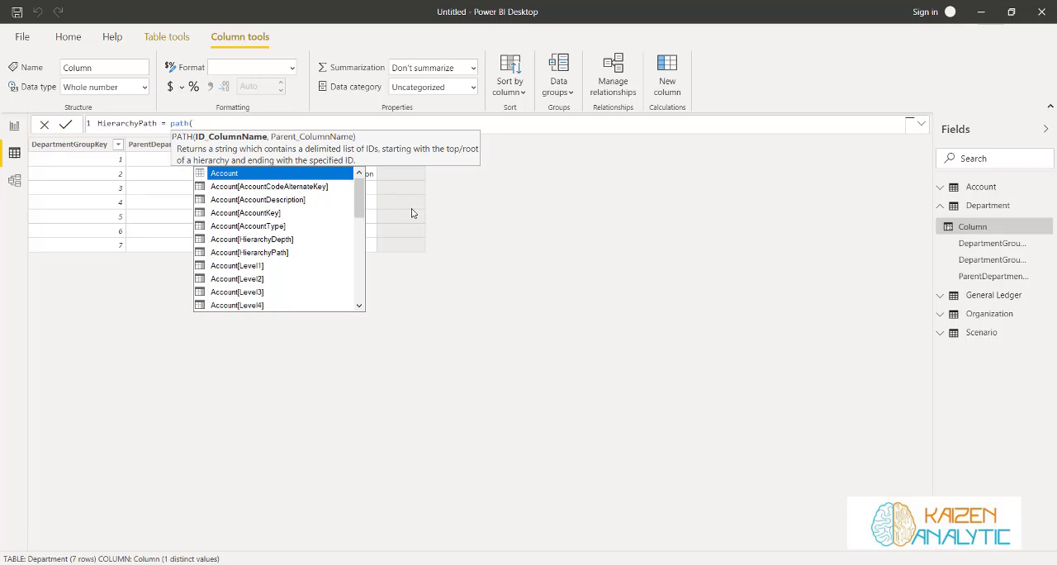
Supply Department[DepartmentGroupKey] and Department[ParentDepartmentGroupKey] as the ID and parent arguments of PATH and commit the column
{"action": "type", "text": "gr"}
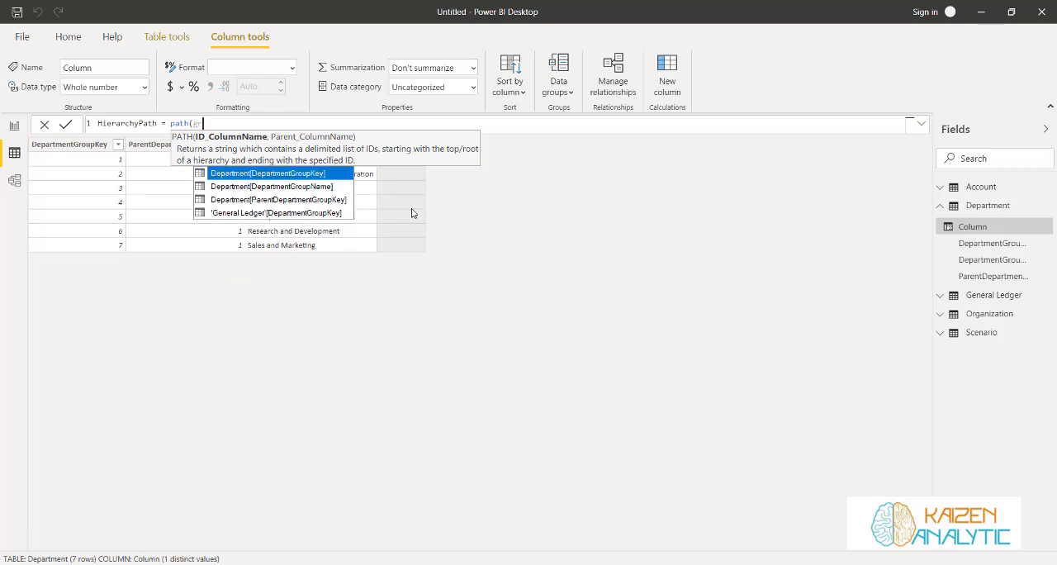
{"action": "type", "text": "o"}
{"action": "key", "text": "Tab"}
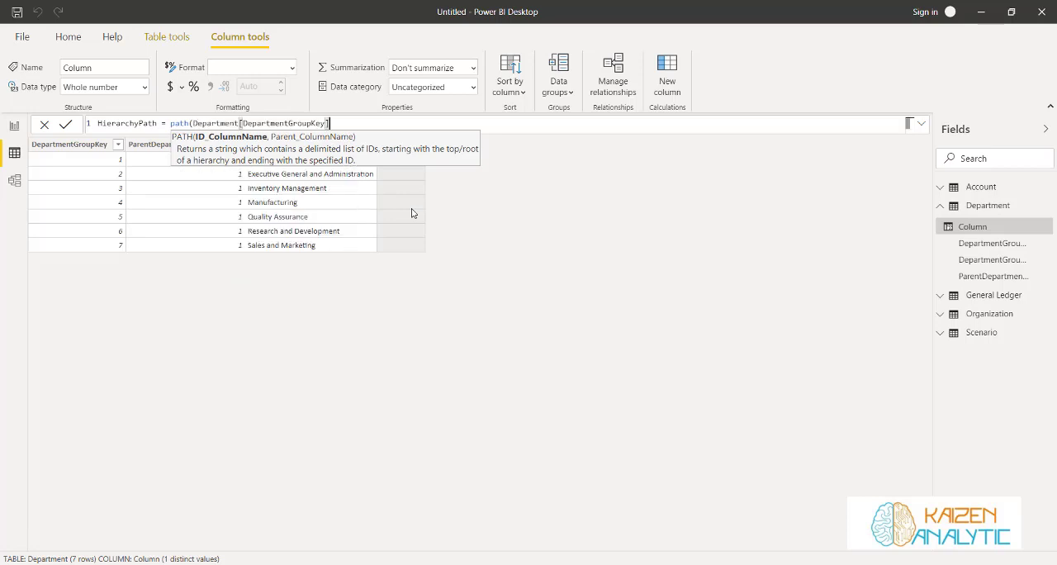
{"action": "type", "text": ","}
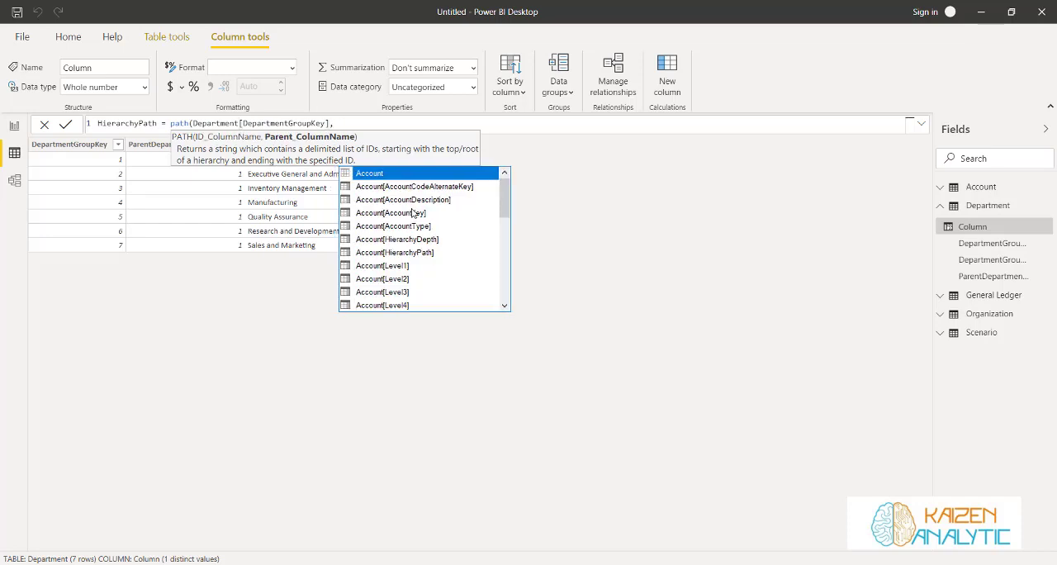
{"action": "type", "text": " Departme"}
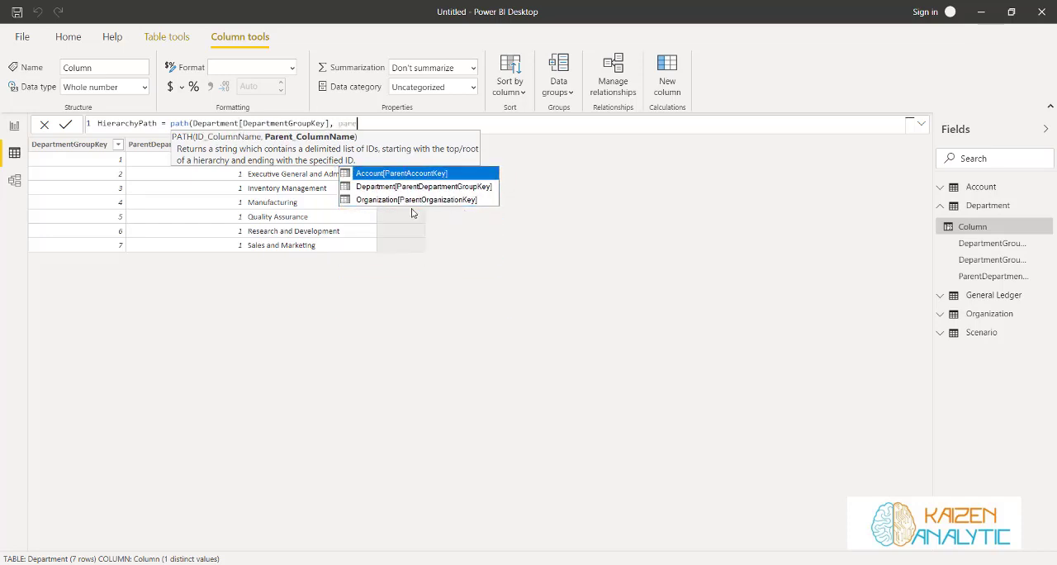
{"action": "type", "text": "n"}
{"action": "key", "text": "Down"}
{"action": "key", "text": "Tab"}
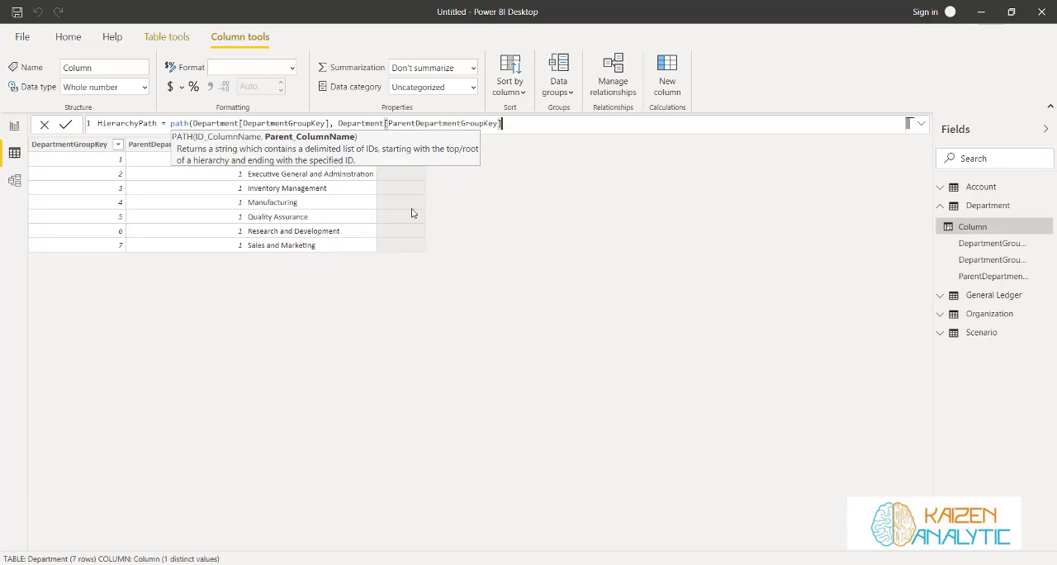
{"action": "type", "text": ")"}
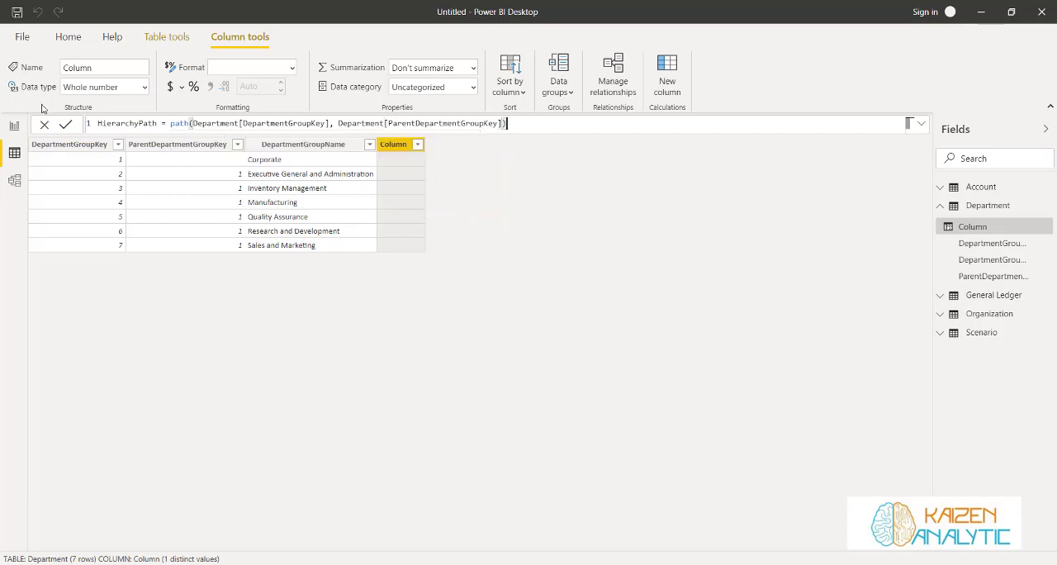
{"action": "left_click", "coordinate": [65, 124]}
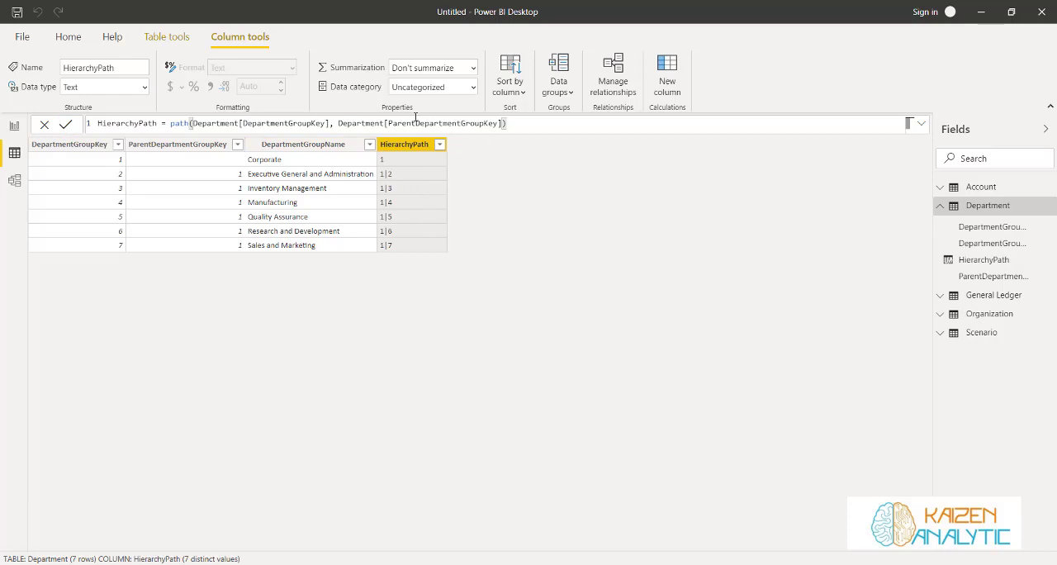
Start another calculated column in the Department table named HierarchyDepth that calls the PATHLENGTH function
{"action": "left_click", "coordinate": [166, 37]}
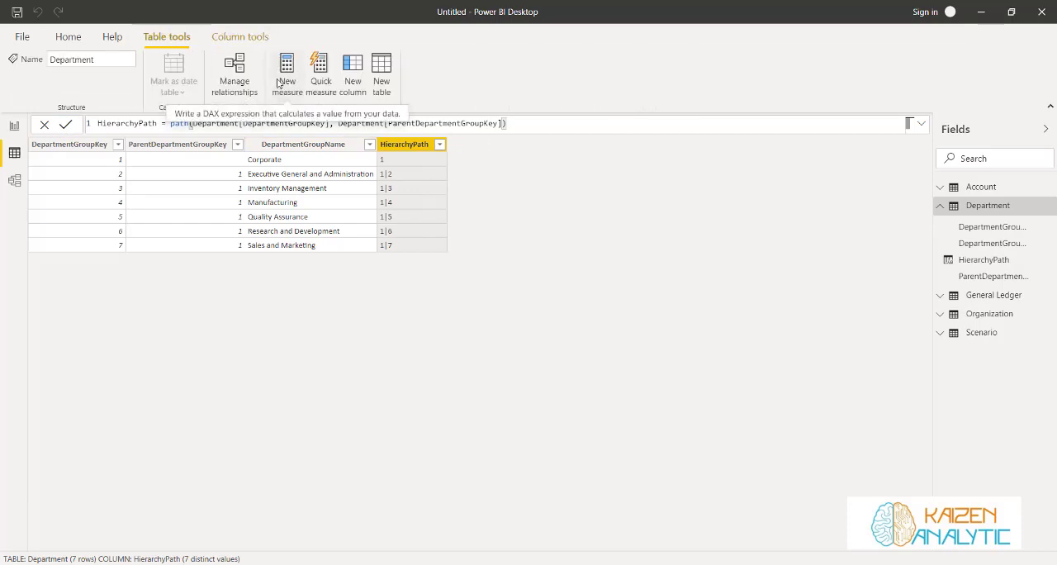
{"action": "left_click", "coordinate": [353, 79]}
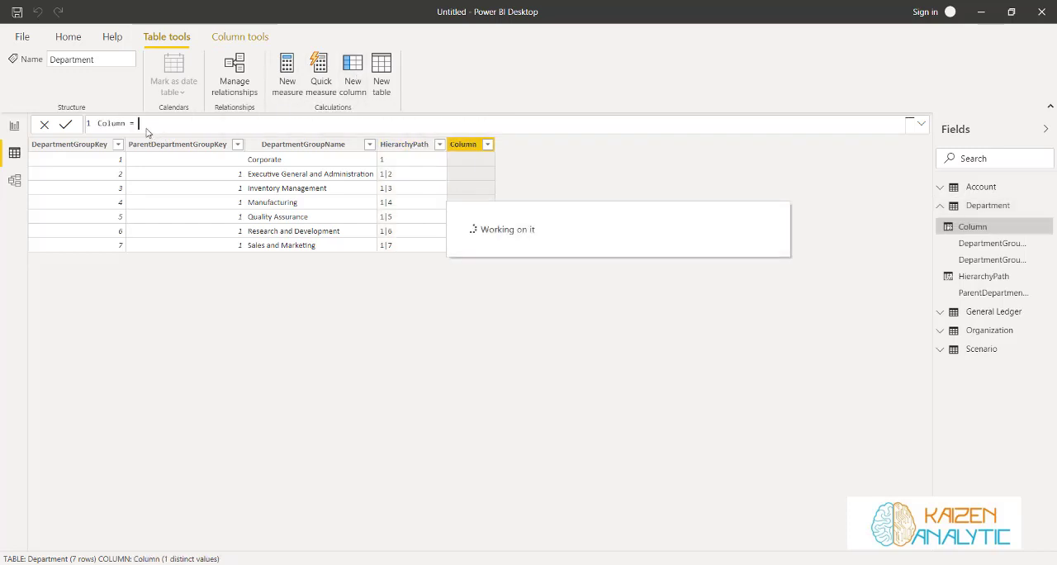
{"action": "left_click_drag", "start_coordinate": [139, 123], "coordinate": [97, 123]}
{"action": "key", "text": "BackSpace"}
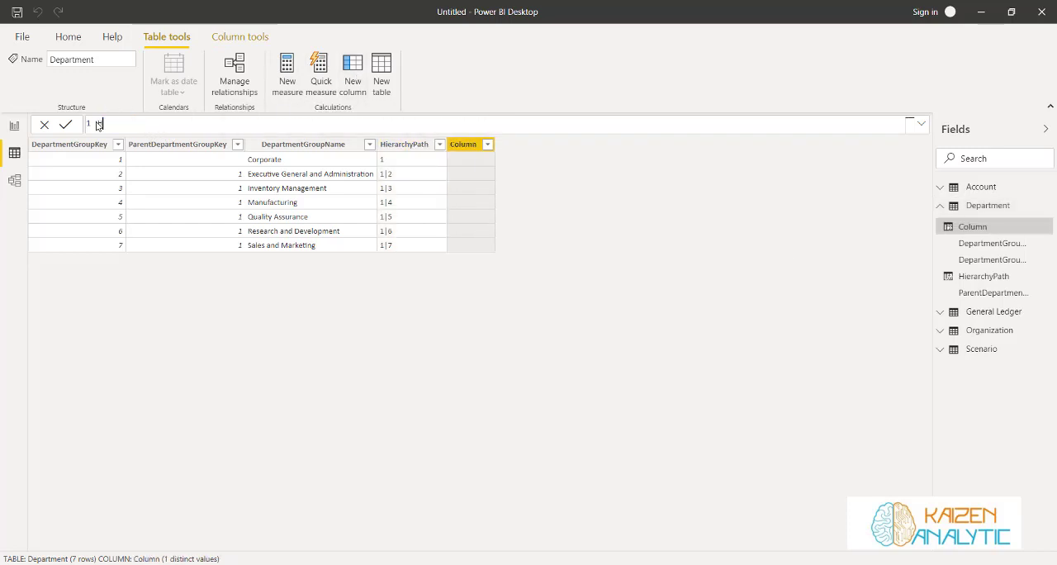
{"action": "type", "text": "HierarchyDepth = path"}
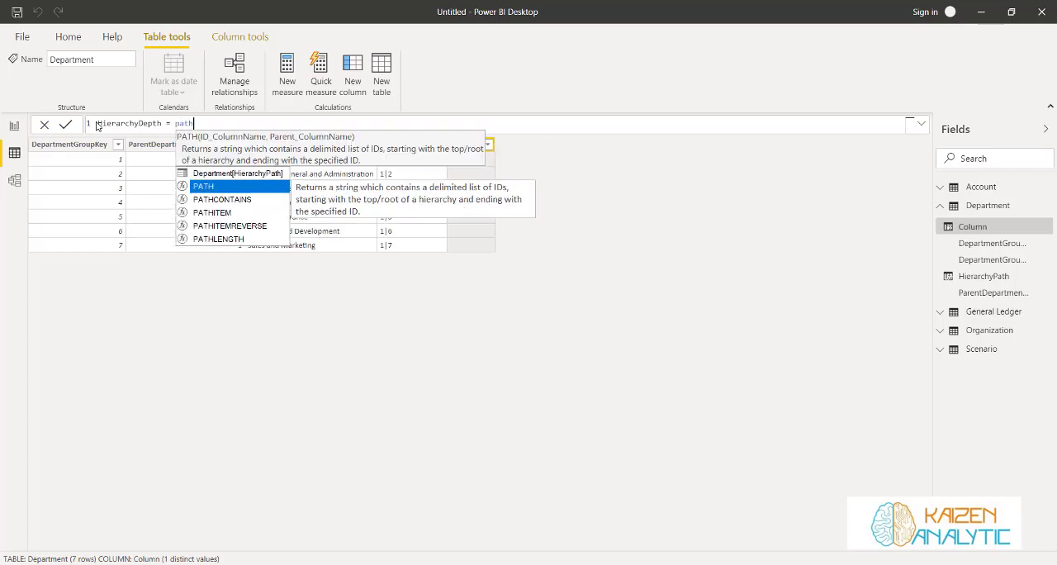
{"action": "key", "text": "Down"}
{"action": "key", "text": "Down"}
{"action": "key", "text": "Down"}
{"action": "key", "text": "Down"}
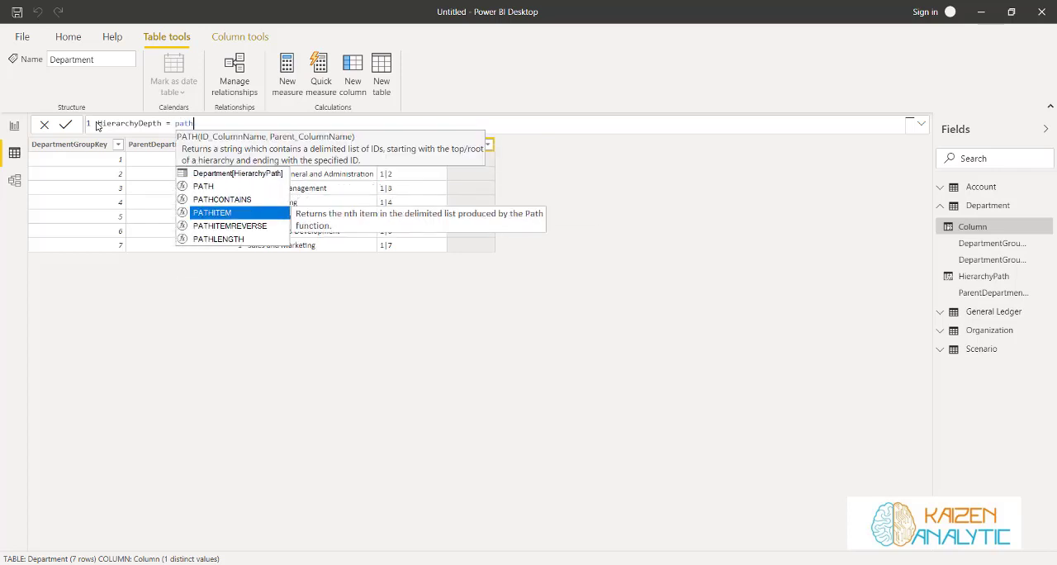
{"action": "key", "text": "Tab"}
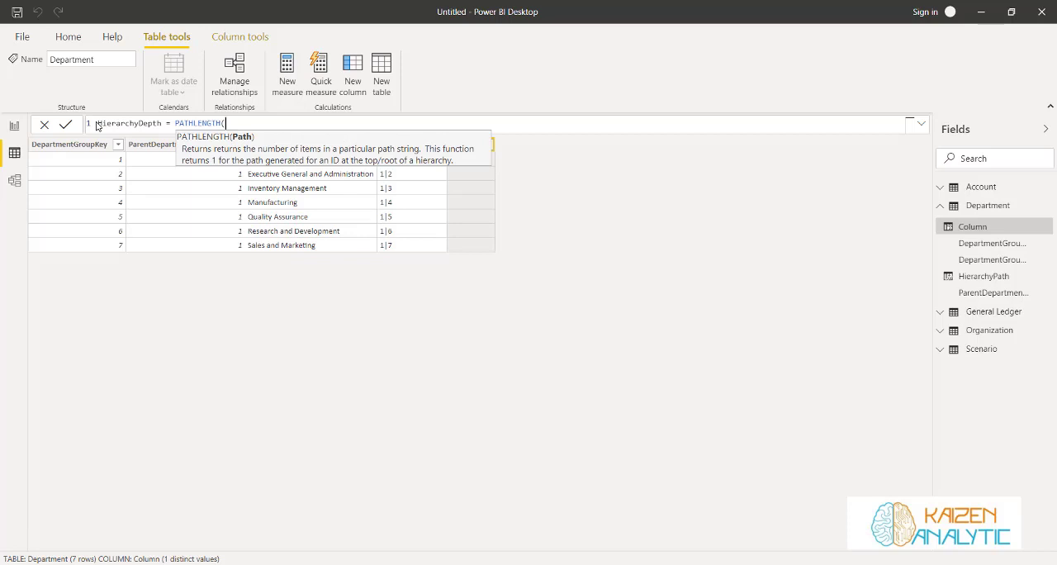
Use Department[HierarchyPath] as the PATHLENGTH argument, close the formula and commit the HierarchyDepth column
{"action": "type", "text": "path"}
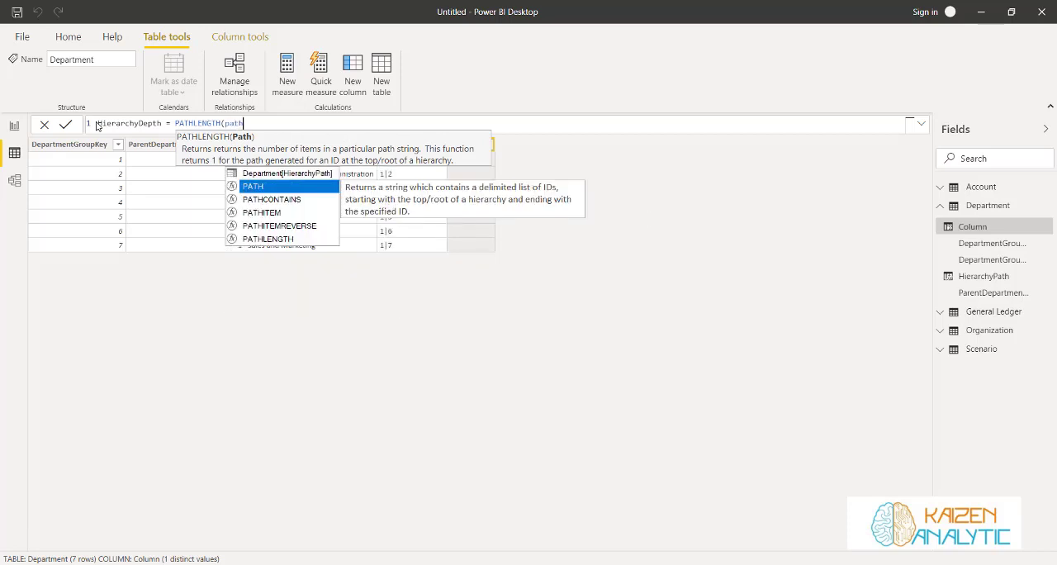
{"action": "key", "text": "Up"}
{"action": "key", "text": "Tab"}
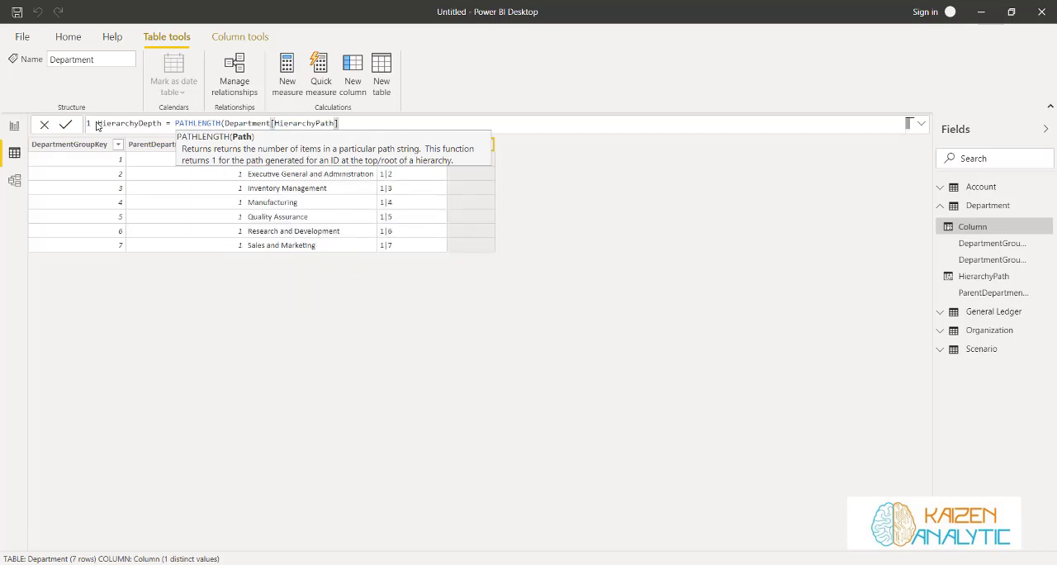
{"action": "type", "text": ")"}
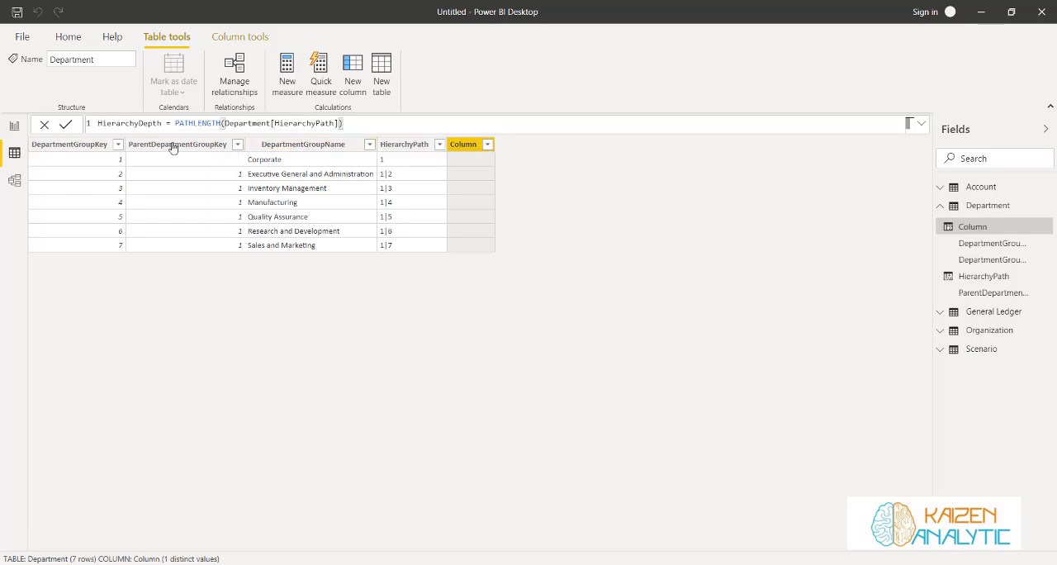
{"action": "left_click", "coordinate": [67, 127]}
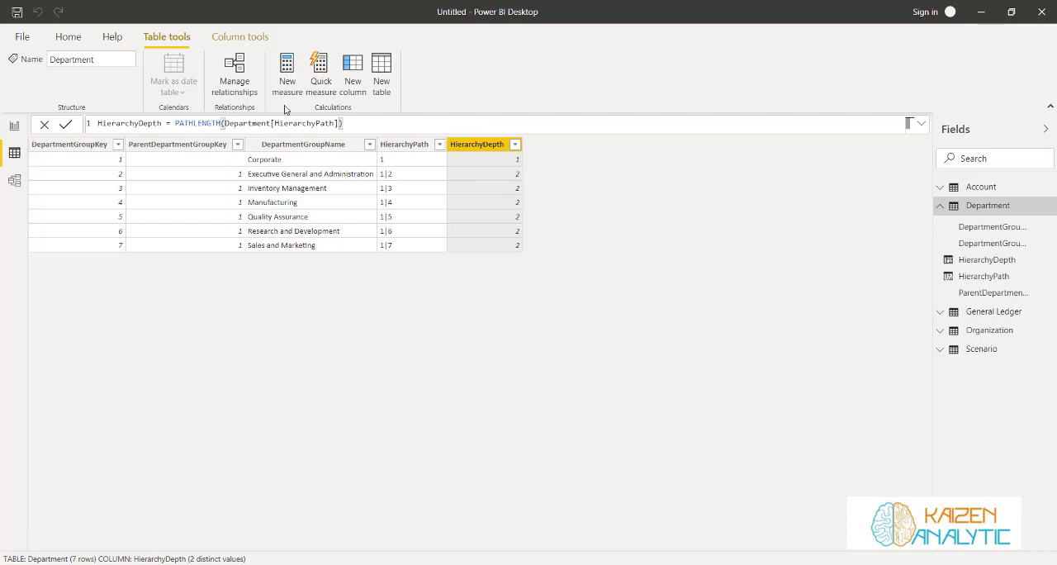
Add a Department column Level1 = LOOKUPVALUE ( Department[DepartmentGroupName], Department[DepartmentGroupKey], PATHITEM ( Department[HierarchyPath], 1, INTEGER ) )
{"action": "left_click", "coordinate": [358, 71]}
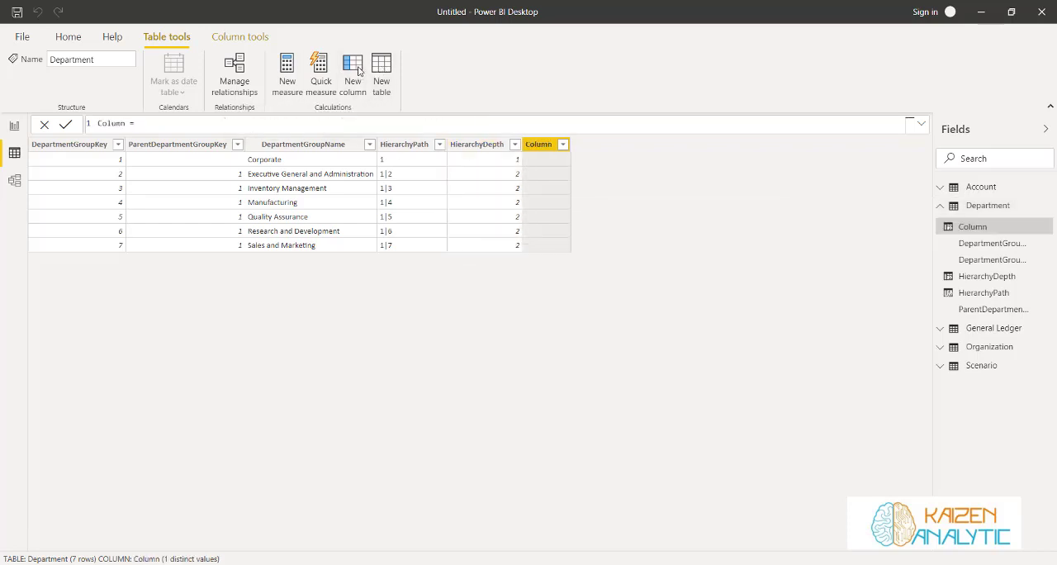
{"action": "key", "text": "ctrl+a"}
{"action": "type", "text": "Level1 = LOOKUPVALUE (     Department[DepartmentGroupName],     Department[DepartmentGroupKey],     PATHITEM ( Department[HierarchyPath], 1, INTEGER ) )"}
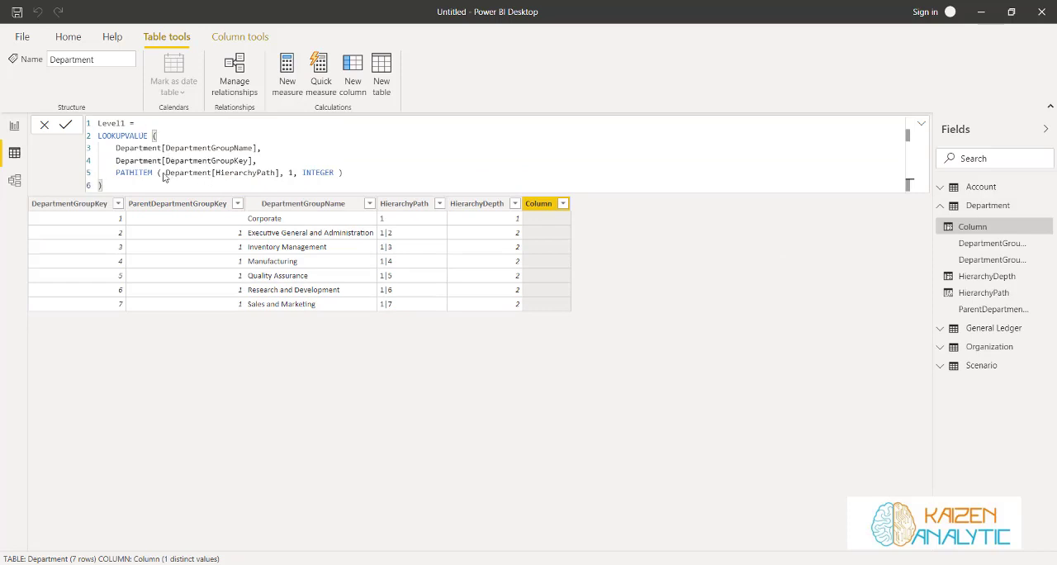
{"action": "left_click", "coordinate": [64, 124]}
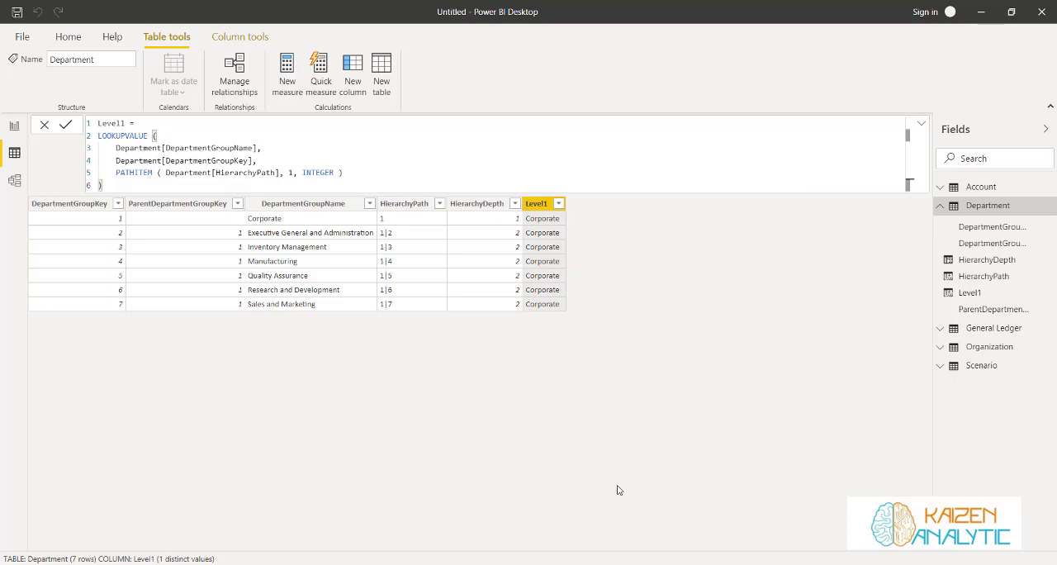
Add a Department column Level2 that looks up DepartmentGroupName at path position 2 if Department[HierarchyDepth] >= 2, otherwise returns Department[Level1]
{"action": "left_click", "coordinate": [353, 69]}
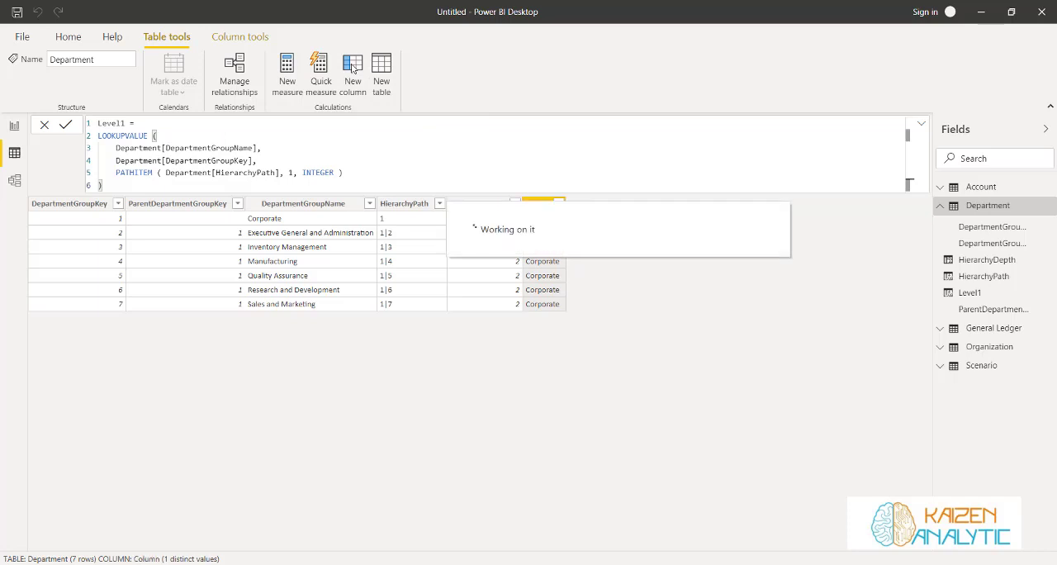
{"action": "key", "text": "ctrl+a"}
{"action": "type", "text": "Level2 = IF (     Department[HierarchyDepth] >= 2,     LOOKUPVALUE (         Department[DepartmentGroupName],         Department[DepartmentGroupKey],         PATHITEM ( Department[HierarchyPath], 2, INTEGER )     ),     Department[Level1] )"}
{"action": "key", "text": "Return"}
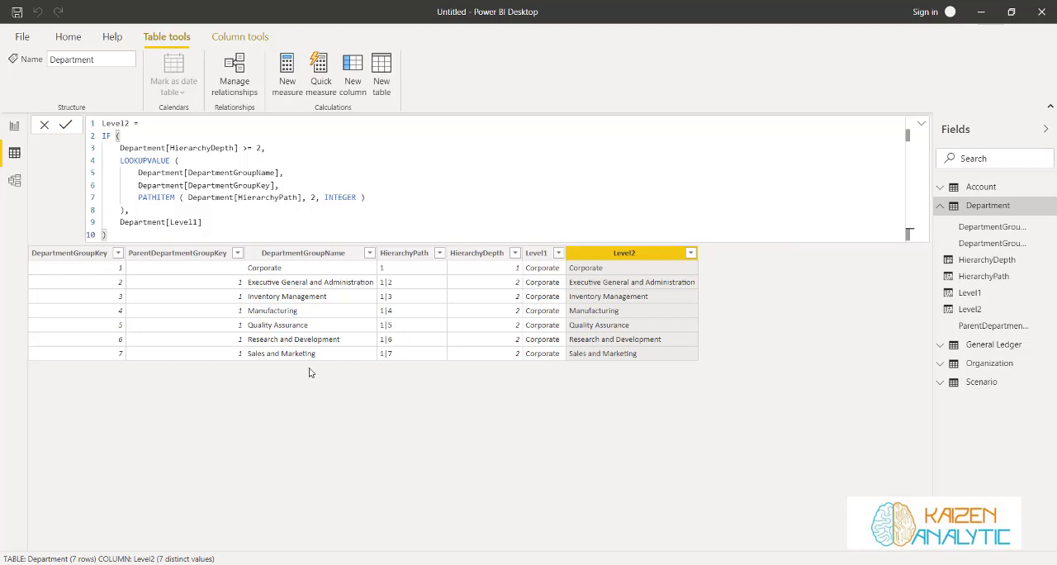
Add a calculated column to the Organization table: HierarchyPath = PATH ( Organization[OrganizationKey], Organization[ParentOrganizationKey] )
{"action": "left_click", "coordinate": [940, 206]}
{"action": "left_click", "coordinate": [954, 244]}
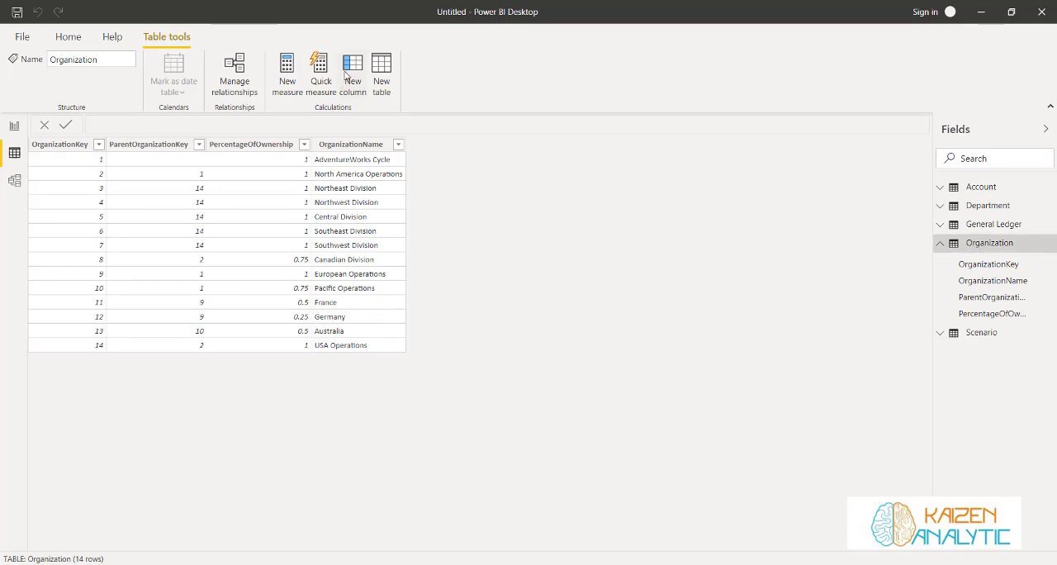
{"action": "left_click", "coordinate": [350, 72]}
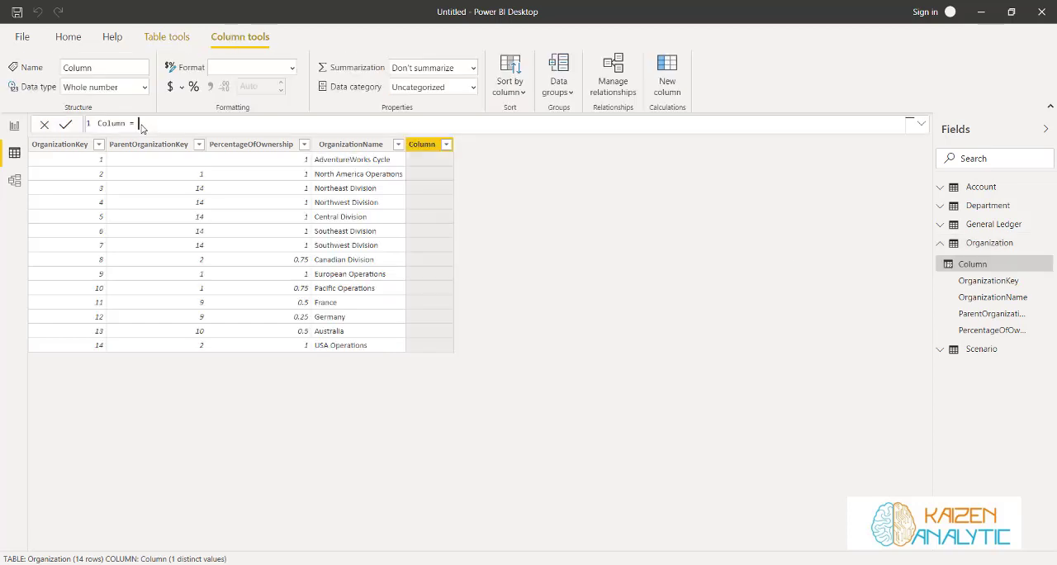
{"action": "left_click_drag", "start_coordinate": [141, 126], "coordinate": [93, 128]}
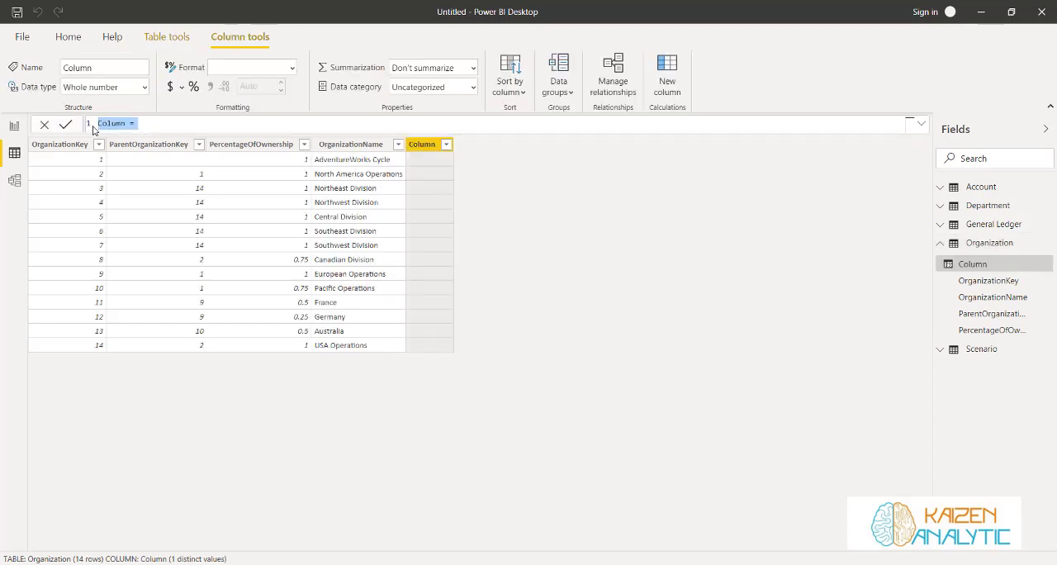
{"action": "type", "text": "HierarchyPath = PATH ( Organization[OrganizationKey], Organization[ParentOrganizationKey] )"}
{"action": "key", "text": "Return"}
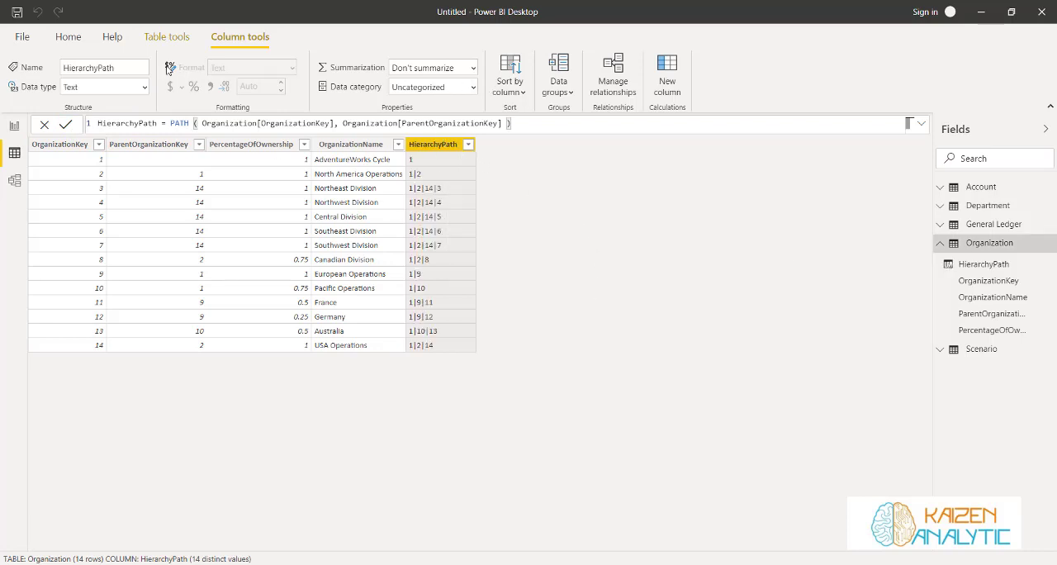
Add a calculated column to the Organization table: HierarchyDepth = PATHLENGTH ( Organization[HierarchyPath] )
{"action": "left_click", "coordinate": [166, 36]}
{"action": "left_click", "coordinate": [348, 73]}
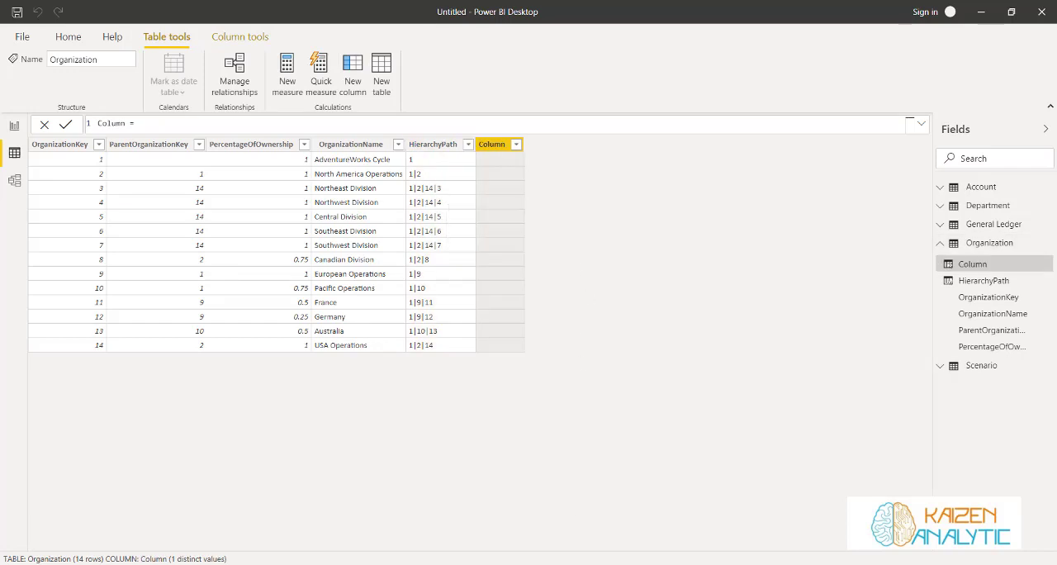
{"action": "left_click_drag", "start_coordinate": [170, 124], "coordinate": [93, 128]}
{"action": "type", "text": "HierarchyDepth = PATHLENGTH ( Organization[HierarchyPath] )"}
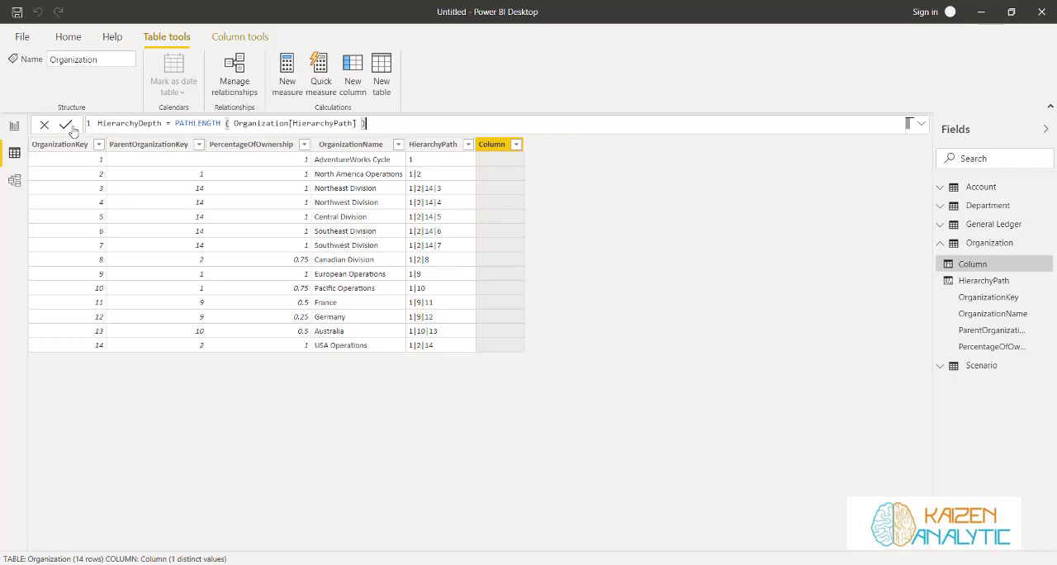
{"action": "key", "text": "Return"}
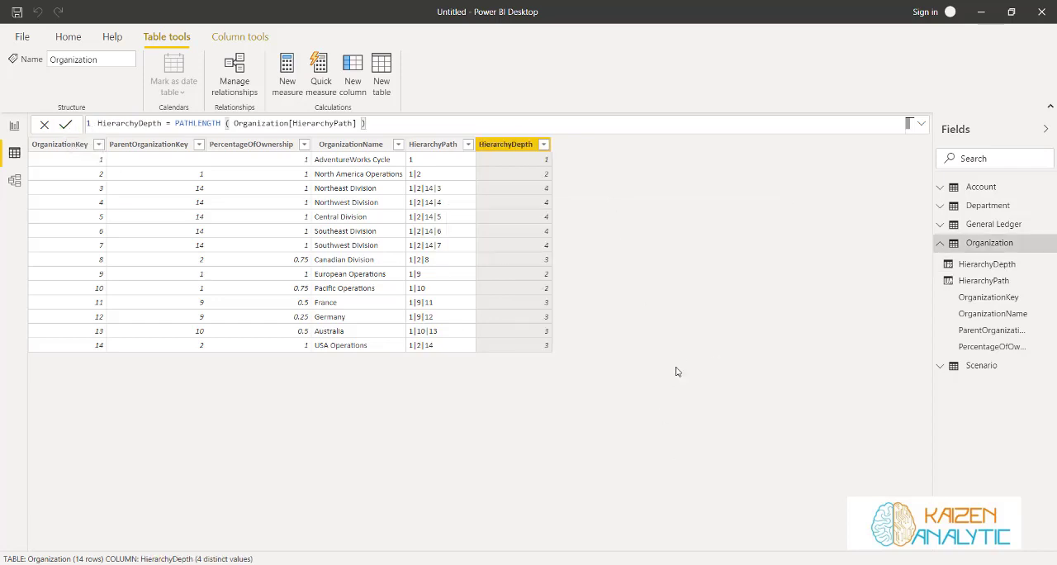
Add an Organization column Level1 that looks up OrganizationName by OrganizationKey, using PATHITEM ( Organization[HierarchyPath], 1, INTEGER )
{"action": "left_click", "coordinate": [544, 144]}
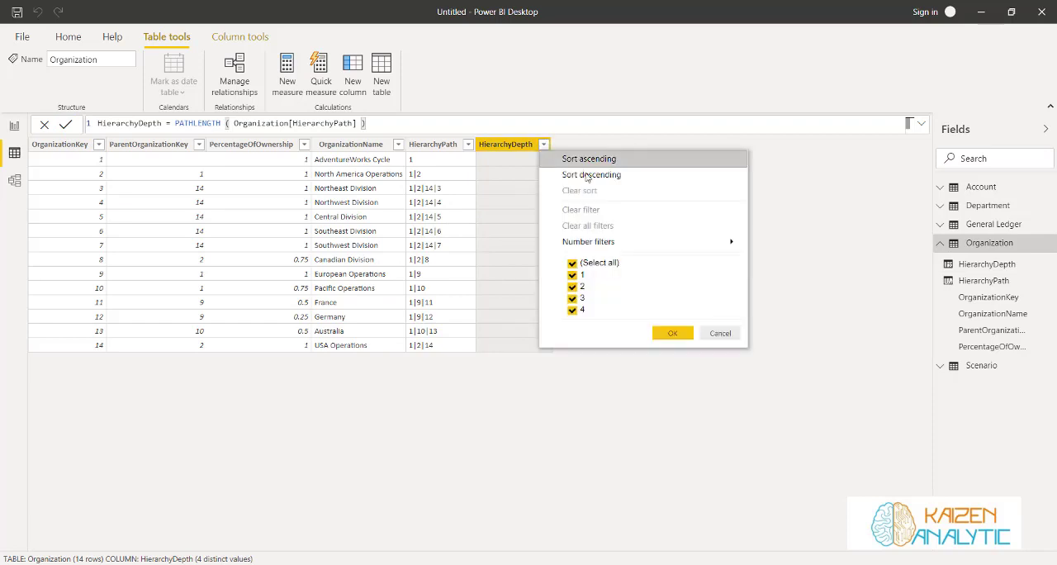
{"action": "left_click", "coordinate": [464, 429]}
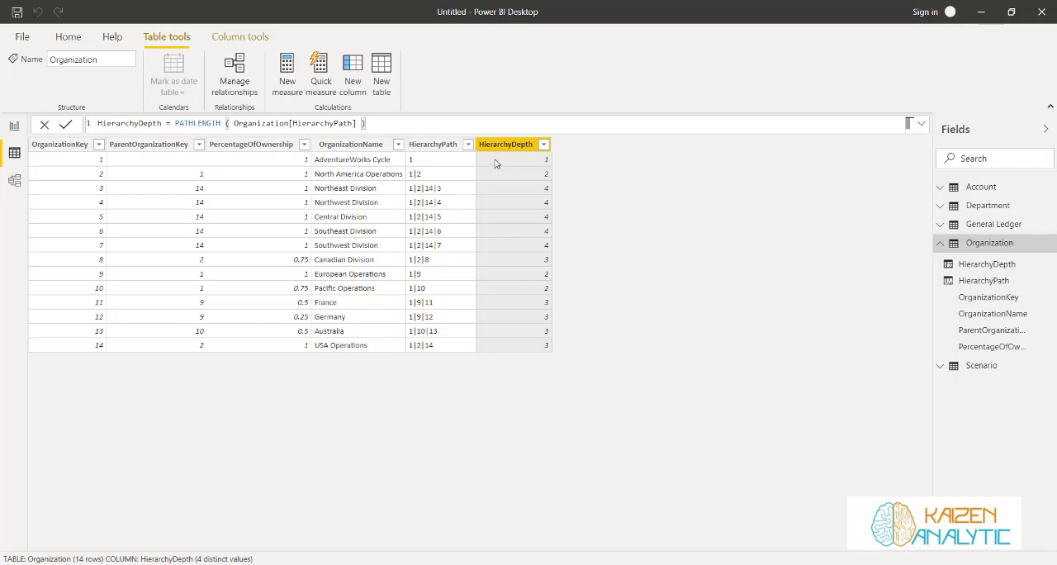
{"action": "left_click", "coordinate": [352, 74]}
{"action": "type", "text": "Level1 = LOOKUPVALUE (     Organization[OrganizationName],     Organization[OrganizationKey],     PATHITEM ( Organization[HierarchyPath], 1, INTEGER ) )"}
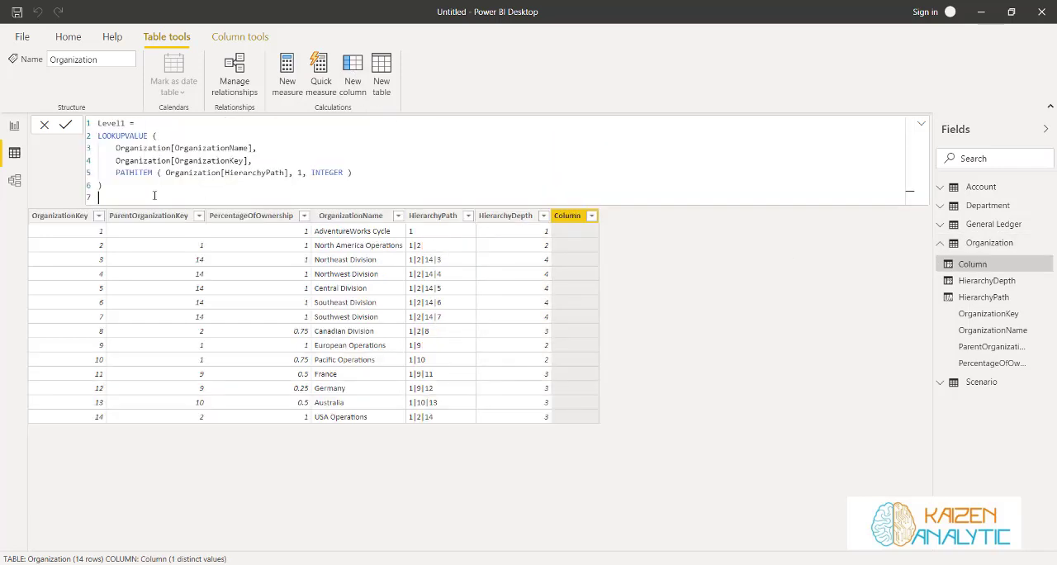
{"action": "key", "text": "BackSpace"}
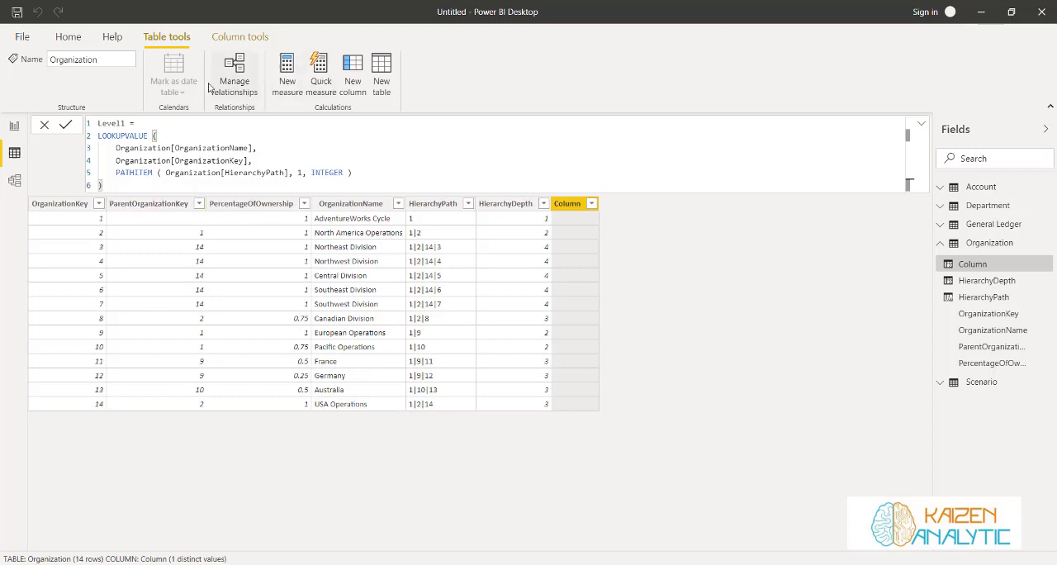
{"action": "left_click", "coordinate": [65, 124]}
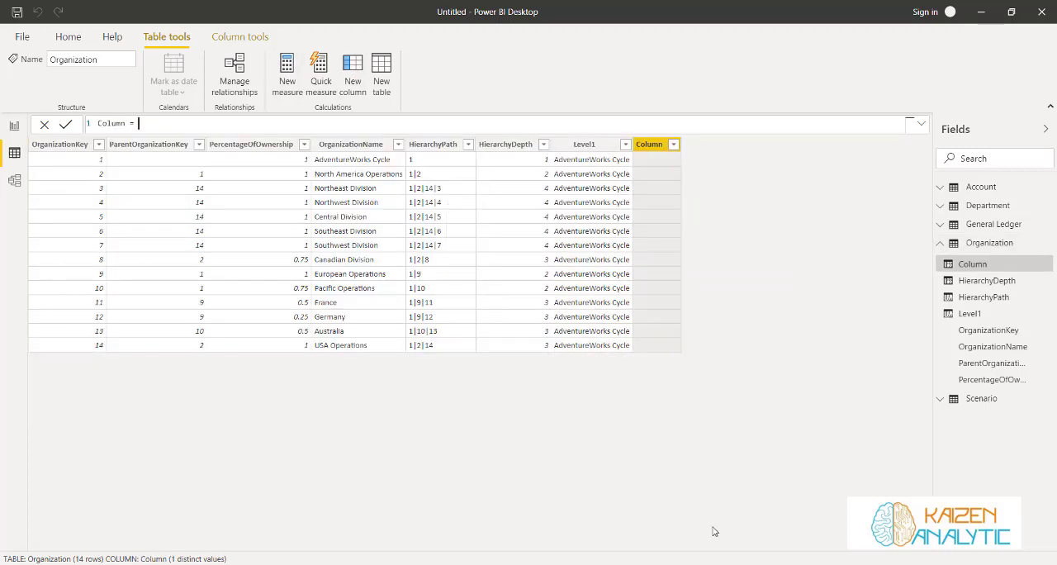
Add an Organization column Level2 that looks up OrganizationName at path position 2 if Organization[HierarchyDepth] >= 2, otherwise returns Organization[Level1]
{"action": "type", "text": "Level2 = IF (     Organization[HierarchyDepth] >= 2,     LOOKUPVALUE (         Organization[OrganizationName],         Organization[OrganizationKey],         PATHITEM ( Organization[HierarchyPath], 2, INTEGER )     ),     Organization[Level1] )"}
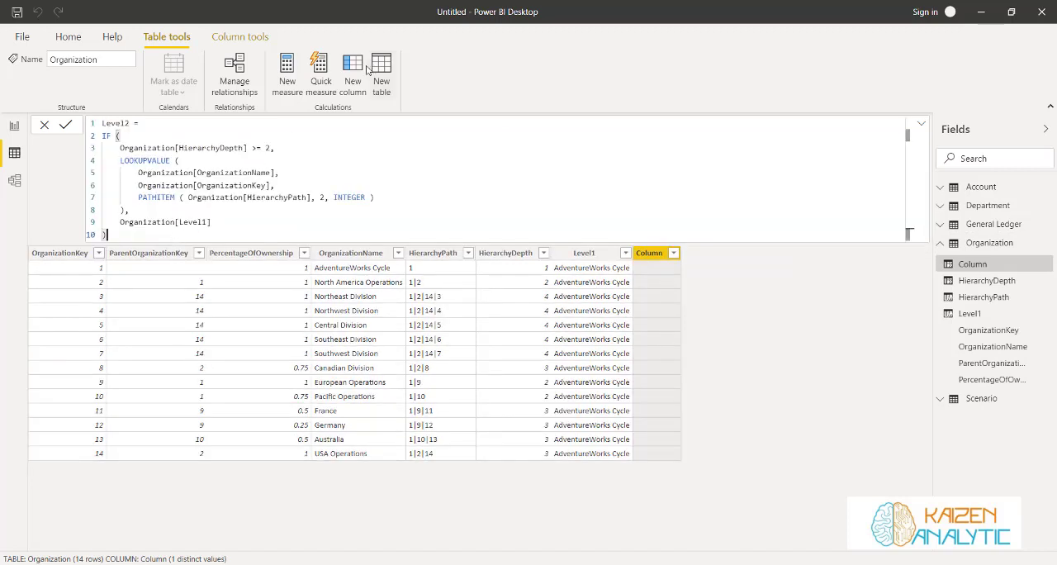
{"action": "left_click", "coordinate": [65, 125]}
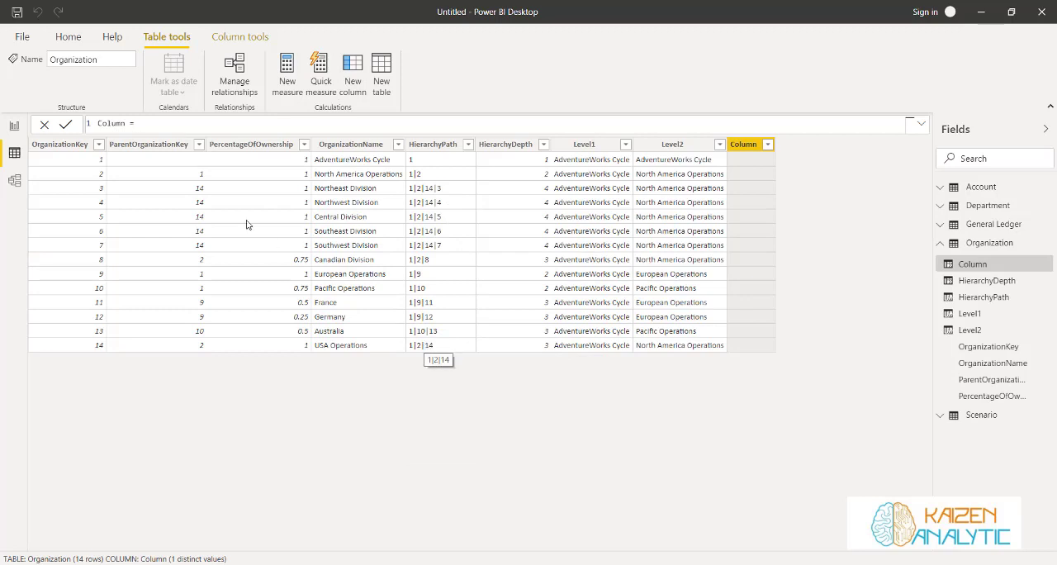
Add an Organization column Level3 that looks up OrganizationName at path position 3 if Organization[HierarchyDepth] >= 3, otherwise returns Organization[Level2]
{"action": "left_click_drag", "start_coordinate": [145, 125], "coordinate": [99, 121]}
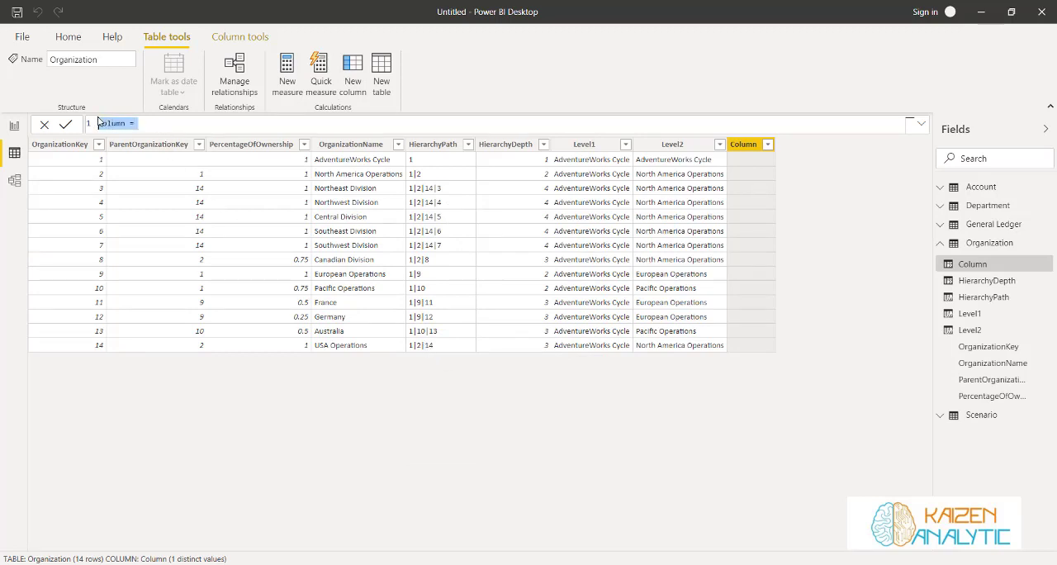
{"action": "type", "text": "Level2 = IF (     Organization[HierarchyDepth] >= 2,     LOOKUPVALUE (         Organization[OrganizationName],         Organization[OrganizationKey],         PATHITEM ( Organization[HierarchyPath], 2, INTEGER )     ),     Organization[Level1] )"}
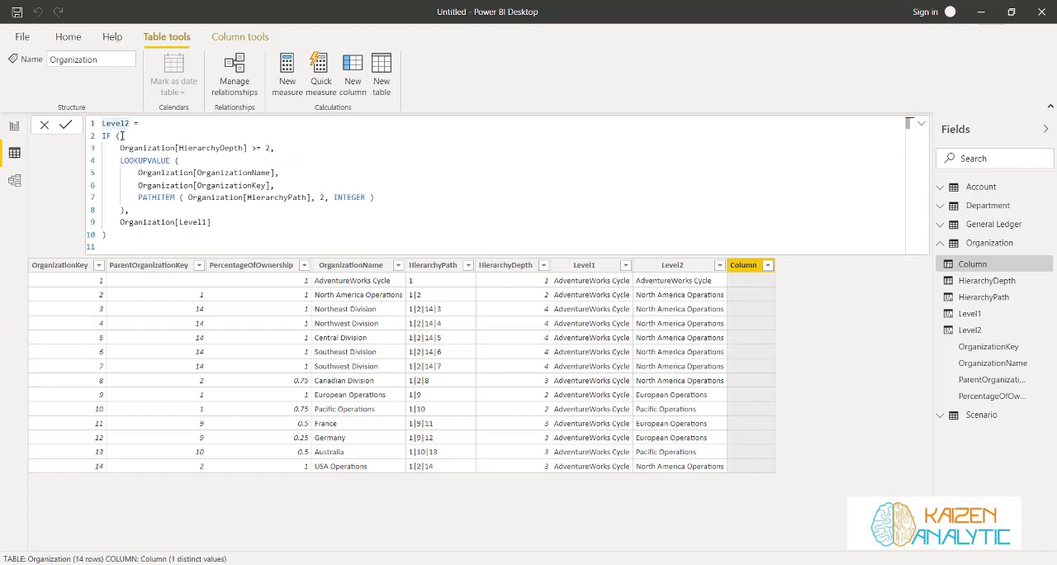
{"action": "key", "text": "BackSpace"}
{"action": "type", "text": "3"}
{"action": "left_click", "coordinate": [269, 149]}
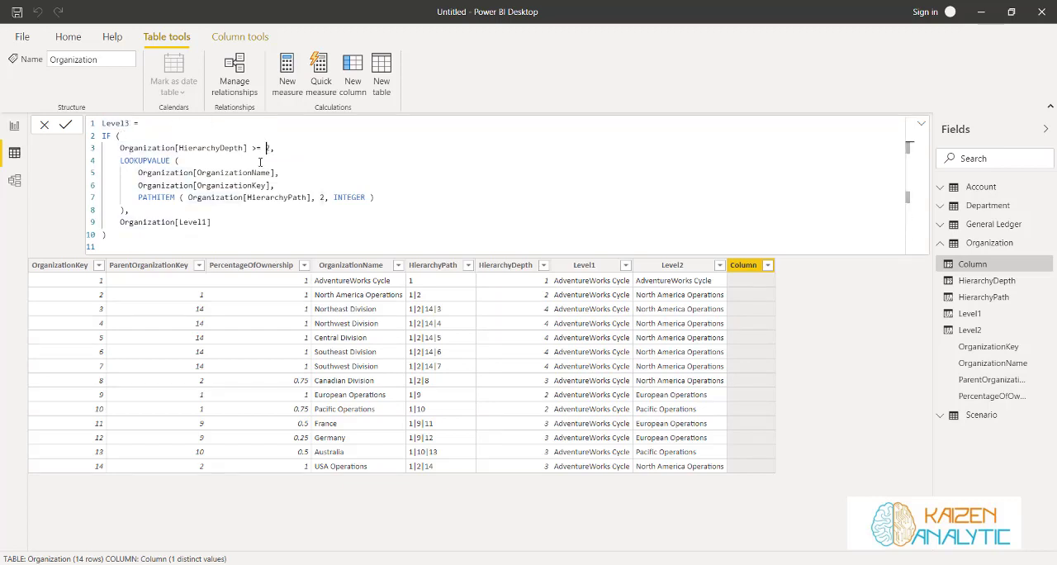
{"action": "key", "text": "BackSpace"}
{"action": "type", "text": "3"}
{"action": "left_click", "coordinate": [321, 197]}
{"action": "key", "text": "BackSpace"}
{"action": "type", "text": "3"}
{"action": "left_click", "coordinate": [207, 222]}
{"action": "key", "text": "BackSpace"}
{"action": "type", "text": "2"}
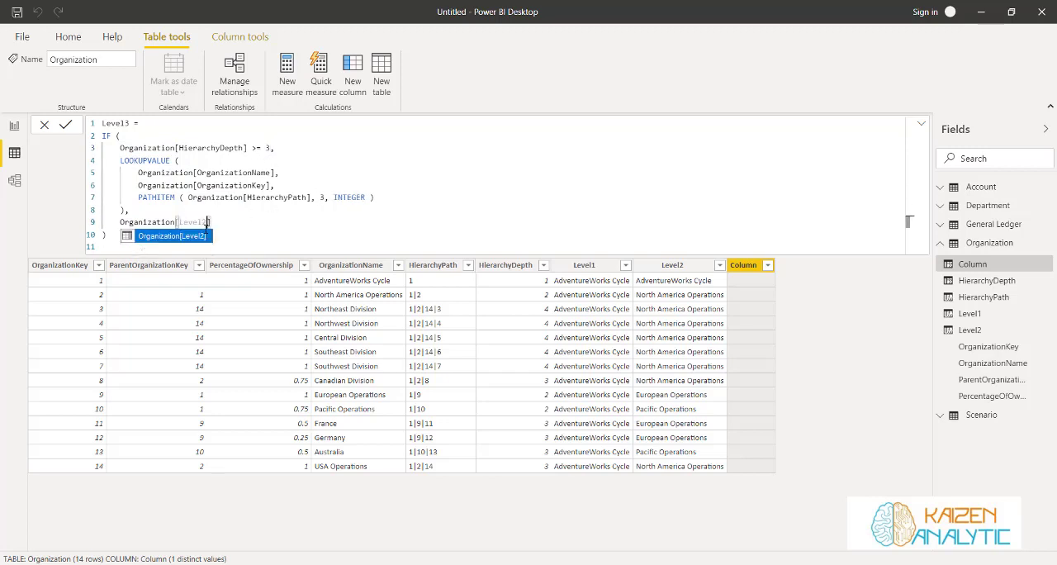
{"action": "left_click", "coordinate": [204, 237]}
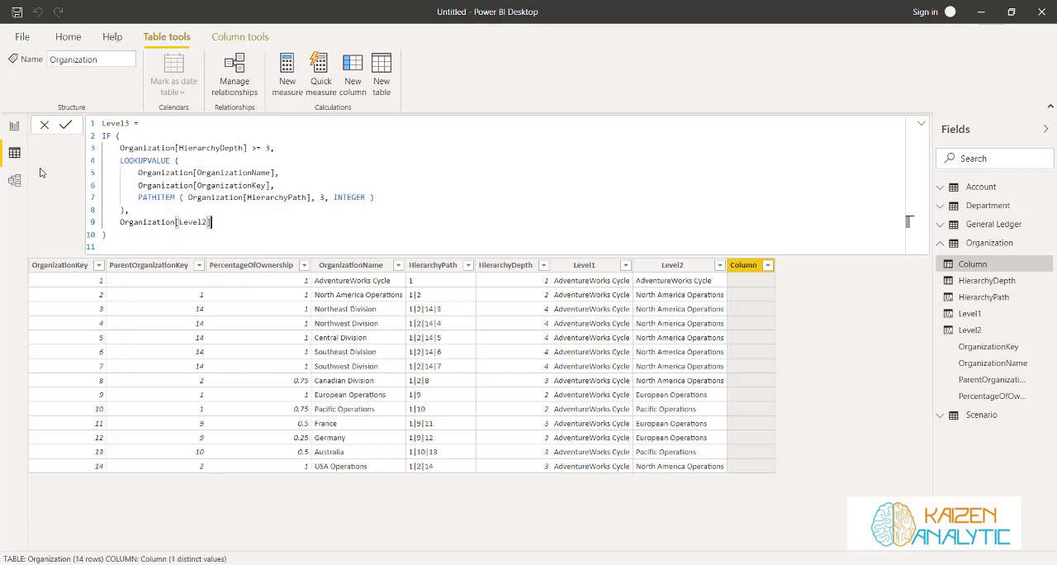
{"action": "key", "text": "Return"}
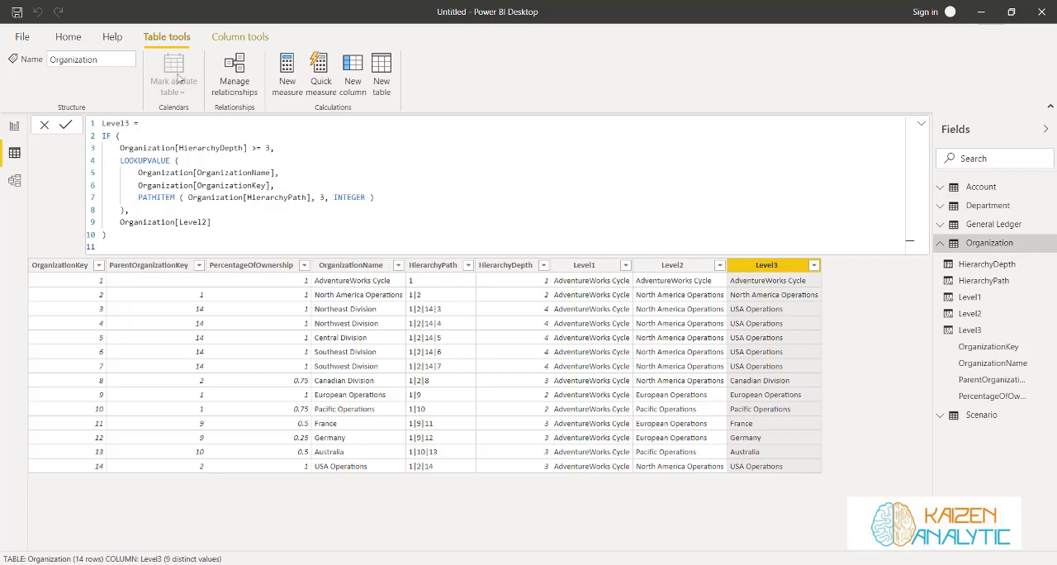
Add an Organization column Level4 that looks up OrganizationName at path position 4 if Organization[HierarchyDepth] >= 4, otherwise returns Organization[Level3]
{"action": "left_click", "coordinate": [351, 75]}
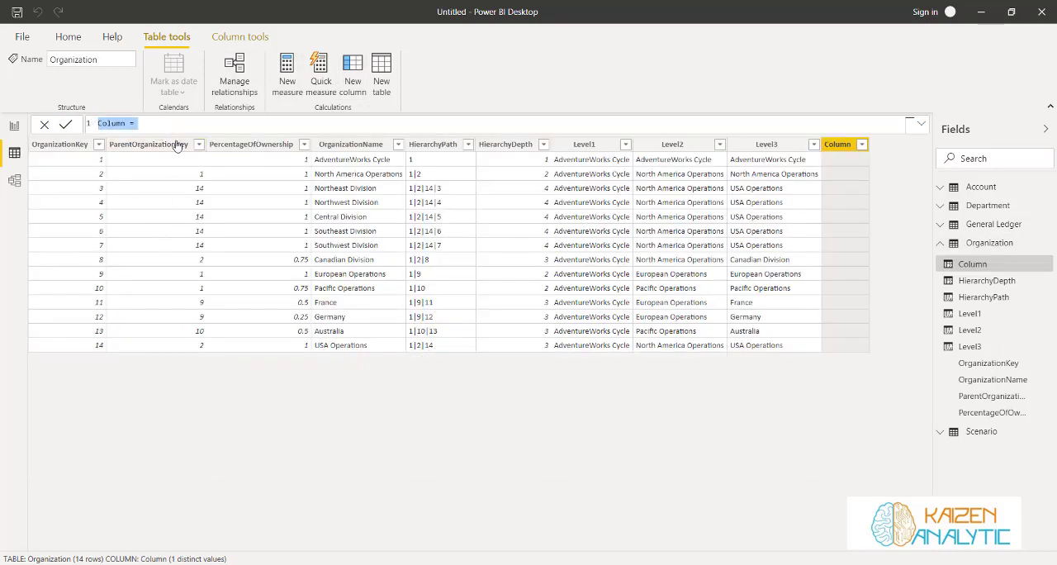
{"action": "type", "text": "Level2 = IF (     Organization[HierarchyDepth] >= 2,     LOOKUPVALUE (         Organization[OrganizationName],         Organization[OrganizationKey],         PATHITEM ( Organization[HierarchyPath], 2, INTEGER )     ),     Organization[Level1] )"}
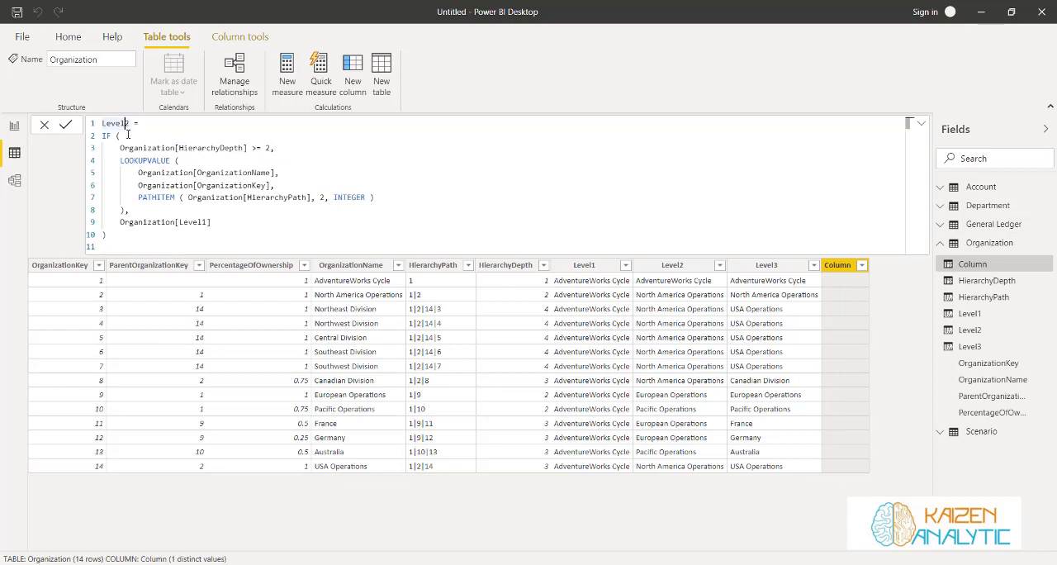
{"action": "key", "text": "BackSpace"}
{"action": "type", "text": "4"}
{"action": "left_click", "coordinate": [270, 149]}
{"action": "key", "text": "BackSpace"}
{"action": "type", "text": "4"}
{"action": "left_click", "coordinate": [320, 198]}
{"action": "key", "text": "Delete"}
{"action": "type", "text": "4"}
{"action": "double_click", "coordinate": [205, 222]}
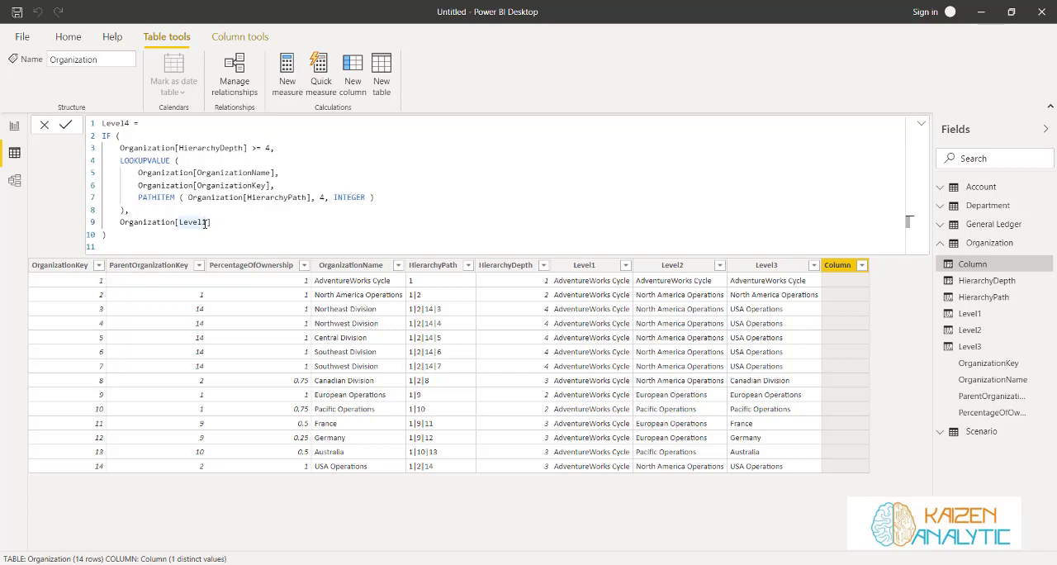
{"action": "type", "text": "Level3"}
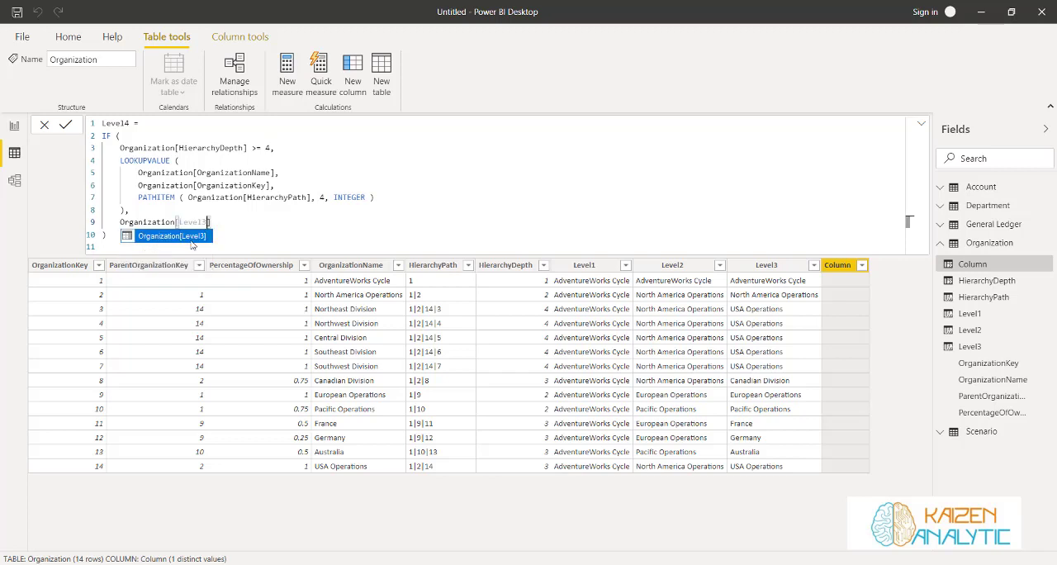
{"action": "key", "text": "Escape"}
{"action": "left_click", "coordinate": [68, 125]}
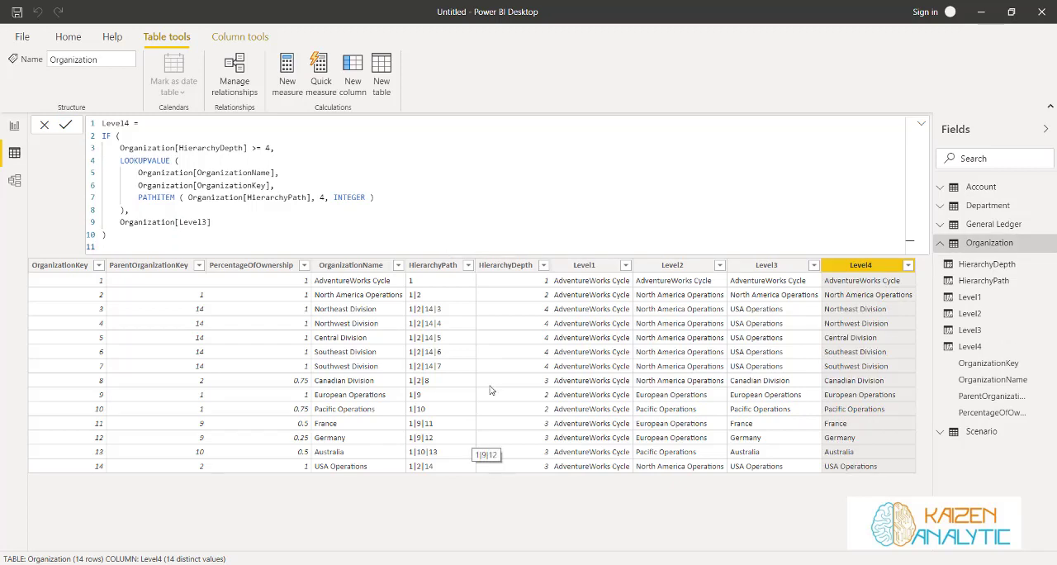
Collapse the Organization field list, switch to the model diagram and hide the Properties pane to review the table relationships
{"action": "left_click", "coordinate": [938, 243]}
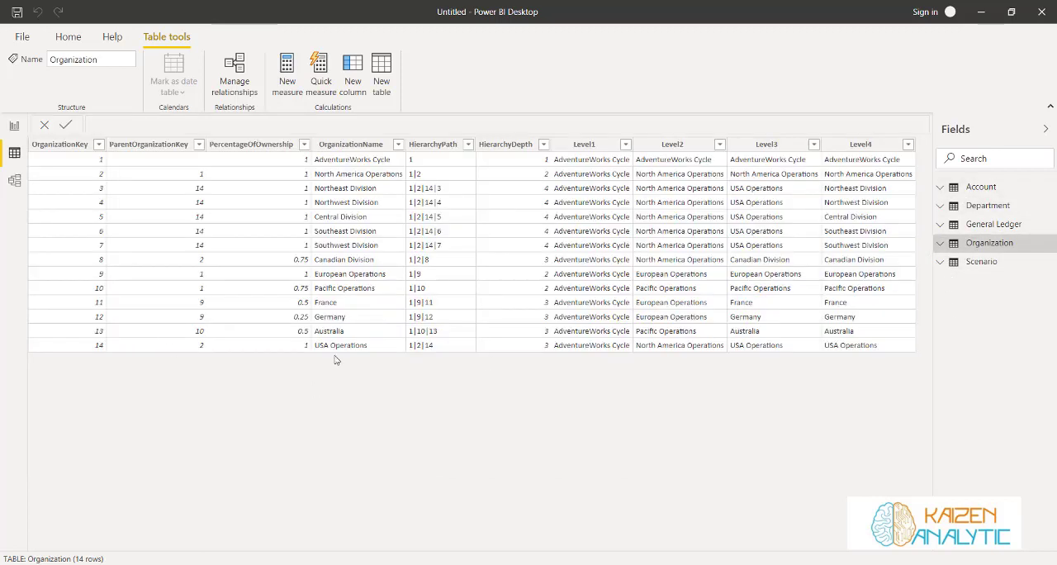
{"action": "left_click", "coordinate": [13, 181]}
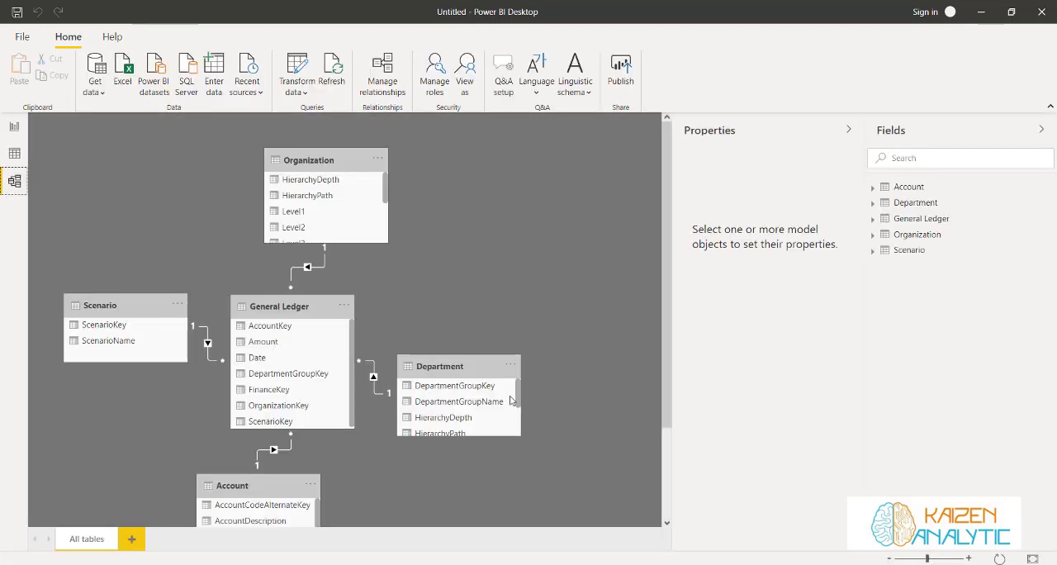
{"action": "left_click", "coordinate": [848, 130]}
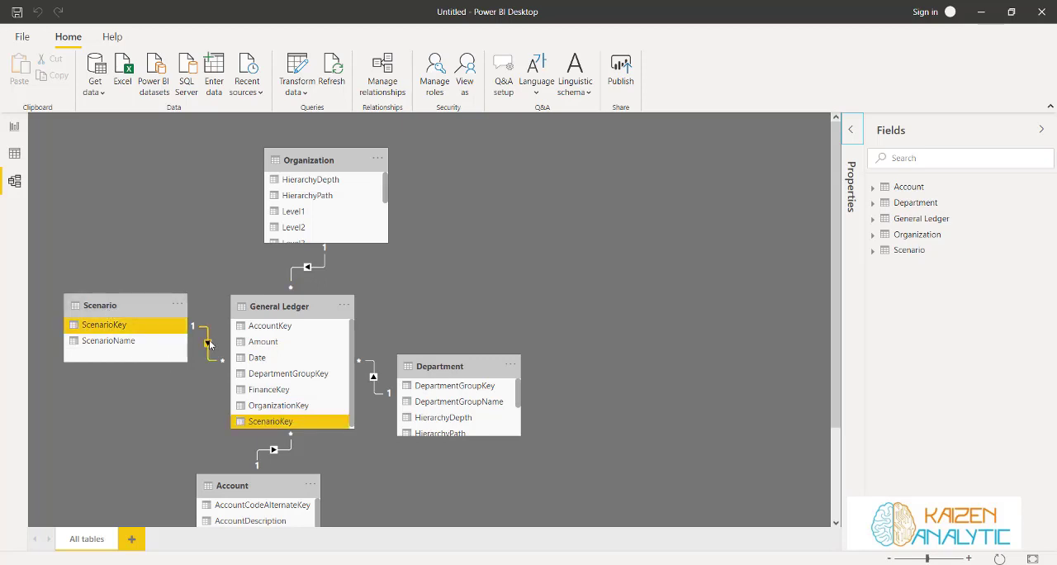
{"action": "scroll", "coordinate": [525, 347], "scroll_direction": "down", "scroll_amount": 3}
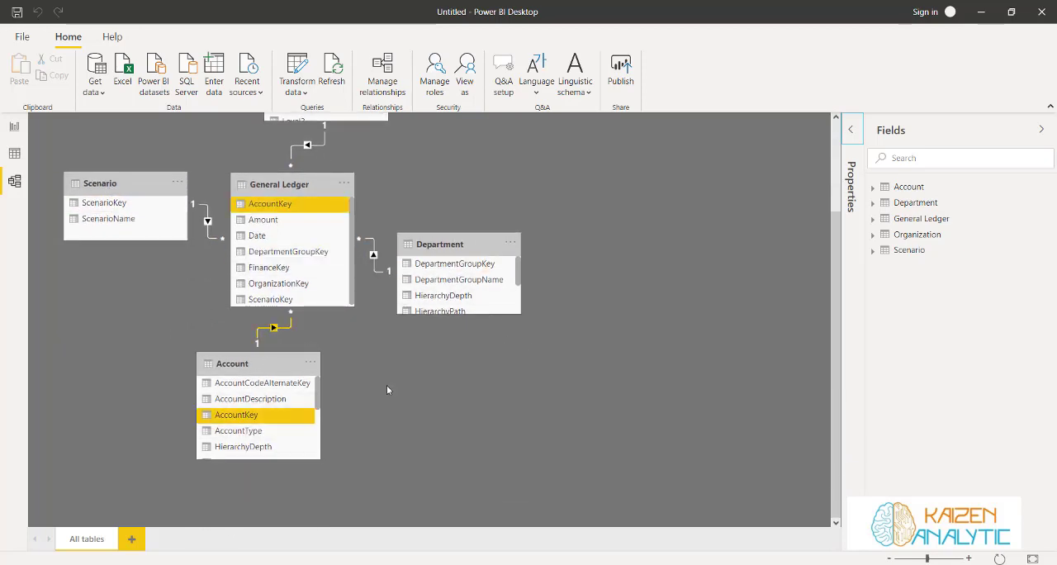
{"action": "scroll", "coordinate": [463, 444], "scroll_direction": "up", "scroll_amount": 3}
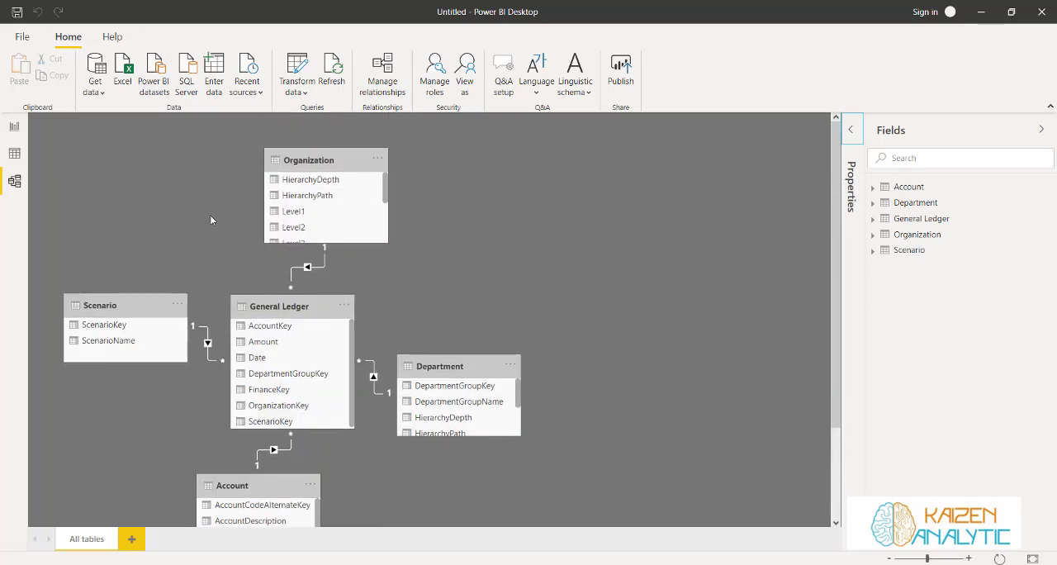
Arrange Scenario, Organization, Department and Account in one row with matching heights, and place General Ledger centred below them
{"action": "left_click_drag", "start_coordinate": [121, 307], "coordinate": [171, 164]}
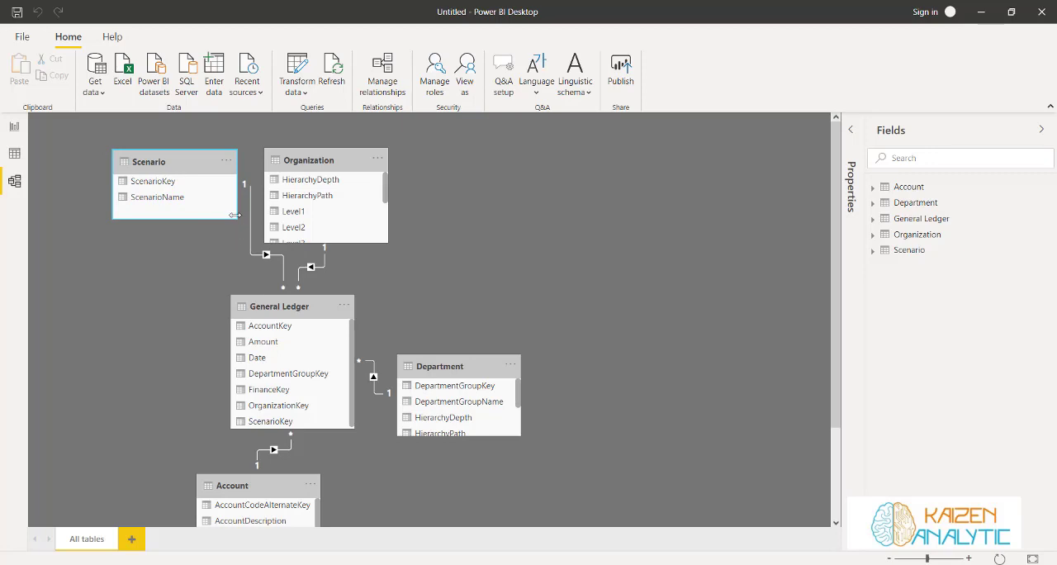
{"action": "left_click_drag", "start_coordinate": [234, 232], "coordinate": [235, 243]}
{"action": "left_click_drag", "start_coordinate": [464, 364], "coordinate": [479, 159]}
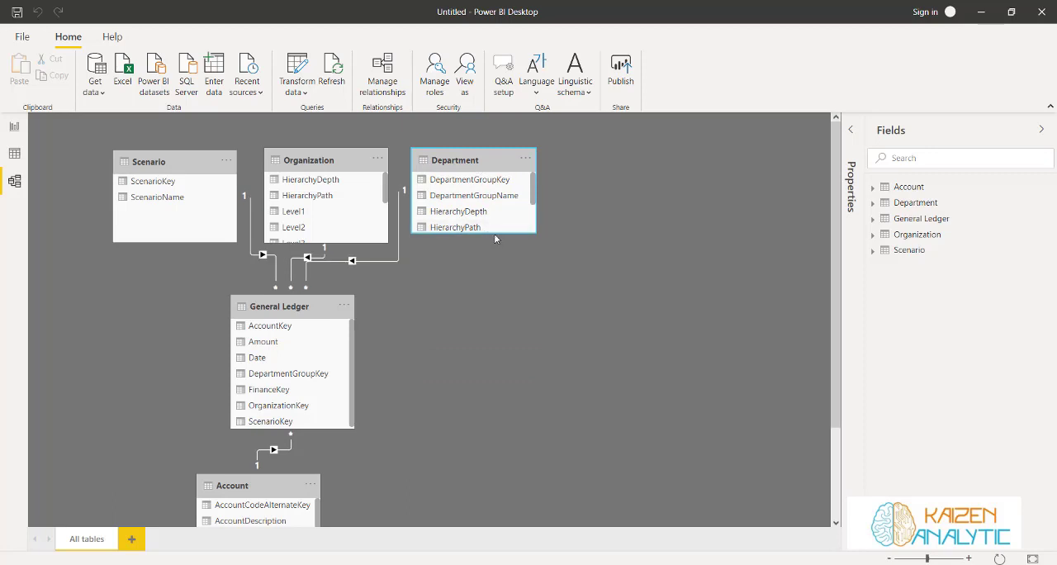
{"action": "left_click_drag", "start_coordinate": [493, 234], "coordinate": [493, 243]}
{"action": "left_click_drag", "start_coordinate": [218, 483], "coordinate": [583, 157]}
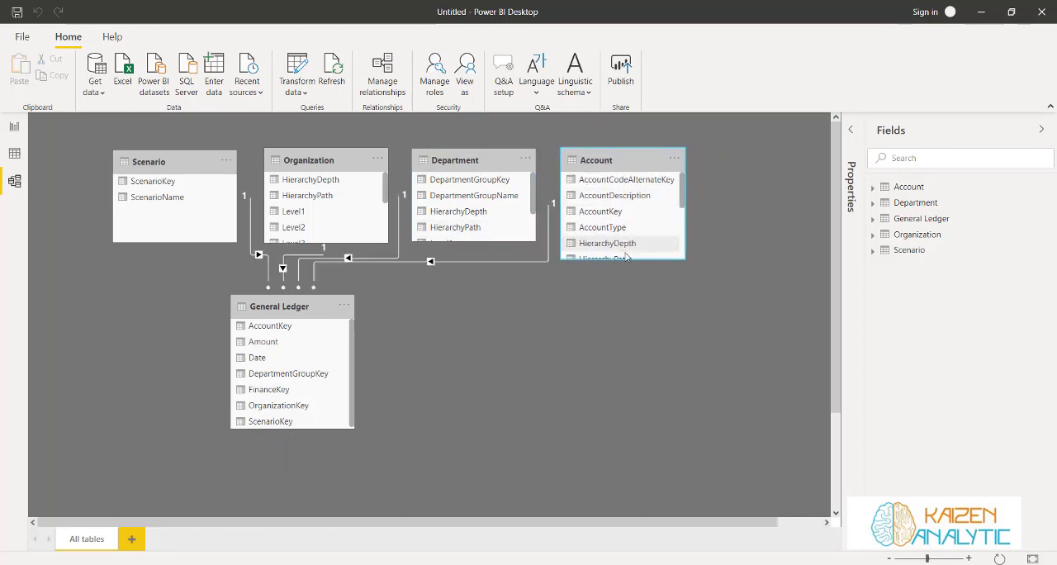
{"action": "left_click_drag", "start_coordinate": [629, 258], "coordinate": [629, 241]}
{"action": "left_click_drag", "start_coordinate": [281, 311], "coordinate": [386, 366]}
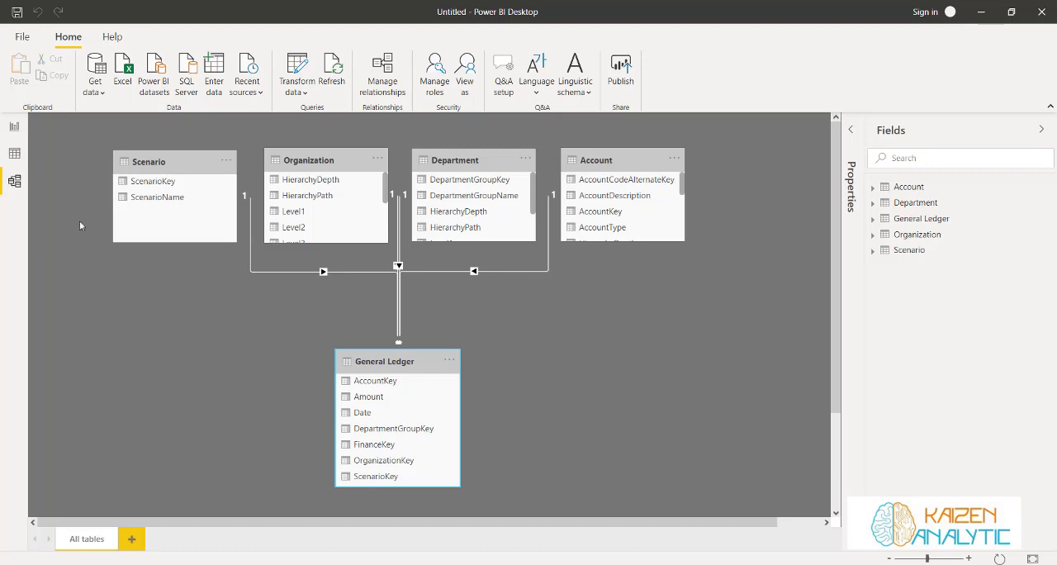
Switch to the report view, and look through the table of contents of the Financial Analytics participant's manual in Word
{"action": "left_click", "coordinate": [12, 129]}
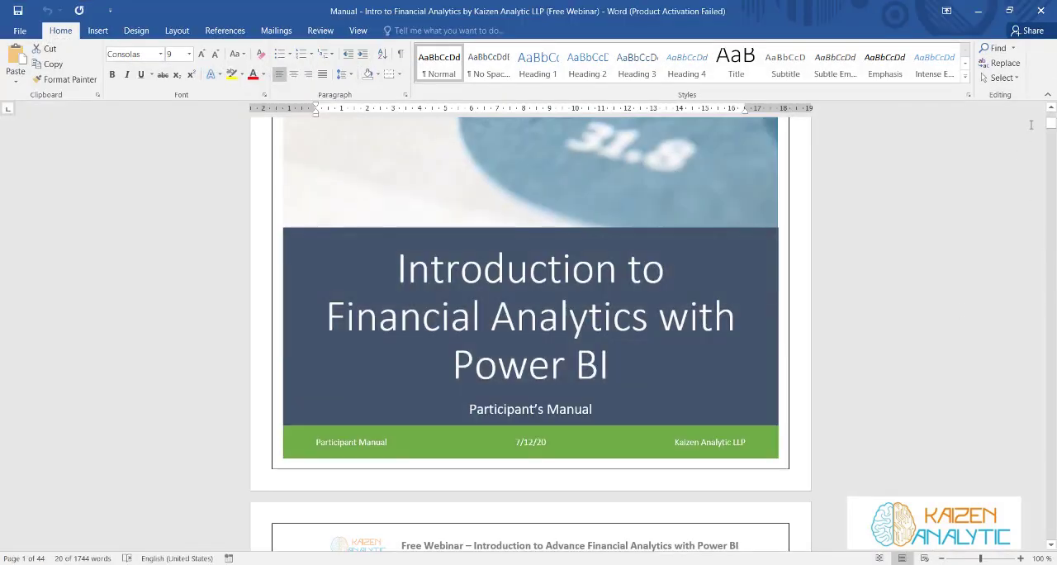
{"action": "left_click_drag", "start_coordinate": [1050, 124], "coordinate": [1054, 88]}
{"action": "scroll", "coordinate": [675, 246], "scroll_direction": "down", "scroll_amount": 8}
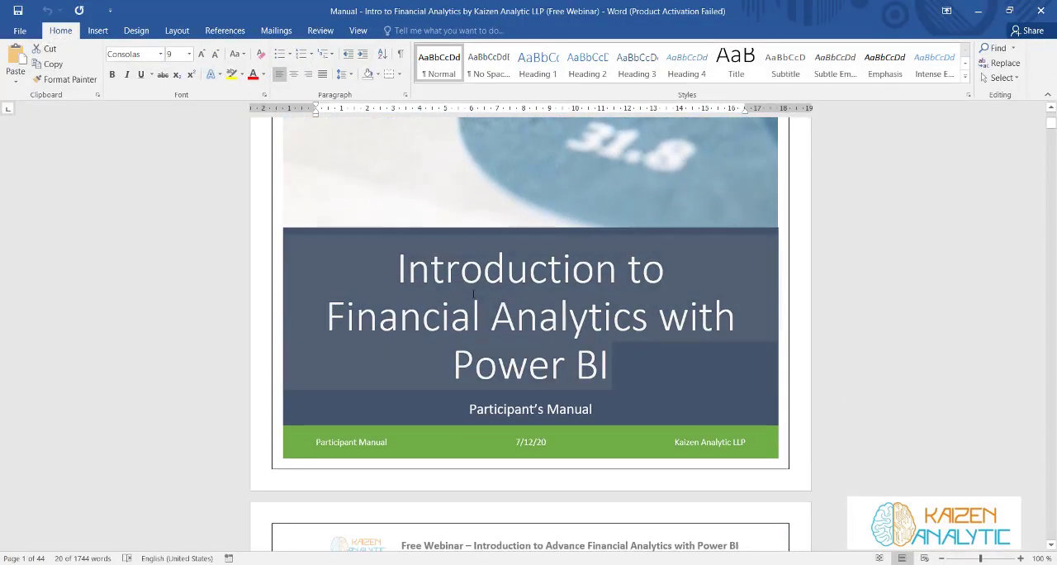
{"action": "scroll", "coordinate": [574, 316], "scroll_direction": "down", "scroll_amount": 10}
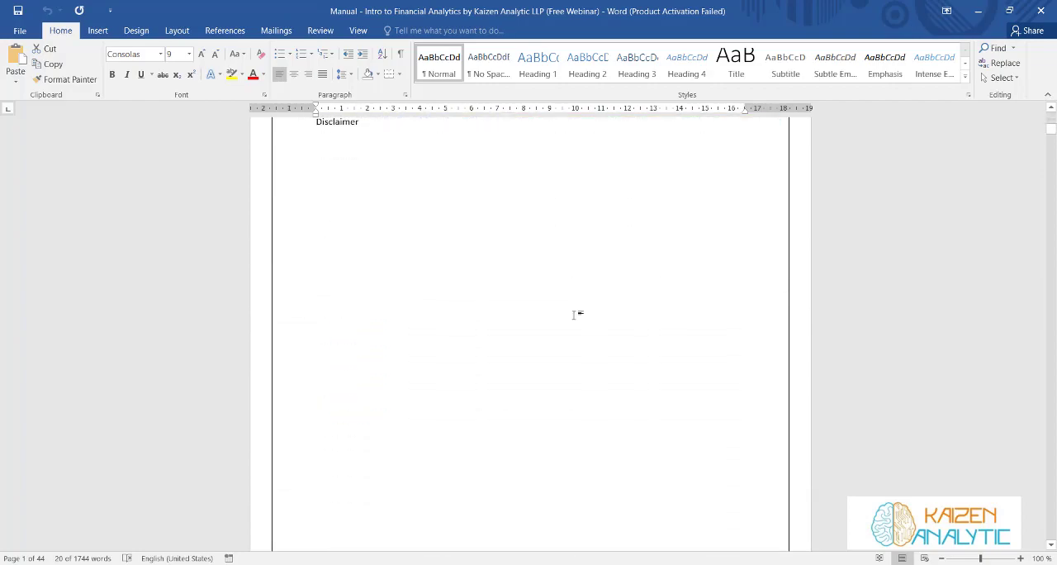
{"action": "scroll", "coordinate": [574, 314], "scroll_direction": "down", "scroll_amount": 15}
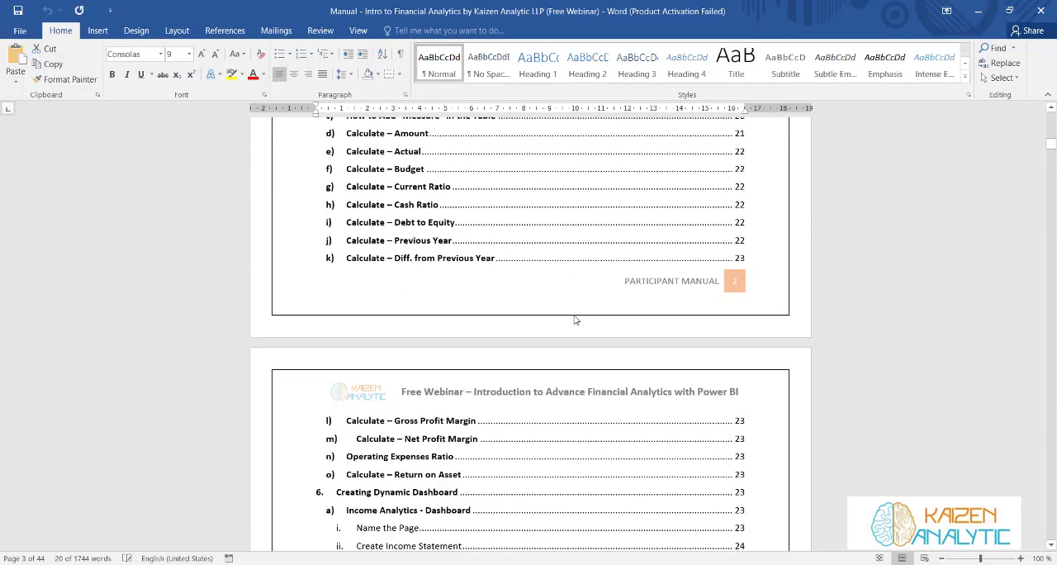
{"action": "scroll", "coordinate": [574, 314], "scroll_direction": "up", "scroll_amount": 15}
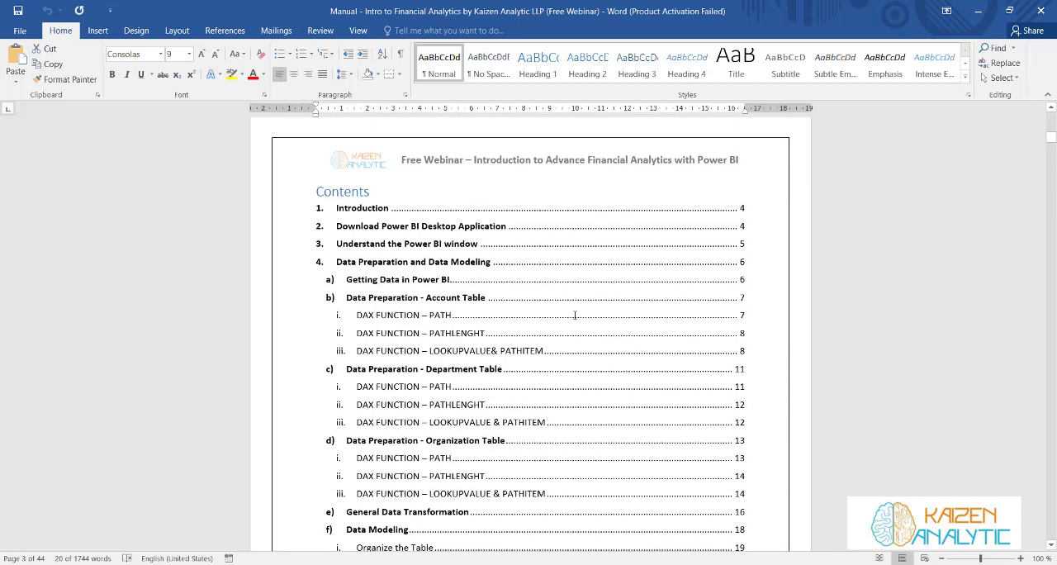
{"action": "left_click", "coordinate": [575, 317]}
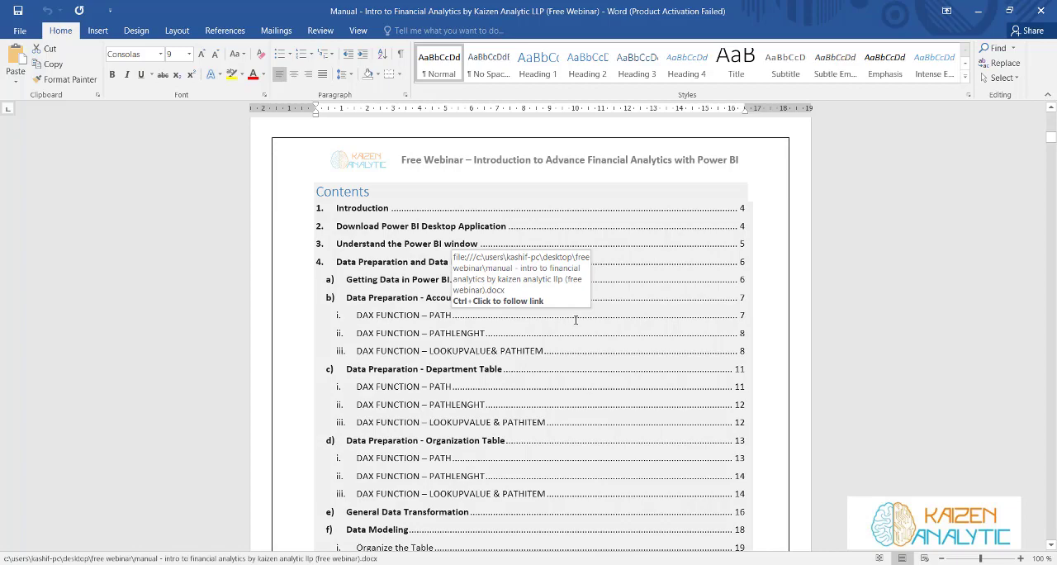
Browse the manual's DAX function sections for the Account, Department and Organization tables, and return to Power BI Desktop
{"action": "left_click_drag", "start_coordinate": [1053, 161], "coordinate": [1051, 197]}
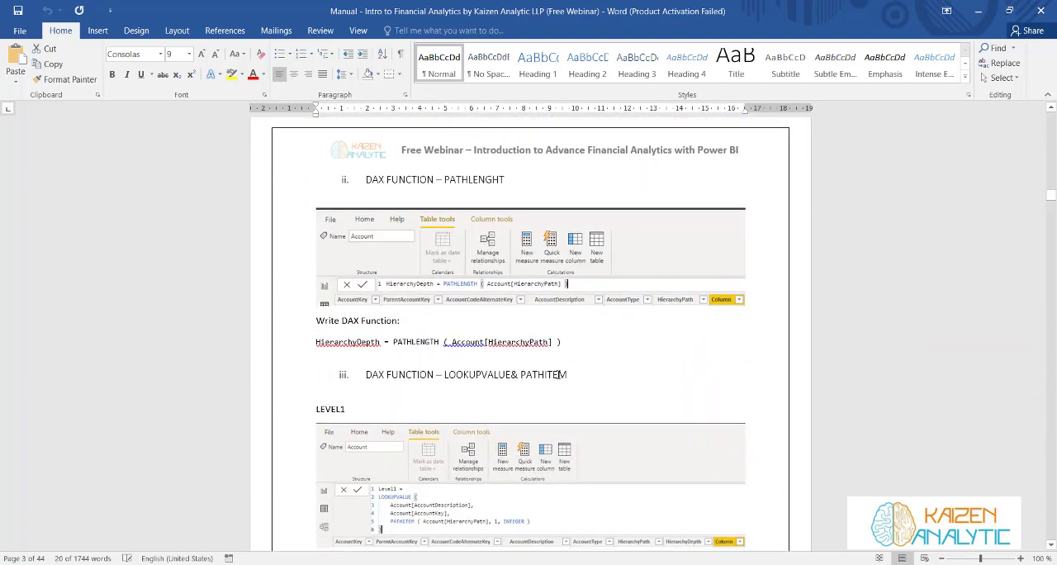
{"action": "left_click", "coordinate": [628, 395]}
{"action": "scroll", "coordinate": [1009, 342], "scroll_direction": "down", "scroll_amount": 3}
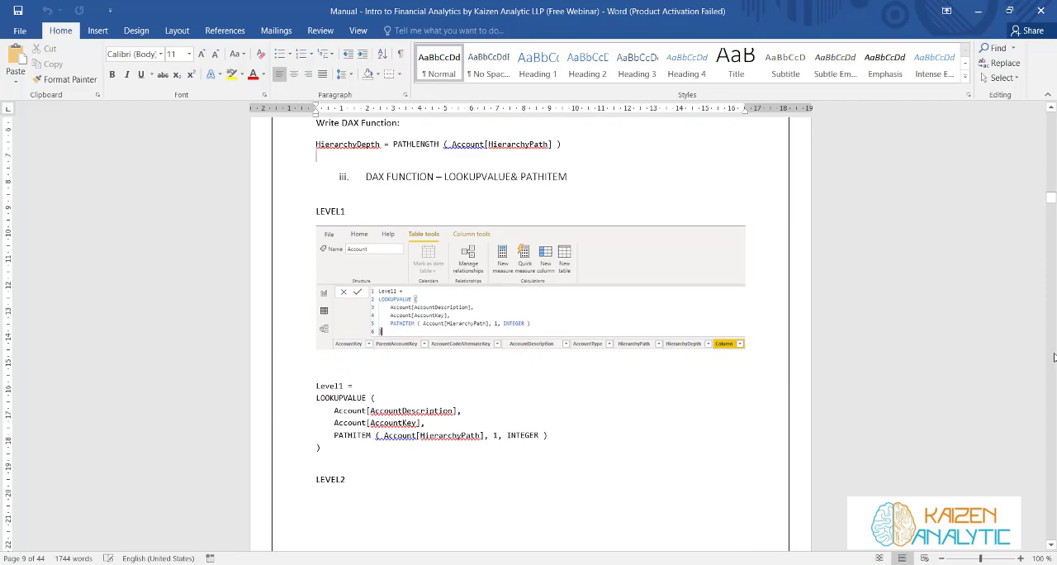
{"action": "scroll", "coordinate": [1053, 357], "scroll_direction": "down", "scroll_amount": 20}
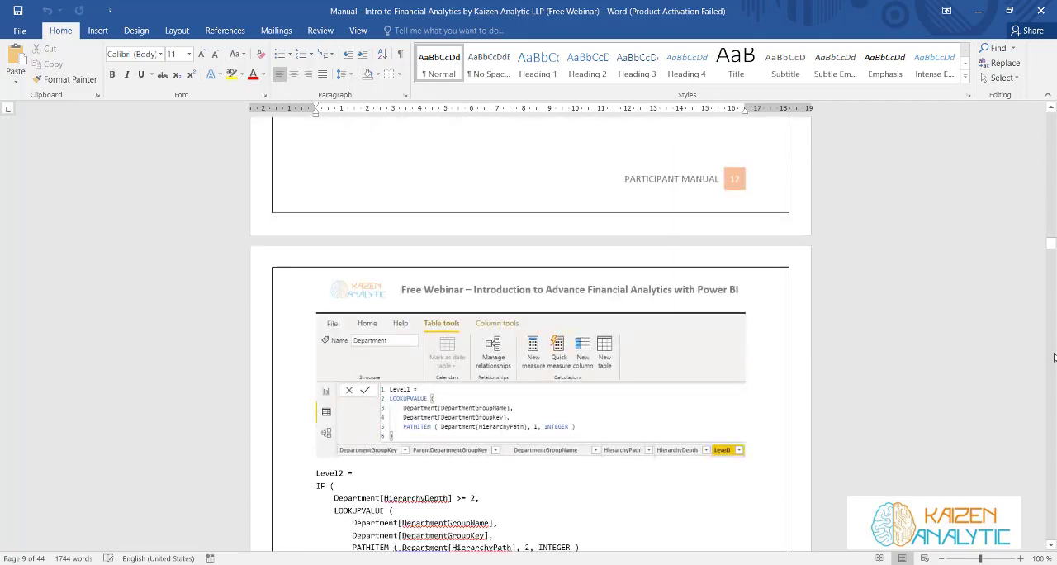
{"action": "scroll", "coordinate": [1054, 357], "scroll_direction": "down", "scroll_amount": 20}
{"action": "scroll", "coordinate": [516, 368], "scroll_direction": "down", "scroll_amount": 20}
{"action": "scroll", "coordinate": [517, 371], "scroll_direction": "down", "scroll_amount": 20}
{"action": "scroll", "coordinate": [517, 372], "scroll_direction": "down", "scroll_amount": 20}
{"action": "scroll", "coordinate": [517, 372], "scroll_direction": "down", "scroll_amount": 20}
{"action": "scroll", "coordinate": [517, 371], "scroll_direction": "down", "scroll_amount": 10}
{"action": "left_click_drag", "start_coordinate": [1050, 438], "coordinate": [1045, 266]}
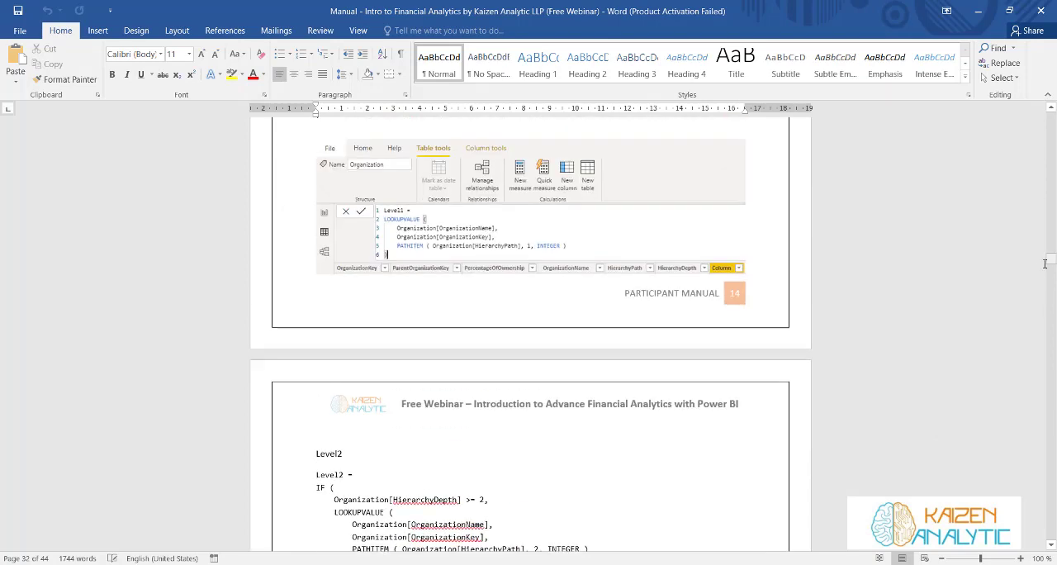
{"action": "left_click", "coordinate": [977, 11]}
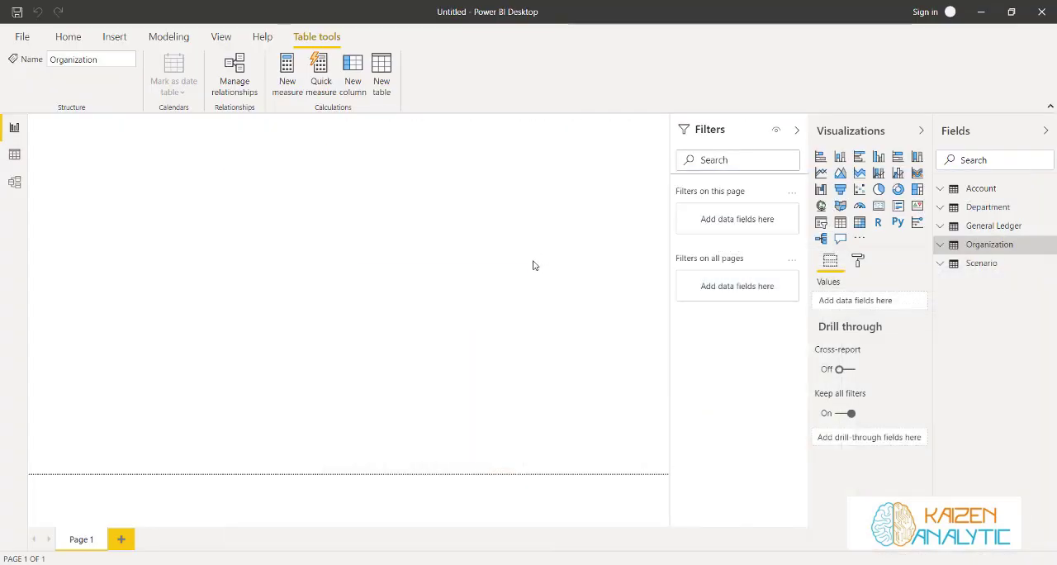
Create an empty manually entered table named Key Measures and load it into the model
{"action": "left_click", "coordinate": [532, 265]}
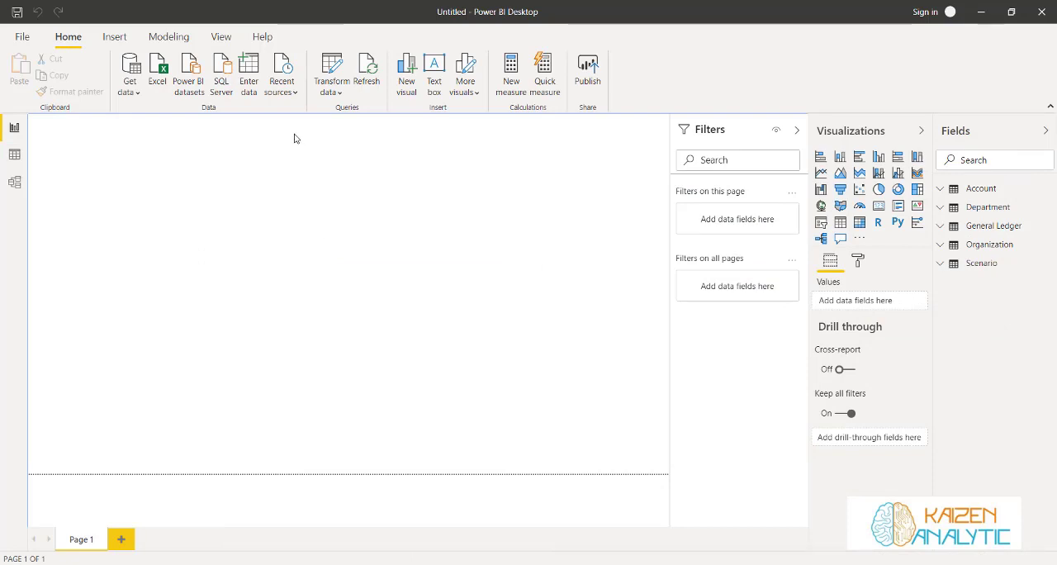
{"action": "left_click", "coordinate": [251, 75]}
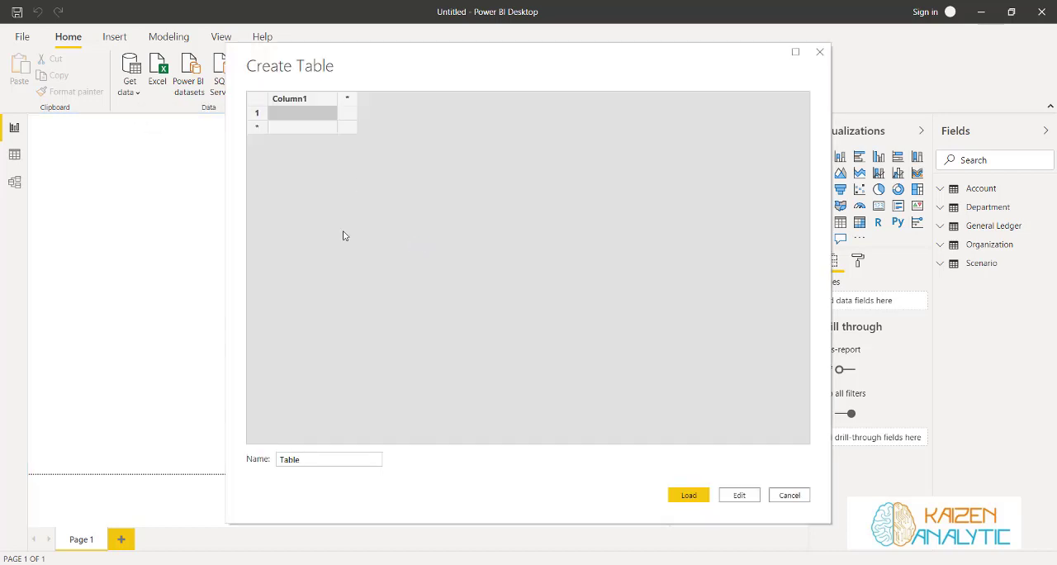
{"action": "left_click_drag", "start_coordinate": [326, 458], "coordinate": [278, 458]}
{"action": "type", "text": "Key Measute"}
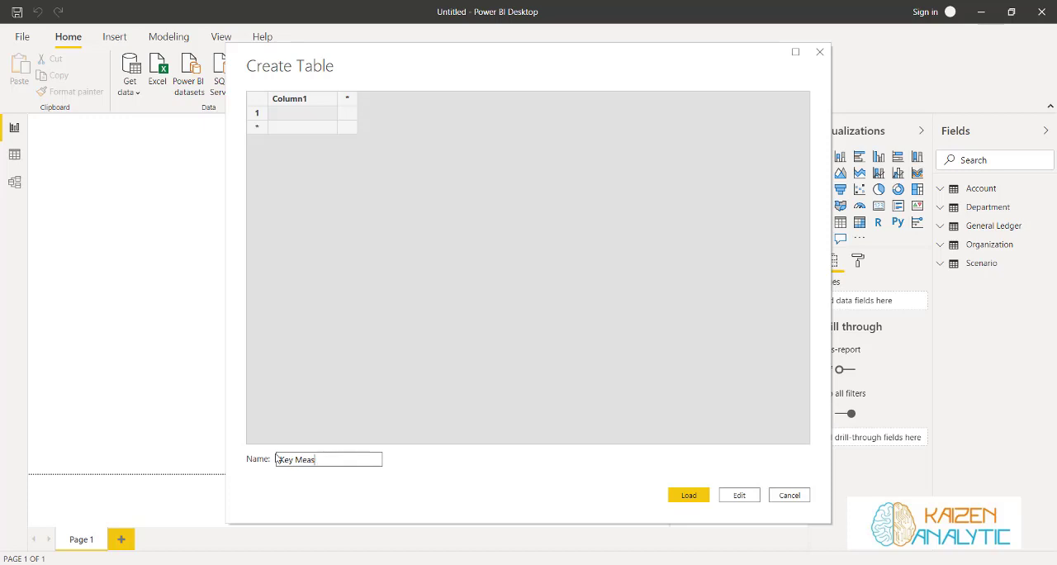
{"action": "key", "text": "BackSpace"}
{"action": "key", "text": "BackSpace"}
{"action": "type", "text": "Measures"}
{"action": "left_click", "coordinate": [690, 497]}
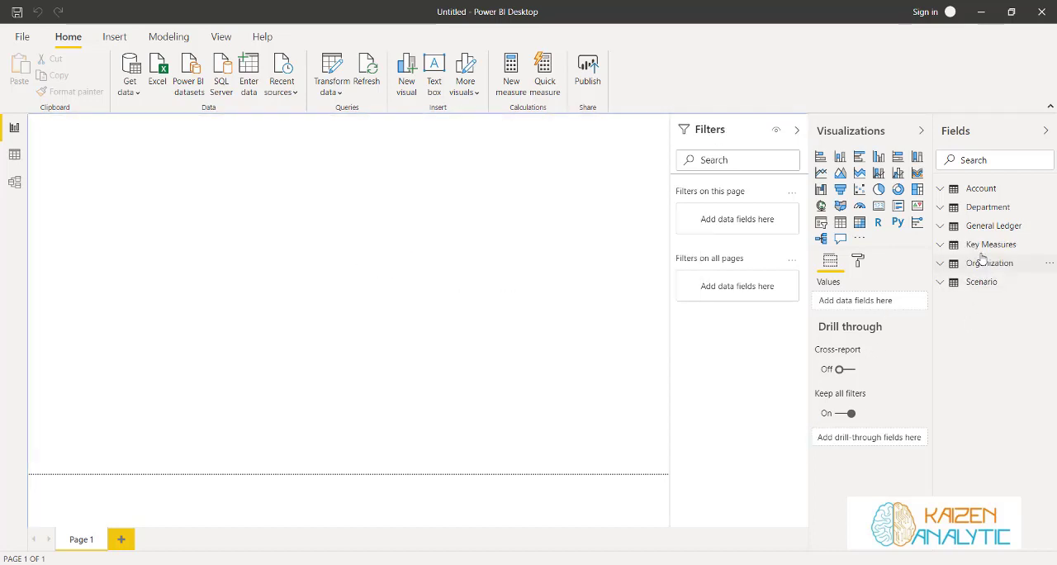
Add a measure to the Key Measures table: Amount = sum('General Ledger'[Amount])
{"action": "left_click", "coordinate": [982, 246]}
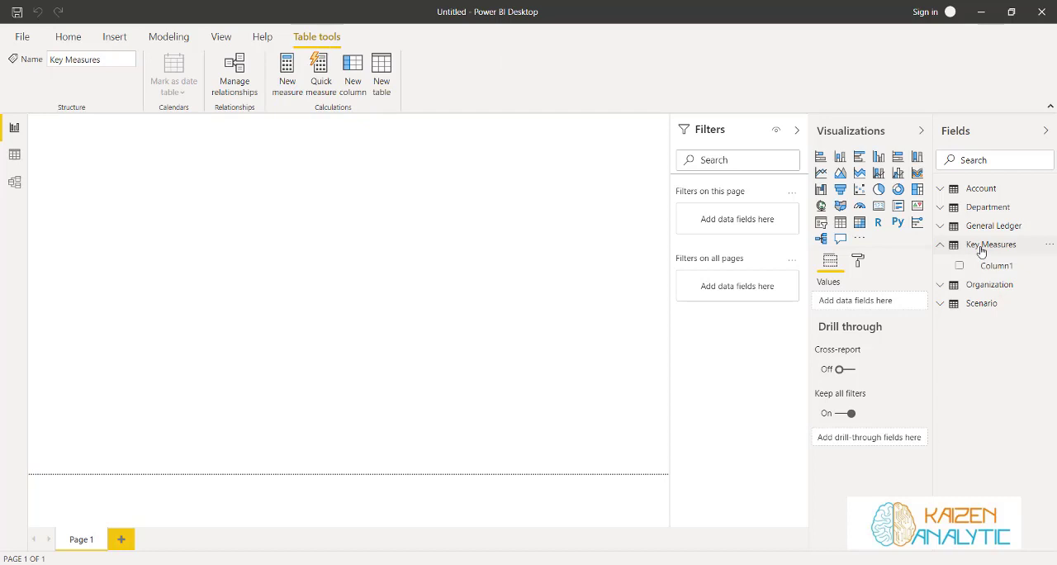
{"action": "left_click", "coordinate": [1043, 245]}
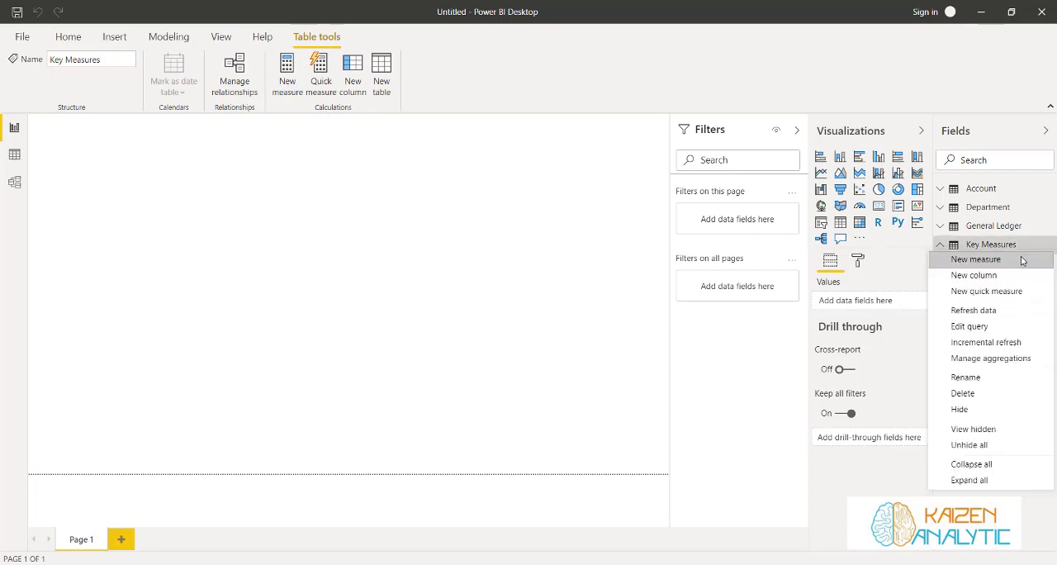
{"action": "left_click", "coordinate": [1021, 261]}
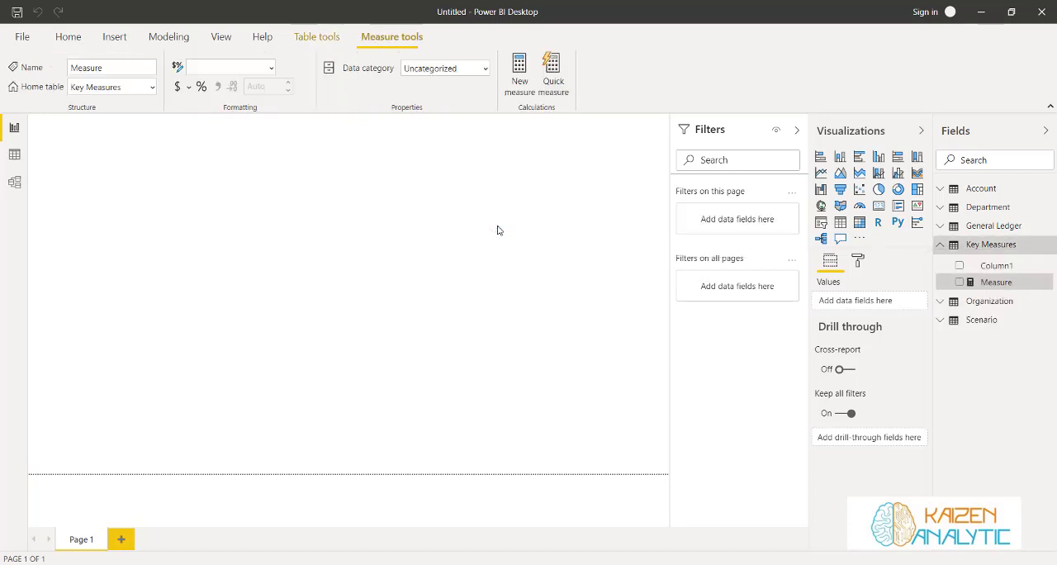
{"action": "key", "text": "BackSpace"}
{"action": "key", "text": "BackSpace"}
{"action": "key", "text": "BackSpace"}
{"action": "key", "text": "BackSpace"}
{"action": "key", "text": "BackSpace"}
{"action": "key", "text": "BackSpace"}
{"action": "key", "text": "BackSpace"}
{"action": "key", "text": "BackSpace"}
{"action": "key", "text": "BackSpace"}
{"action": "key", "text": "BackSpace"}
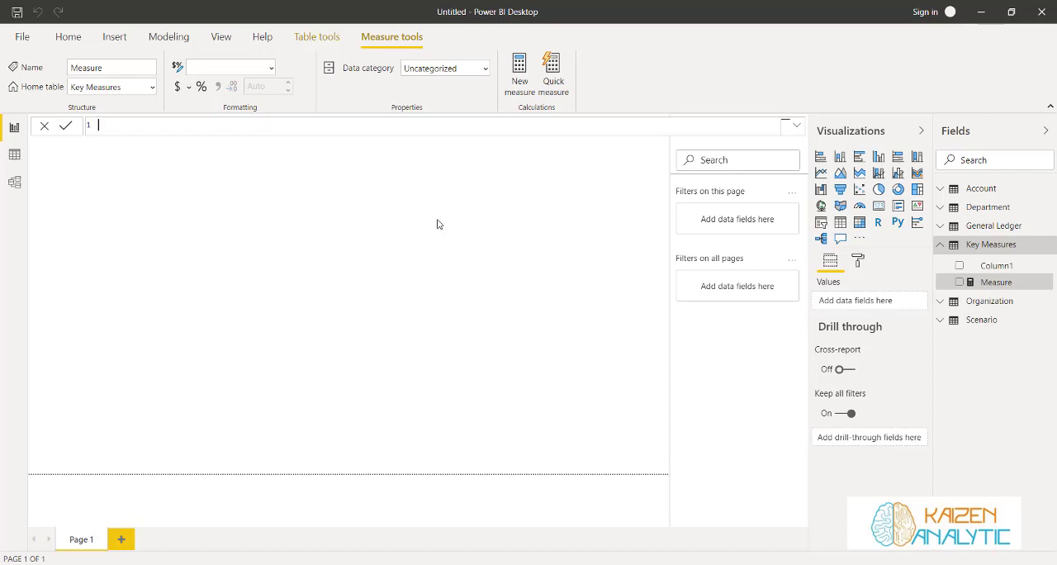
{"action": "type", "text": "Amount = sum("}
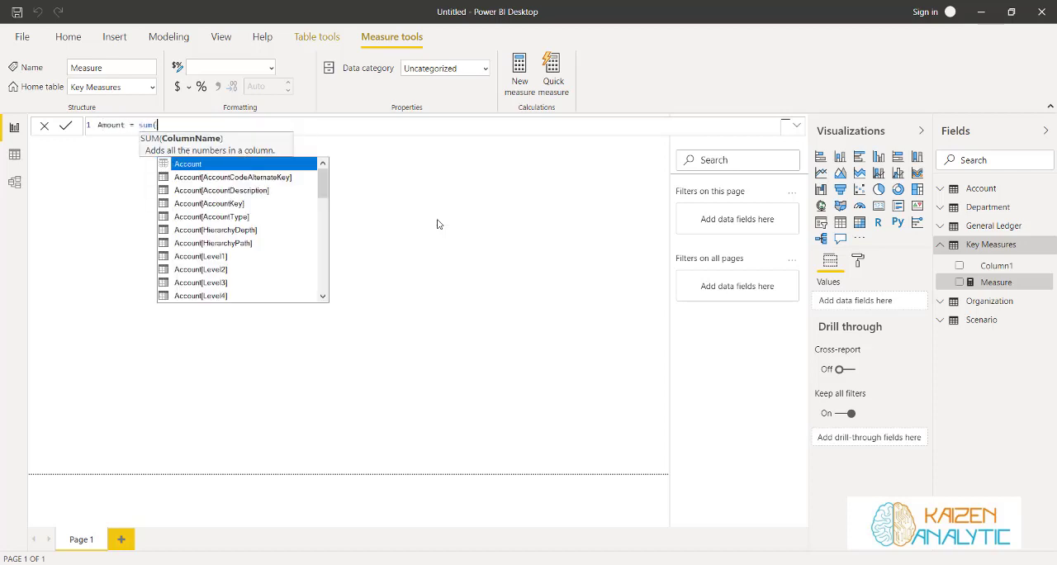
{"action": "type", "text": "led"}
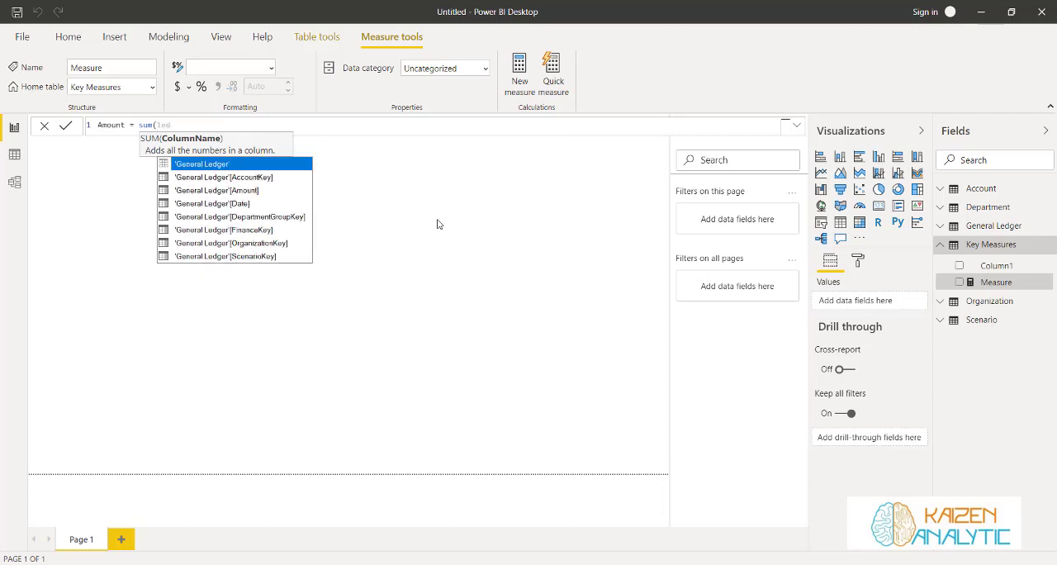
{"action": "key", "text": "Down"}
{"action": "key", "text": "Down"}
{"action": "key", "text": "Tab"}
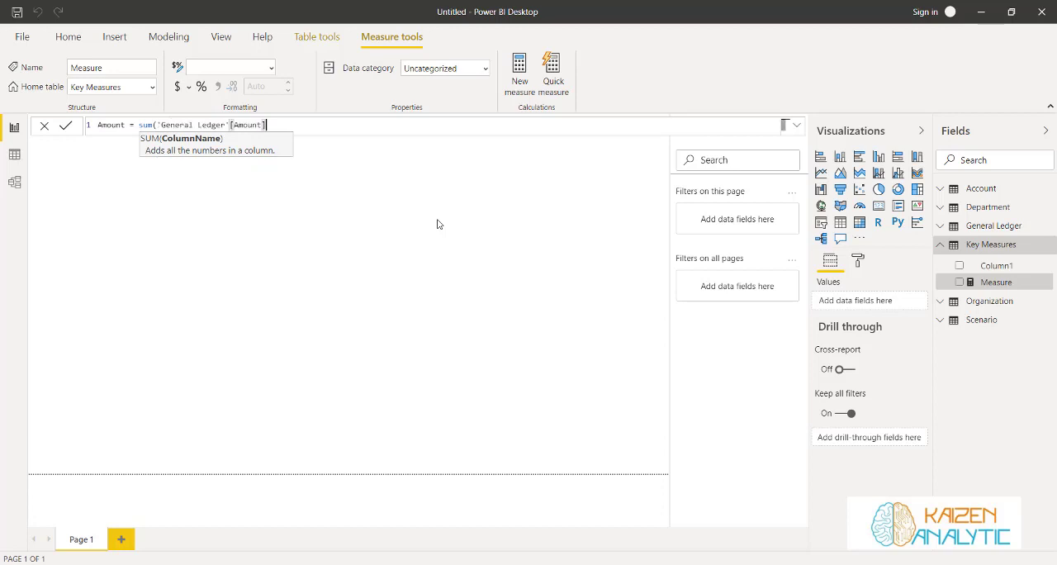
{"action": "type", "text": ")"}
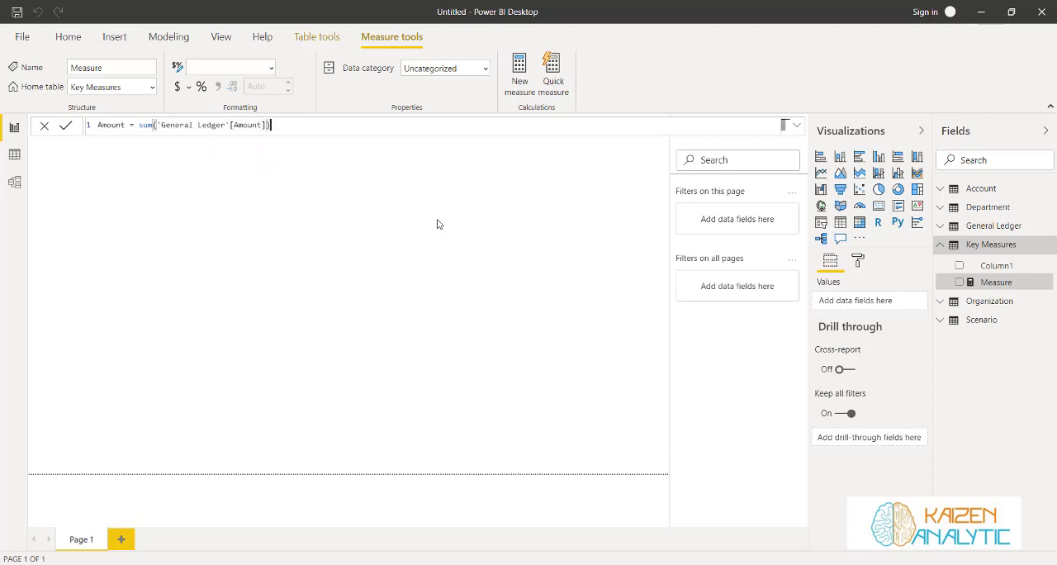
{"action": "left_click", "coordinate": [65, 128]}
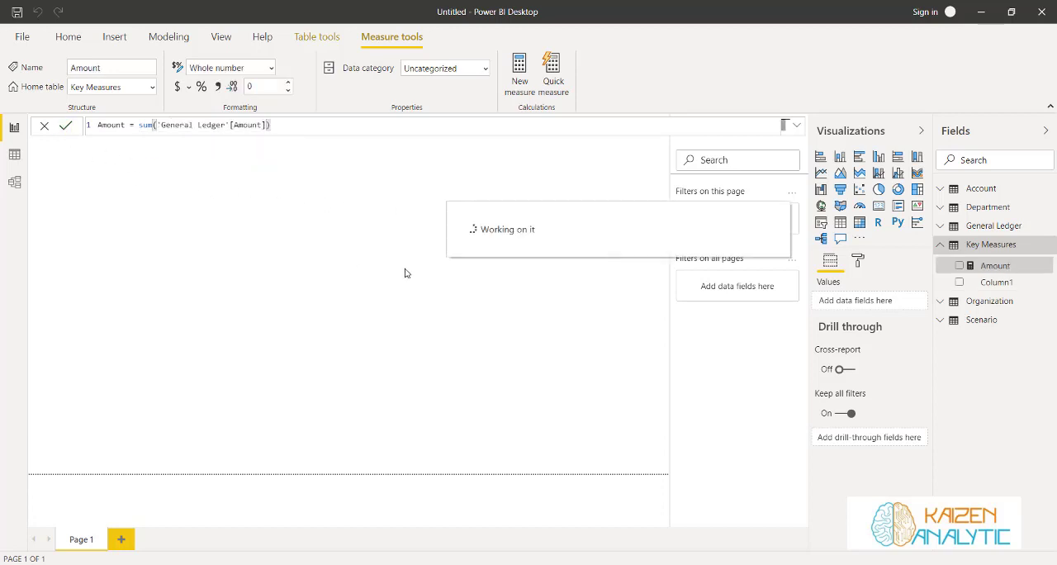
Place the Amount measure on the report page as a card visual and shrink the card to fit its value
{"action": "left_click_drag", "start_coordinate": [981, 270], "coordinate": [273, 285]}
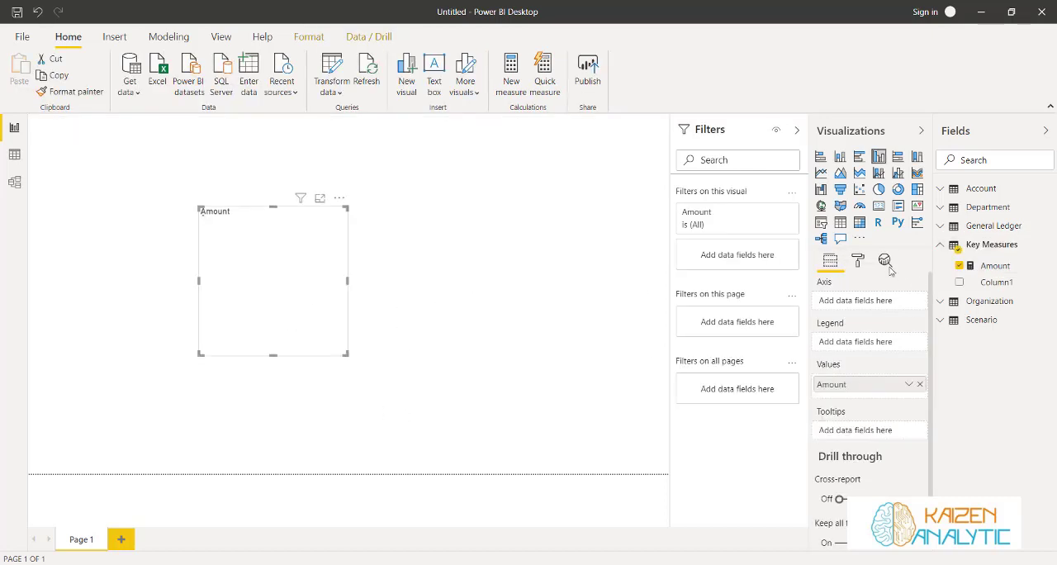
{"action": "left_click", "coordinate": [877, 206]}
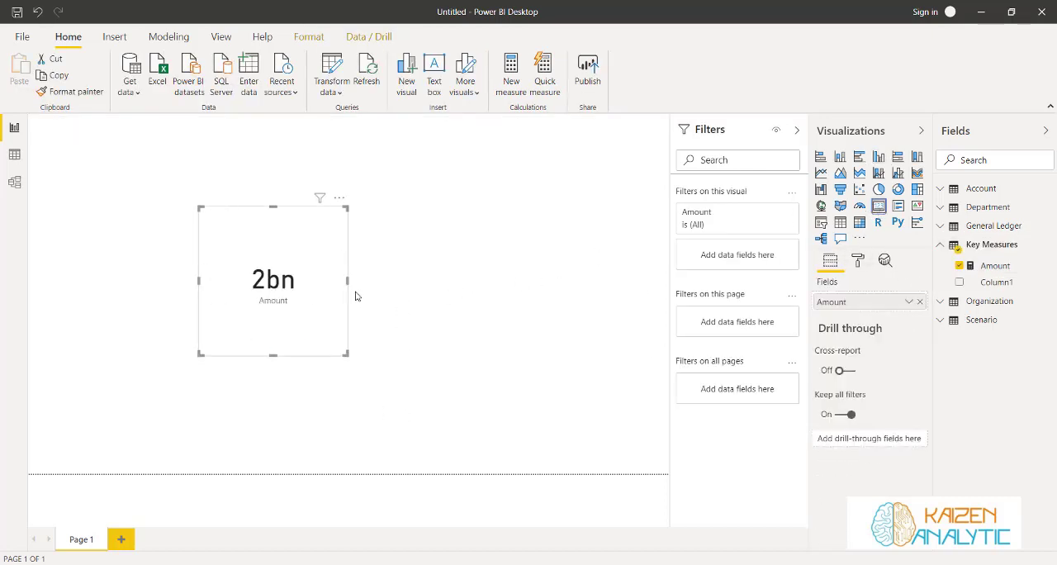
{"action": "left_click_drag", "start_coordinate": [347, 355], "coordinate": [301, 285]}
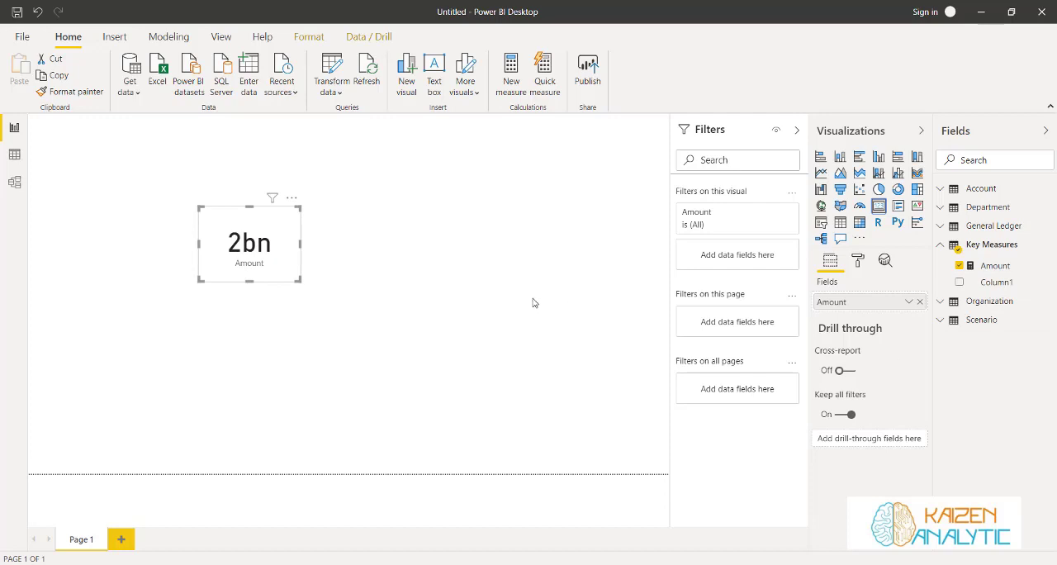
{"action": "left_click", "coordinate": [420, 272]}
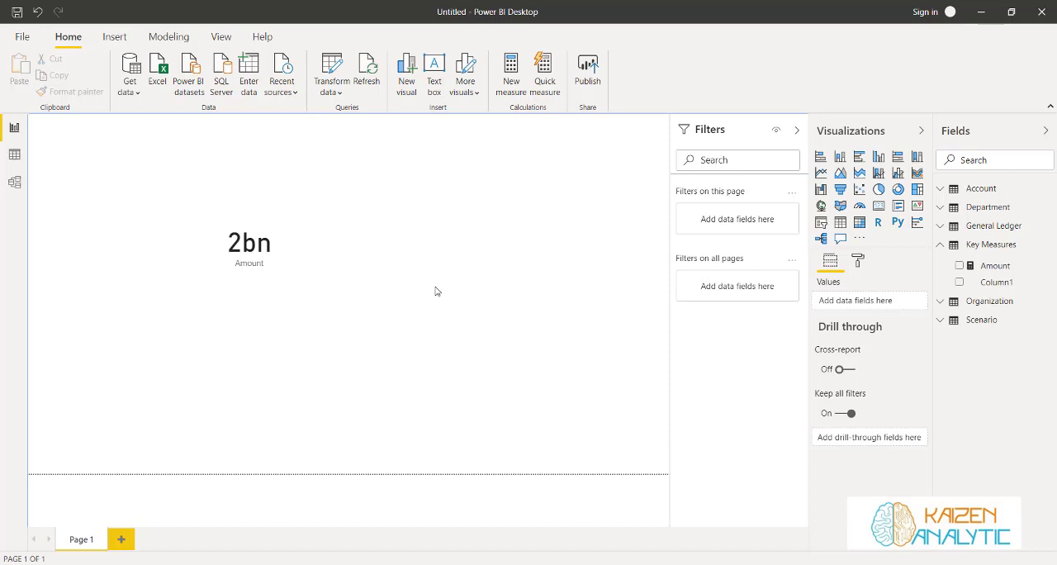
{"action": "left_click", "coordinate": [251, 262]}
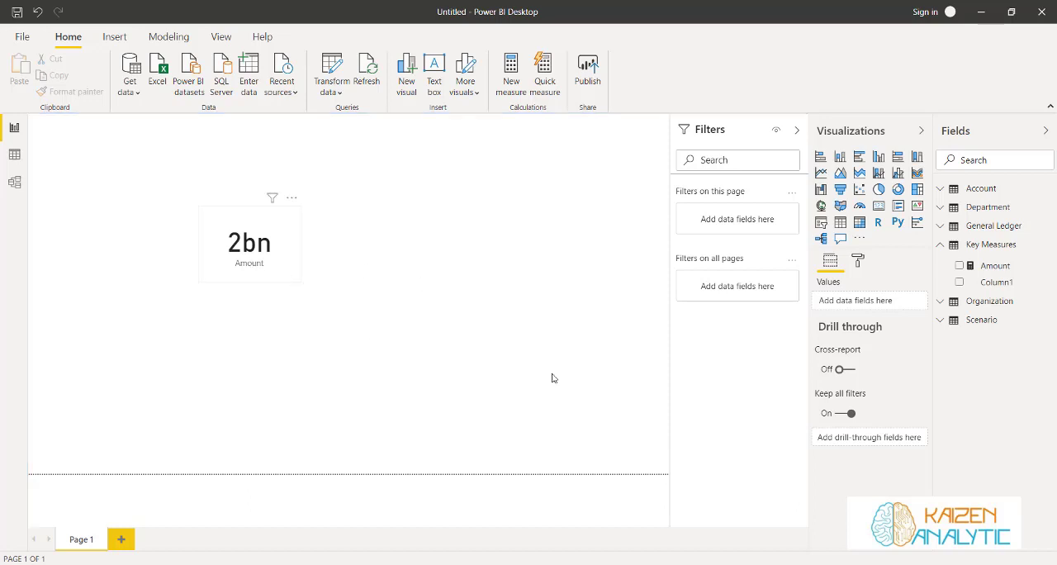
Delete Column1 from the Key Measures table, refresh the field list by collapsing and reopening it, and expand Key Measures
{"action": "right_click", "coordinate": [998, 283]}
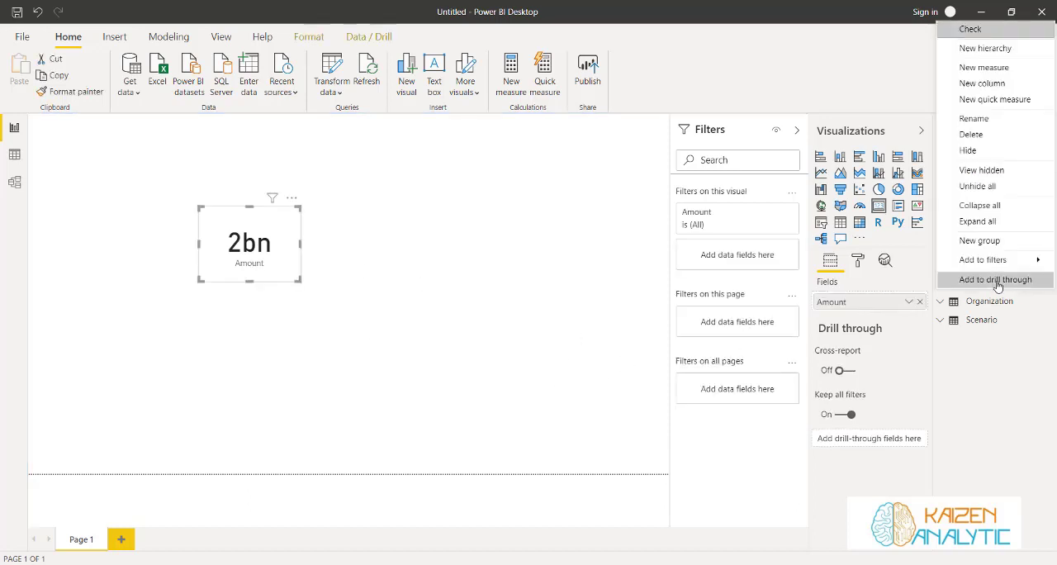
{"action": "left_click", "coordinate": [973, 134]}
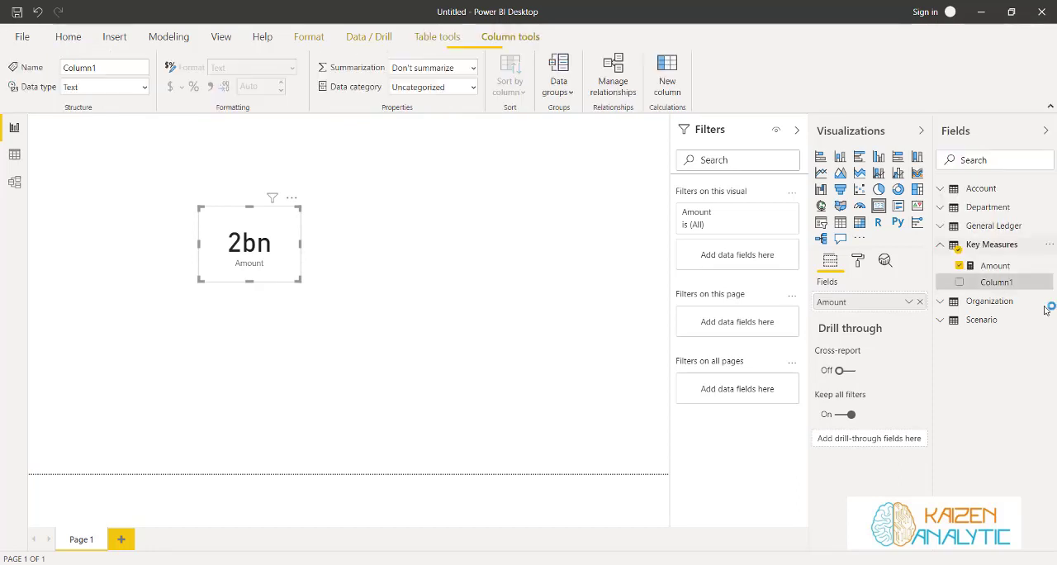
{"action": "left_click", "coordinate": [610, 309]}
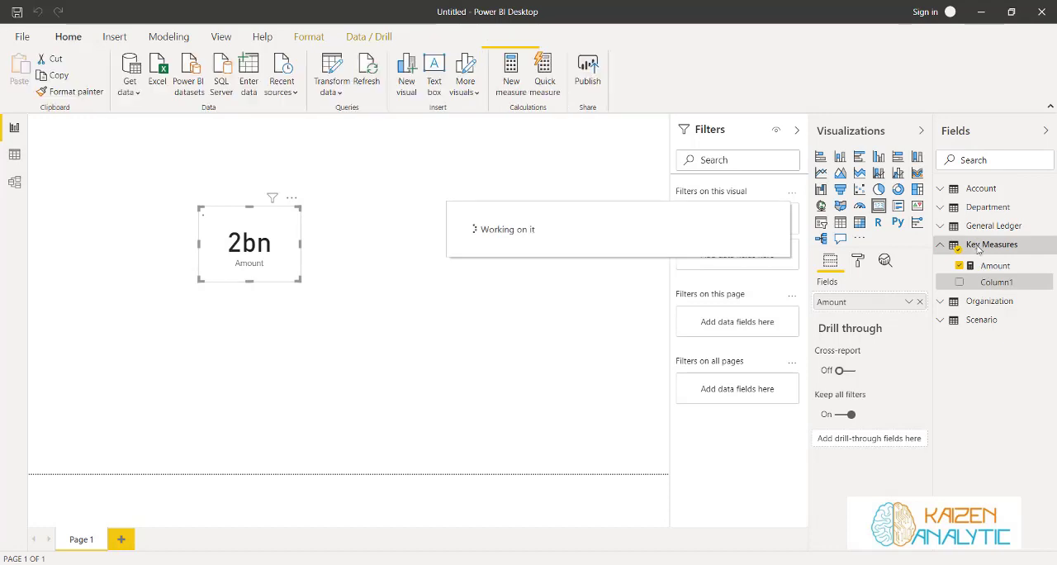
{"action": "left_click", "coordinate": [1045, 130]}
{"action": "left_click", "coordinate": [1046, 130]}
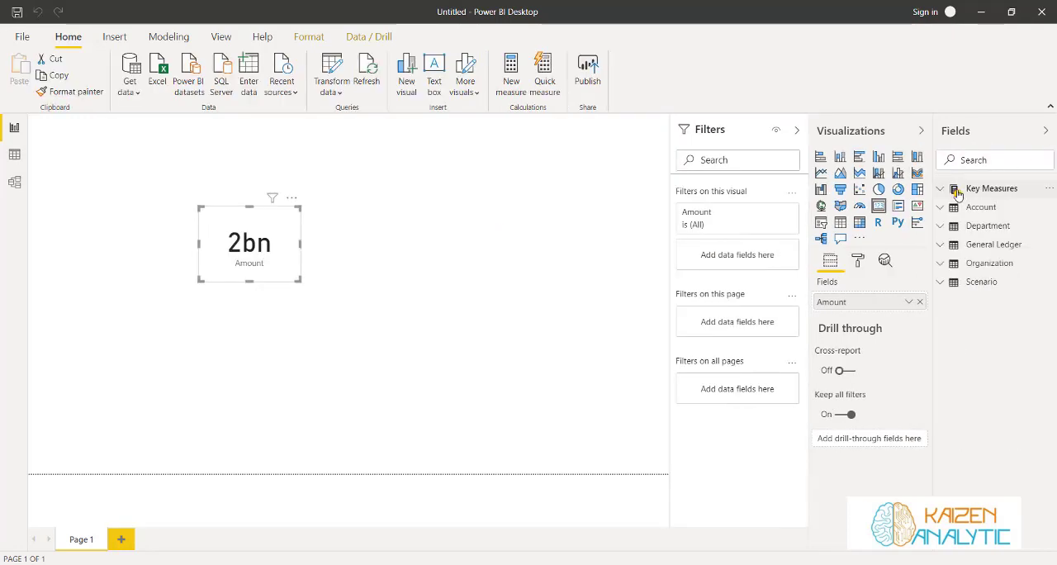
{"action": "left_click", "coordinate": [1001, 190]}
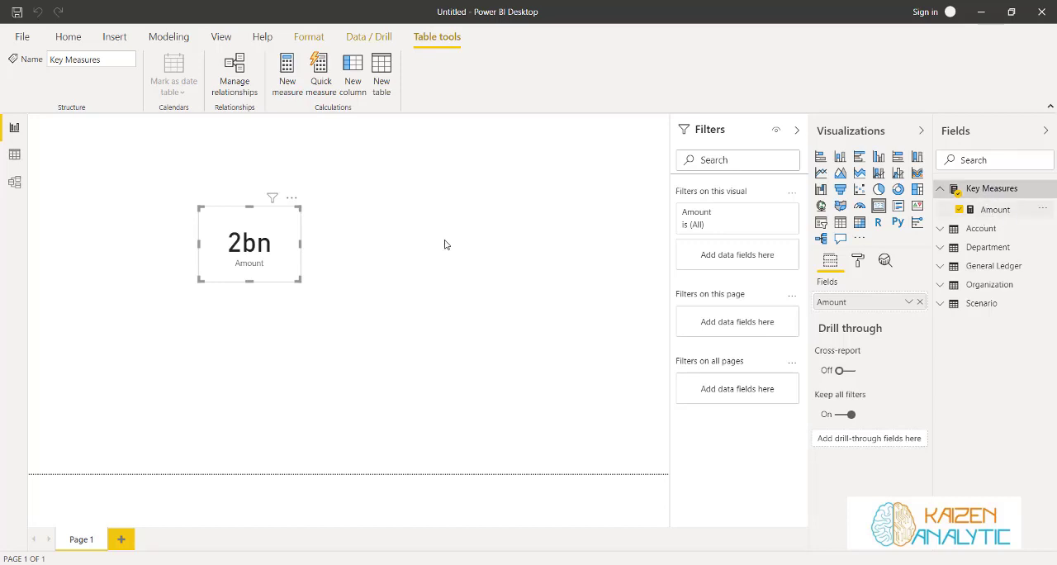
{"action": "left_click", "coordinate": [410, 267]}
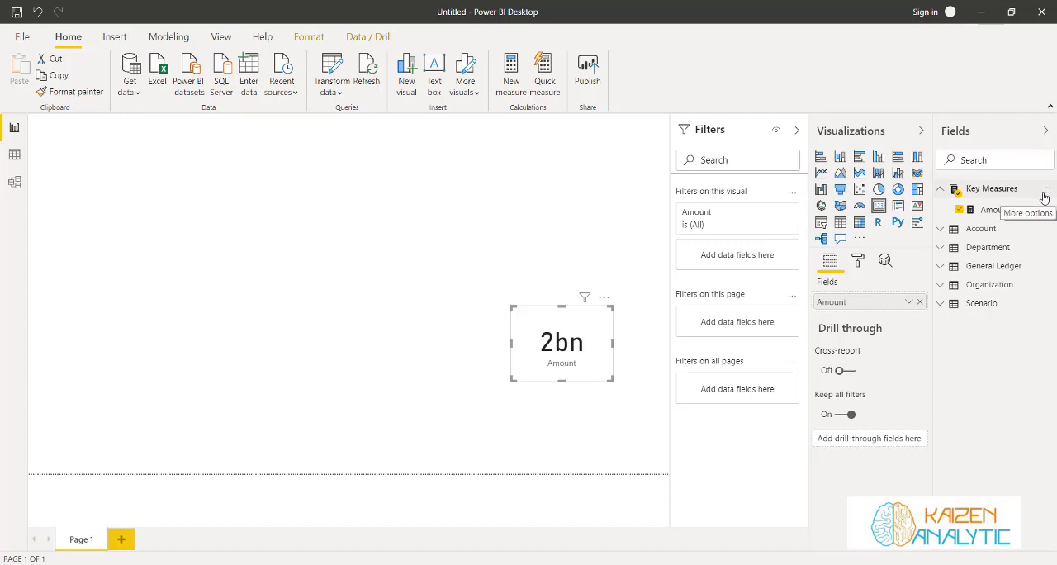
Start a new measure in the Key Measures table named Actual, with CALCULATE([Amount], as the opening of its formula
{"action": "left_click", "coordinate": [986, 190]}
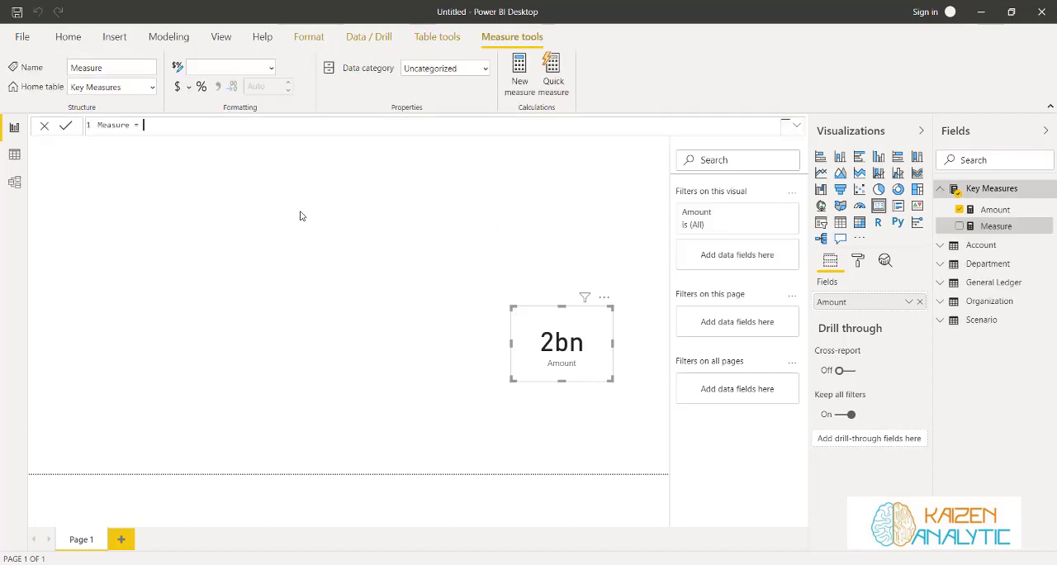
{"action": "key", "text": "BackSpace"}
{"action": "key", "text": "BackSpace"}
{"action": "key", "text": "BackSpace"}
{"action": "key", "text": "BackSpace"}
{"action": "key", "text": "BackSpace"}
{"action": "key", "text": "BackSpace"}
{"action": "key", "text": "BackSpace"}
{"action": "key", "text": "BackSpace"}
{"action": "key", "text": "BackSpace"}
{"action": "key", "text": "BackSpace"}
{"action": "type", "text": "Actual = Ca"}
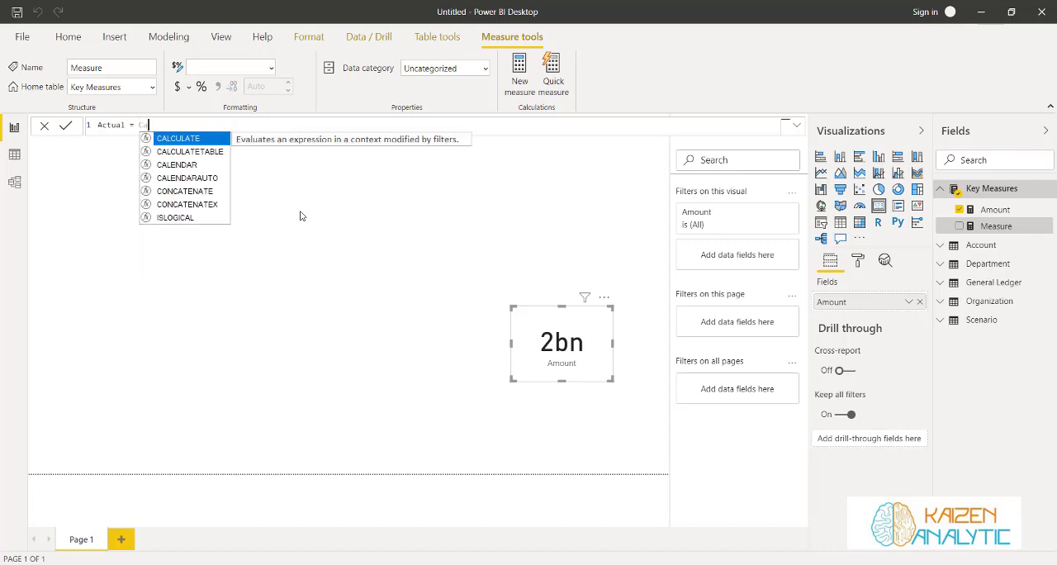
{"action": "key", "text": "BackSpace"}
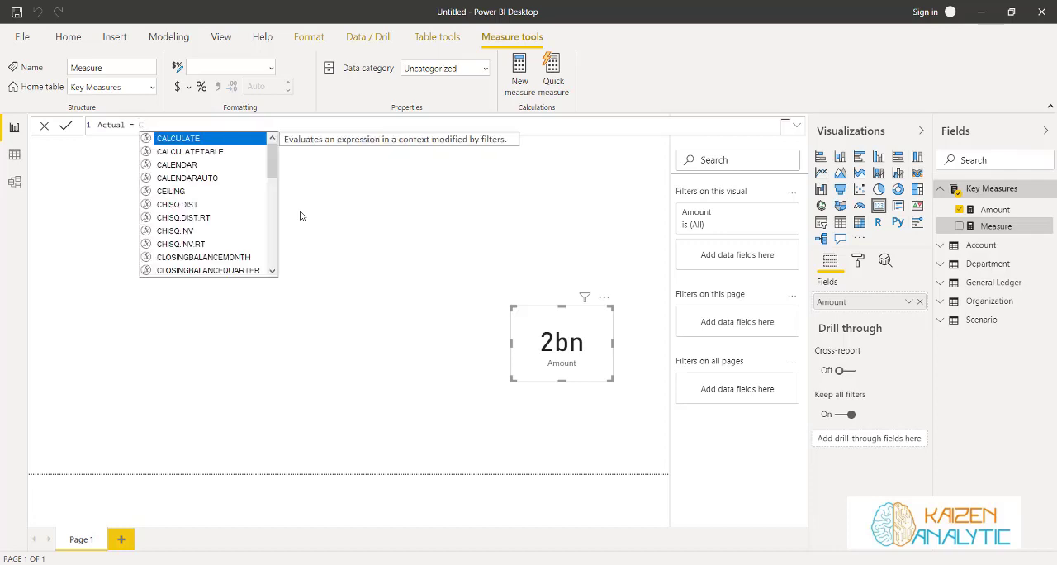
{"action": "key", "text": "Tab"}
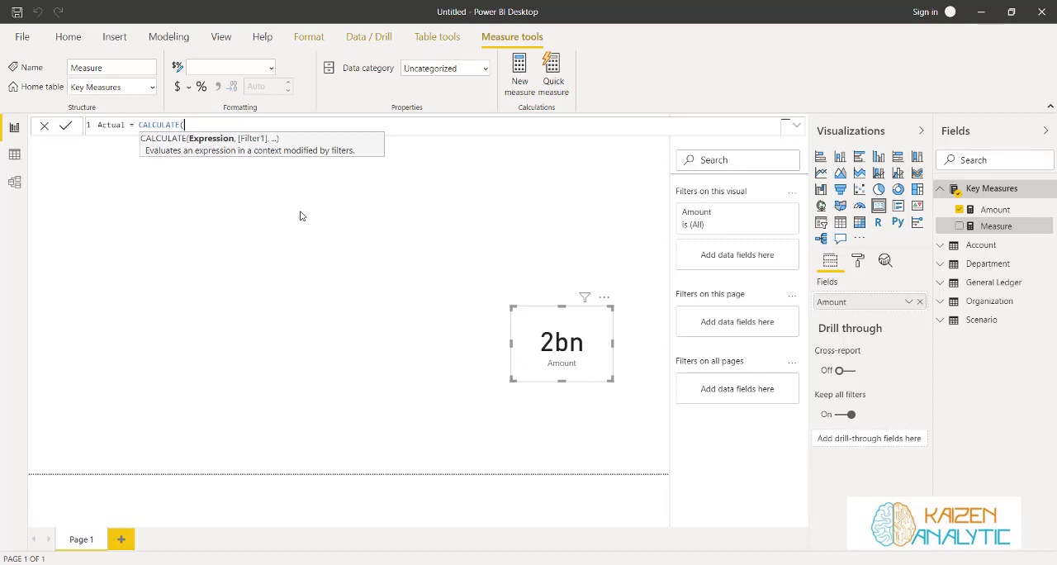
{"action": "type", "text": "amoun"}
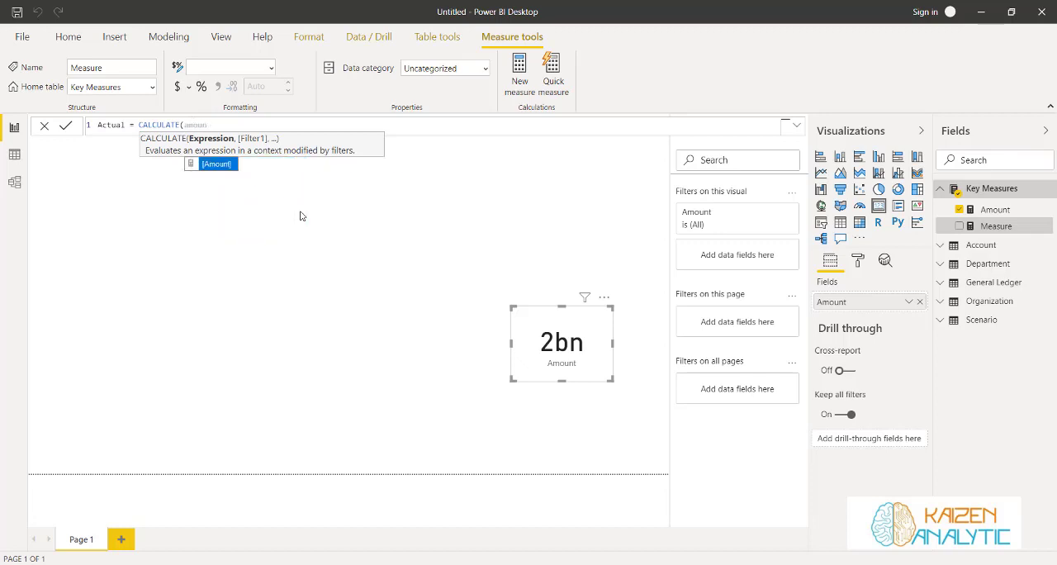
{"action": "key", "text": "Tab"}
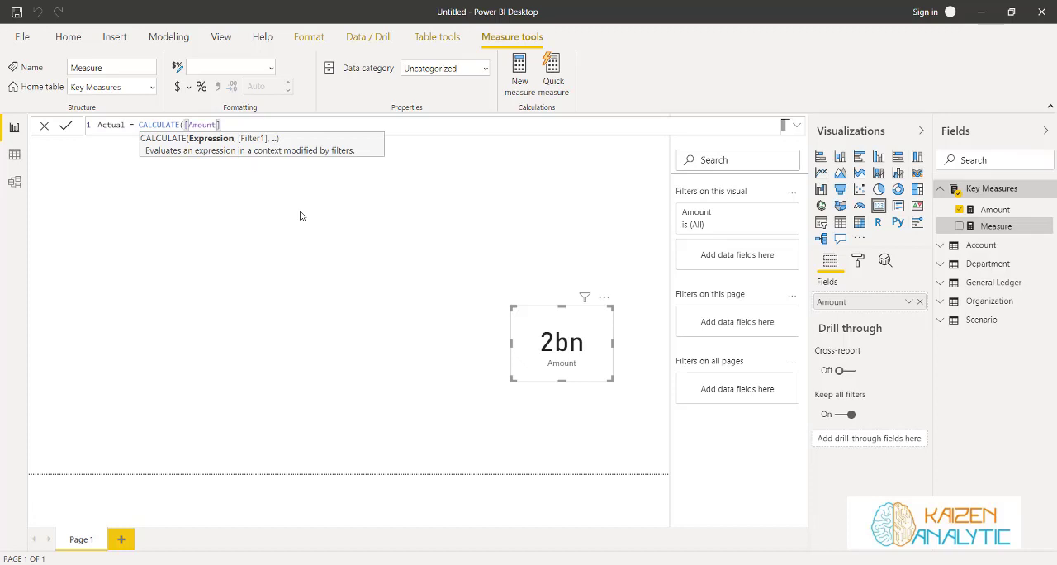
{"action": "type", "text": ","}
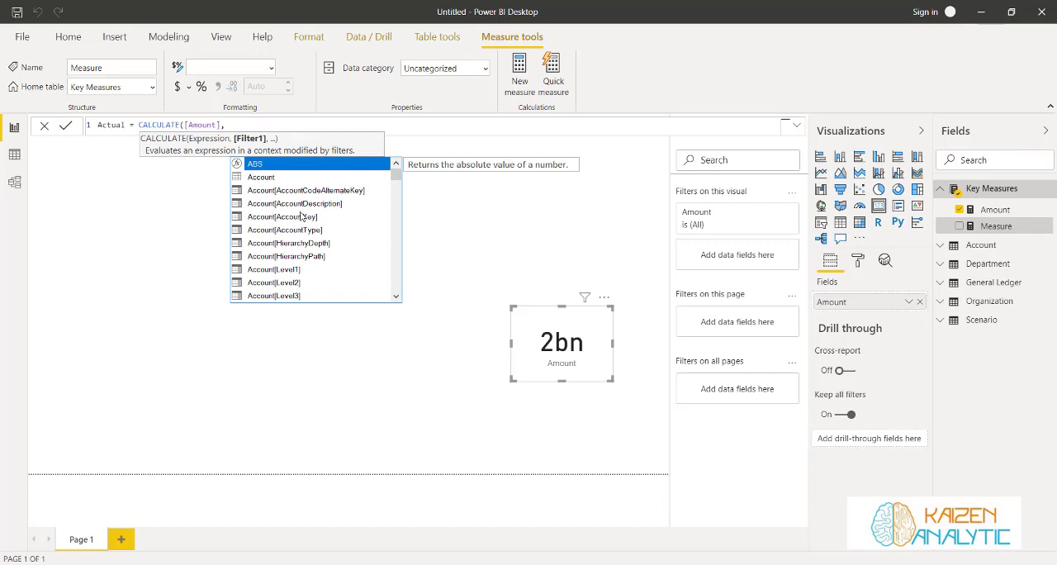
Switch to the finance dataset workbook in Excel and compare the Scenario sheet's keys and names with the General Ledger's ScenarioKey column
{"action": "key", "text": "Escape"}
{"action": "key", "text": "alt+Tab"}
{"action": "left_click", "coordinate": [349, 541]}
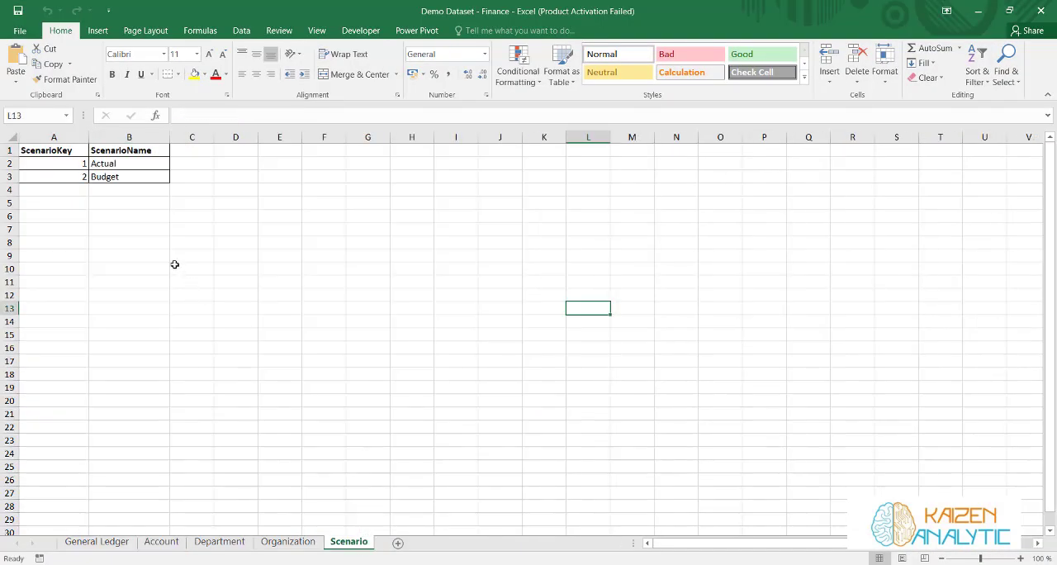
{"action": "left_click", "coordinate": [136, 166]}
{"action": "left_click", "coordinate": [134, 173]}
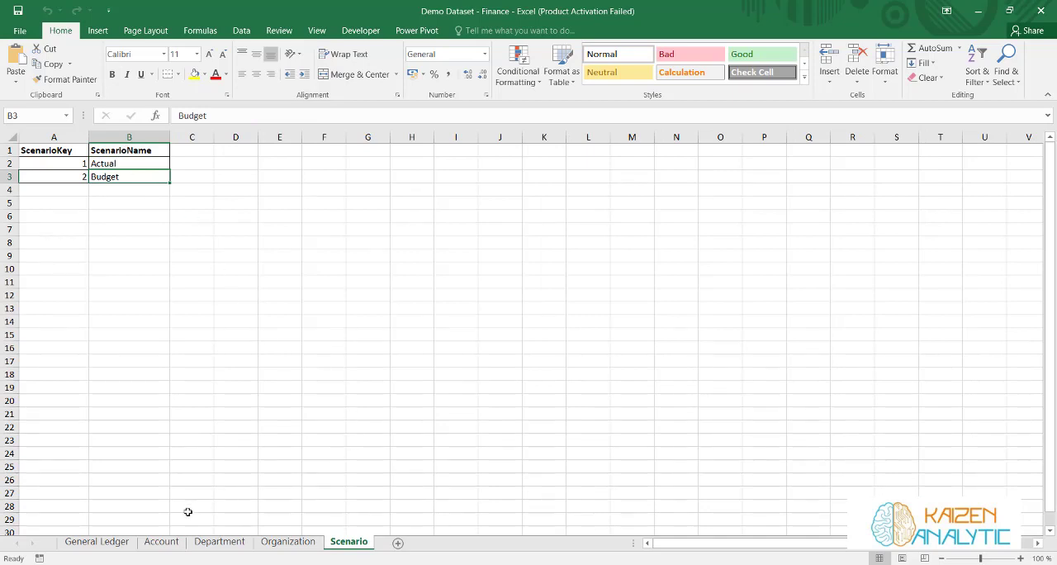
{"action": "left_click", "coordinate": [97, 541]}
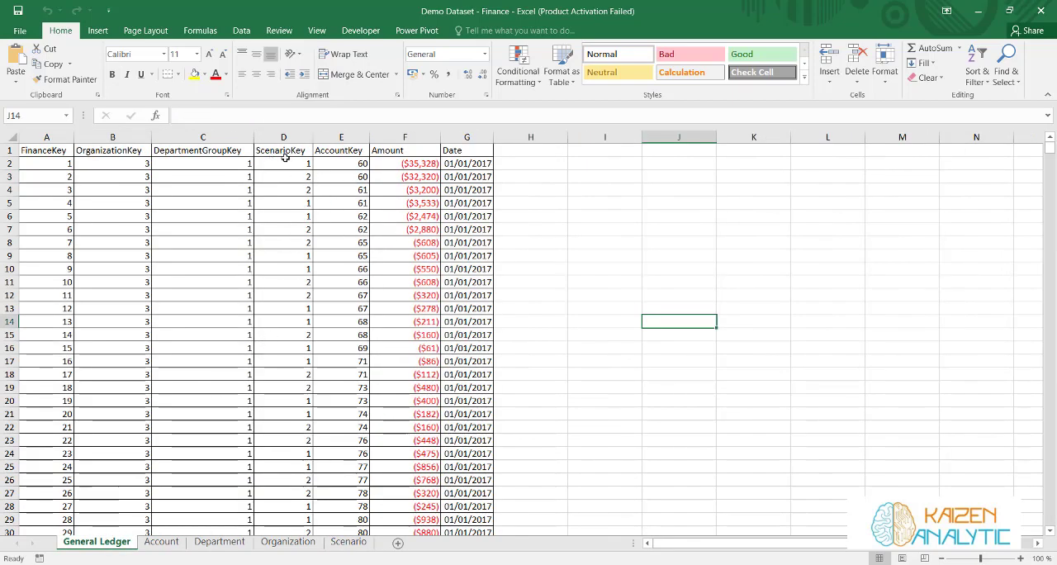
{"action": "left_click", "coordinate": [349, 540]}
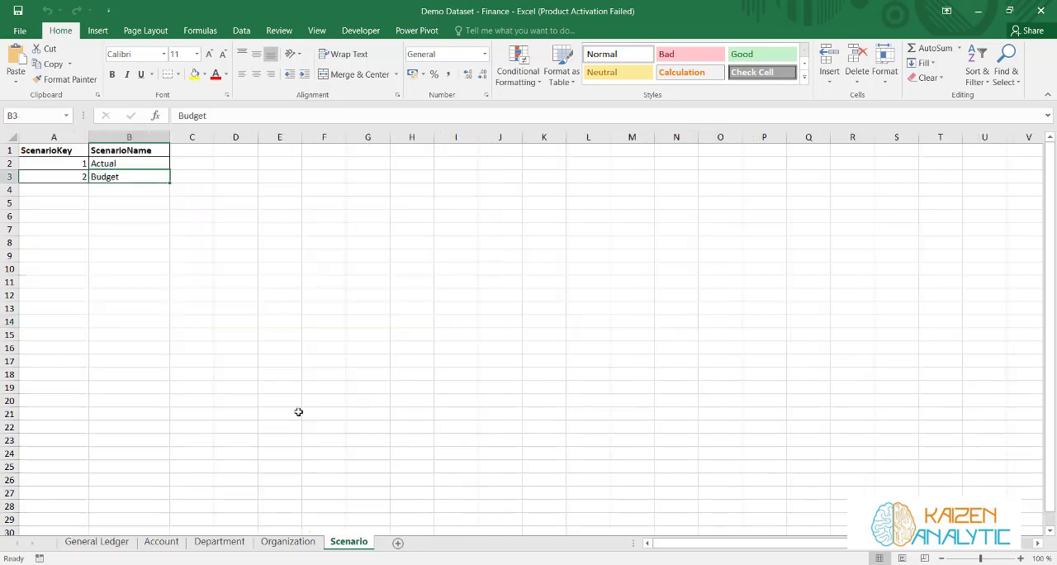
{"action": "left_click", "coordinate": [76, 151]}
{"action": "left_click", "coordinate": [66, 179]}
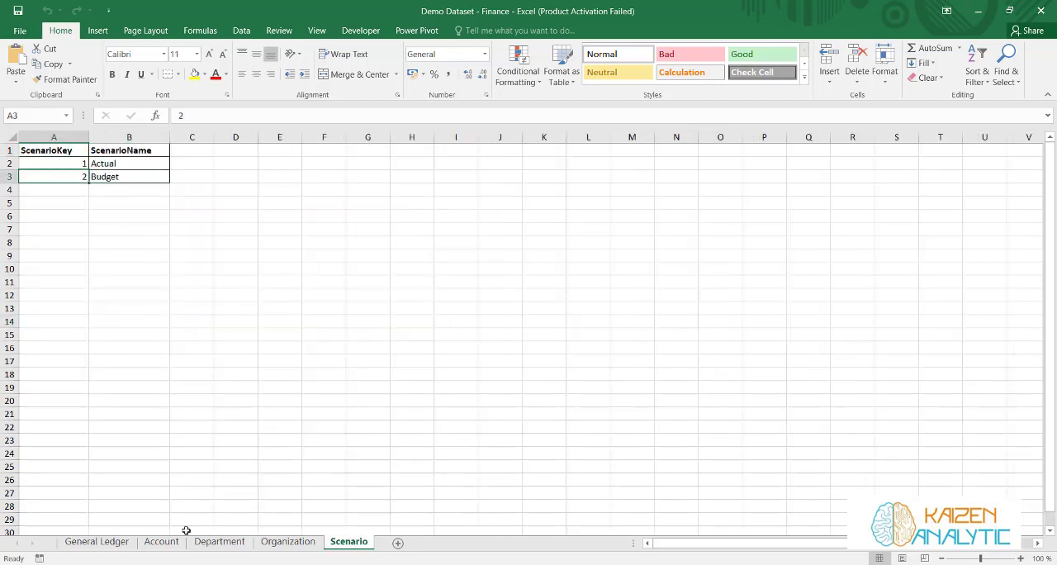
{"action": "left_click", "coordinate": [106, 542]}
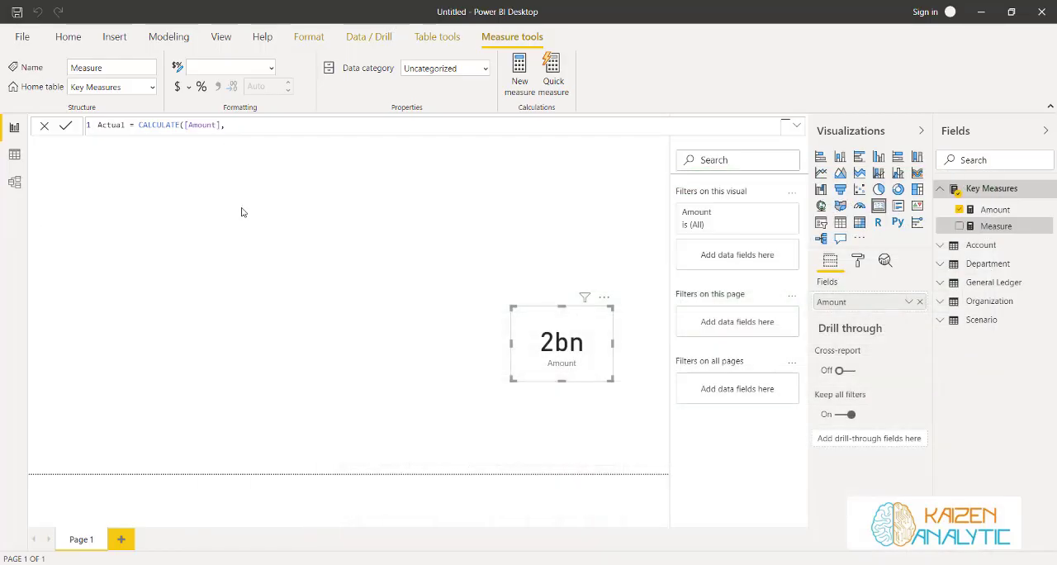
Complete the Actual measure with the filter Scenario[ScenarioName] = "Actual" and commit the formula
{"action": "type", "text": "s"}
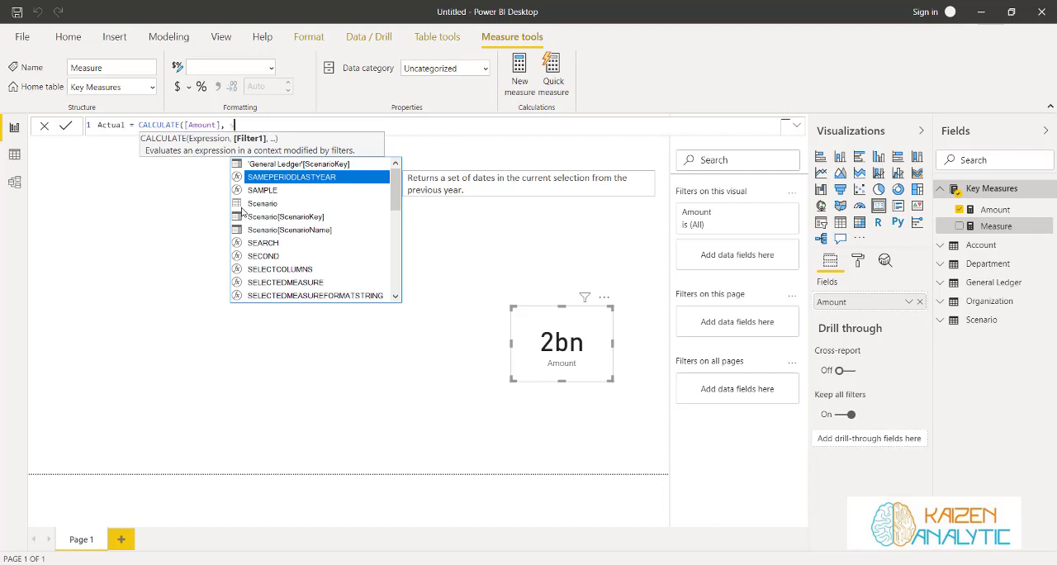
{"action": "type", "text": "cen"}
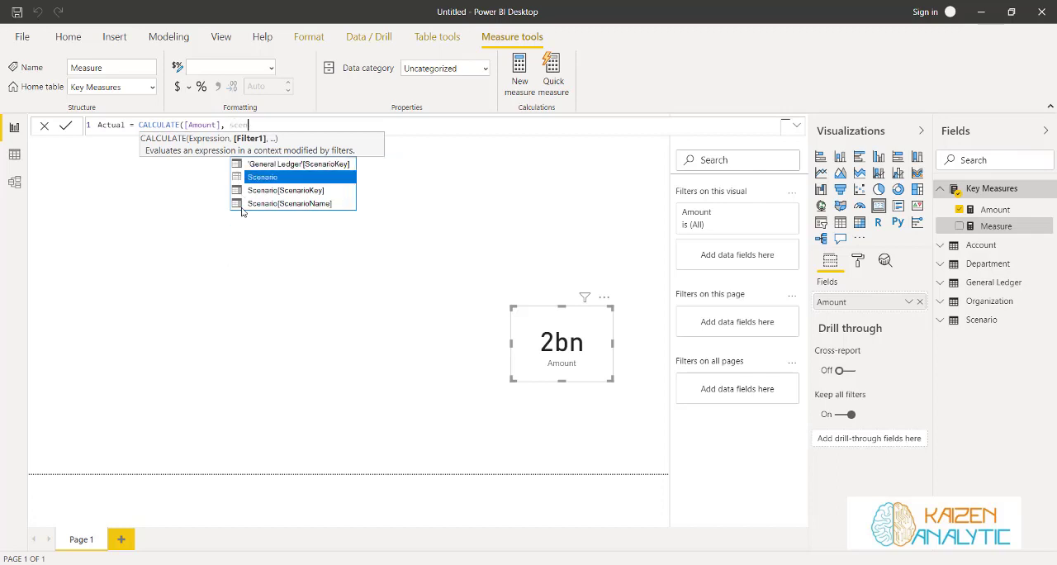
{"action": "key", "text": "Down"}
{"action": "key", "text": "Down"}
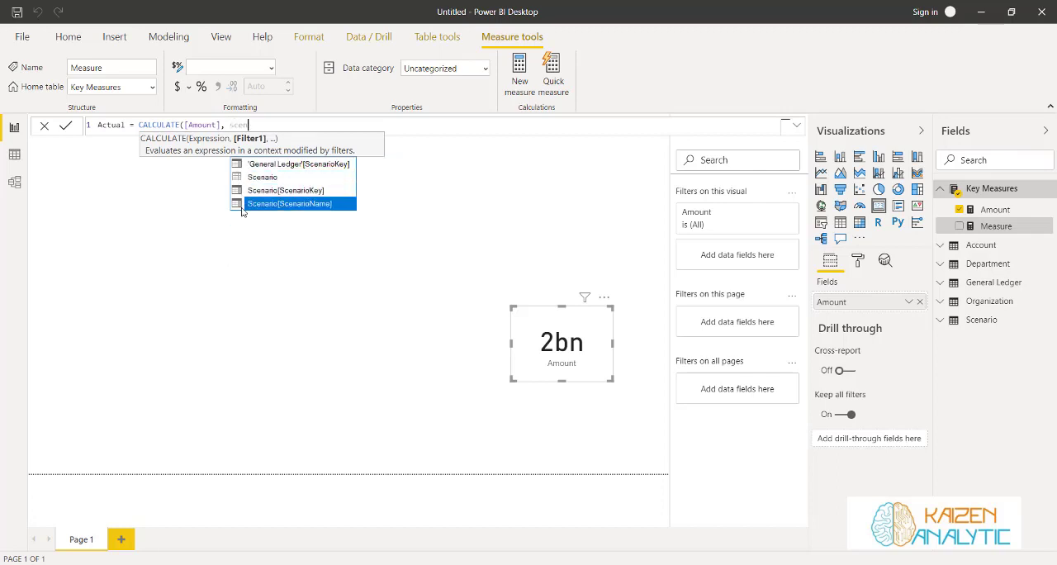
{"action": "key", "text": "Tab"}
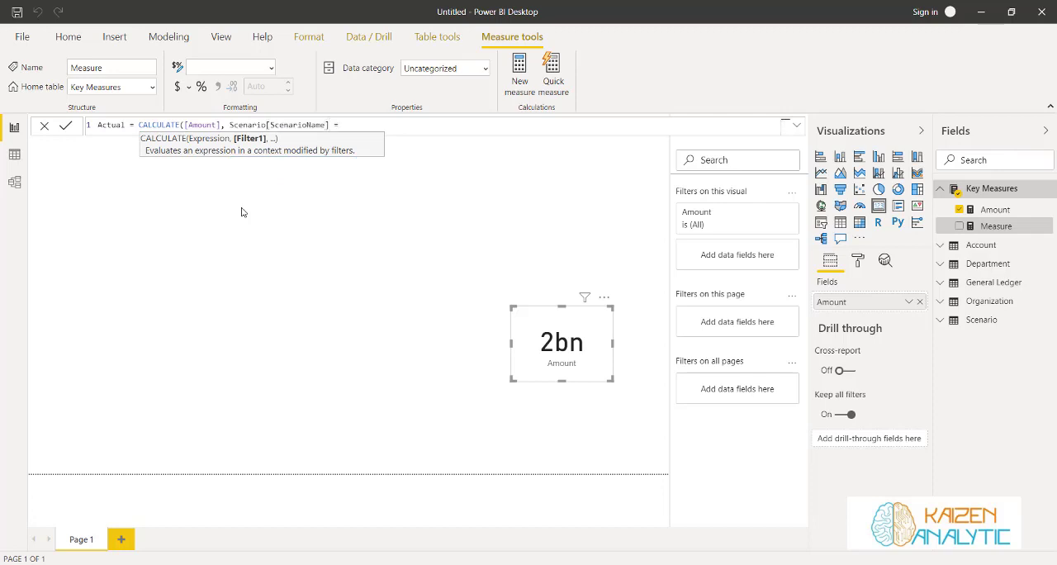
{"action": "type", "text": "= \"Actual"}
{"action": "type", "text": ")"}
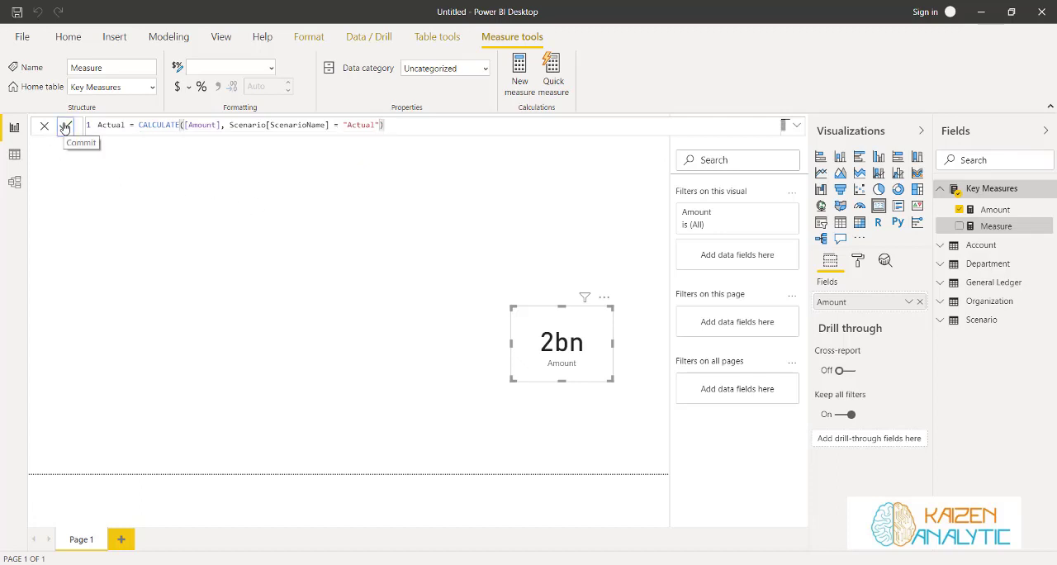
{"action": "key", "text": "Return"}
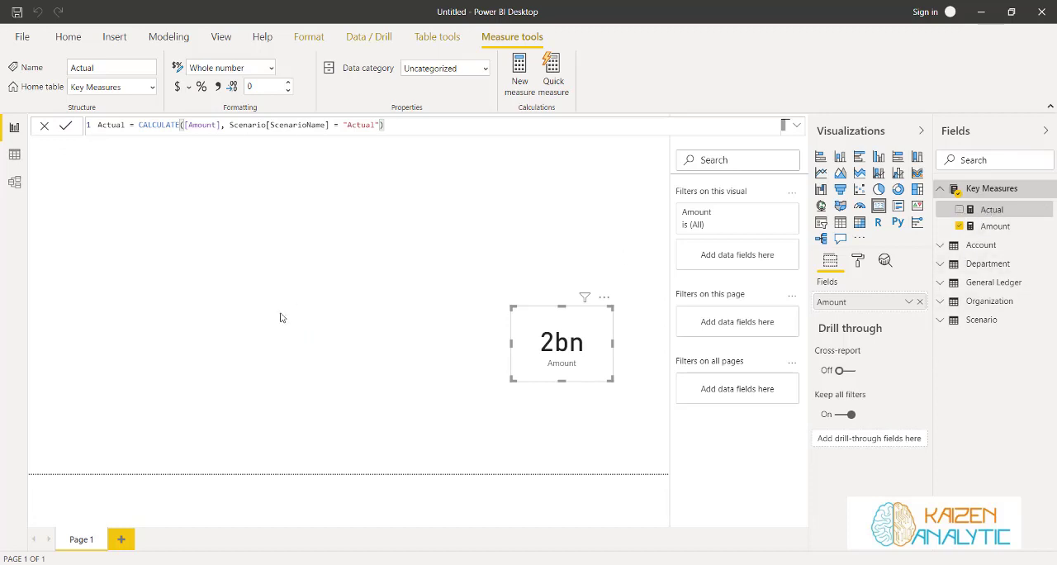
{"action": "left_click", "coordinate": [272, 333]}
{"action": "left_click_drag", "start_coordinate": [990, 211], "coordinate": [541, 272]}
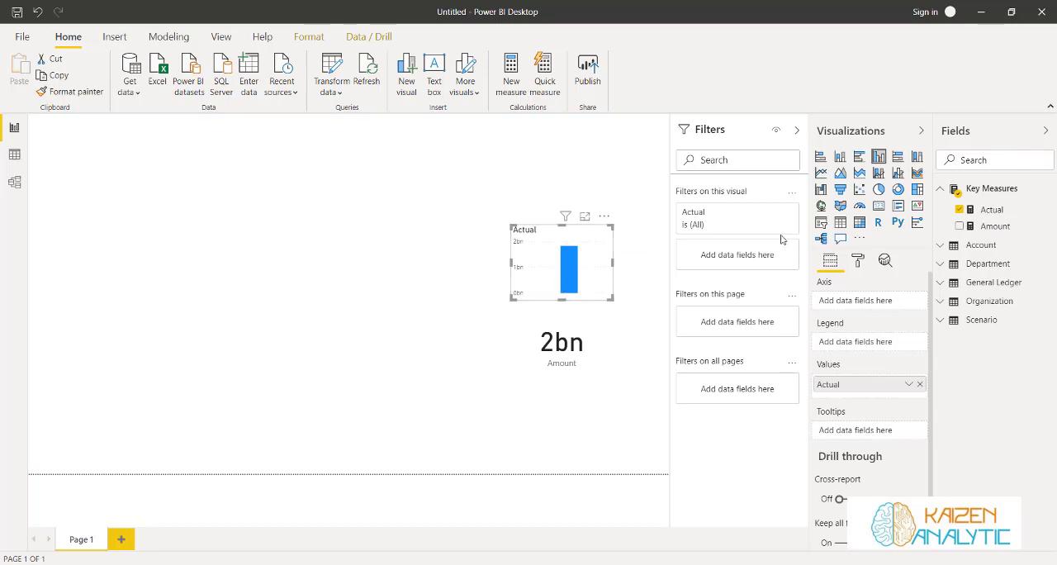
{"action": "left_click", "coordinate": [878, 207]}
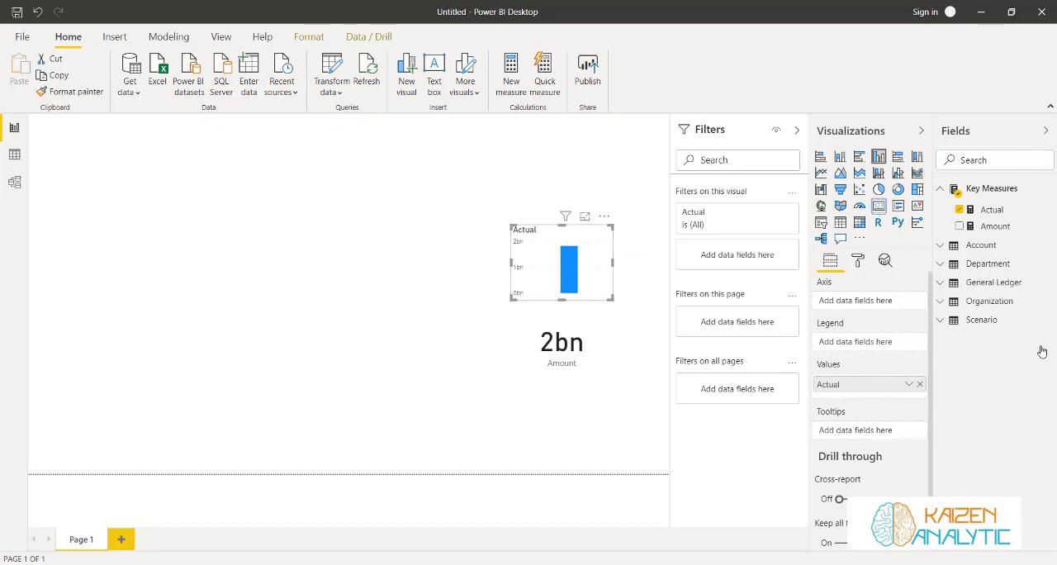
{"action": "left_click", "coordinate": [421, 315]}
{"action": "left_click", "coordinate": [602, 244]}
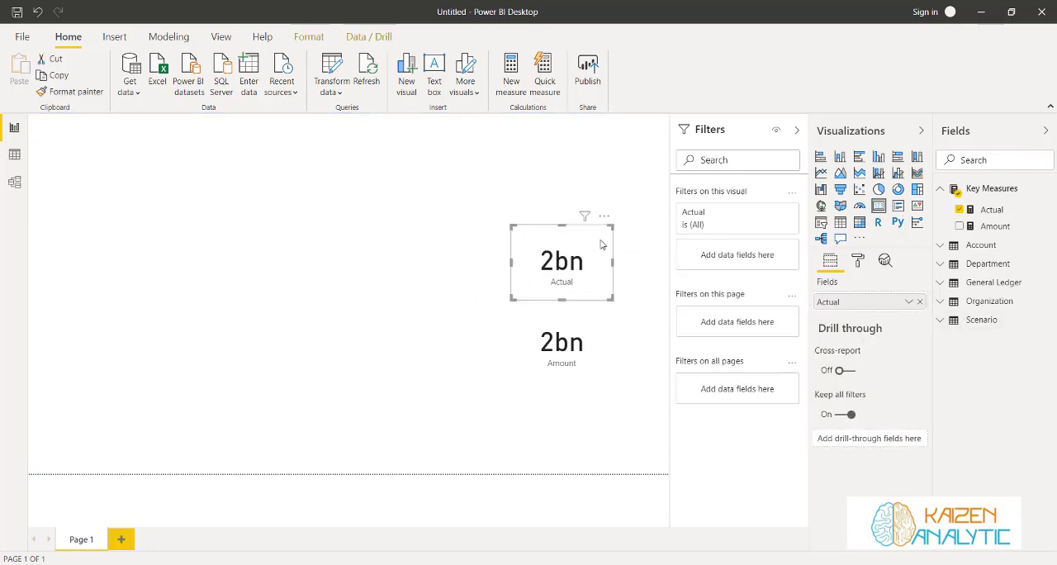
{"action": "key", "text": "Delete"}
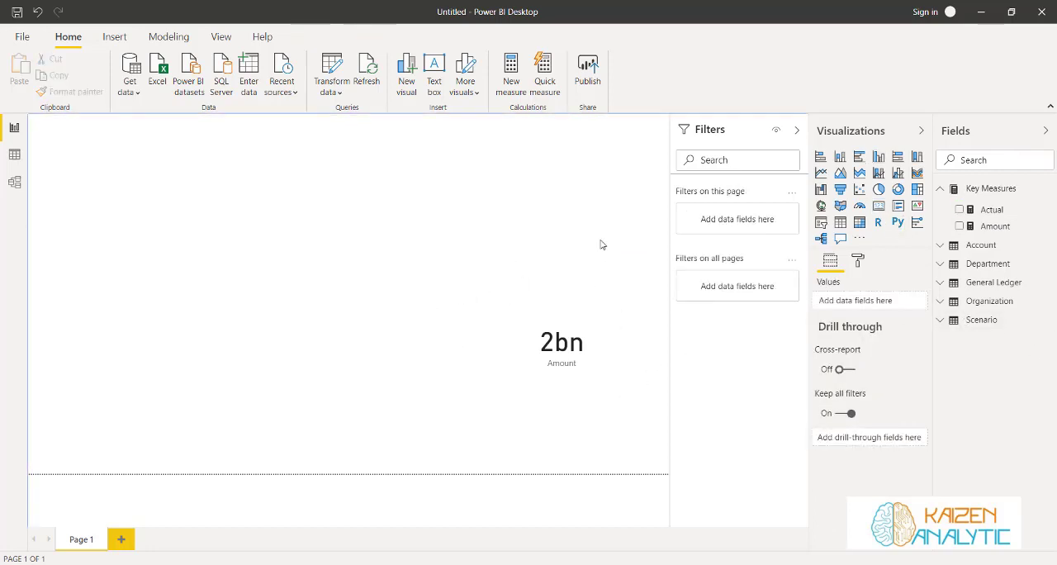
Insert a table visual on the report page, enlarge it, and add the General Ledger Date field to it
{"action": "left_click", "coordinate": [839, 222]}
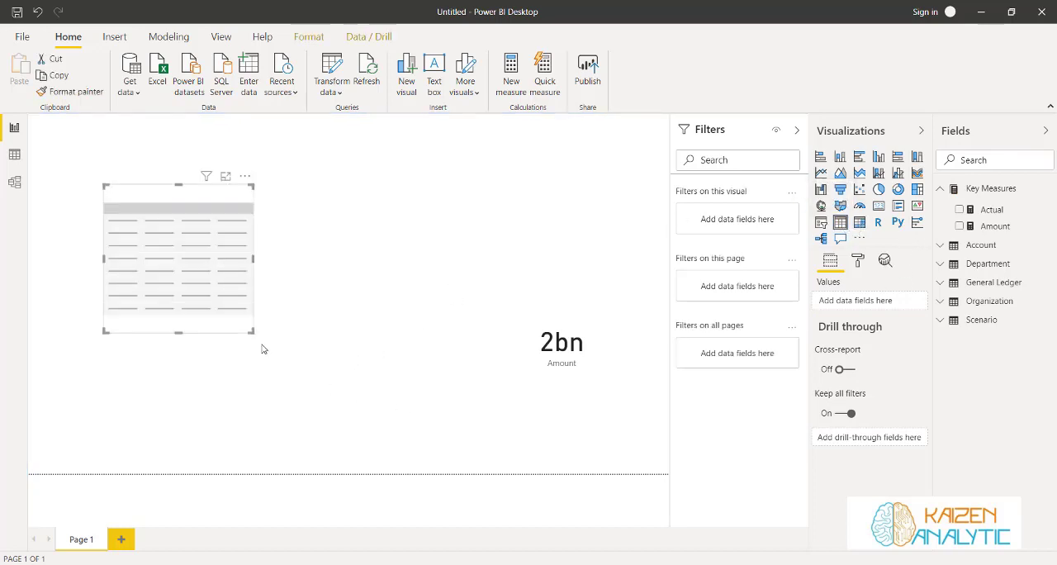
{"action": "left_click_drag", "start_coordinate": [253, 331], "coordinate": [408, 442]}
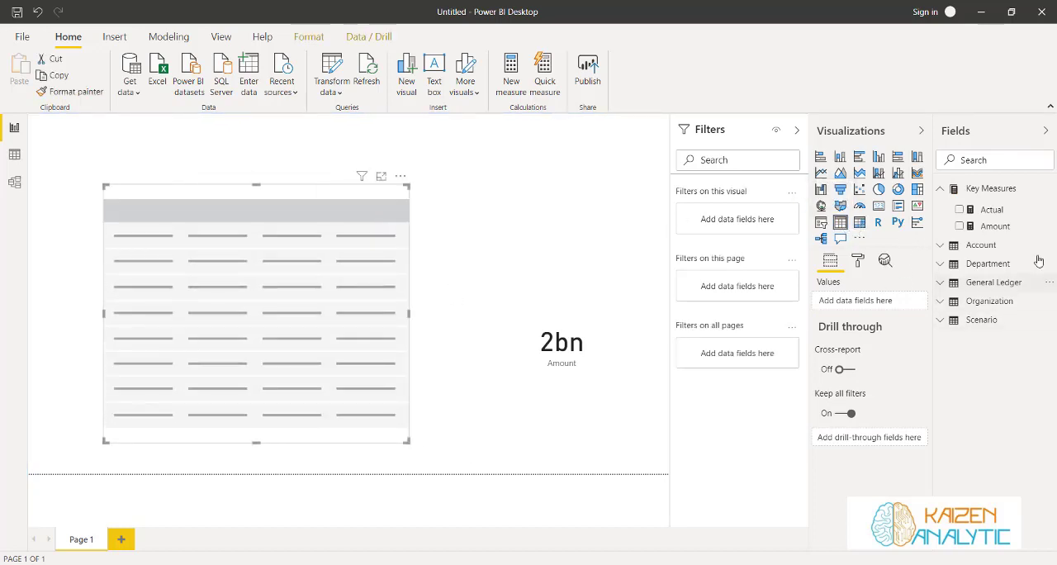
{"action": "left_click", "coordinate": [943, 283]}
{"action": "left_click", "coordinate": [943, 337]}
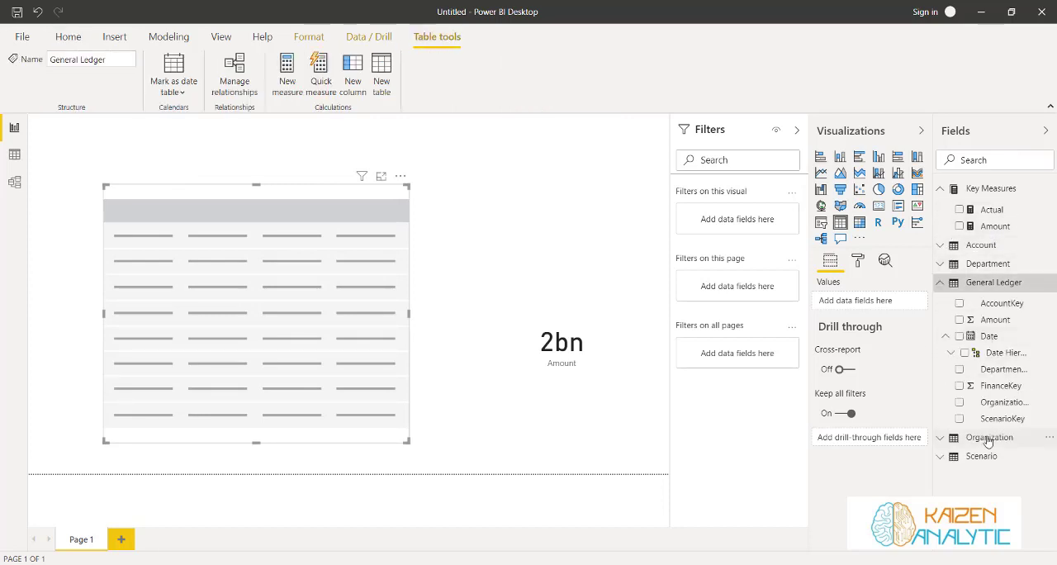
{"action": "left_click", "coordinate": [953, 354]}
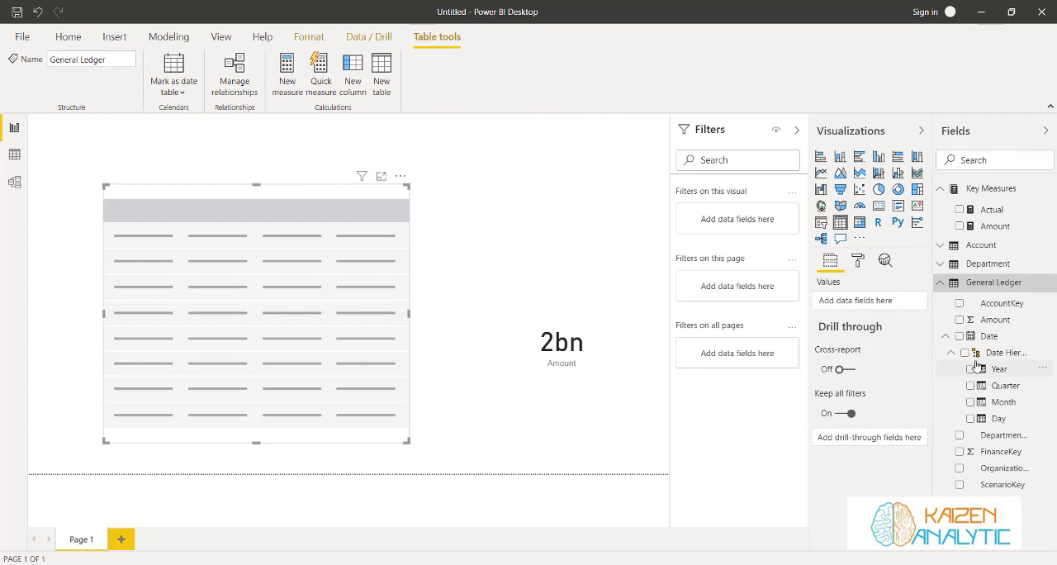
{"action": "left_click", "coordinate": [970, 419]}
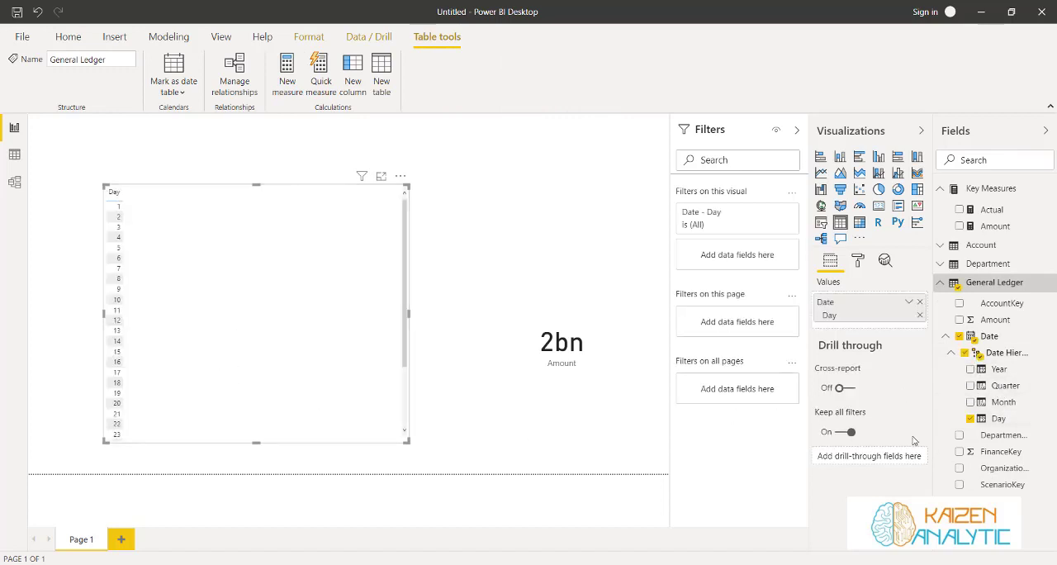
{"action": "left_click", "coordinate": [970, 419]}
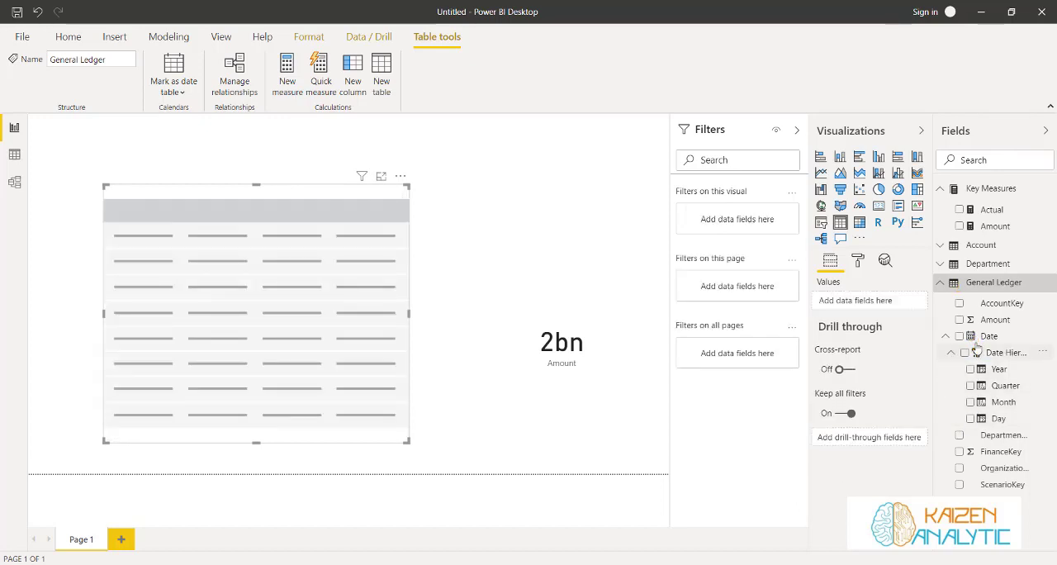
{"action": "left_click", "coordinate": [958, 336]}
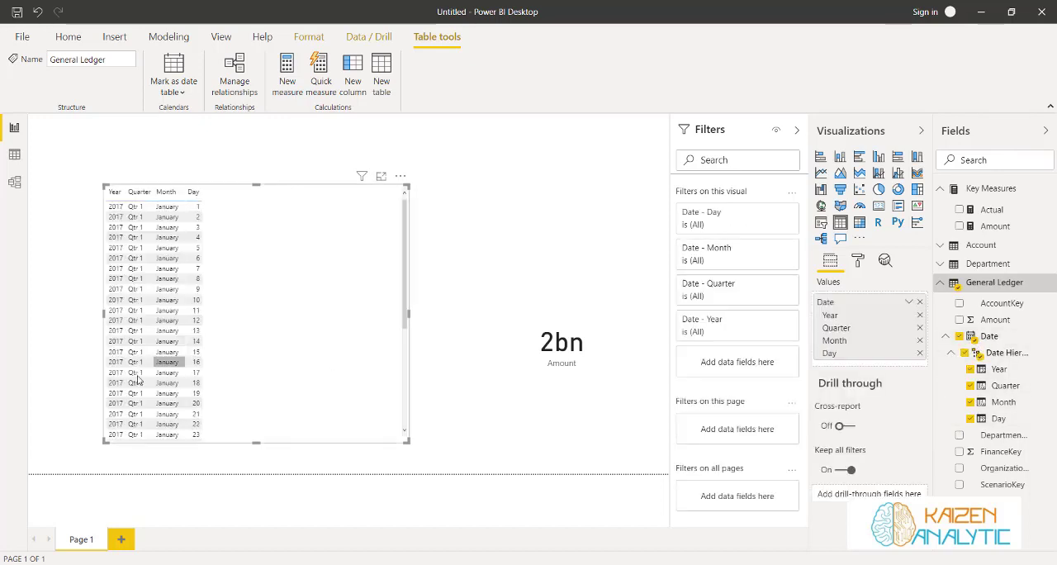
Remove the Month, Quarter and Year levels from the table visual and show the field as plain Date instead of the date hierarchy
{"action": "left_click", "coordinate": [920, 341]}
{"action": "left_click", "coordinate": [919, 328]}
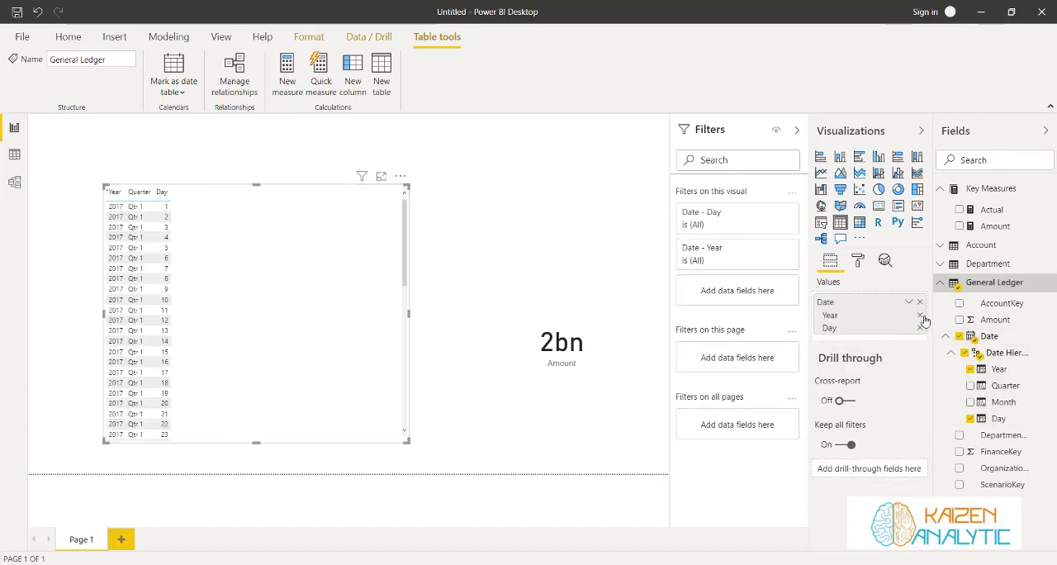
{"action": "left_click", "coordinate": [920, 315]}
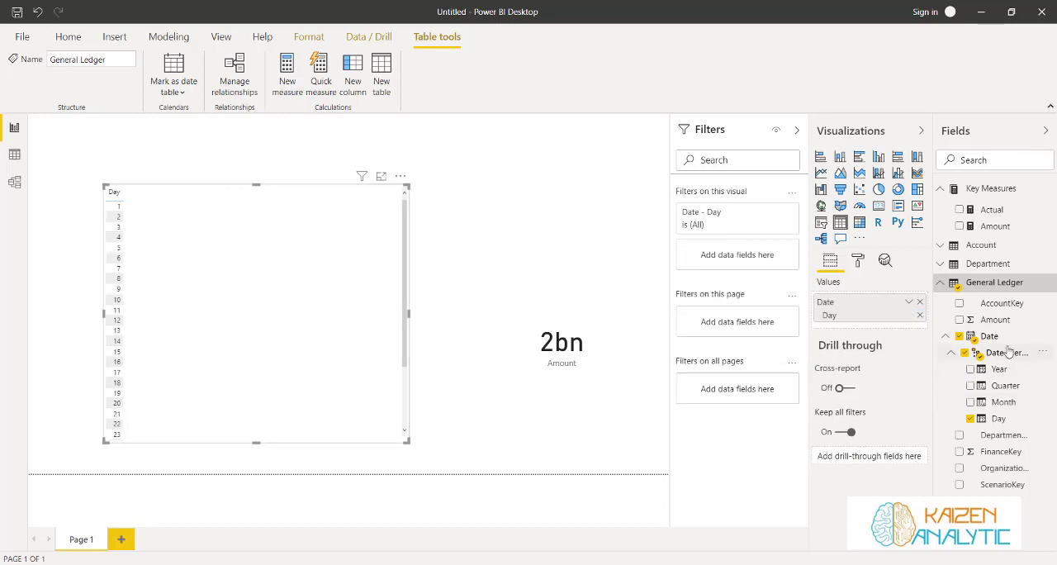
{"action": "left_click", "coordinate": [909, 303]}
{"action": "left_click", "coordinate": [929, 392]}
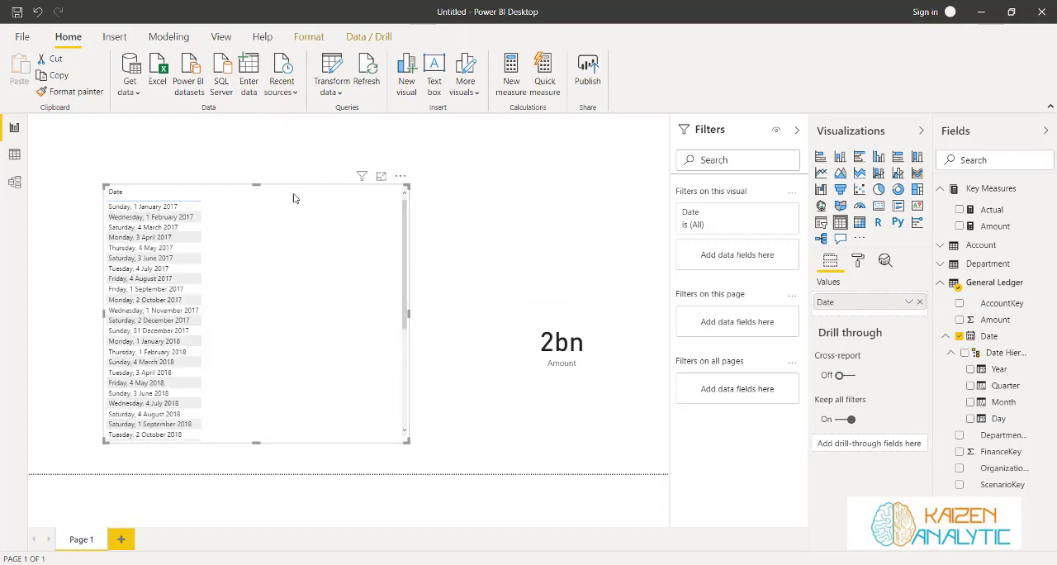
Set the General Ledger Date column's format to the day/month/year style *14/03/2001
{"action": "left_click", "coordinate": [998, 336]}
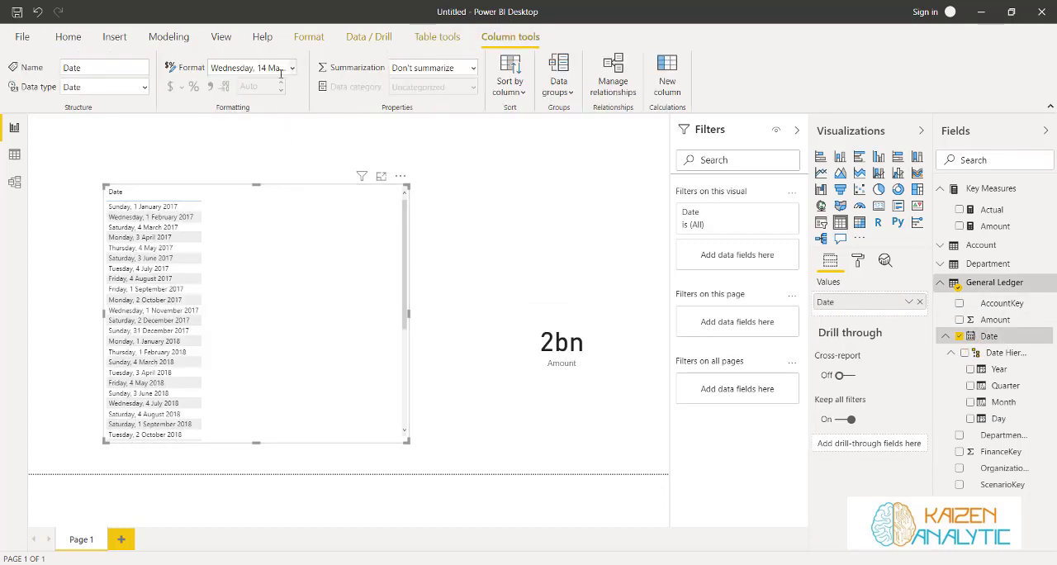
{"action": "left_click", "coordinate": [292, 68]}
{"action": "left_click", "coordinate": [265, 113]}
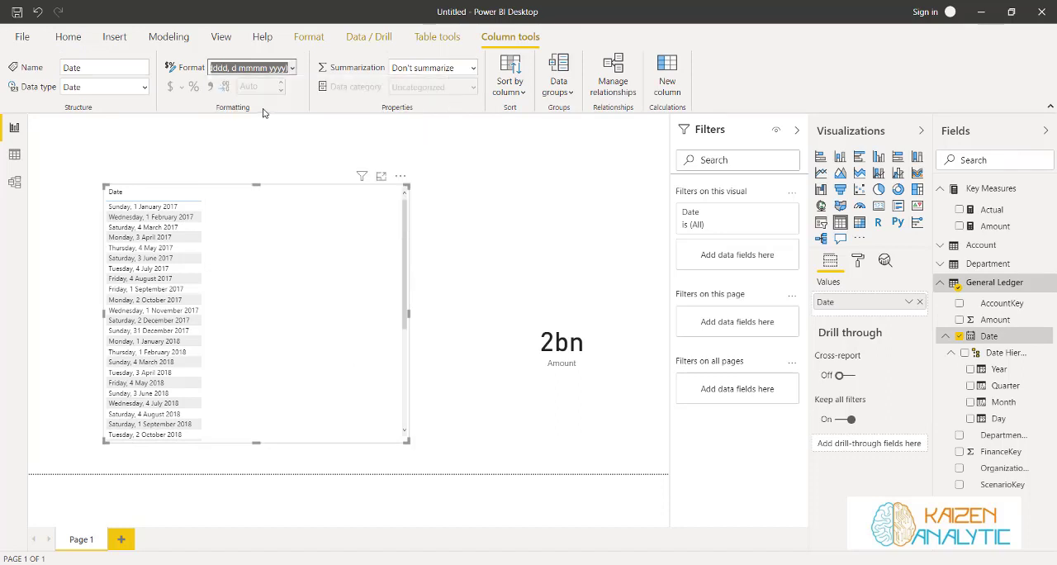
{"action": "key", "text": "Up"}
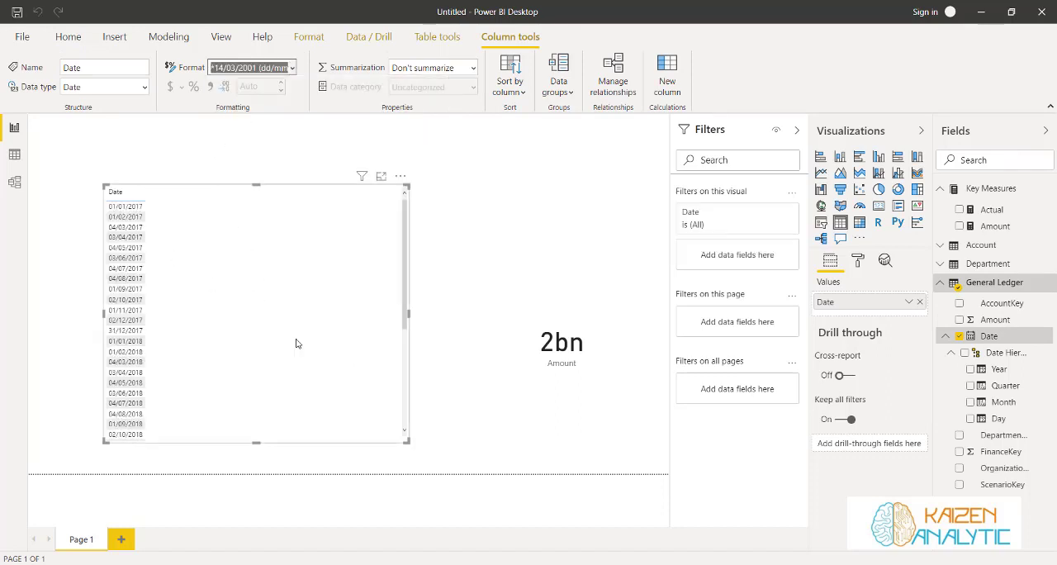
Add the Actual measure from Key Measures to the table visual beside the Date column
{"action": "left_click", "coordinate": [551, 318]}
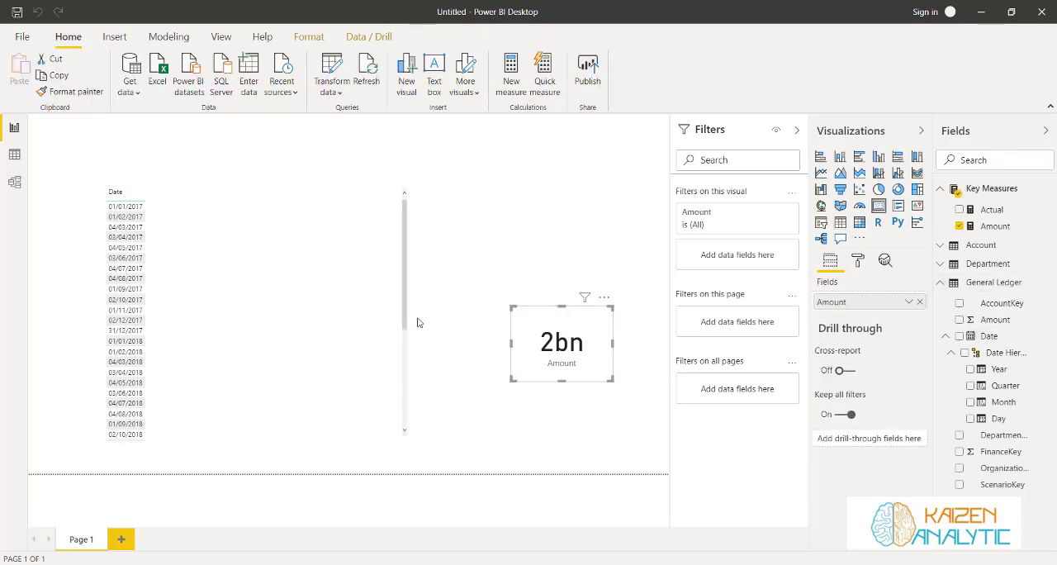
{"action": "left_click", "coordinate": [314, 275]}
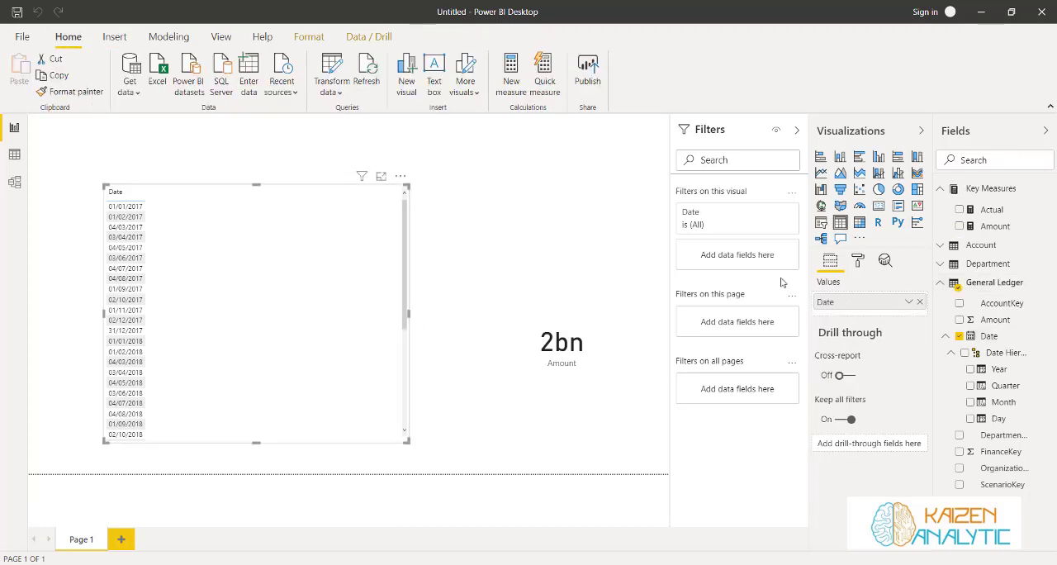
{"action": "left_click", "coordinate": [972, 211]}
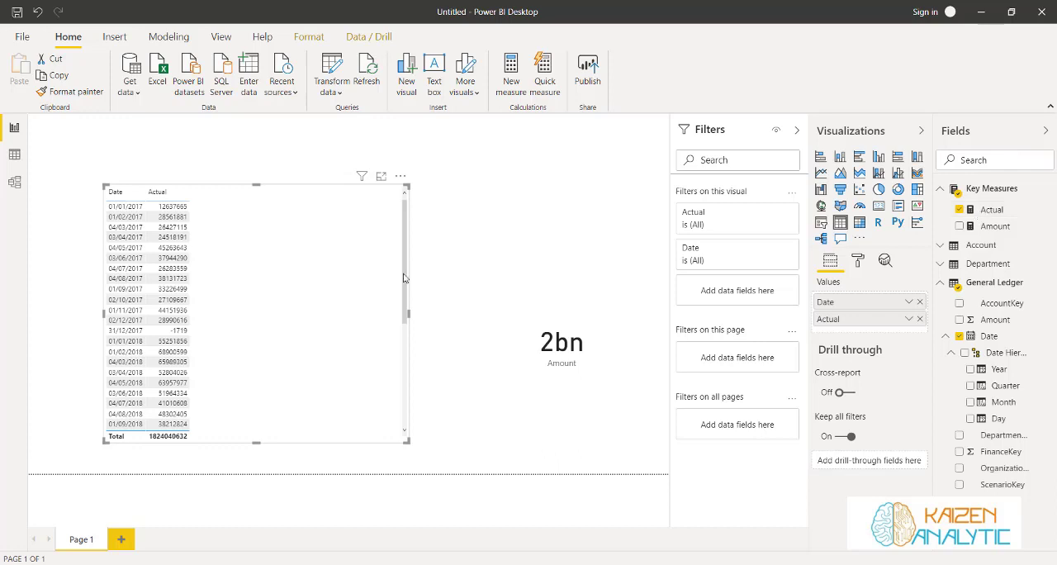
Insert a small slicer above the Amount card, showing the Quarter level of the General Ledger Date hierarchy
{"action": "left_click", "coordinate": [574, 283]}
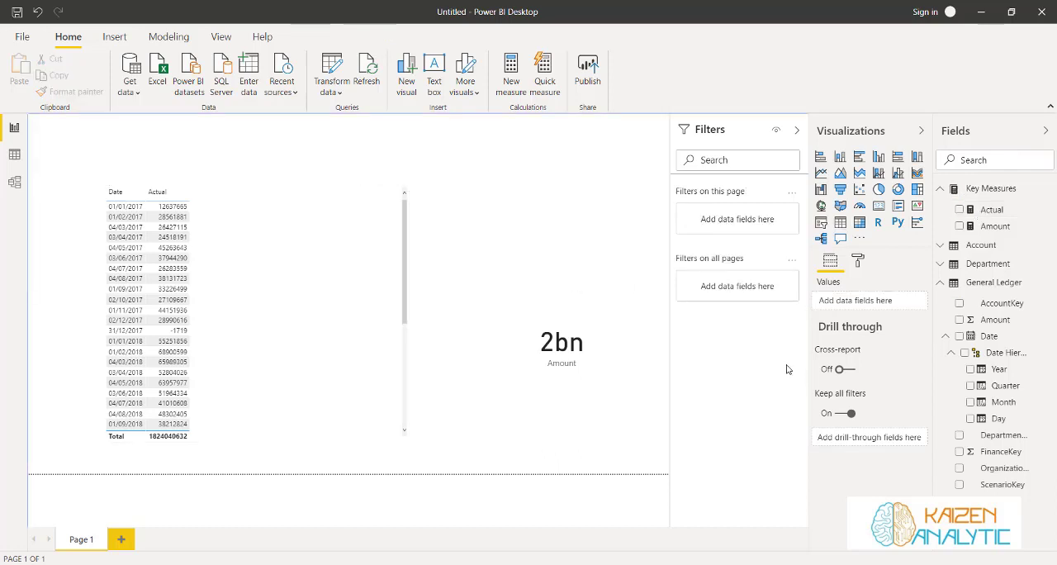
{"action": "left_click", "coordinate": [822, 223]}
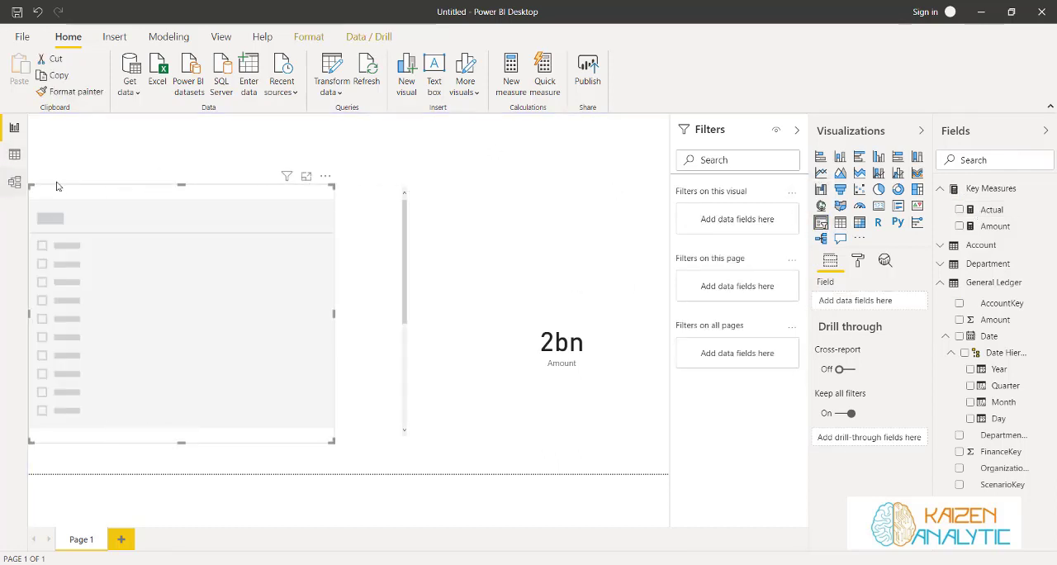
{"action": "left_click_drag", "start_coordinate": [81, 188], "coordinate": [521, 132]}
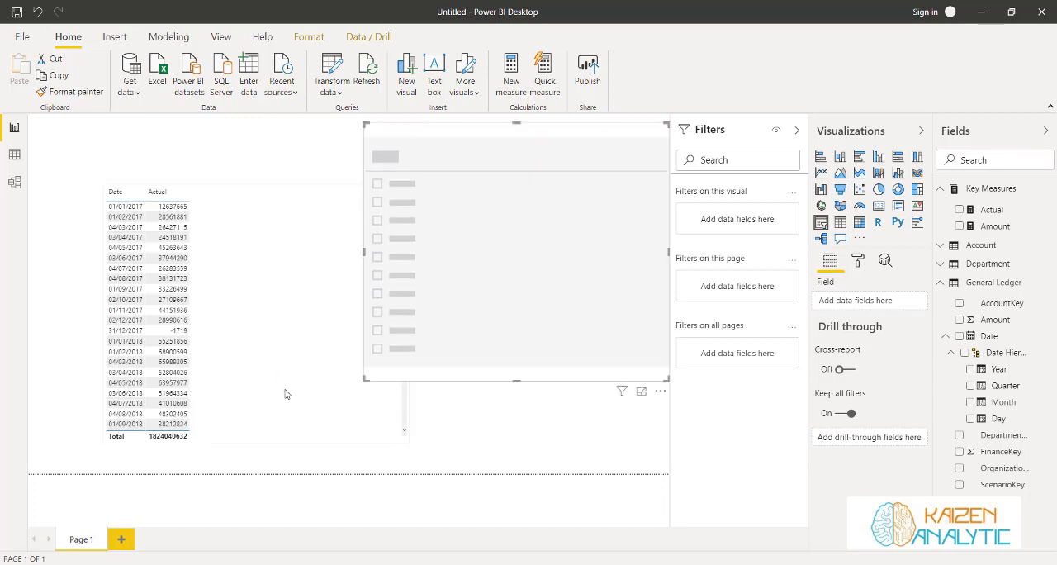
{"action": "left_click_drag", "start_coordinate": [361, 386], "coordinate": [486, 217]}
{"action": "left_click_drag", "start_coordinate": [522, 130], "coordinate": [500, 134]}
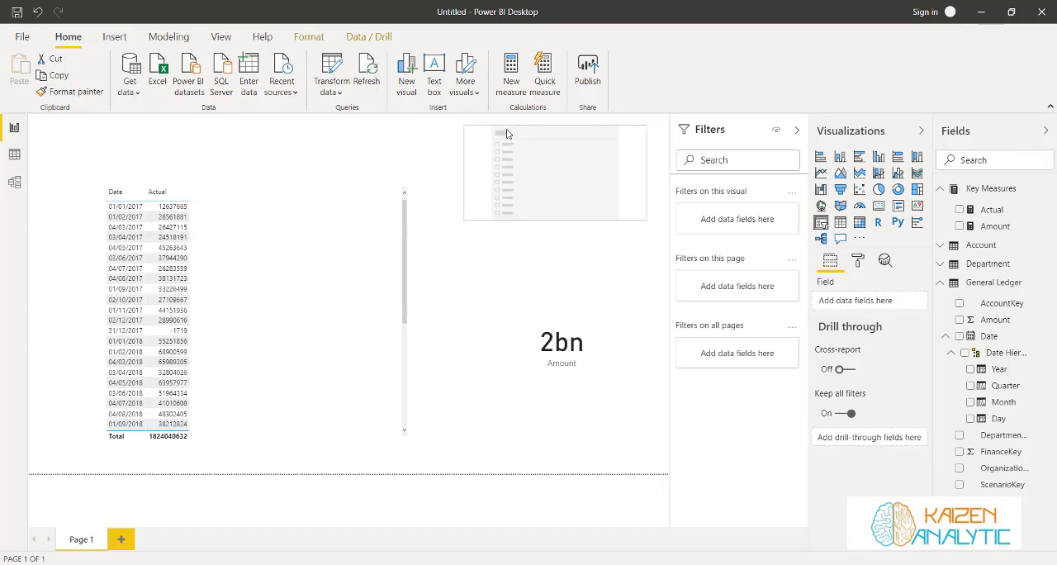
{"action": "left_click", "coordinate": [970, 385]}
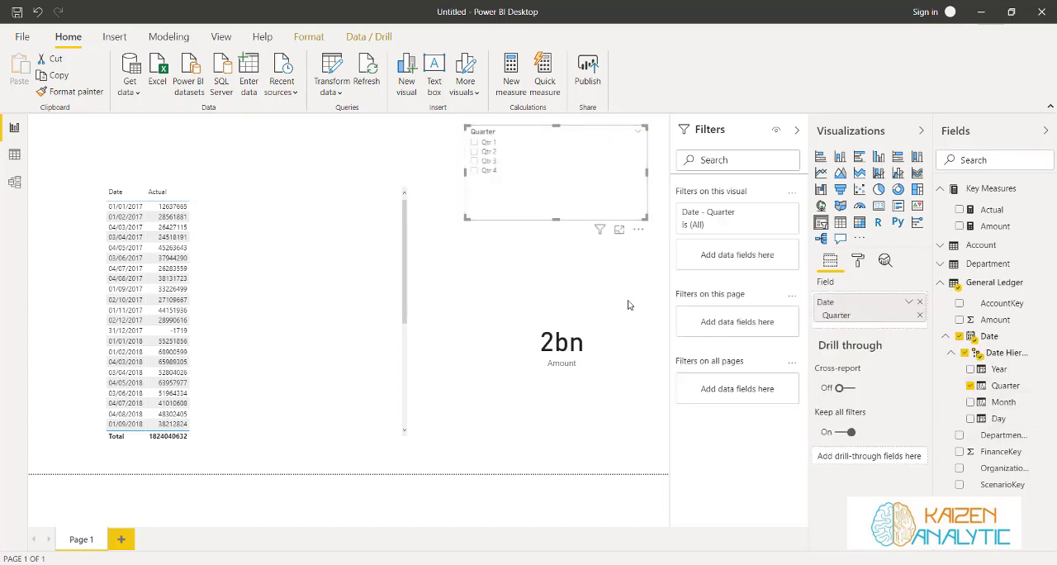
Set the Quarter slicer's orientation to Horizontal and reduce its height to a single row of buttons
{"action": "left_click", "coordinate": [859, 261]}
{"action": "left_click", "coordinate": [839, 310]}
{"action": "scroll", "coordinate": [881, 398], "scroll_direction": "down", "scroll_amount": 2}
{"action": "left_click", "coordinate": [897, 372]}
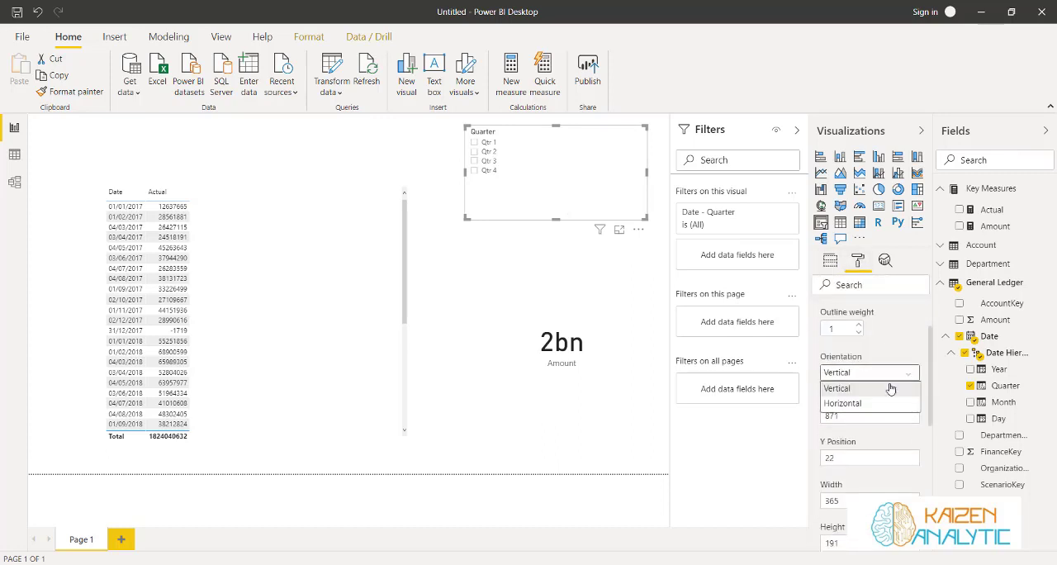
{"action": "left_click", "coordinate": [867, 403]}
{"action": "left_click_drag", "start_coordinate": [555, 219], "coordinate": [561, 158]}
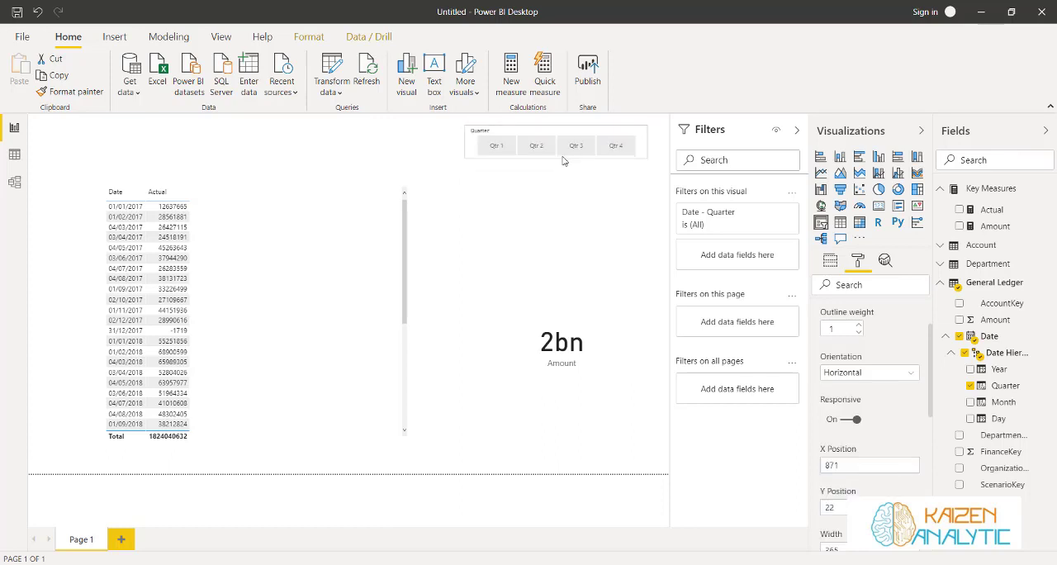
Filter the report by each quarter from Qtr 1 to Qtr 4 in turn, then return to Qtr 1 to check the visuals
{"action": "left_click", "coordinate": [494, 145]}
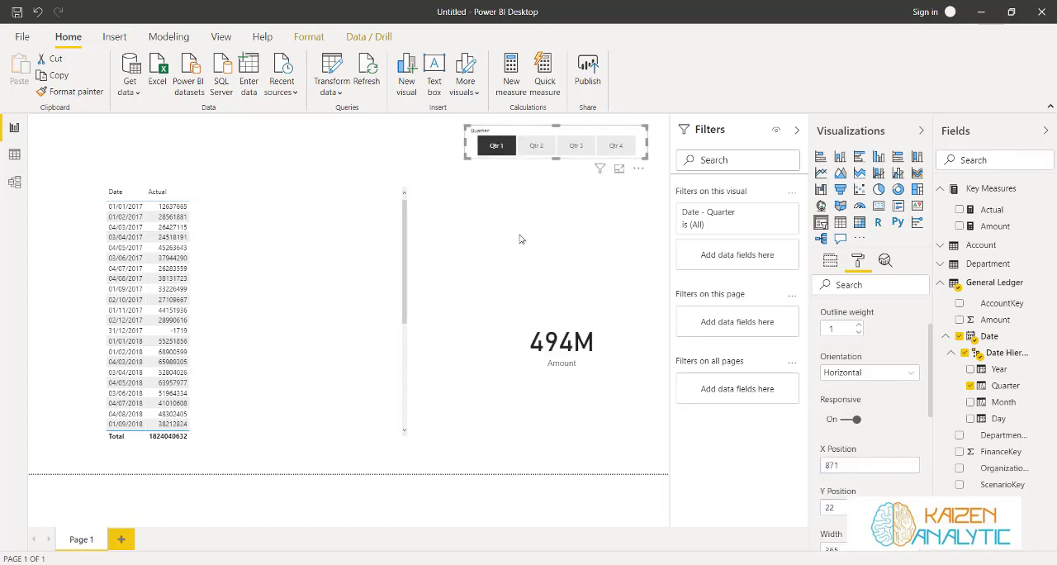
{"action": "left_click", "coordinate": [535, 145]}
{"action": "left_click", "coordinate": [576, 145]}
{"action": "left_click", "coordinate": [613, 145]}
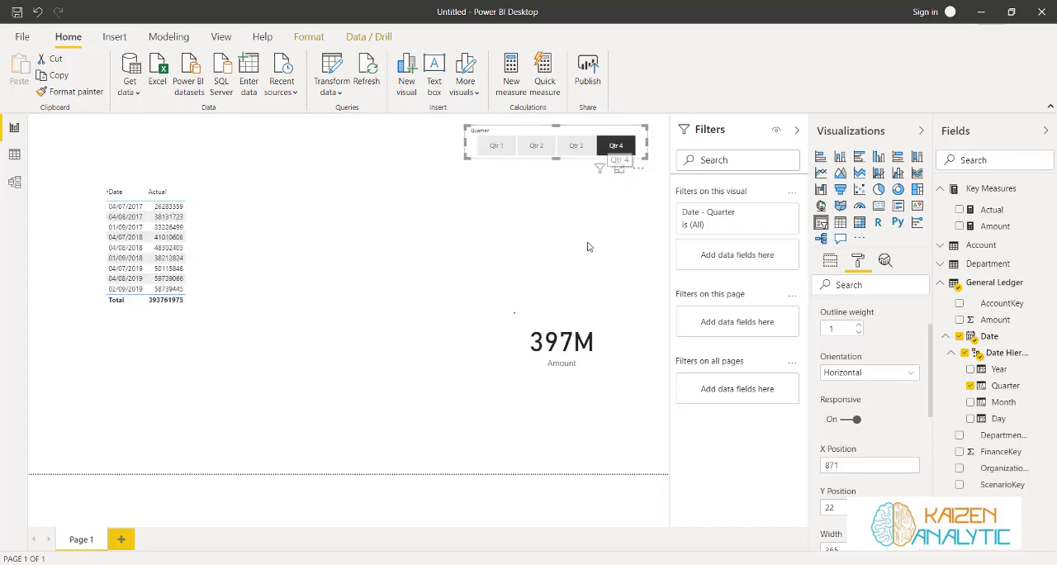
{"action": "left_click", "coordinate": [495, 145]}
{"action": "left_click", "coordinate": [472, 221]}
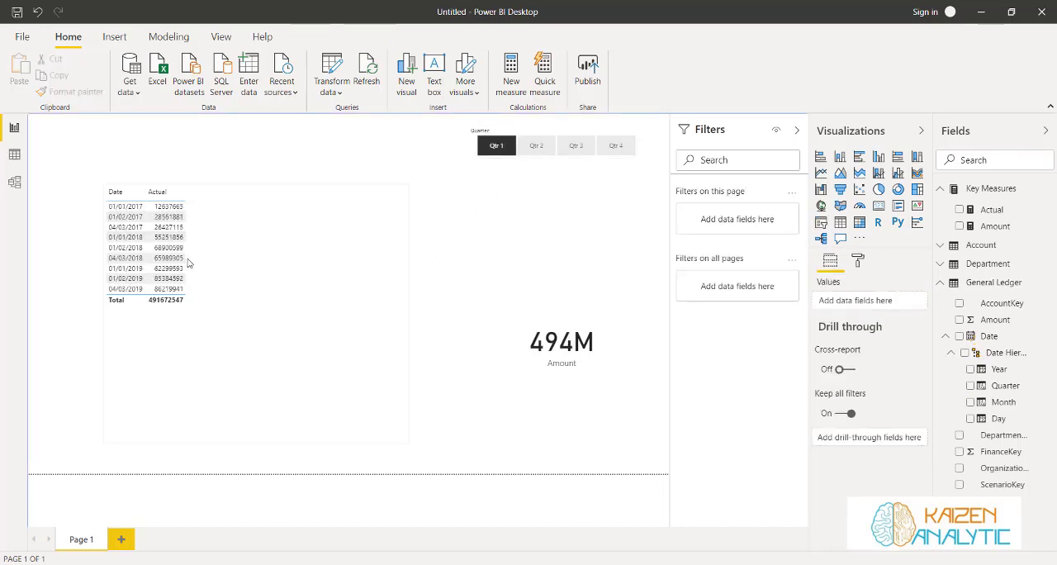
Resize the Date and Actual table visual to be narrower and slightly taller
{"action": "left_click", "coordinate": [380, 224]}
{"action": "left_click_drag", "start_coordinate": [407, 187], "coordinate": [379, 178]}
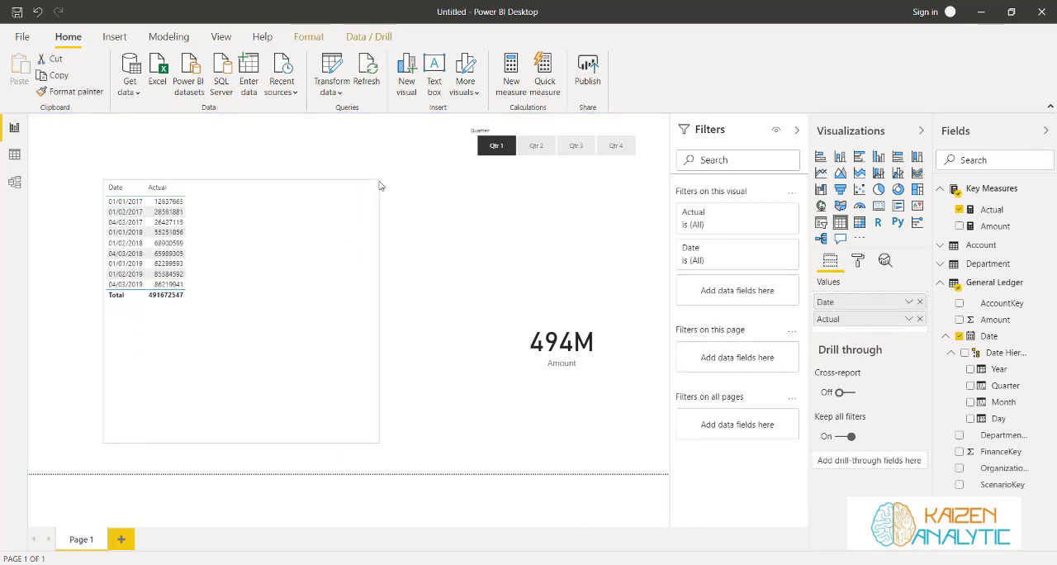
{"action": "left_click", "coordinate": [551, 200]}
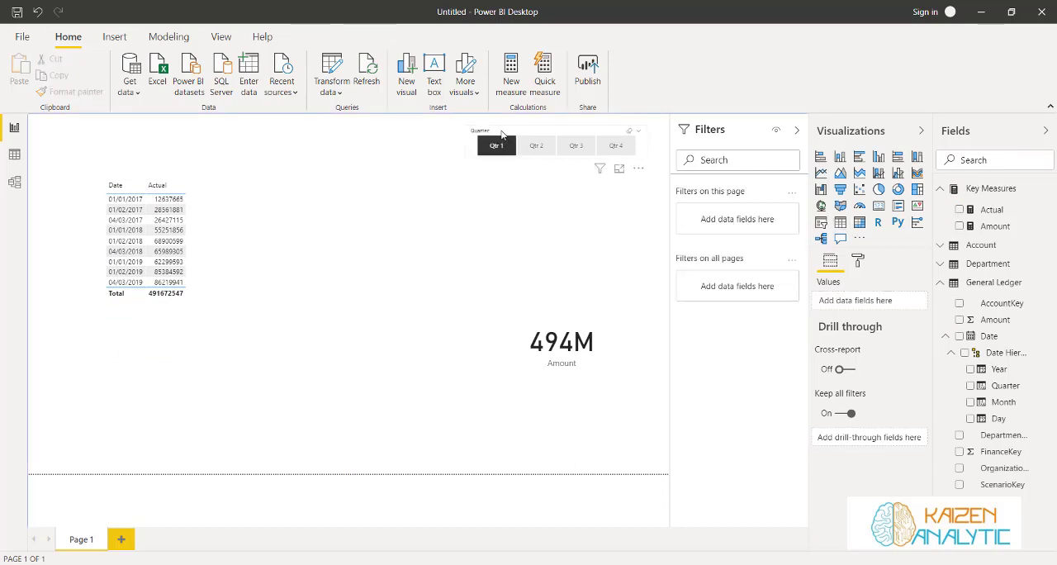
Duplicate the Quarter slicer, place the copy level beside the original, and replace its Quarter field with Year
{"action": "left_click", "coordinate": [501, 135]}
{"action": "left_click_drag", "start_coordinate": [501, 135], "coordinate": [309, 134]}
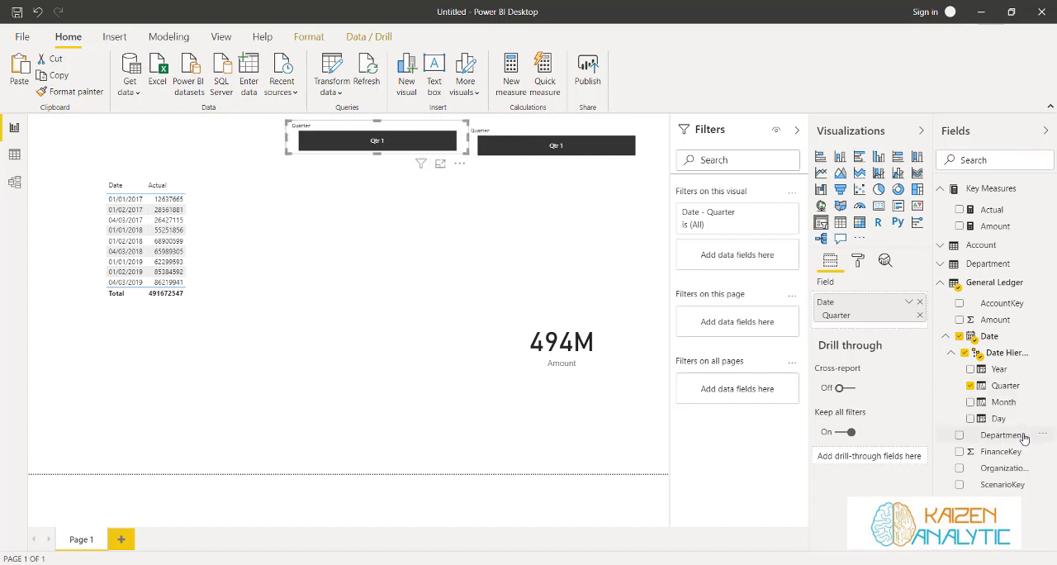
{"action": "left_click_drag", "start_coordinate": [982, 370], "coordinate": [863, 321]}
{"action": "left_click", "coordinate": [920, 302]}
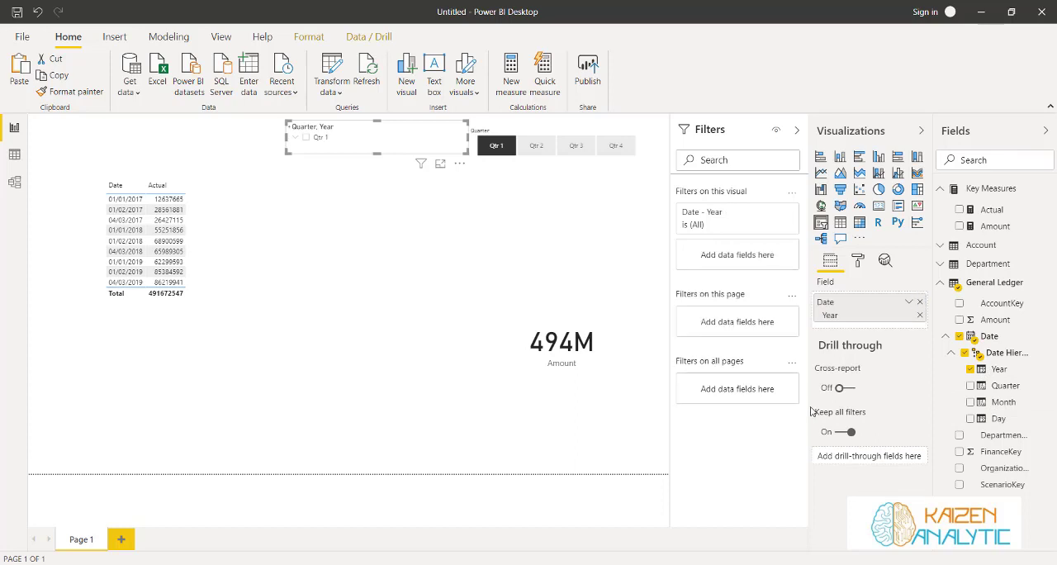
{"action": "left_click_drag", "start_coordinate": [354, 131], "coordinate": [359, 136]}
Check the visuals for 2019 with Qtr 2, Qtr 3 and Qtr 4 in turn, then clear both slicers
{"action": "left_click", "coordinate": [414, 149]}
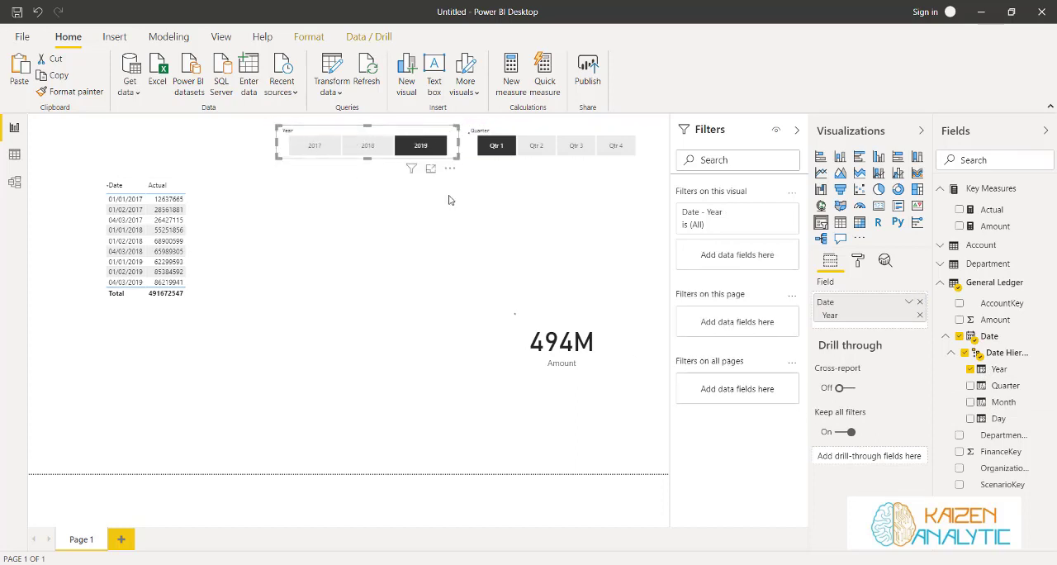
{"action": "left_click", "coordinate": [536, 146]}
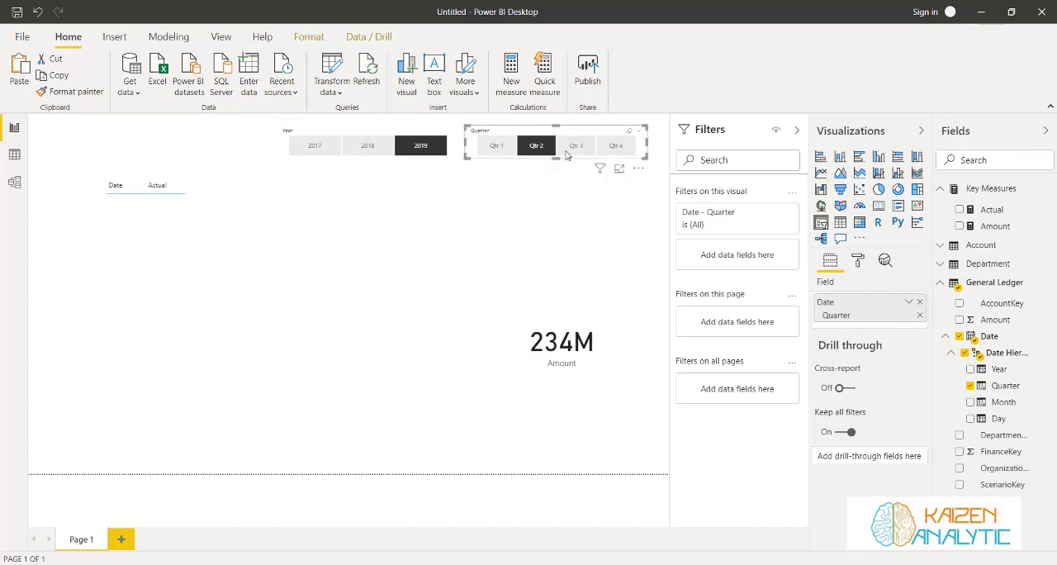
{"action": "left_click", "coordinate": [575, 146]}
{"action": "left_click", "coordinate": [615, 146]}
{"action": "left_click", "coordinate": [615, 145]}
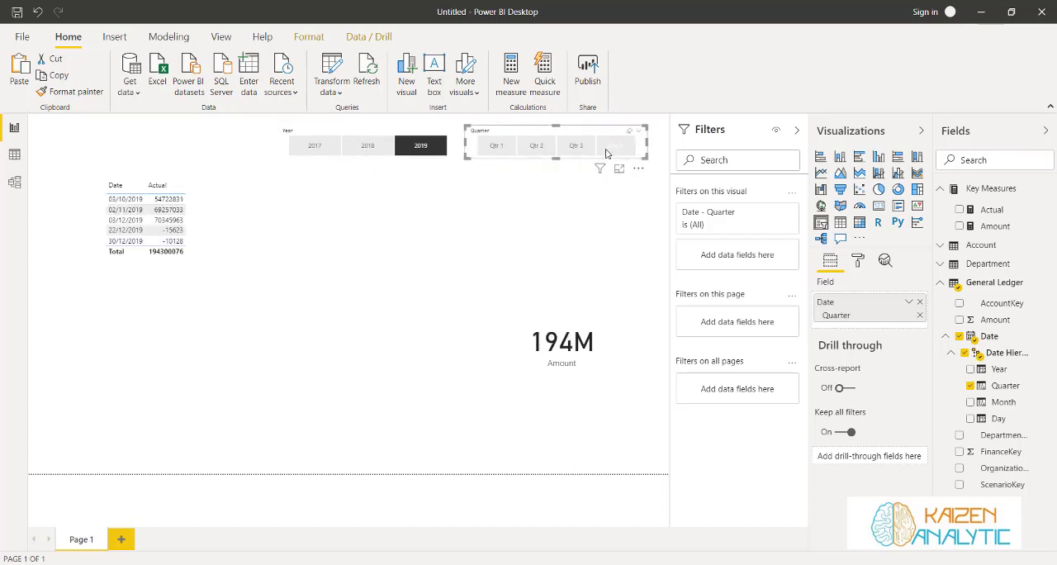
{"action": "left_click", "coordinate": [420, 145]}
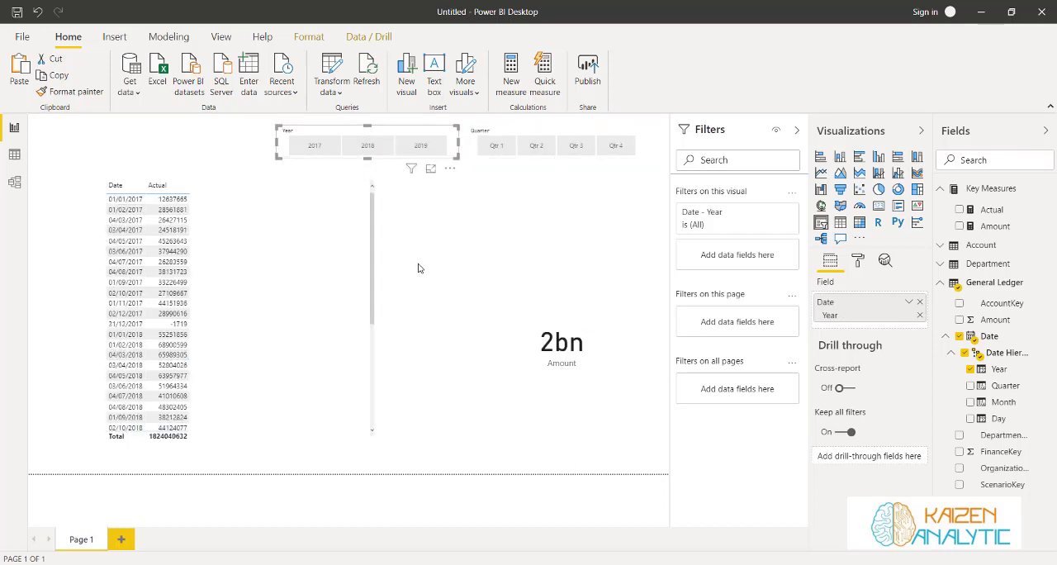
{"action": "left_click", "coordinate": [417, 267]}
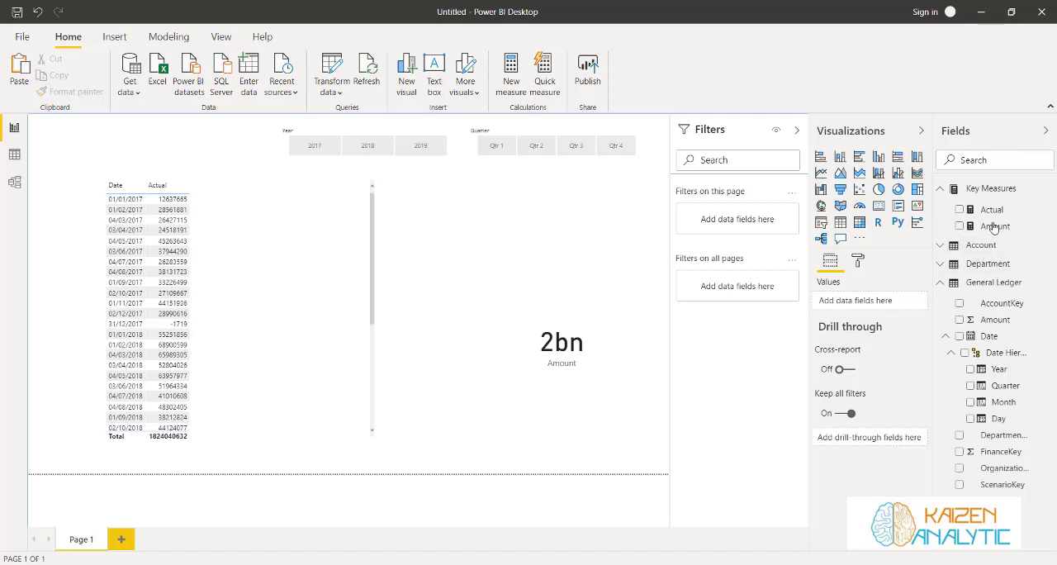
{"action": "left_click", "coordinate": [1045, 189]}
{"action": "left_click", "coordinate": [996, 208]}
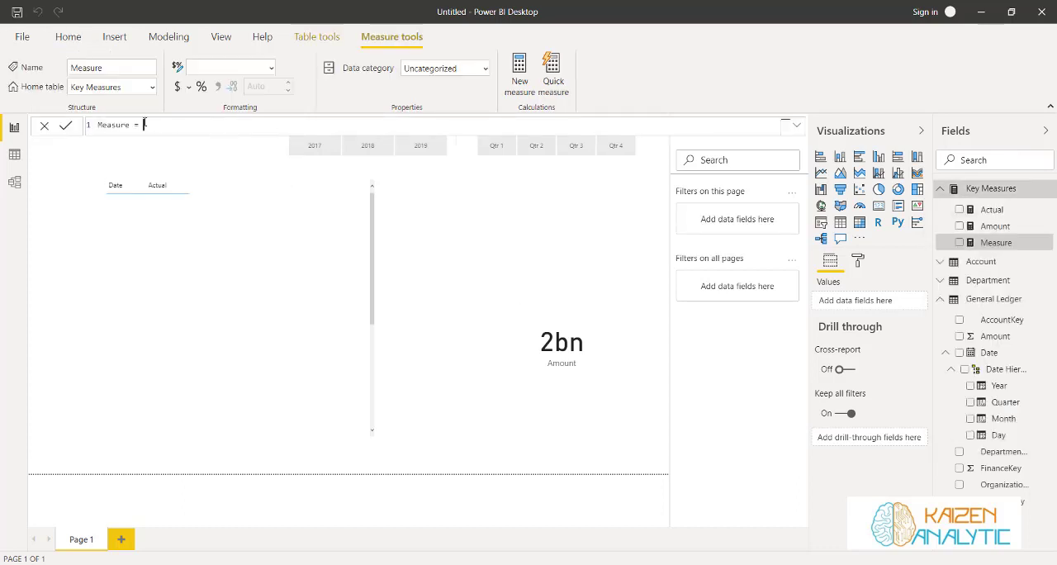
{"action": "key", "text": "BackSpace"}
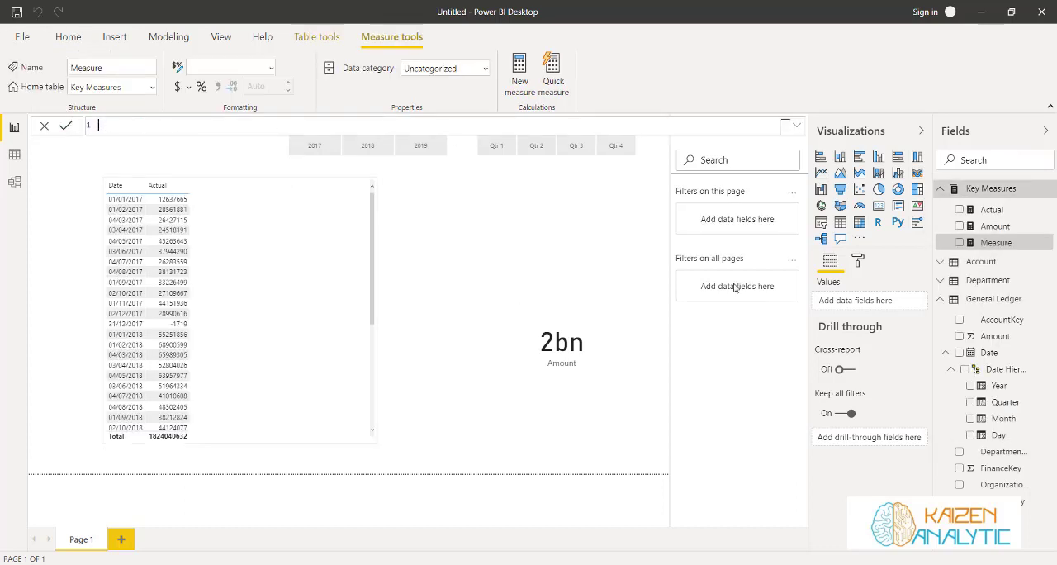
{"action": "left_click", "coordinate": [602, 258]}
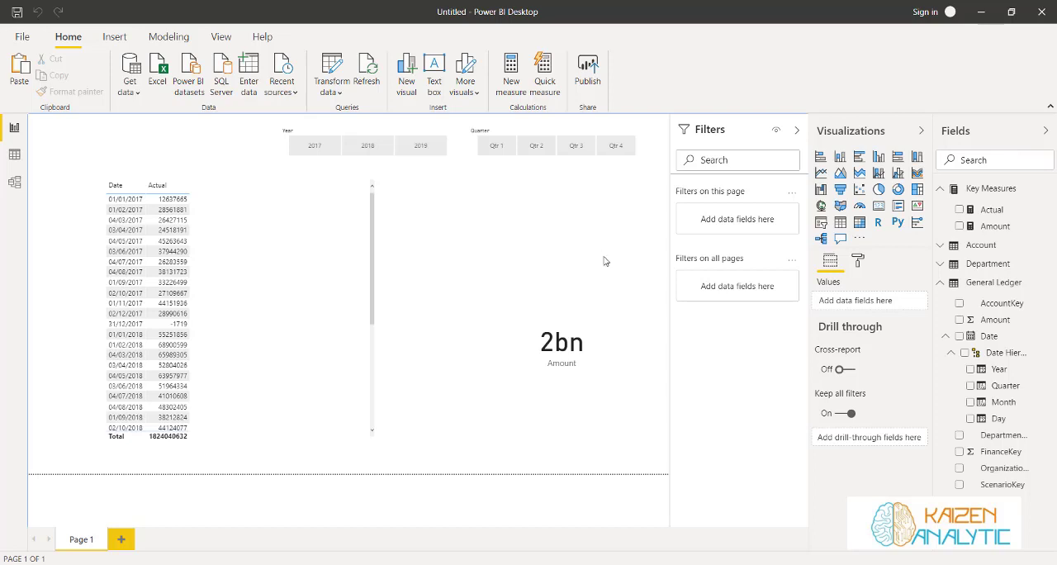
Examine the Account table's data, reviewing the Level1 to Level6 columns for the asset and liability categories
{"action": "left_click", "coordinate": [981, 246]}
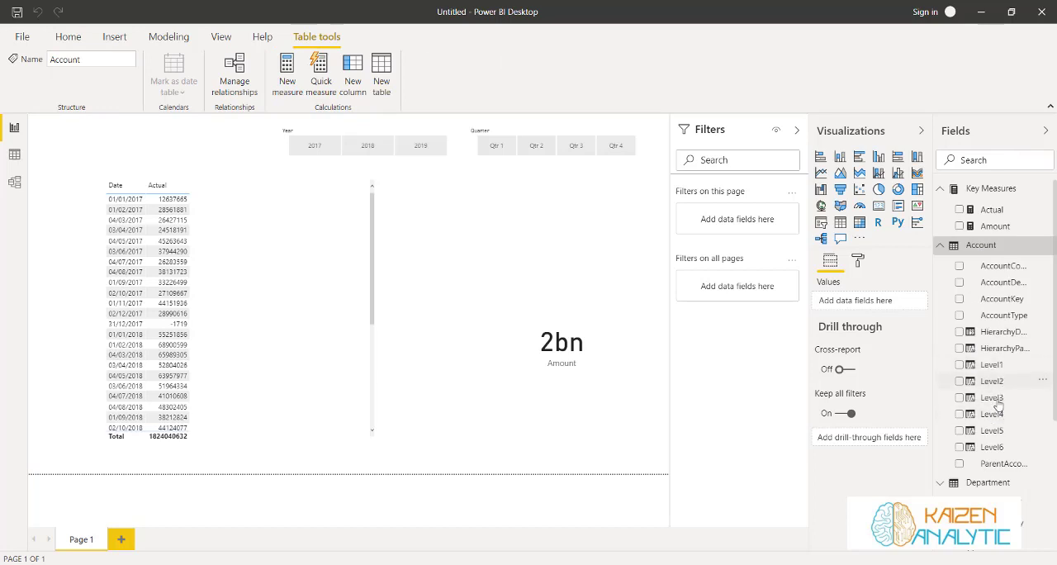
{"action": "left_click", "coordinate": [14, 153]}
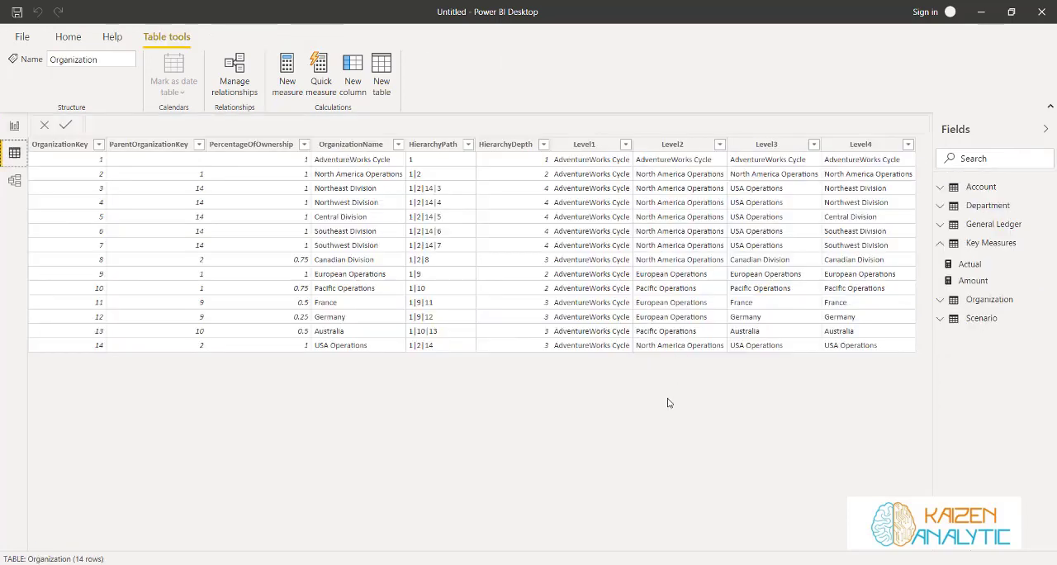
{"action": "left_click", "coordinate": [977, 187]}
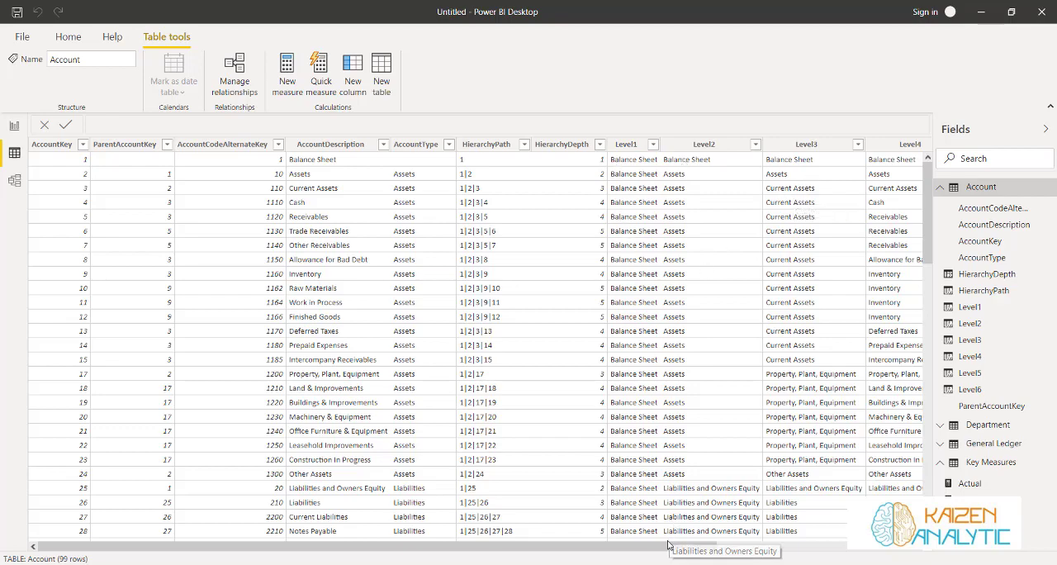
{"action": "left_click_drag", "start_coordinate": [670, 548], "coordinate": [854, 546]}
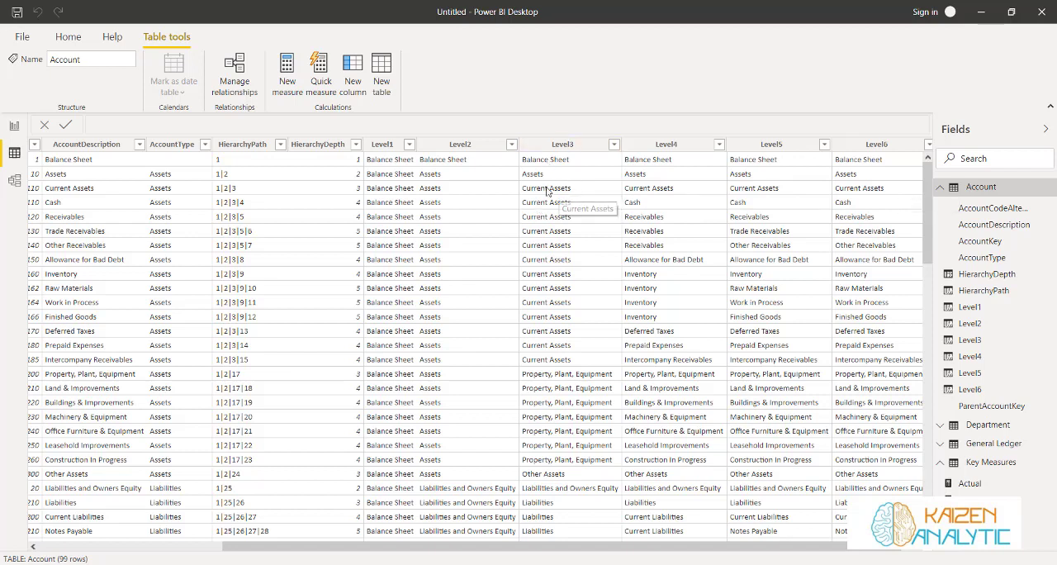
{"action": "scroll", "coordinate": [551, 295], "scroll_direction": "down", "scroll_amount": 2}
{"action": "scroll", "coordinate": [550, 295], "scroll_direction": "down", "scroll_amount": 2}
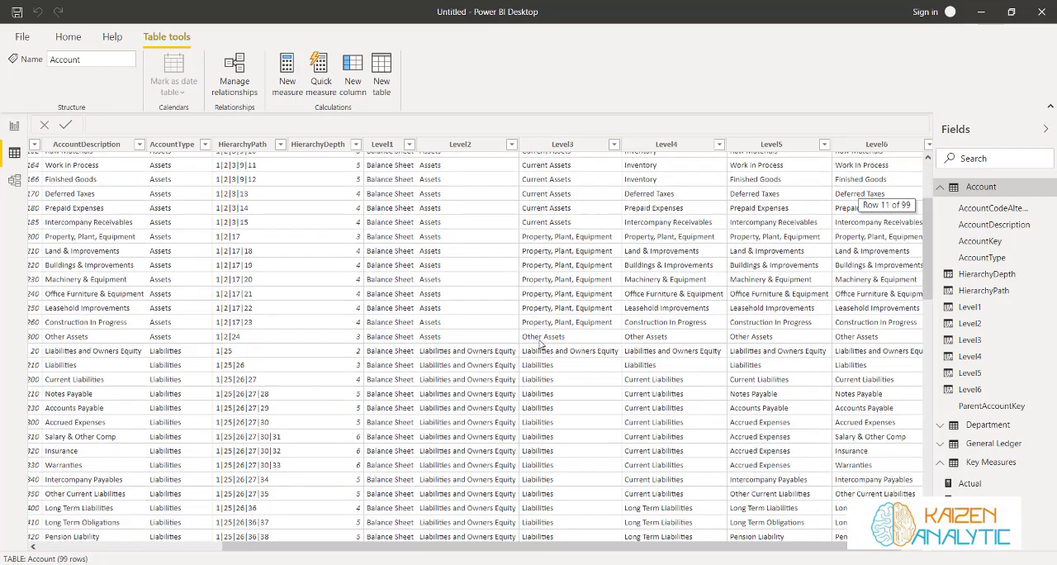
{"action": "scroll", "coordinate": [540, 347], "scroll_direction": "down", "scroll_amount": 2}
{"action": "scroll", "coordinate": [541, 347], "scroll_direction": "down", "scroll_amount": 1}
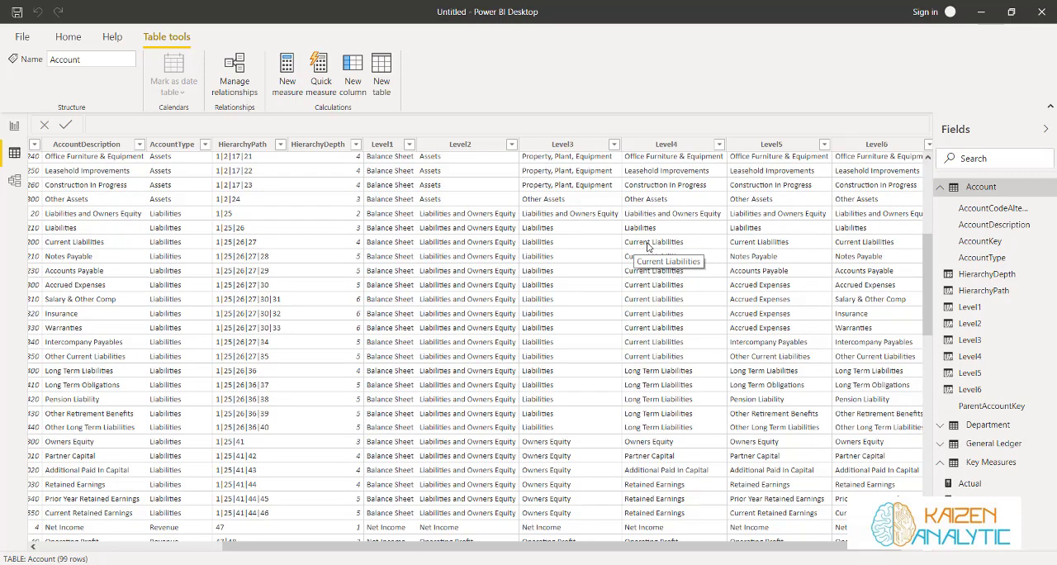
Return to the report and add a Key Measures measure named Current Ratio that starts with the DIVIDE function
{"action": "left_click", "coordinate": [15, 127]}
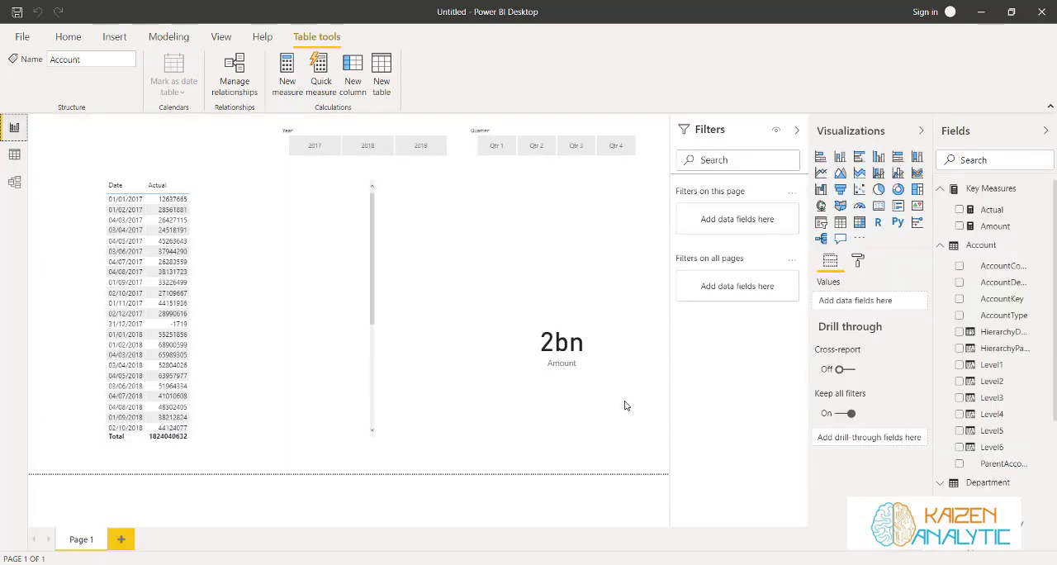
{"action": "left_click", "coordinate": [1048, 189]}
{"action": "left_click", "coordinate": [972, 203]}
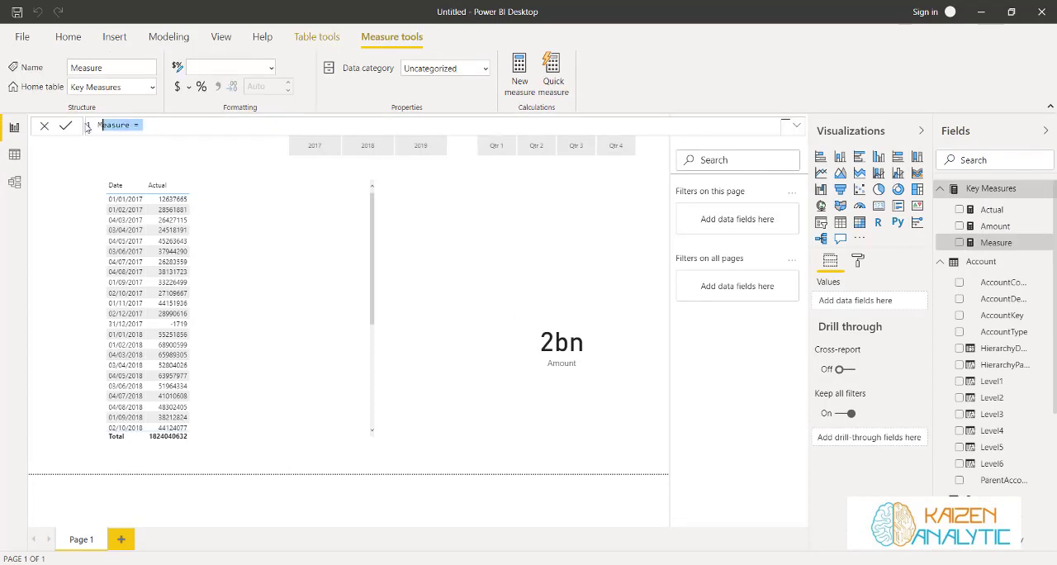
{"action": "type", "text": "Curr"}
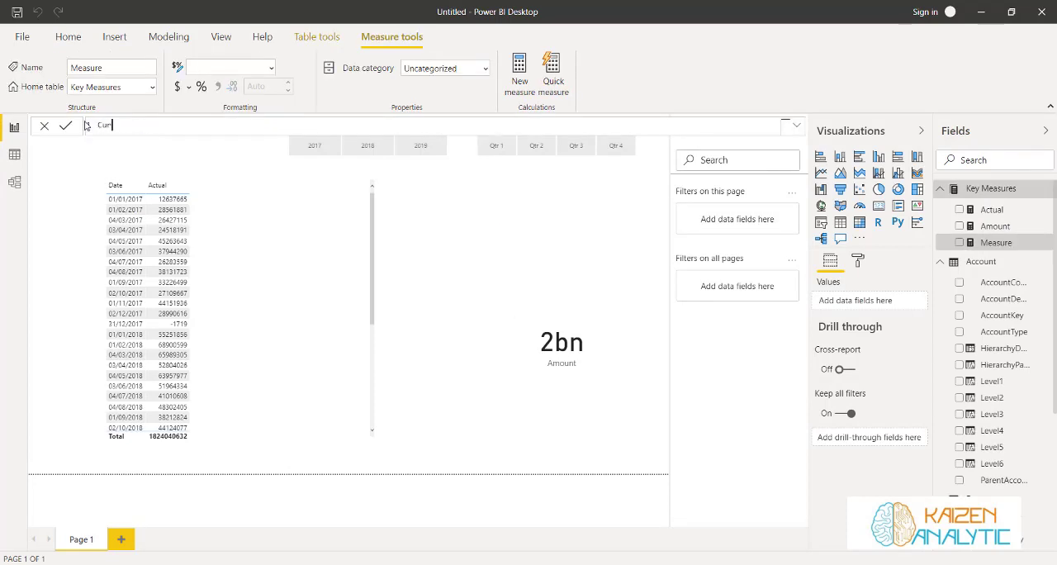
{"action": "type", "text": "ent Ration = Div"}
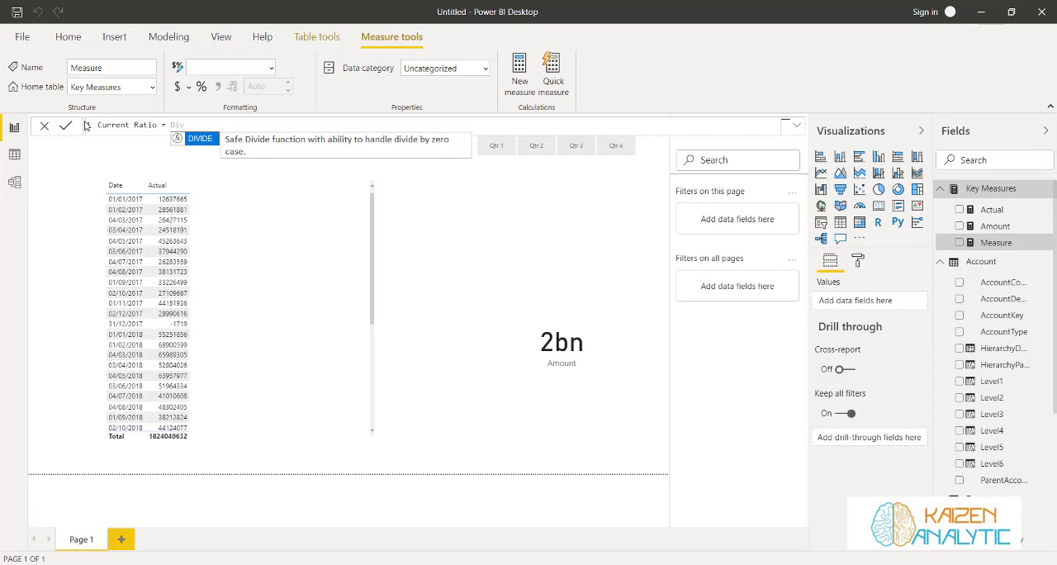
{"action": "key", "text": "Tab"}
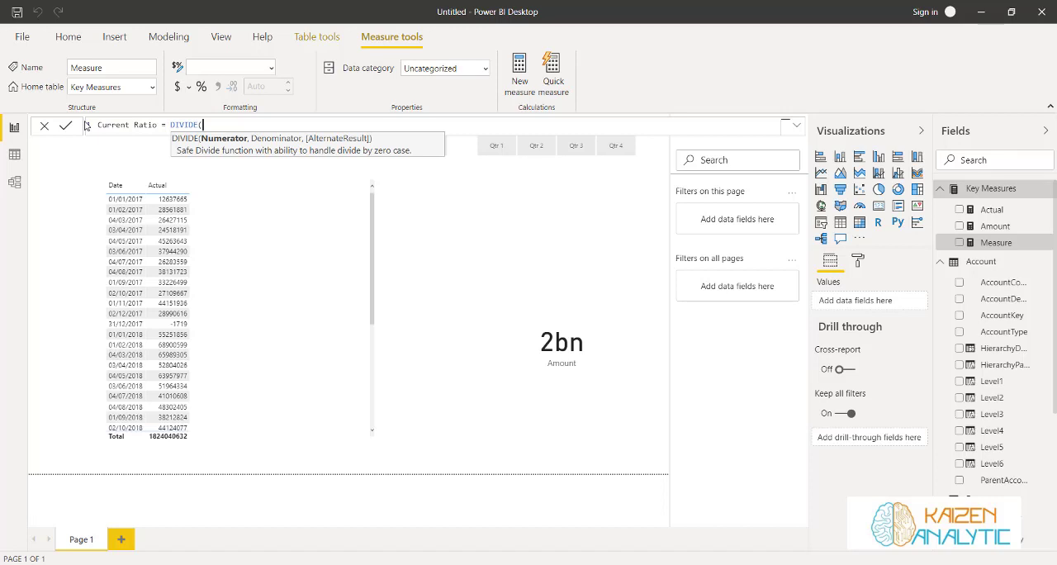
Begin the DIVIDE numerator with a CALCULATE function that evaluates the [Actual] measure
{"action": "type", "text": "cu"}
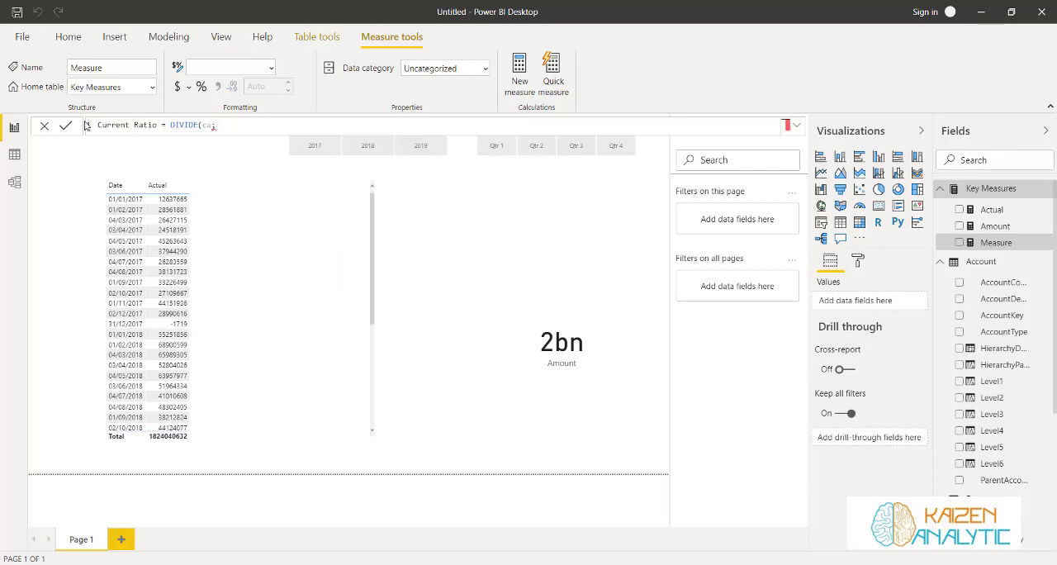
{"action": "key", "text": "BackSpace"}
{"action": "key", "text": "Tab"}
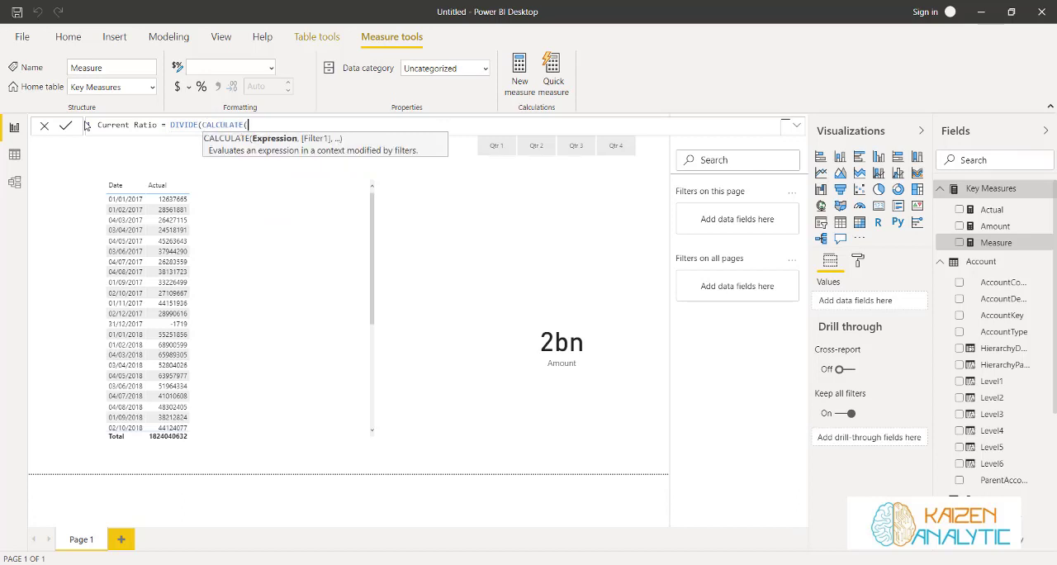
{"action": "type", "text": "AT"}
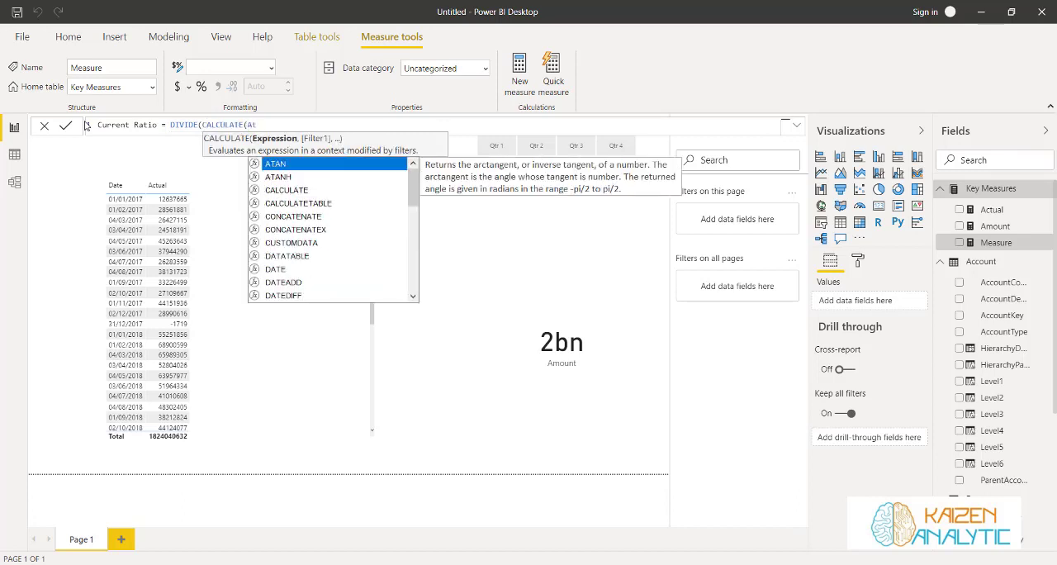
{"action": "key", "text": "BackSpace"}
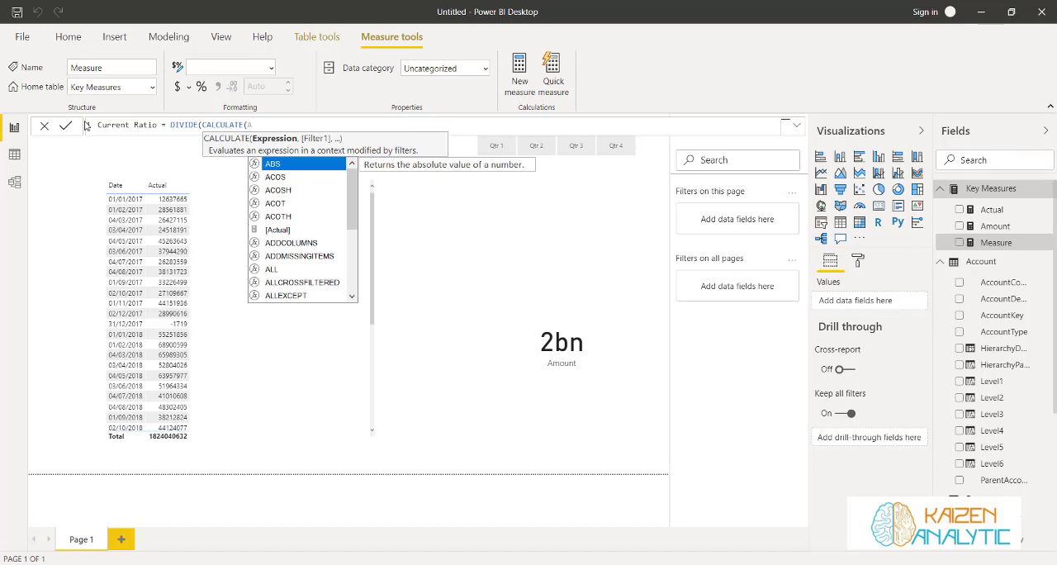
{"action": "type", "text": "c"}
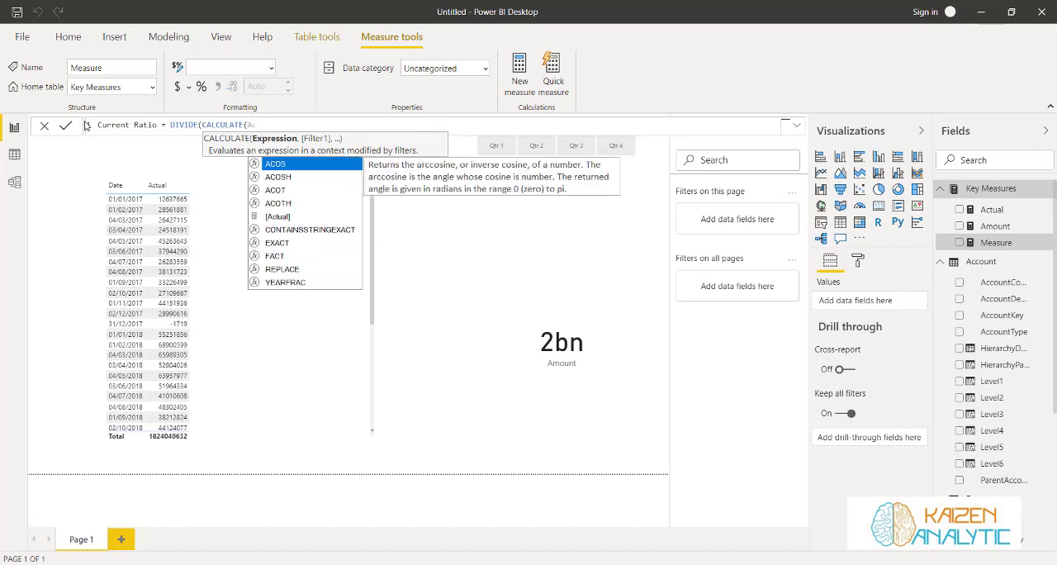
{"action": "type", "text": "tua"}
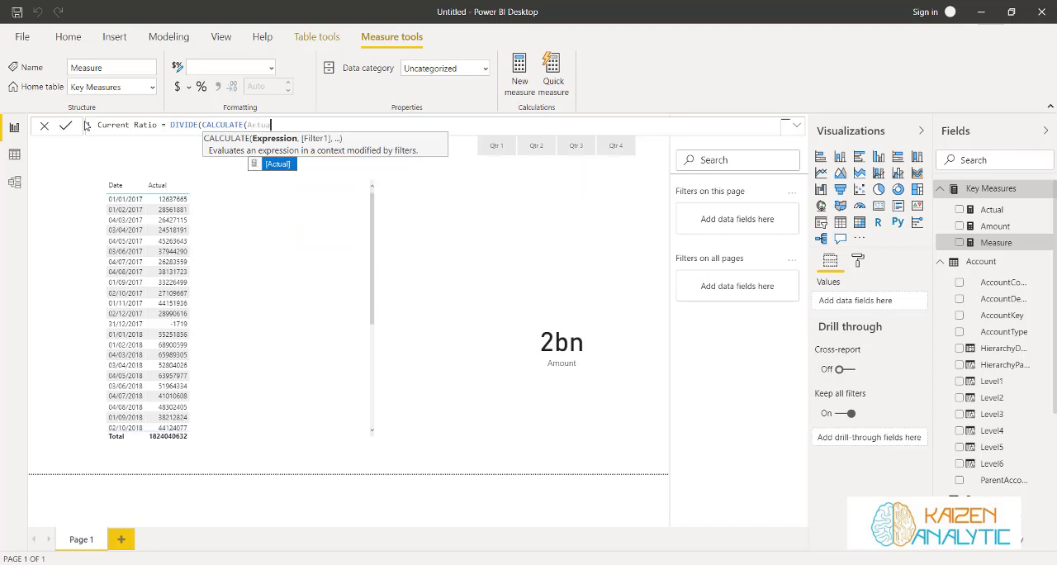
{"action": "key", "text": "Tab"}
{"action": "type", "text": ", "}
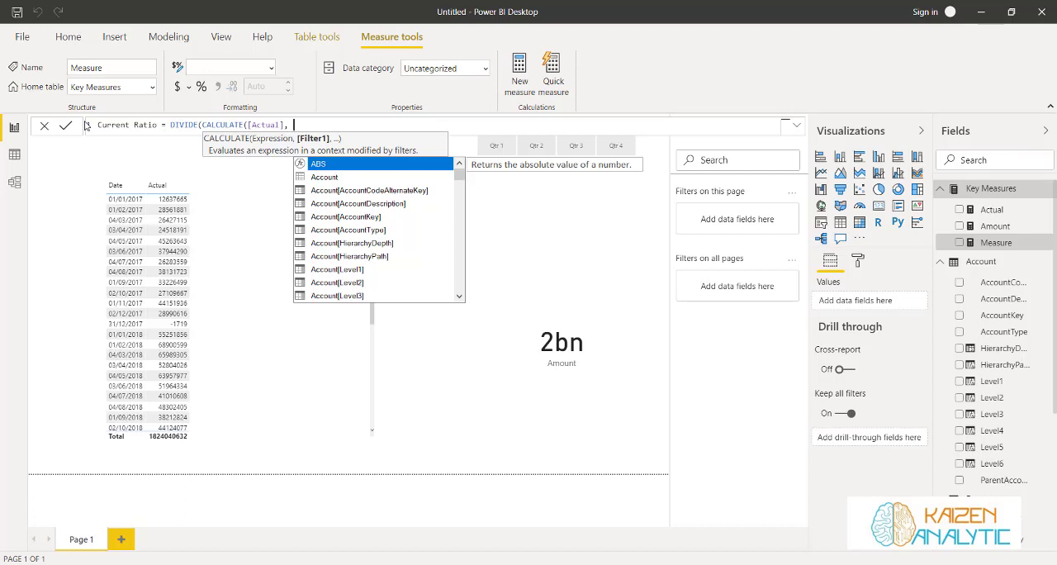
{"action": "type", "text": "Leve"}
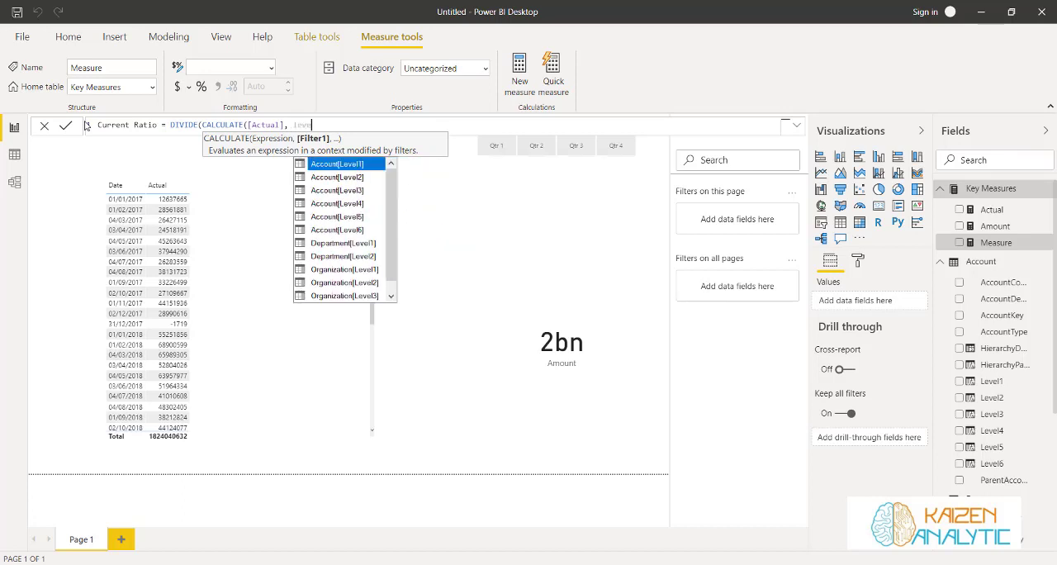
Filter the numerator by Account[Level3] = "Current Assets" and close its CALCULATE function
{"action": "key", "text": "Down"}
{"action": "key", "text": "Down"}
{"action": "key", "text": "Tab"}
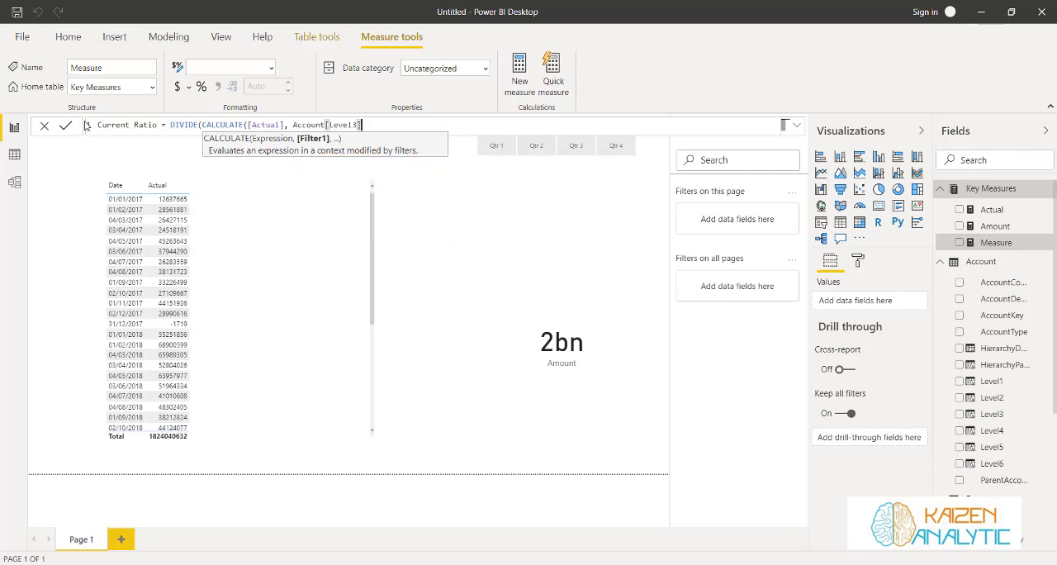
{"action": "type", "text": "= \"Current Assets\")"}
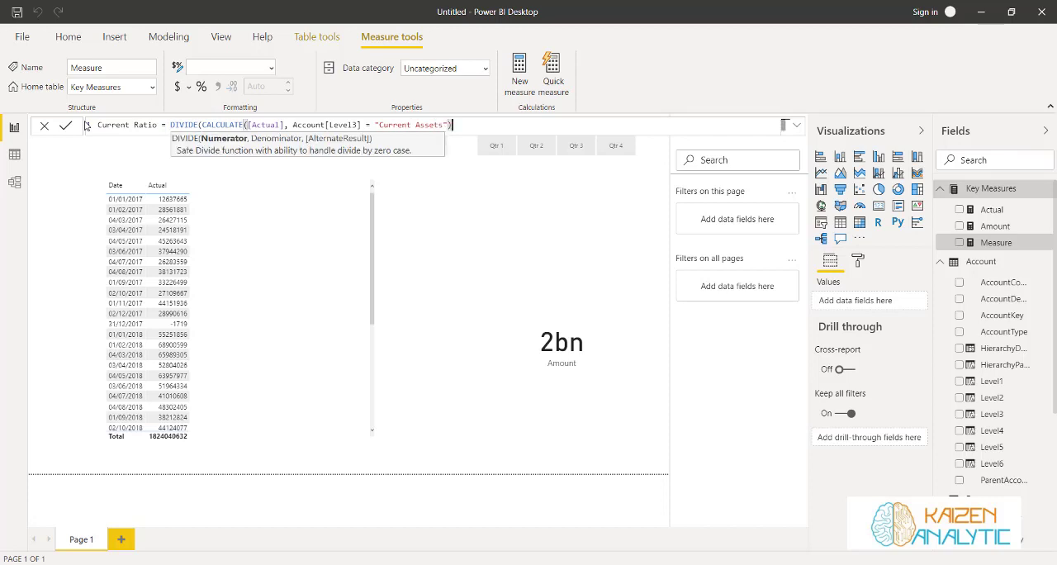
{"action": "type", "text": ","}
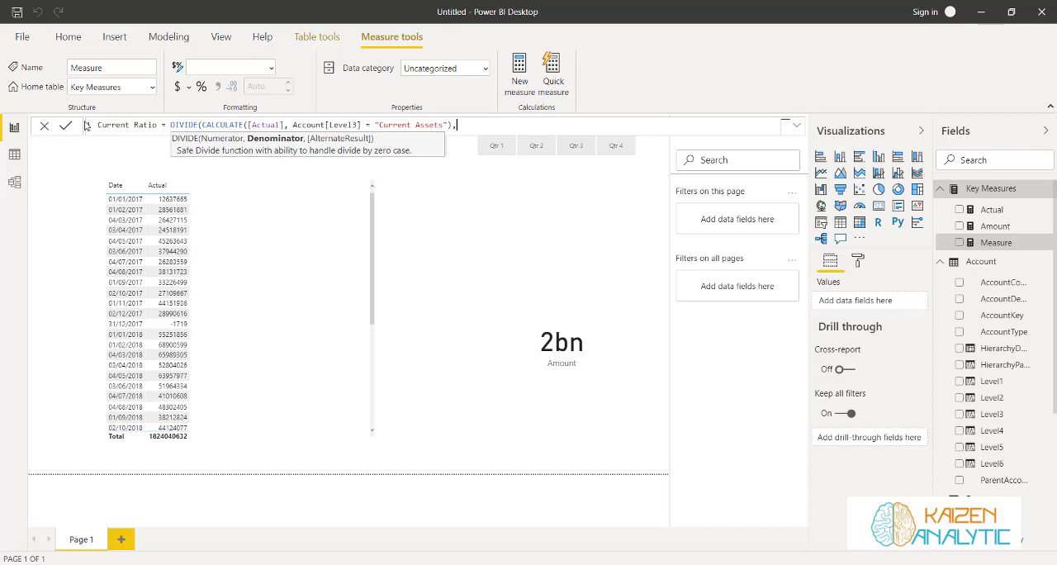
Lay out the Current Ratio formula with DIVIDE and its CALCULATE argument on separate indented lines
{"action": "key", "text": "shift+Return"}
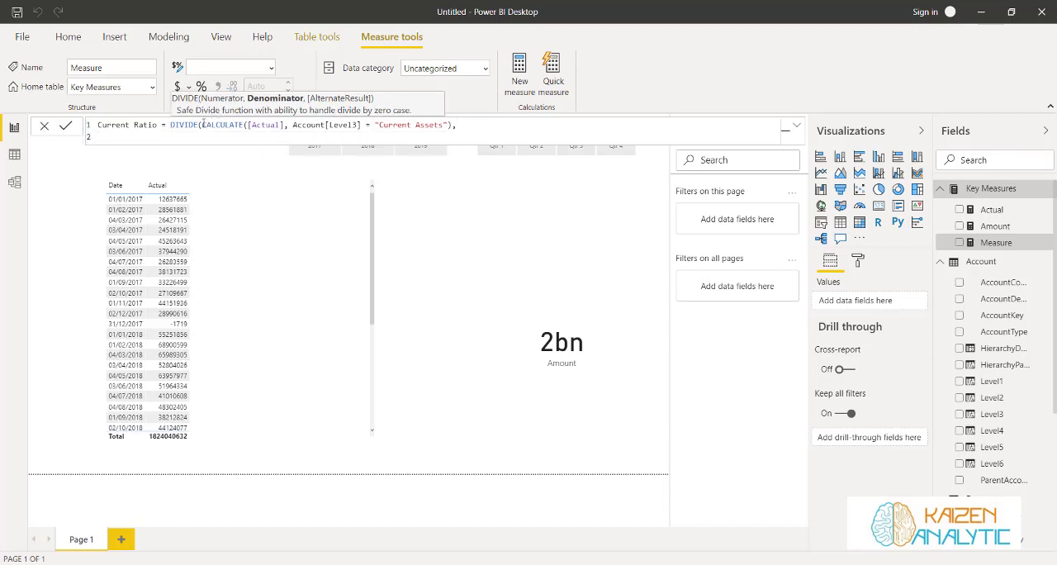
{"action": "double_click", "coordinate": [171, 125]}
{"action": "key", "text": "shift+Return"}
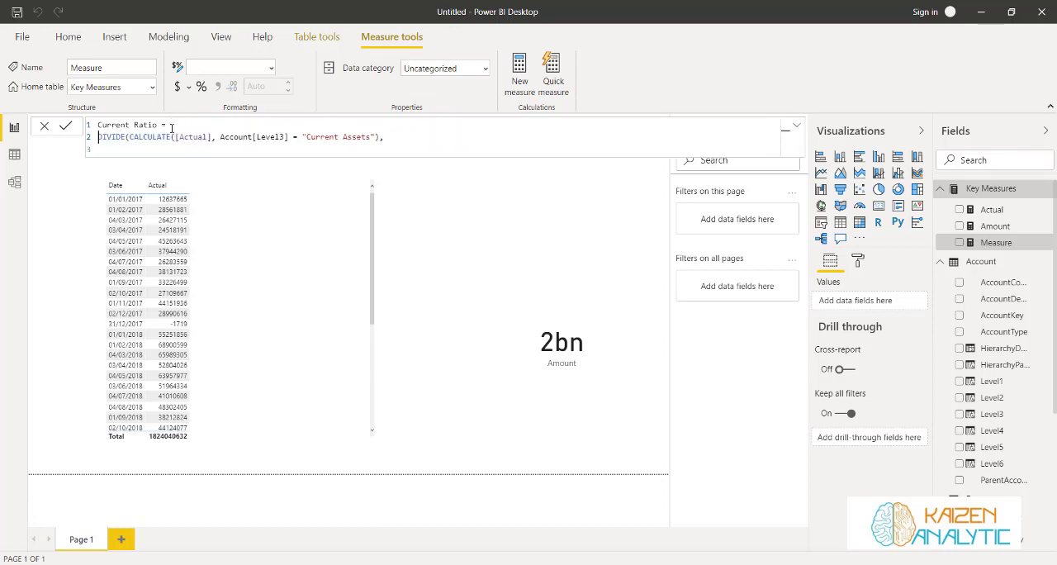
{"action": "key", "text": "Tab"}
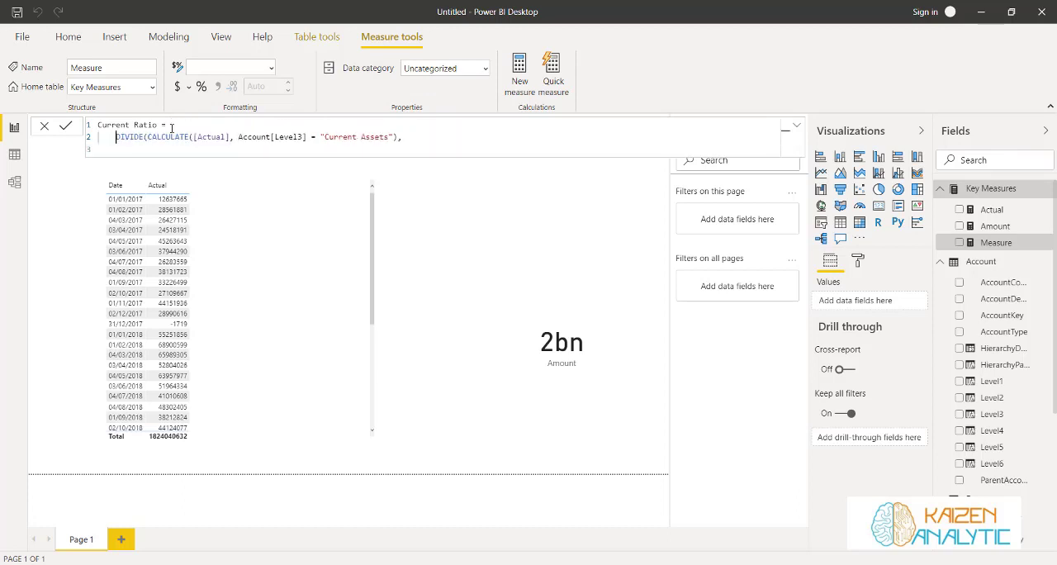
{"action": "double_click", "coordinate": [150, 137]}
{"action": "key", "text": "shift+Return"}
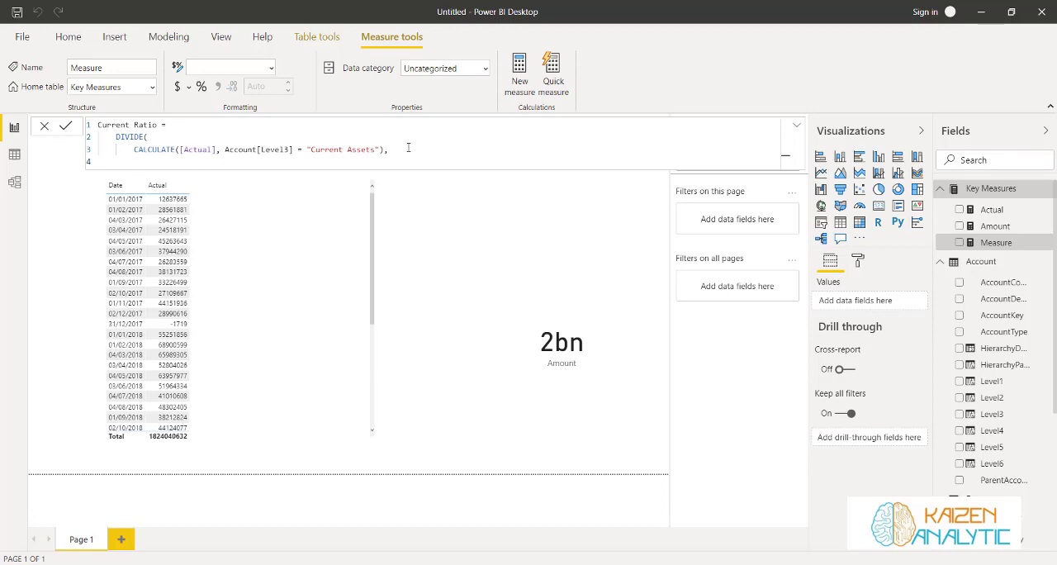
Begin the denominator as a second CALCULATE of [Actual] with a filter on the Account[Level4] column
{"action": "type", "text": "Ca"}
{"action": "key", "text": "Tab"}
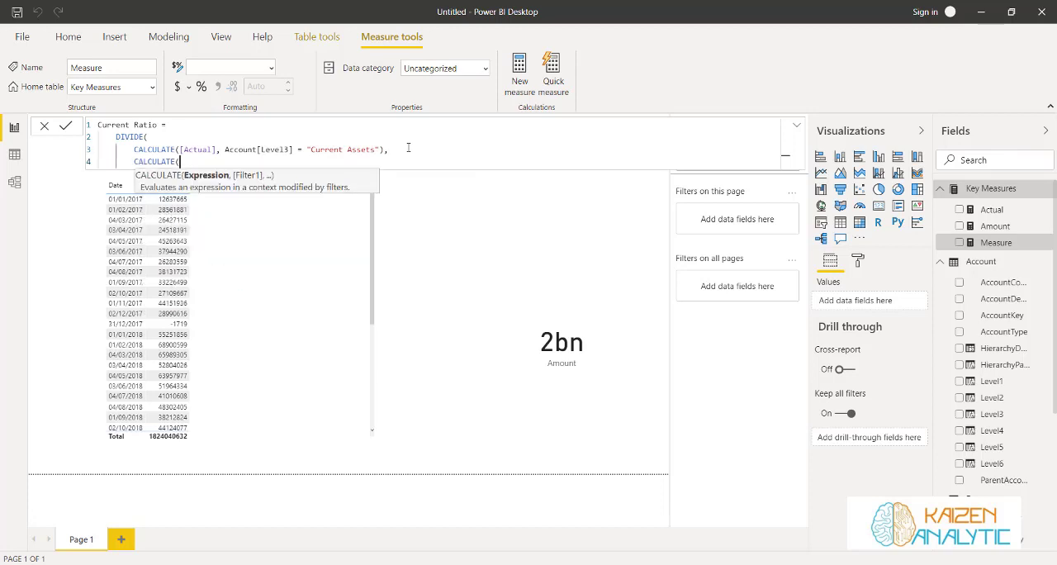
{"action": "type", "text": "Actua"}
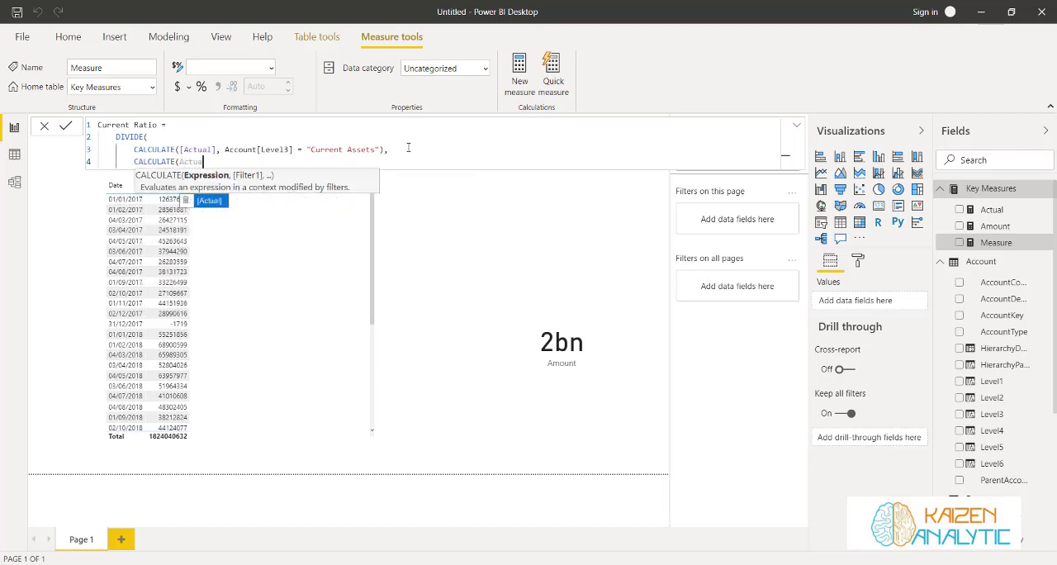
{"action": "key", "text": "Tab"}
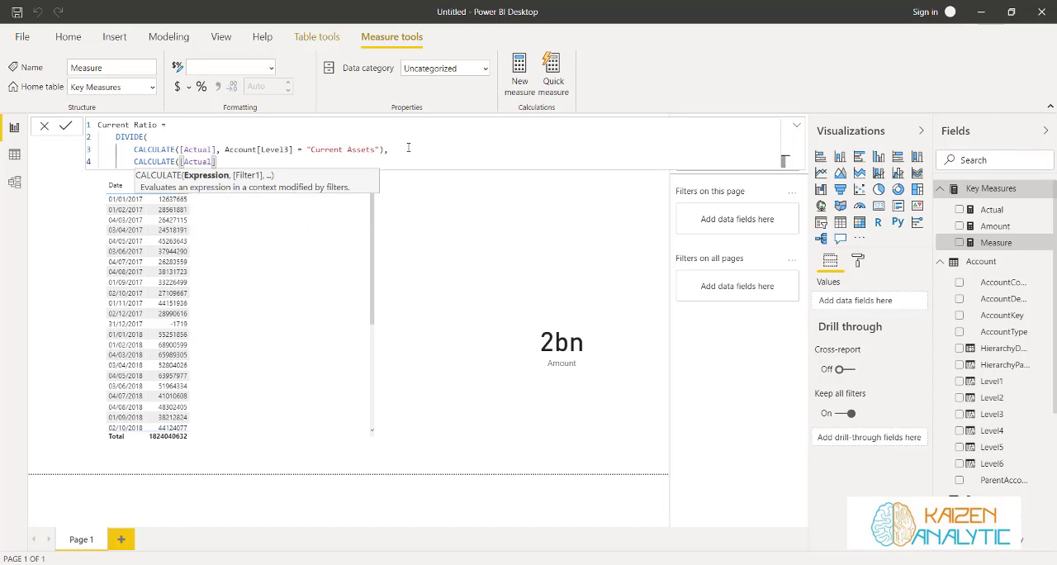
{"action": "type", "text": ", "}
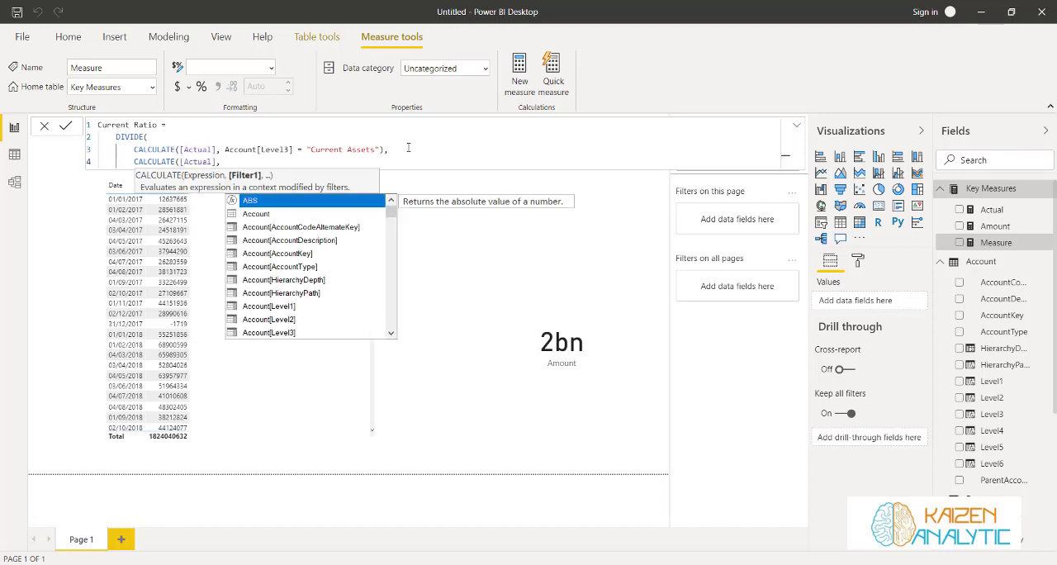
{"action": "type", "text": "le"}
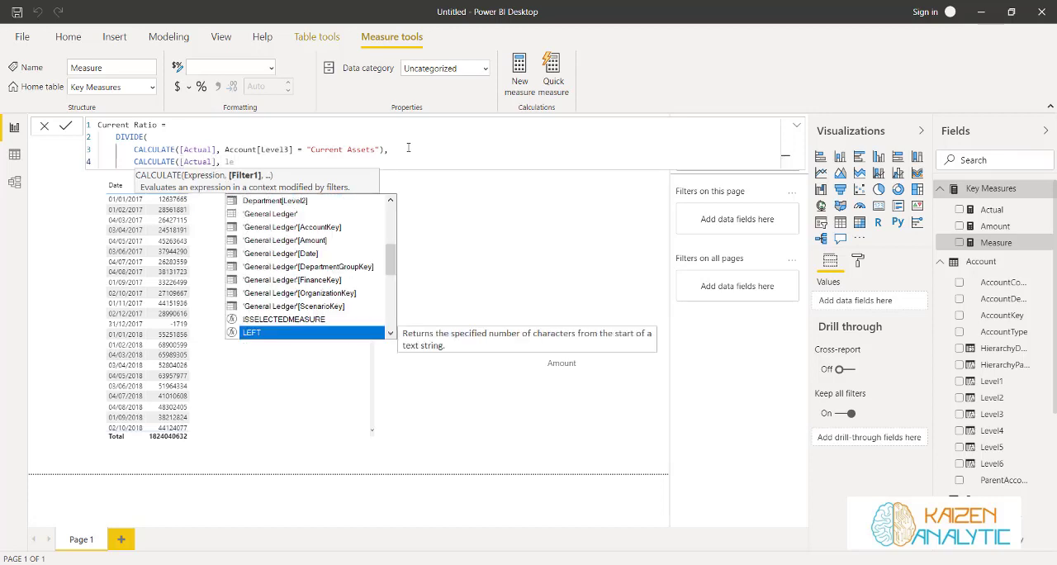
{"action": "type", "text": "v"}
{"action": "key", "text": "Down"}
{"action": "key", "text": "Down"}
{"action": "key", "text": "Down"}
{"action": "key", "text": "Tab"}
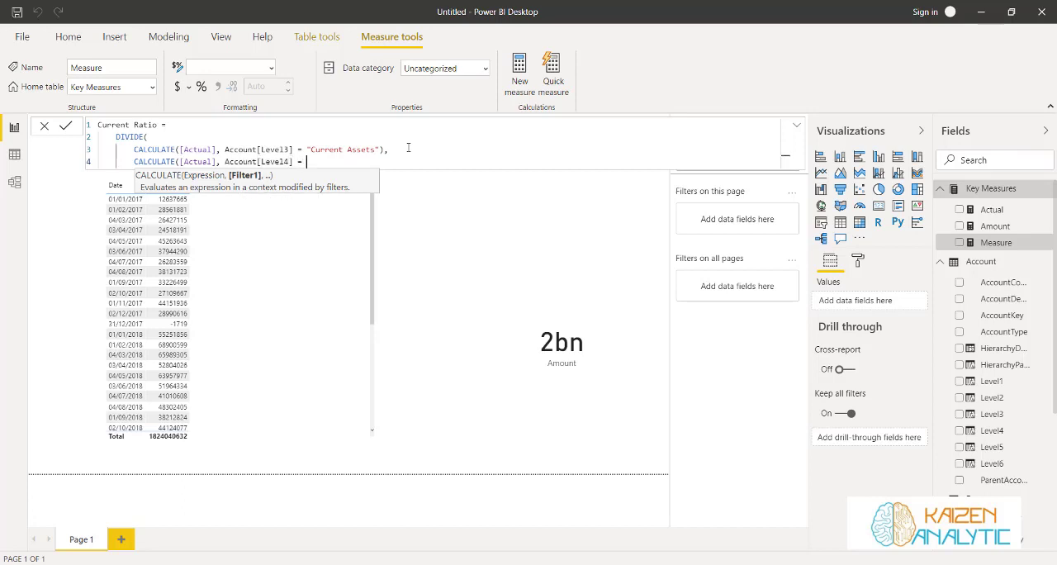
Set the Level4 filter value to "Current Liabilities", close both functions and commit the Current Ratio measure
{"action": "type", "text": "= Curret"}
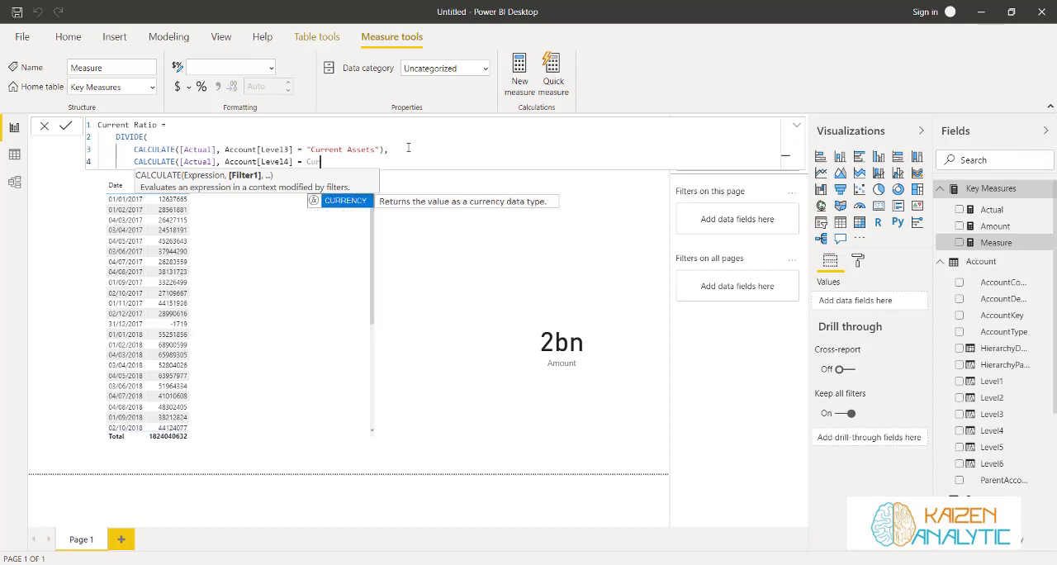
{"action": "key", "text": "BackSpace"}
{"action": "key", "text": "BackSpace"}
{"action": "key", "text": "BackSpace"}
{"action": "key", "text": "BackSpace"}
{"action": "key", "text": "BackSpace"}
{"action": "key", "text": "BackSpace"}
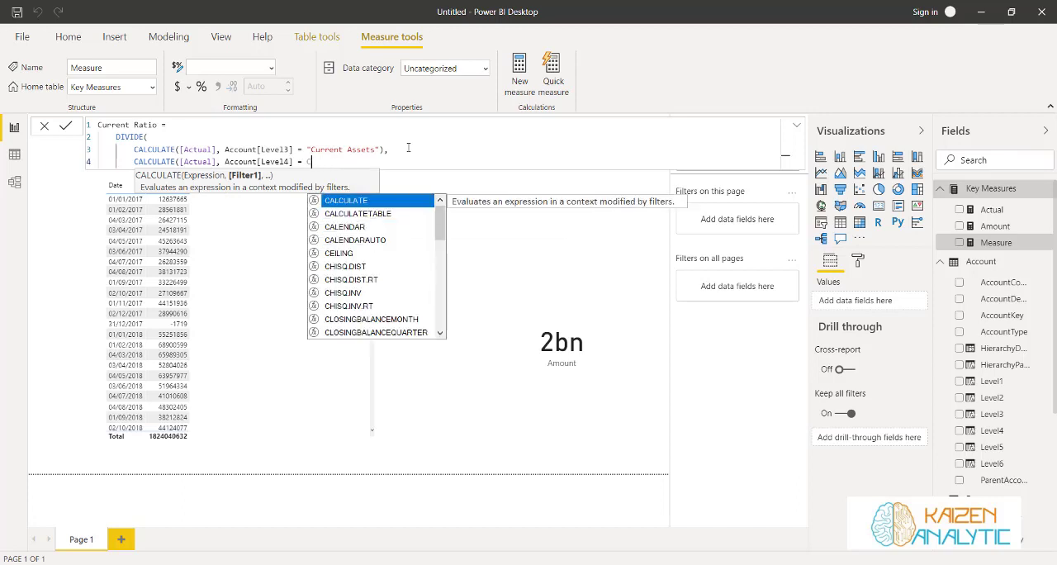
{"action": "type", "text": "\"Curre"}
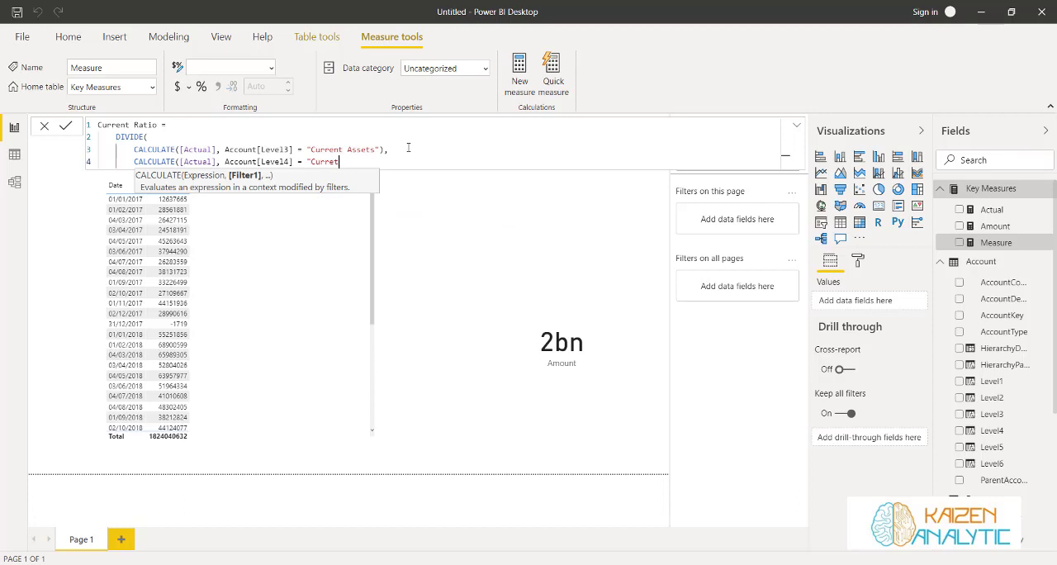
{"action": "type", "text": "nt Liabilities\"))"}
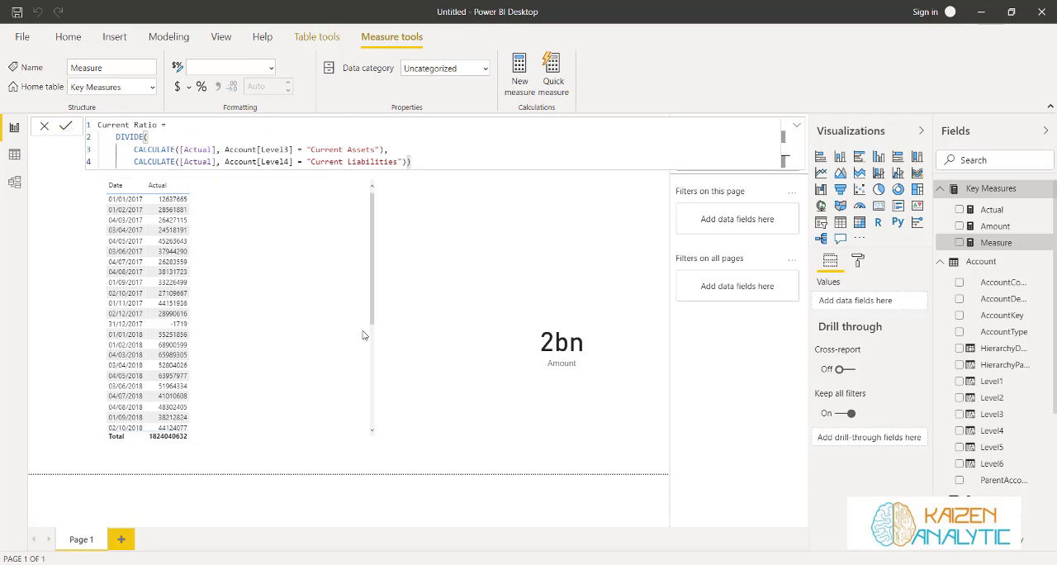
{"action": "left_click", "coordinate": [395, 336]}
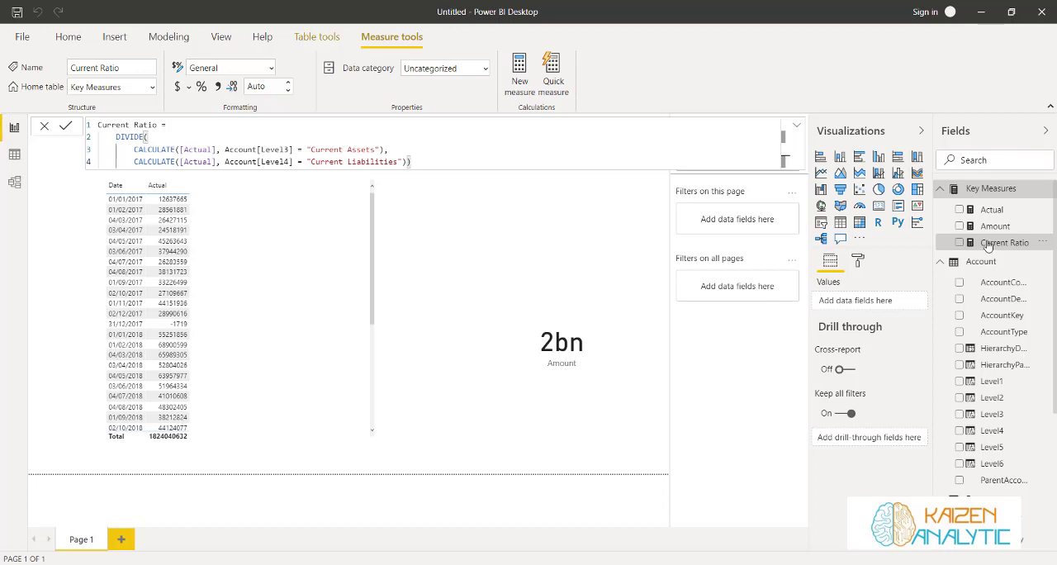
Replace Amount with Current Ratio in the card visual and check it for 2019, Qtr 1
{"action": "left_click", "coordinate": [549, 331]}
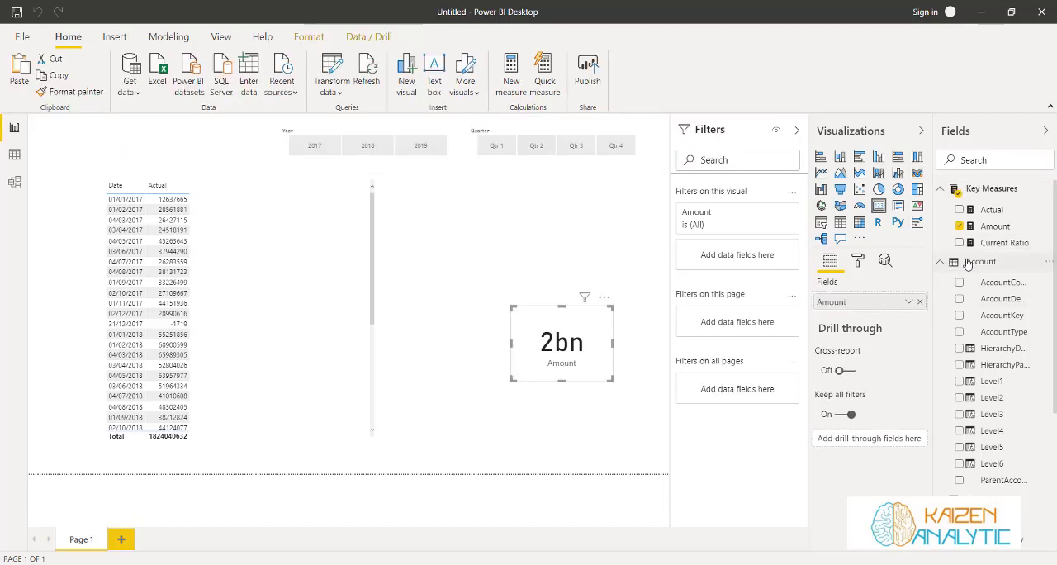
{"action": "left_click_drag", "start_coordinate": [984, 244], "coordinate": [853, 307]}
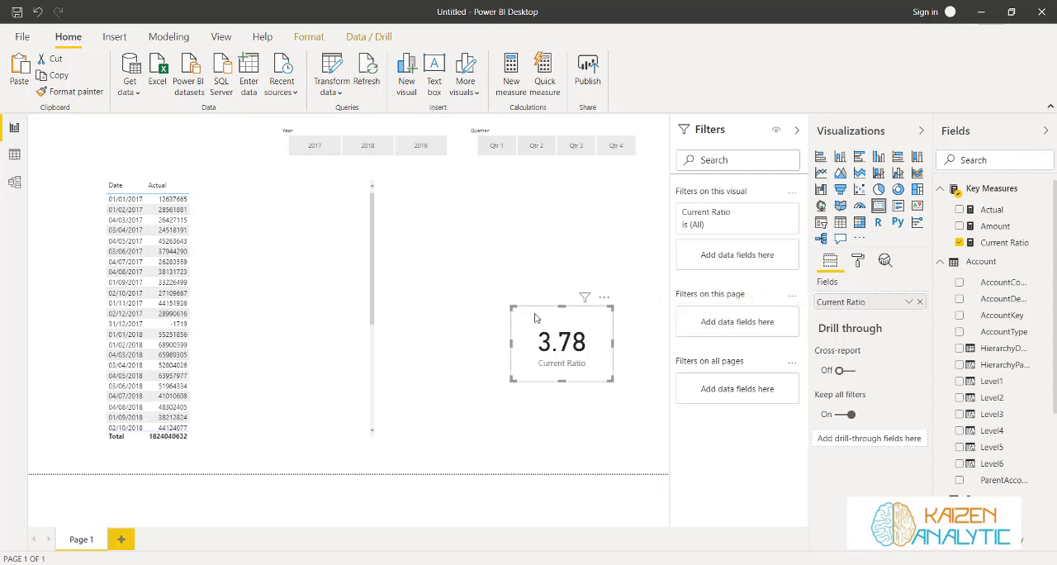
{"action": "left_click", "coordinate": [414, 148]}
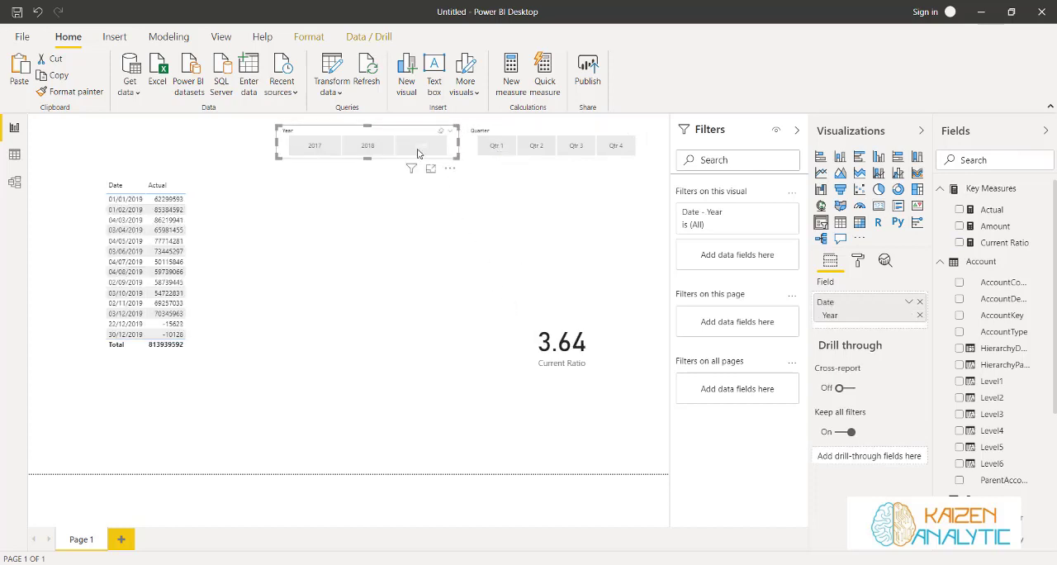
{"action": "left_click", "coordinate": [497, 146]}
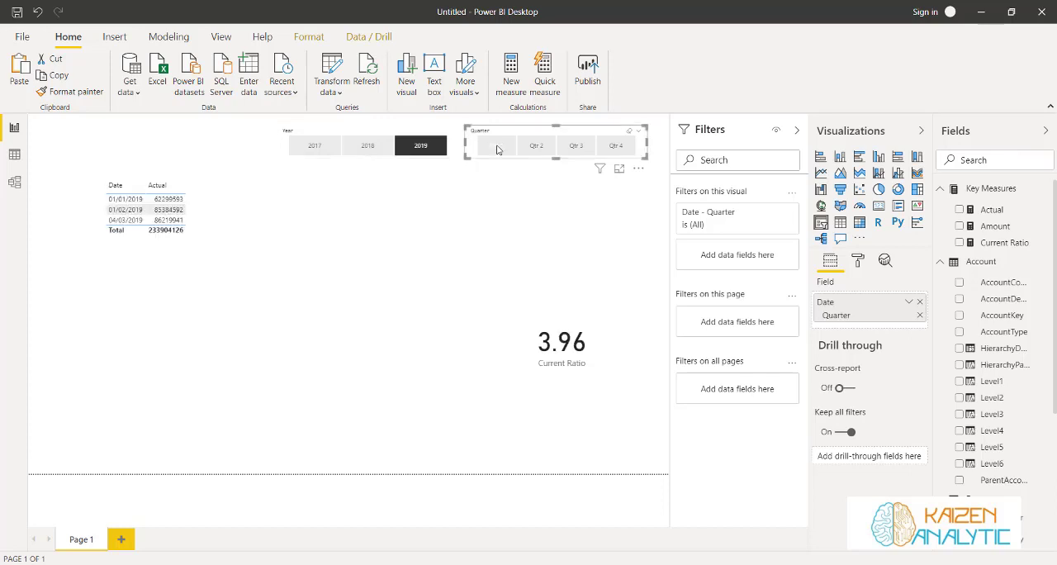
Check the Current Ratio card for Qtr 2, Qtr 3 and Qtr 4 of 2019
{"action": "left_click", "coordinate": [539, 146]}
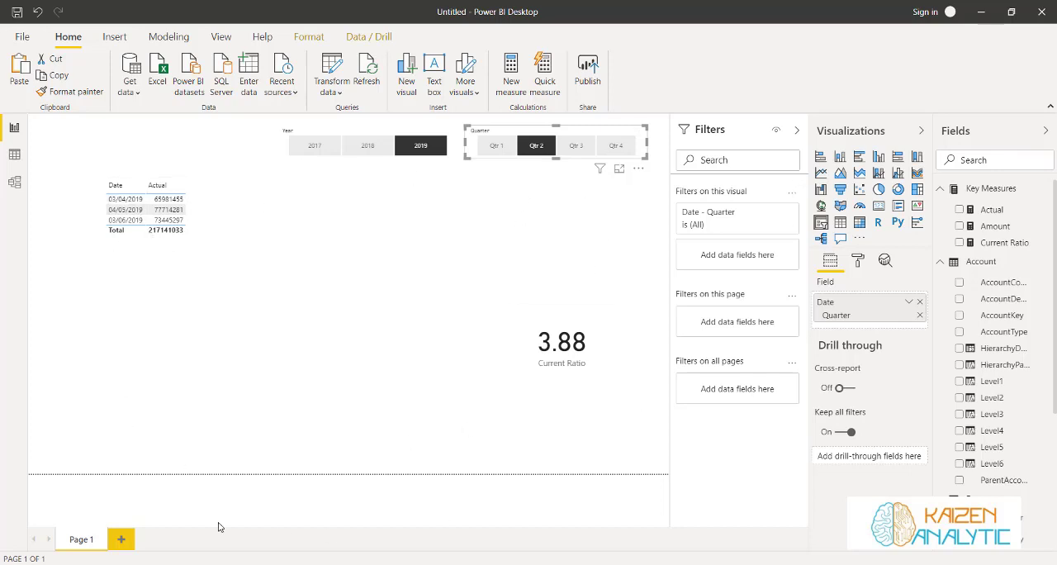
{"action": "left_click", "coordinate": [412, 149]}
{"action": "left_click", "coordinate": [412, 149]}
{"action": "left_click", "coordinate": [575, 145]}
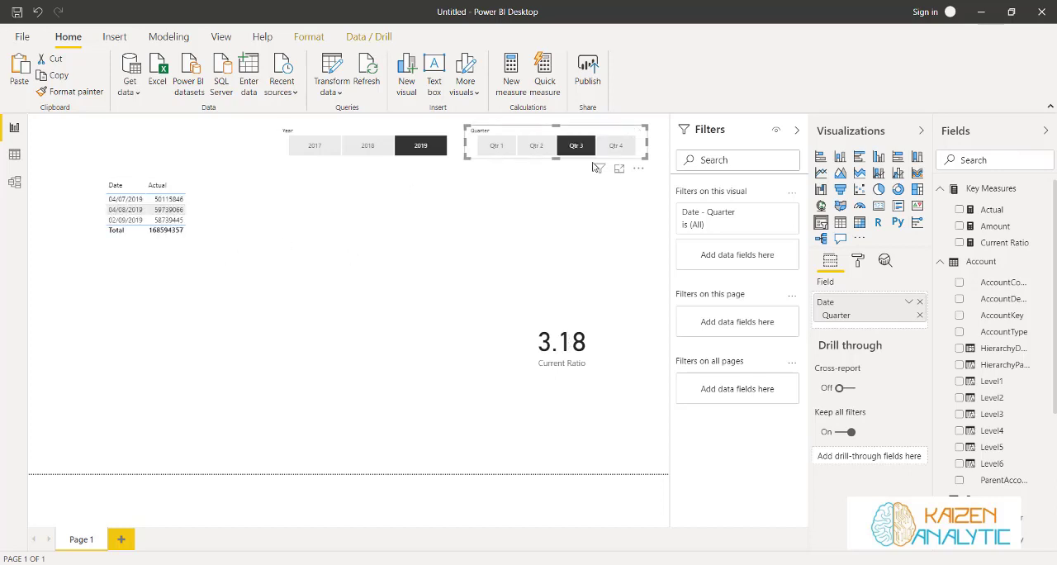
{"action": "left_click", "coordinate": [625, 147]}
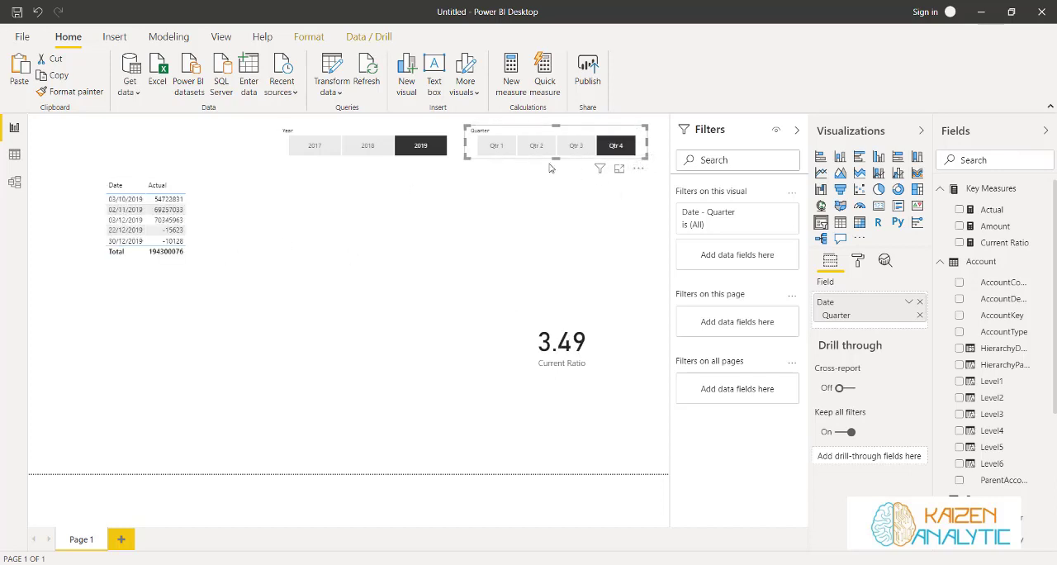
Compare the Qtr 4 Current Ratio for 2018 and 2017 by switching the Year slicer
{"action": "left_click", "coordinate": [403, 151]}
{"action": "left_click", "coordinate": [367, 152]}
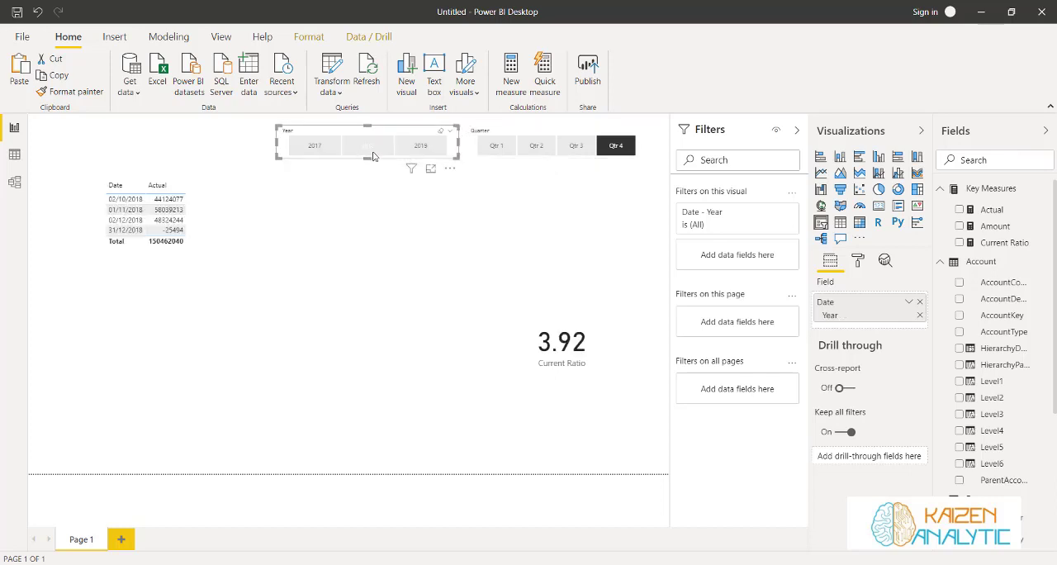
{"action": "left_click", "coordinate": [311, 149]}
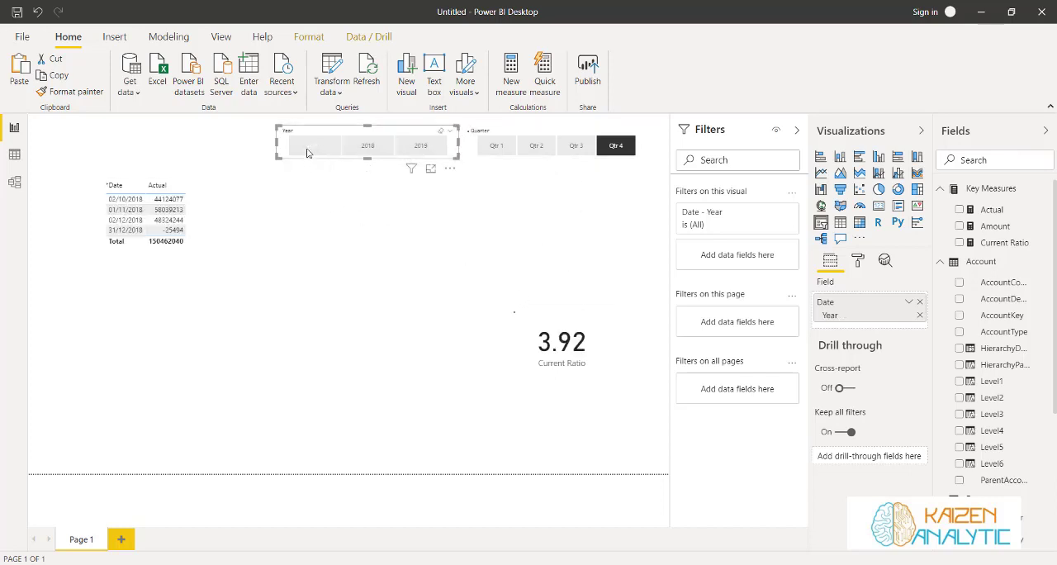
{"action": "left_click", "coordinate": [368, 152]}
Clear the Year and Quarter slicer selections and move the Current Ratio card higher on the report page
{"action": "left_click", "coordinate": [364, 148]}
{"action": "left_click", "coordinate": [601, 169]}
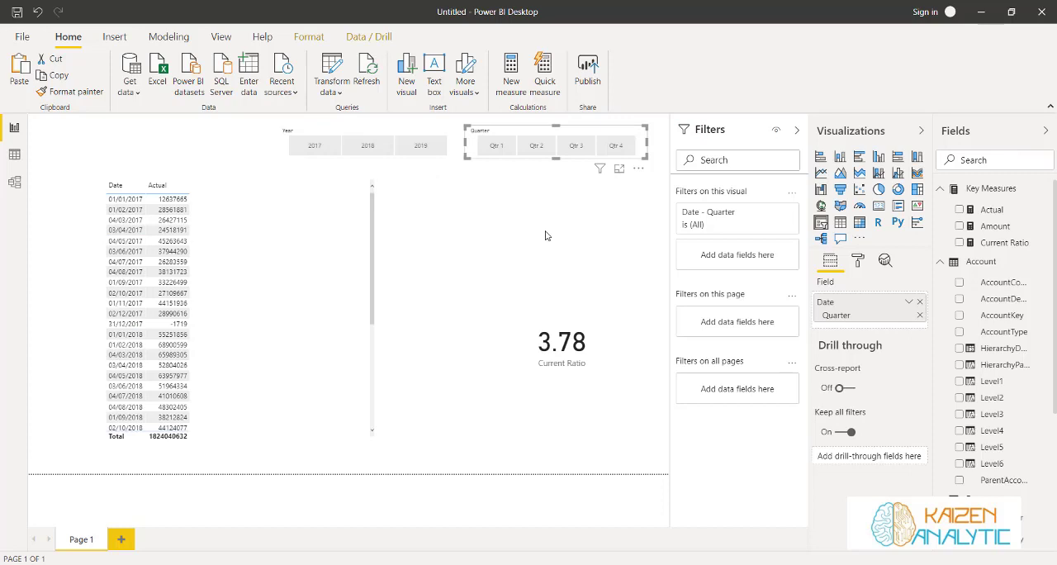
{"action": "left_click", "coordinate": [548, 231]}
{"action": "left_click_drag", "start_coordinate": [557, 294], "coordinate": [566, 223]}
{"action": "left_click", "coordinate": [436, 249]}
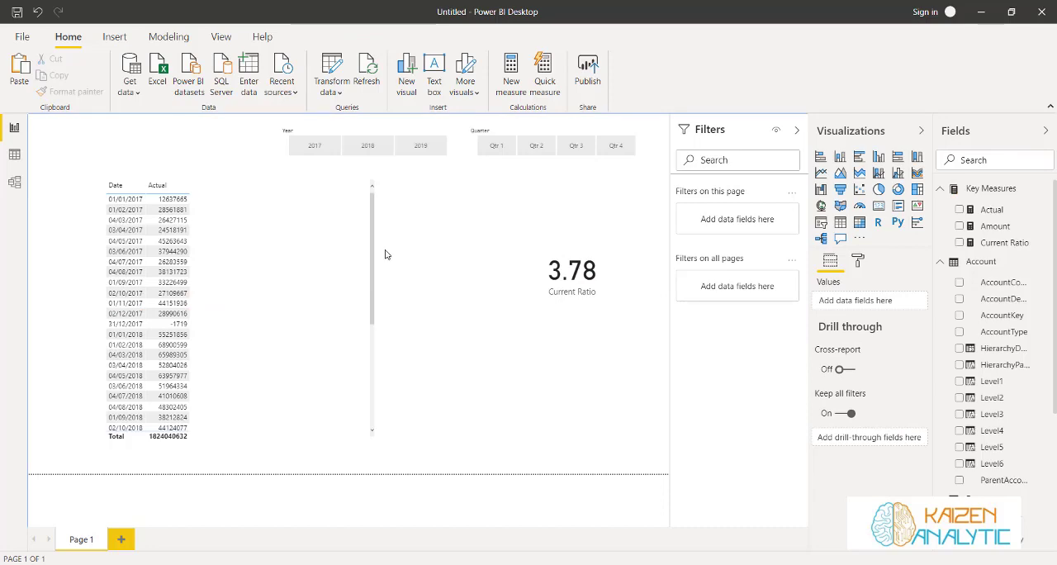
Examine the Level3 and Level4 columns of the Account table for the cash account, and return to the report
{"action": "left_click", "coordinate": [14, 155]}
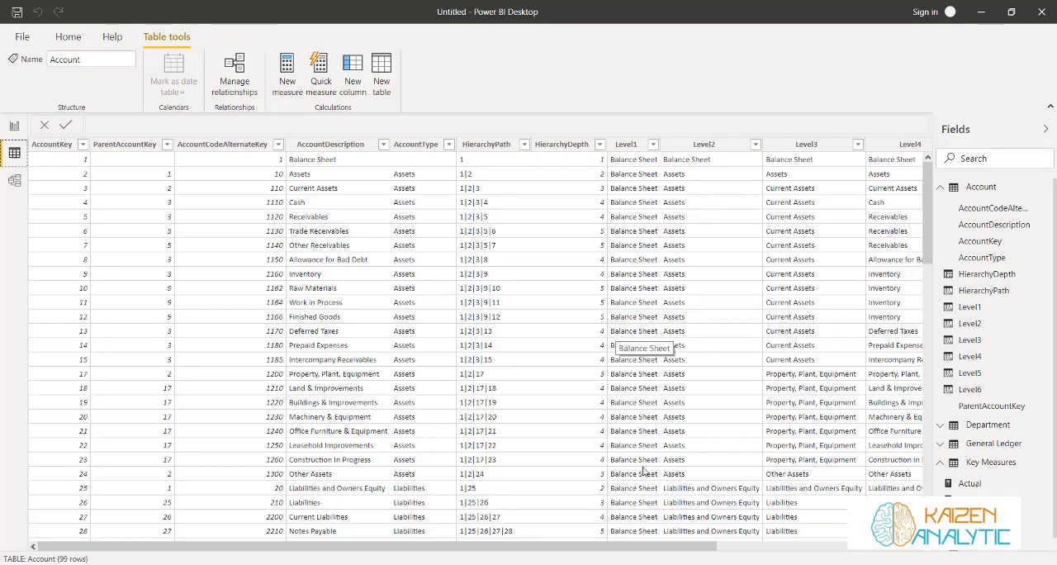
{"action": "left_click_drag", "start_coordinate": [665, 547], "coordinate": [803, 560]}
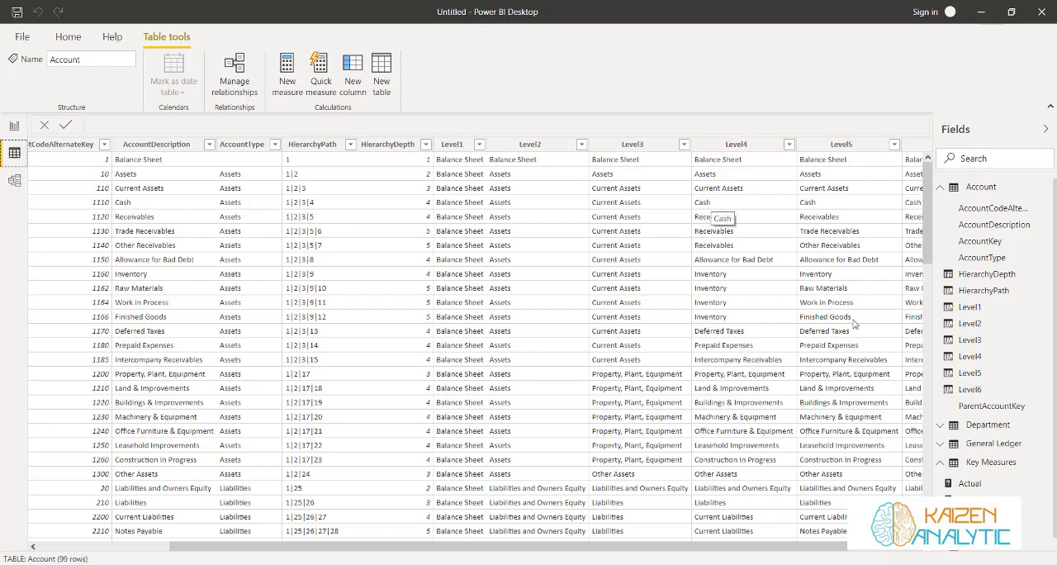
{"action": "left_click", "coordinate": [14, 126]}
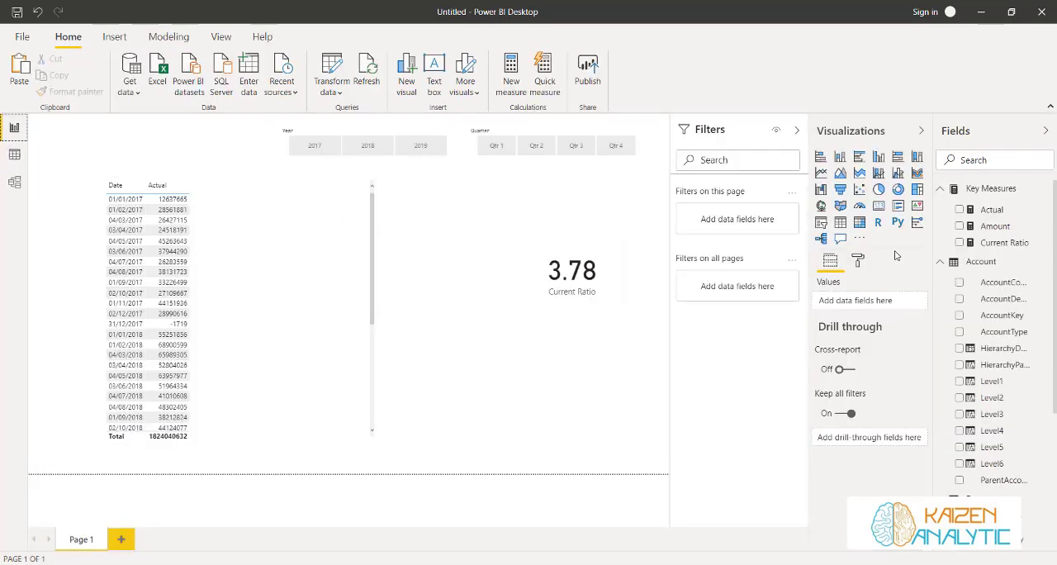
Copy the whole Current Ratio formula into a new measure in the Key Measures table
{"action": "left_click", "coordinate": [984, 242]}
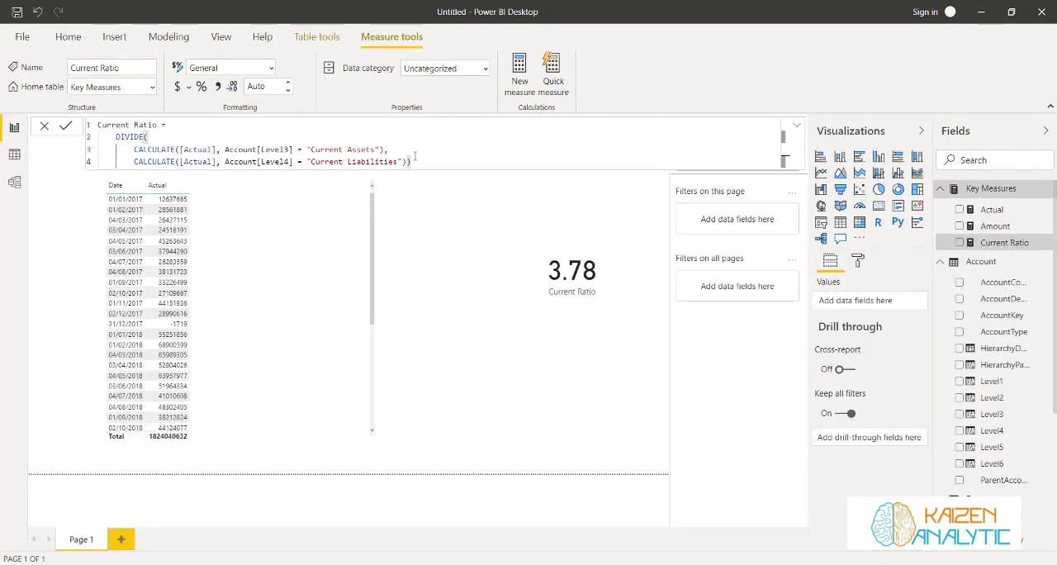
{"action": "left_click_drag", "start_coordinate": [412, 162], "coordinate": [96, 126]}
{"action": "key", "text": "ctrl+c"}
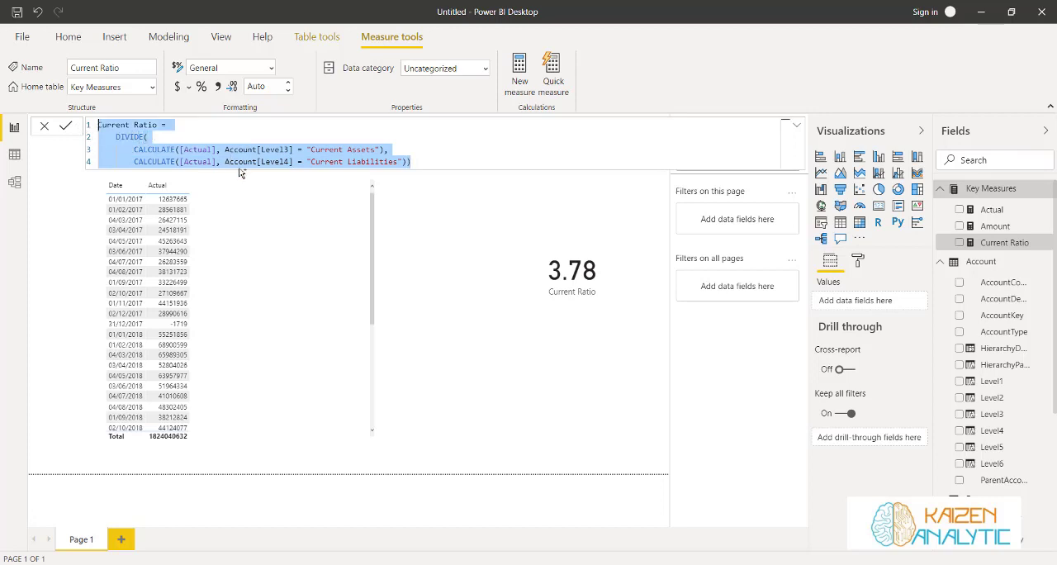
{"action": "left_click", "coordinate": [315, 38]}
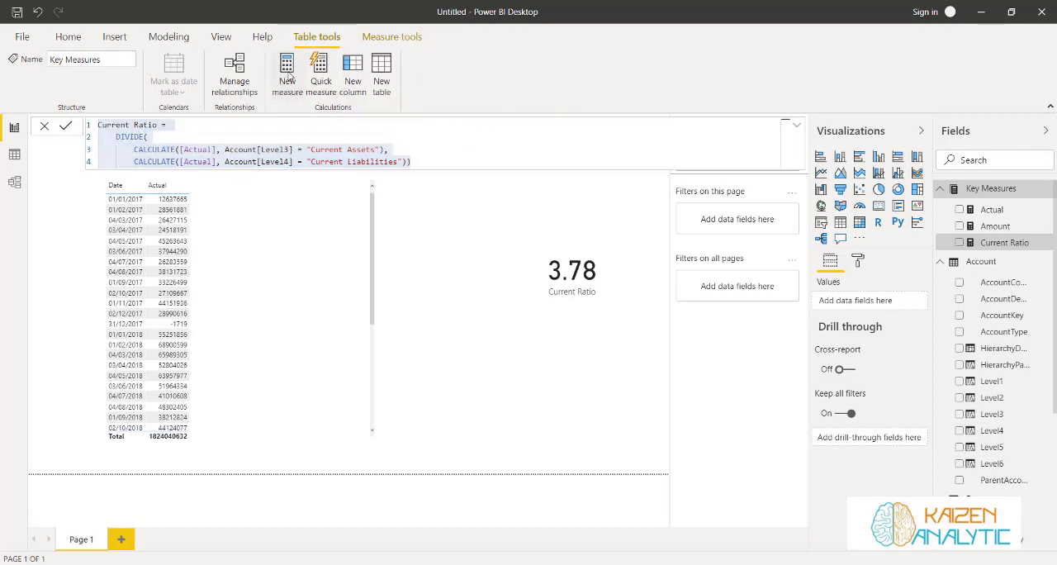
{"action": "left_click", "coordinate": [288, 72]}
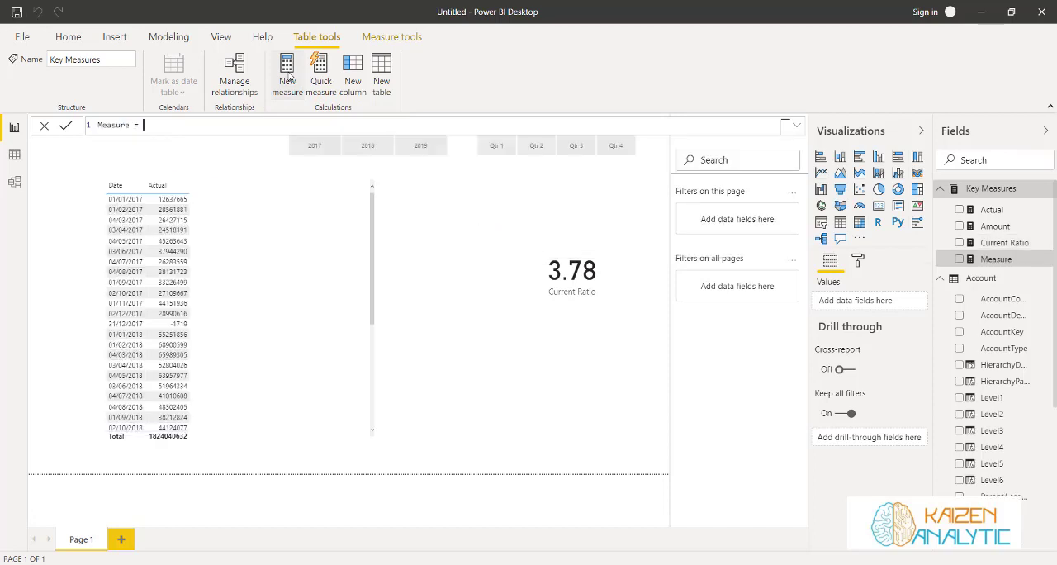
{"action": "key", "text": "ctrl+v"}
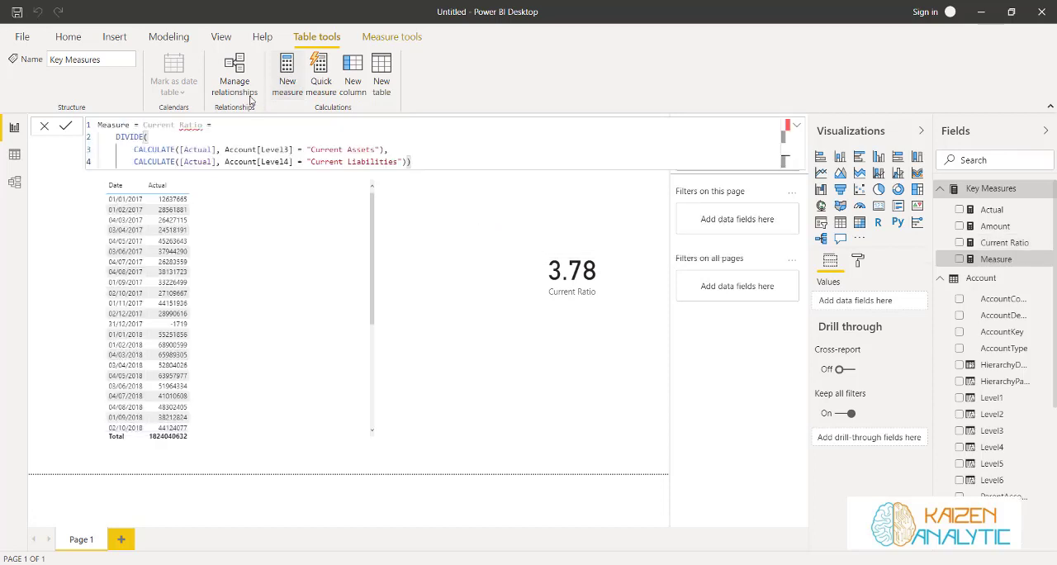
Remove the default measure name before the pasted formula and rename the measure Cash Ratio
{"action": "left_click", "coordinate": [138, 126]}
{"action": "key", "text": "BackSpace"}
{"action": "key", "text": "BackSpace"}
{"action": "key", "text": "BackSpace"}
{"action": "key", "text": "BackSpace"}
{"action": "key", "text": "BackSpace"}
{"action": "key", "text": "BackSpace"}
{"action": "key", "text": "BackSpace"}
{"action": "key", "text": "BackSpace"}
{"action": "key", "text": "BackSpace"}
{"action": "key", "text": "BackSpace"}
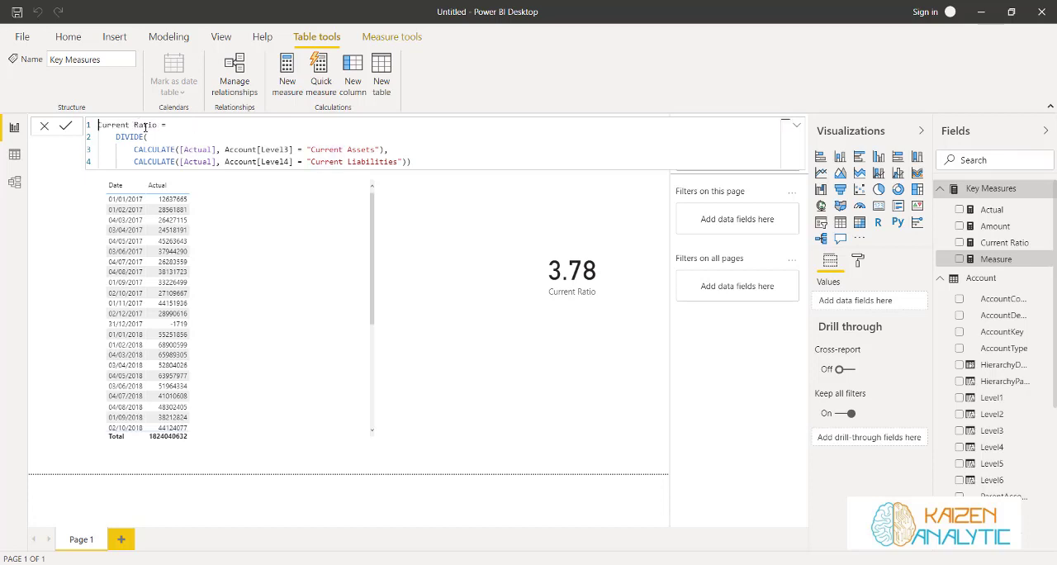
{"action": "type", "text": "Cash"}
{"action": "key", "text": "Delete"}
{"action": "key", "text": "Delete"}
{"action": "key", "text": "Delete"}
{"action": "key", "text": "Delete"}
{"action": "key", "text": "Delete"}
{"action": "key", "text": "Delete"}
{"action": "key", "text": "Delete"}
{"action": "key", "text": "Delete"}
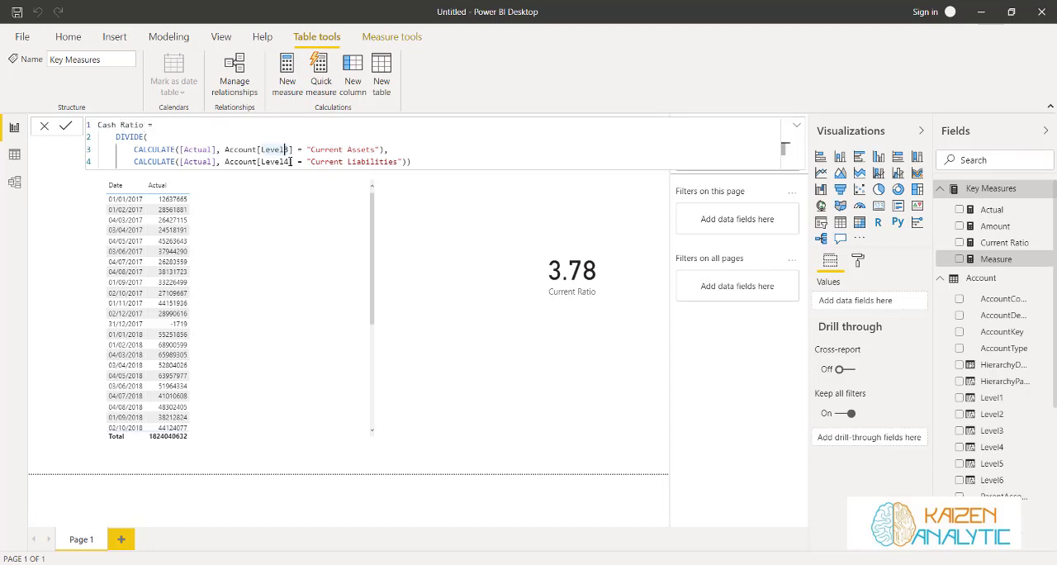
Change the Cash Ratio numerator filter to Account[Level4] = "Cash" and commit the measure
{"action": "key", "text": "BackSpace"}
{"action": "type", "text": "4"}
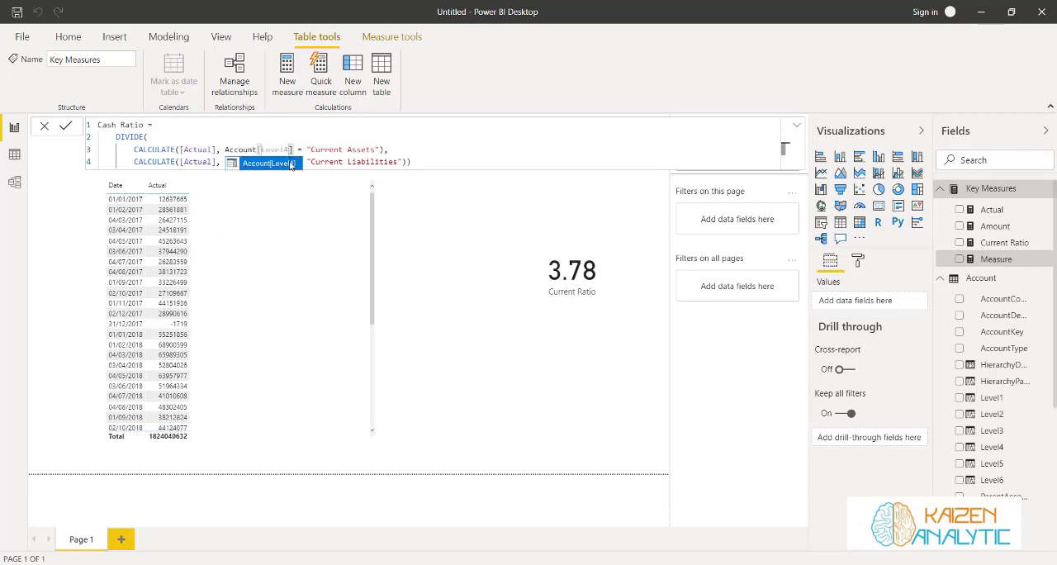
{"action": "left_click", "coordinate": [290, 162]}
{"action": "left_click", "coordinate": [313, 150]}
{"action": "type", "text": "Cash"}
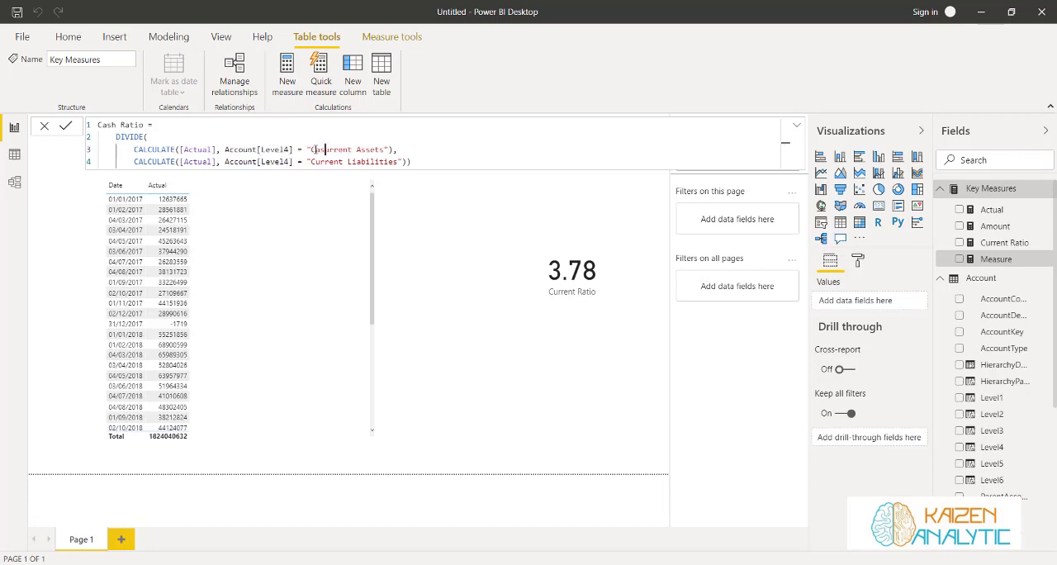
{"action": "key", "text": "Delete"}
{"action": "key", "text": "Delete"}
{"action": "key", "text": "Delete"}
{"action": "key", "text": "Delete"}
{"action": "key", "text": "Delete"}
{"action": "key", "text": "Delete"}
{"action": "key", "text": "Delete"}
{"action": "left_click", "coordinate": [65, 125]}
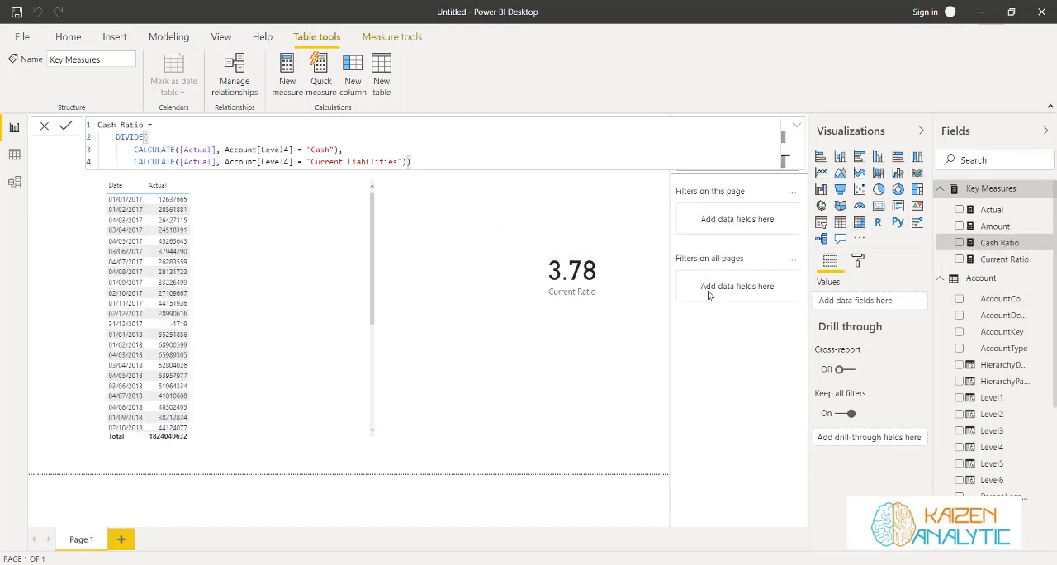
Add a card visual showing Cash Ratio, shrink it and place it directly below the Current Ratio card
{"action": "left_click", "coordinate": [643, 337]}
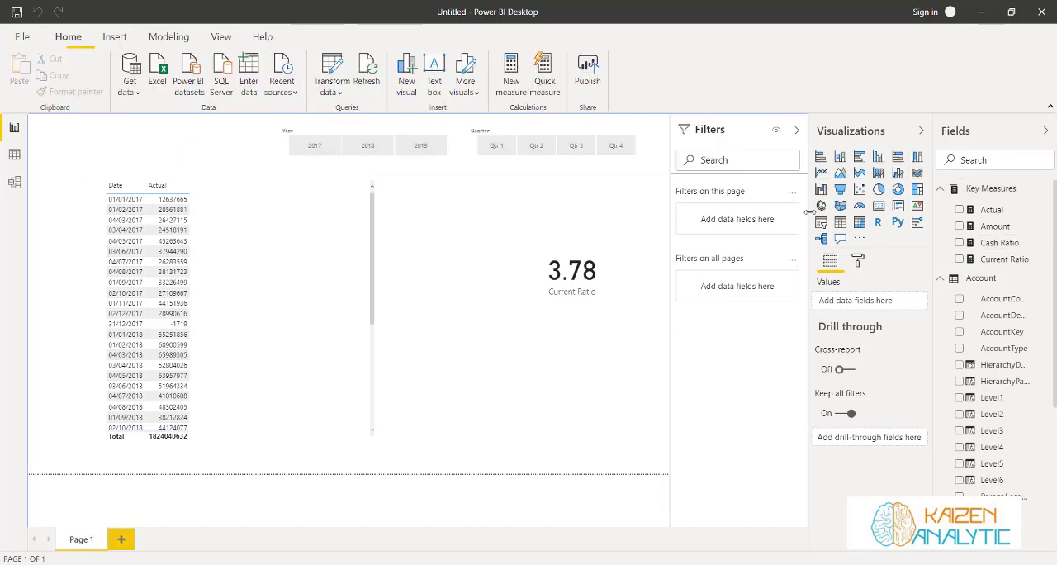
{"action": "left_click", "coordinate": [879, 207]}
{"action": "left_click_drag", "start_coordinate": [985, 246], "coordinate": [845, 305]}
{"action": "left_click_drag", "start_coordinate": [134, 195], "coordinate": [415, 236]}
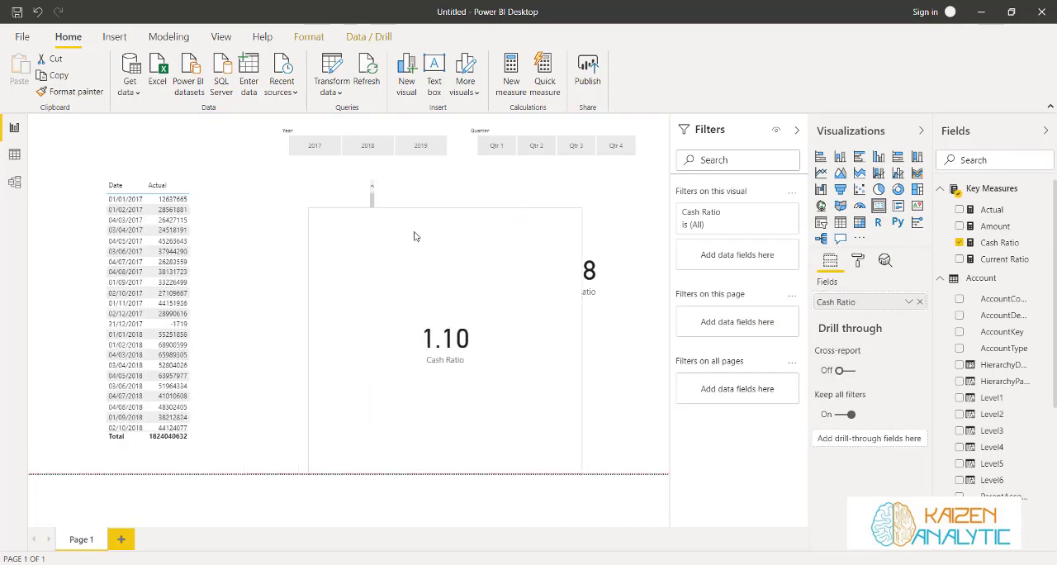
{"action": "left_click_drag", "start_coordinate": [303, 208], "coordinate": [535, 322]}
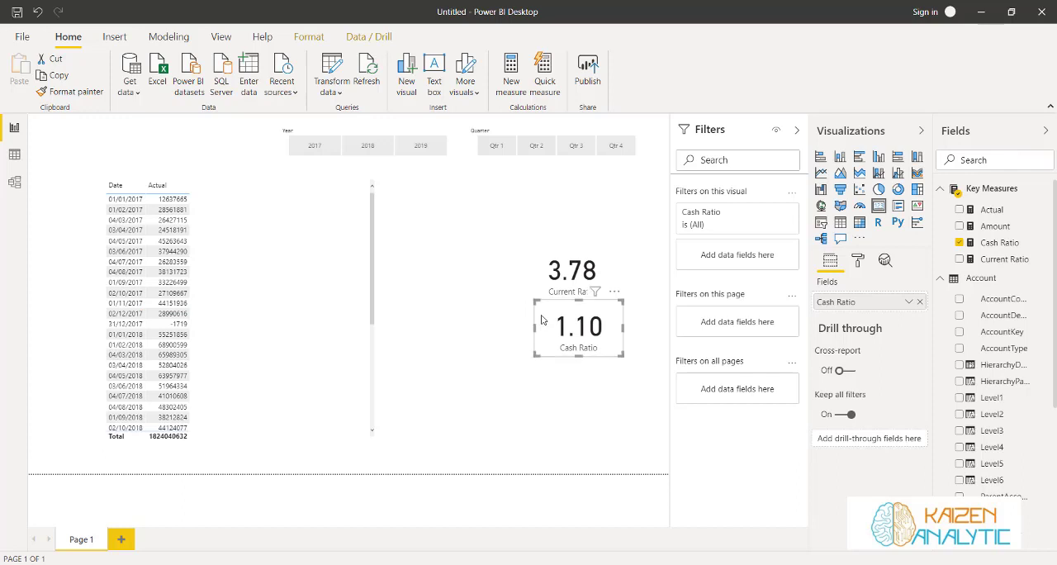
{"action": "left_click", "coordinate": [523, 373]}
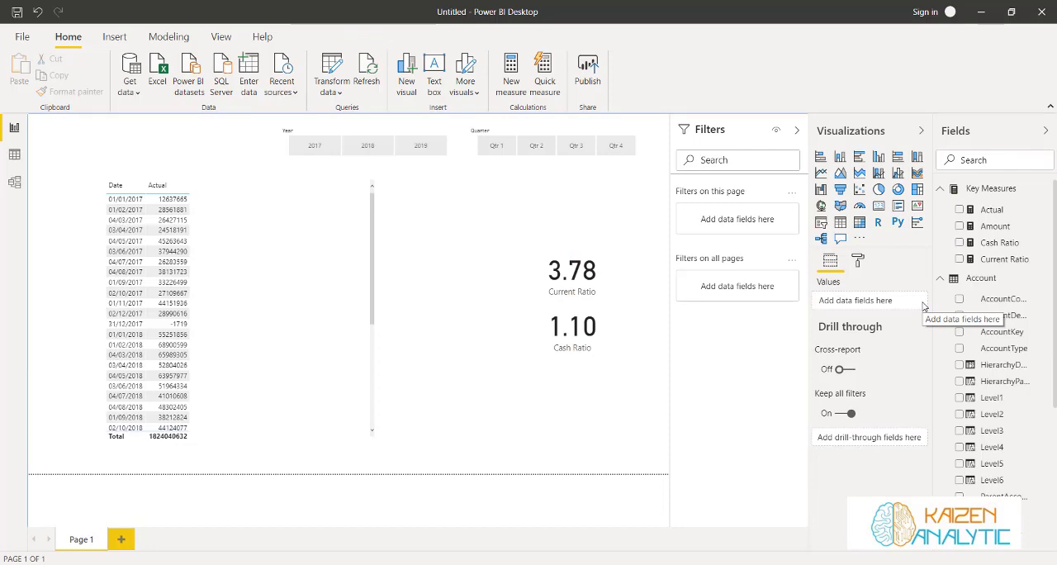
Examine the liabilities and owners equity rows across the Account table's level columns, and return to the report
{"action": "left_click", "coordinate": [14, 155]}
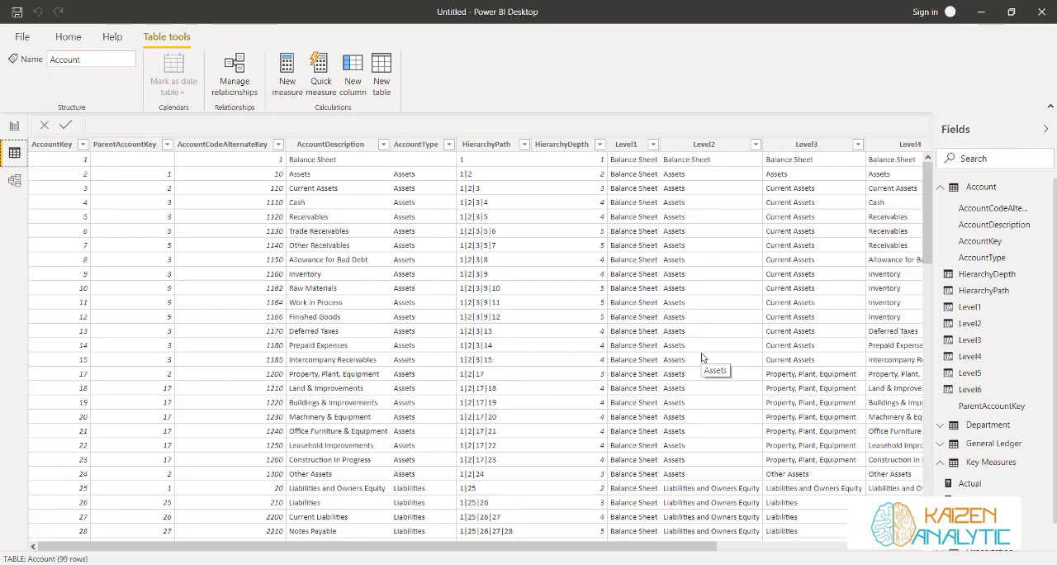
{"action": "scroll", "coordinate": [702, 357], "scroll_direction": "down", "scroll_amount": 5}
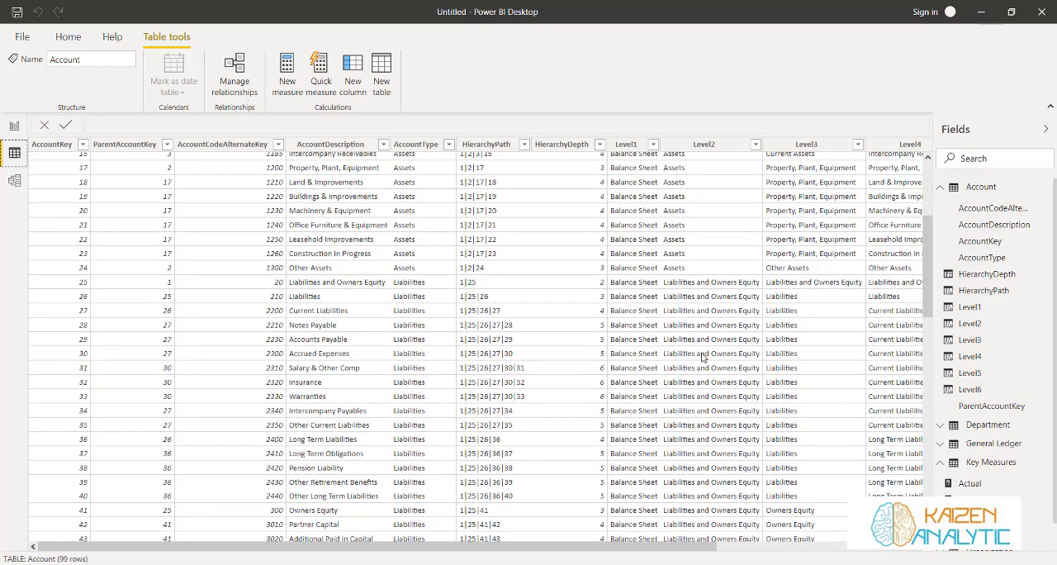
{"action": "scroll", "coordinate": [693, 430], "scroll_direction": "down", "scroll_amount": 2}
{"action": "left_click_drag", "start_coordinate": [663, 547], "coordinate": [809, 551]}
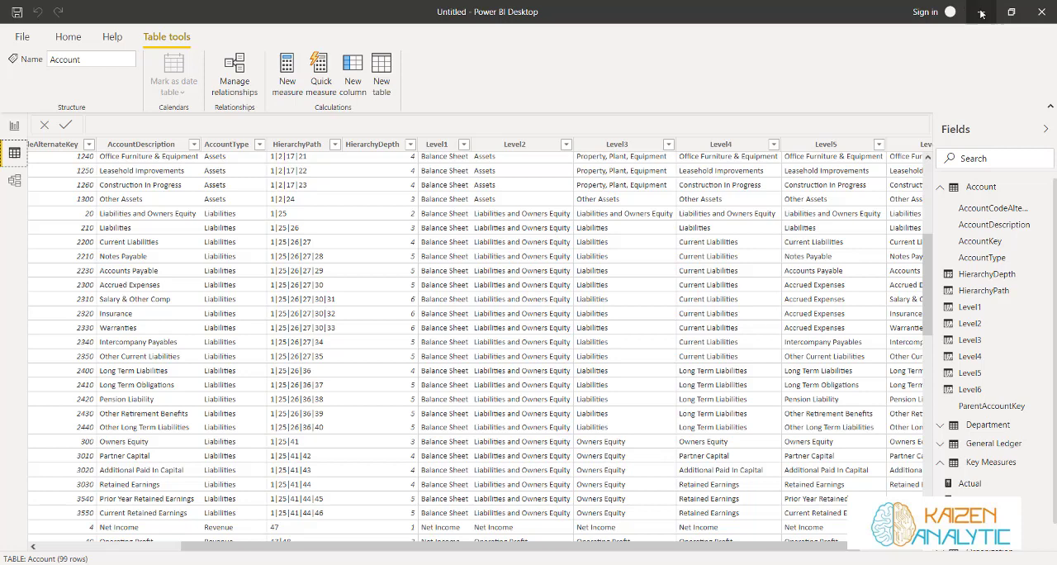
{"action": "left_click", "coordinate": [12, 129]}
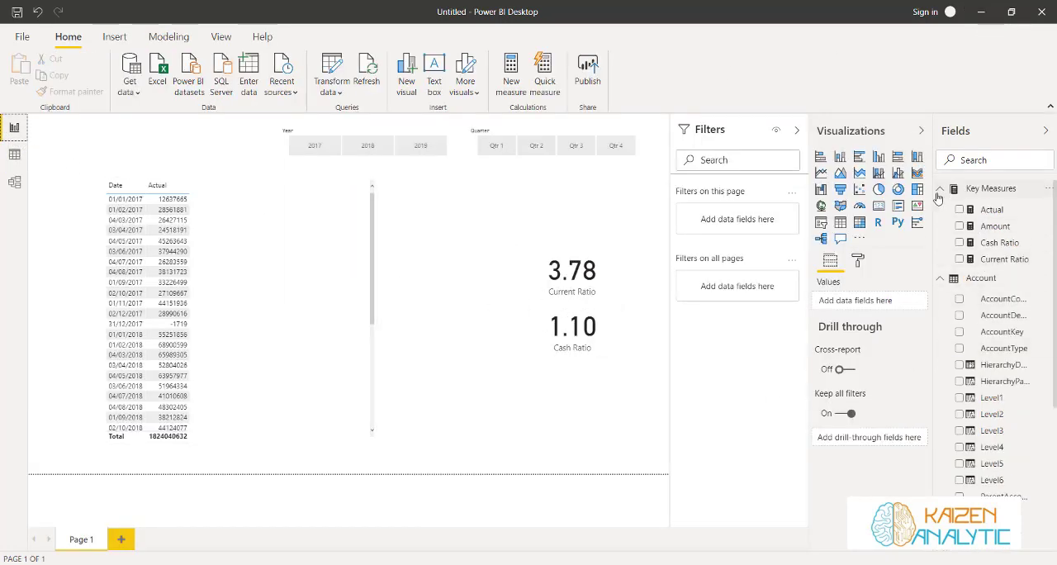
Copy the full Current Ratio formula into a new measure in the Key Measures table
{"action": "left_click", "coordinate": [1028, 192]}
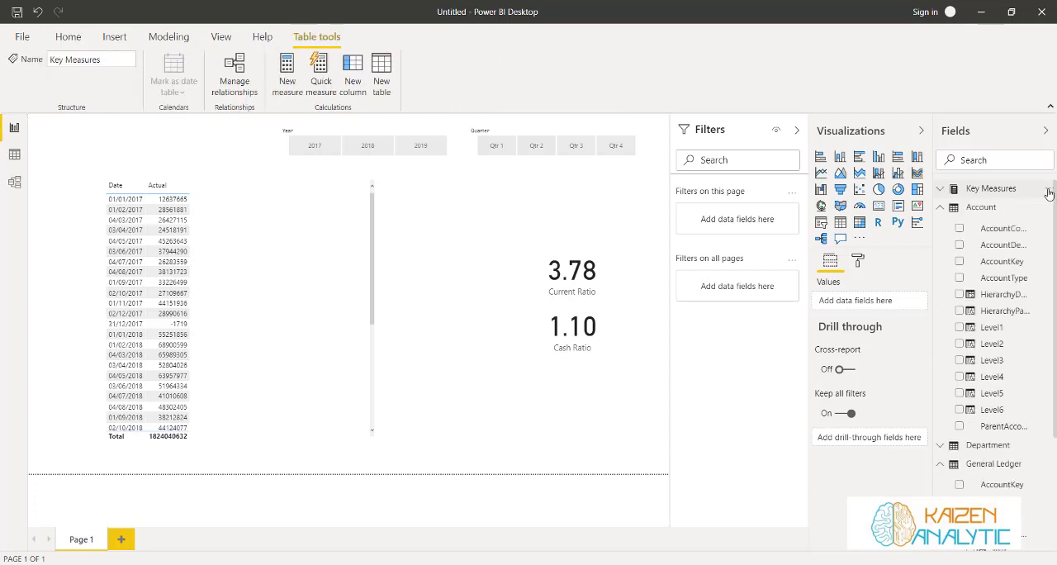
{"action": "left_click", "coordinate": [941, 189]}
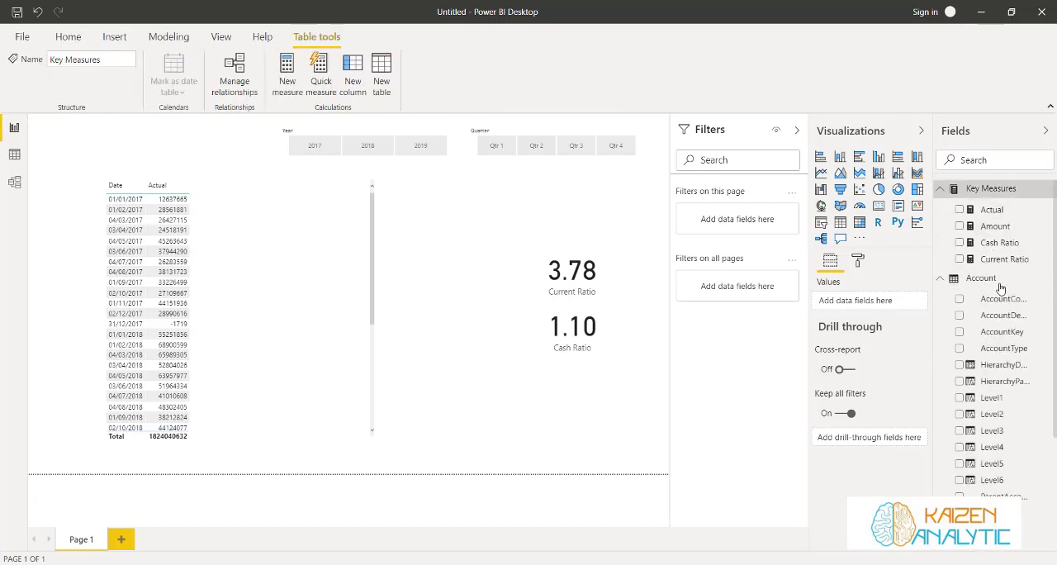
{"action": "left_click", "coordinate": [1002, 259]}
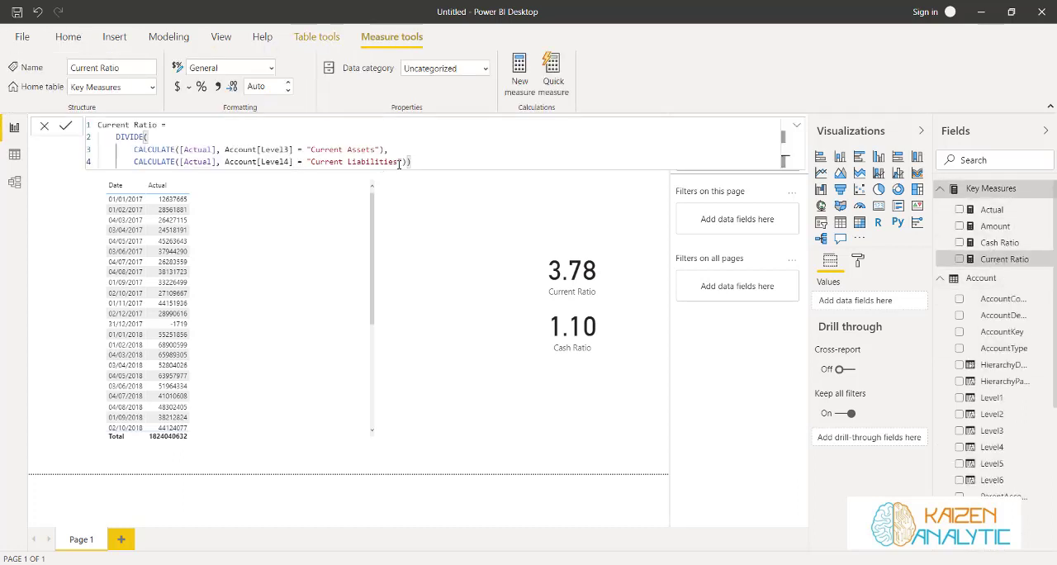
{"action": "left_click_drag", "start_coordinate": [419, 161], "coordinate": [93, 127]}
{"action": "key", "text": "ctrl+c"}
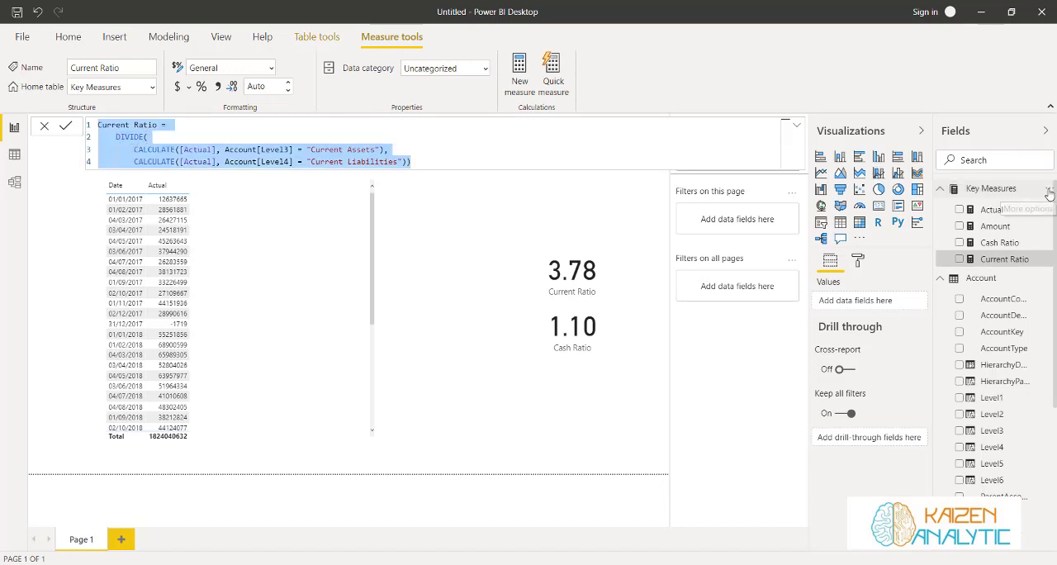
{"action": "right_click", "coordinate": [1004, 197]}
{"action": "left_click", "coordinate": [995, 204]}
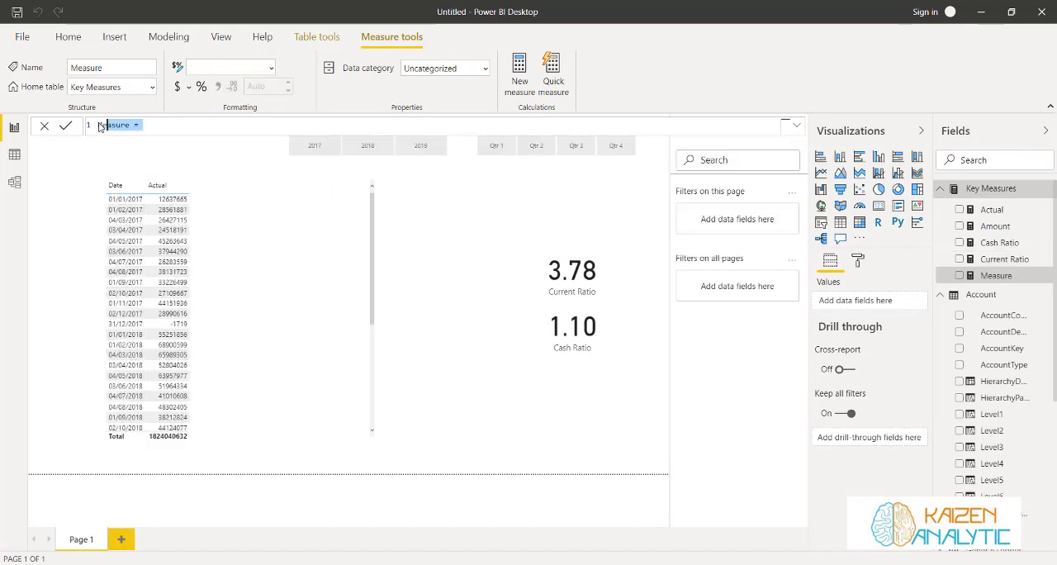
{"action": "key", "text": "ctrl+v"}
Change the name at the start of the pasted formula to Debt to Equity
{"action": "type", "text": "Debt"}
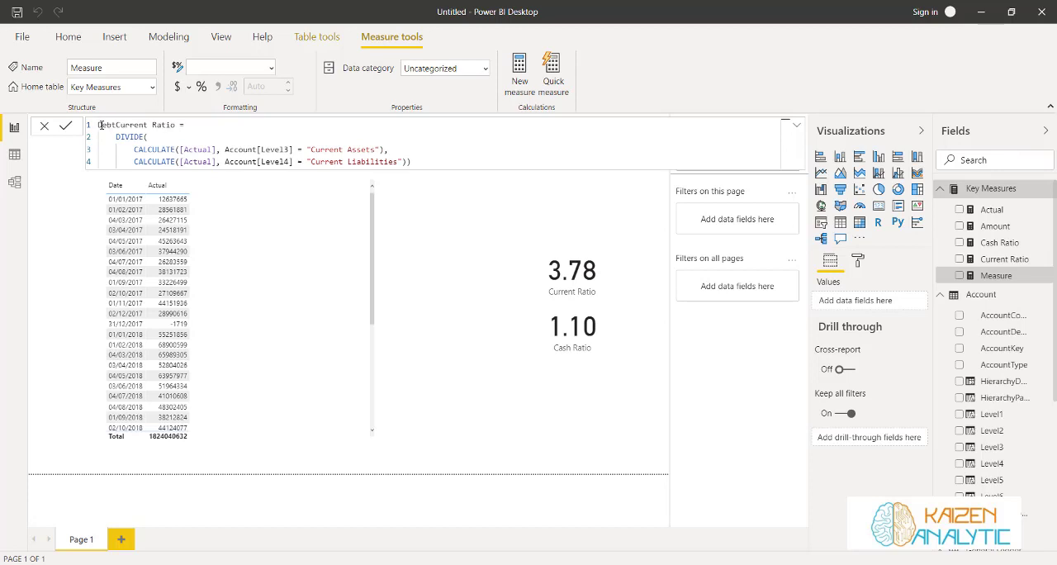
{"action": "type", "text": " to Equity"}
{"action": "key", "text": "Delete"}
{"action": "key", "text": "Delete"}
{"action": "key", "text": "Delete"}
{"action": "key", "text": "Delete"}
{"action": "key", "text": "Delete"}
{"action": "key", "text": "Delete"}
{"action": "key", "text": "Delete"}
{"action": "key", "text": "Delete"}
{"action": "key", "text": "Delete"}
{"action": "key", "text": "Delete"}
{"action": "key", "text": "Delete"}
{"action": "key", "text": "Delete"}
Replace the numerator's filter text "Current Assets" with "Long Term Liabilities"
{"action": "double_click", "coordinate": [326, 162]}
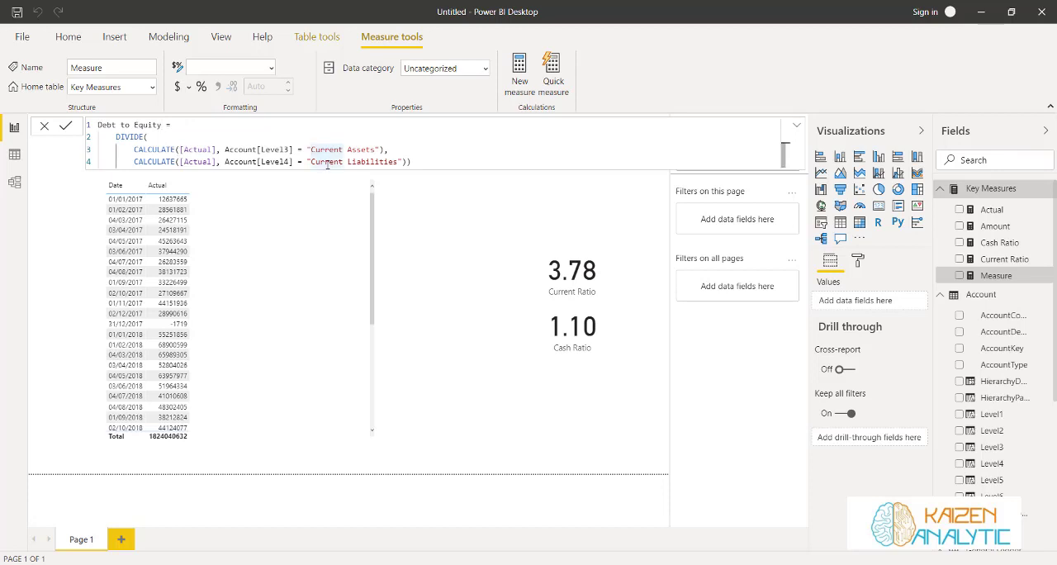
{"action": "key", "text": "Left"}
{"action": "key", "text": "Up"}
{"action": "type", "text": "Long "}
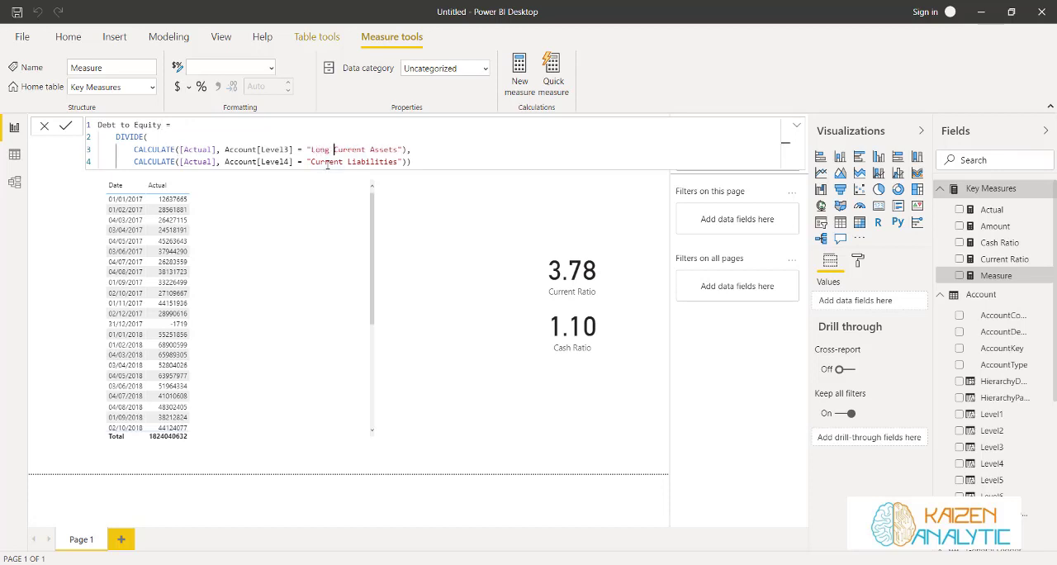
{"action": "type", "text": "Term iabilities "}
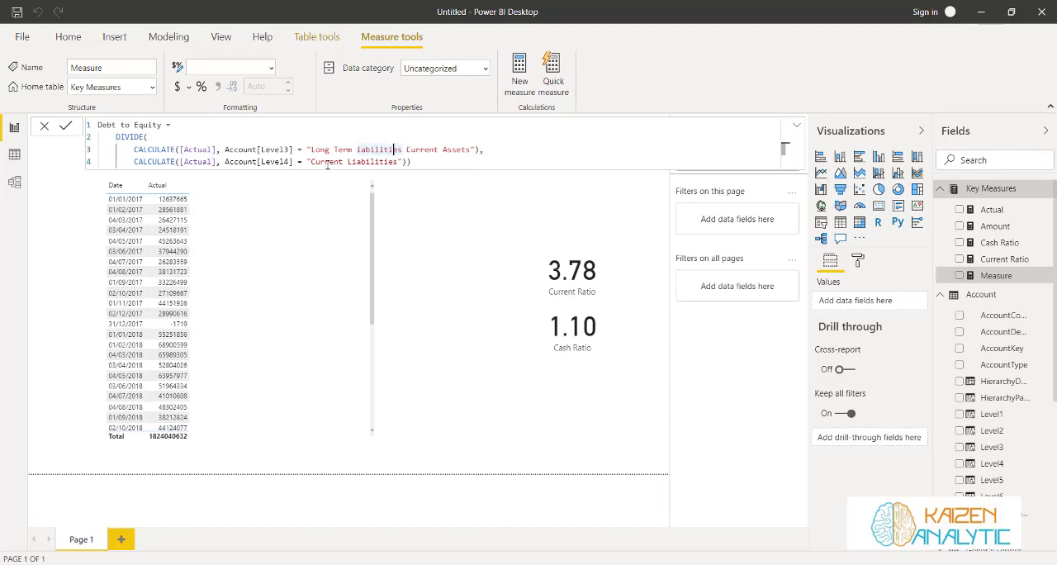
{"action": "type", "text": "L"}
{"action": "key", "text": "Right"}
{"action": "key", "text": "Right"}
{"action": "key", "text": "Right"}
{"action": "key", "text": "Delete"}
{"action": "key", "text": "Delete"}
{"action": "key", "text": "Delete"}
{"action": "key", "text": "Delete"}
{"action": "key", "text": "Delete"}
{"action": "key", "text": "Delete"}
{"action": "key", "text": "Delete"}
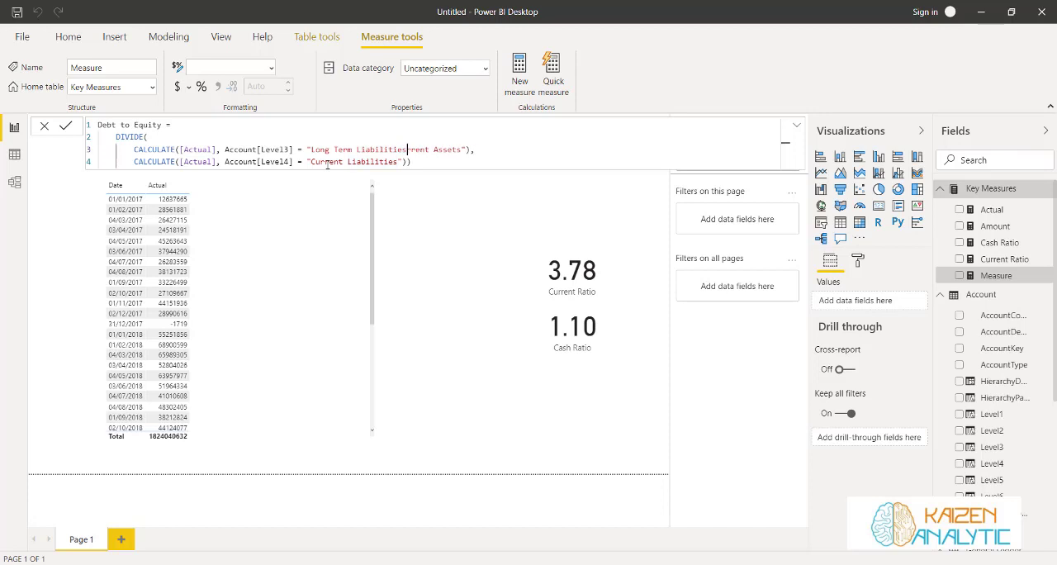
{"action": "key", "text": "Delete"}
{"action": "key", "text": "Delete"}
{"action": "key", "text": "Delete"}
{"action": "key", "text": "Delete"}
{"action": "key", "text": "Delete"}
{"action": "key", "text": "Delete"}
{"action": "key", "text": "Delete"}
{"action": "key", "text": "Delete"}
{"action": "key", "text": "Delete"}
Set the numerator's filter column to Account[Level4] and the denominator's filter column to Account[Level3]
{"action": "left_click_drag", "start_coordinate": [260, 150], "coordinate": [290, 156]}
{"action": "type", "text": "Level4"}
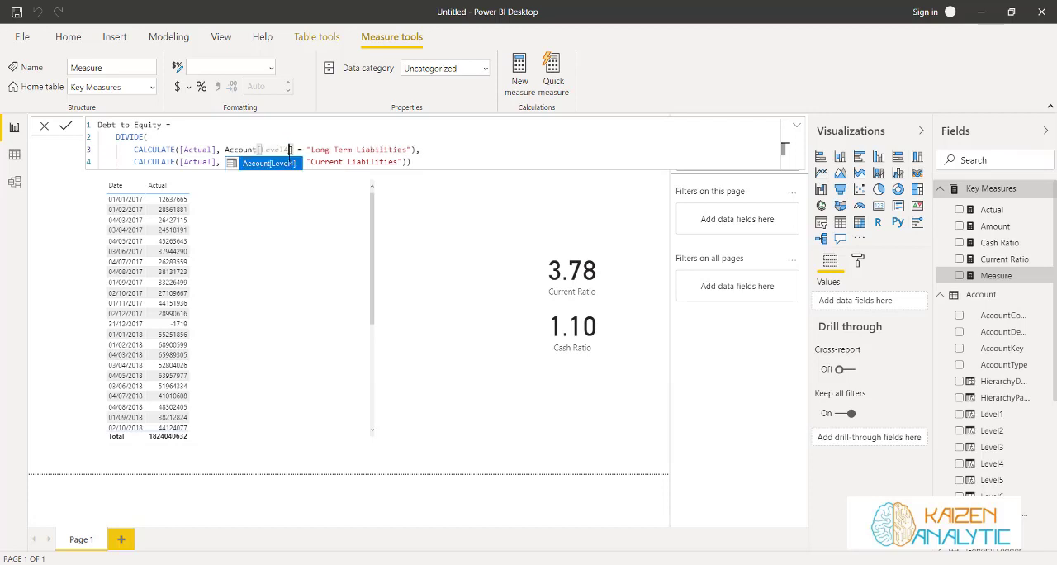
{"action": "left_click", "coordinate": [288, 164]}
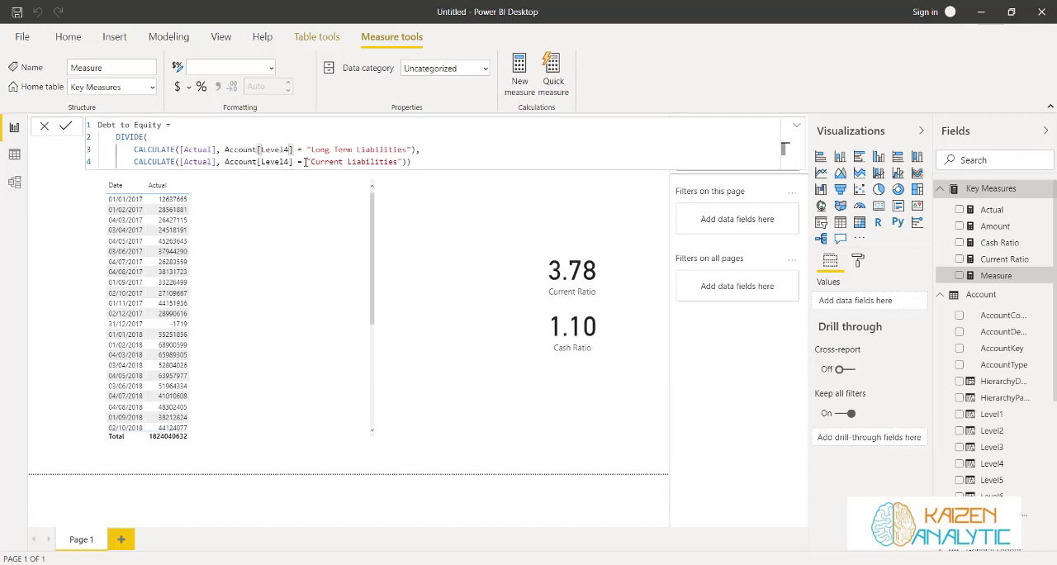
{"action": "left_click_drag", "start_coordinate": [260, 162], "coordinate": [288, 162]}
{"action": "type", "text": "Level3"}
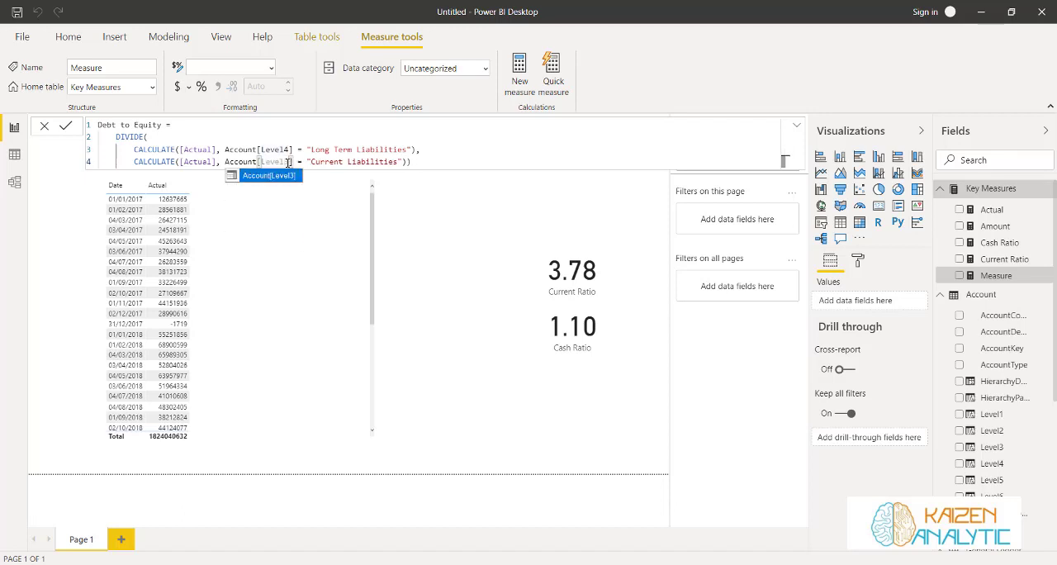
{"action": "left_click", "coordinate": [293, 175]}
Replace the denominator's filter text with "Owner's Equity" and commit the measure
{"action": "left_click", "coordinate": [312, 162]}
{"action": "type", "text": "Owner"}
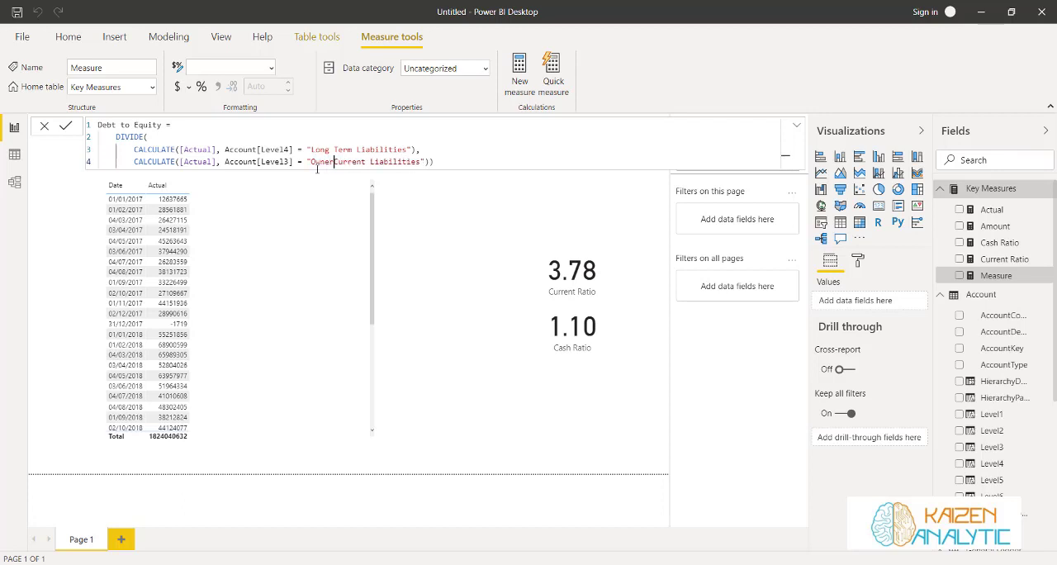
{"action": "type", "text": "'s Equi"}
{"action": "key", "text": "Delete"}
{"action": "key", "text": "Delete"}
{"action": "key", "text": "Delete"}
{"action": "key", "text": "Delete"}
{"action": "key", "text": "Delete"}
{"action": "key", "text": "Delete"}
{"action": "key", "text": "Delete"}
{"action": "type", "text": "ty"}
{"action": "key", "text": "Delete"}
{"action": "key", "text": "Delete"}
{"action": "key", "text": "Delete"}
{"action": "key", "text": "Delete"}
{"action": "key", "text": "Delete"}
{"action": "key", "text": "Delete"}
{"action": "key", "text": "Delete"}
{"action": "key", "text": "Delete"}
{"action": "key", "text": "Delete"}
{"action": "key", "text": "Delete"}
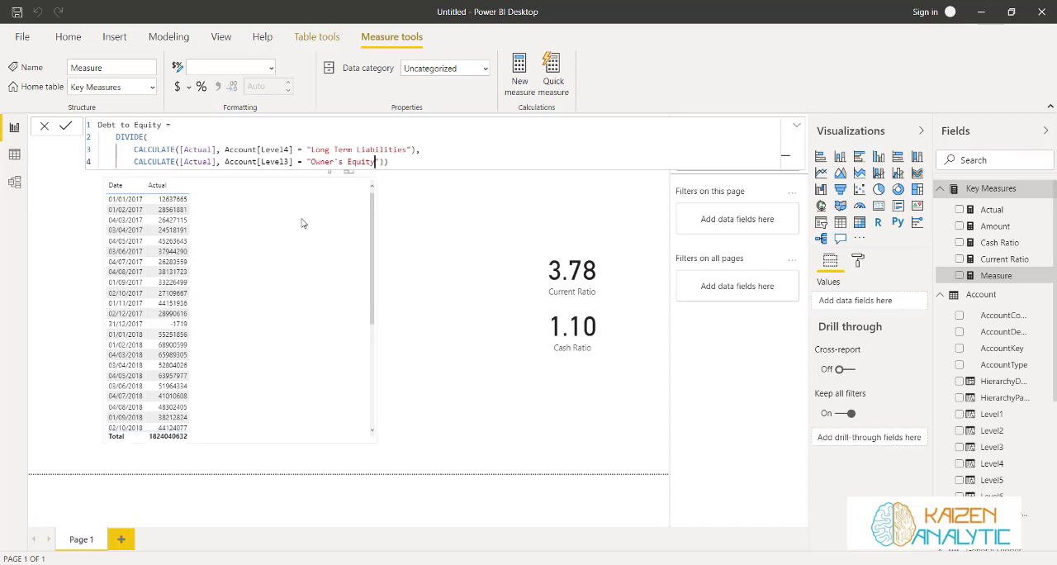
{"action": "key", "text": "Return"}
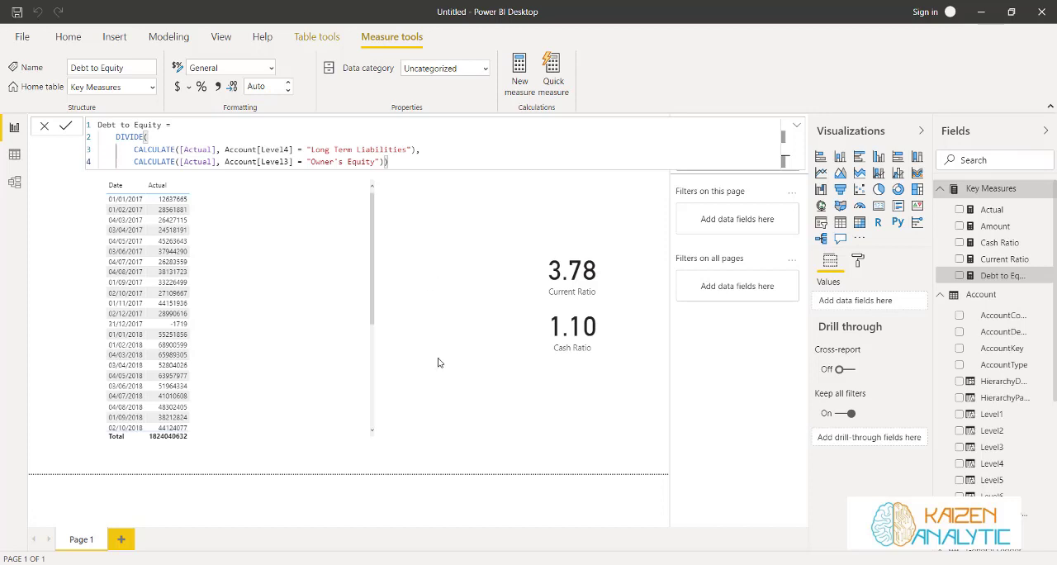
Duplicate the Cash Ratio card, place the copy directly below it and swap its field for Debt to Equity
{"action": "left_click", "coordinate": [528, 368]}
{"action": "left_click", "coordinate": [558, 314]}
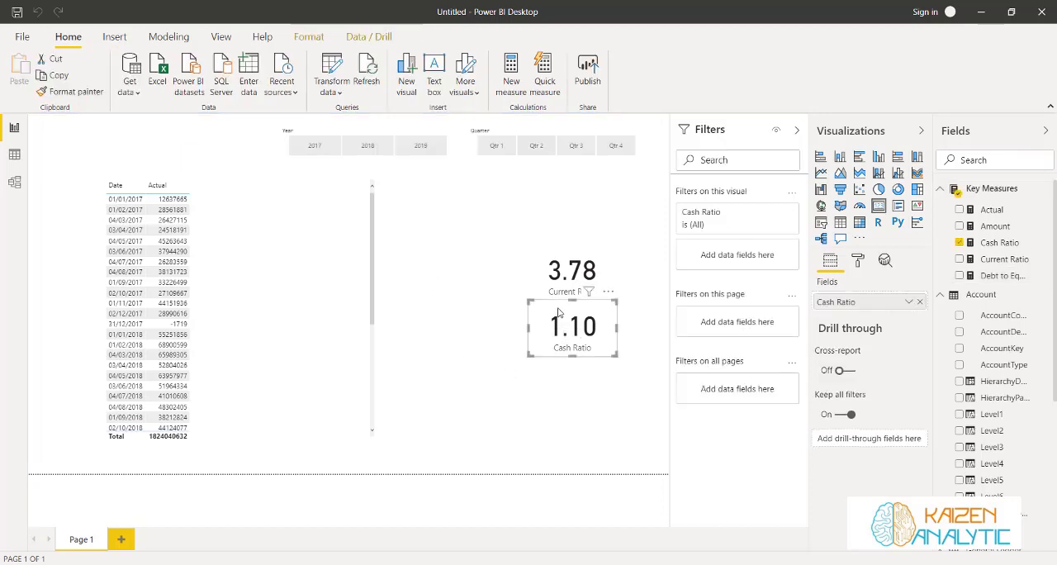
{"action": "key", "text": "ctrl+c"}
{"action": "key", "text": "ctrl+v"}
{"action": "left_click_drag", "start_coordinate": [558, 313], "coordinate": [554, 370]}
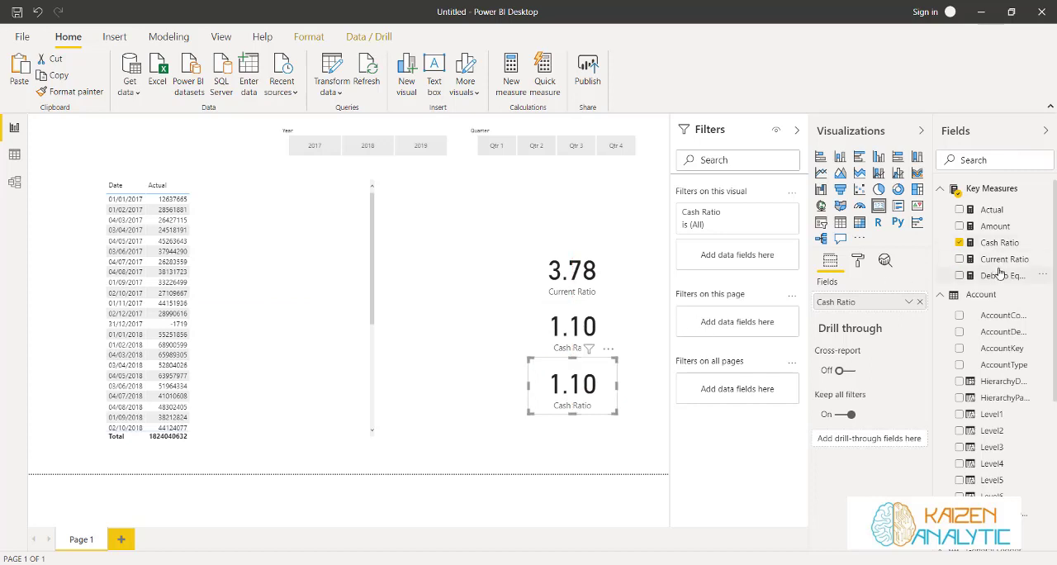
{"action": "left_click_drag", "start_coordinate": [1000, 281], "coordinate": [826, 302]}
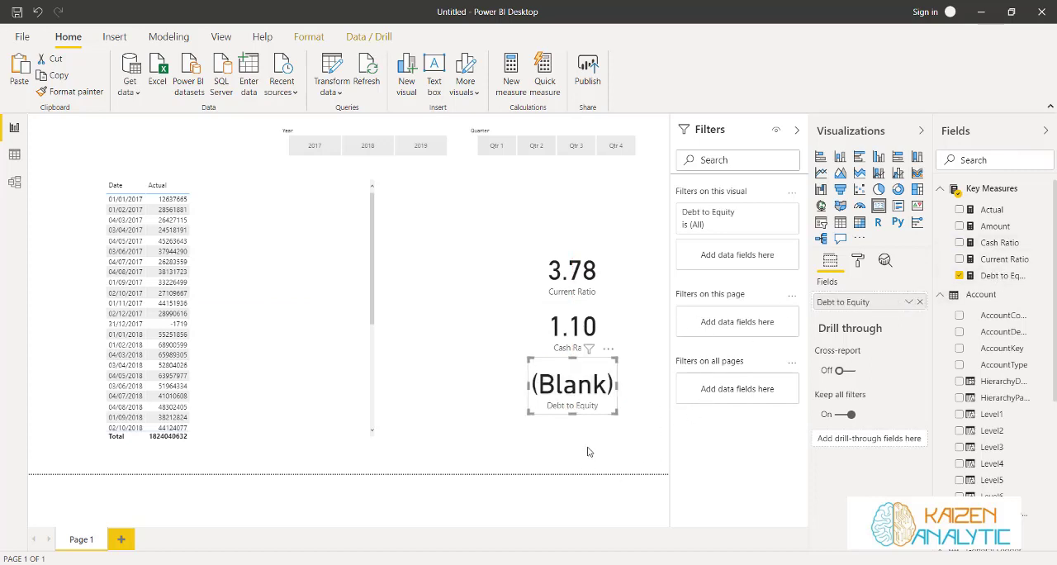
Check the ratio cards with the quarter slicer set to Qtr 1 and Qtr 2
{"action": "left_click", "coordinate": [496, 146]}
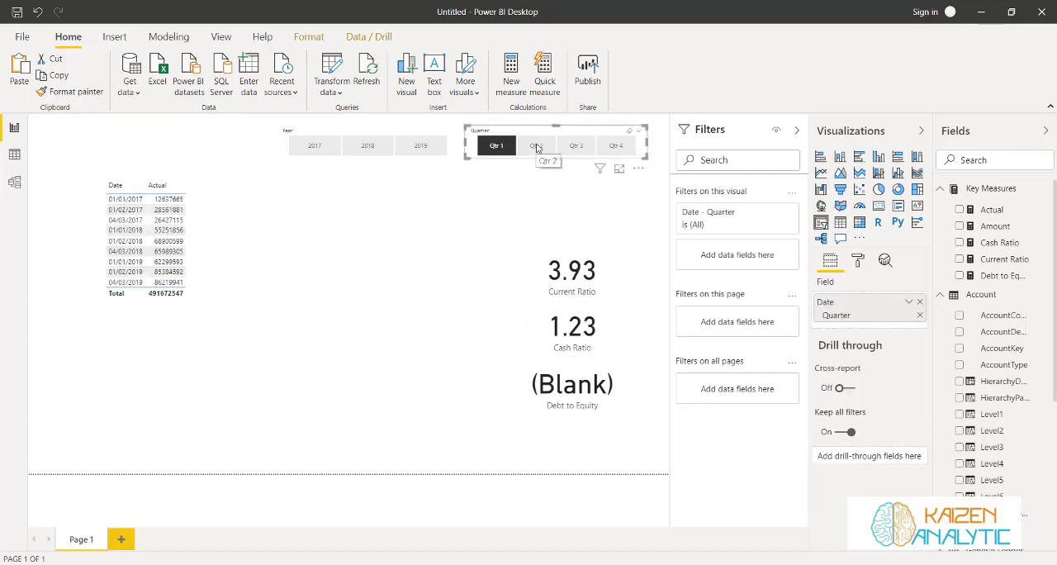
{"action": "left_click", "coordinate": [536, 147]}
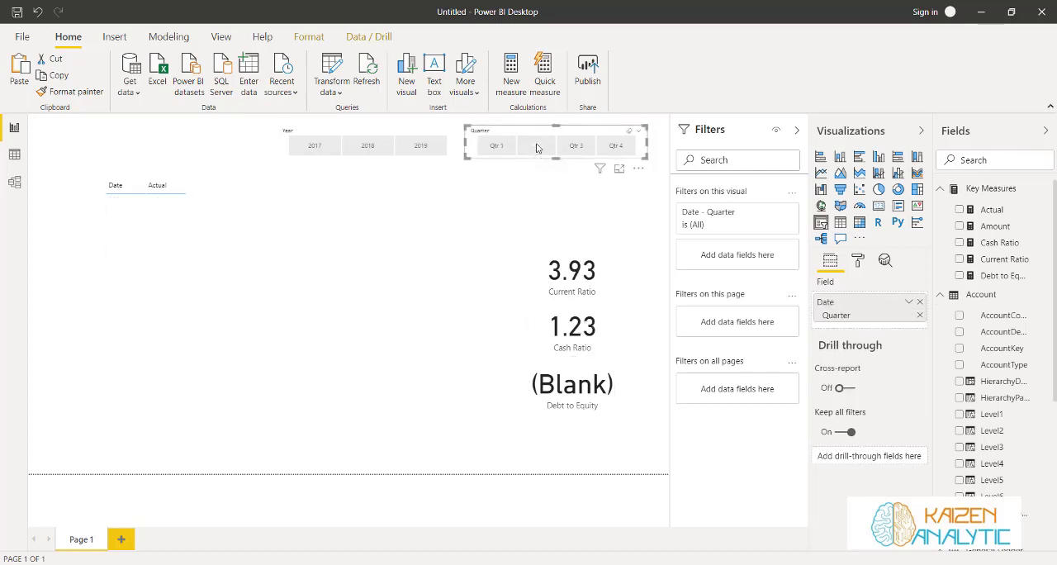
Rewrite the measure as Debt to Equity Ratio, dividing Level4 "Long Term Liabilities" by Level3 "Owners Equity", split the formula over three lines and commit it
{"action": "left_click", "coordinate": [994, 277]}
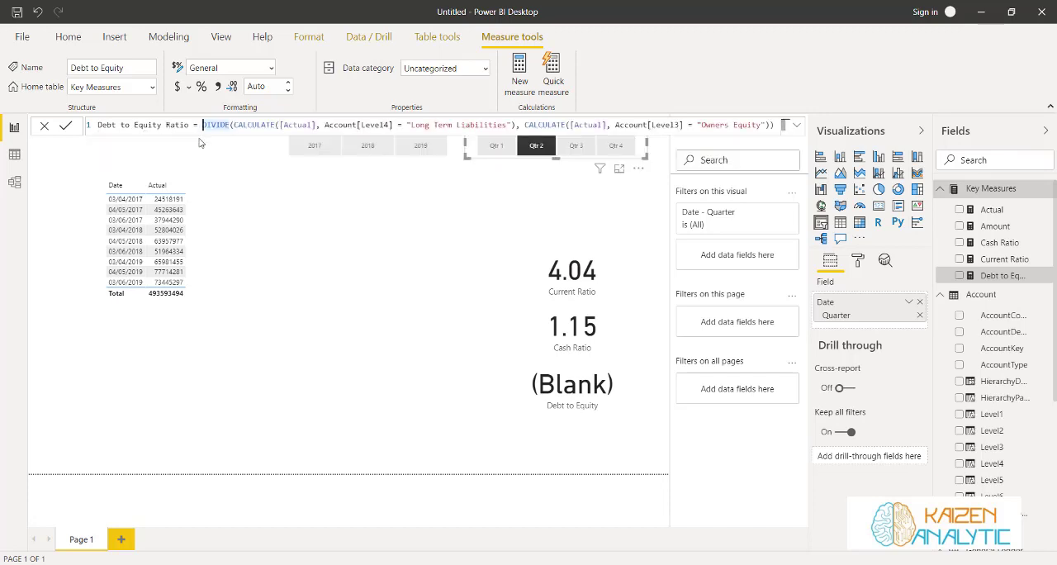
{"action": "key", "text": "shift+Return"}
{"action": "key", "text": "Tab"}
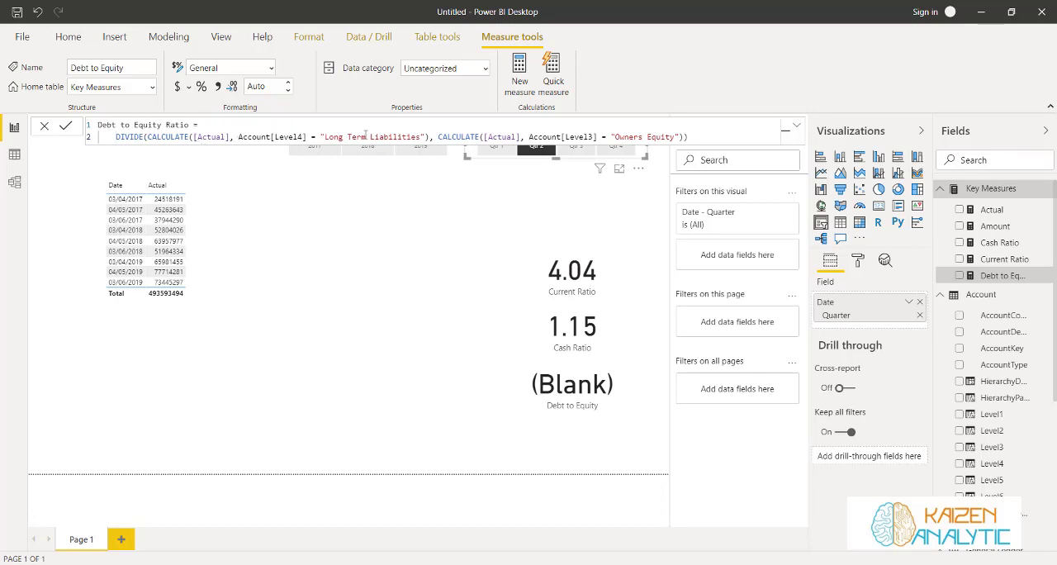
{"action": "left_click", "coordinate": [438, 137]}
{"action": "key", "text": "shift+Return"}
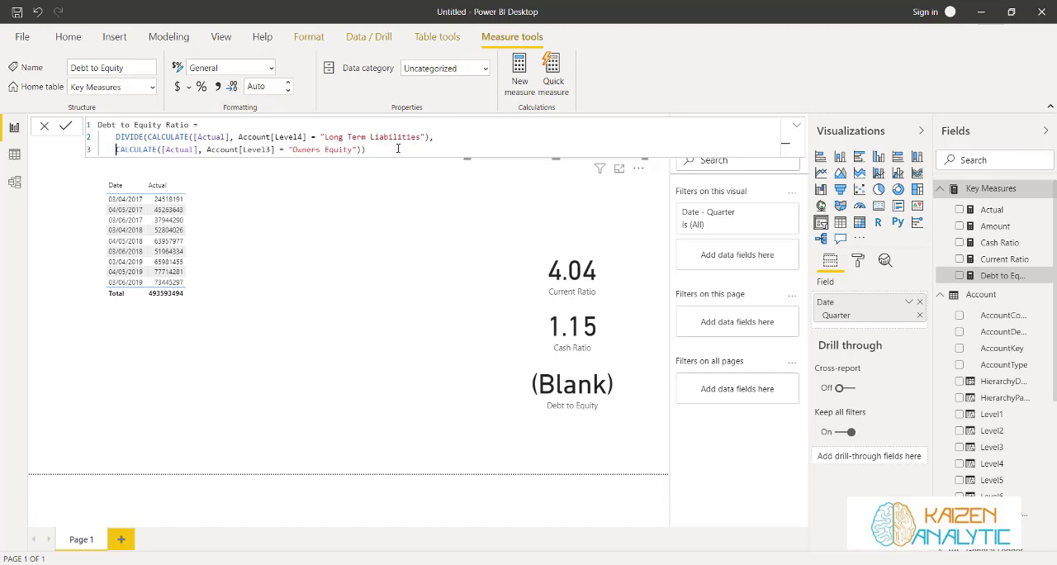
{"action": "left_click", "coordinate": [69, 127]}
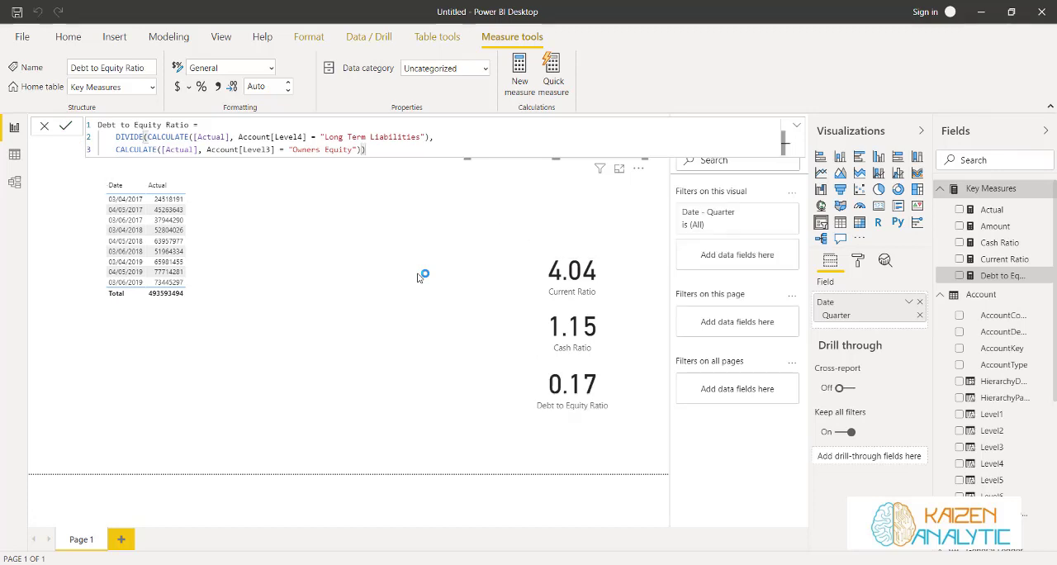
Delete the Debt to Equity Ratio card and move the Cash Ratio card slightly closer to the Current Ratio card
{"action": "left_click", "coordinate": [541, 378]}
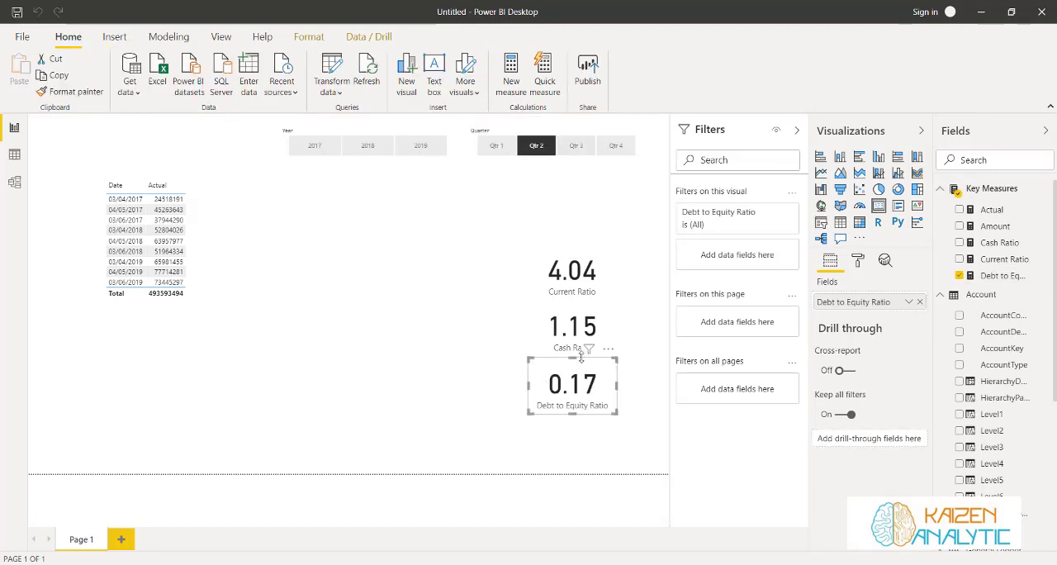
{"action": "key", "text": "Delete"}
{"action": "left_click", "coordinate": [585, 347]}
{"action": "left_click", "coordinate": [1001, 277]}
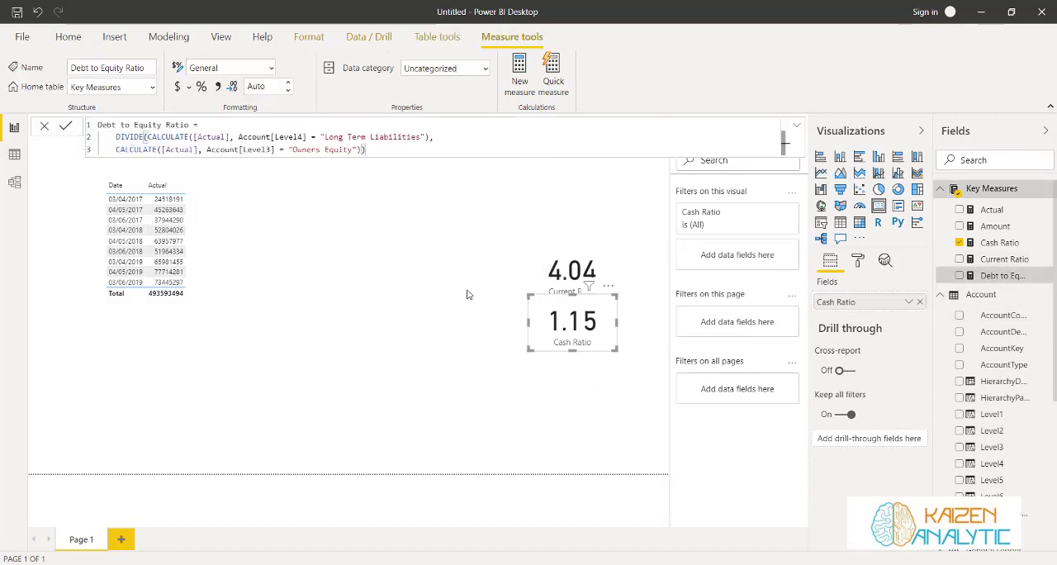
Copy the Cash Ratio card, position the duplicate beneath it and make it show Debt to Equity Ratio
{"action": "left_click", "coordinate": [568, 324]}
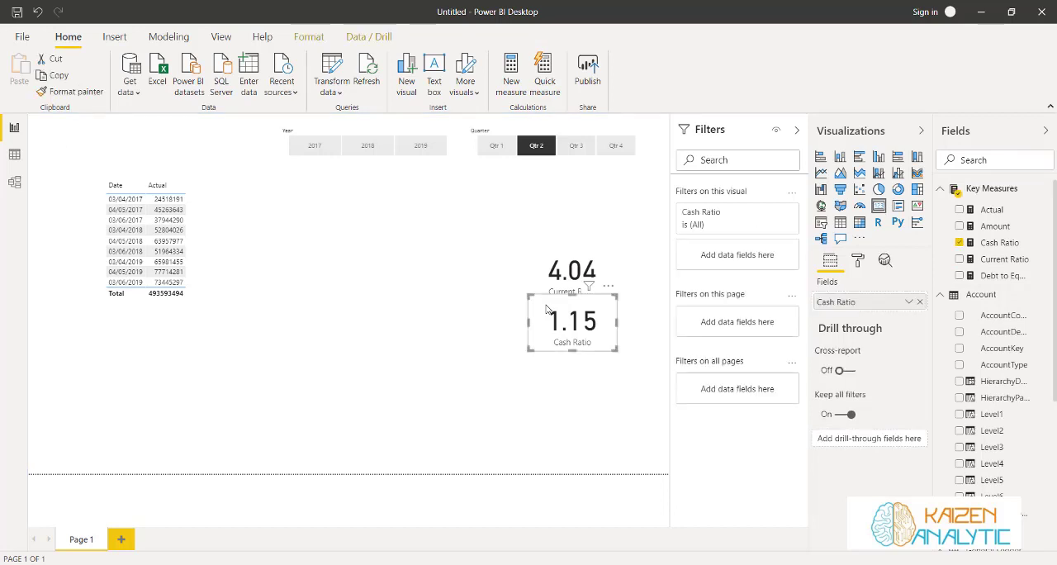
{"action": "key", "text": "ctrl+c"}
{"action": "key", "text": "ctrl+v"}
{"action": "key", "text": "Down"}
{"action": "key", "text": "Down"}
{"action": "key", "text": "Down"}
{"action": "key", "text": "Down"}
{"action": "key", "text": "Down"}
{"action": "key", "text": "Down"}
{"action": "key", "text": "Down"}
{"action": "key", "text": "Down"}
{"action": "key", "text": "Down"}
{"action": "key", "text": "Down"}
{"action": "key", "text": "Down"}
{"action": "key", "text": "Down"}
{"action": "key", "text": "Down"}
{"action": "key", "text": "Down"}
{"action": "key", "text": "Down"}
{"action": "key", "text": "Down"}
{"action": "key", "text": "Down"}
{"action": "key", "text": "Down"}
{"action": "key", "text": "Down"}
{"action": "key", "text": "Down"}
{"action": "left_click_drag", "start_coordinate": [992, 283], "coordinate": [873, 302]}
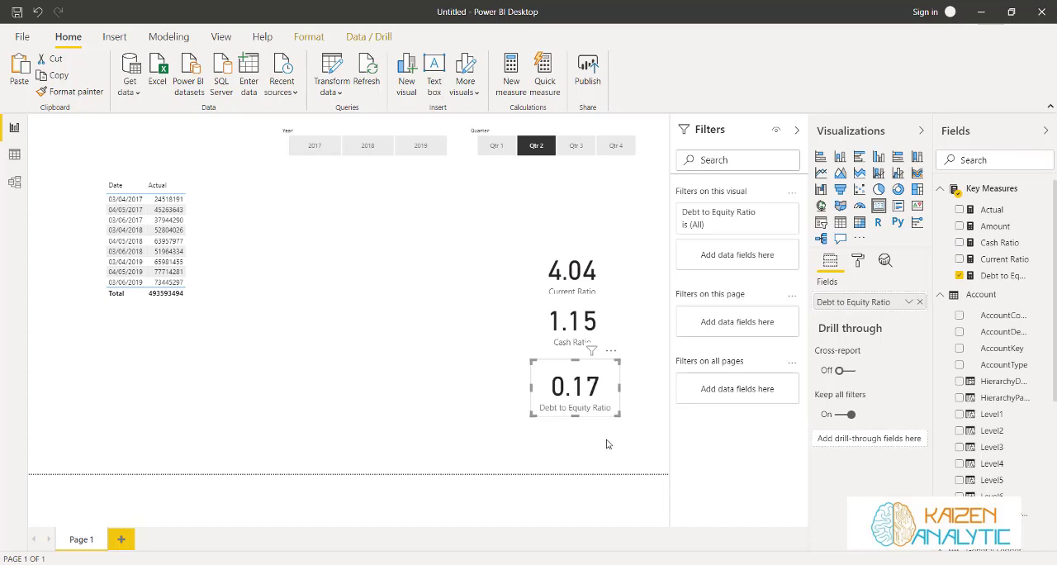
Compare the three ratio cards for 2019 with Qtr 1 and Qtr 2 and for 2018, and clear both slicers
{"action": "left_click", "coordinate": [527, 152]}
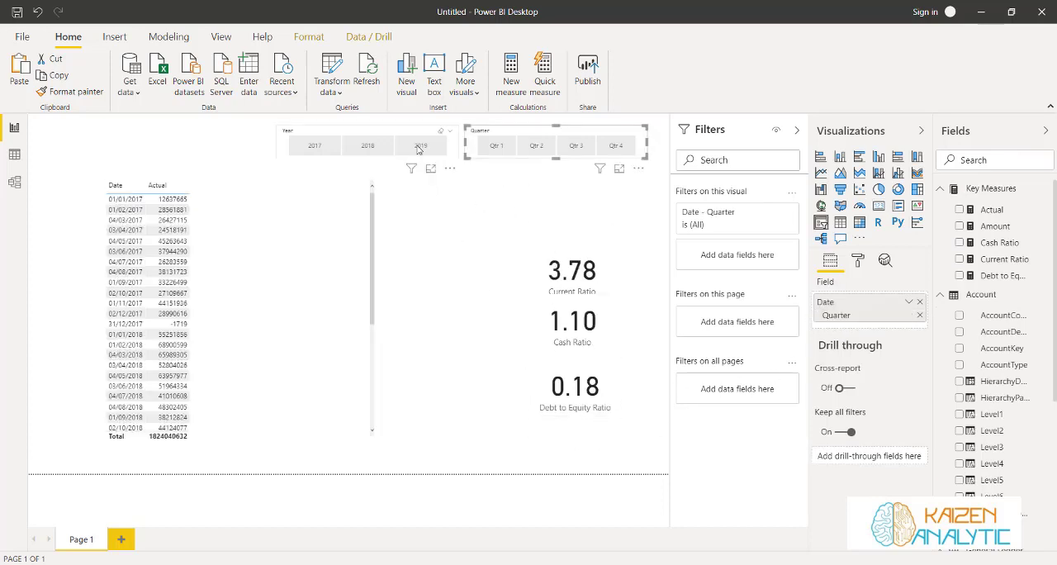
{"action": "left_click", "coordinate": [418, 149]}
{"action": "left_click", "coordinate": [495, 145]}
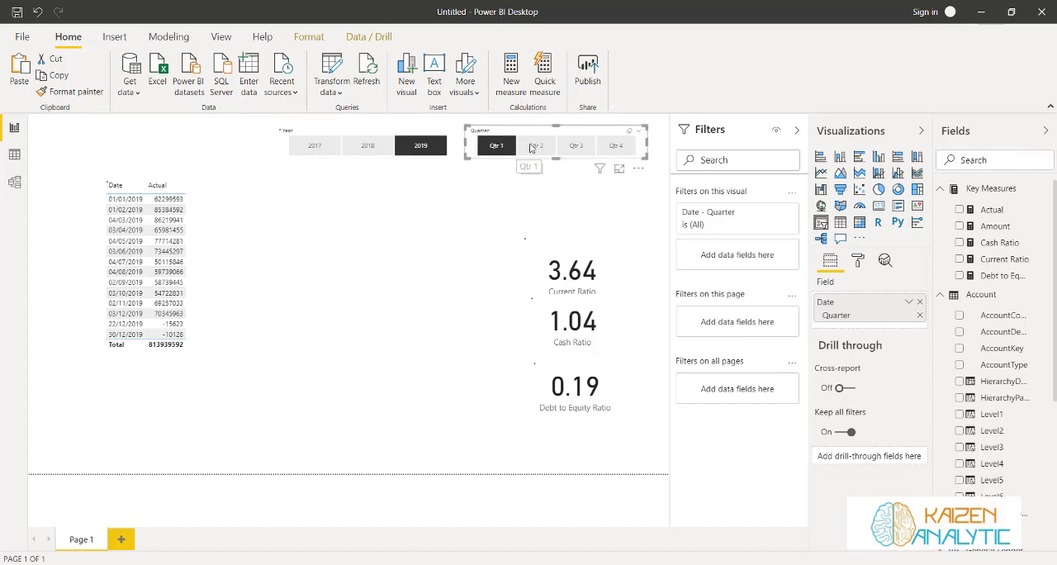
{"action": "left_click", "coordinate": [532, 147]}
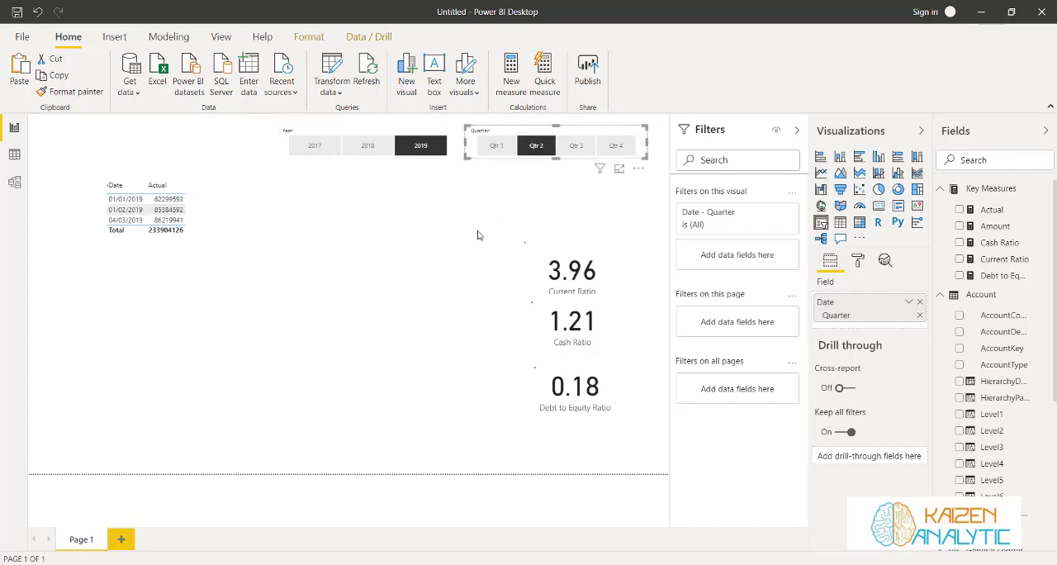
{"action": "left_click", "coordinate": [365, 149]}
{"action": "left_click", "coordinate": [535, 144]}
{"action": "left_click", "coordinate": [368, 145]}
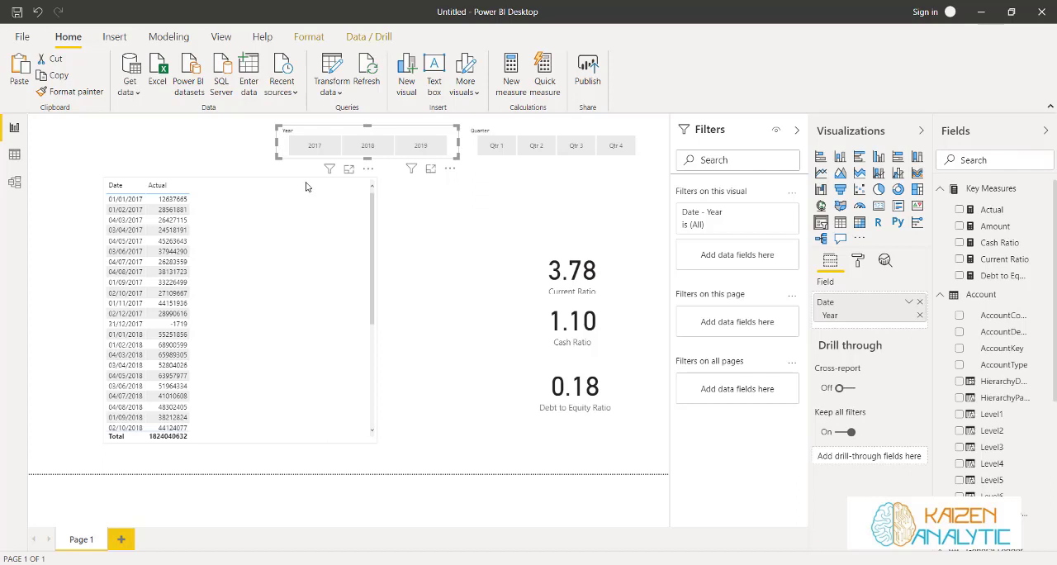
Rename the report page Balance Sheet Analytics
{"action": "double_click", "coordinate": [93, 537]}
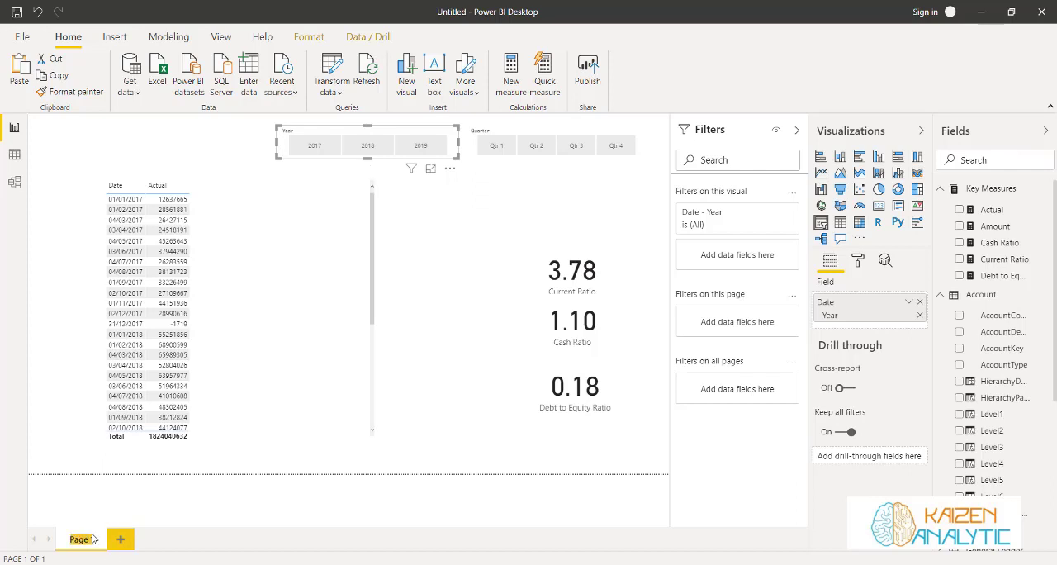
{"action": "type", "text": "Balance"}
{"action": "type", "text": " Sheet An"}
{"action": "type", "text": "alytics"}
{"action": "left_click", "coordinate": [232, 452]}
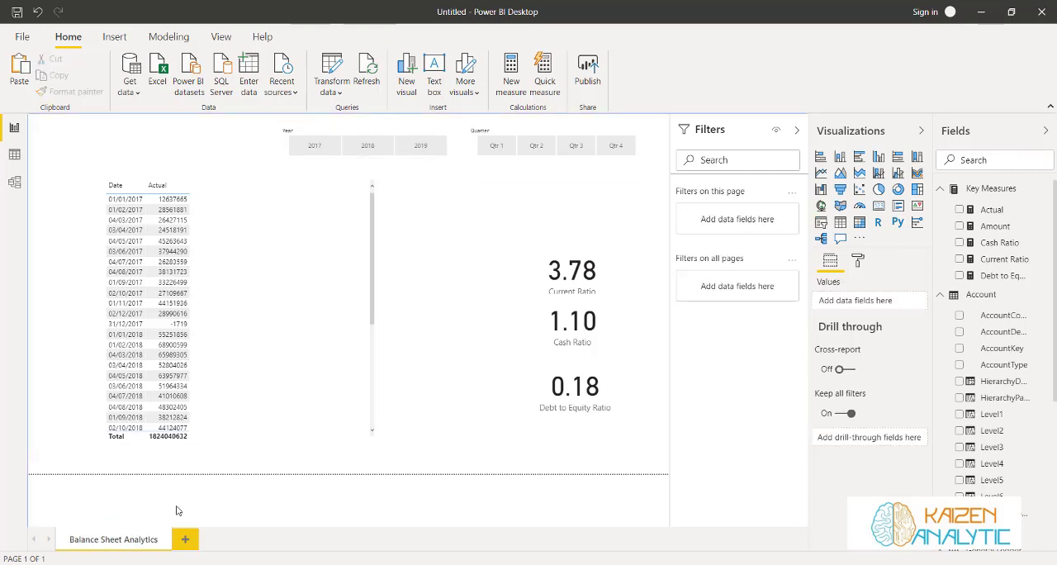
Duplicate the Balance Sheet Analytics page and rename the copy Income Statement Analytics
{"action": "right_click", "coordinate": [148, 541]}
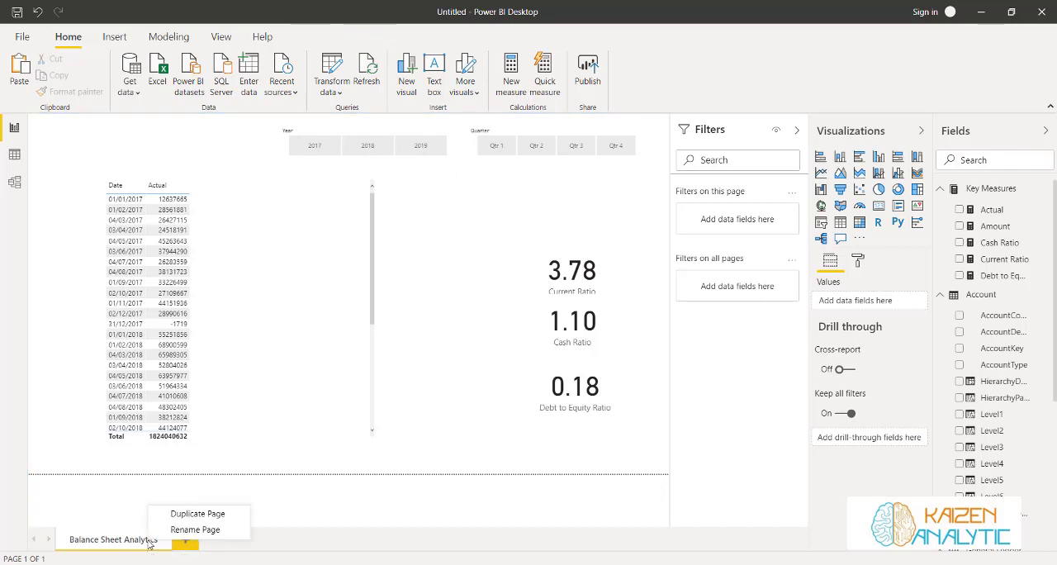
{"action": "left_click", "coordinate": [186, 513]}
{"action": "double_click", "coordinate": [247, 539]}
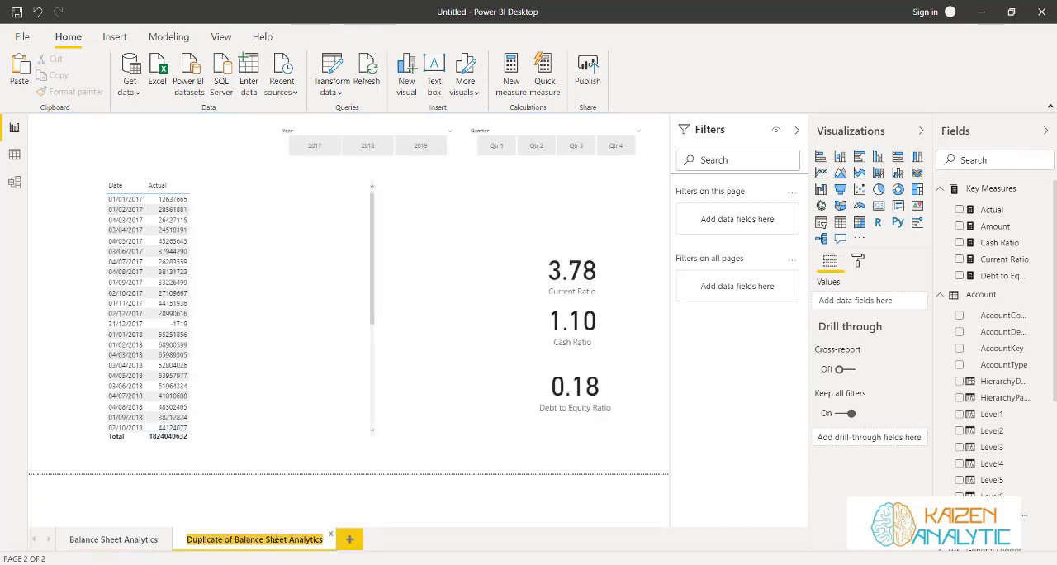
{"action": "left_click", "coordinate": [188, 539]}
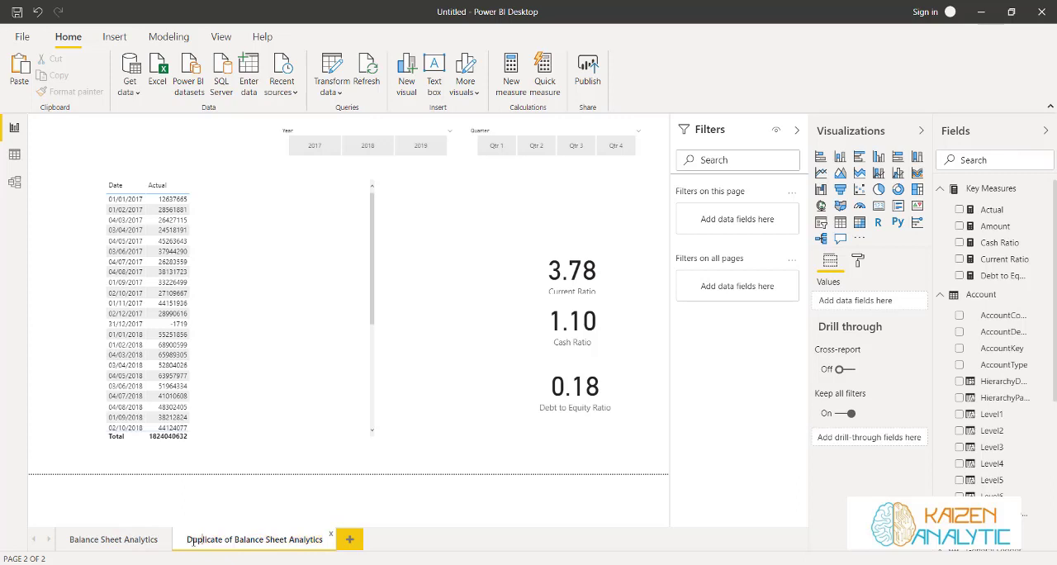
{"action": "left_click_drag", "start_coordinate": [189, 539], "coordinate": [287, 539]}
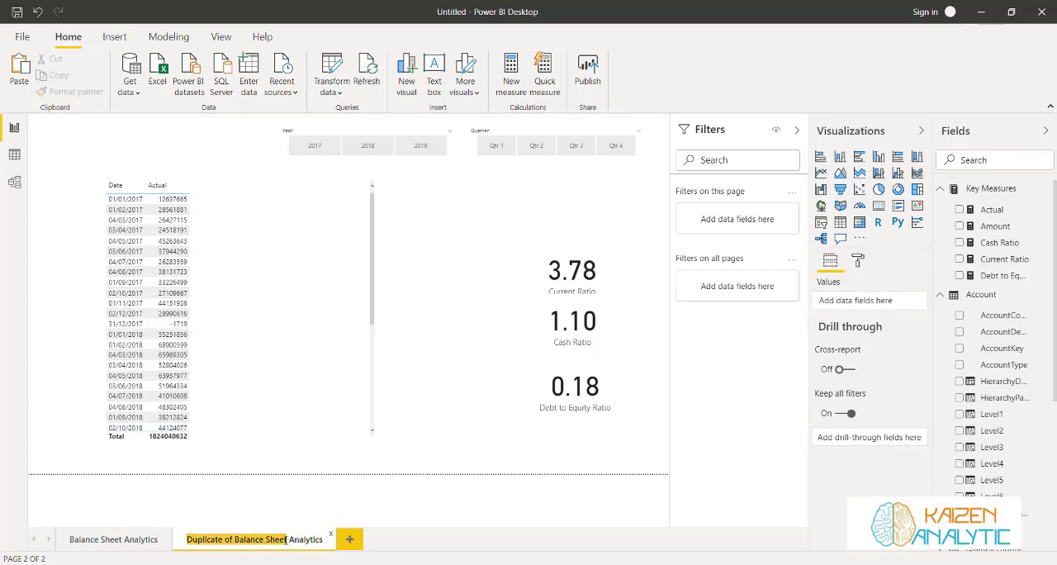
{"action": "type", "text": "Income Statement"}
{"action": "left_click", "coordinate": [317, 448]}
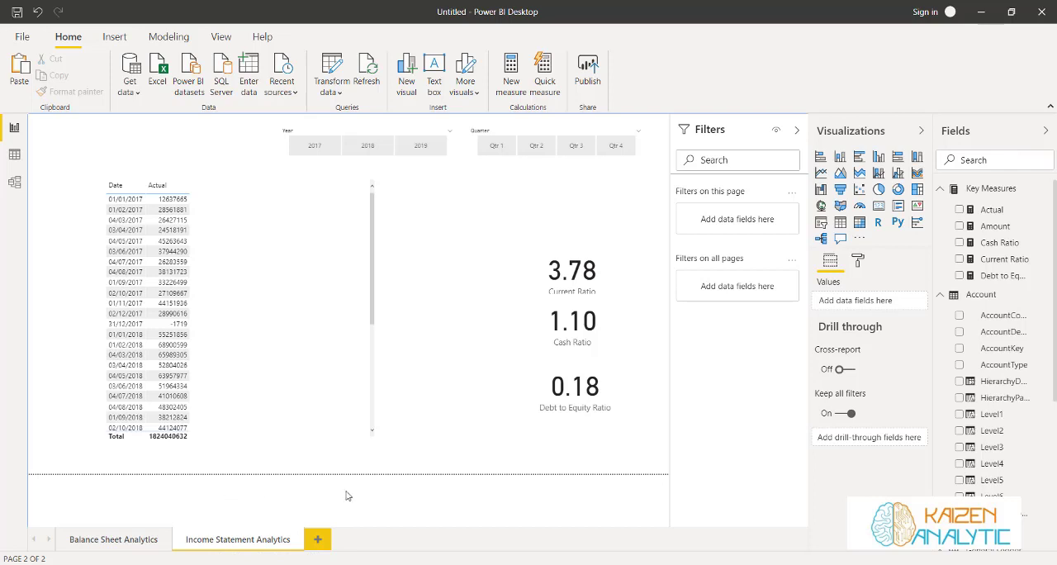
Create a new measure in the Key Measures table and clear its default name from the formula
{"action": "left_click", "coordinate": [292, 257]}
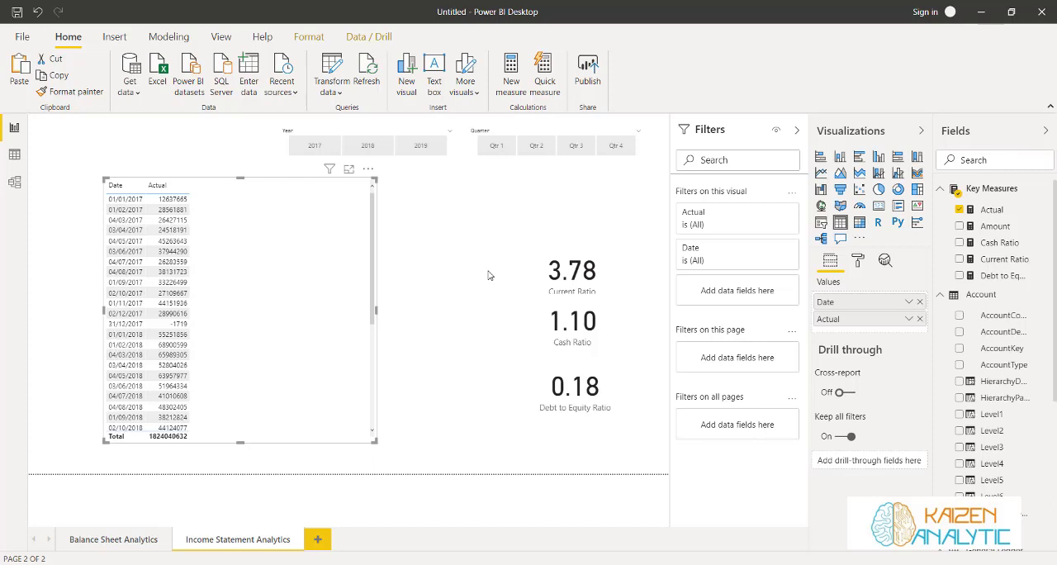
{"action": "left_click", "coordinate": [533, 219]}
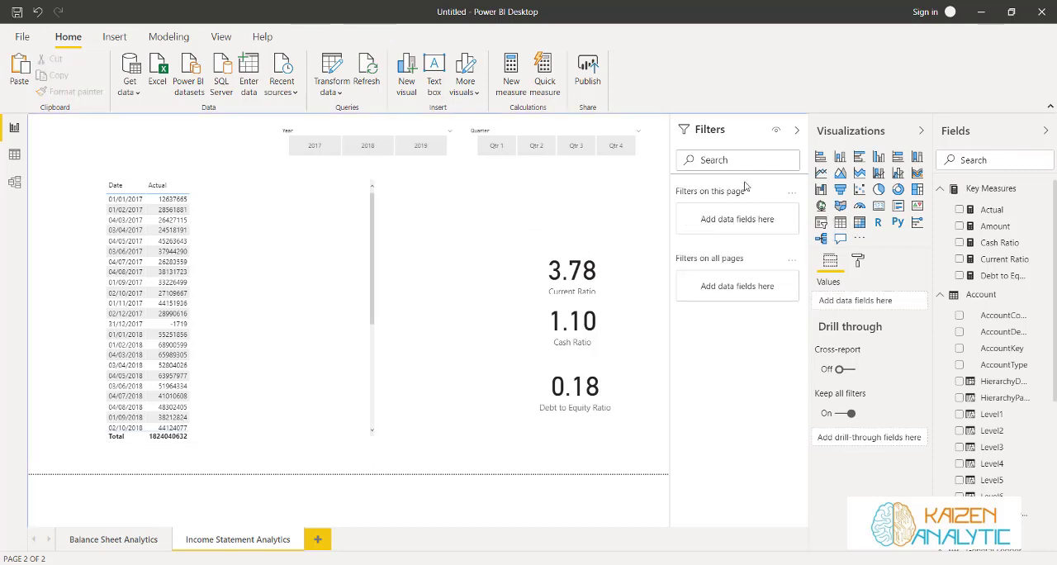
{"action": "left_click", "coordinate": [1045, 190]}
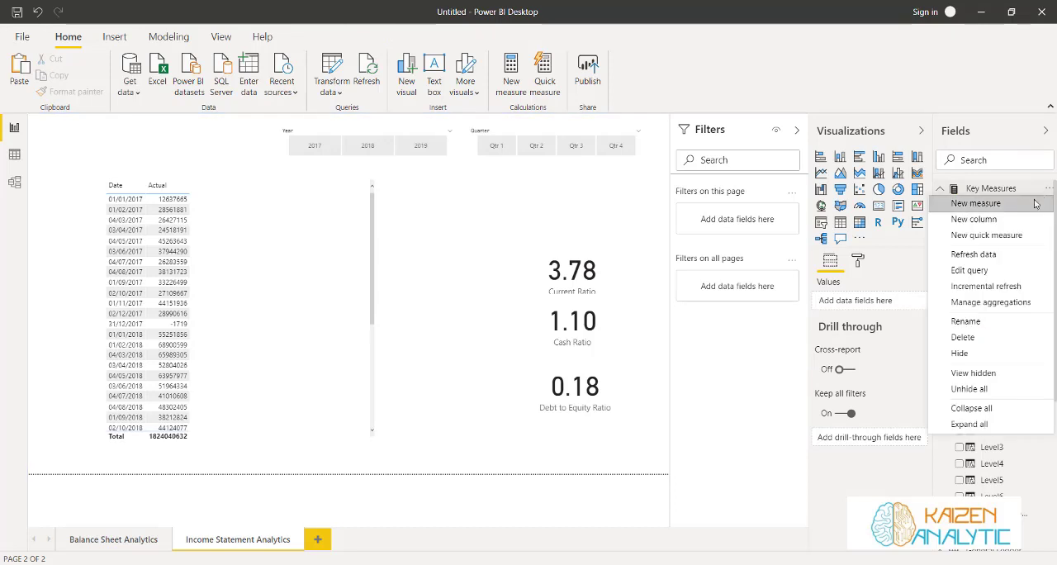
{"action": "left_click", "coordinate": [1029, 208]}
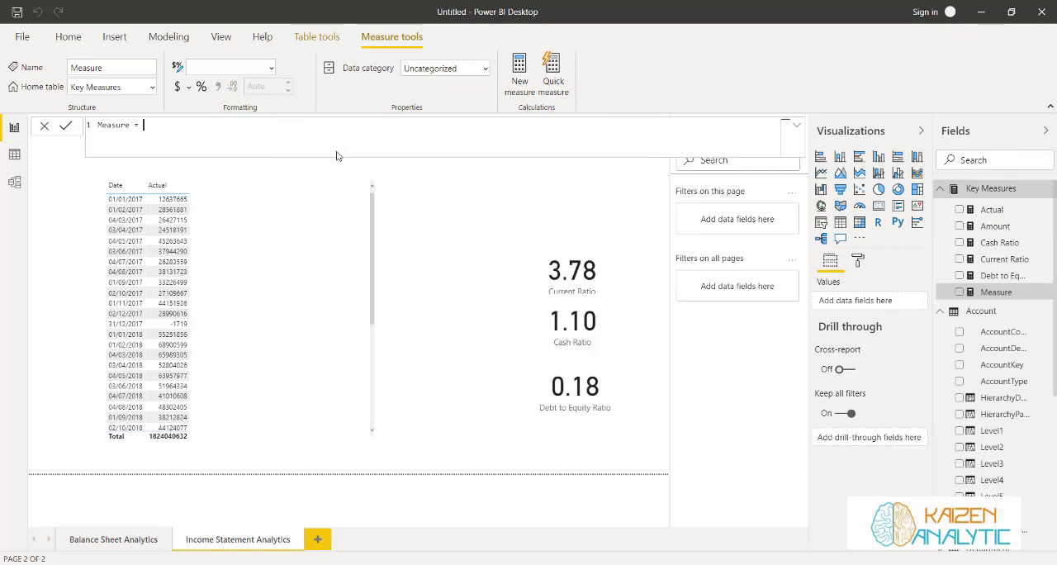
{"action": "key", "text": "BackSpace"}
{"action": "key", "text": "BackSpace"}
{"action": "key", "text": "BackSpace"}
{"action": "key", "text": "BackSpace"}
{"action": "key", "text": "BackSpace"}
{"action": "key", "text": "BackSpace"}
{"action": "key", "text": "BackSpace"}
{"action": "key", "text": "BackSpace"}
{"action": "key", "text": "BackSpace"}
{"action": "key", "text": "BackSpace"}
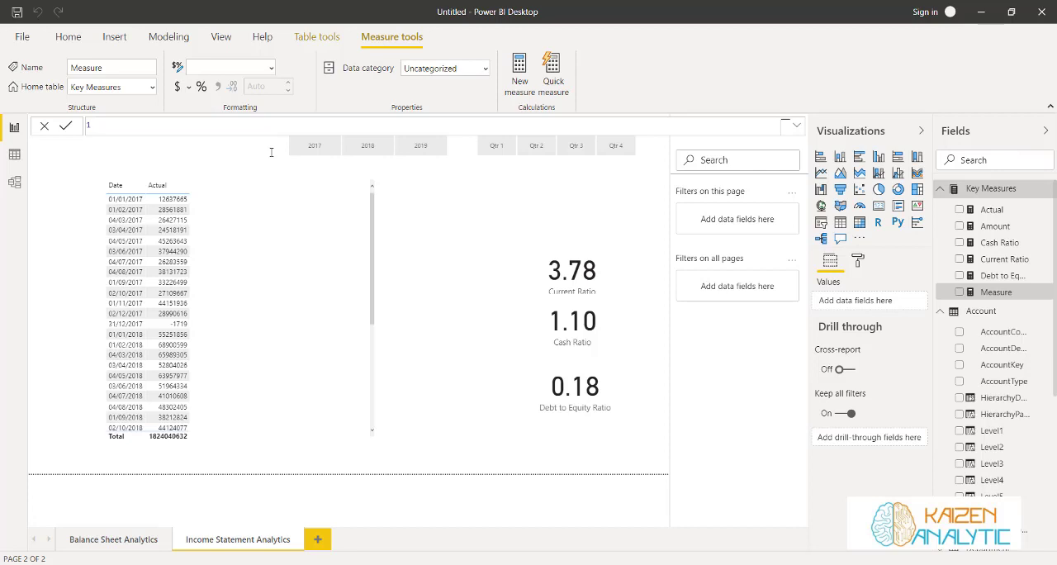
Name the new measure Previous Year and begin its formula with CALCULATE on the [Actual] measure
{"action": "type", "text": "Previous Year = Ca"}
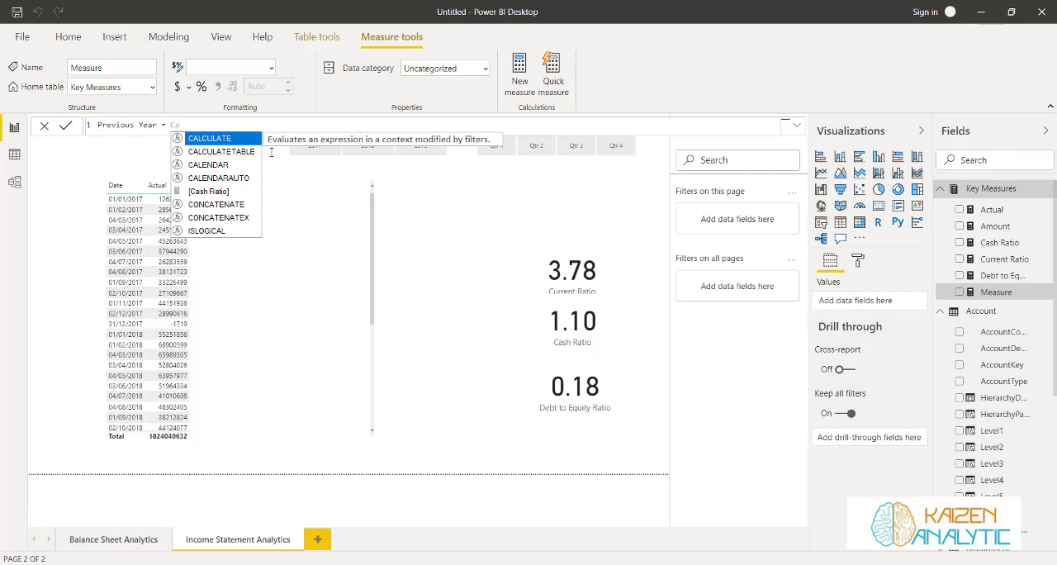
{"action": "key", "text": "Tab"}
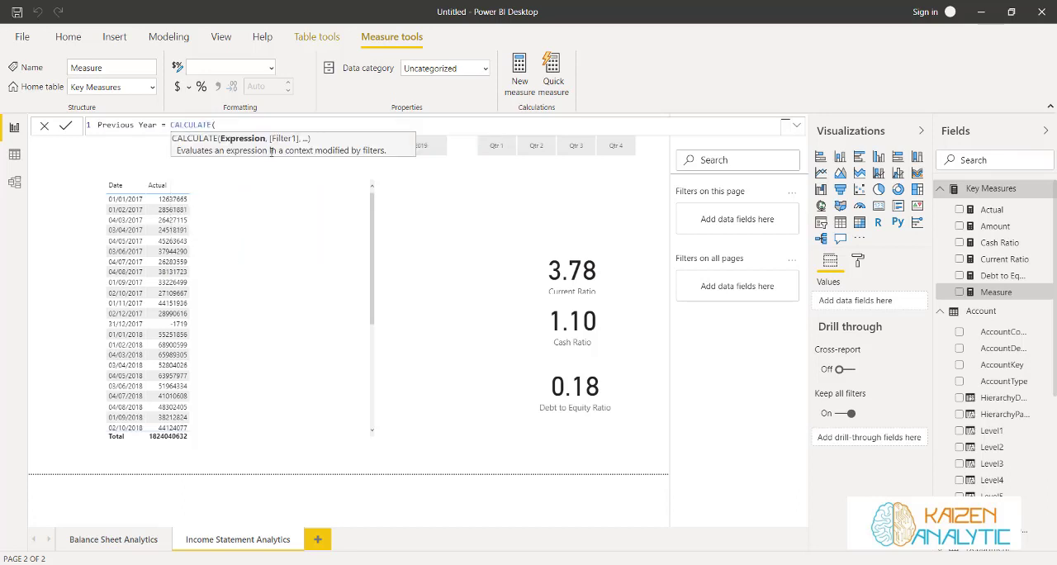
{"action": "type", "text": "Actual"}
{"action": "key", "text": "Tab"}
{"action": "type", "text": ", "}
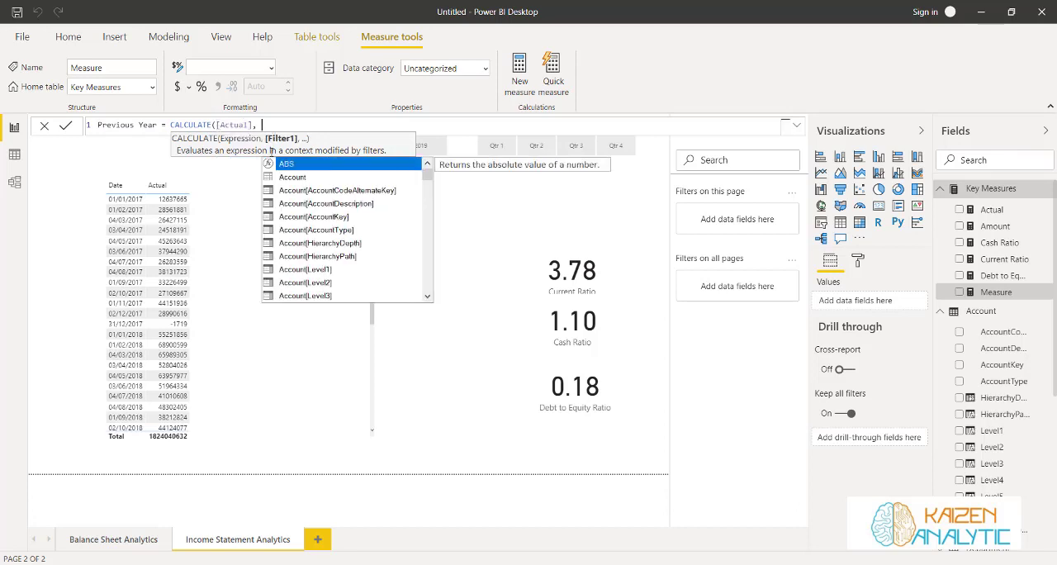
{"action": "type", "text": "Dat"}
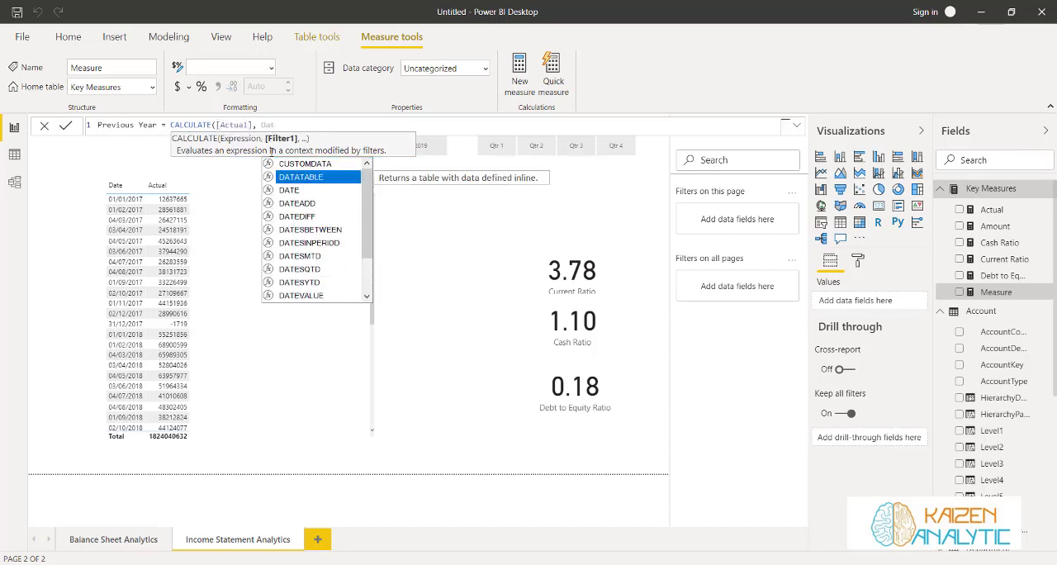
Add a DATEADD filter to the Previous Year formula using 'General Ledger'[Date].[Date] as its dates
{"action": "key", "text": "Down"}
{"action": "key", "text": "Down"}
{"action": "key", "text": "Tab"}
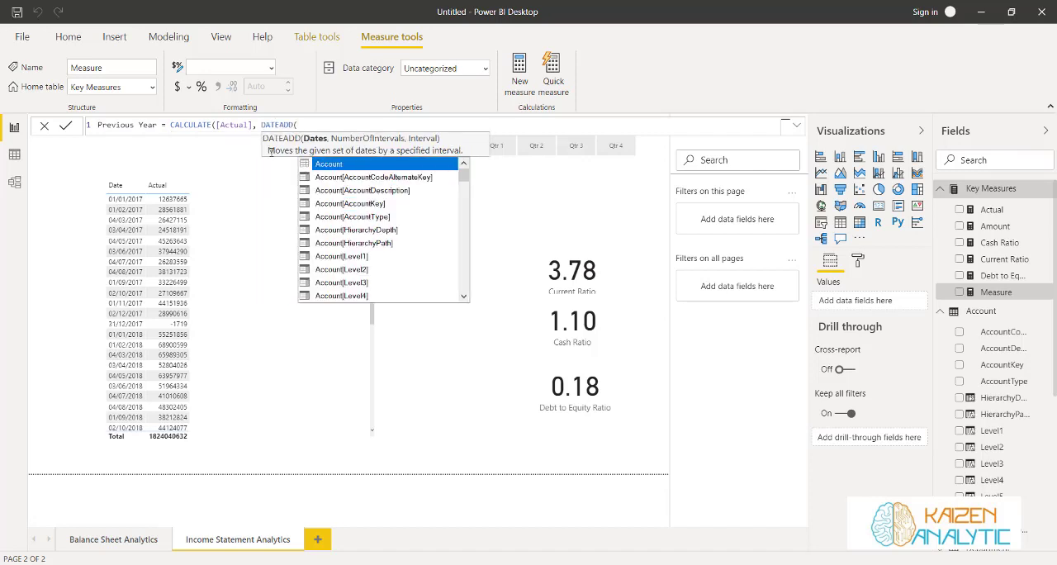
{"action": "key", "text": "Down"}
{"action": "key", "text": "Down"}
{"action": "key", "text": "Down"}
{"action": "key", "text": "Down"}
{"action": "key", "text": "Down"}
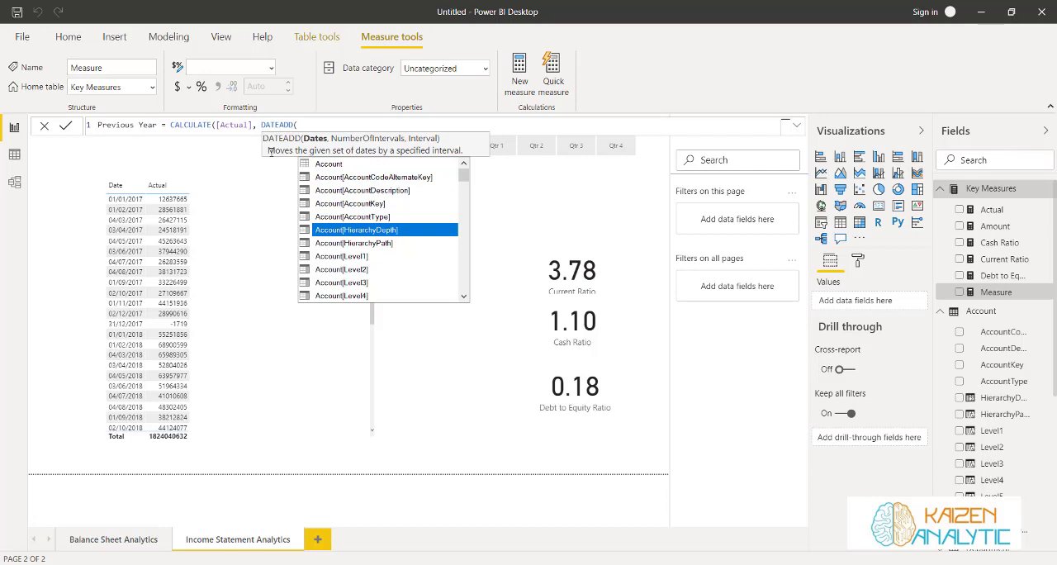
{"action": "type", "text": "date"}
{"action": "key", "text": "Down"}
{"action": "key", "text": "Down"}
{"action": "key", "text": "Down"}
{"action": "key", "text": "Down"}
{"action": "key", "text": "Down"}
{"action": "key", "text": "Down"}
{"action": "key", "text": "Down"}
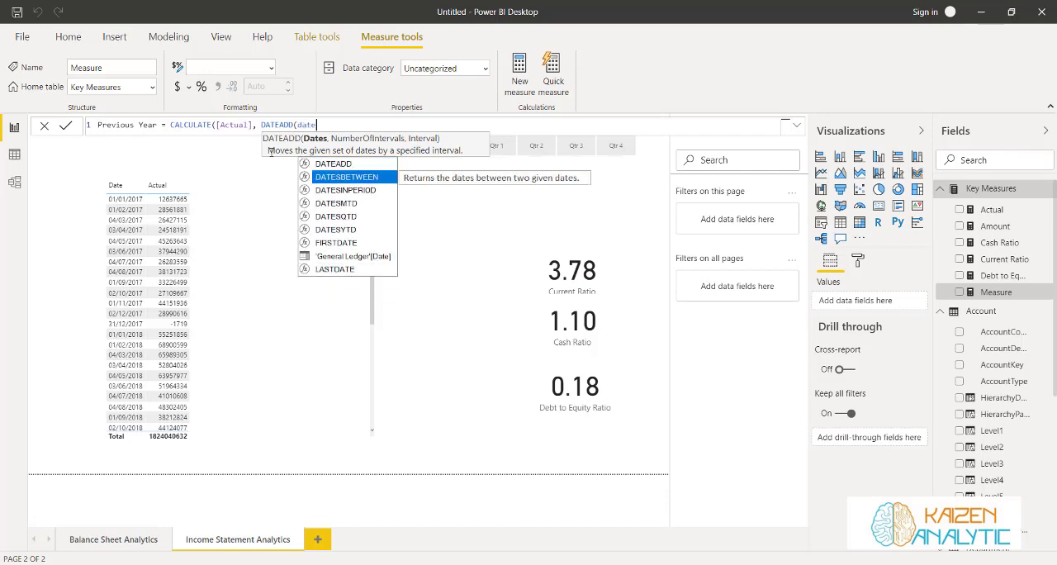
{"action": "key", "text": "Tab"}
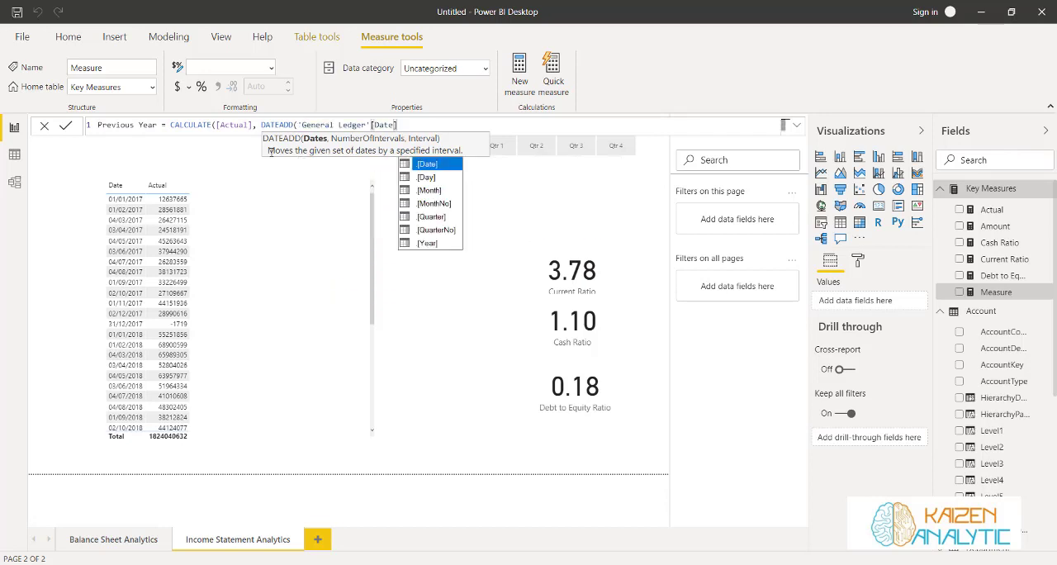
{"action": "left_click", "coordinate": [427, 164]}
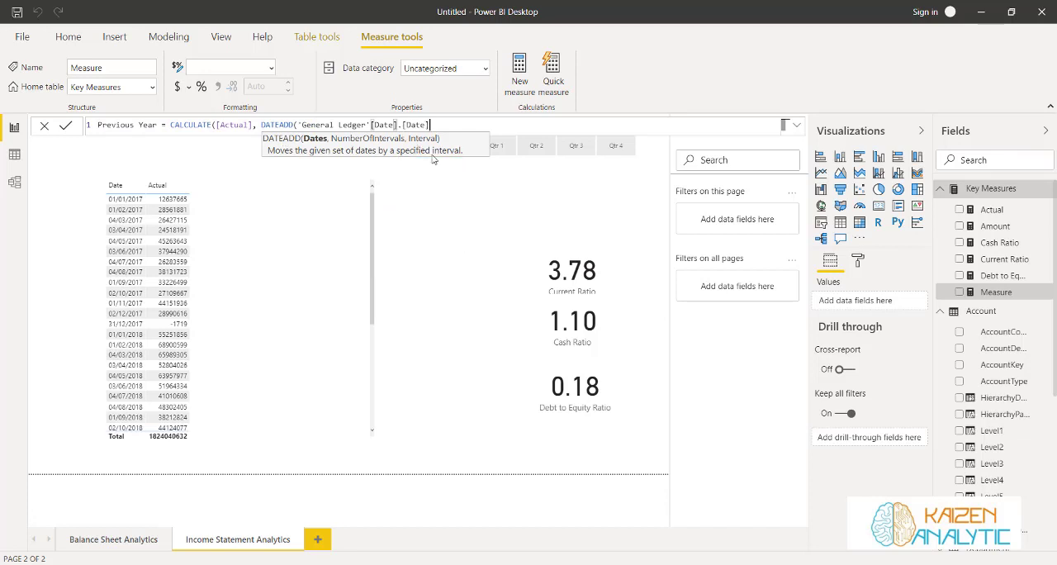
Complete DATEADD with -1 interval of YEAR and commit the Previous Year measure
{"action": "type", "text": ", "}
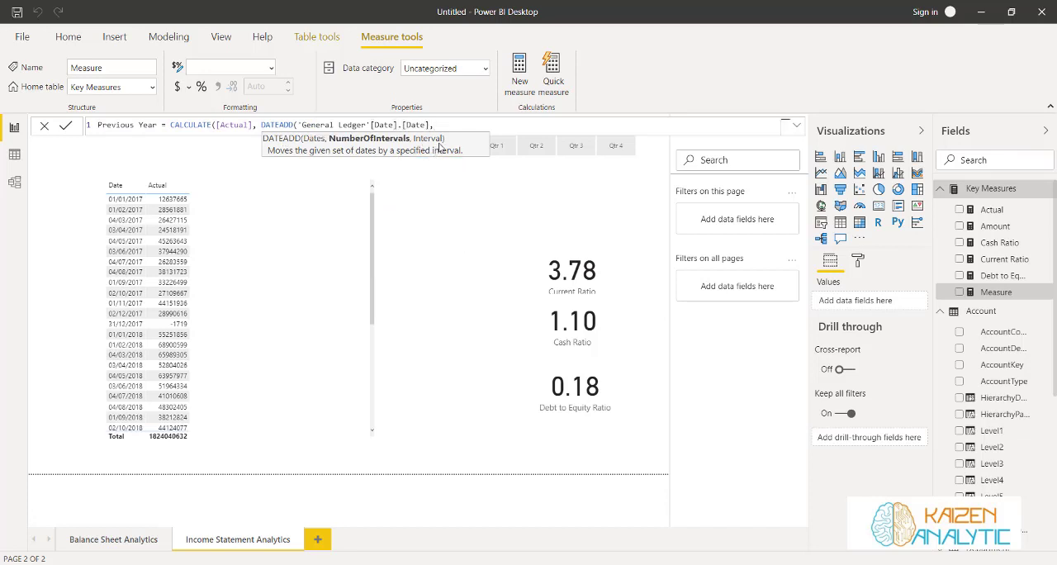
{"action": "type", "text": "-1 ,"}
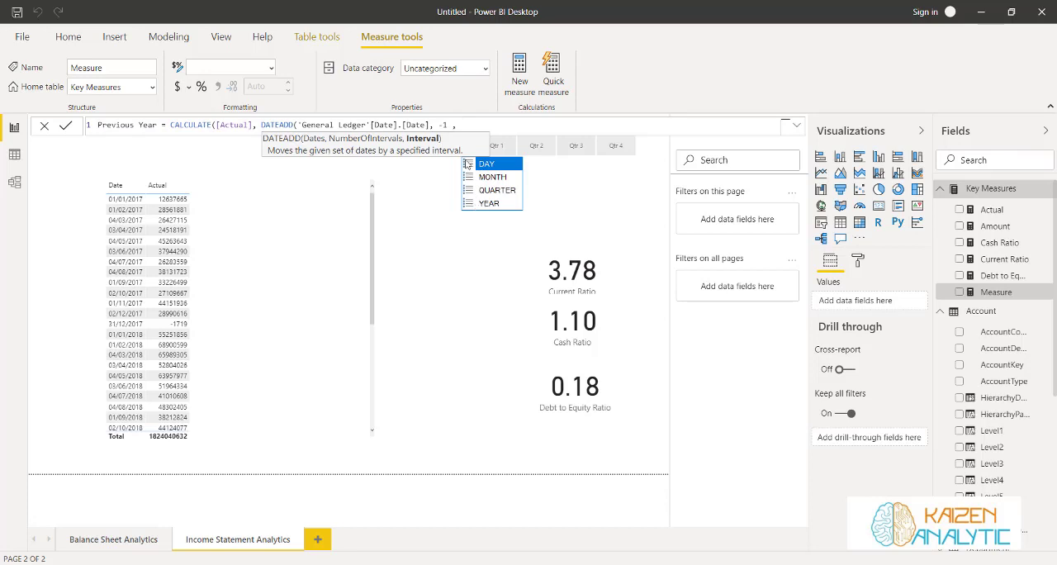
{"action": "double_click", "coordinate": [477, 204]}
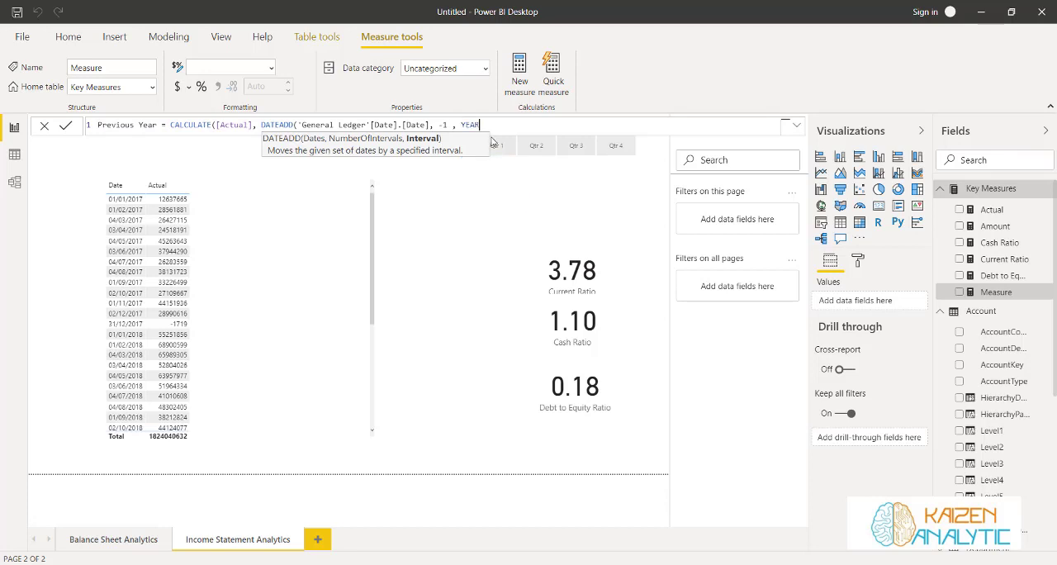
{"action": "type", "text": ")"}
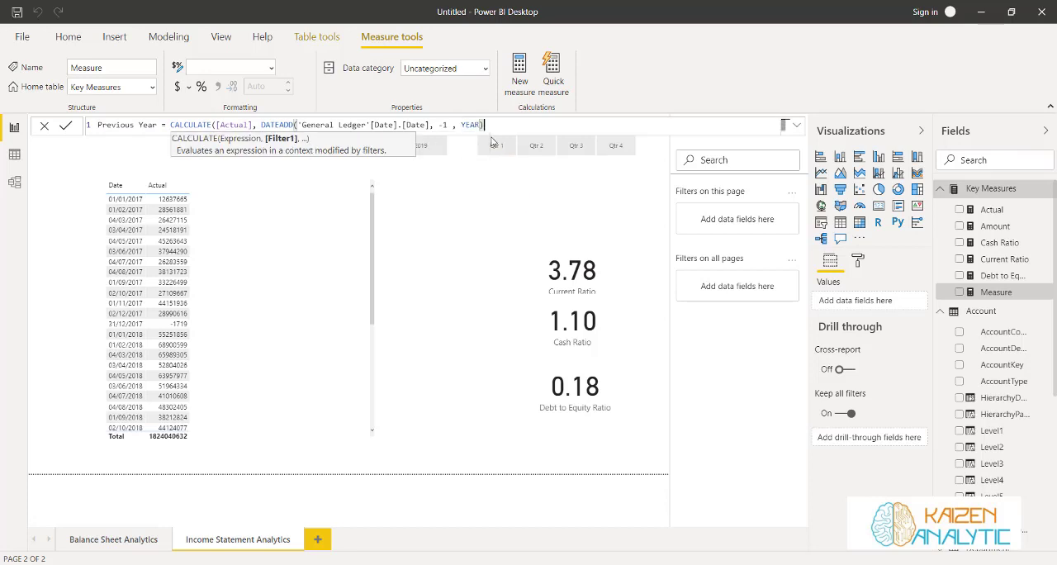
{"action": "left_click", "coordinate": [66, 126]}
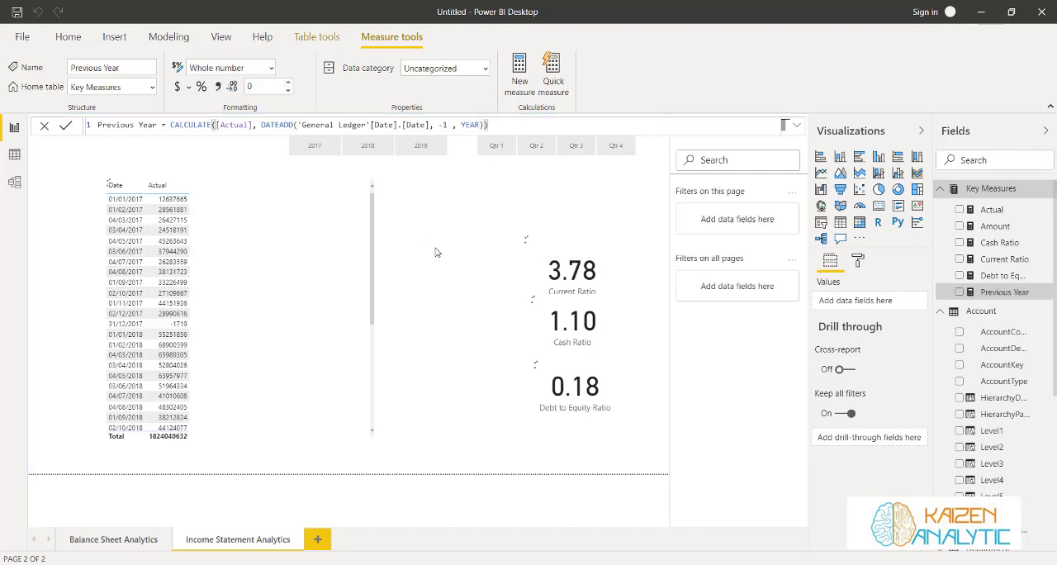
Add the Previous Year measure to the date table, compare it with Actual for 2019, 2018 and 2017, and clear the year slicer
{"action": "left_click_drag", "start_coordinate": [997, 296], "coordinate": [305, 312]}
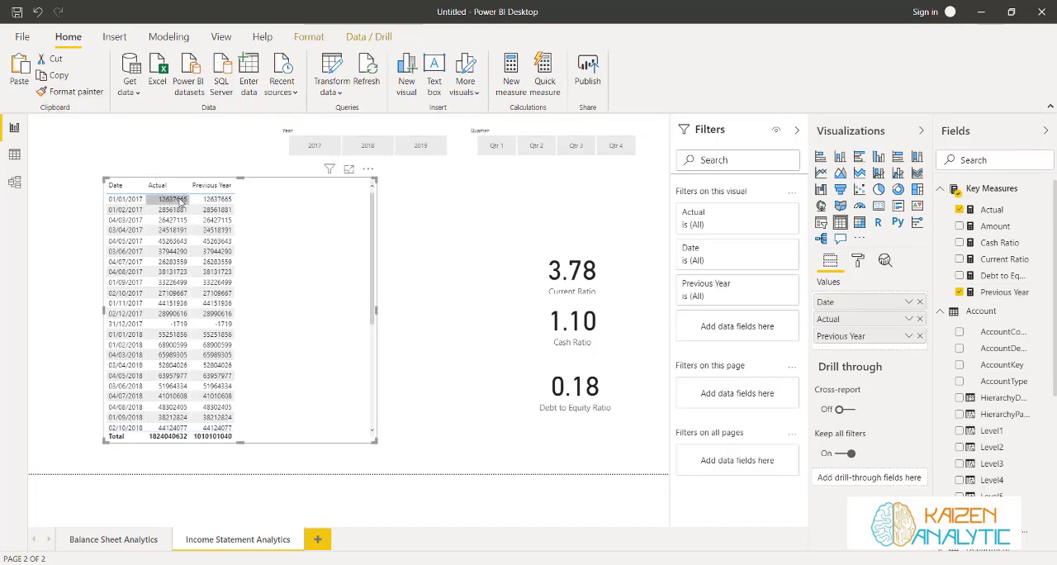
{"action": "left_click", "coordinate": [420, 145]}
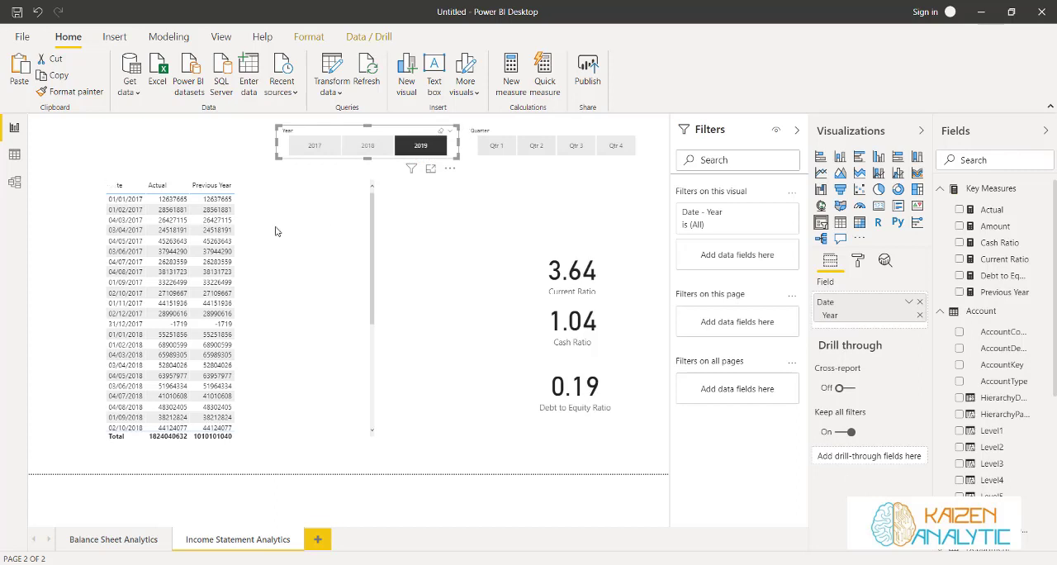
{"action": "scroll", "coordinate": [266, 249], "scroll_direction": "down", "scroll_amount": 2}
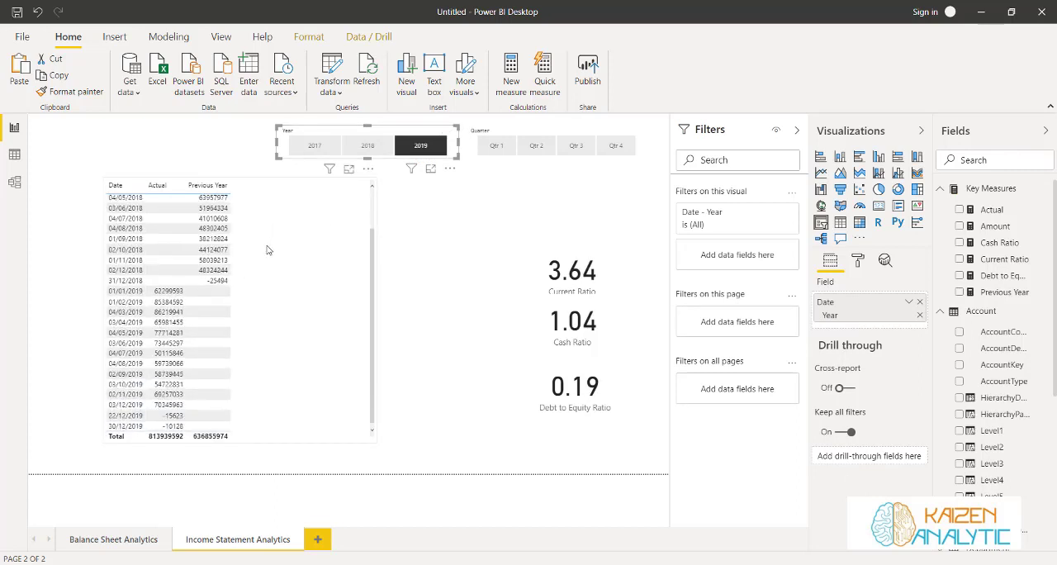
{"action": "scroll", "coordinate": [262, 248], "scroll_direction": "up", "scroll_amount": 2}
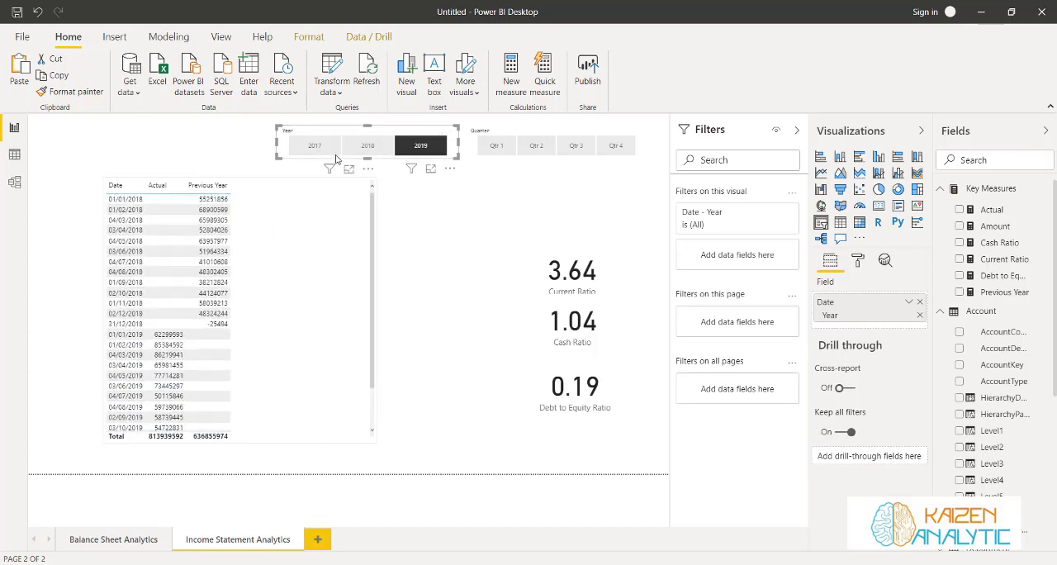
{"action": "left_click", "coordinate": [365, 152]}
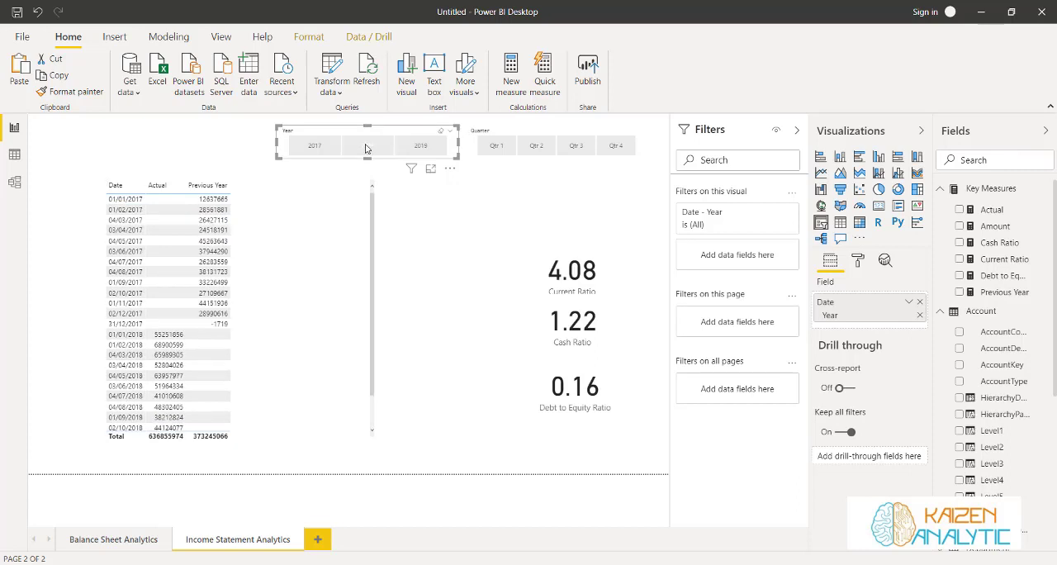
{"action": "left_click", "coordinate": [319, 153]}
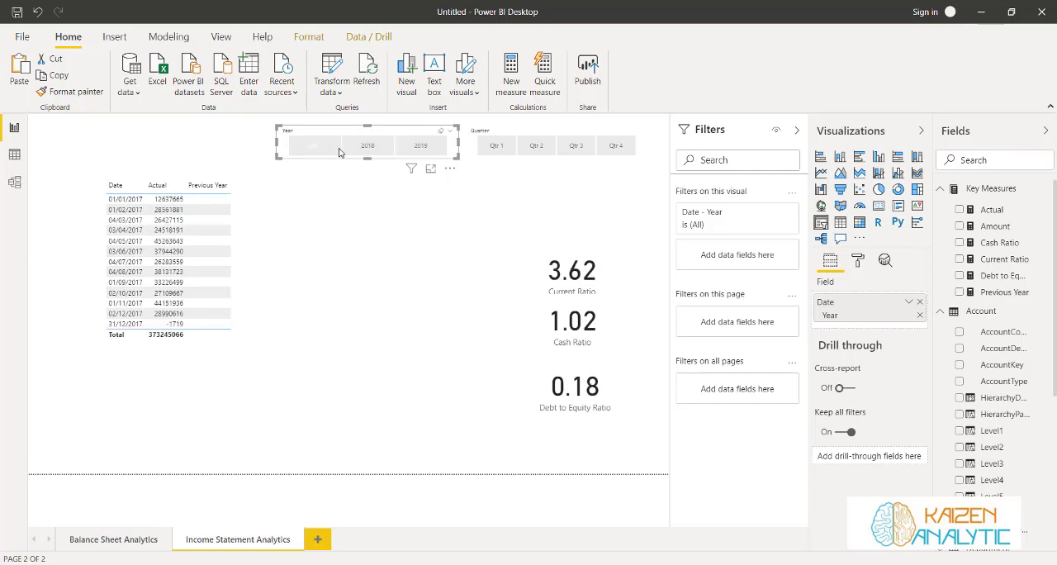
{"action": "left_click", "coordinate": [354, 154]}
{"action": "left_click", "coordinate": [350, 153]}
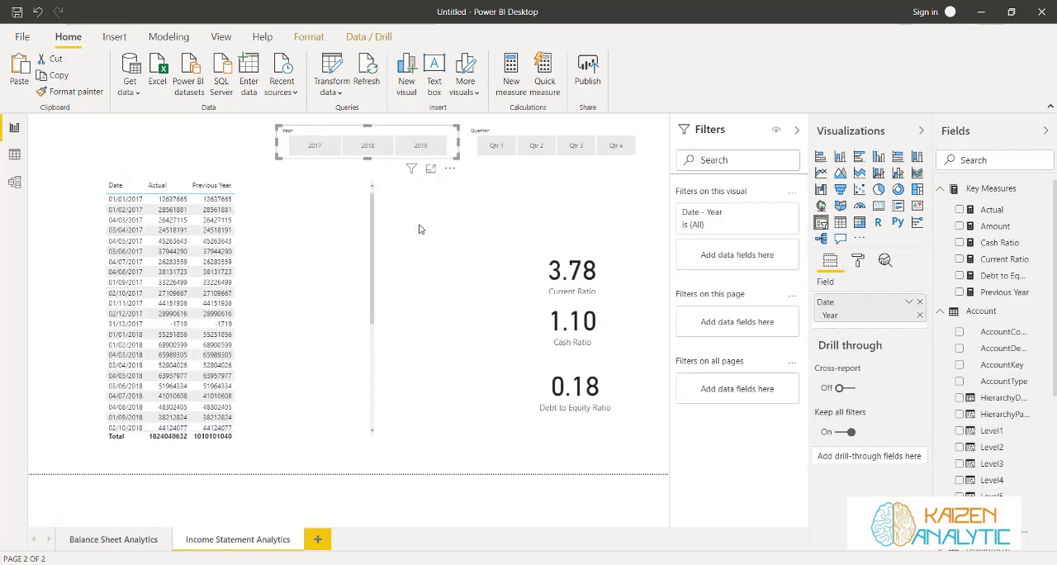
{"action": "left_click", "coordinate": [412, 246]}
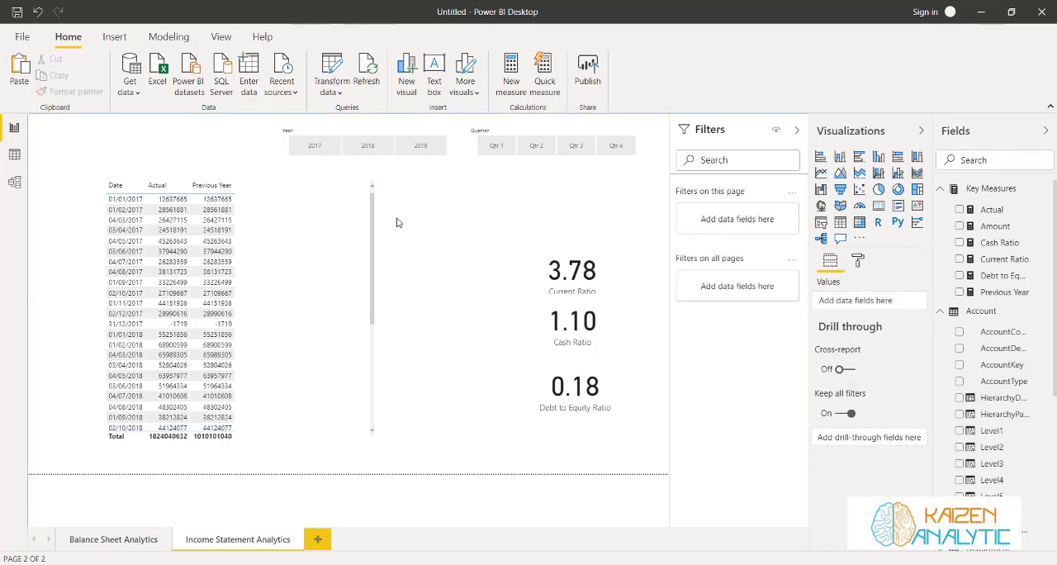
Review the Previous Year formula and compare the table for 2018 and 2017, leaving the year slicer on 2018
{"action": "left_click", "coordinate": [1003, 291]}
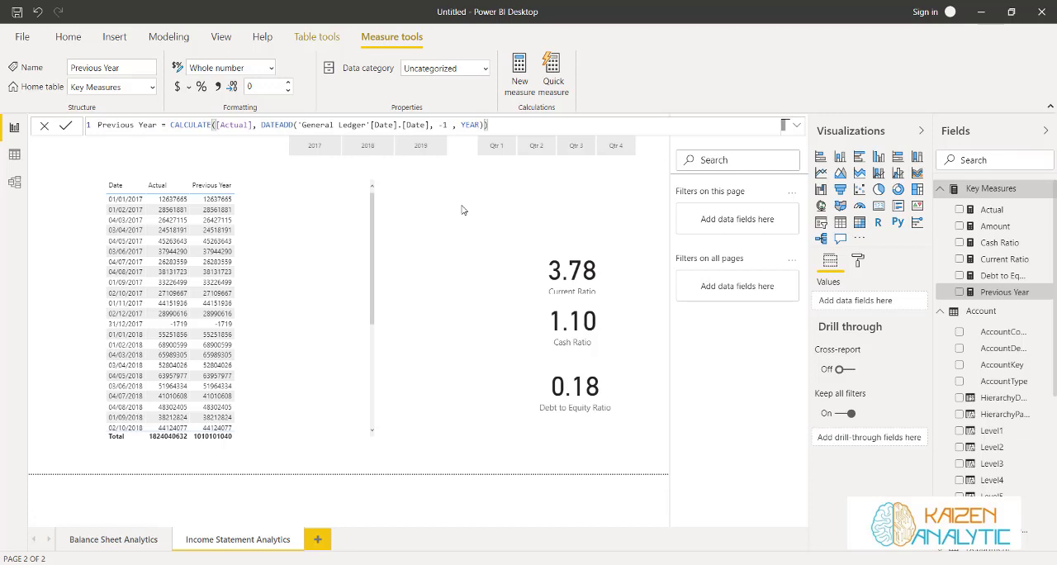
{"action": "left_click", "coordinate": [370, 152]}
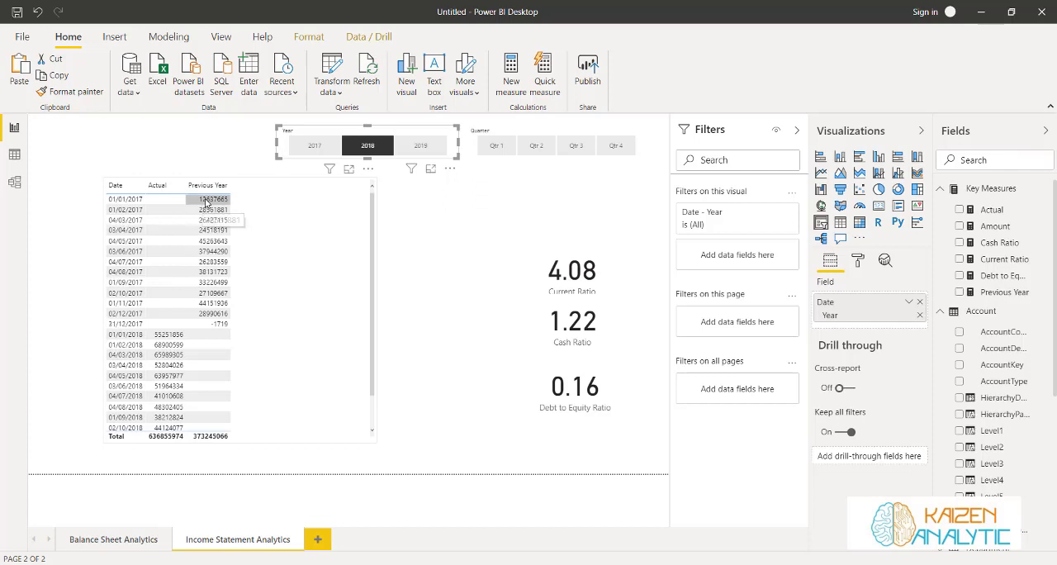
{"action": "left_click", "coordinate": [359, 147]}
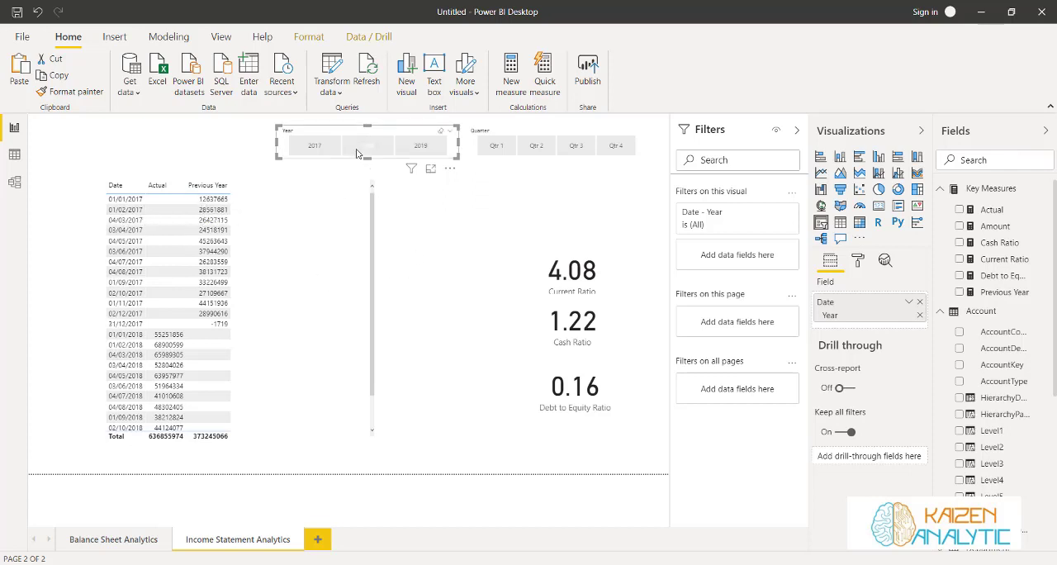
{"action": "left_click", "coordinate": [322, 150]}
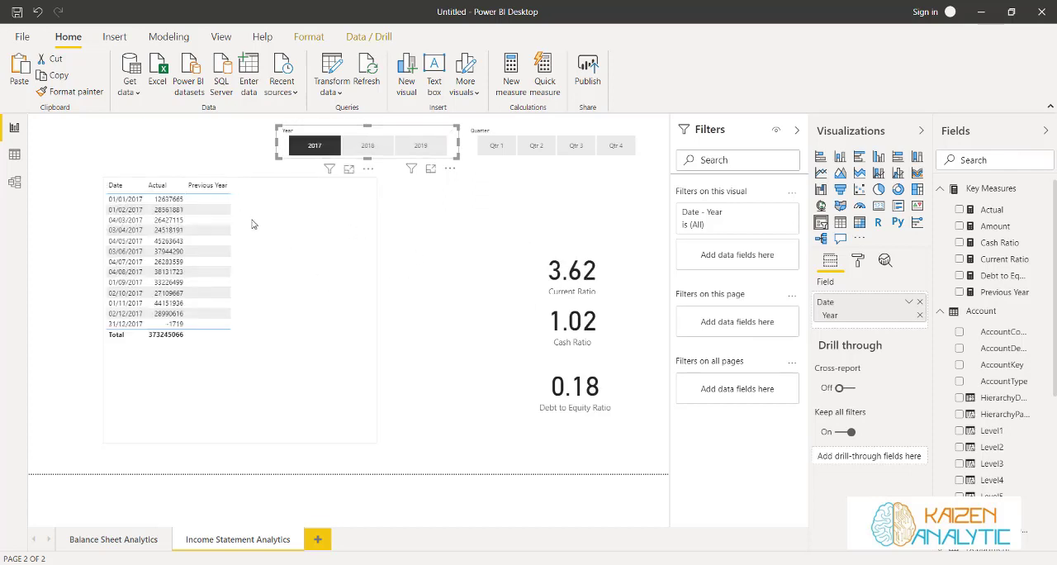
{"action": "left_click", "coordinate": [363, 147]}
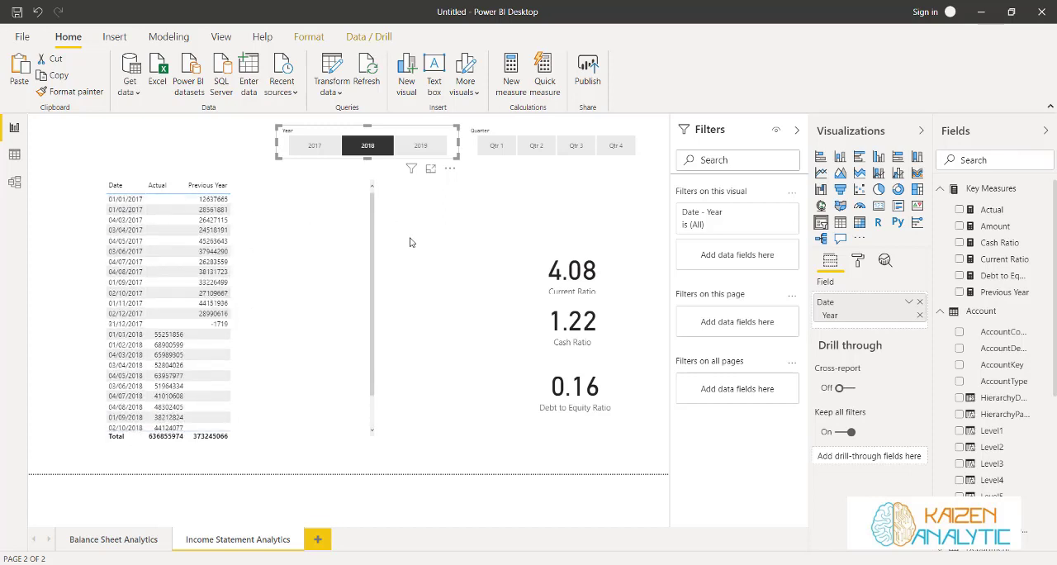
{"action": "left_click", "coordinate": [445, 236]}
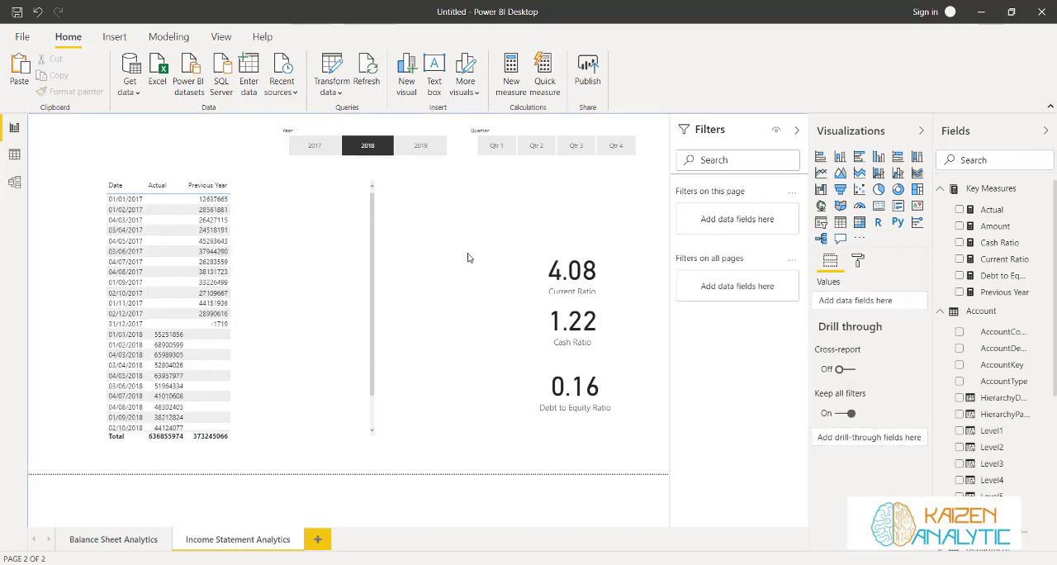
Create another measure in the Key Measures table and name it Diff. from Previous Year
{"action": "left_click", "coordinate": [1042, 191]}
{"action": "left_click", "coordinate": [941, 203]}
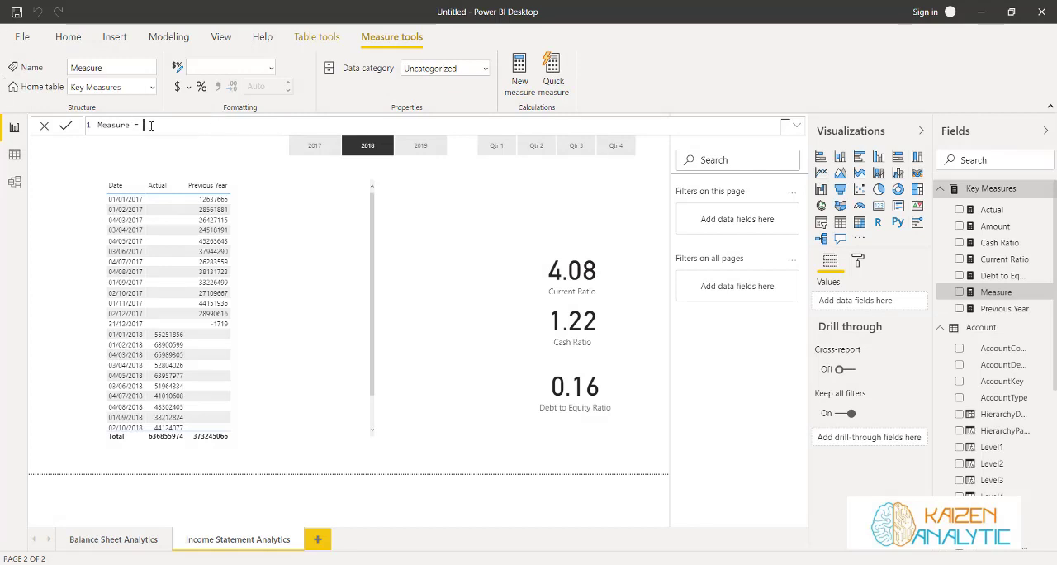
{"action": "left_click_drag", "start_coordinate": [150, 124], "coordinate": [94, 128]}
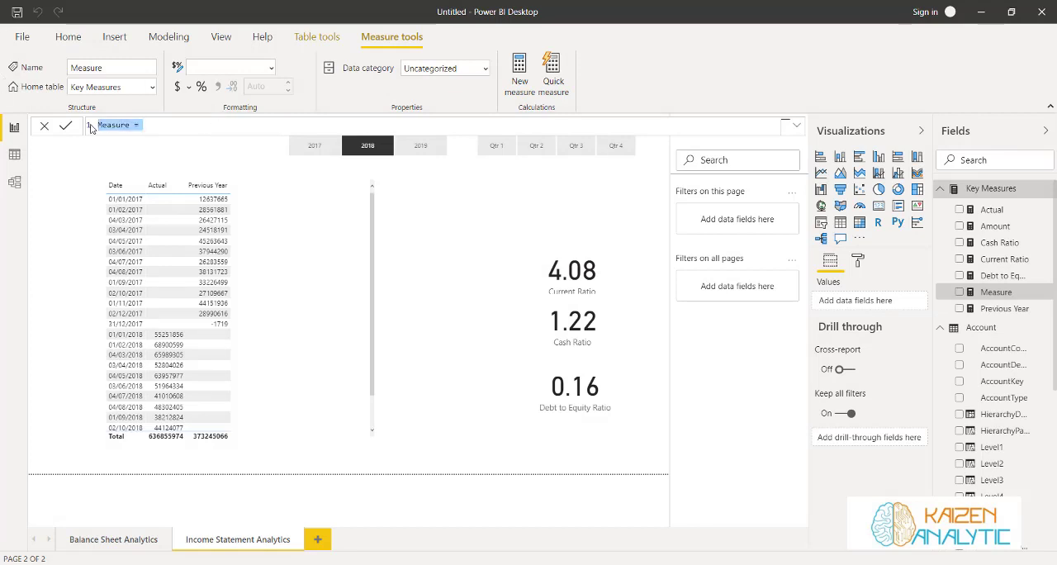
{"action": "type", "text": "Diff"}
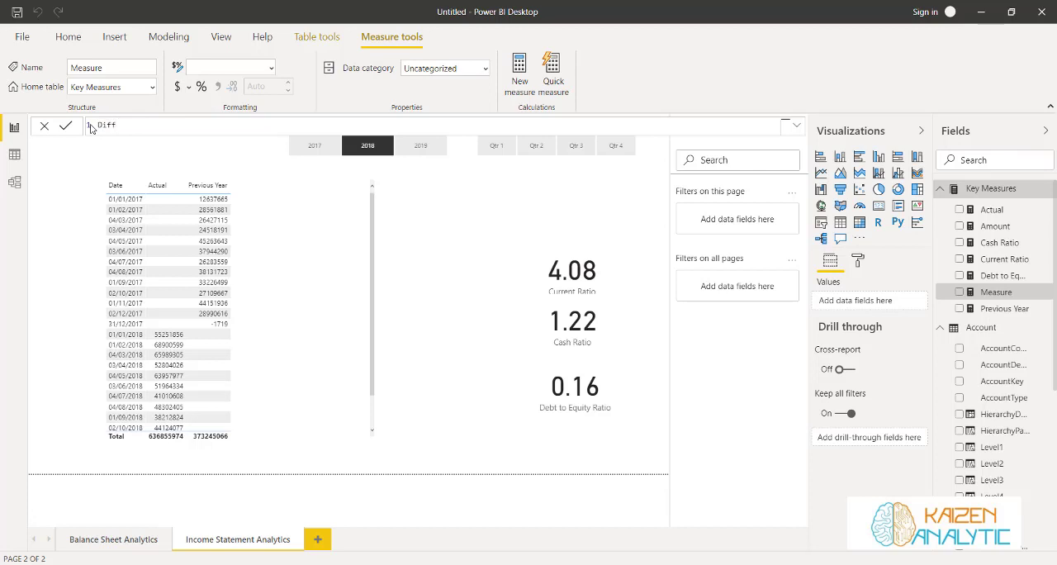
{"action": "type", "text": ". from Previous Year = [Actua"}
Define Diff. from Previous Year as [Actual] - [Previous Year] and commit the measure
{"action": "key", "text": "Tab"}
{"action": "type", "text": "- [Pr"}
{"action": "key", "text": "Tab"}
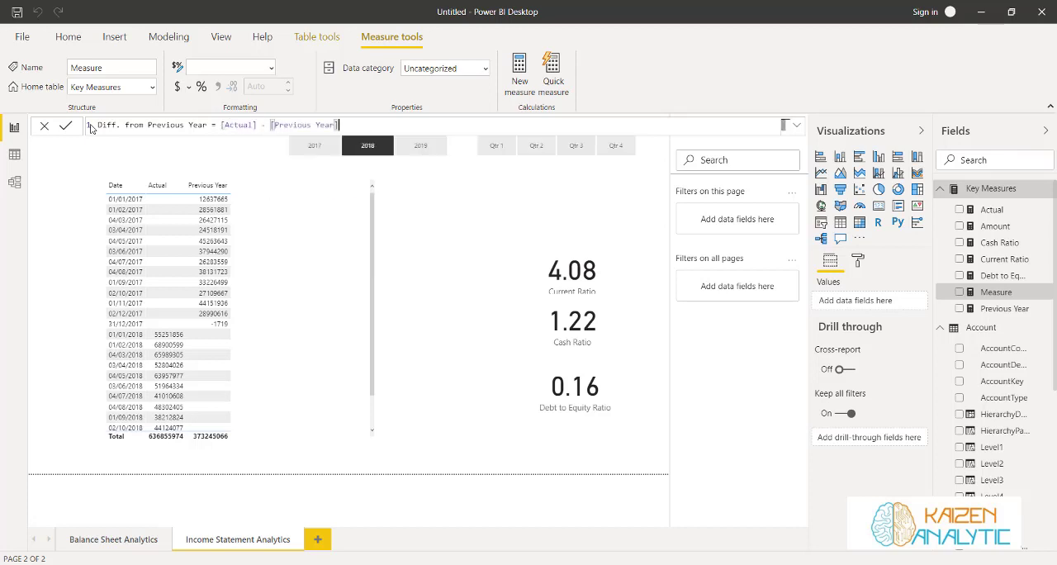
{"action": "left_click", "coordinate": [66, 125]}
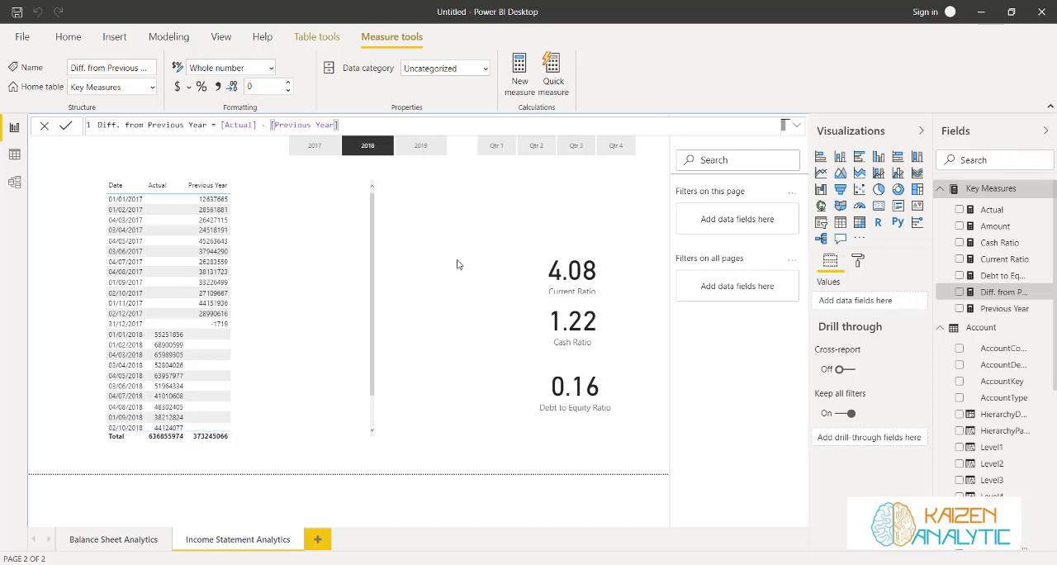
Examine the Account table's Level1 to Level6 columns for the net income accounts, including Gross Margin, Net Sales and Operating Expenses
{"action": "left_click", "coordinate": [14, 157]}
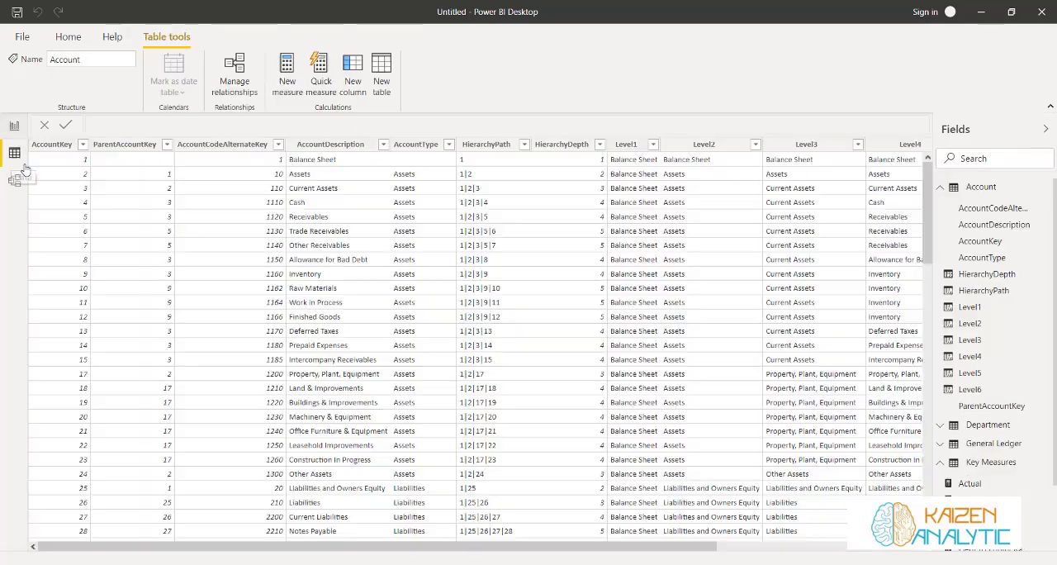
{"action": "left_click_drag", "start_coordinate": [689, 548], "coordinate": [887, 548]}
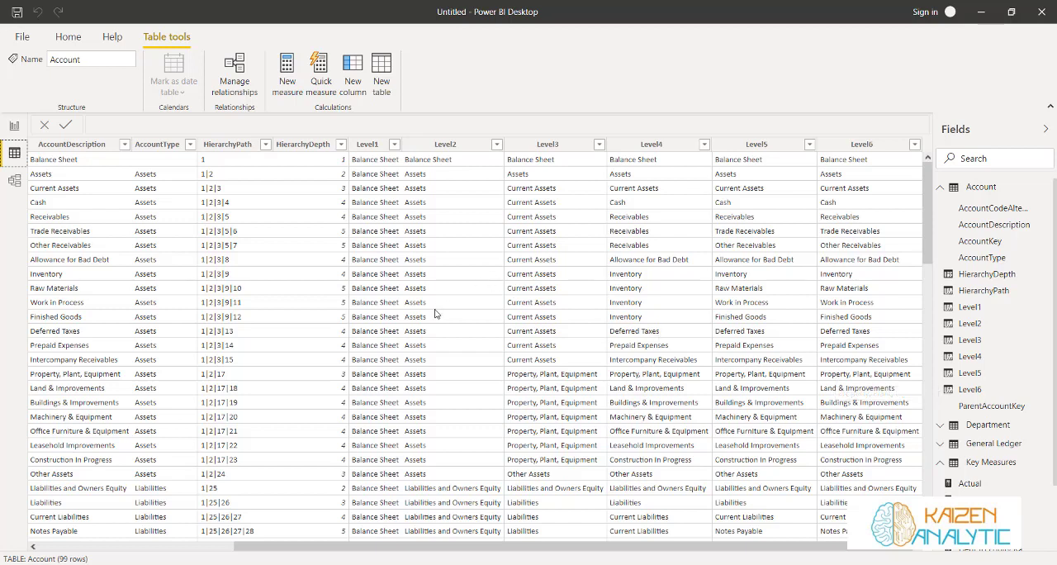
{"action": "scroll", "coordinate": [450, 366], "scroll_direction": "down", "scroll_amount": 1}
{"action": "scroll", "coordinate": [449, 365], "scroll_direction": "down", "scroll_amount": 5}
{"action": "scroll", "coordinate": [471, 380], "scroll_direction": "up", "scroll_amount": 3}
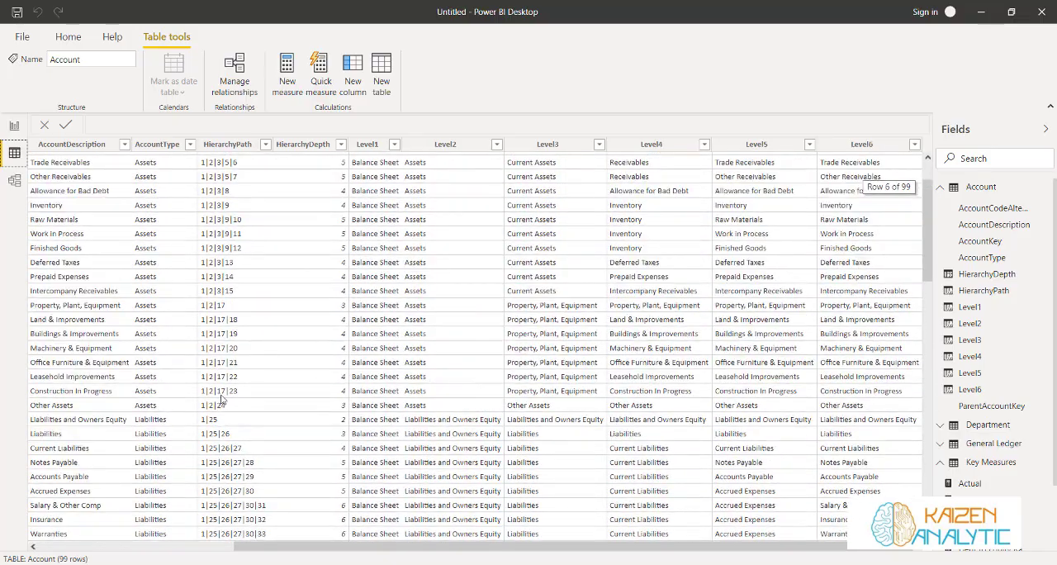
{"action": "scroll", "coordinate": [222, 399], "scroll_direction": "down", "scroll_amount": 15}
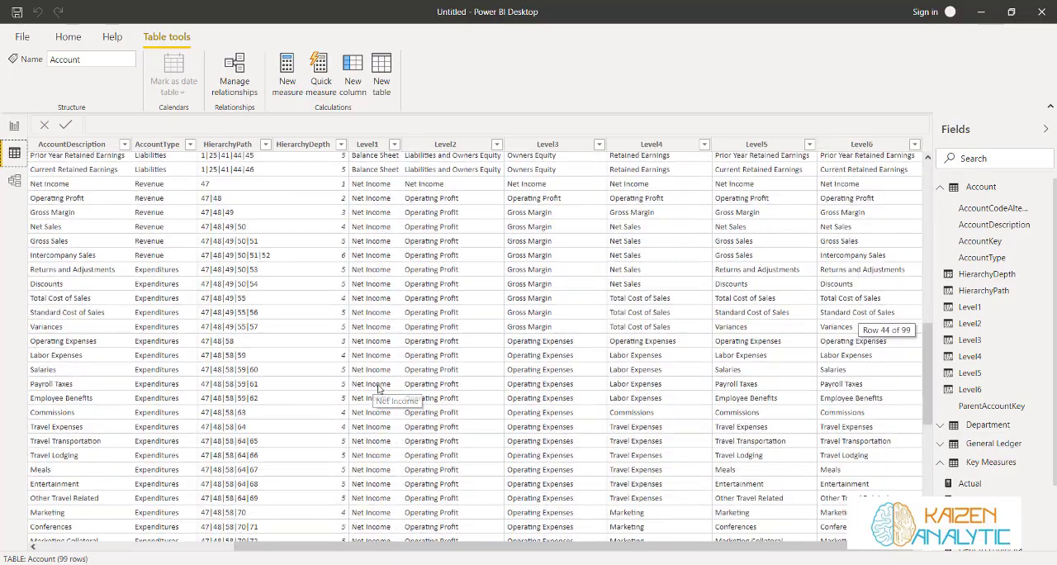
{"action": "scroll", "coordinate": [382, 389], "scroll_direction": "down", "scroll_amount": 5}
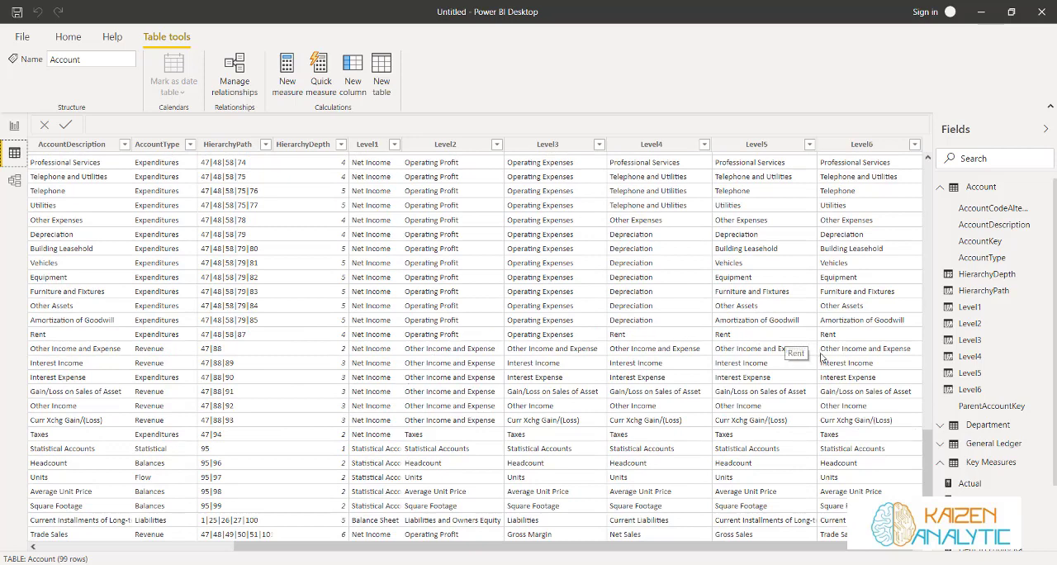
{"action": "scroll", "coordinate": [873, 463], "scroll_direction": "up", "scroll_amount": 2}
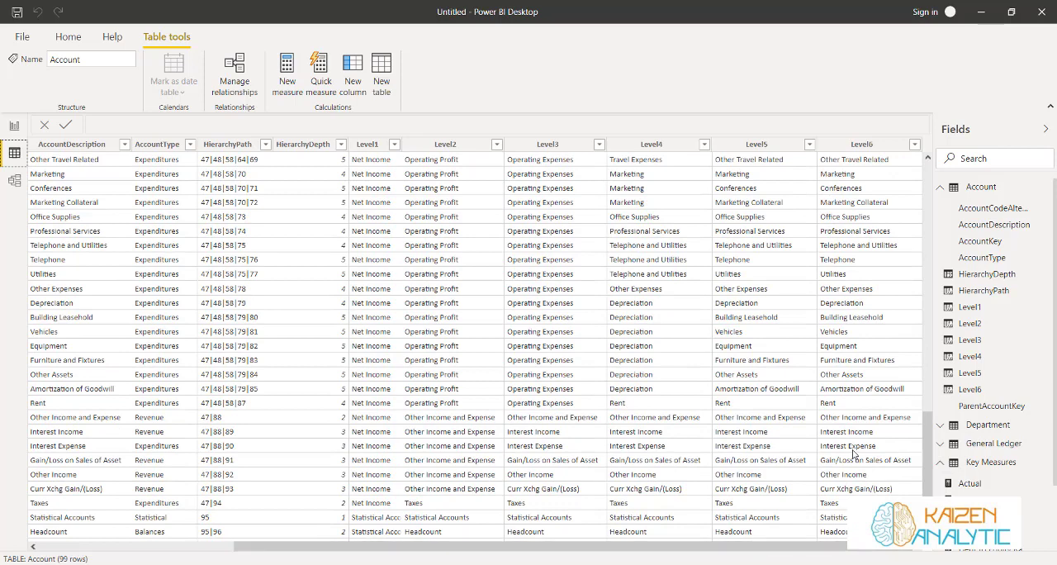
{"action": "scroll", "coordinate": [853, 472], "scroll_direction": "up", "scroll_amount": 2}
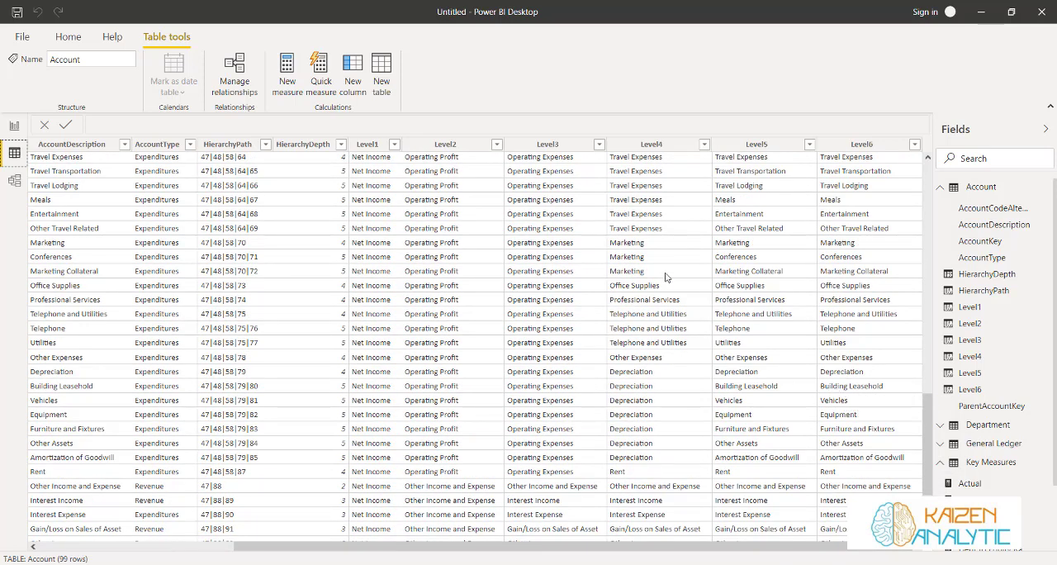
{"action": "scroll", "coordinate": [648, 330], "scroll_direction": "down", "scroll_amount": 2}
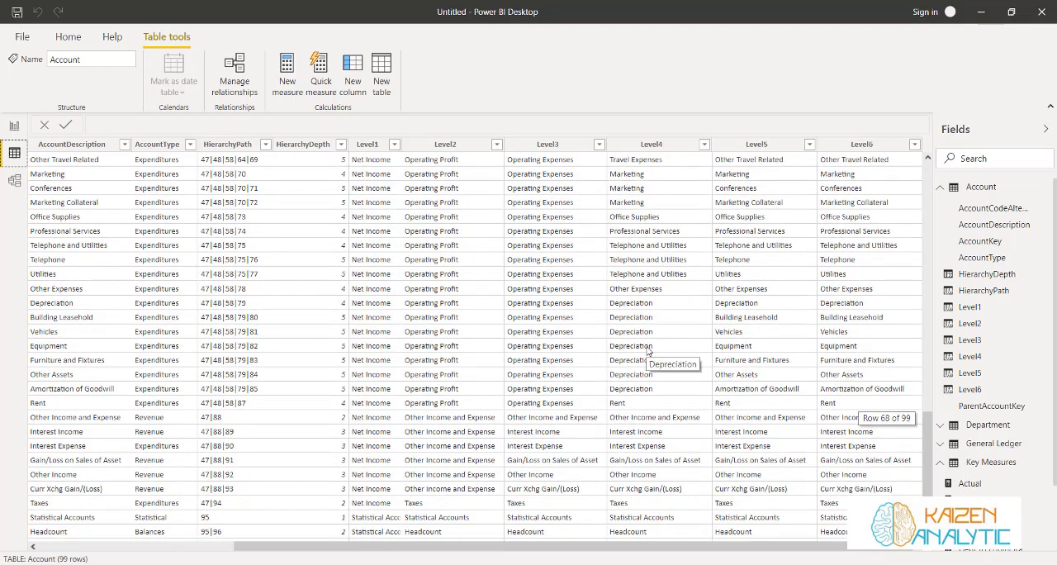
{"action": "scroll", "coordinate": [649, 351], "scroll_direction": "up", "scroll_amount": 5}
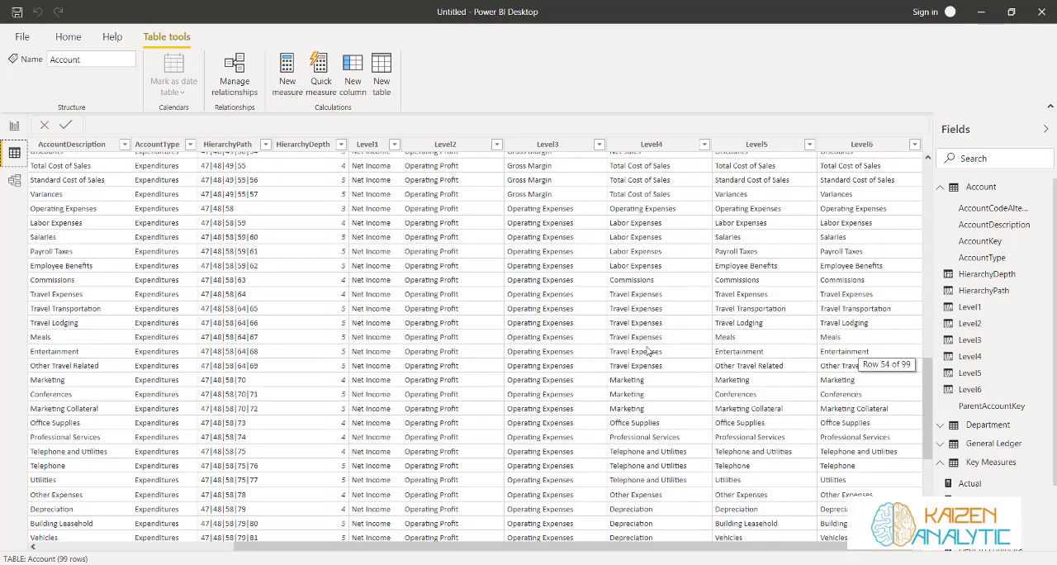
{"action": "scroll", "coordinate": [649, 351], "scroll_direction": "up", "scroll_amount": 5}
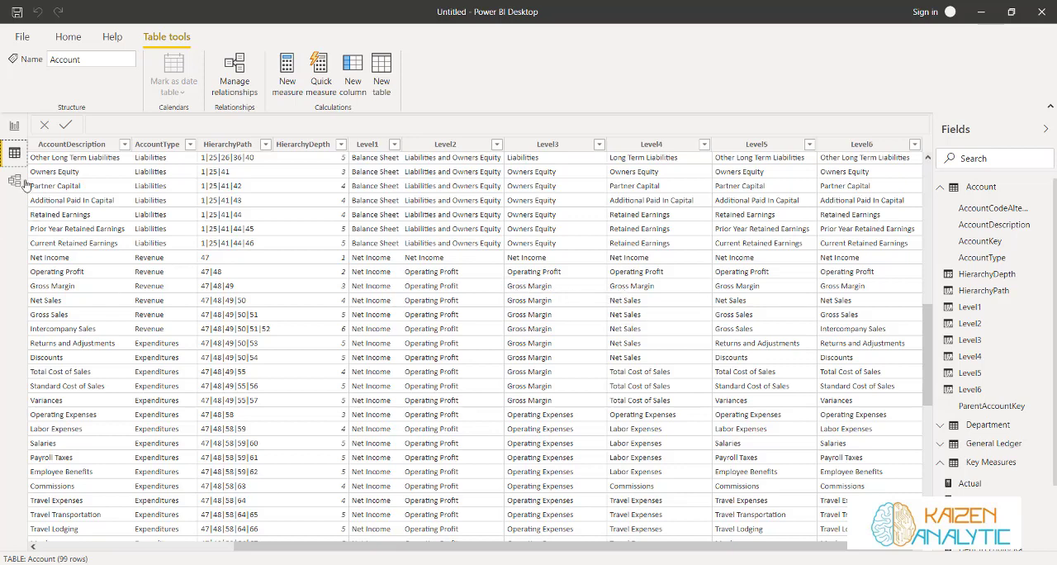
Return to the report, create a measure in the Key Measures table named Gross Profit Margin, and start its formula with DIVIDE
{"action": "left_click", "coordinate": [14, 126]}
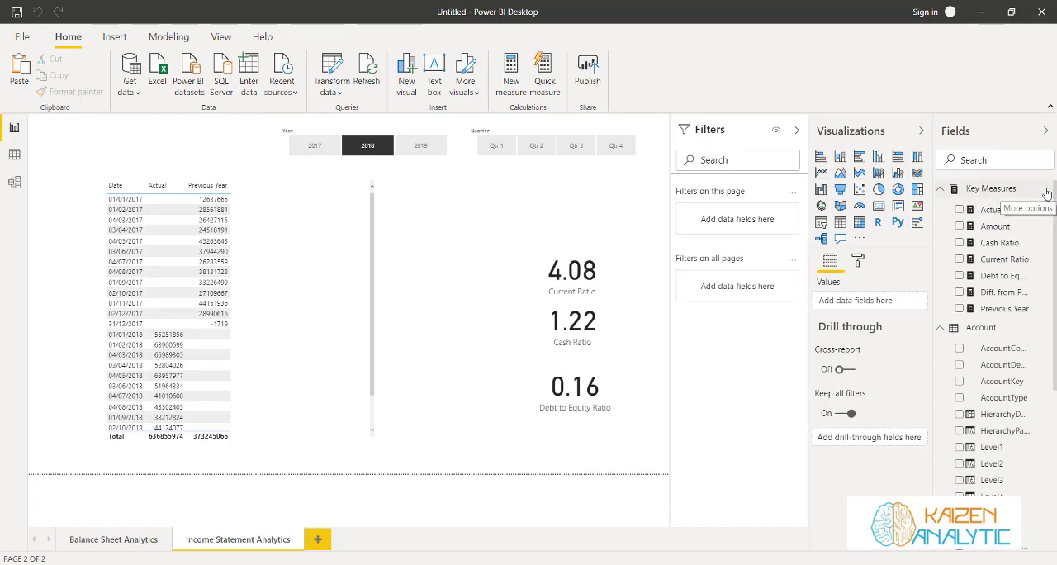
{"action": "left_click", "coordinate": [1046, 192]}
{"action": "left_click", "coordinate": [993, 207]}
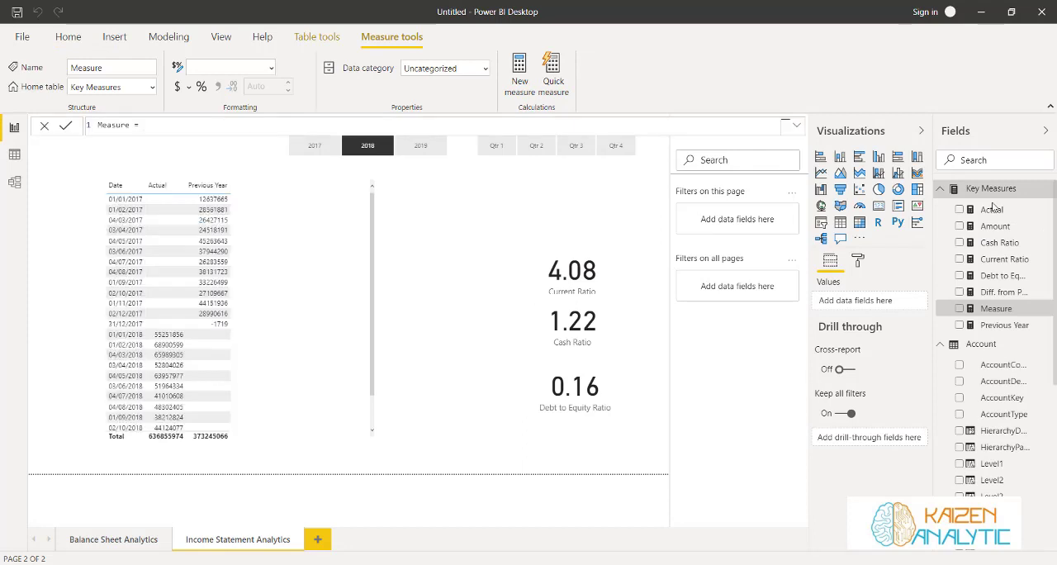
{"action": "key", "text": "BackSpace"}
{"action": "key", "text": "BackSpace"}
{"action": "key", "text": "BackSpace"}
{"action": "key", "text": "BackSpace"}
{"action": "type", "text": "Gross "}
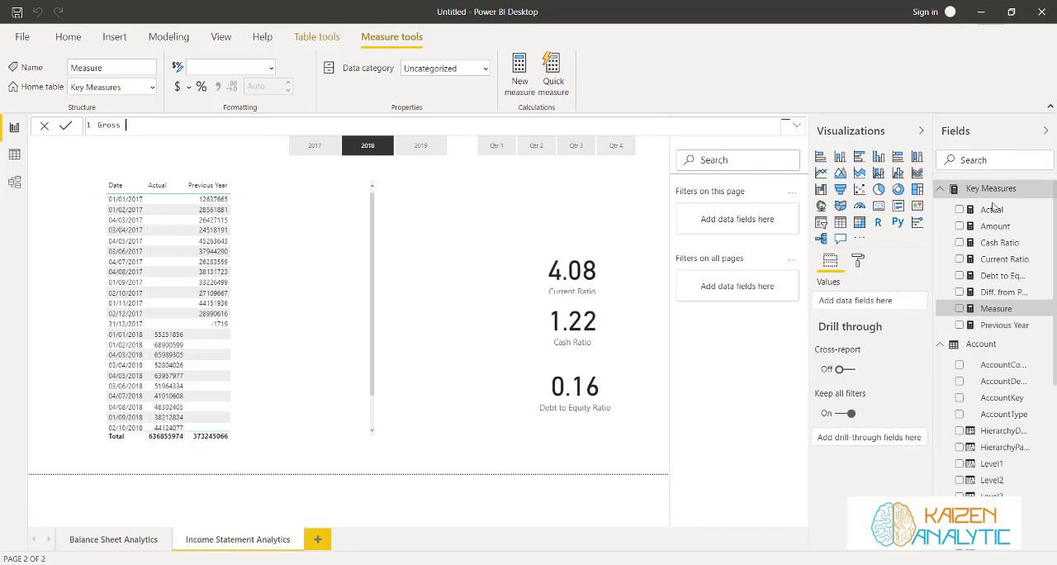
{"action": "type", "text": "Profit Marg"}
{"action": "type", "text": "in = DIVIDE("}
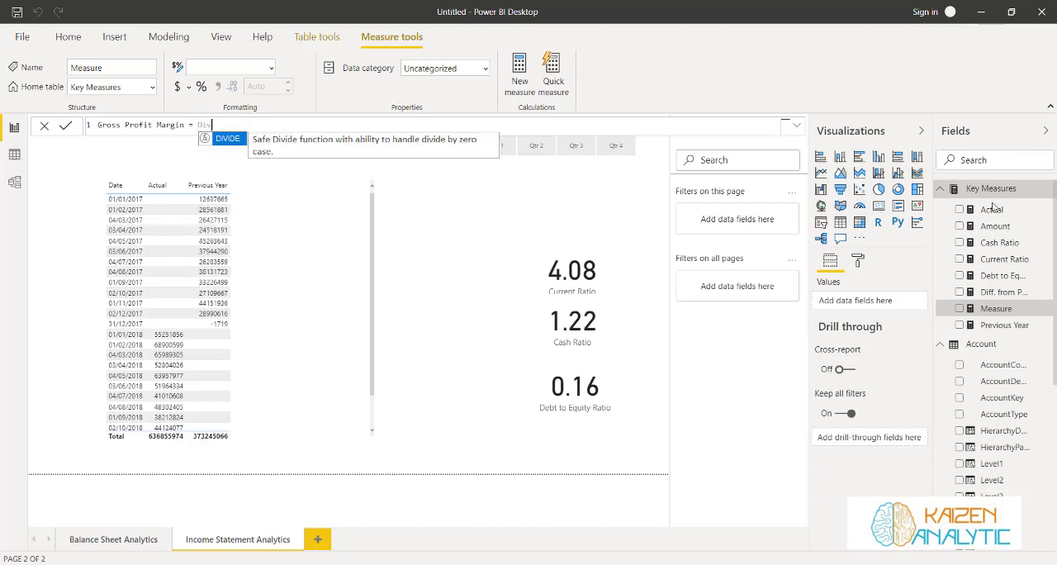
{"action": "type", "text": "Ca"}
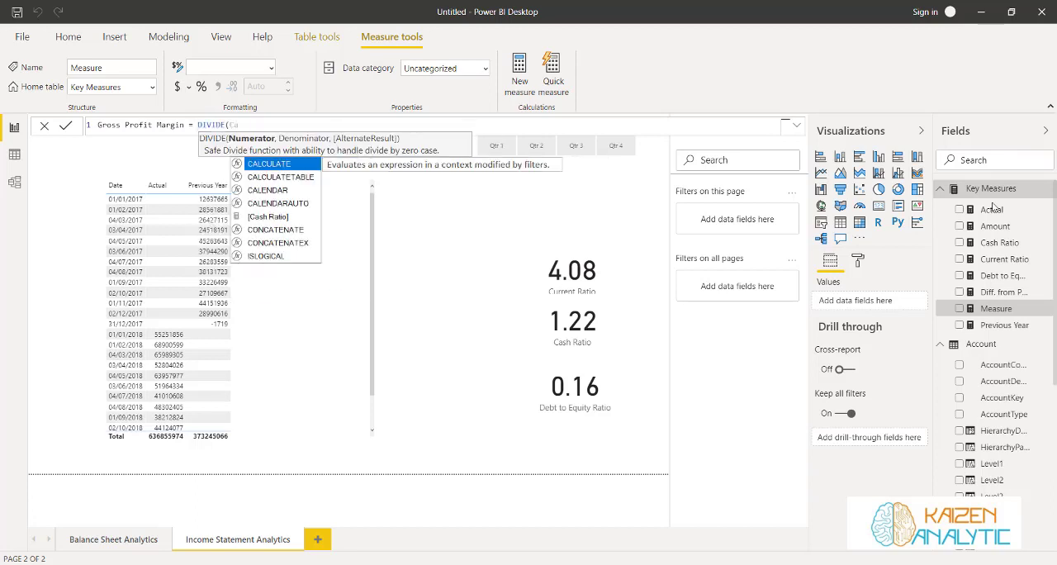
Start the DIVIDE numerator with CALCULATE, using the [Actual] measure as its expression
{"action": "key", "text": "Tab"}
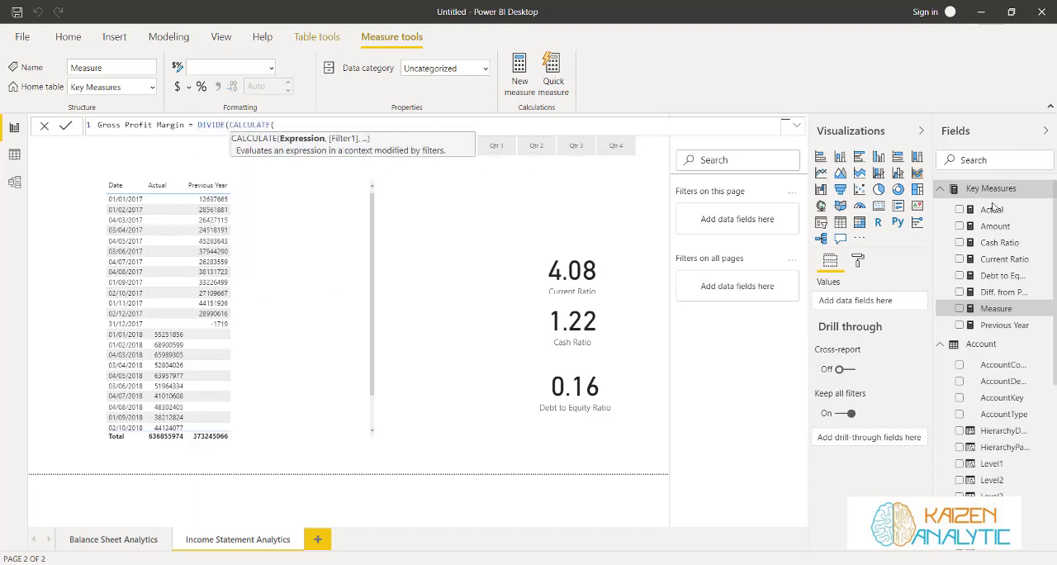
{"action": "type", "text": "Atu"}
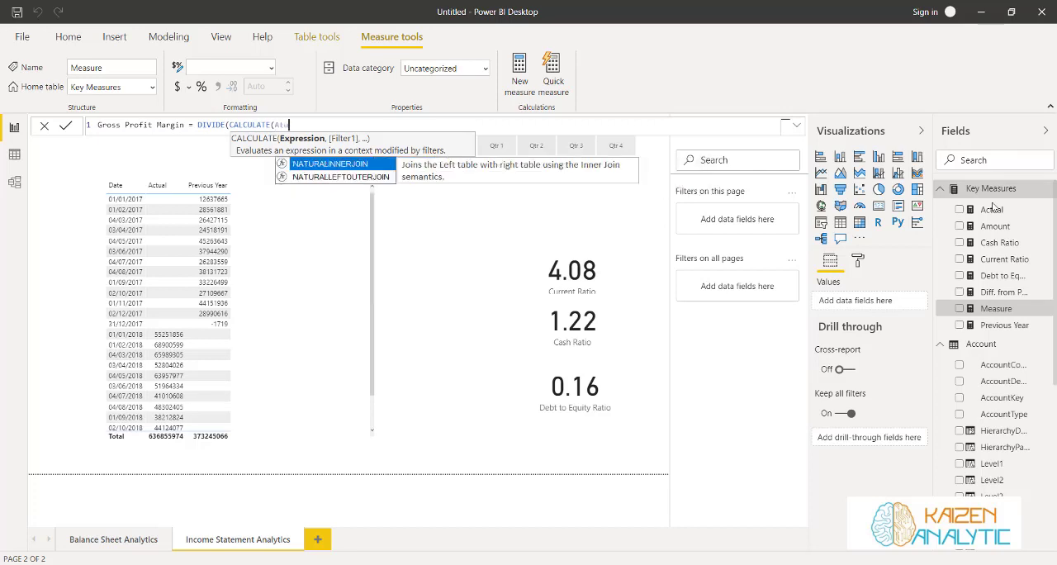
{"action": "key", "text": "BackSpace"}
{"action": "key", "text": "BackSpace"}
{"action": "type", "text": "c"}
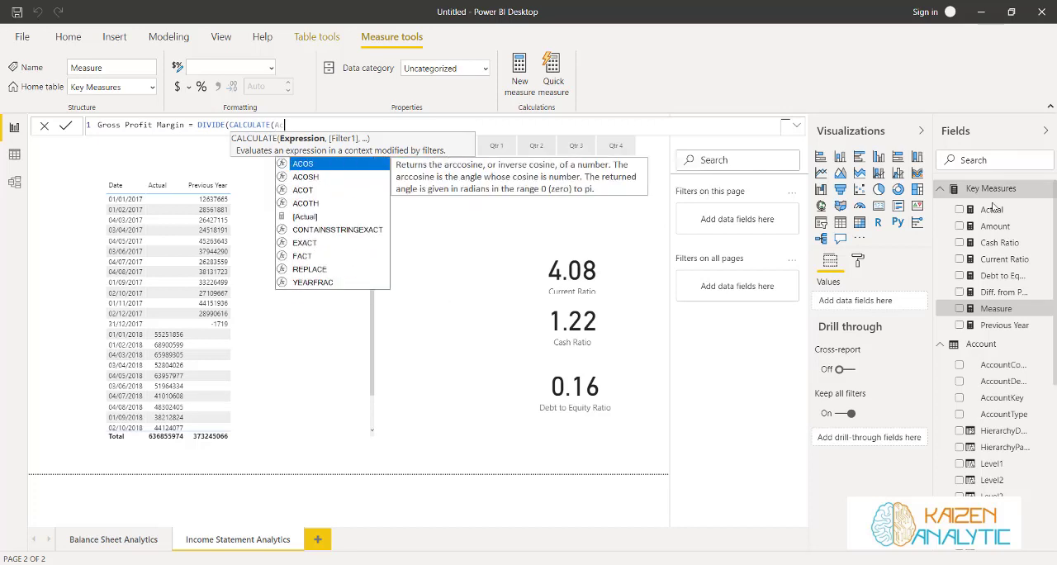
{"action": "type", "text": "tua"}
{"action": "key", "text": "Tab"}
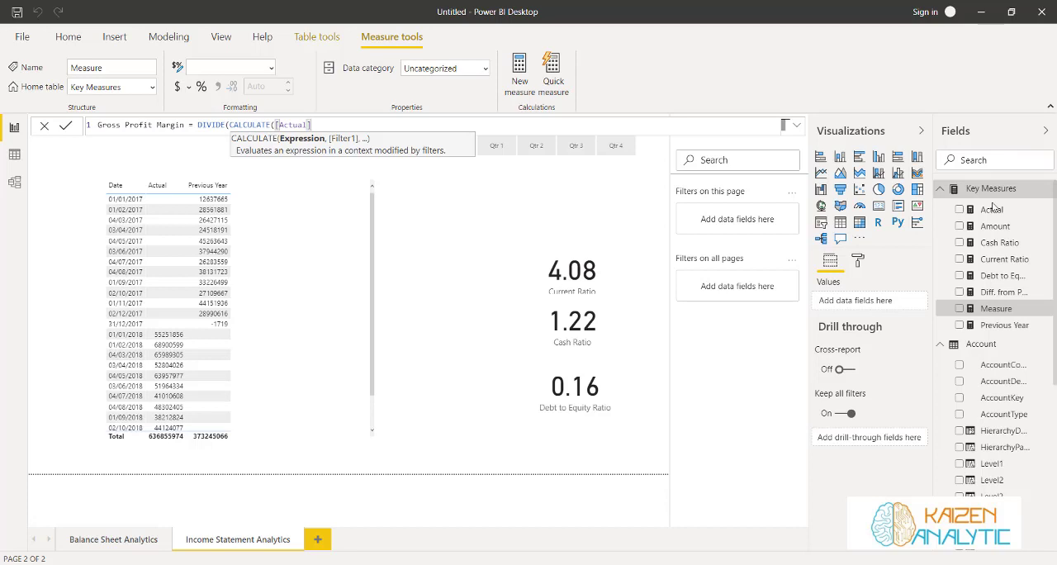
Filter the numerator by Account[Level3] = "Gross Margin" and close its CALCULATE expression
{"action": "type", "text": ", Leve"}
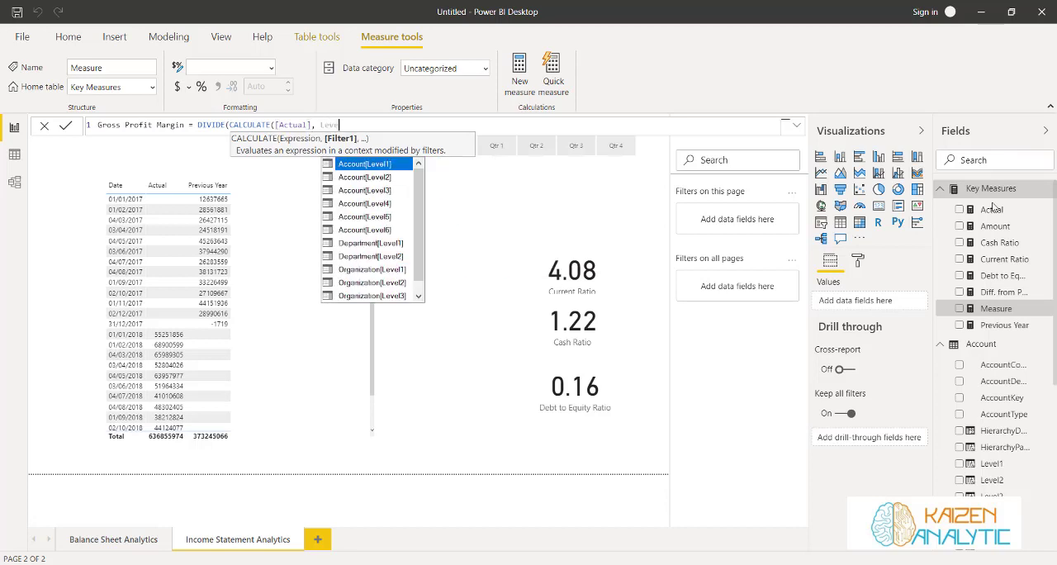
{"action": "key", "text": "Down"}
{"action": "key", "text": "Down"}
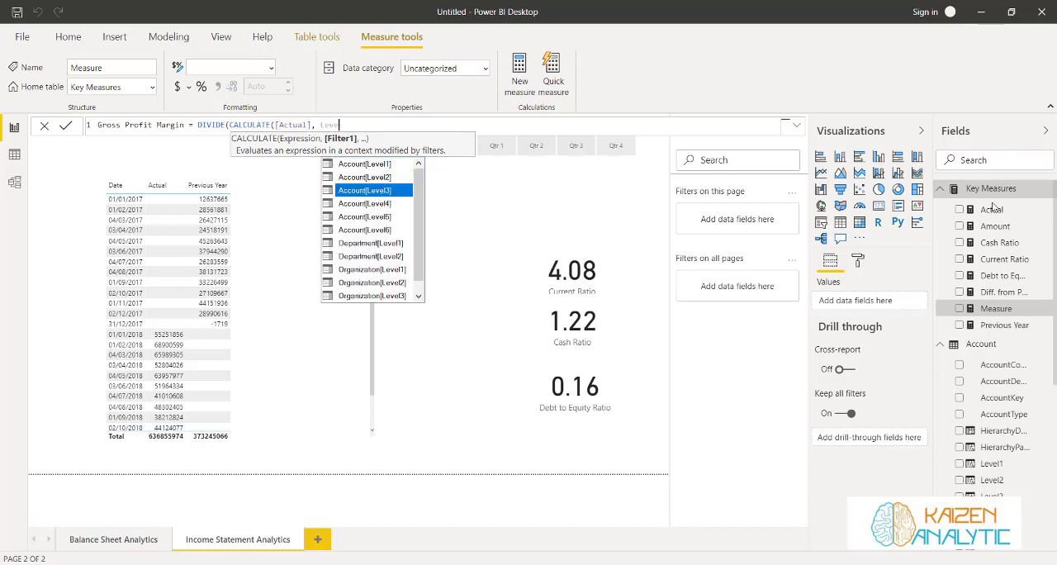
{"action": "key", "text": "Tab"}
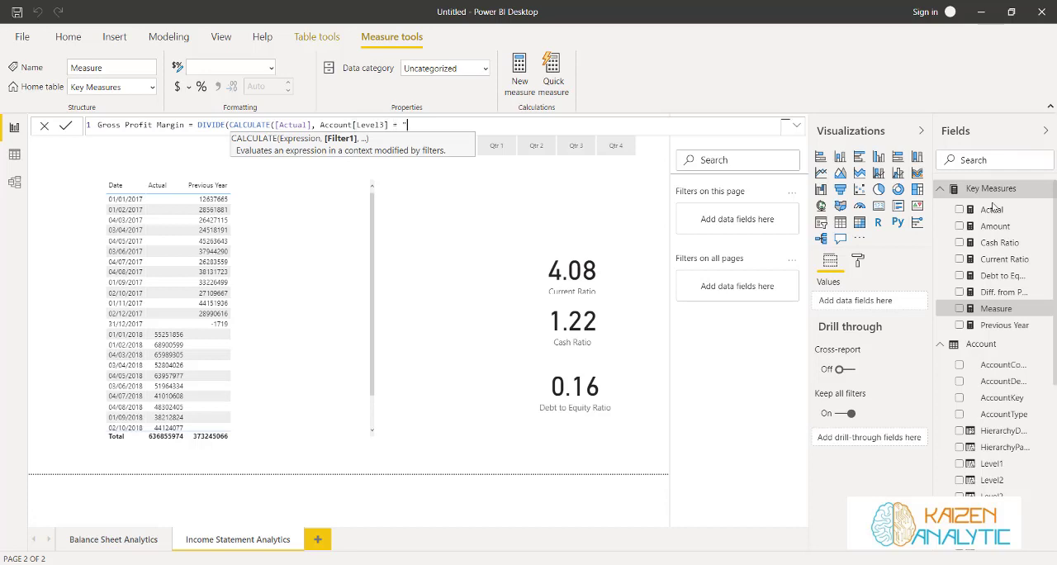
{"action": "type", "text": "= \"Gross Margin\")"}
{"action": "type", "text": ", "}
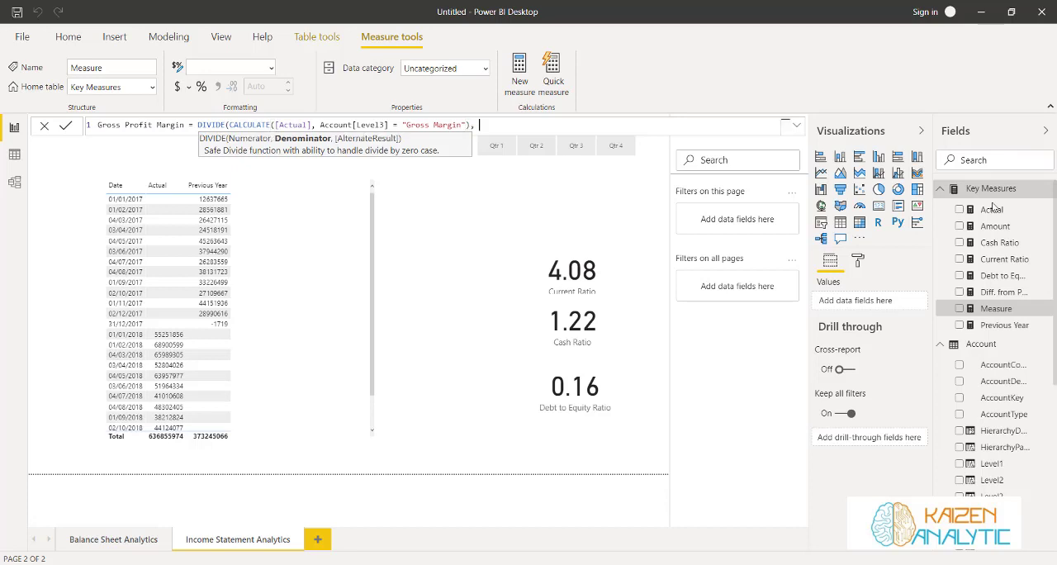
{"action": "type", "text": "ca"}
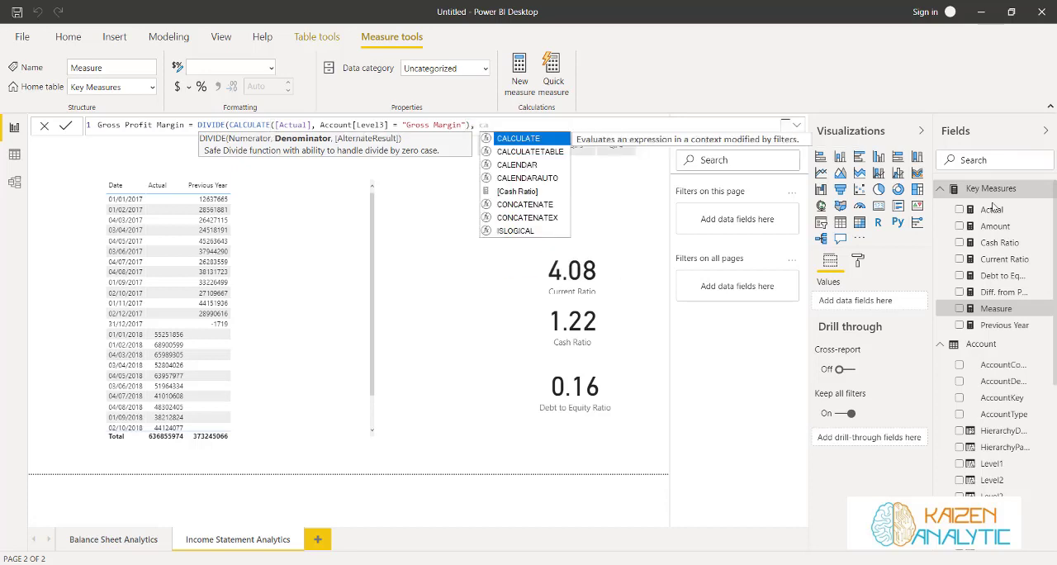
Set the denominator to CALCULATE([Actual], Account[Level4] = "Net Sales"), close the DIVIDE formula, and commit the Gross Profit Margin measure
{"action": "key", "text": "Tab"}
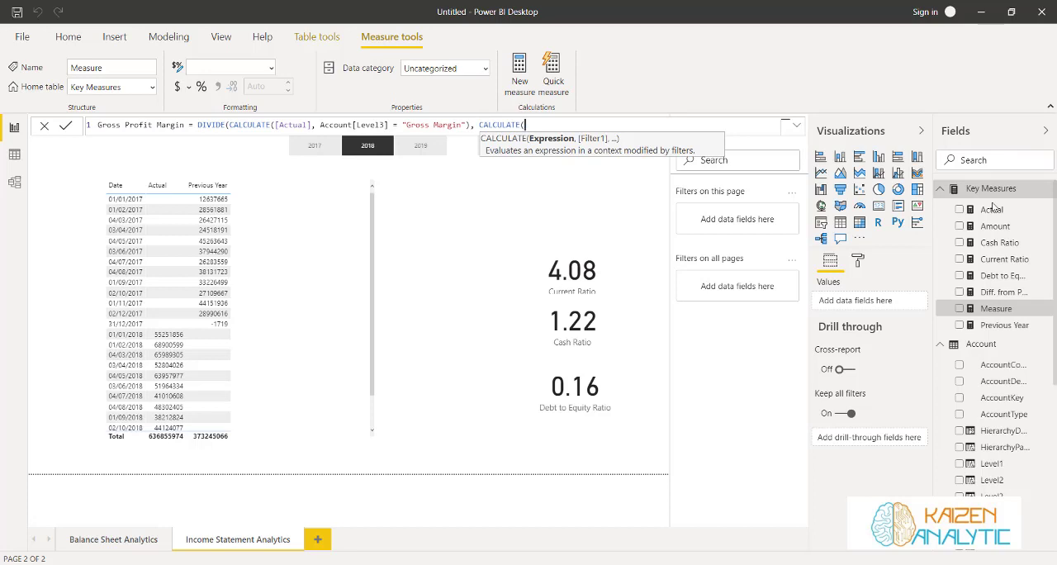
{"action": "type", "text": "act"}
{"action": "key", "text": "Tab"}
{"action": "type", "text": ", "}
{"action": "type", "text": "Leve"}
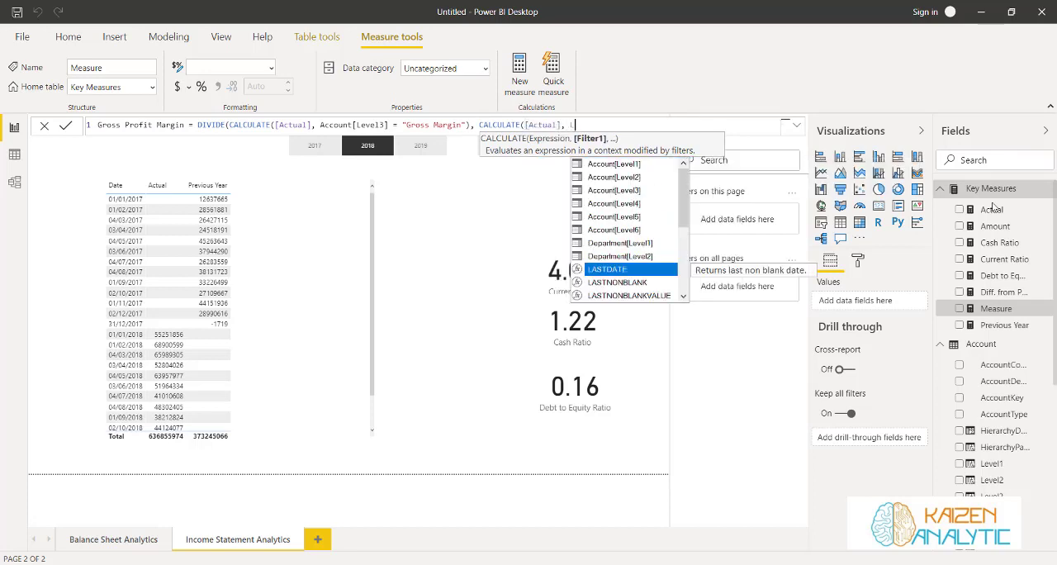
{"action": "type", "text": "l"}
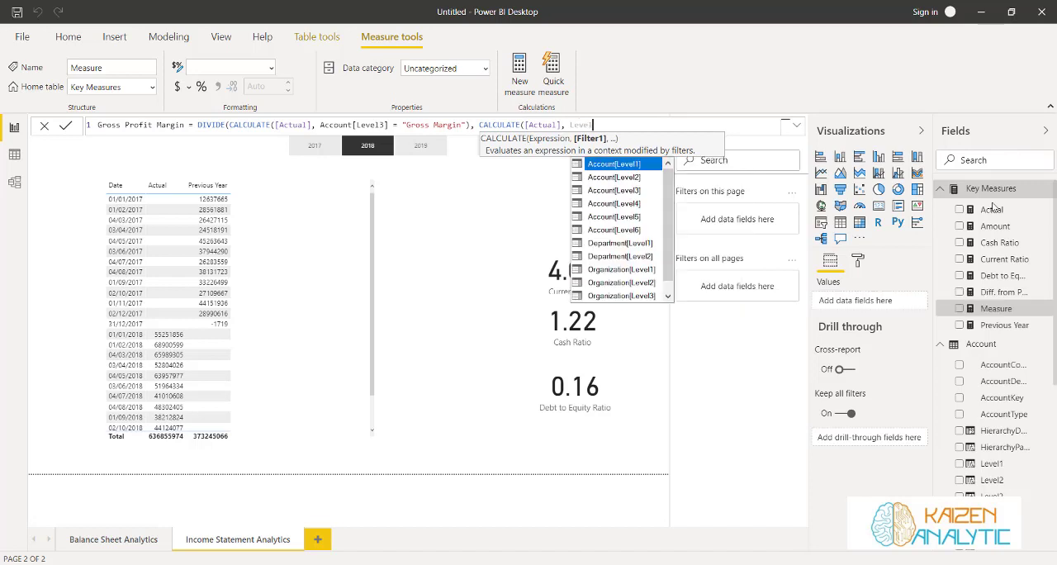
{"action": "type", "text": "4"}
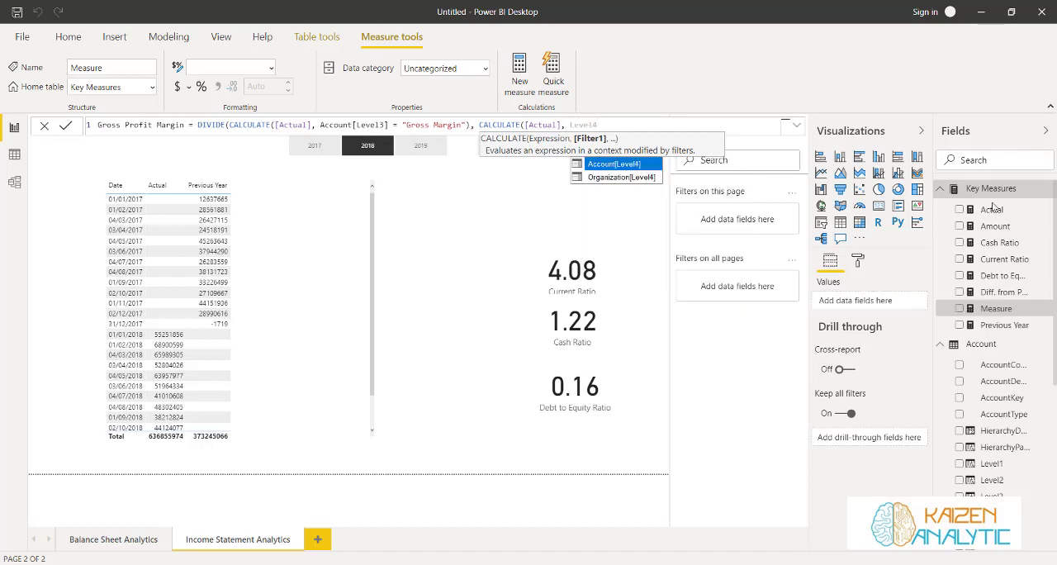
{"action": "key", "text": "Tab"}
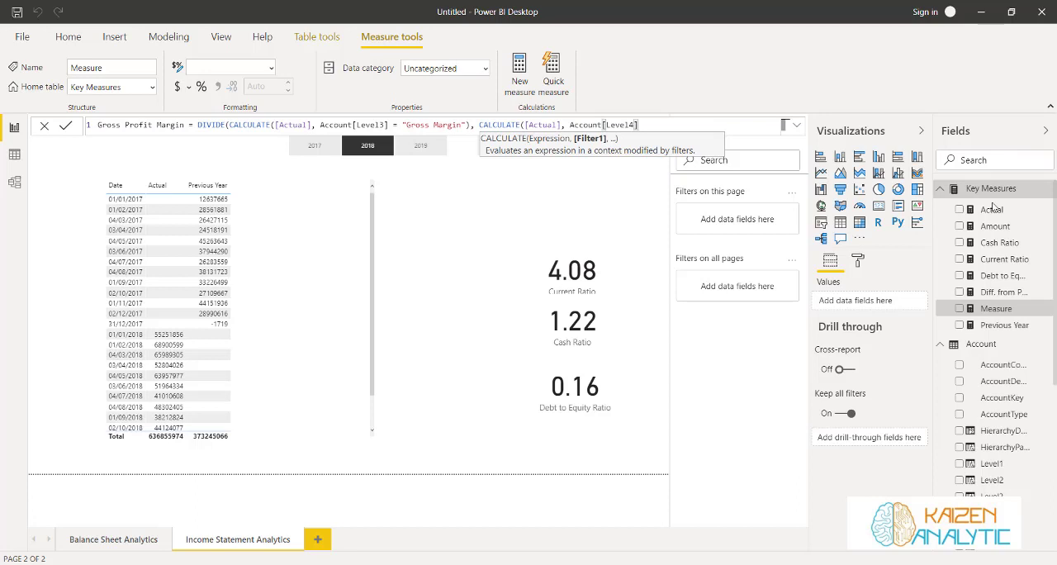
{"action": "type", "text": "= \"Net Sales\")"}
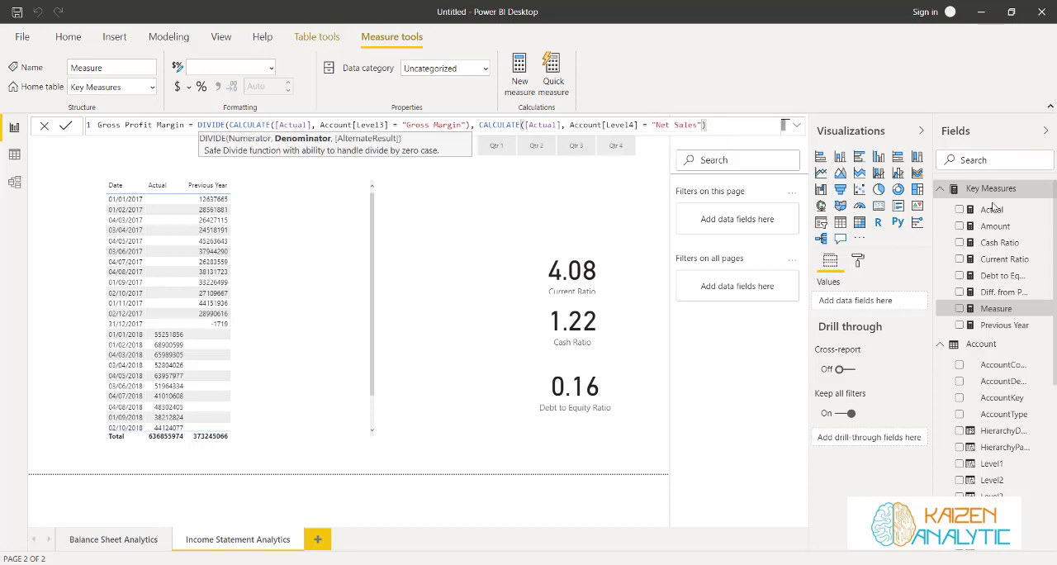
{"action": "type", "text": ")"}
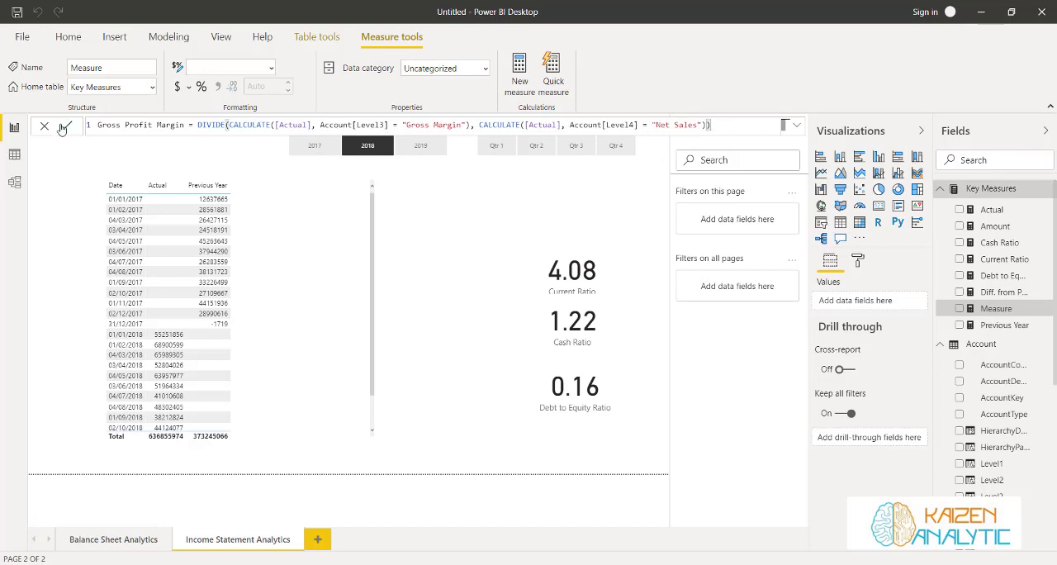
{"action": "key", "text": "Return"}
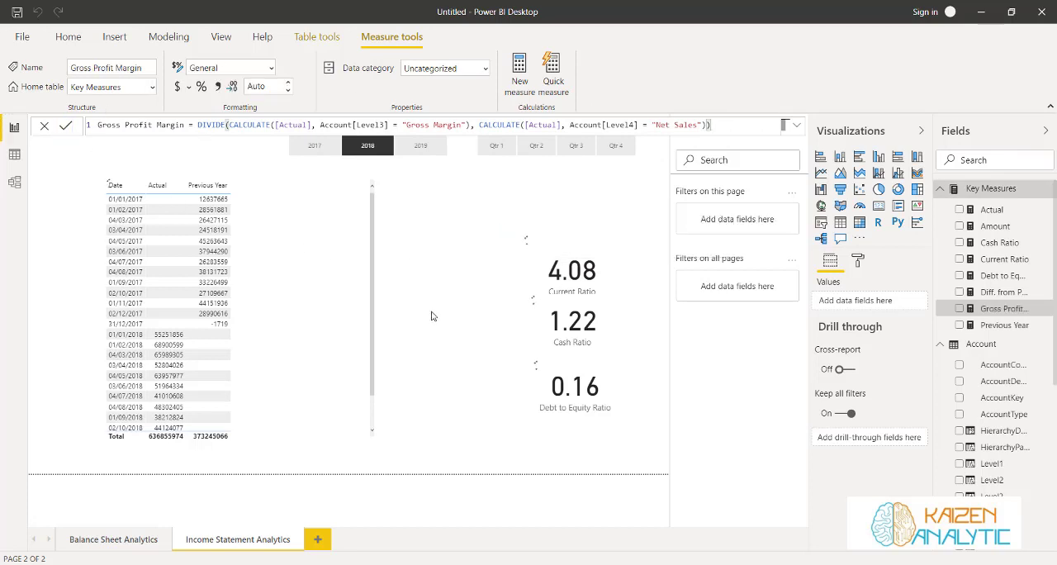
Replace the Current Ratio measure in its card with Gross Profit Margin
{"action": "left_click", "coordinate": [509, 270]}
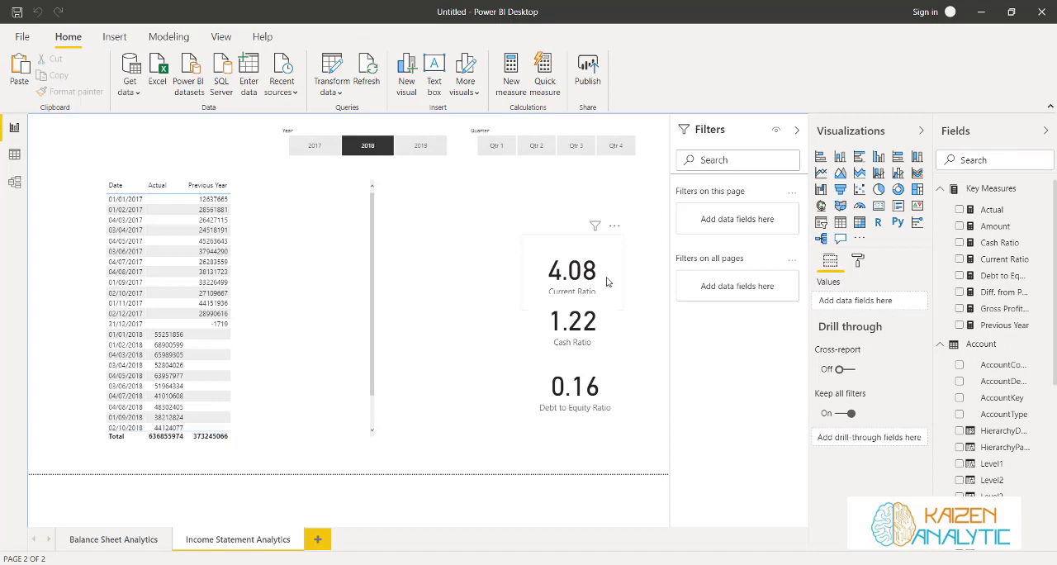
{"action": "left_click", "coordinate": [543, 251]}
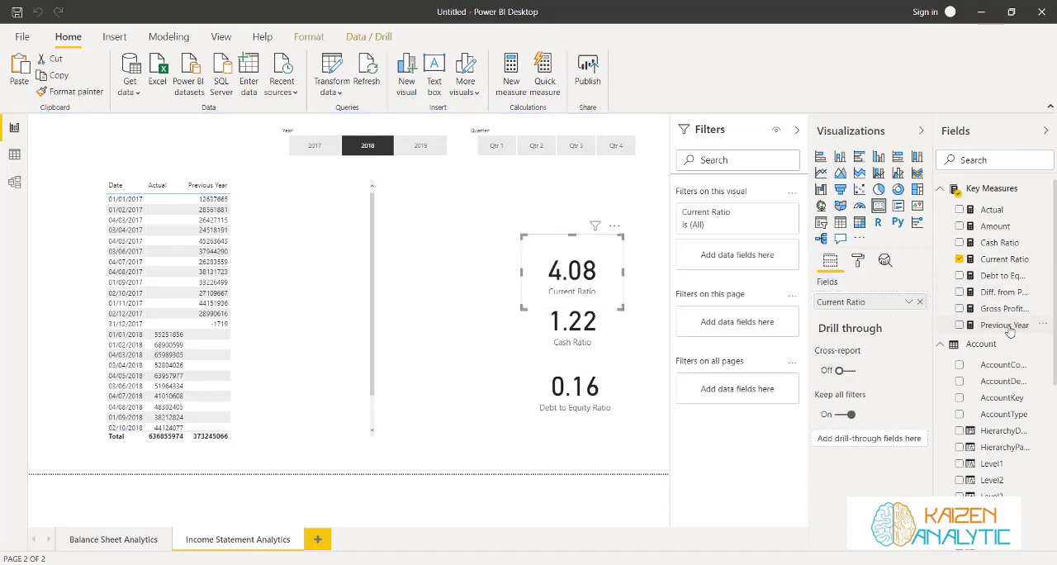
{"action": "left_click_drag", "start_coordinate": [1004, 313], "coordinate": [896, 304]}
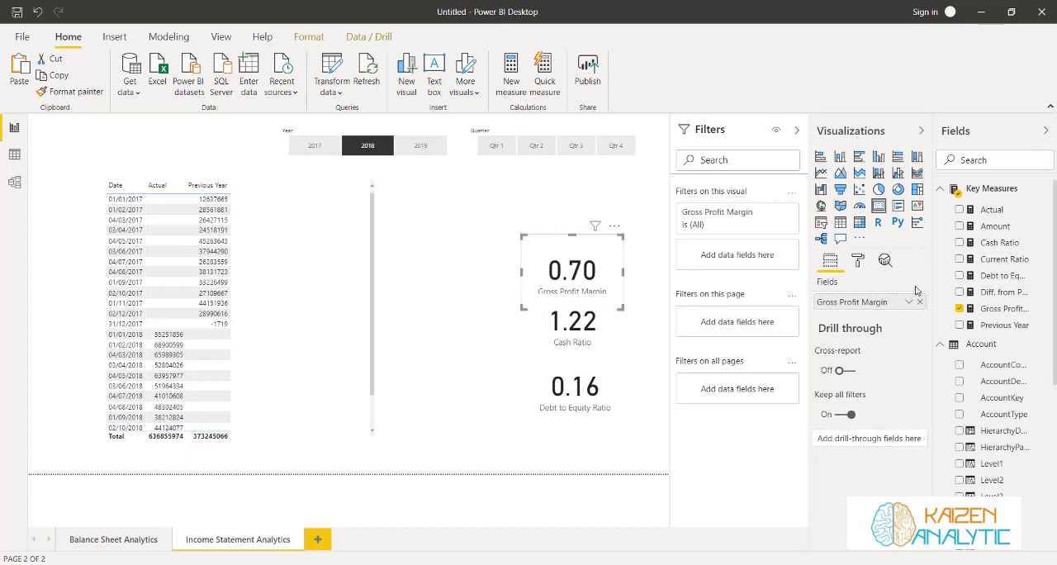
Format the Gross Profit Margin measure as a percentage with 0 decimal places
{"action": "left_click", "coordinate": [985, 309]}
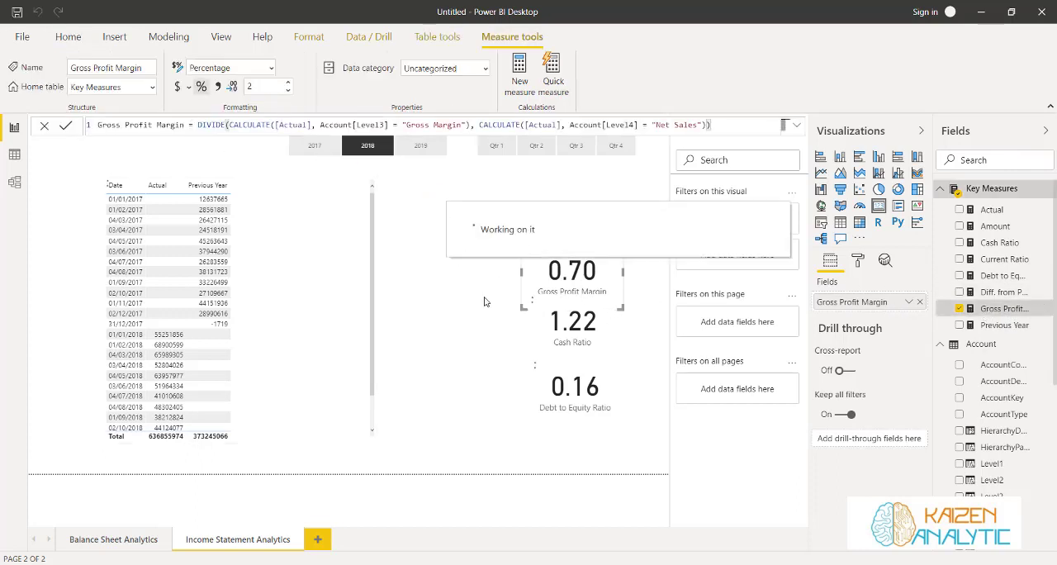
{"action": "left_click", "coordinate": [288, 91]}
{"action": "left_click", "coordinate": [287, 91]}
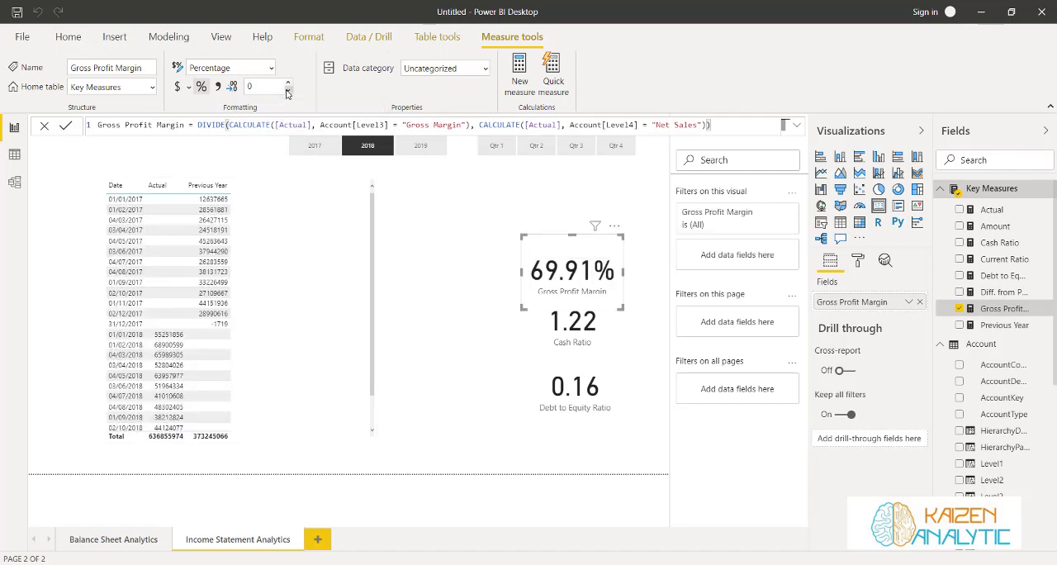
{"action": "left_click", "coordinate": [412, 248]}
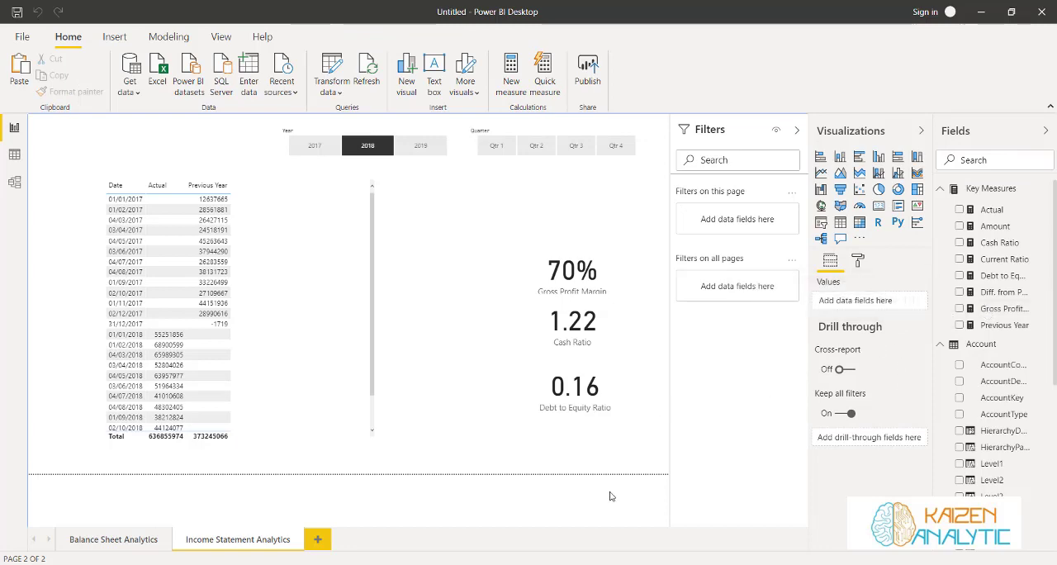
Examine the Account table's hierarchy levels to see at which level Net Income is classified, and return to the report
{"action": "left_click", "coordinate": [14, 155]}
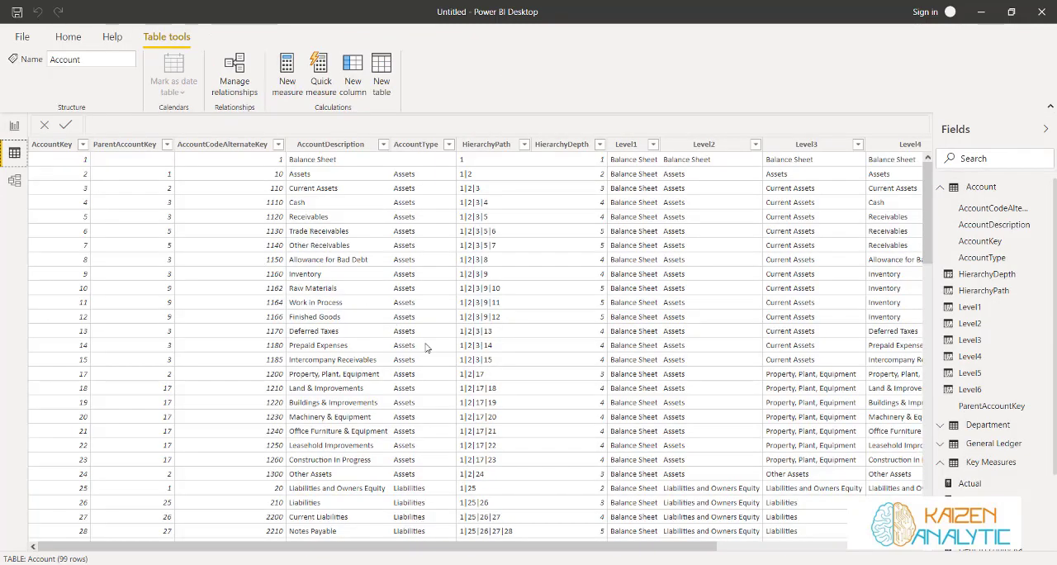
{"action": "left_click_drag", "start_coordinate": [676, 550], "coordinate": [779, 551]}
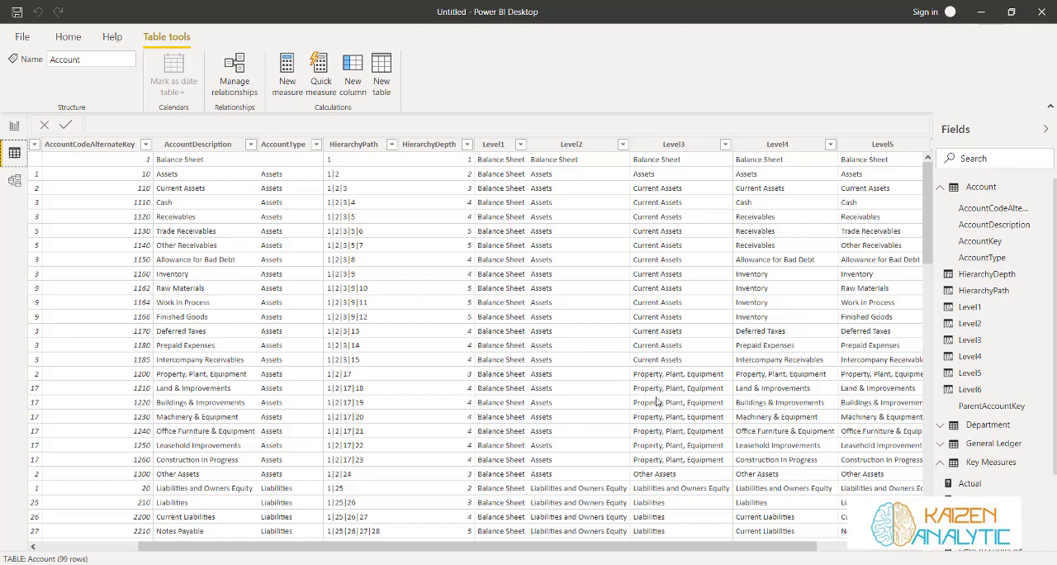
{"action": "scroll", "coordinate": [658, 401], "scroll_direction": "down", "scroll_amount": 3}
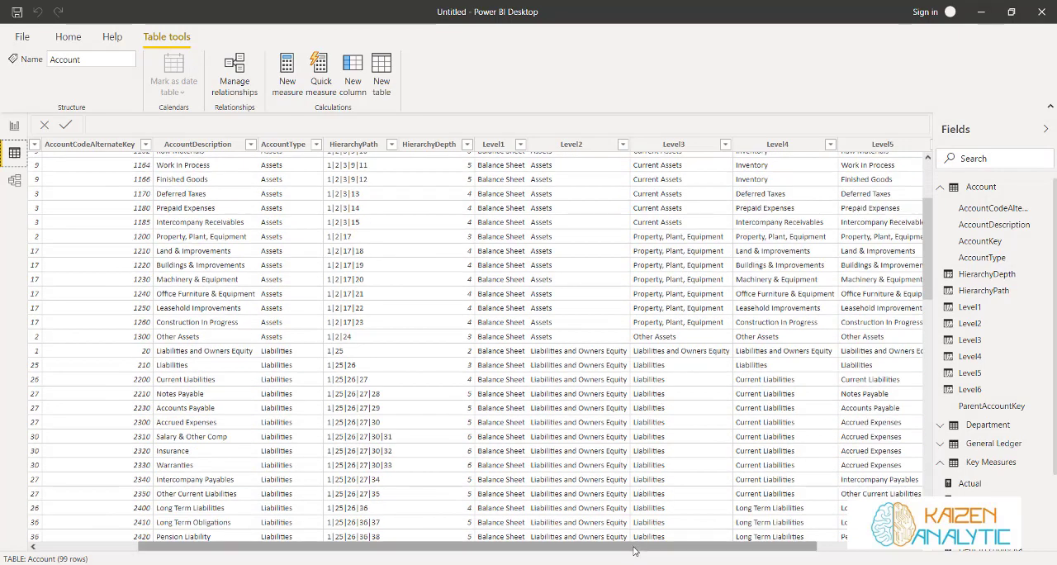
{"action": "left_click_drag", "start_coordinate": [634, 546], "coordinate": [534, 548]}
{"action": "scroll", "coordinate": [403, 456], "scroll_direction": "down", "scroll_amount": 8}
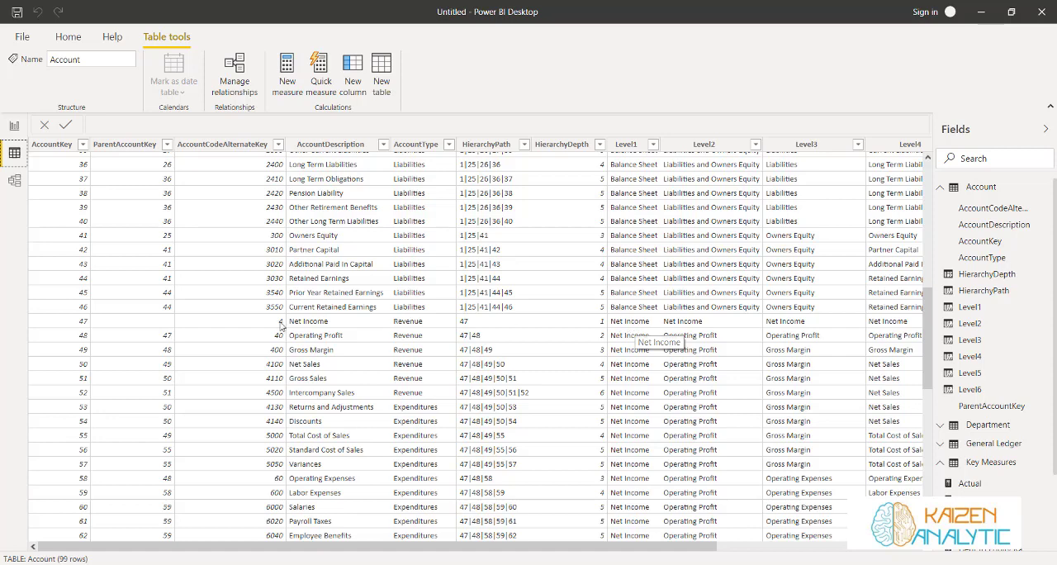
{"action": "left_click", "coordinate": [14, 127]}
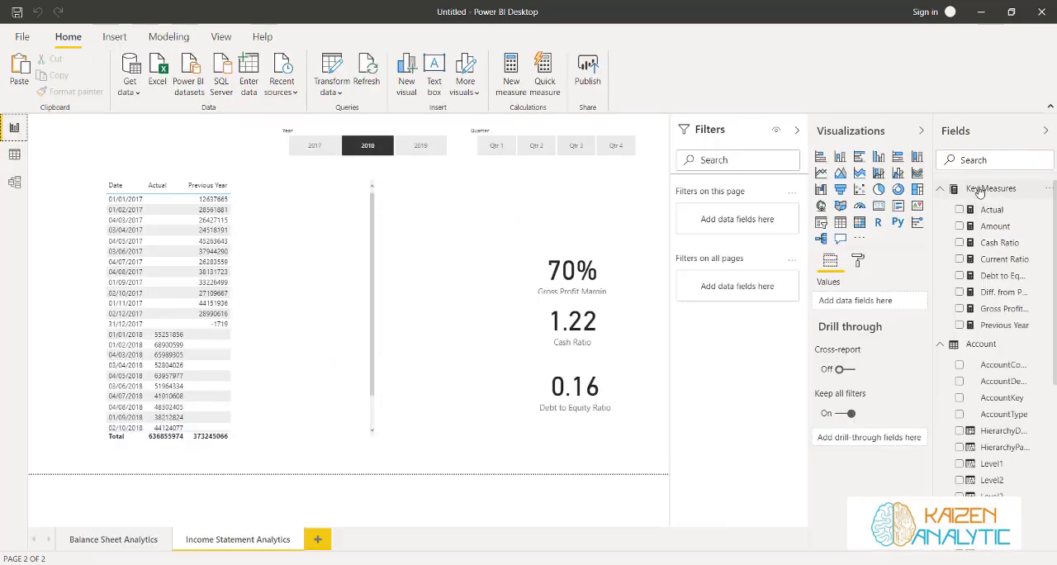
Create a measure named Net Profit Margin in the Key Measures table and begin its formula with DIVIDE
{"action": "left_click", "coordinate": [1050, 189]}
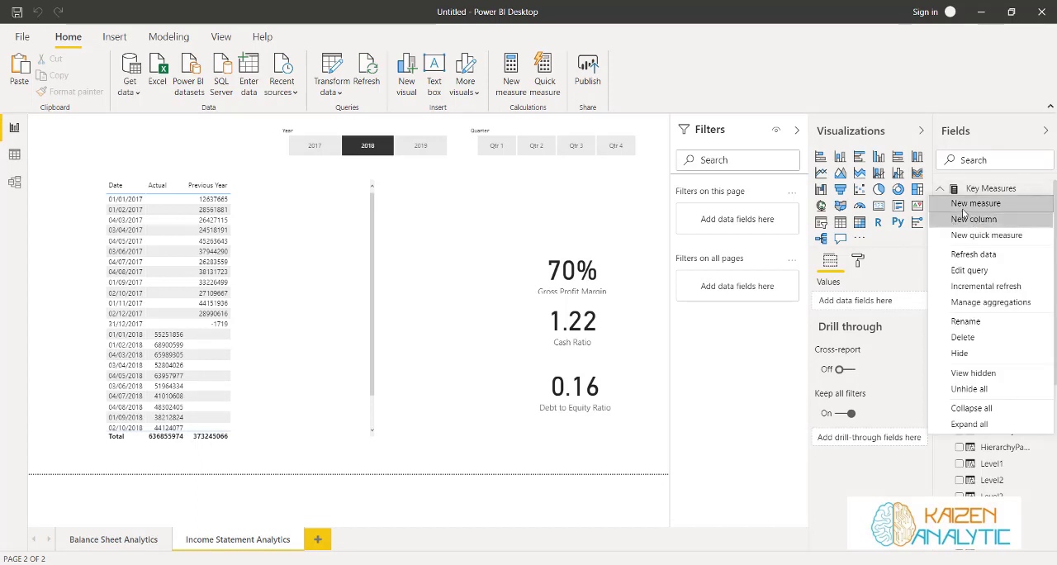
{"action": "left_click", "coordinate": [966, 206]}
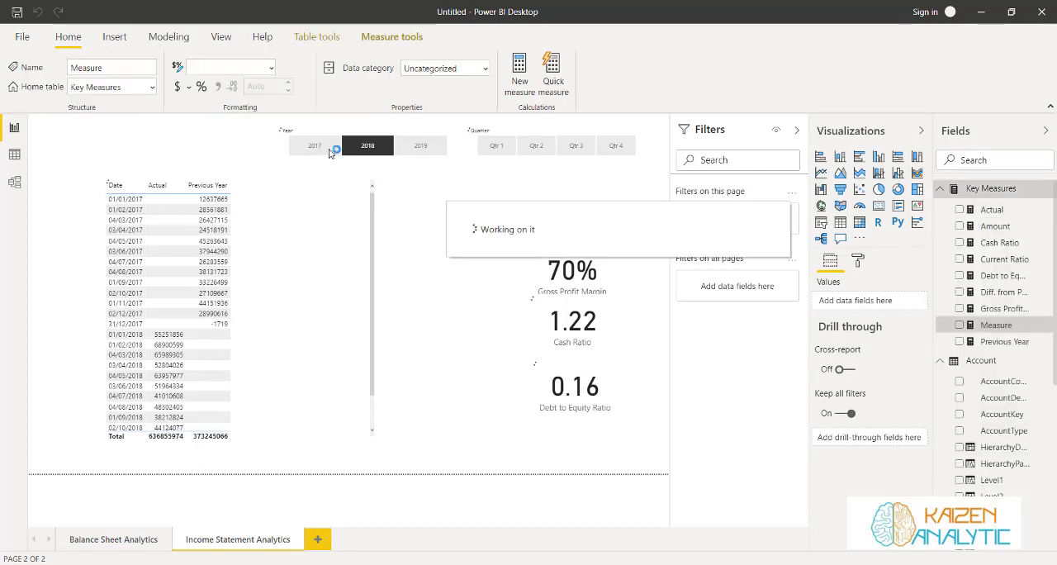
{"action": "key", "text": "ctrl+a"}
{"action": "key", "text": "BackSpace"}
{"action": "type", "text": "Gross"}
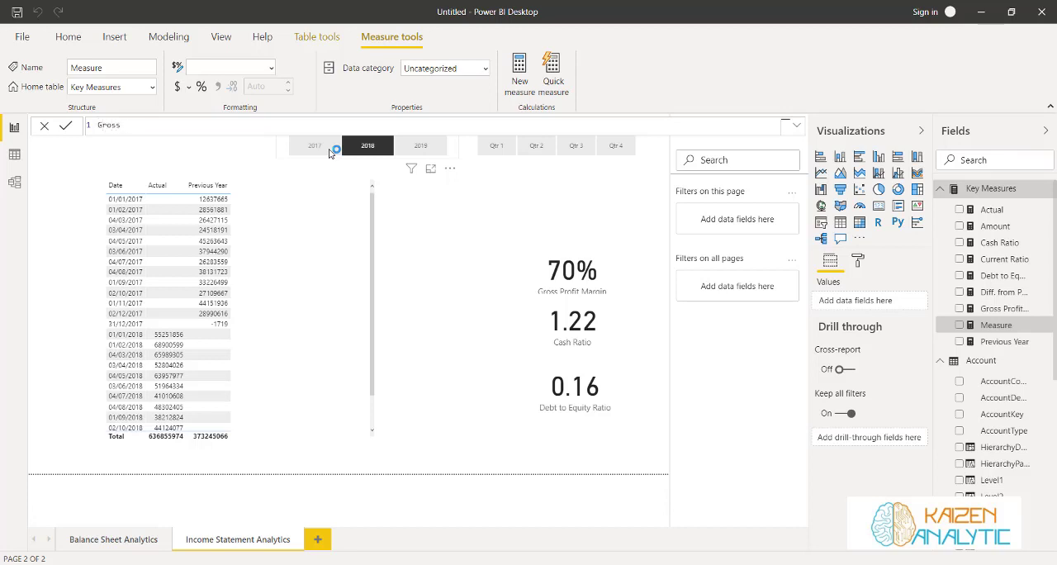
{"action": "key", "text": "BackSpace"}
{"action": "key", "text": "BackSpace"}
{"action": "key", "text": "BackSpace"}
{"action": "key", "text": "BackSpace"}
{"action": "type", "text": "Net Profit argin"}
{"action": "key", "text": "BackSpace"}
{"action": "key", "text": "BackSpace"}
{"action": "key", "text": "BackSpace"}
{"action": "key", "text": "BackSpace"}
{"action": "key", "text": "BackSpace"}
{"action": "type", "text": "Margin = Div"}
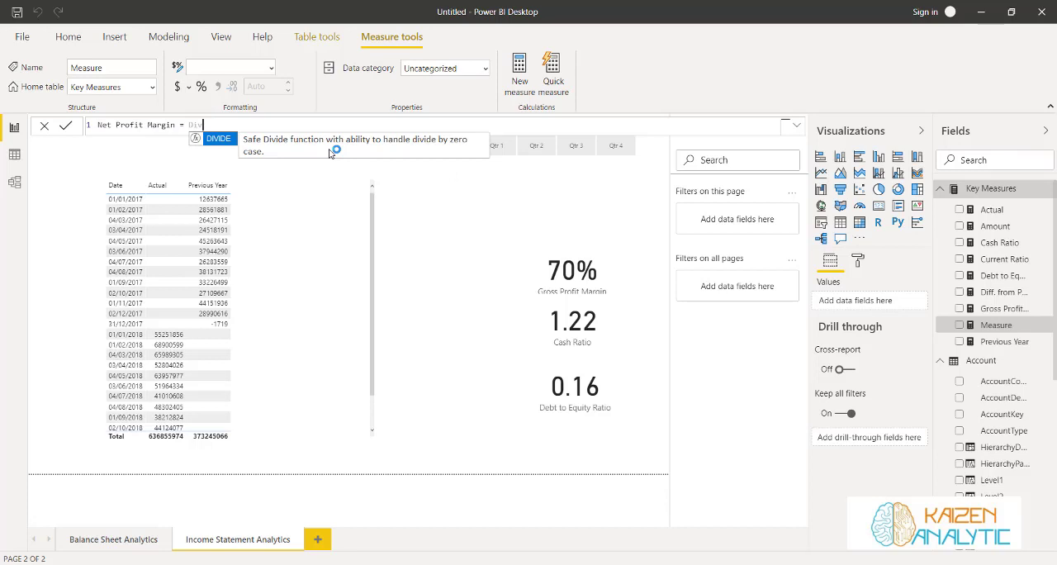
{"action": "key", "text": "Tab"}
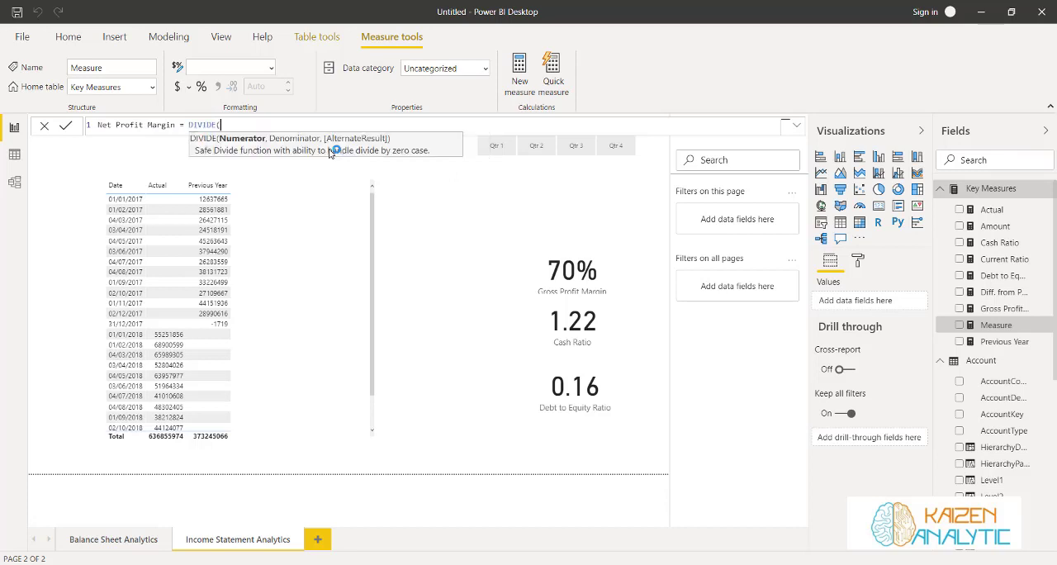
Set the DIVIDE numerator to CALCULATE([Actual], Account[Level1] = "Net Income")
{"action": "type", "text": "cal"}
{"action": "key", "text": "Tab"}
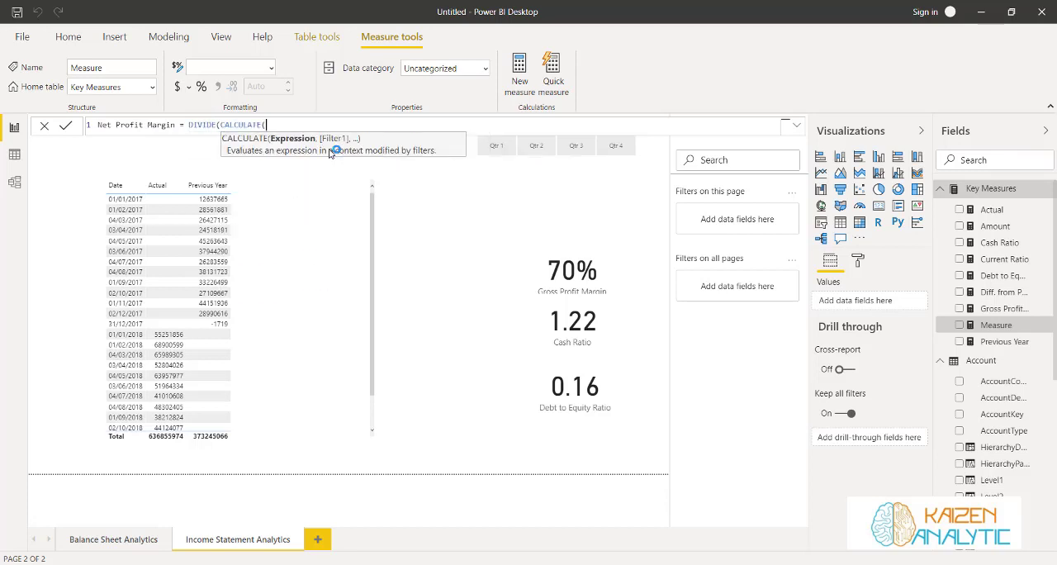
{"action": "type", "text": "act"}
{"action": "key", "text": "Tab"}
{"action": "type", "text": ", "}
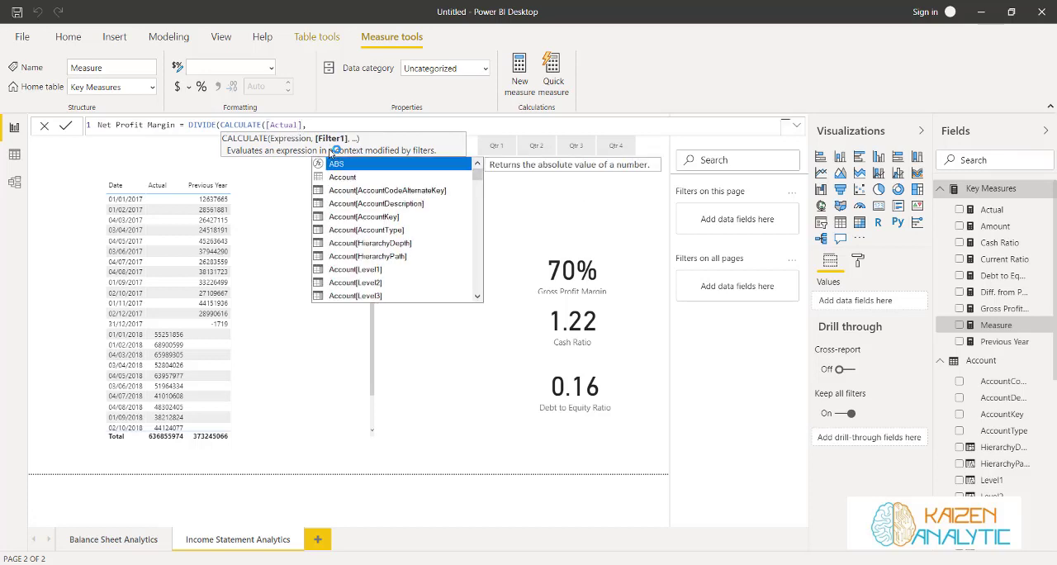
{"action": "type", "text": "Account[Level1]"}
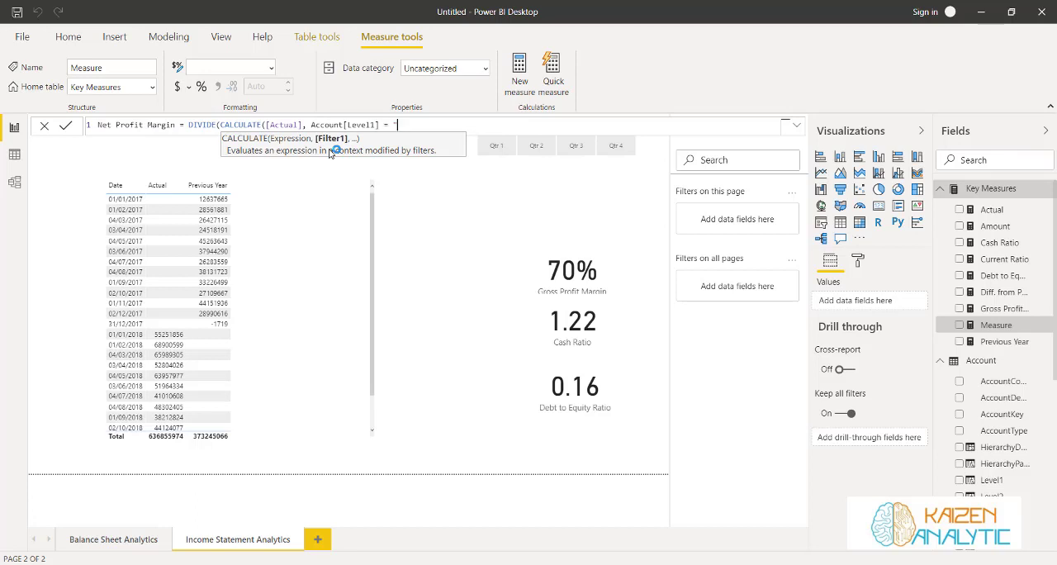
{"action": "type", "text": "= \"Net Incmo"}
{"action": "type", "text": ")"}
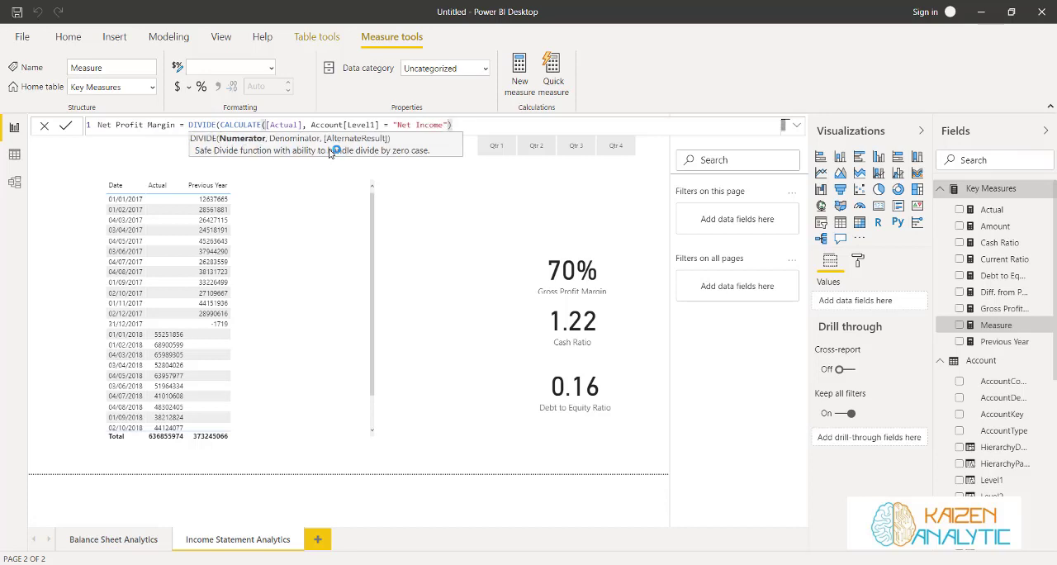
{"action": "type", "text": ", Cal"}
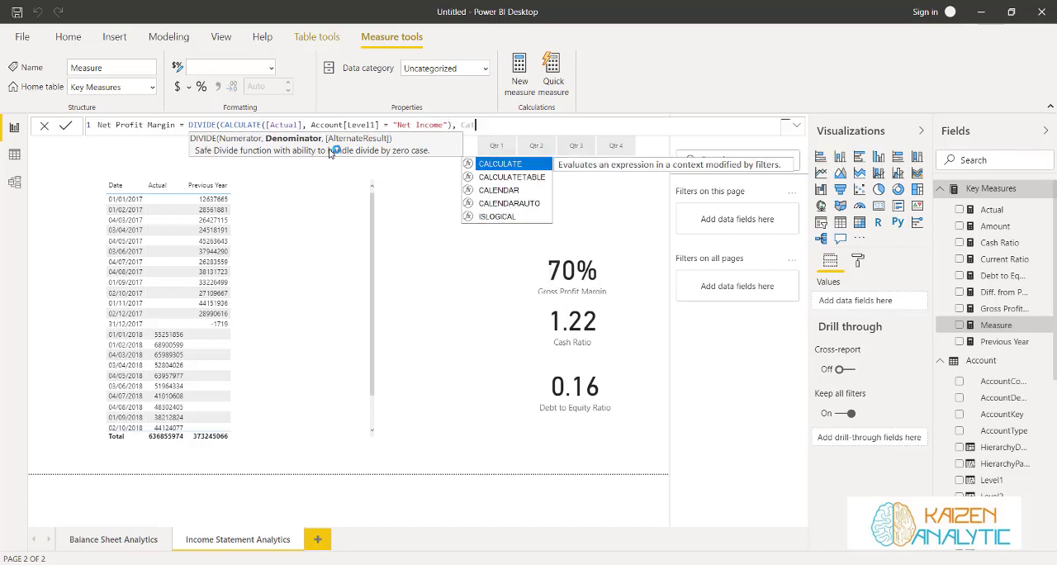
Start the Net Profit Margin denominator with CALCULATE, using the [Actual] measure as its expression
{"action": "key", "text": "Tab"}
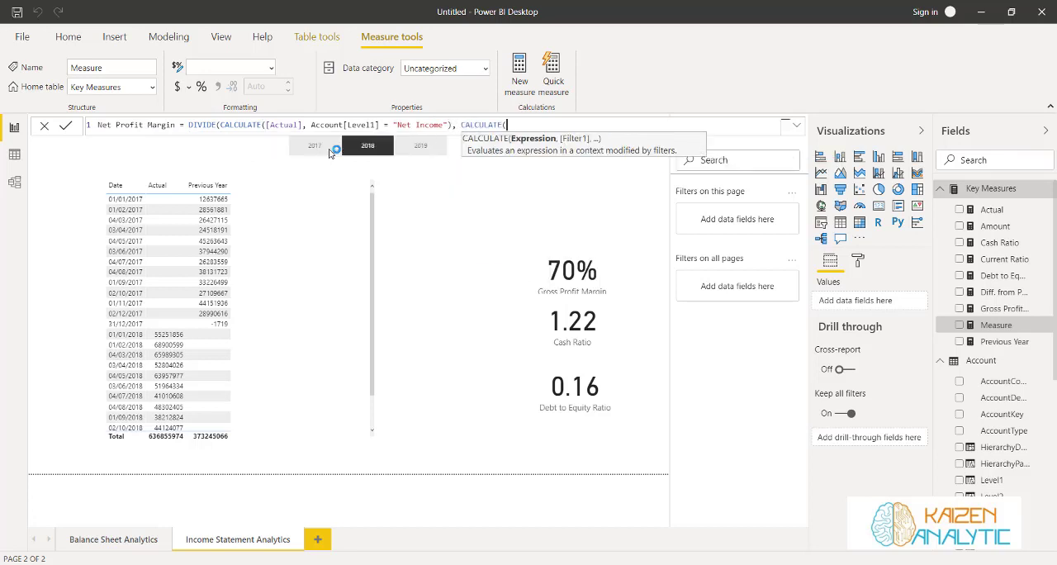
{"action": "type", "text": "Actu"}
{"action": "key", "text": "Tab"}
{"action": "type", "text": ","}
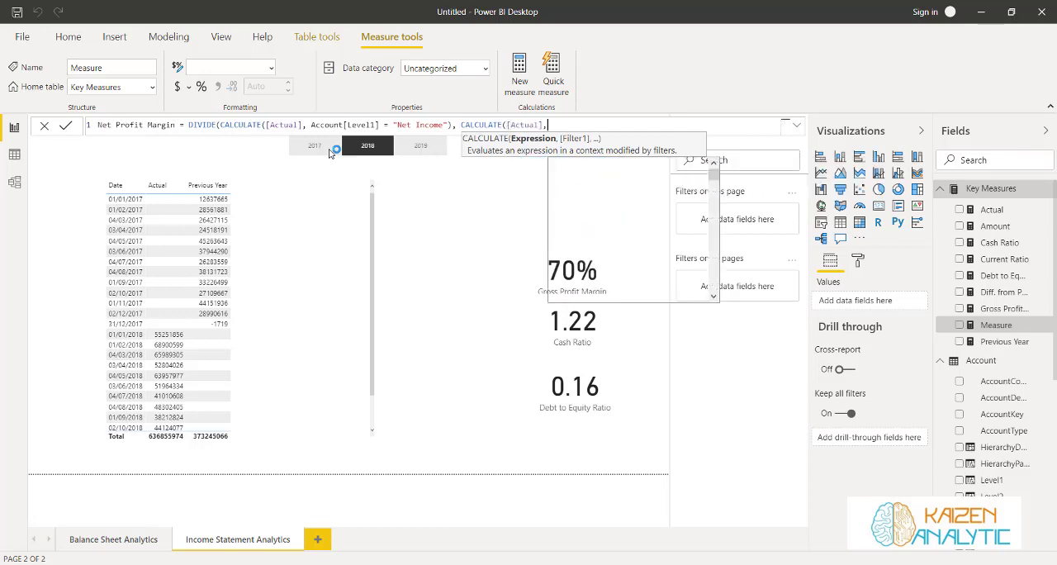
{"action": "type", "text": " Level"}
Filter the denominator by Account[Level4] = "Net Sales", close the DIVIDE formula, and commit the Net Profit Margin measure
{"action": "key", "text": "Down"}
{"action": "key", "text": "Down"}
{"action": "key", "text": "Down"}
{"action": "key", "text": "Tab"}
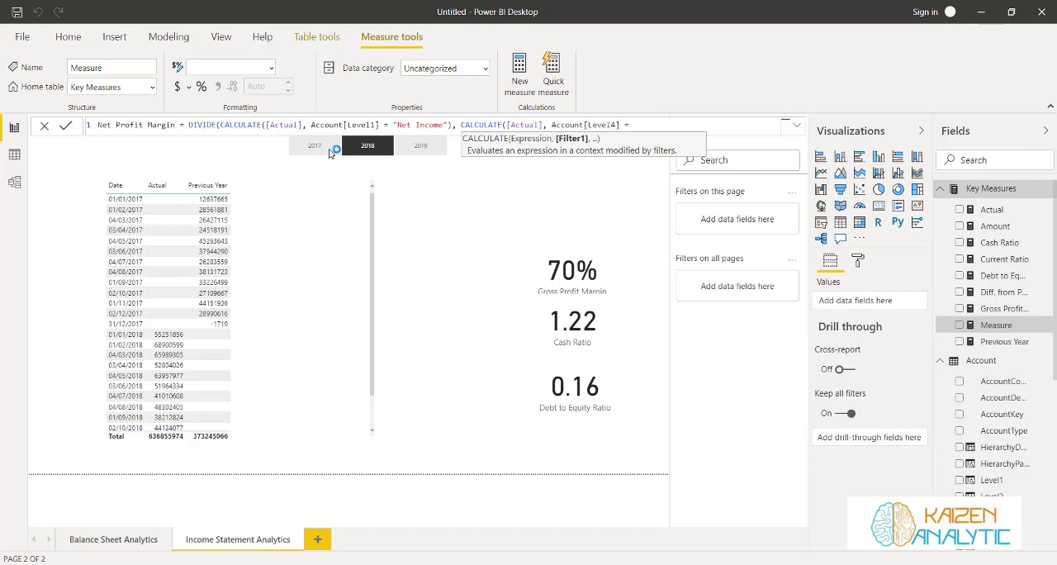
{"action": "type", "text": "= \"Net Sales\"))"}
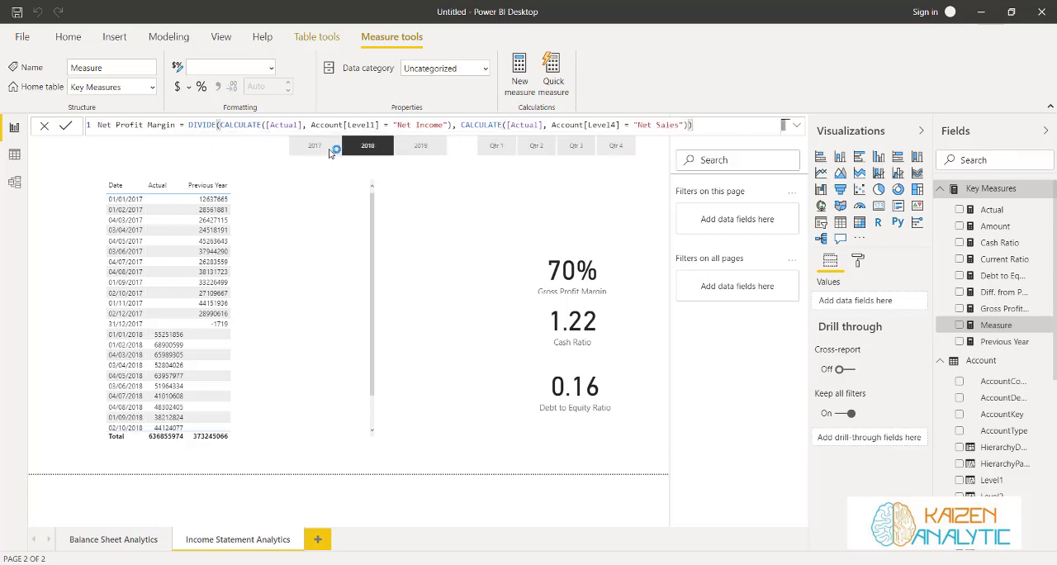
{"action": "left_click", "coordinate": [64, 127]}
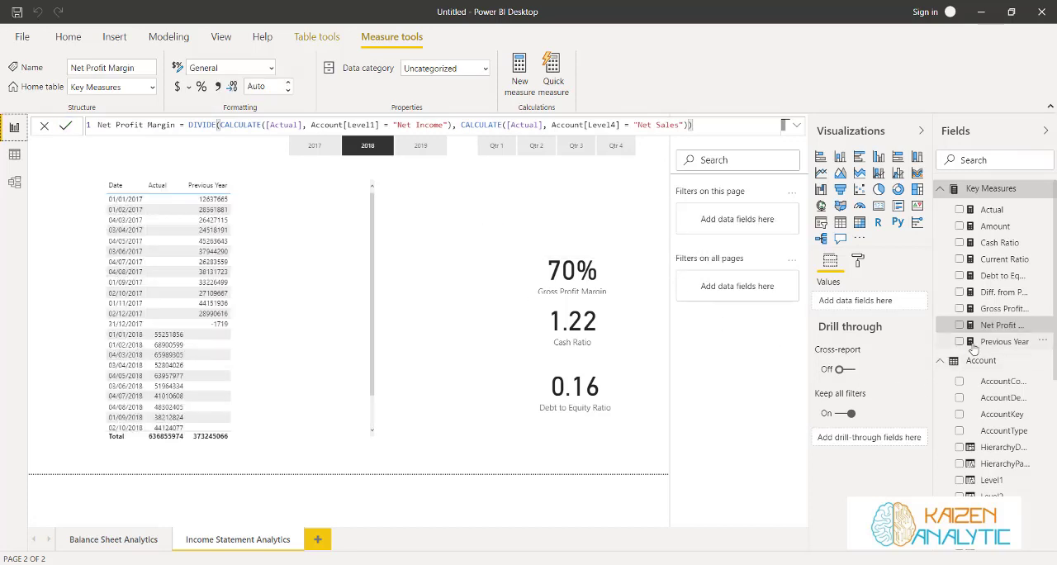
Replace Cash Ratio in its card with Net Profit Margin and format that measure as a percentage with 0 decimal places
{"action": "left_click", "coordinate": [614, 326]}
{"action": "left_click_drag", "start_coordinate": [1003, 330], "coordinate": [875, 304]}
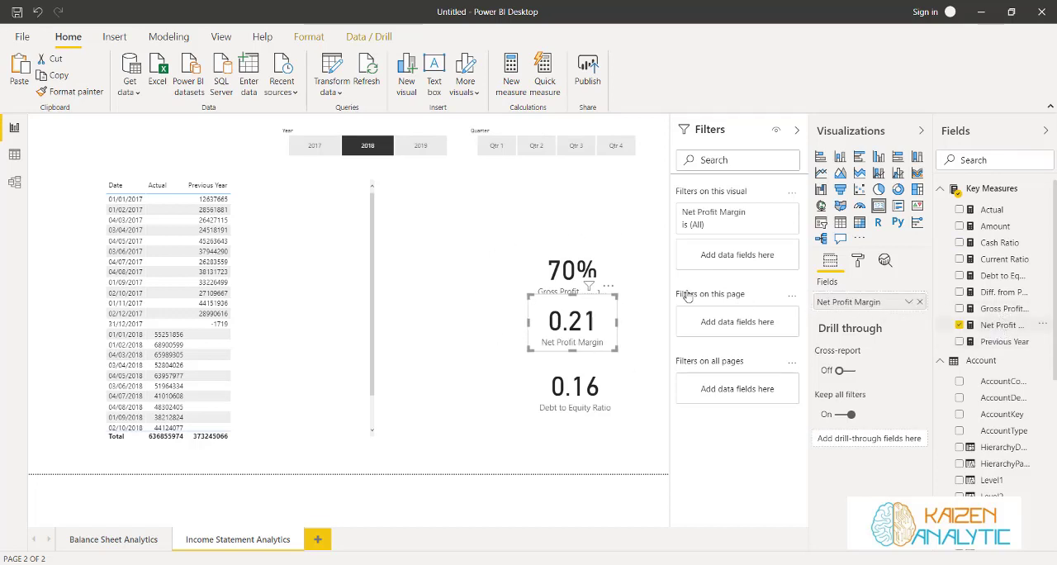
{"action": "left_click", "coordinate": [1002, 324]}
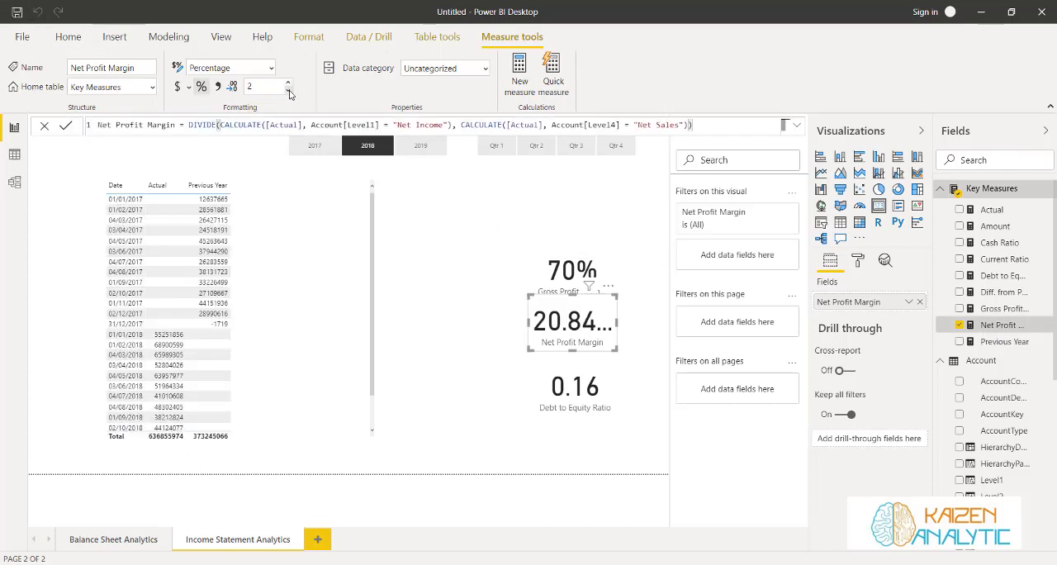
{"action": "left_click", "coordinate": [288, 92]}
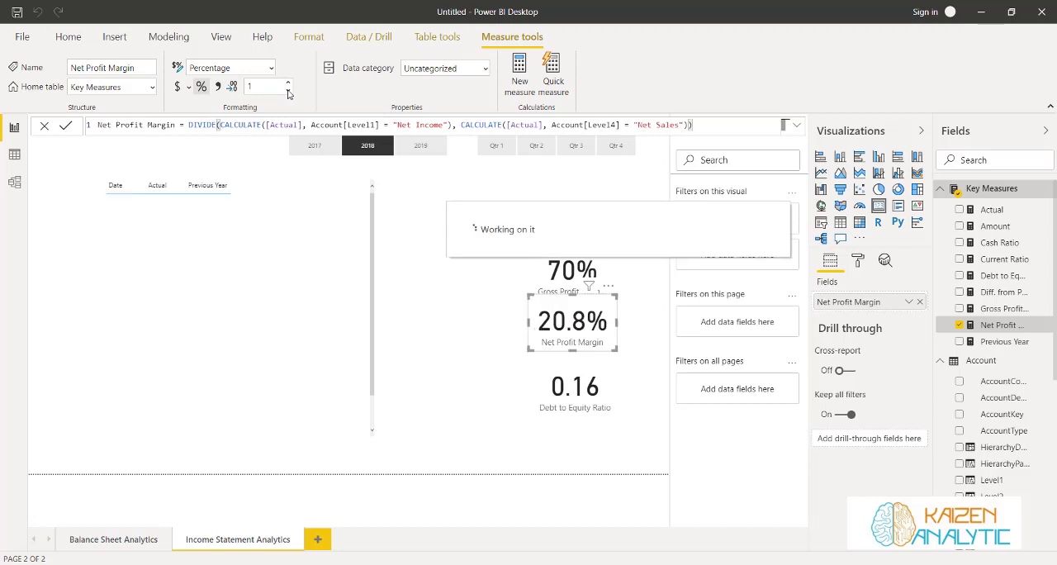
{"action": "left_click", "coordinate": [288, 92]}
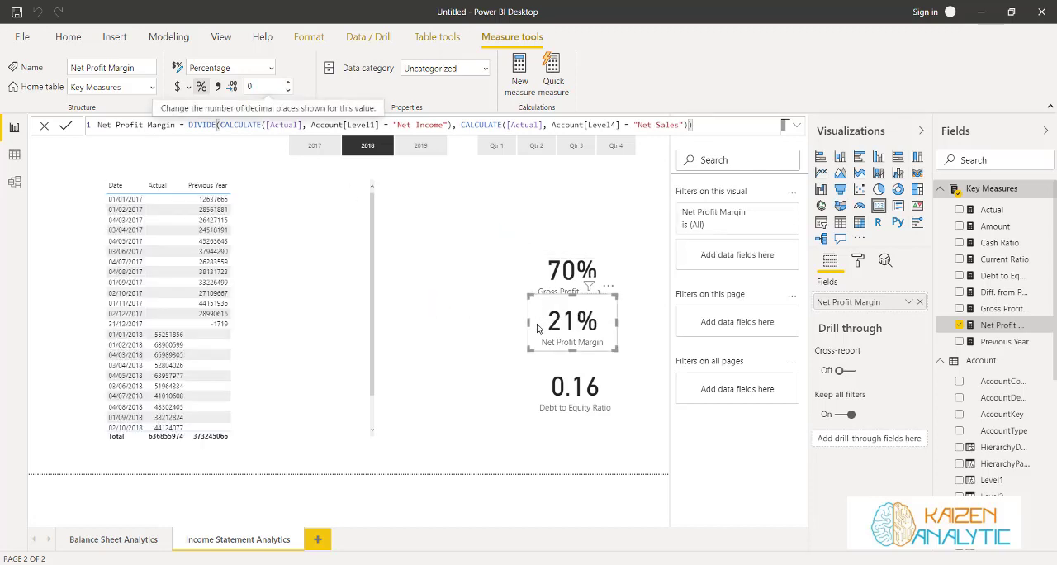
Shift the Net Profit Margin card's upper and lower edges slightly down so it clears the Gross Profit Margin card
{"action": "left_click_drag", "start_coordinate": [534, 305], "coordinate": [536, 314]}
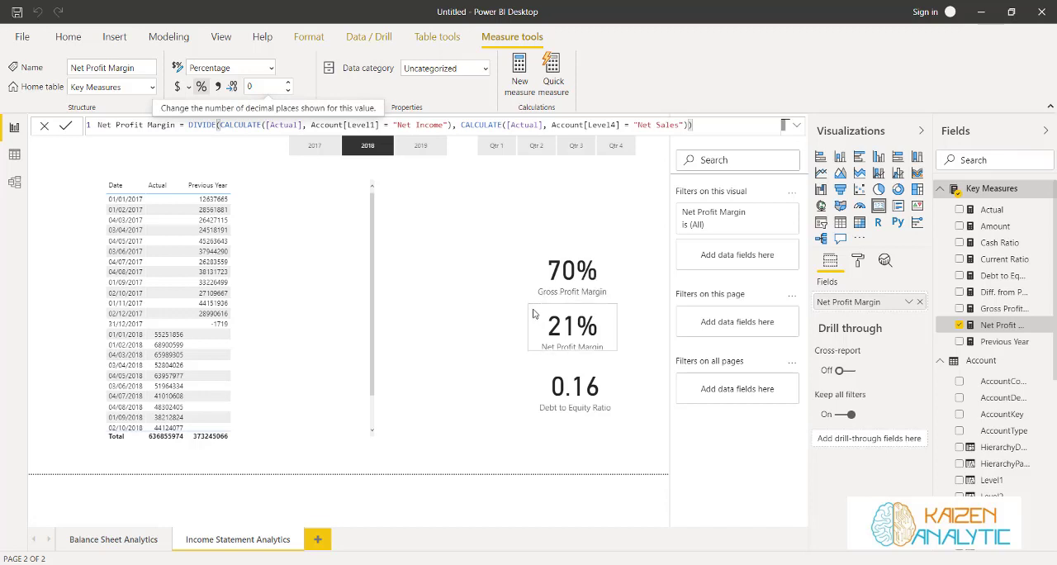
{"action": "left_click_drag", "start_coordinate": [565, 351], "coordinate": [574, 359]}
{"action": "left_click", "coordinate": [484, 363]}
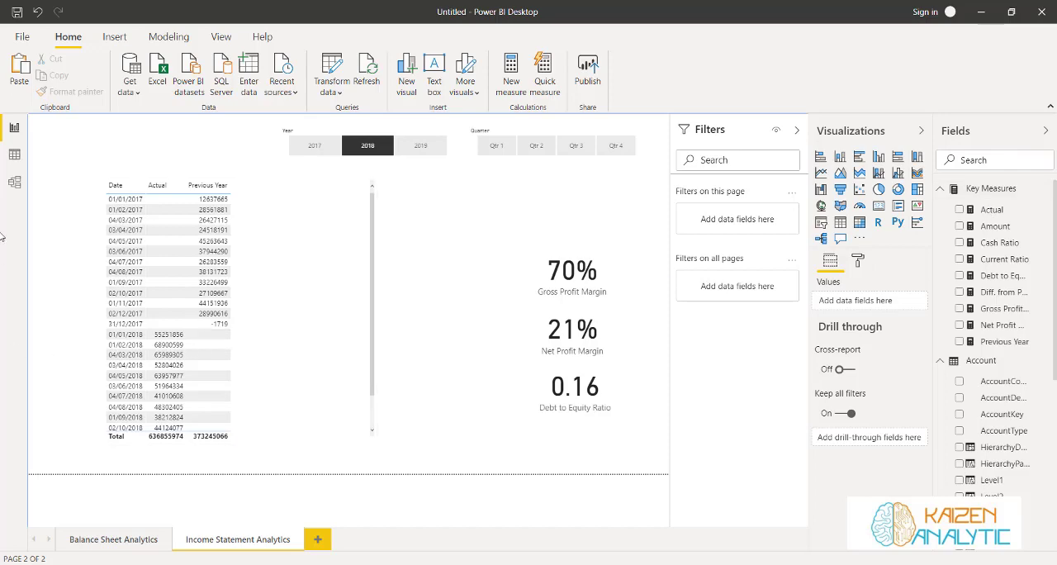
Examine the Account table's Level1 to Level6 columns to find the level that holds Operating Expenses, and return to the report page
{"action": "left_click", "coordinate": [15, 155]}
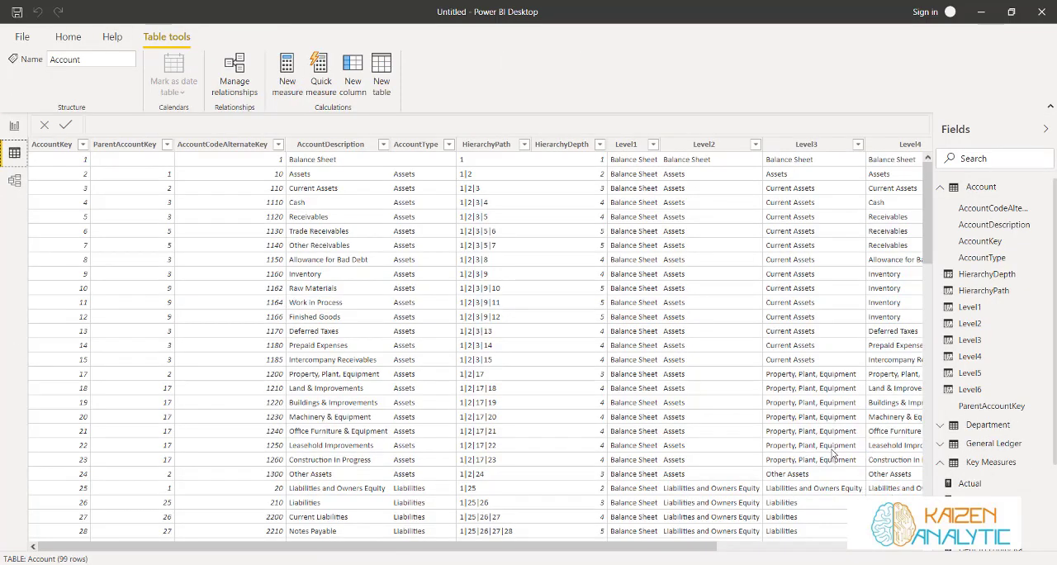
{"action": "left_click_drag", "start_coordinate": [712, 547], "coordinate": [692, 539]}
{"action": "scroll", "coordinate": [632, 404], "scroll_direction": "down", "scroll_amount": 10}
{"action": "scroll", "coordinate": [648, 428], "scroll_direction": "down", "scroll_amount": 14}
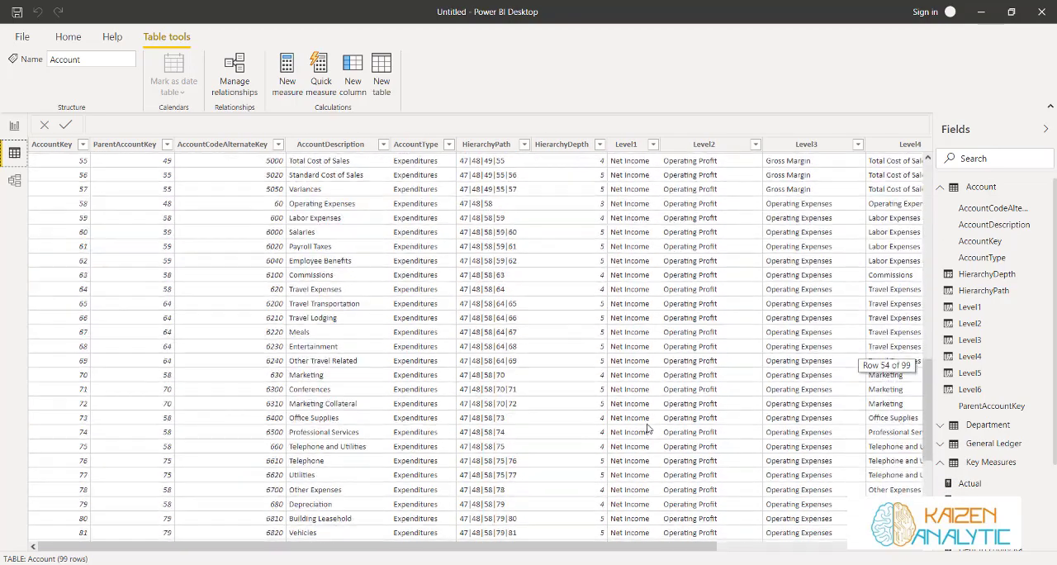
{"action": "scroll", "coordinate": [648, 428], "scroll_direction": "up", "scroll_amount": 20}
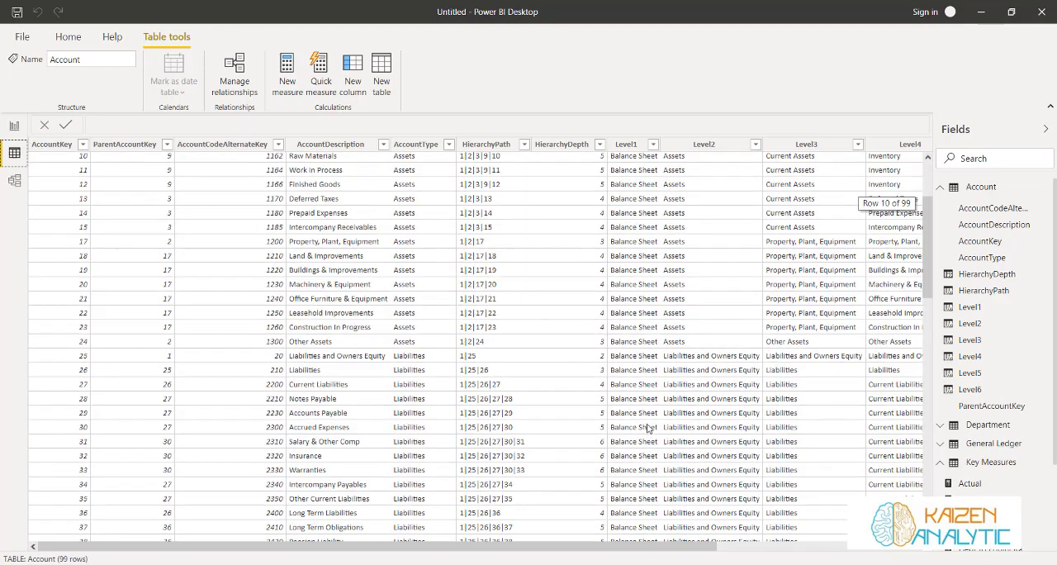
{"action": "scroll", "coordinate": [648, 427], "scroll_direction": "down", "scroll_amount": 5}
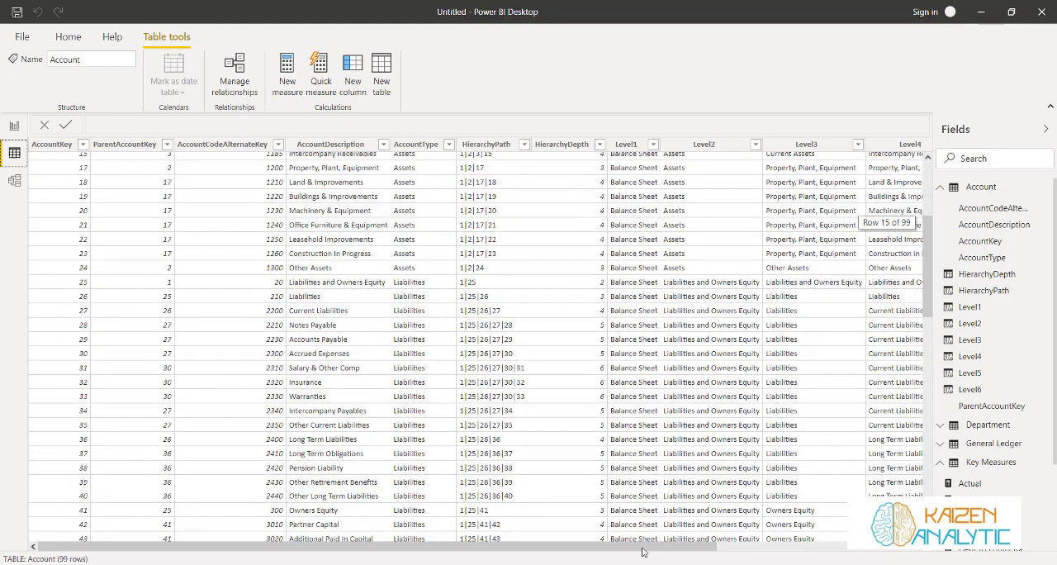
{"action": "left_click_drag", "start_coordinate": [644, 545], "coordinate": [773, 545]}
{"action": "scroll", "coordinate": [741, 435], "scroll_direction": "down", "scroll_amount": 7}
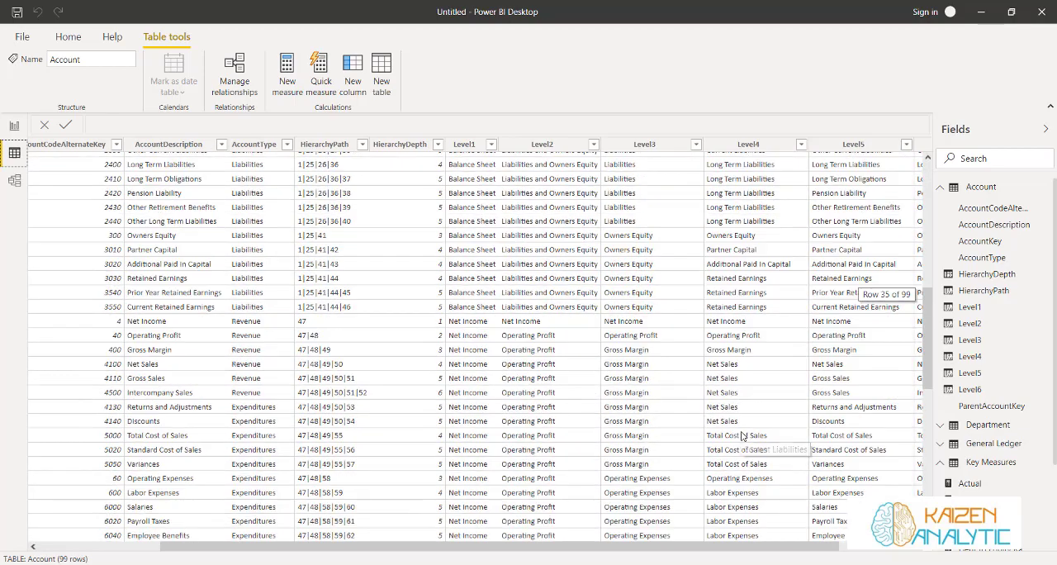
{"action": "scroll", "coordinate": [741, 435], "scroll_direction": "down", "scroll_amount": 11}
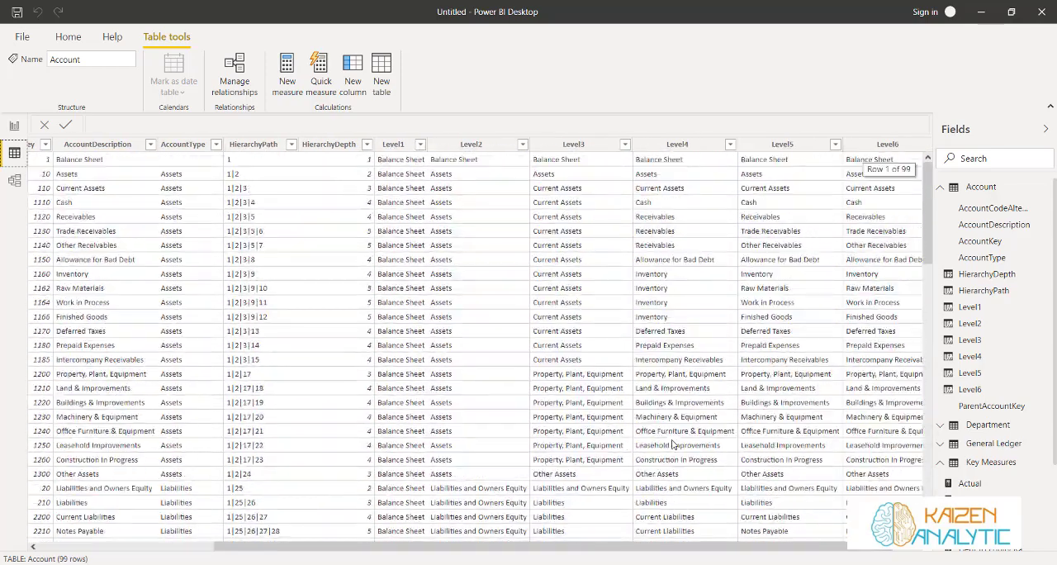
{"action": "scroll", "coordinate": [673, 445], "scroll_direction": "down", "scroll_amount": 6}
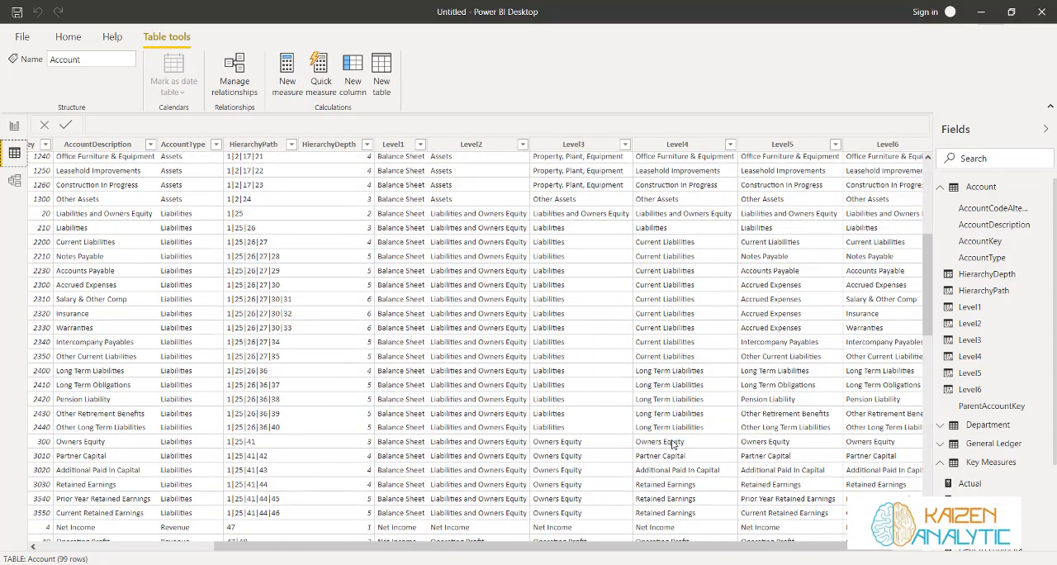
{"action": "scroll", "coordinate": [673, 445], "scroll_direction": "down", "scroll_amount": 9}
{"action": "scroll", "coordinate": [673, 444], "scroll_direction": "down", "scroll_amount": 7}
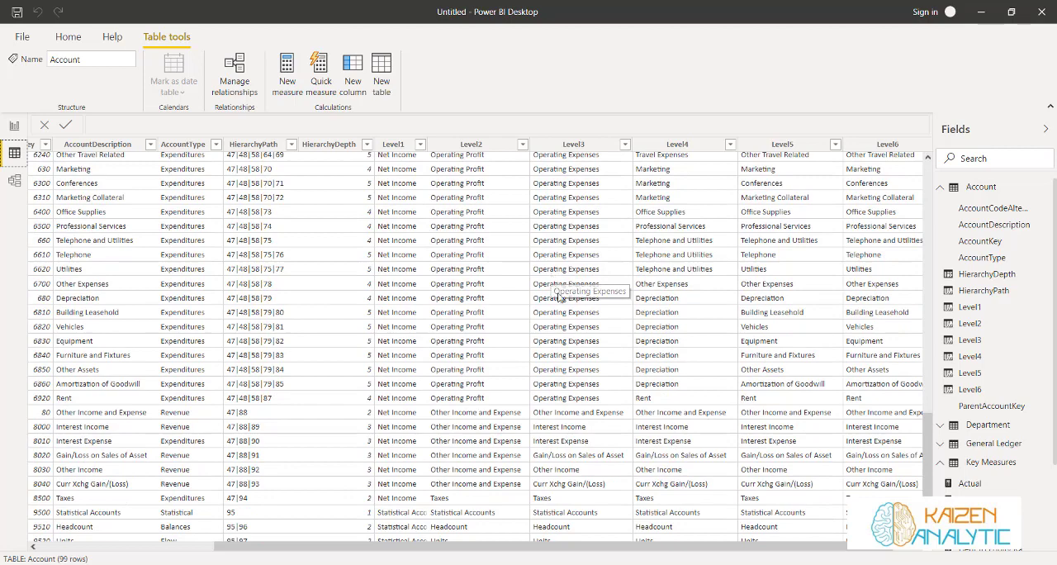
{"action": "scroll", "coordinate": [558, 291], "scroll_direction": "up", "scroll_amount": 5}
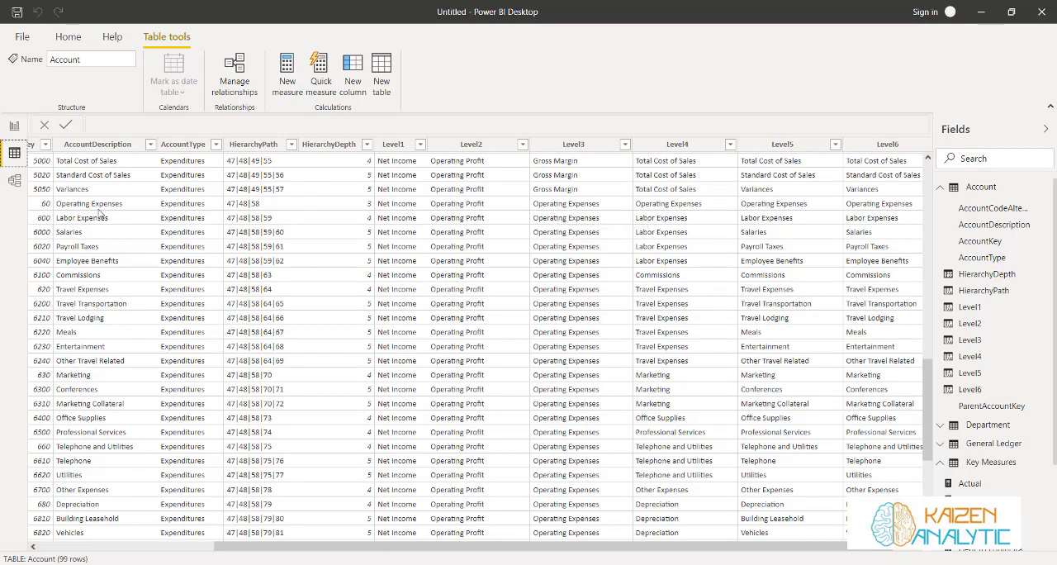
{"action": "left_click", "coordinate": [14, 126]}
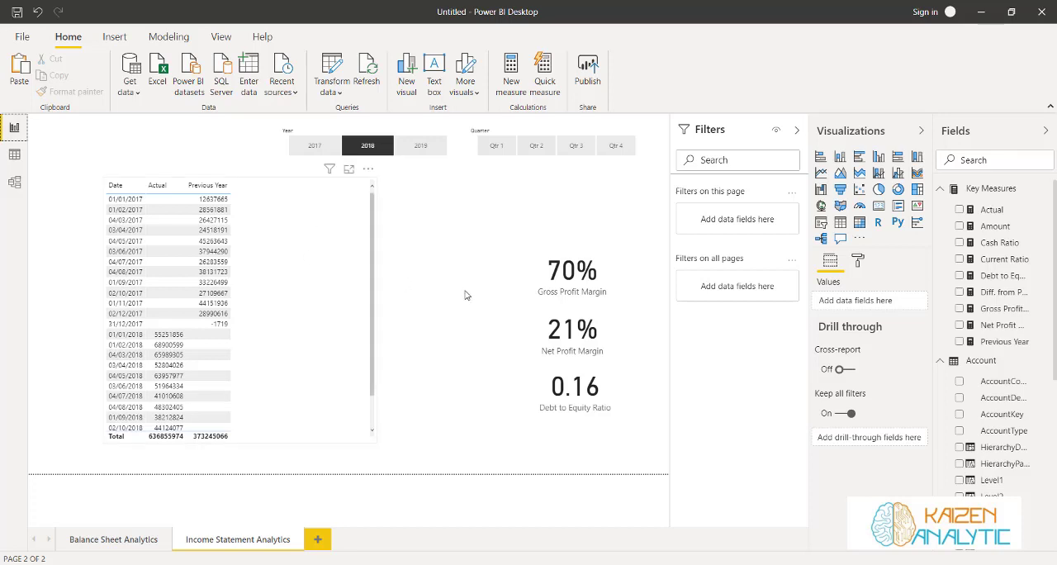
Create a new measure in the Key Measures table and name it Operating Expenses Ratio
{"action": "left_click", "coordinate": [1048, 192]}
{"action": "left_click", "coordinate": [974, 203]}
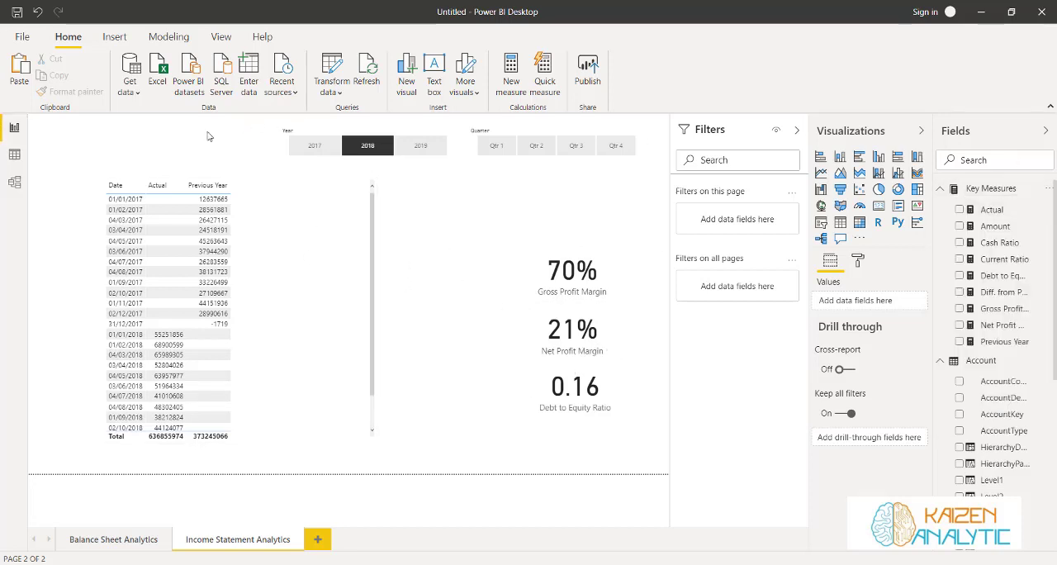
{"action": "left_click_drag", "start_coordinate": [146, 125], "coordinate": [96, 128]}
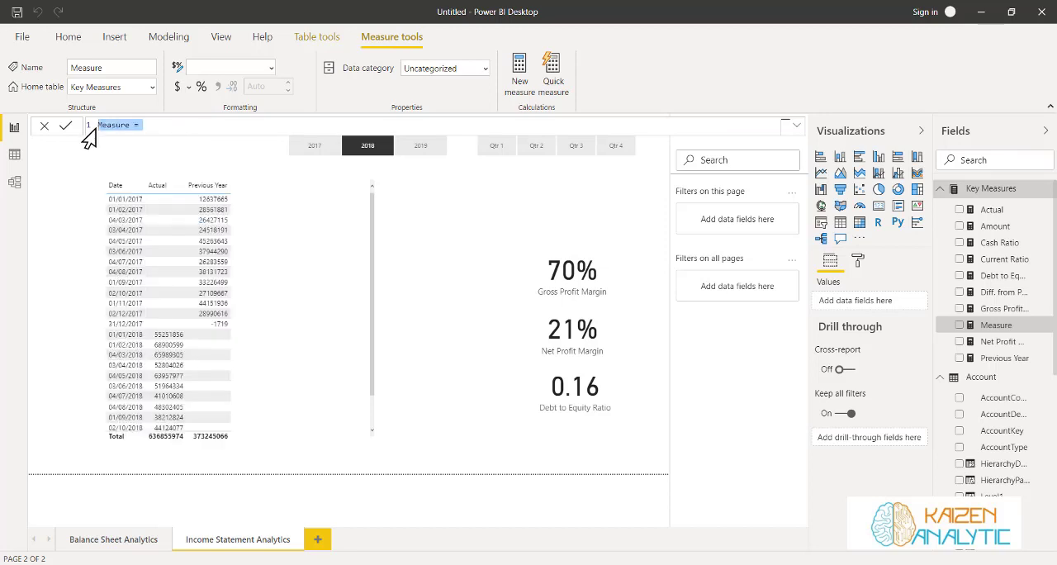
{"action": "type", "text": "Operating Expenses"}
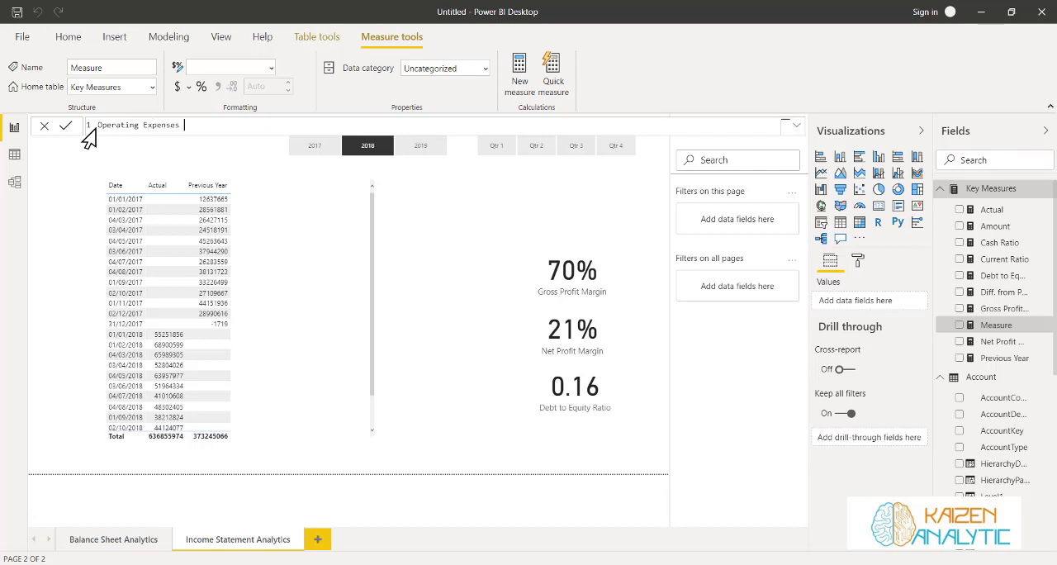
{"action": "type", "text": " Ratio = DIVIDE(CALCULATE("}
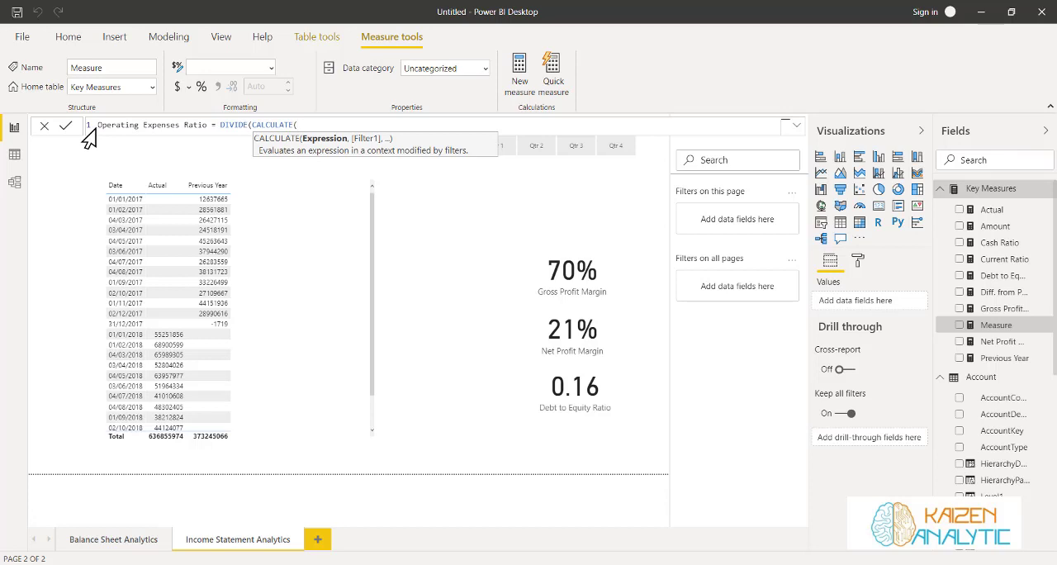
Start the measure's formula with DIVIDE, using CALCULATE on the [Actual] measure as the numerator
{"action": "type", "text": "Ac"}
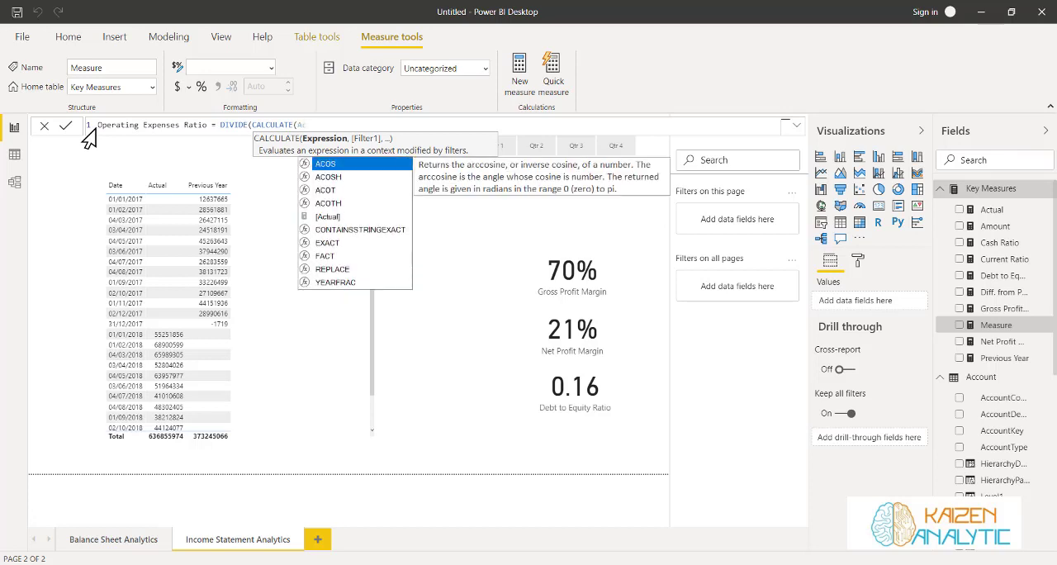
{"action": "type", "text": "tual"}
{"action": "key", "text": "Tab"}
Filter the numerator by Account[Level3] = "Operating Expenses" and close its CALCULATE
{"action": "type", "text": ", Account"}
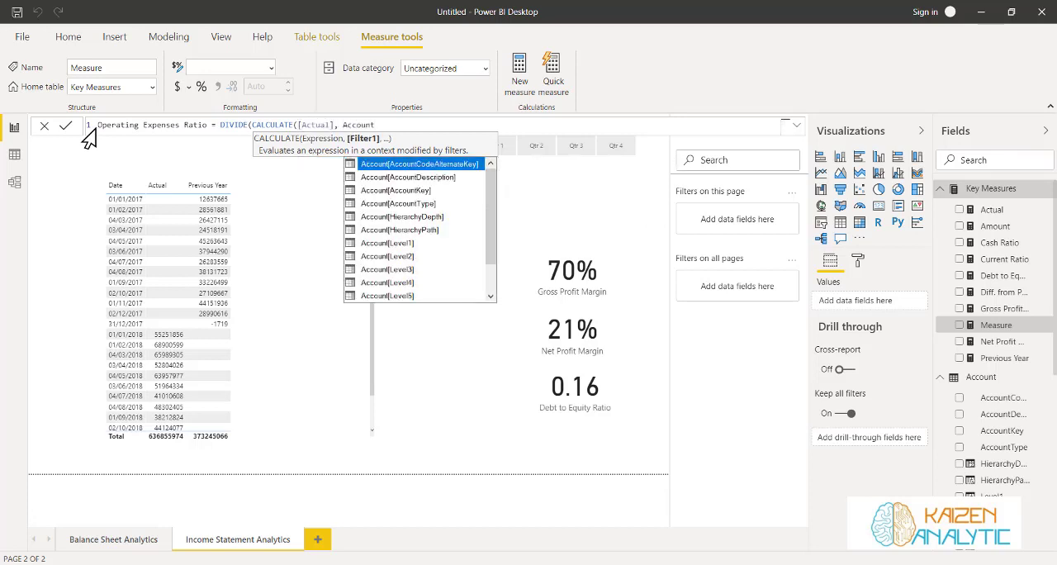
{"action": "key", "text": "Down"}
{"action": "key", "text": "Down"}
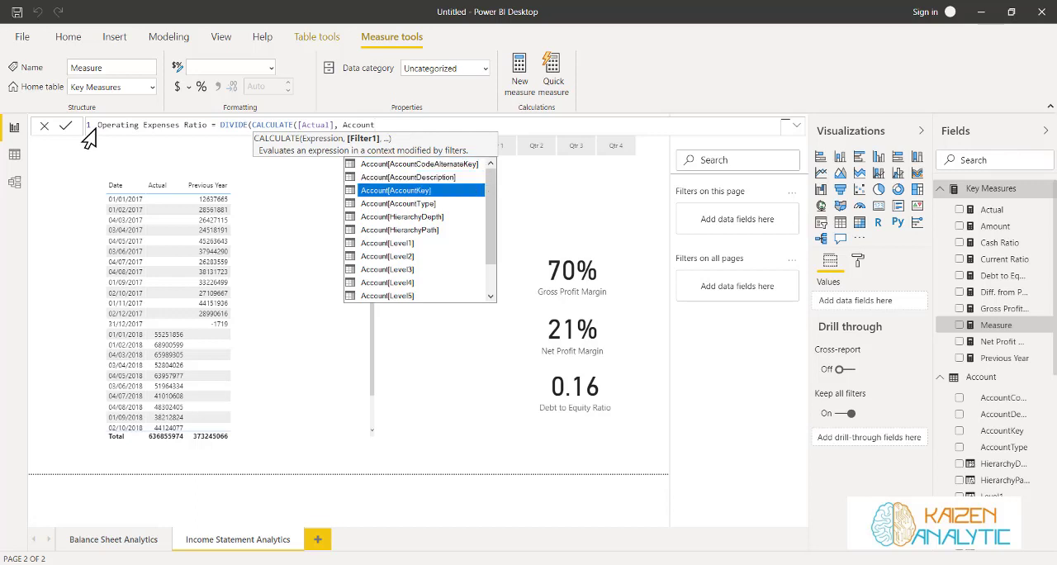
{"action": "key", "text": "Down"}
{"action": "key", "text": "Down"}
{"action": "key", "text": "Down"}
{"action": "key", "text": "Down"}
{"action": "key", "text": "Down"}
{"action": "key", "text": "Down"}
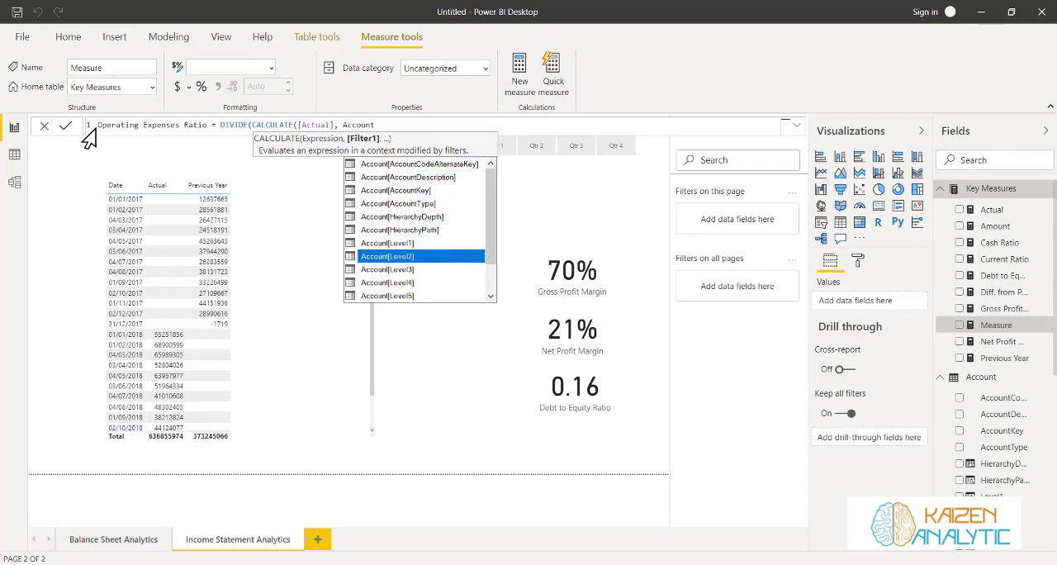
{"action": "key", "text": "Tab"}
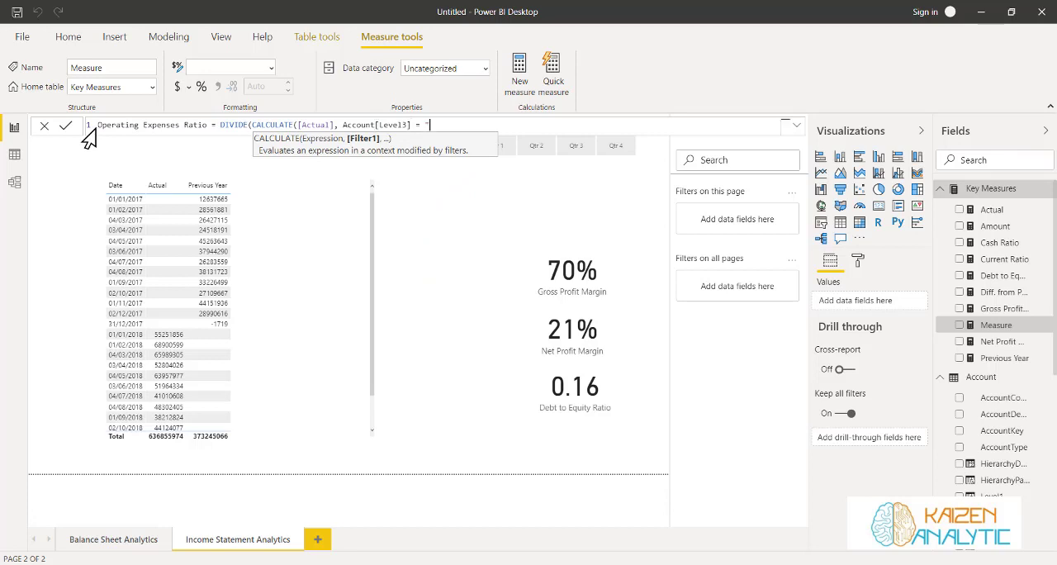
{"action": "type", "text": "= \"Operating Expenses\"), "}
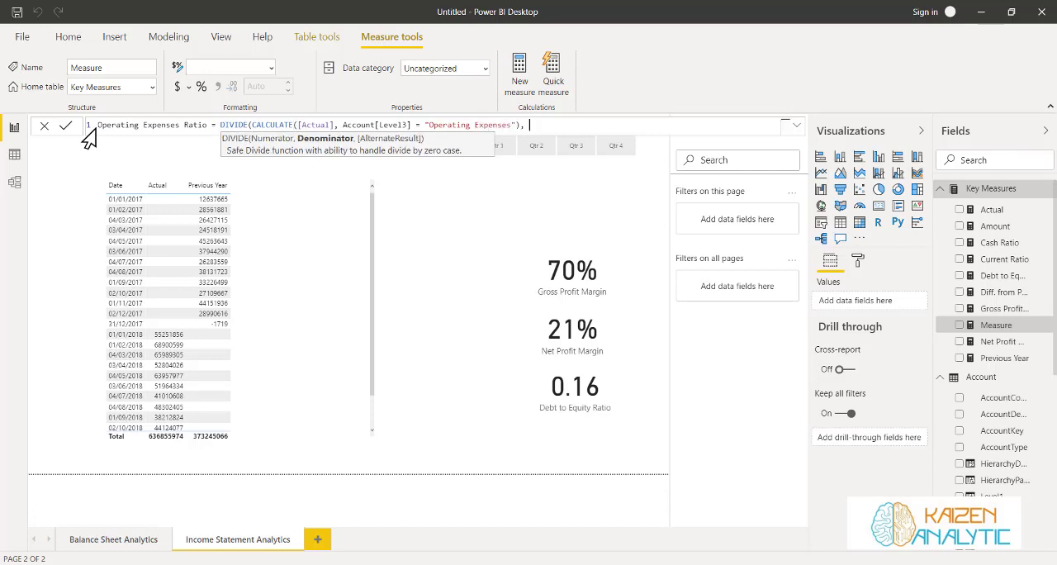
{"action": "type", "text": "Ca"}
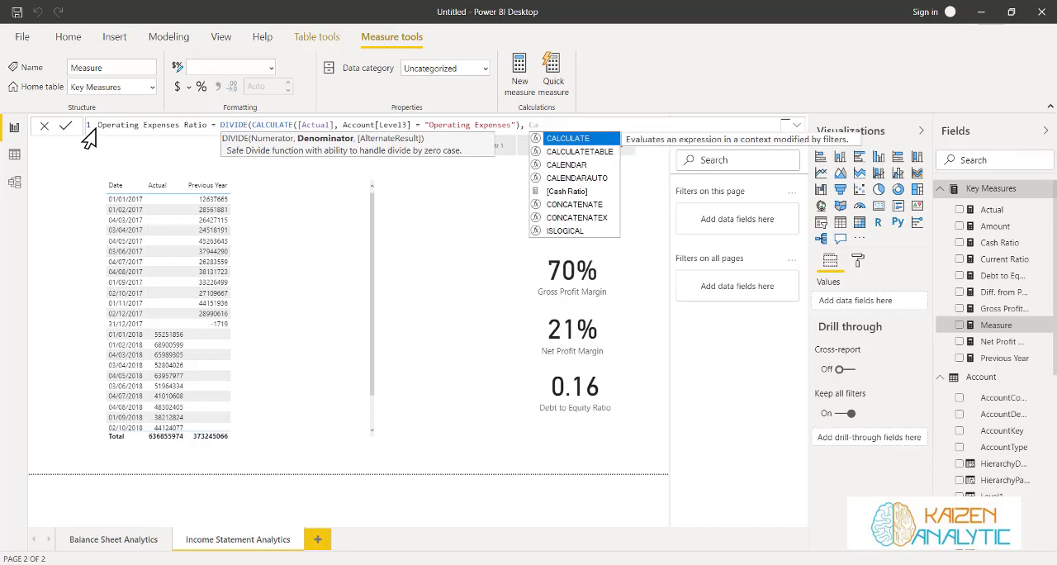
Start the Operating Expenses Ratio denominator with CALCULATE, using the [Actual] measure as its expression
{"action": "key", "text": "Tab"}
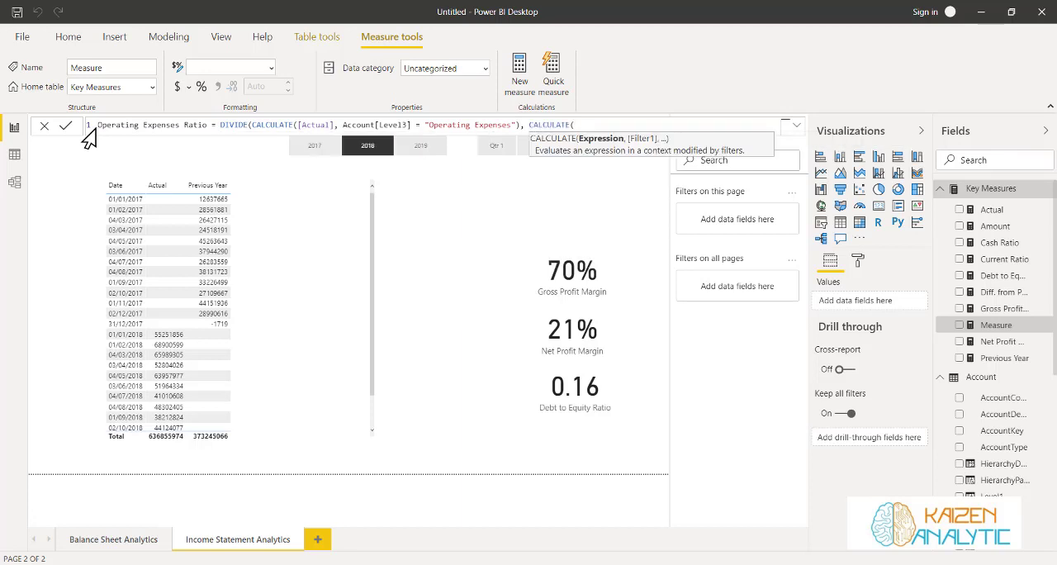
{"action": "type", "text": "Actua"}
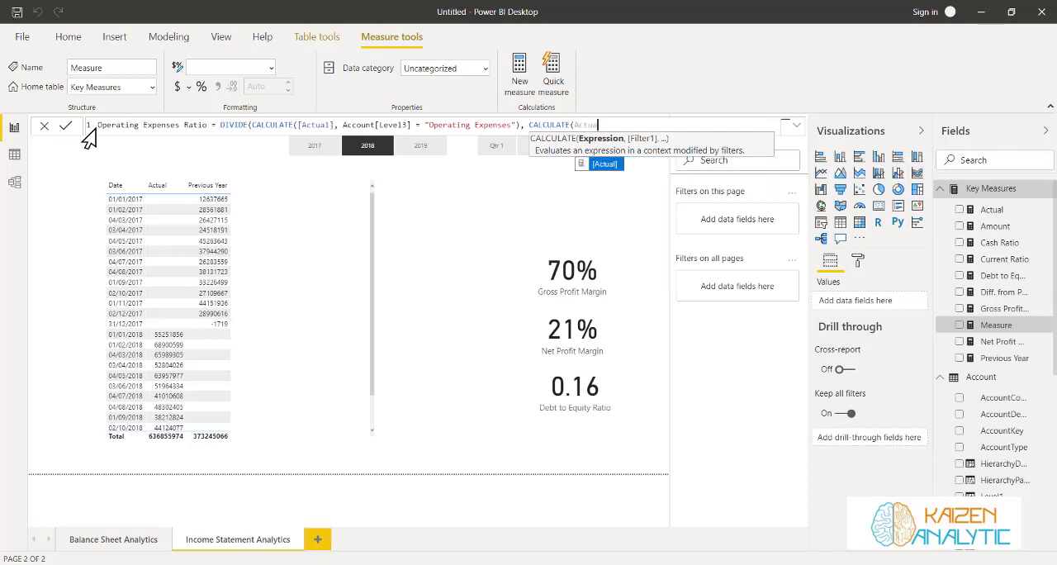
{"action": "key", "text": "Tab"}
{"action": "type", "text": ", "}
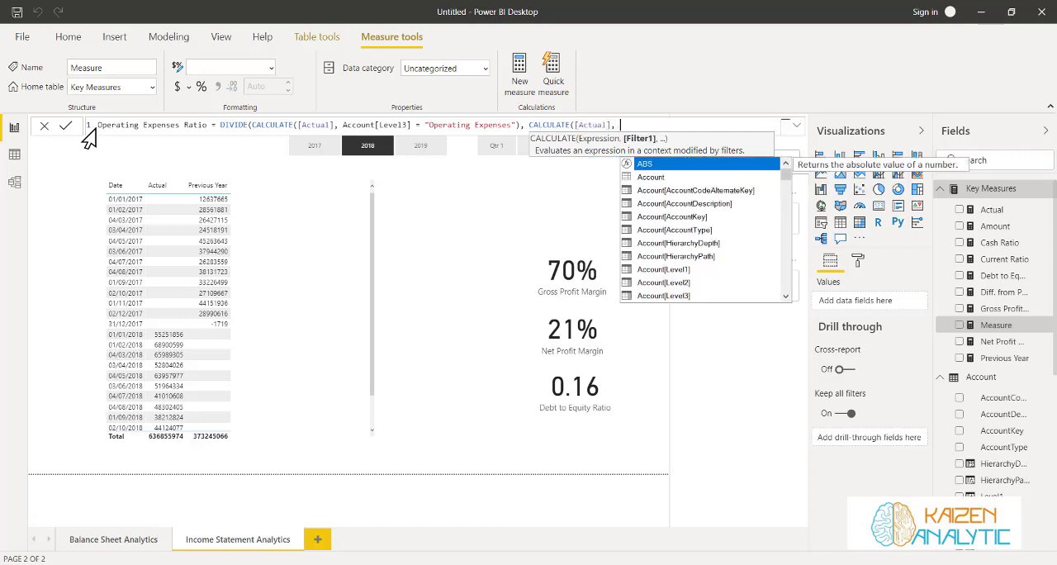
{"action": "type", "text": "Leve"}
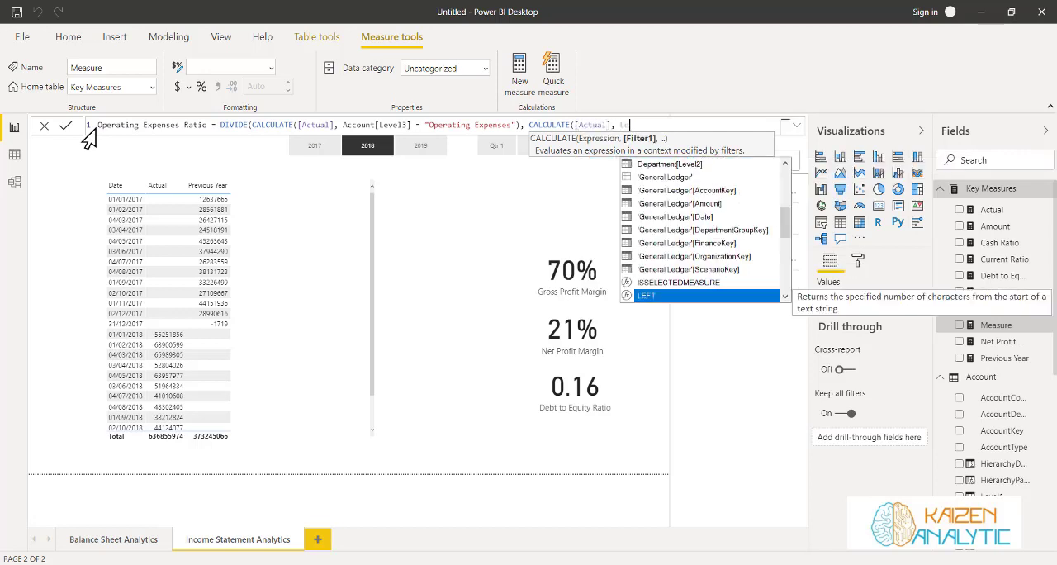
Filter the denominator by Account[Level4] = "Net Sales", close the DIVIDE formula, and commit the Operating Expenses Ratio measure
{"action": "key", "text": "Down"}
{"action": "key", "text": "Down"}
{"action": "key", "text": "Down"}
{"action": "key", "text": "Down"}
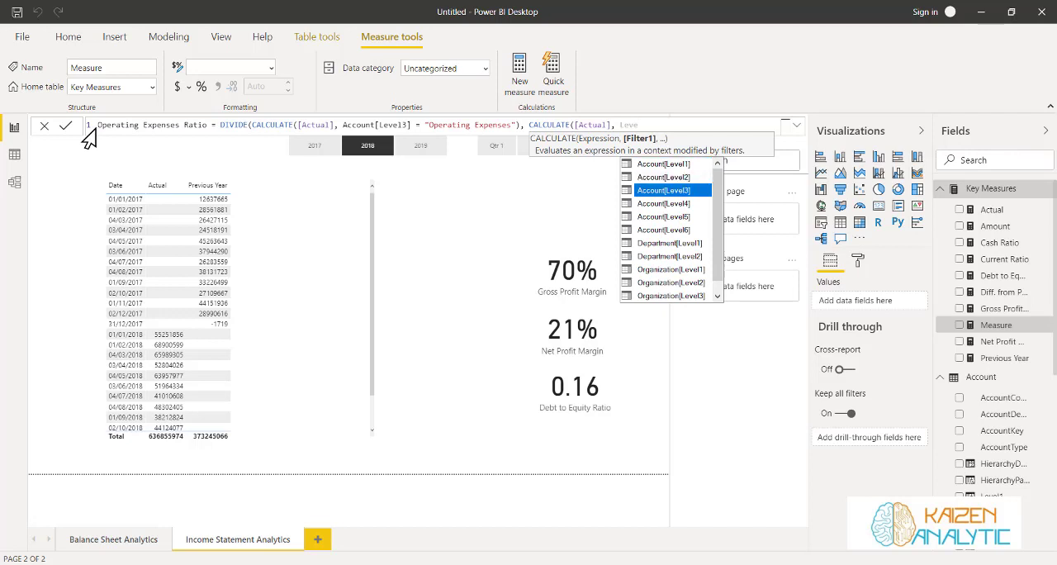
{"action": "key", "text": "Up"}
{"action": "key", "text": "Tab"}
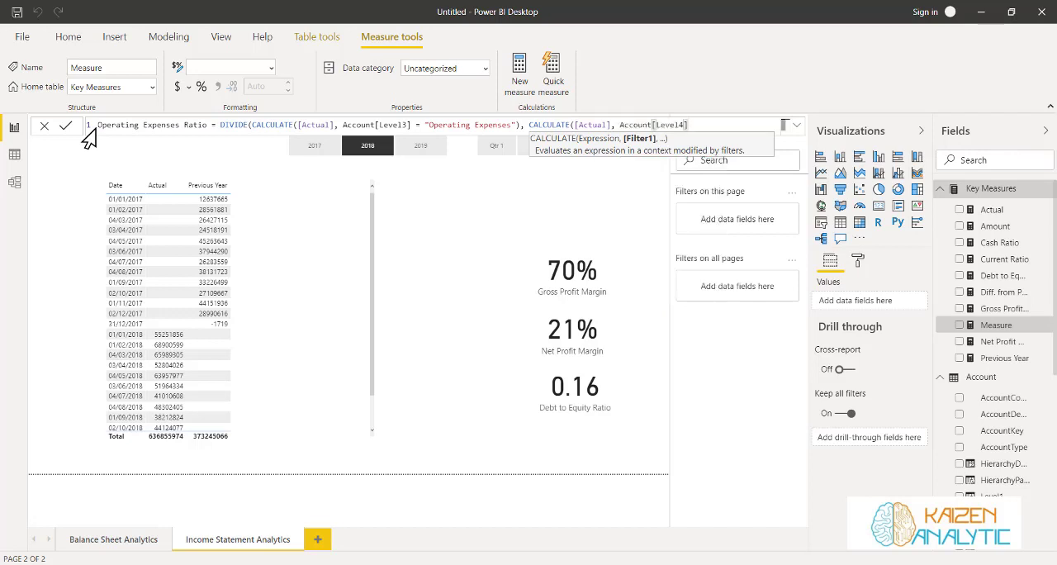
{"action": "type", "text": "="}
{"action": "type", "text": "\"Net Sales\")"}
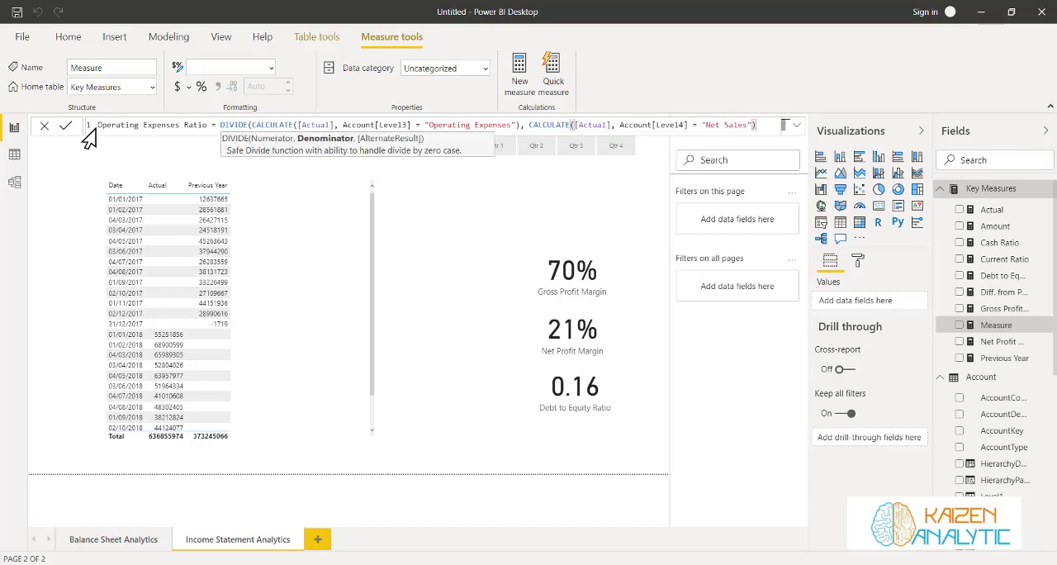
{"action": "type", "text": ")"}
{"action": "left_click", "coordinate": [65, 125]}
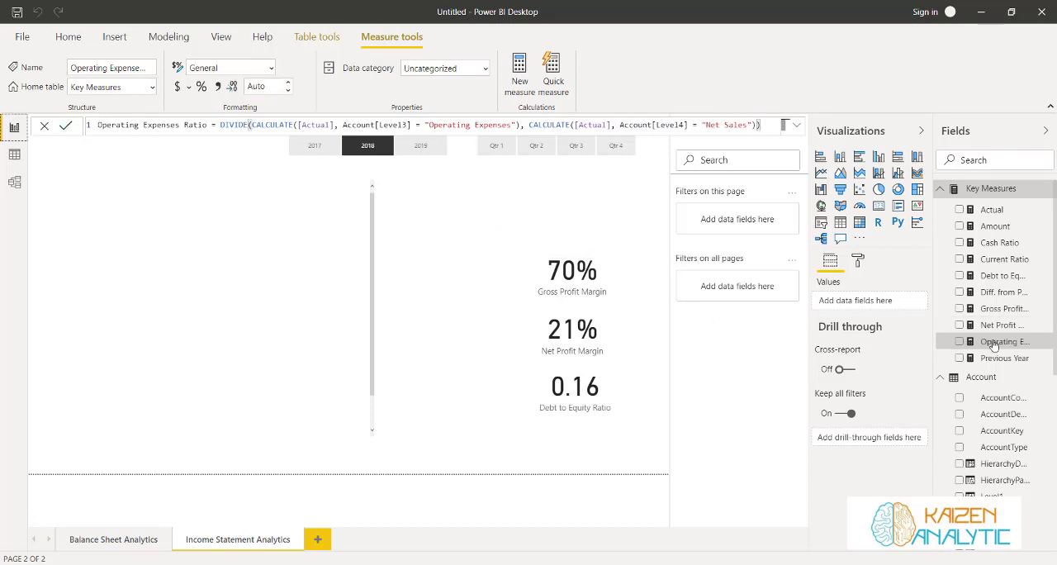
Replace Debt to Equity Ratio in its card with Operating Expenses Ratio and format that measure as a percentage with 1 decimal place
{"action": "left_click", "coordinate": [619, 380]}
{"action": "left_click_drag", "start_coordinate": [962, 337], "coordinate": [892, 302]}
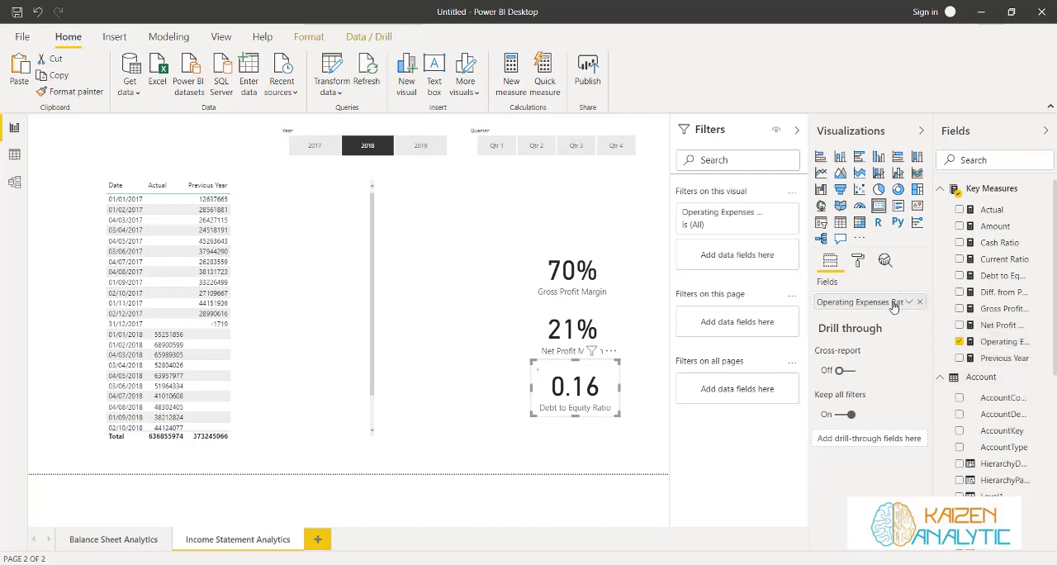
{"action": "left_click", "coordinate": [998, 345]}
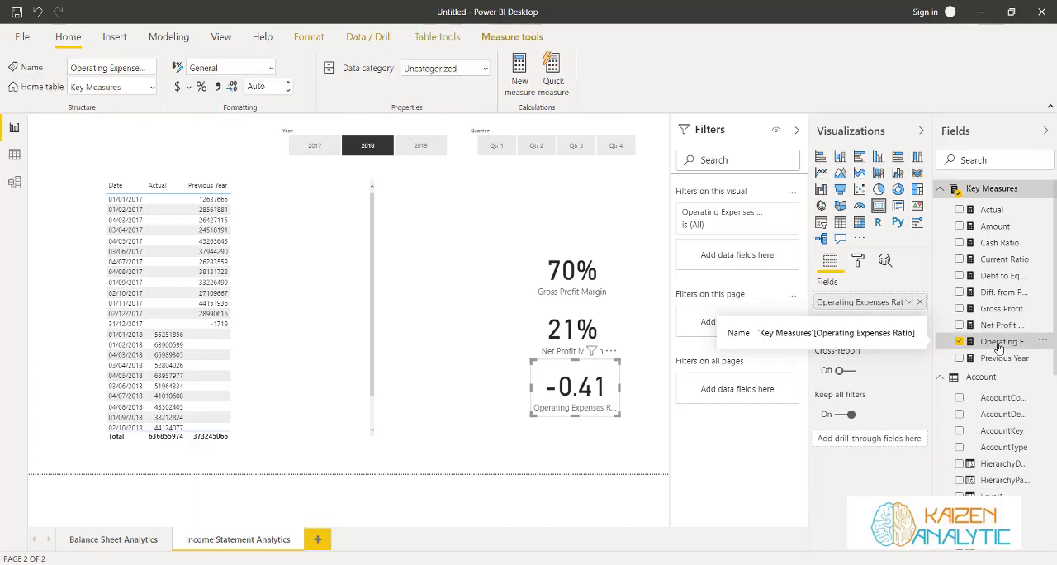
{"action": "left_click", "coordinate": [288, 91]}
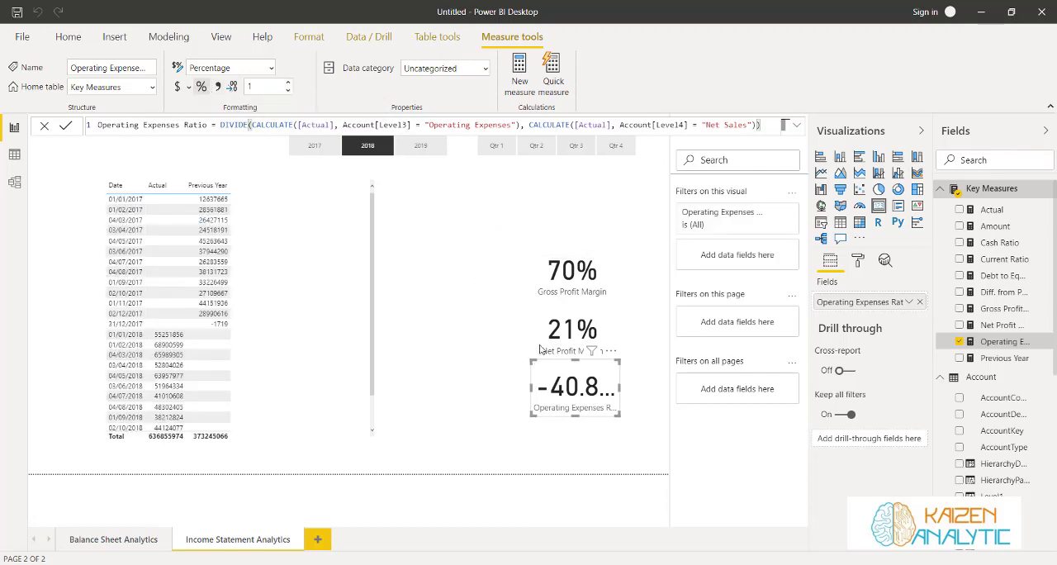
Widen the Operating Expenses Ratio card slightly toward the left and reduce the measure's format to 0 decimal places
{"action": "left_click_drag", "start_coordinate": [530, 387], "coordinate": [519, 391]}
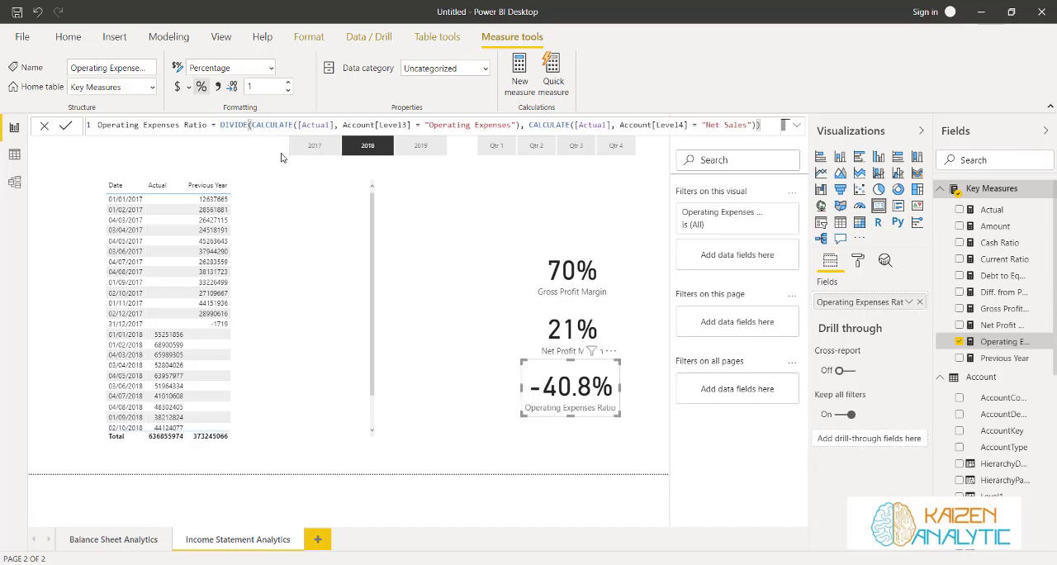
{"action": "left_click", "coordinate": [287, 90]}
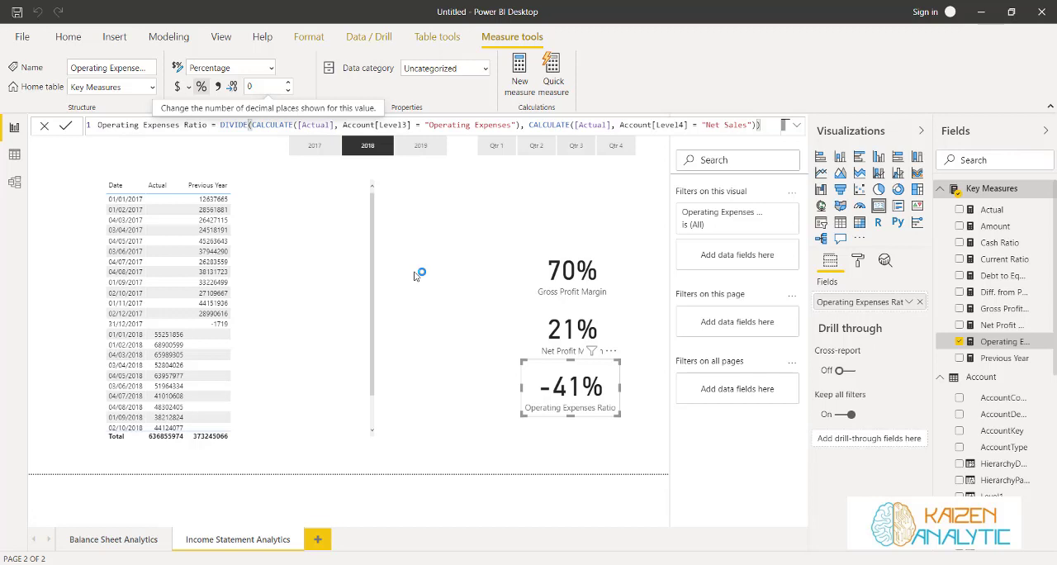
{"action": "left_click", "coordinate": [417, 275]}
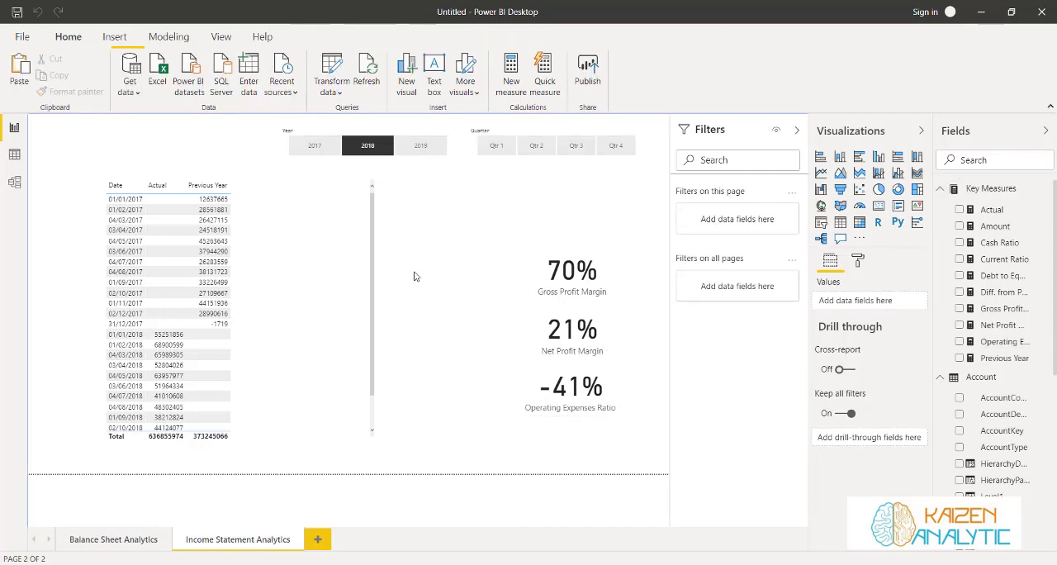
Delete the table visual with the Date, Actual and Previous Year columns from the Income Statement Analytics page
{"action": "left_click", "coordinate": [312, 197]}
{"action": "key", "text": "Delete"}
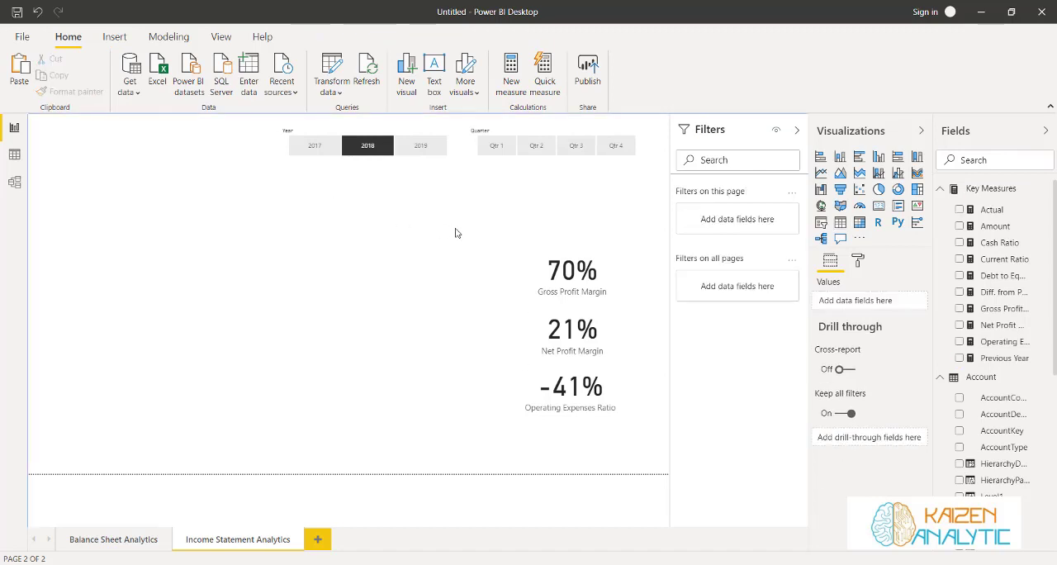
Arrange the Gross Profit Margin, Net Profit Margin and Operating Expenses Ratio cards in a row at the page's upper left
{"action": "left_click_drag", "start_coordinate": [550, 247], "coordinate": [87, 206]}
{"action": "left_click_drag", "start_coordinate": [558, 312], "coordinate": [200, 198]}
{"action": "left_click_drag", "start_coordinate": [537, 371], "coordinate": [315, 235]}
{"action": "left_click_drag", "start_coordinate": [110, 205], "coordinate": [108, 197]}
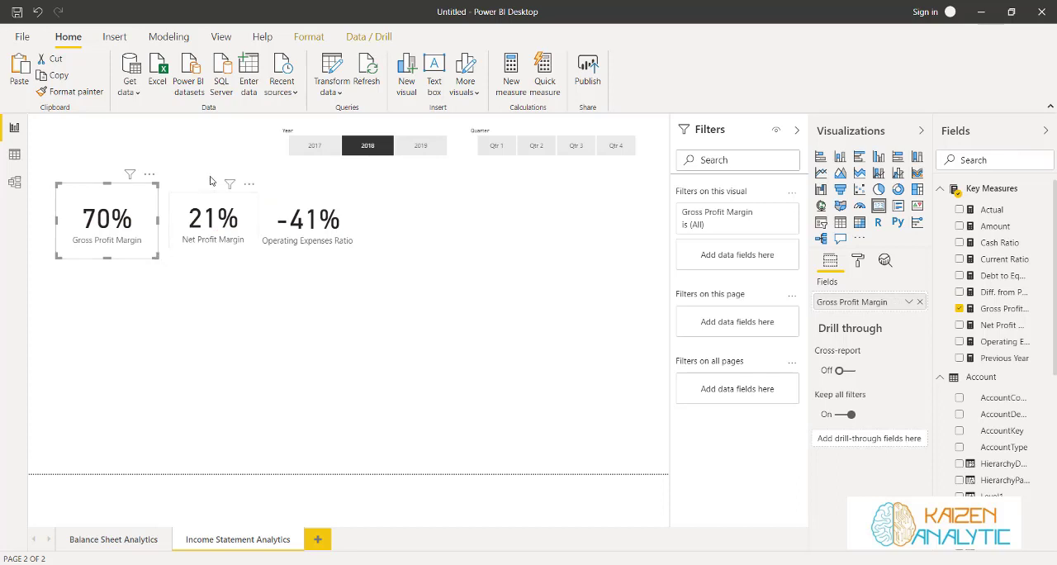
Align the Net Profit Margin and Operating Expenses Ratio cards along their upper edges beside Gross Profit Margin and enlarge both slightly downward
{"action": "mouse_move", "coordinate": [191, 199]}
{"action": "left_mouse_down"}
{"action": "mouse_move", "coordinate": [181, 184]}
{"action": "mouse_move", "coordinate": [192, 199]}
{"action": "left_mouse_up"}
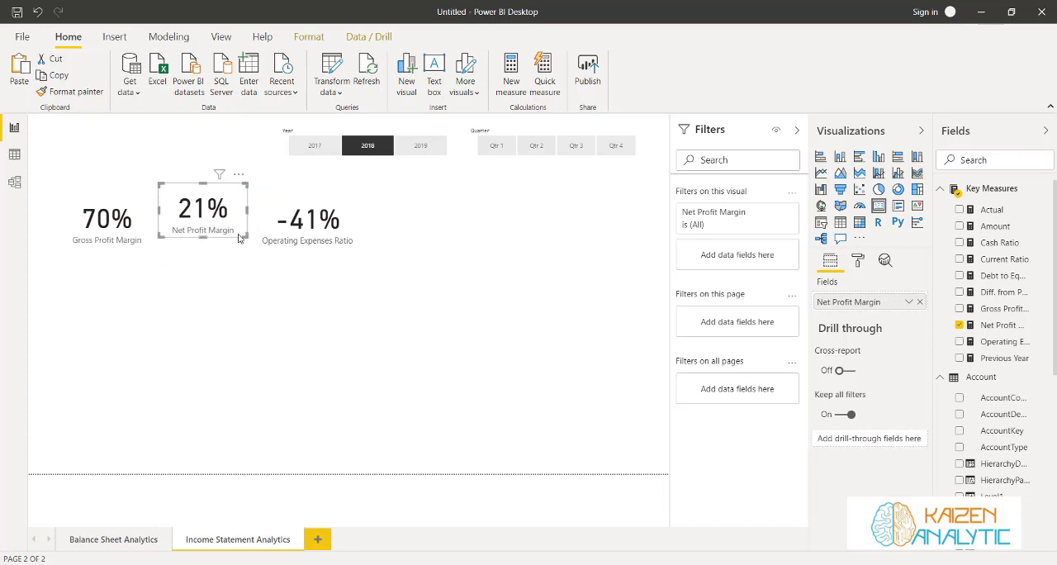
{"action": "left_click_drag", "start_coordinate": [244, 236], "coordinate": [251, 248]}
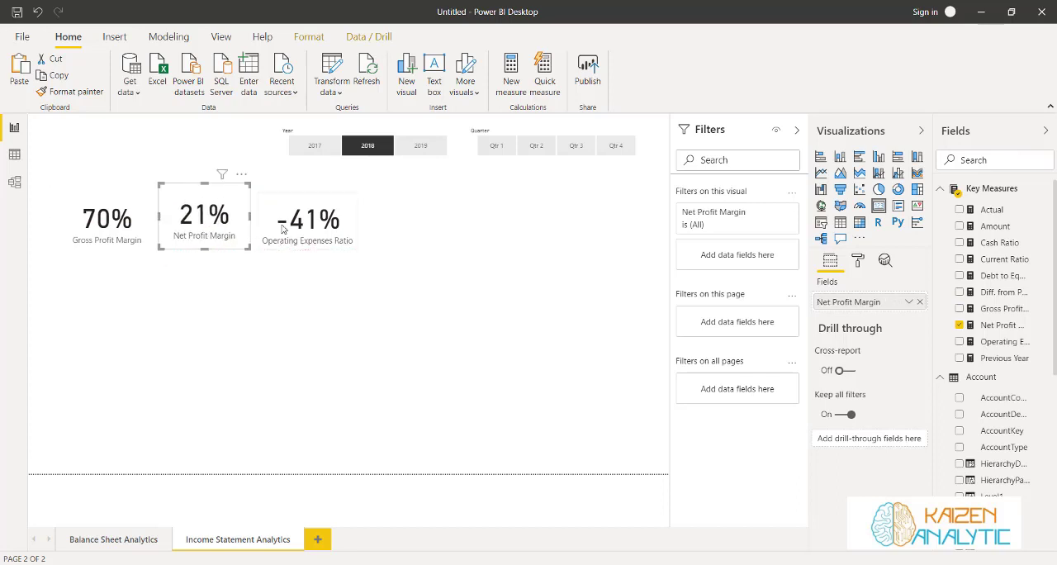
{"action": "left_click_drag", "start_coordinate": [272, 204], "coordinate": [264, 194]}
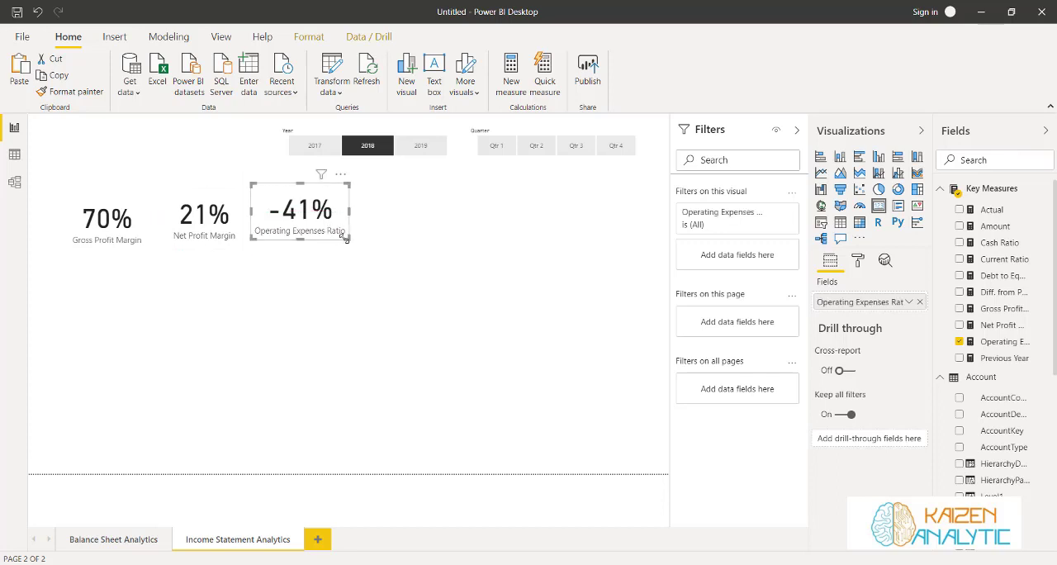
{"action": "left_click", "coordinate": [348, 249]}
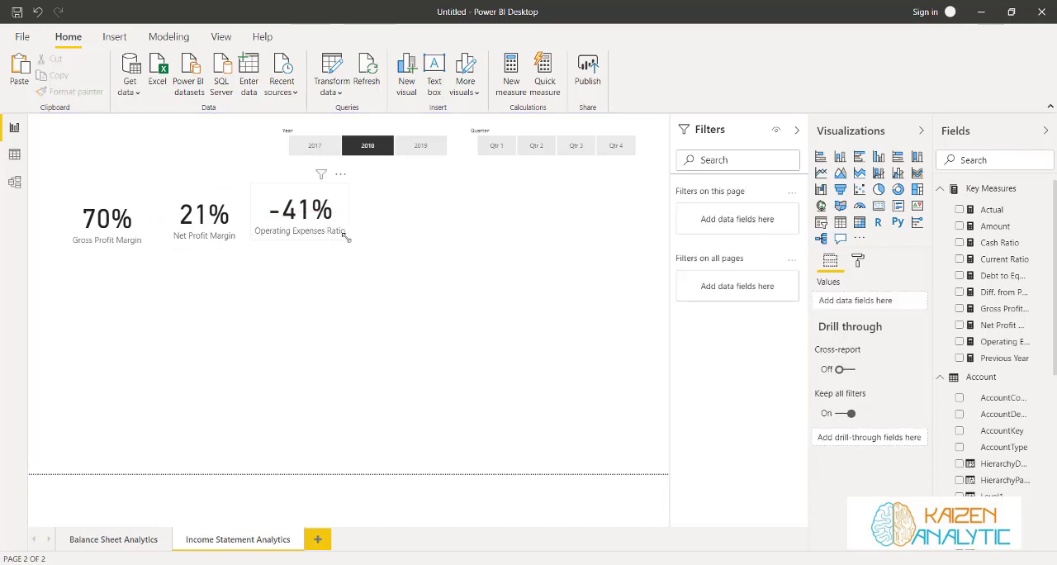
{"action": "left_click", "coordinate": [348, 237]}
{"action": "left_click_drag", "start_coordinate": [348, 237], "coordinate": [349, 247]}
{"action": "left_click", "coordinate": [196, 243]}
{"action": "left_click", "coordinate": [124, 175]}
{"action": "left_click", "coordinate": [84, 152]}
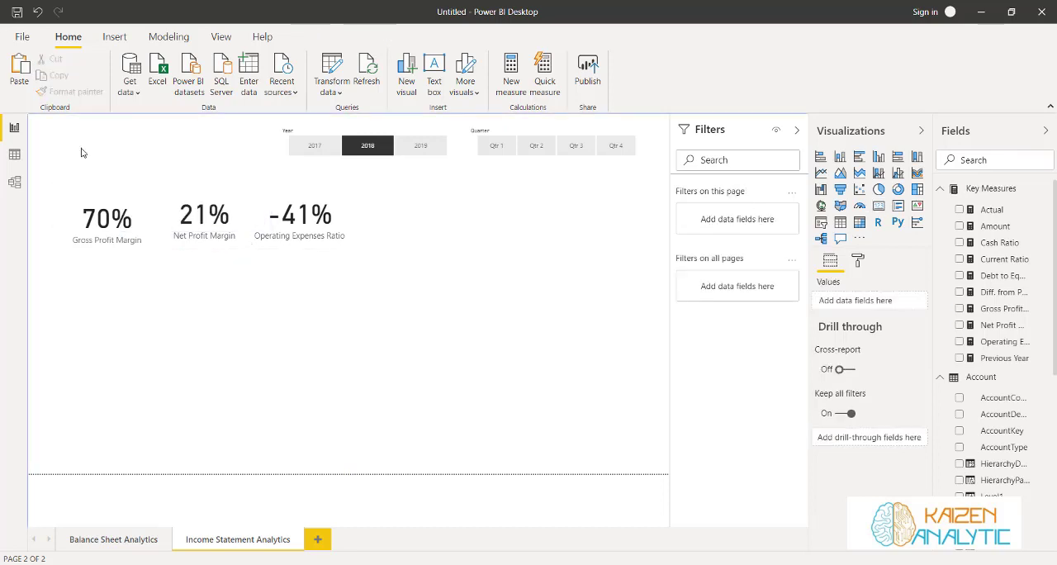
Add a text box to the page with the title INCOME STATEMENT ANALYTICS
{"action": "left_click", "coordinate": [436, 71]}
{"action": "left_click", "coordinate": [134, 312]}
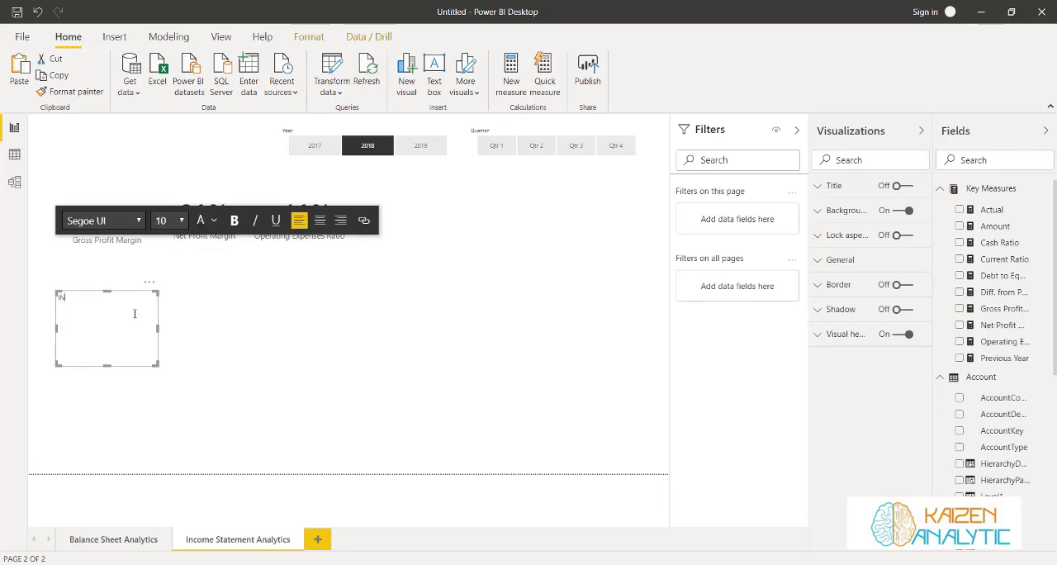
{"action": "type", "text": "INCOME STATEMENT ANALYTICS"}
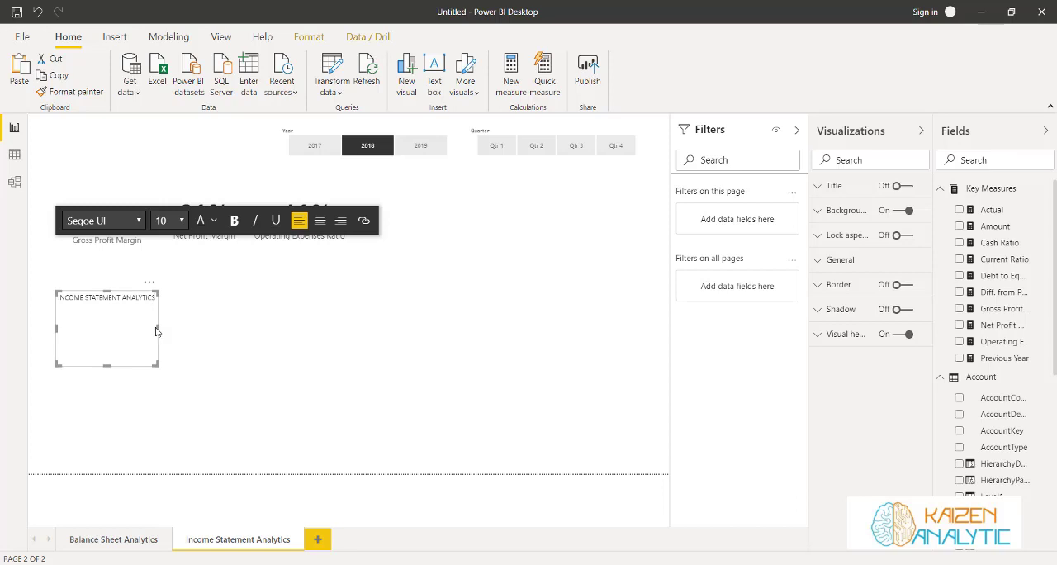
Format the INCOME STATEMENT ANALYTICS title as bold at size 28 and widen its text box so it fits on one line
{"action": "left_click_drag", "start_coordinate": [159, 330], "coordinate": [264, 326]}
{"action": "left_click_drag", "start_coordinate": [159, 310], "coordinate": [55, 307]}
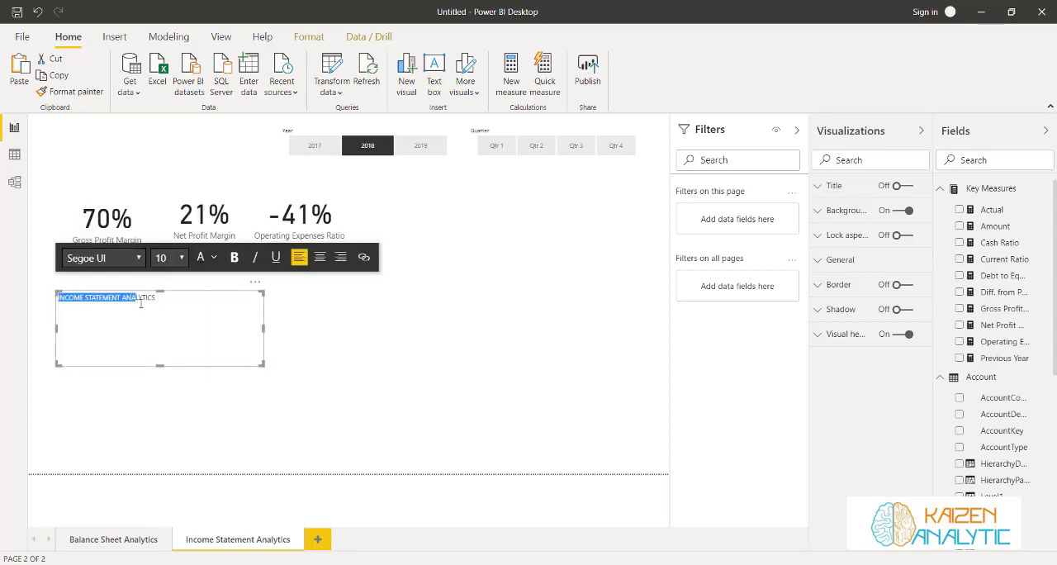
{"action": "left_click", "coordinate": [181, 257]}
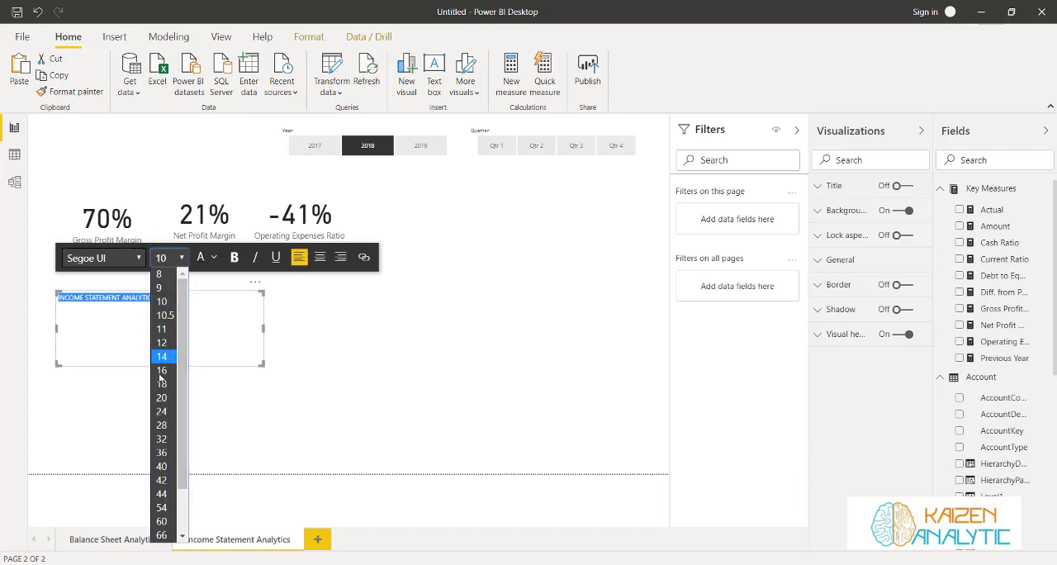
{"action": "left_click", "coordinate": [164, 420]}
{"action": "left_click", "coordinate": [234, 257]}
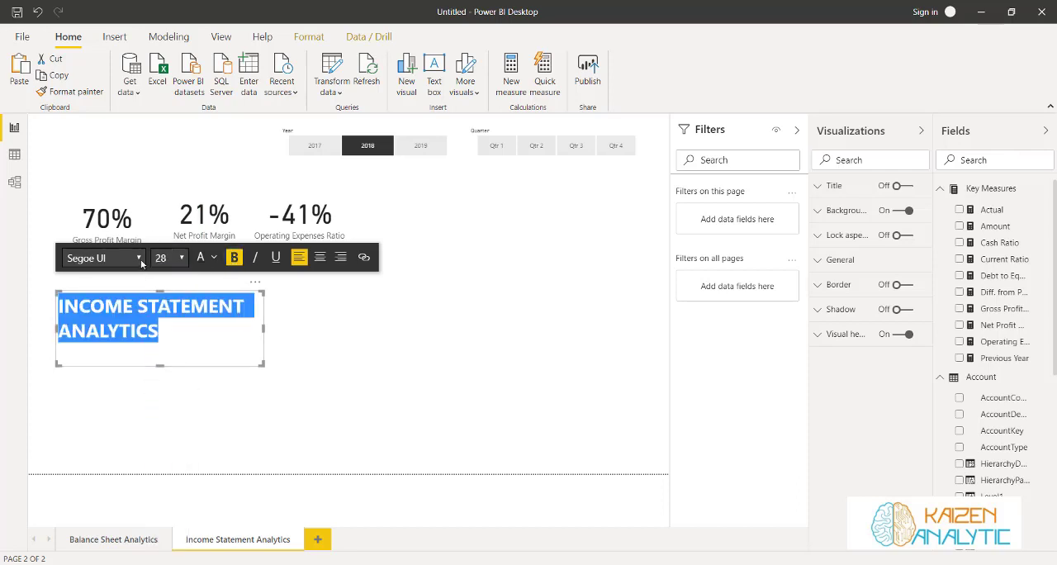
{"action": "left_click_drag", "start_coordinate": [263, 327], "coordinate": [361, 327]}
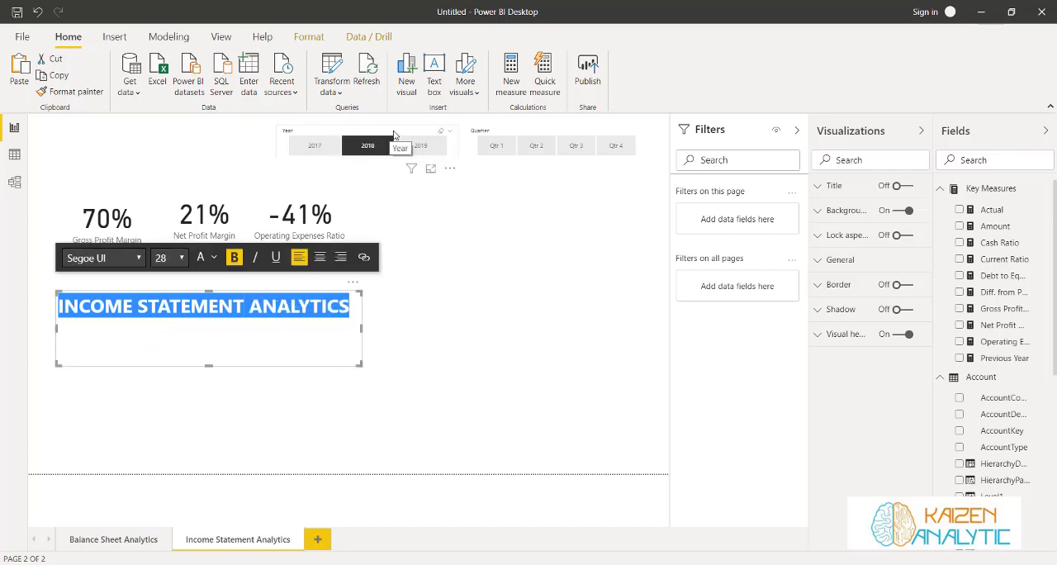
Shift the Quarter and Year slicers to the right and move the title text box to the page's upper-left corner
{"action": "left_click_drag", "start_coordinate": [532, 131], "coordinate": [553, 131]}
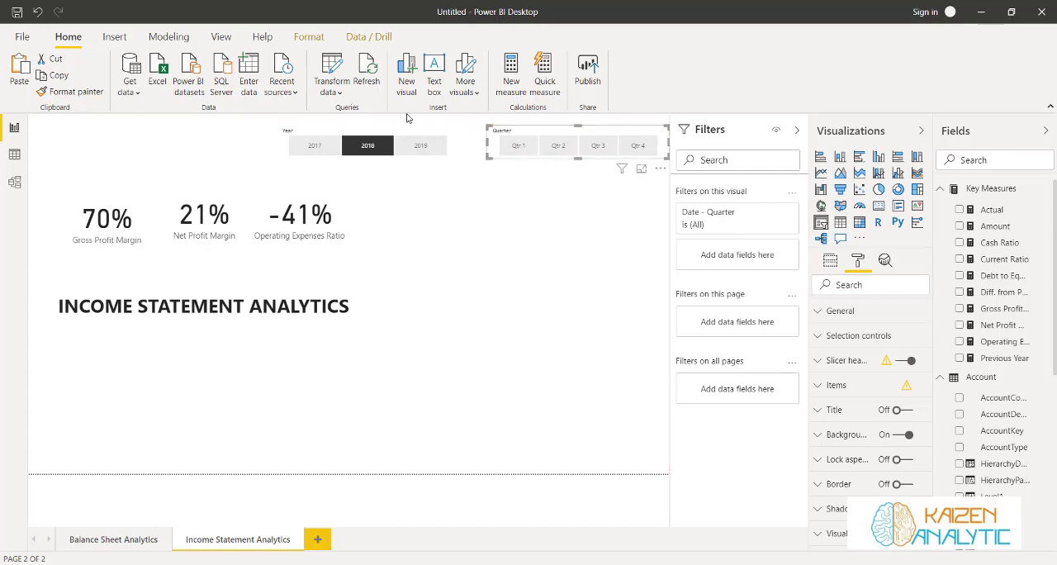
{"action": "mouse_move", "coordinate": [324, 141]}
{"action": "left_mouse_down"}
{"action": "mouse_move", "coordinate": [340, 142]}
{"action": "mouse_move", "coordinate": [310, 145]}
{"action": "mouse_move", "coordinate": [334, 144]}
{"action": "left_mouse_up"}
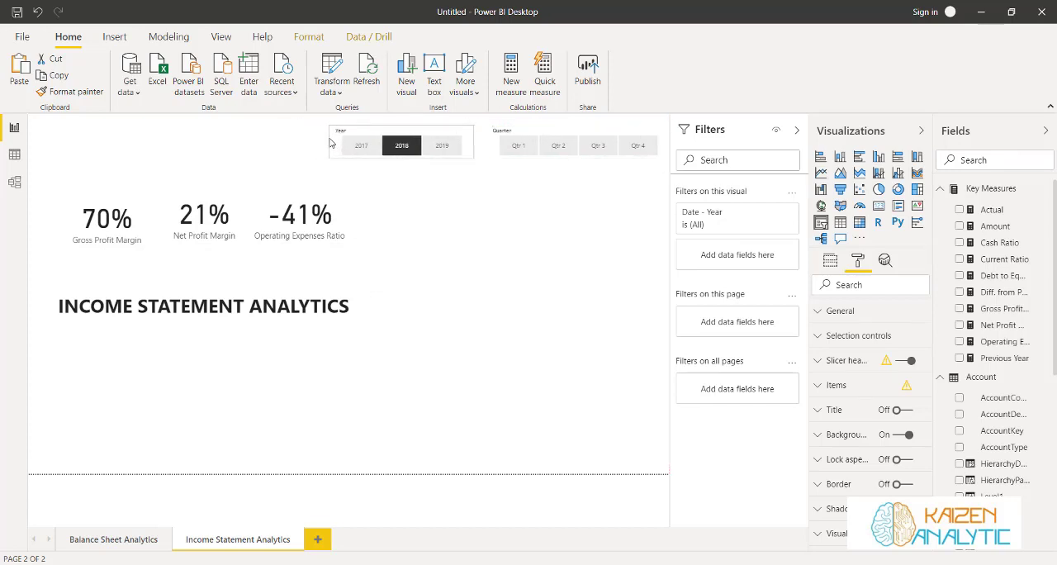
{"action": "left_click", "coordinate": [210, 293]}
{"action": "left_click", "coordinate": [199, 293]}
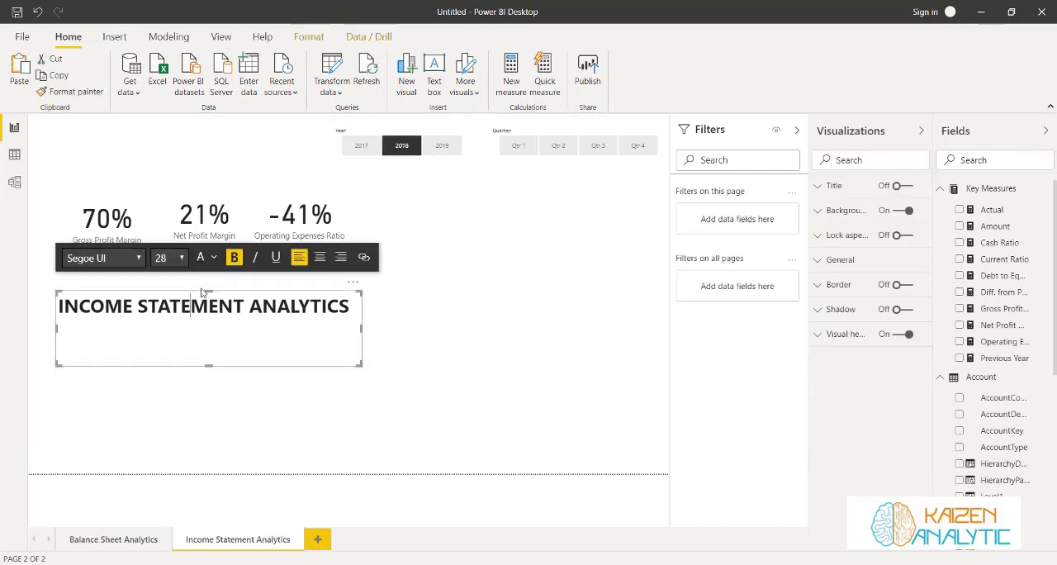
{"action": "left_click", "coordinate": [361, 303]}
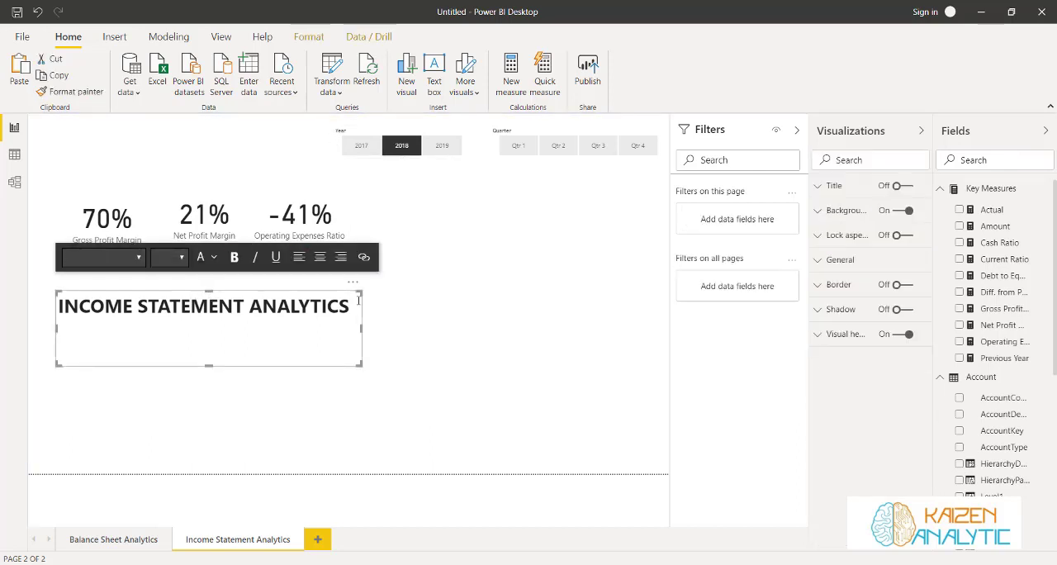
{"action": "left_click_drag", "start_coordinate": [360, 303], "coordinate": [332, 138]}
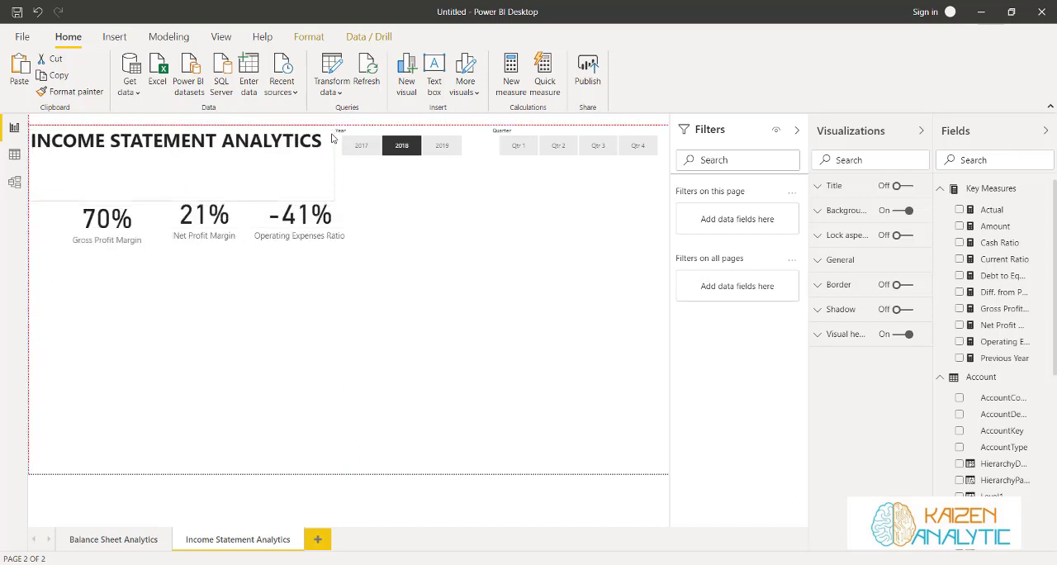
Level the Net Profit Margin card with the Gross Profit Margin card and shorten the title text box to one line's height
{"action": "left_click_drag", "start_coordinate": [185, 204], "coordinate": [188, 168]}
{"action": "left_click_drag", "start_coordinate": [189, 191], "coordinate": [189, 223]}
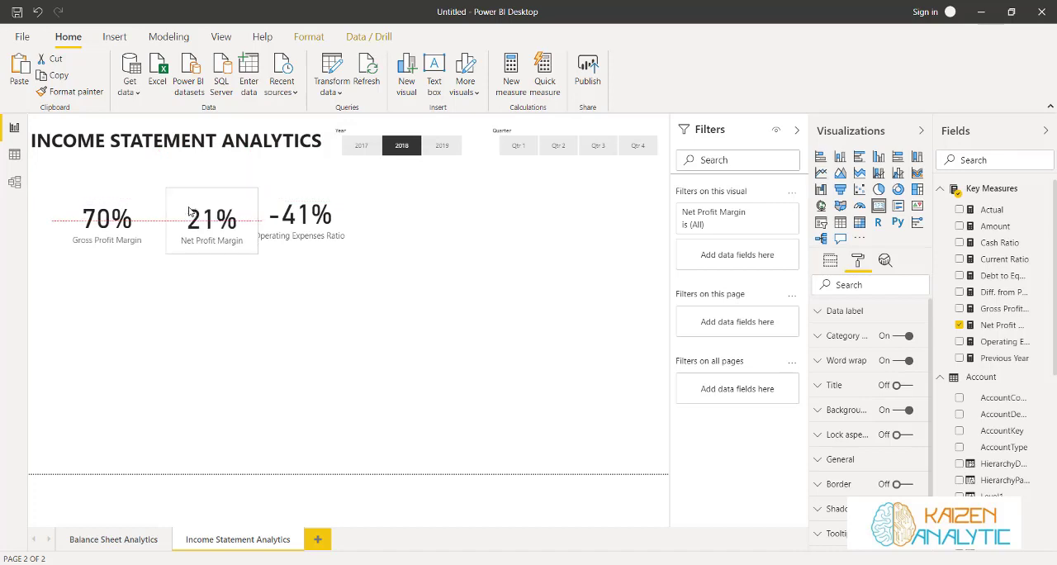
{"action": "left_click", "coordinate": [150, 199]}
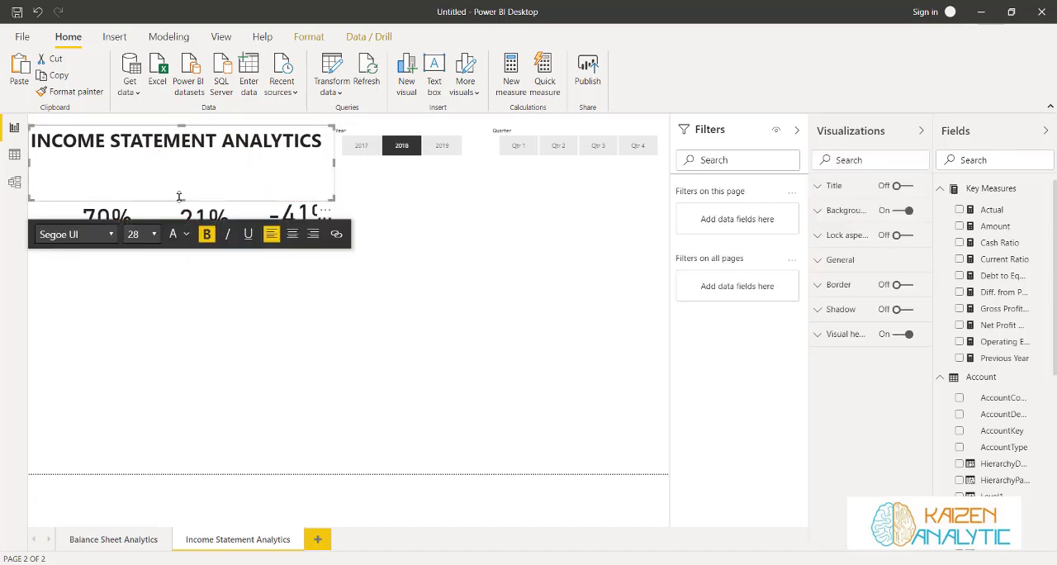
{"action": "left_click_drag", "start_coordinate": [181, 199], "coordinate": [181, 165]}
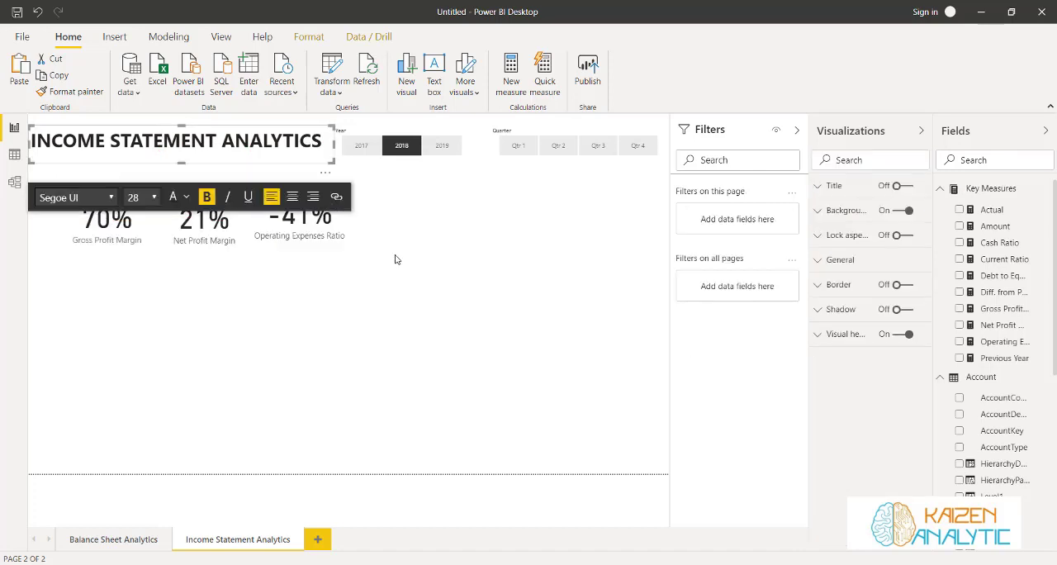
{"action": "left_click", "coordinate": [443, 357]}
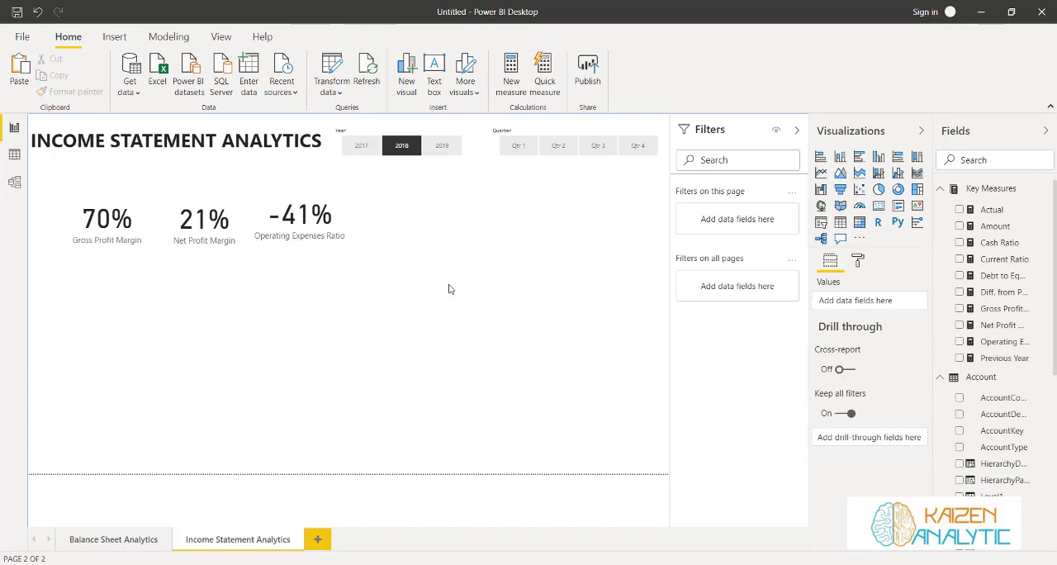
Insert a matrix visual below the slicers and enlarge it to fill the page's lower-right area
{"action": "left_click", "coordinate": [859, 222]}
{"action": "left_click_drag", "start_coordinate": [95, 305], "coordinate": [391, 191]}
{"action": "left_click_drag", "start_coordinate": [454, 249], "coordinate": [668, 490]}
{"action": "scroll", "coordinate": [974, 402], "scroll_direction": "down", "scroll_amount": 3}
{"action": "scroll", "coordinate": [957, 347], "scroll_direction": "up", "scroll_amount": 3}
Add the Account fields Level1 through Level6 to the matrix and filter Level1 to Net Income only
{"action": "left_click", "coordinate": [939, 192]}
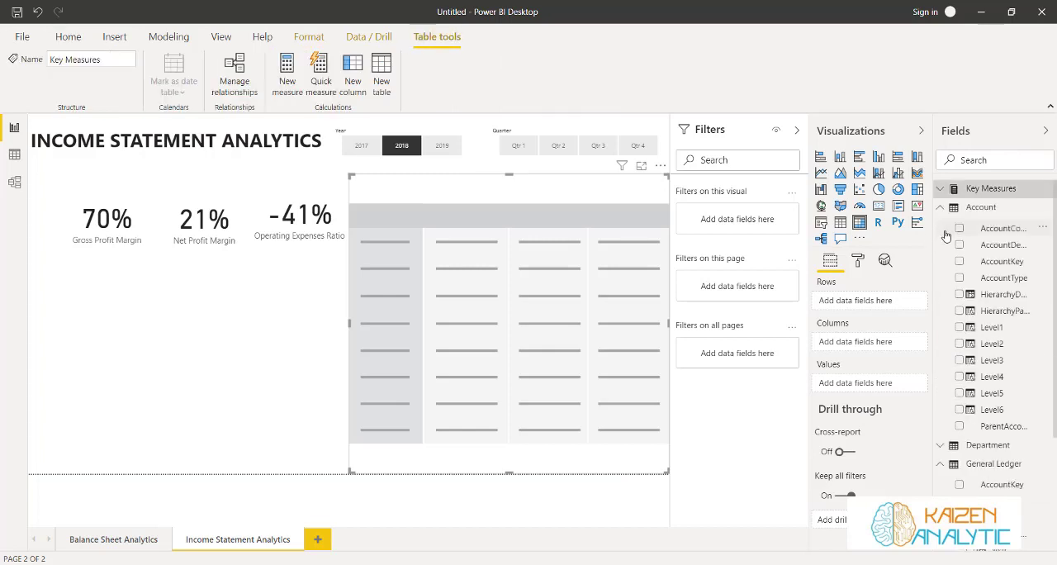
{"action": "left_click", "coordinate": [958, 329]}
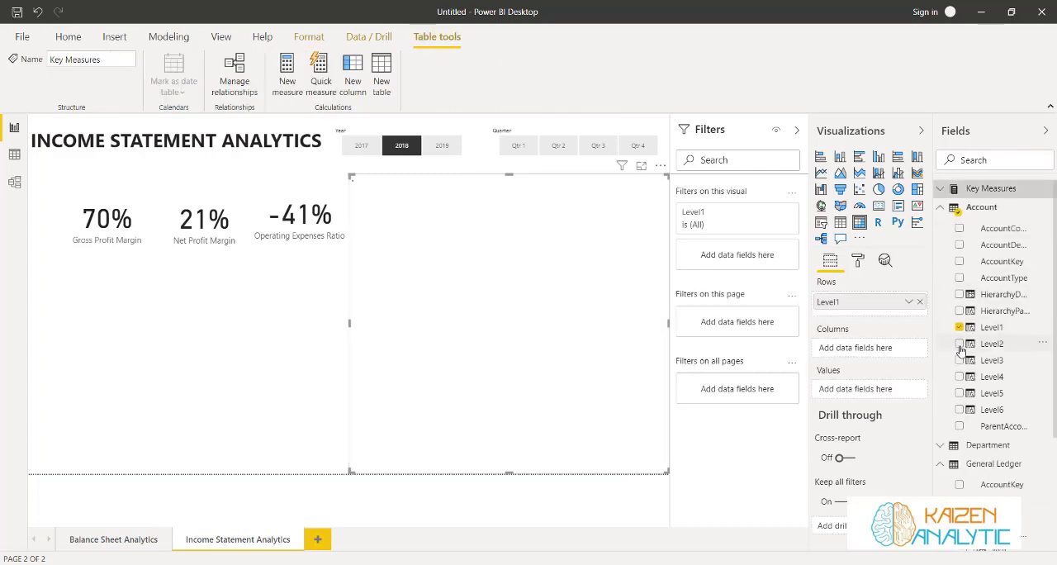
{"action": "left_click", "coordinate": [960, 343]}
{"action": "left_click", "coordinate": [959, 360]}
{"action": "left_click", "coordinate": [959, 376]}
{"action": "left_click", "coordinate": [960, 392]}
{"action": "left_click", "coordinate": [959, 410]}
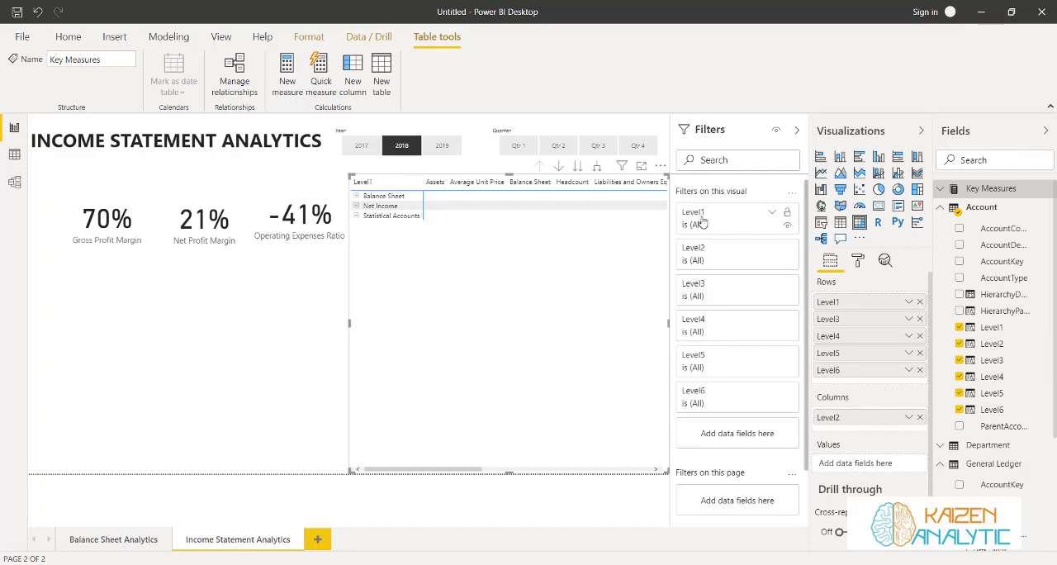
{"action": "left_click", "coordinate": [772, 213]}
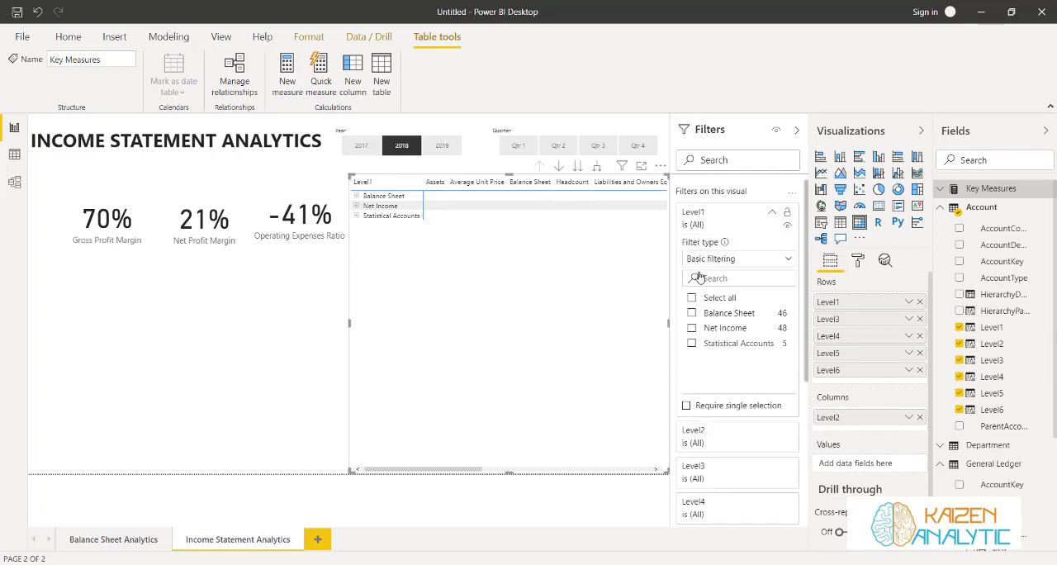
{"action": "left_click", "coordinate": [691, 328]}
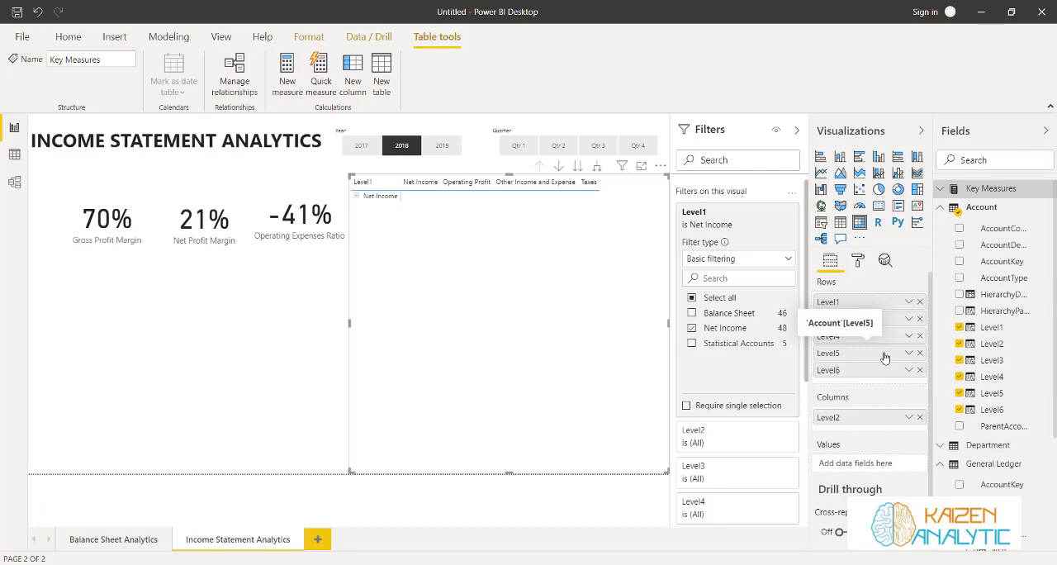
Add Actual, Previous Year and Diff. from Previous Year as matrix values, and move Level2 from columns to rows directly below Level1
{"action": "left_click", "coordinate": [940, 208]}
{"action": "left_click", "coordinate": [940, 189]}
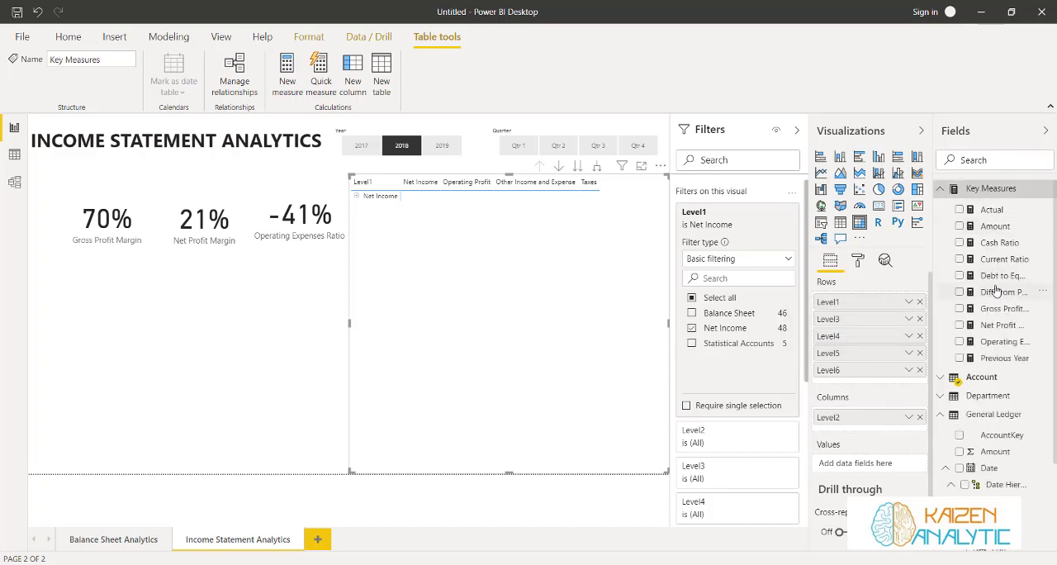
{"action": "left_click", "coordinate": [959, 209]}
{"action": "left_click", "coordinate": [959, 357]}
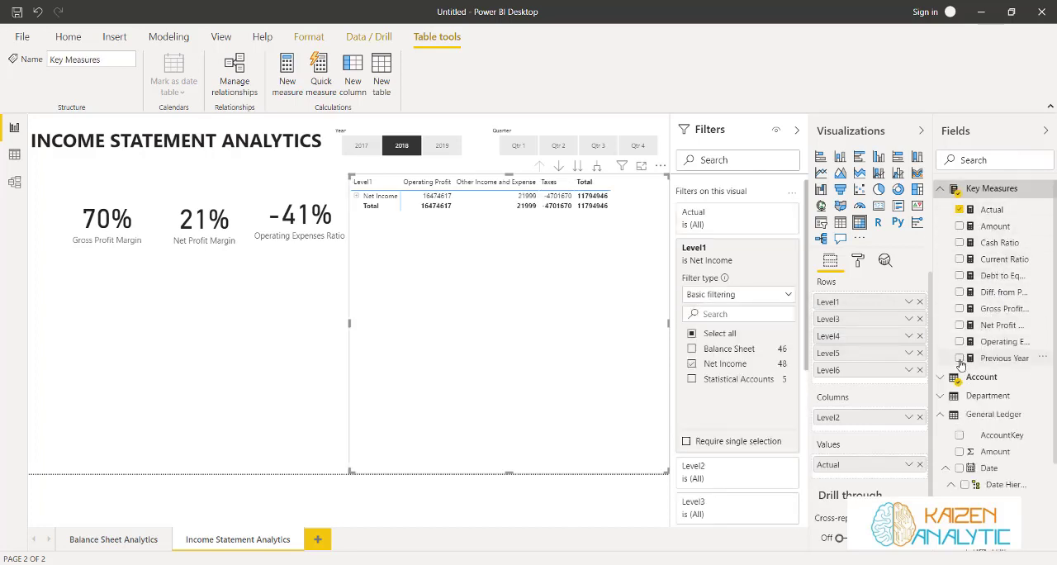
{"action": "left_click", "coordinate": [959, 292]}
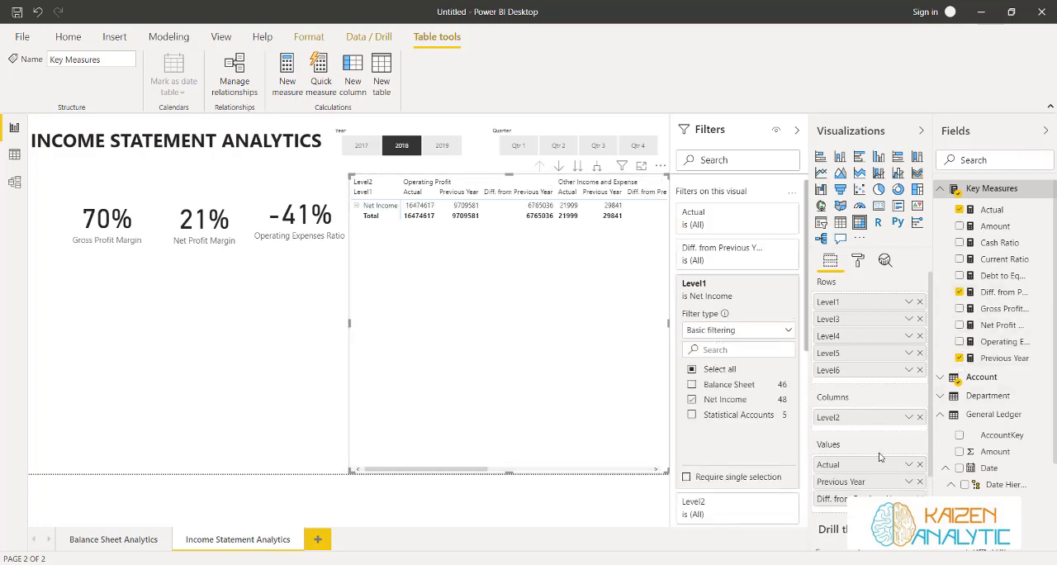
{"action": "left_click_drag", "start_coordinate": [884, 417], "coordinate": [884, 314]}
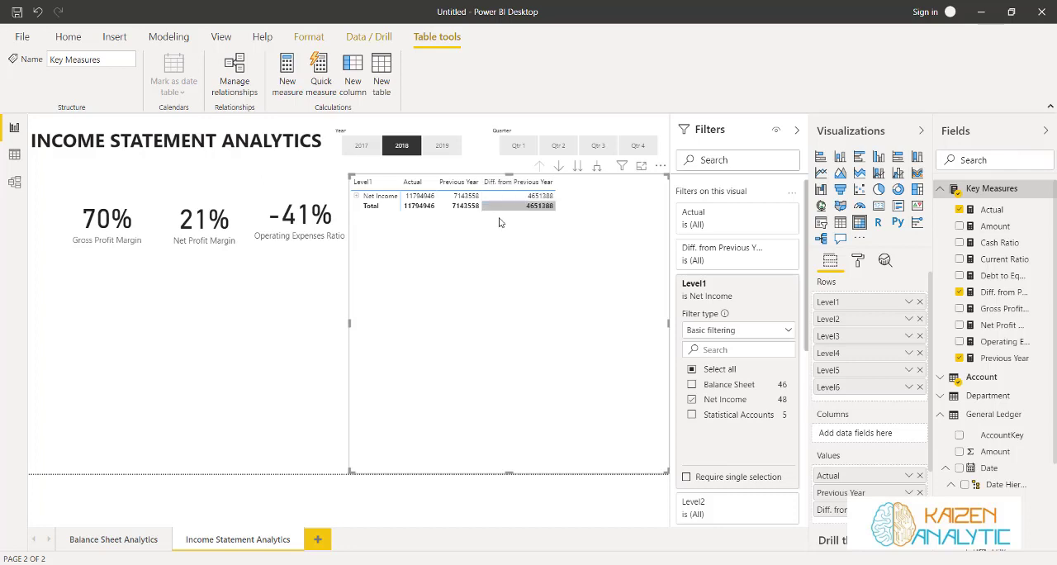
Narrow the matrix slightly and expand its Net Income, Operating Profit, Other Income and Expense, and Taxes rows
{"action": "left_click_drag", "start_coordinate": [664, 469], "coordinate": [662, 472]}
{"action": "left_click", "coordinate": [355, 196]}
{"action": "left_click", "coordinate": [360, 206]}
{"action": "left_click", "coordinate": [361, 235]}
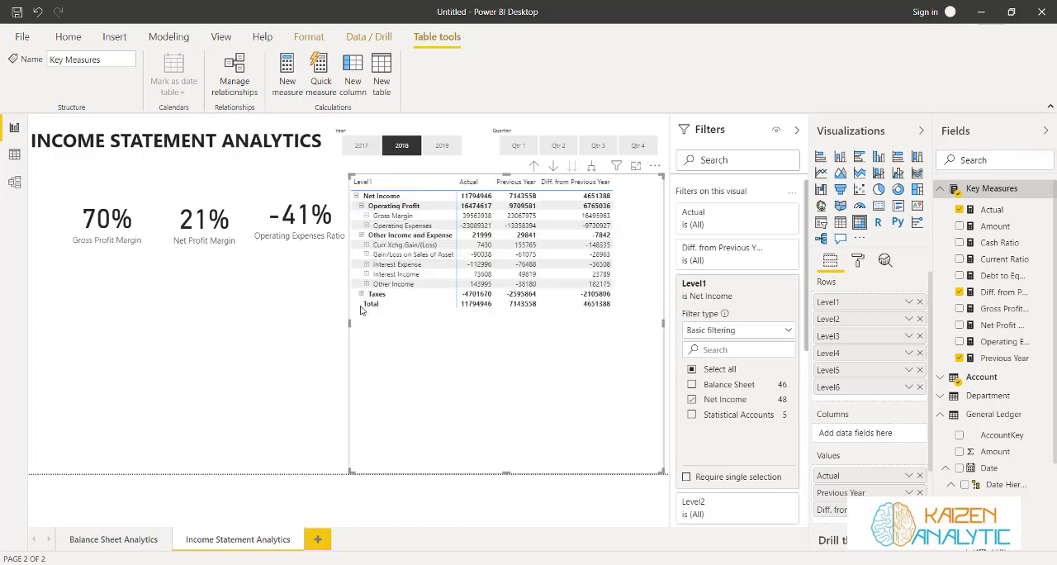
{"action": "left_click", "coordinate": [361, 293]}
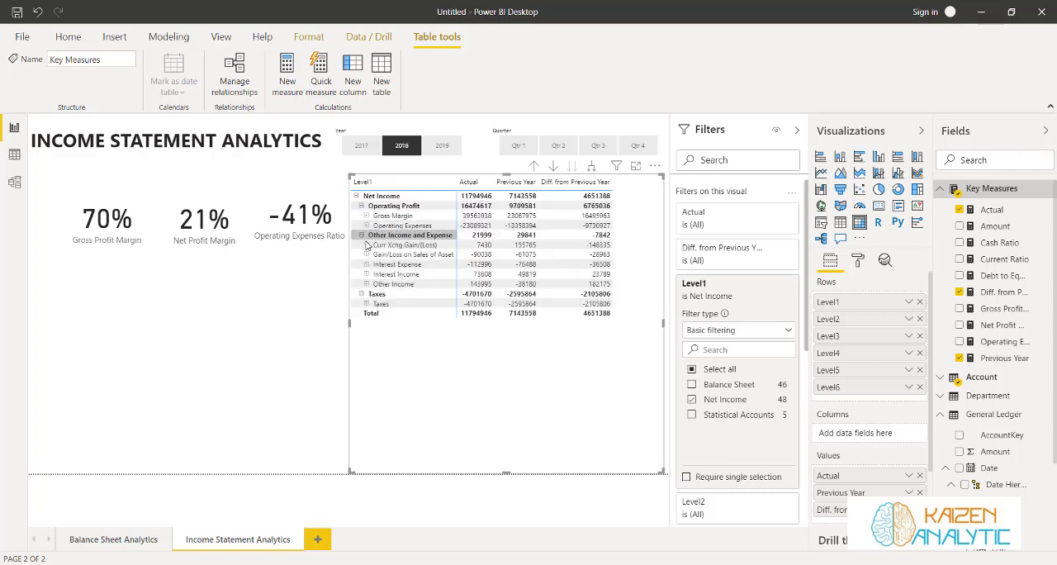
Expand the Curr Xchg Gain/(Loss), Interest Expense, Operating Expenses and Gross Margin rows in the matrix
{"action": "left_click", "coordinate": [367, 246]}
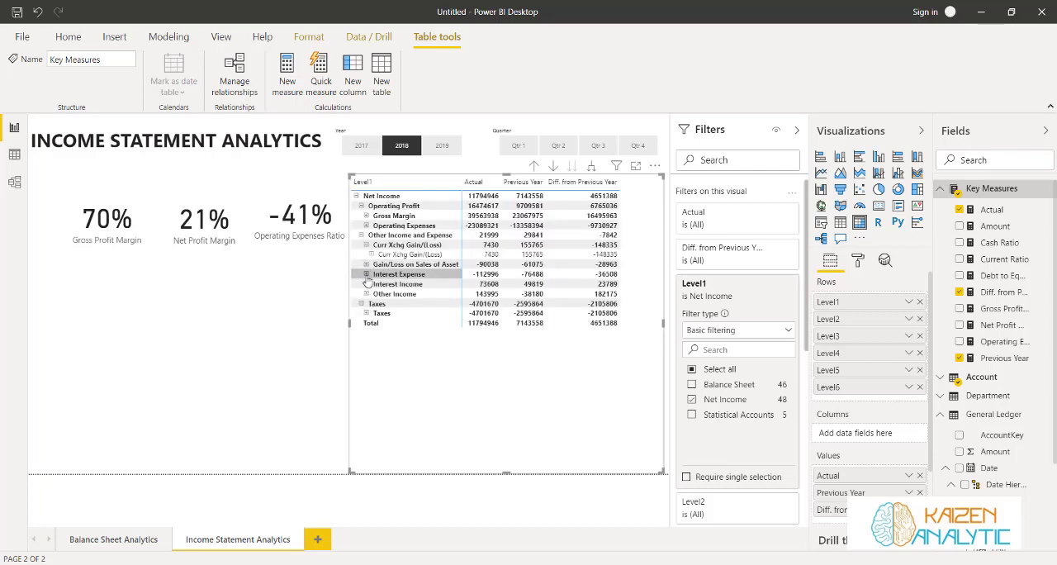
{"action": "left_click", "coordinate": [365, 274]}
{"action": "left_click", "coordinate": [366, 226]}
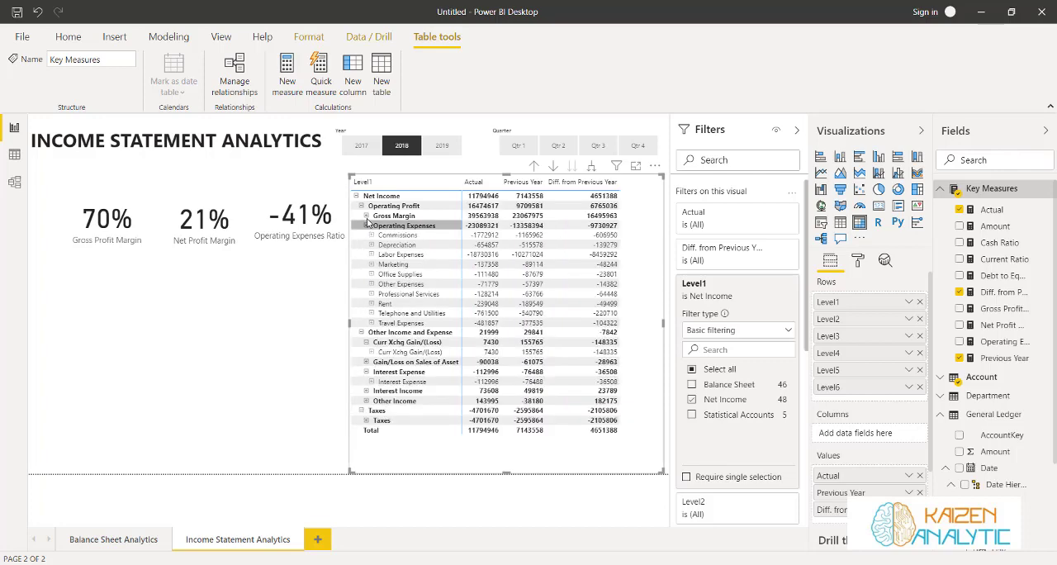
{"action": "left_click", "coordinate": [366, 216]}
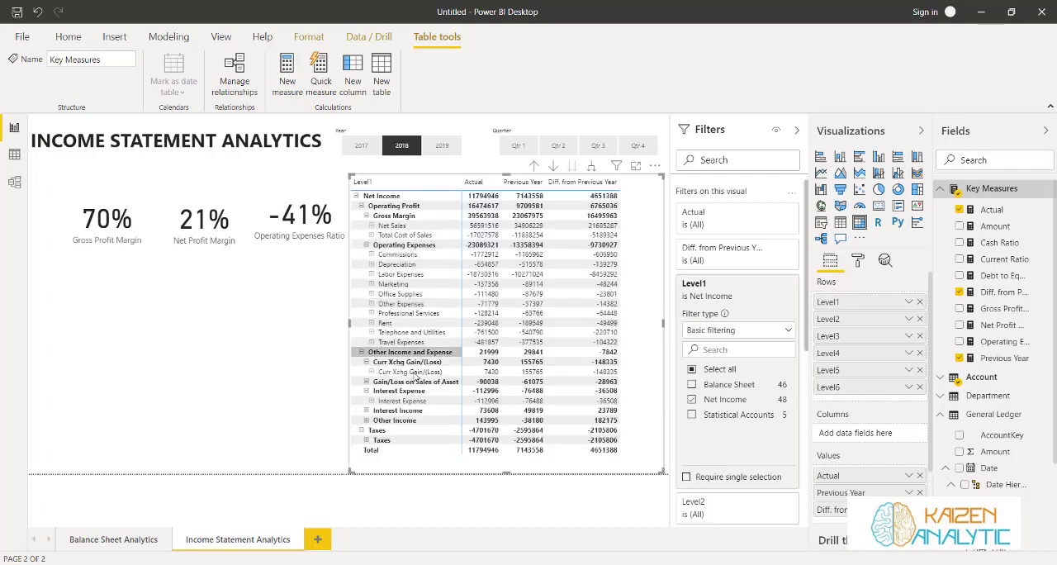
Expand the Interest Income row and widen the matrix's Previous Year and Actual columns
{"action": "left_click", "coordinate": [365, 411]}
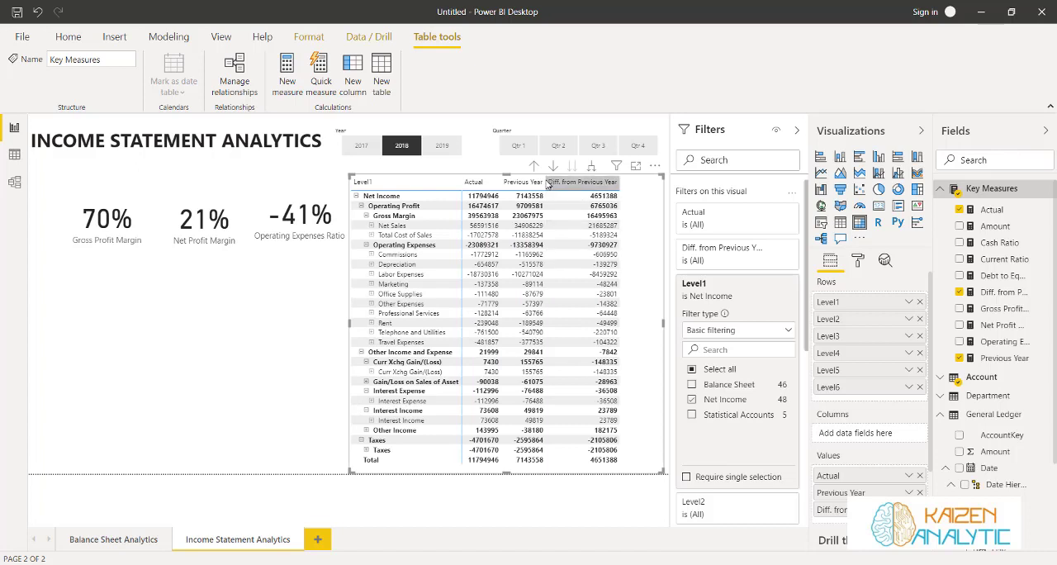
{"action": "left_click_drag", "start_coordinate": [548, 183], "coordinate": [575, 184]}
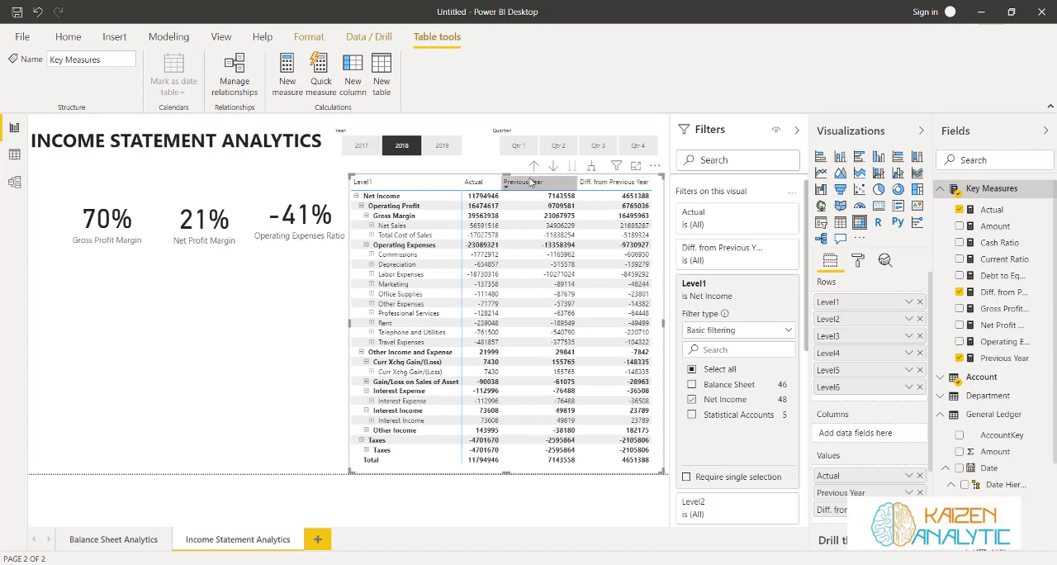
{"action": "left_click_drag", "start_coordinate": [502, 183], "coordinate": [517, 182]}
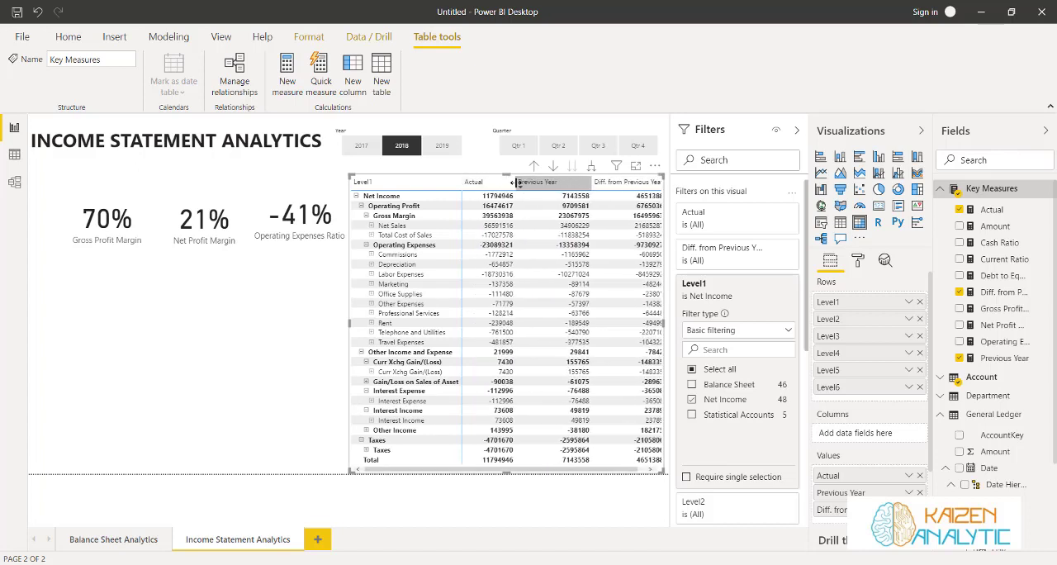
Test the slicers by clearing 2018 and trying the years 2017, 2018 and 2019 and the quarters Qtr 1, Qtr 2 and Qtr 3
{"action": "left_click", "coordinate": [394, 150]}
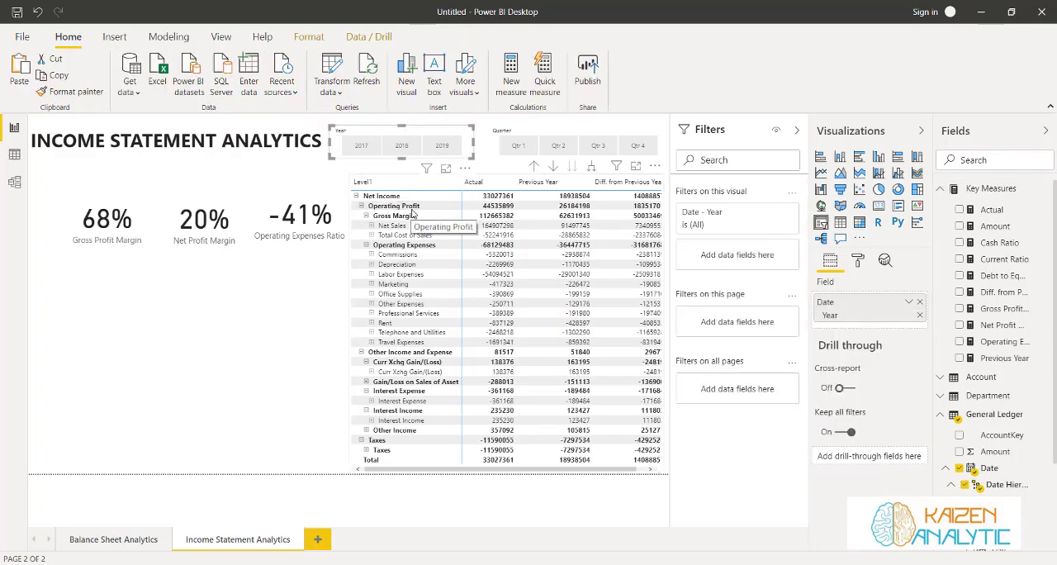
{"action": "left_click", "coordinate": [272, 312]}
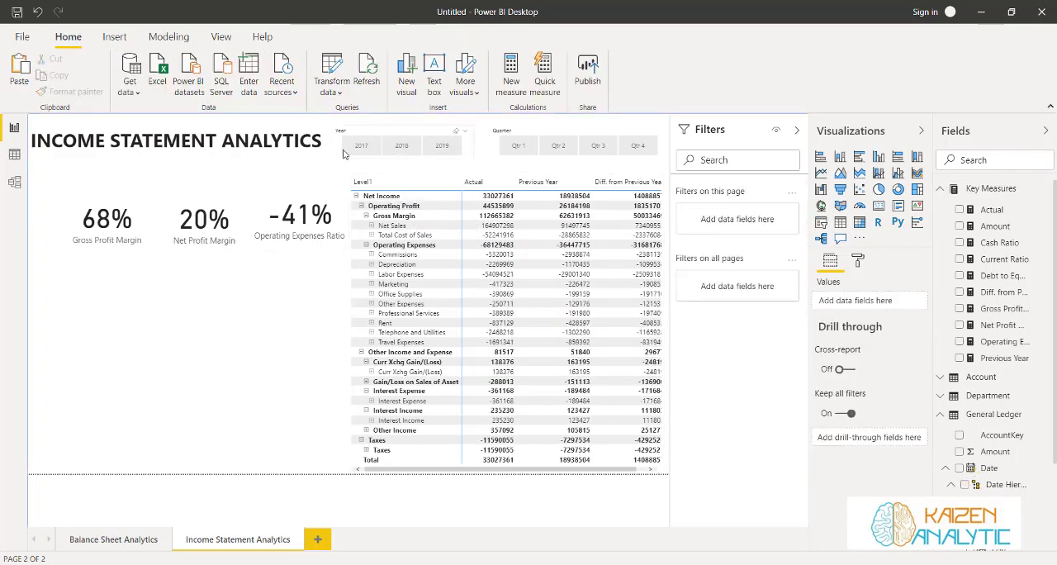
{"action": "left_click", "coordinate": [359, 146]}
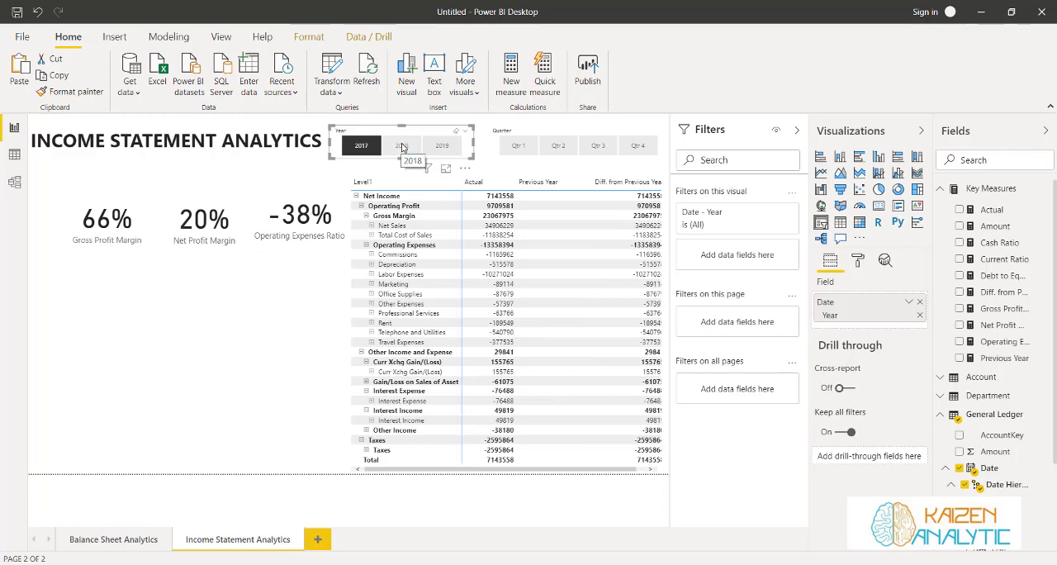
{"action": "left_click", "coordinate": [403, 147]}
{"action": "left_click", "coordinate": [439, 146]}
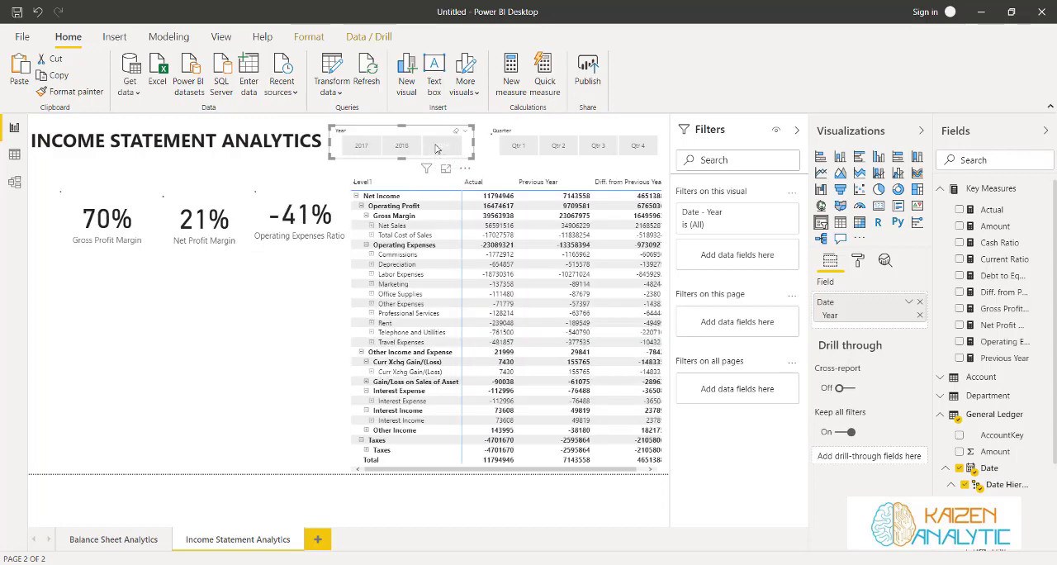
{"action": "left_click", "coordinate": [512, 146]}
{"action": "left_click", "coordinate": [558, 146]}
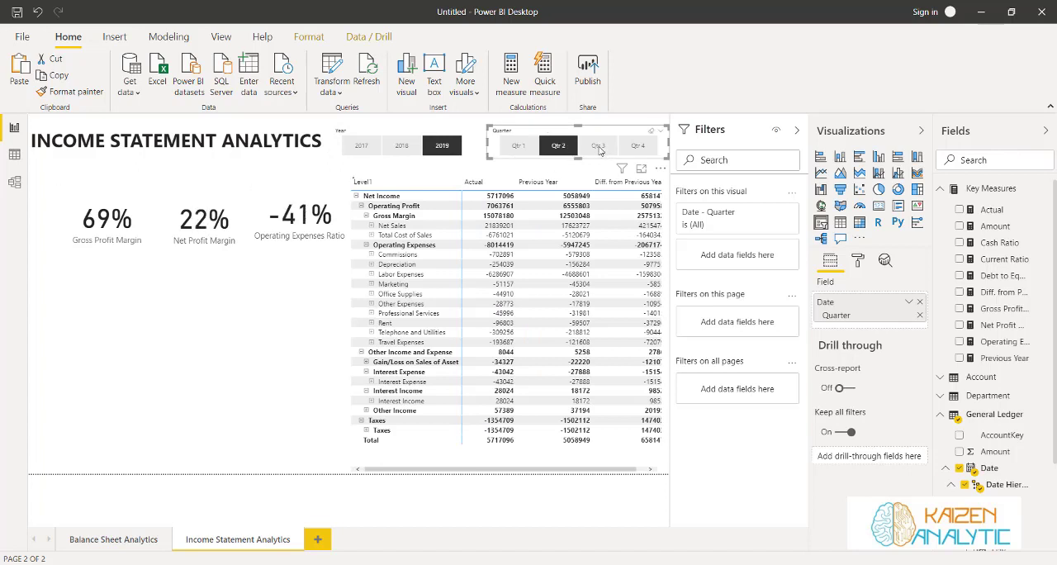
{"action": "left_click", "coordinate": [598, 147]}
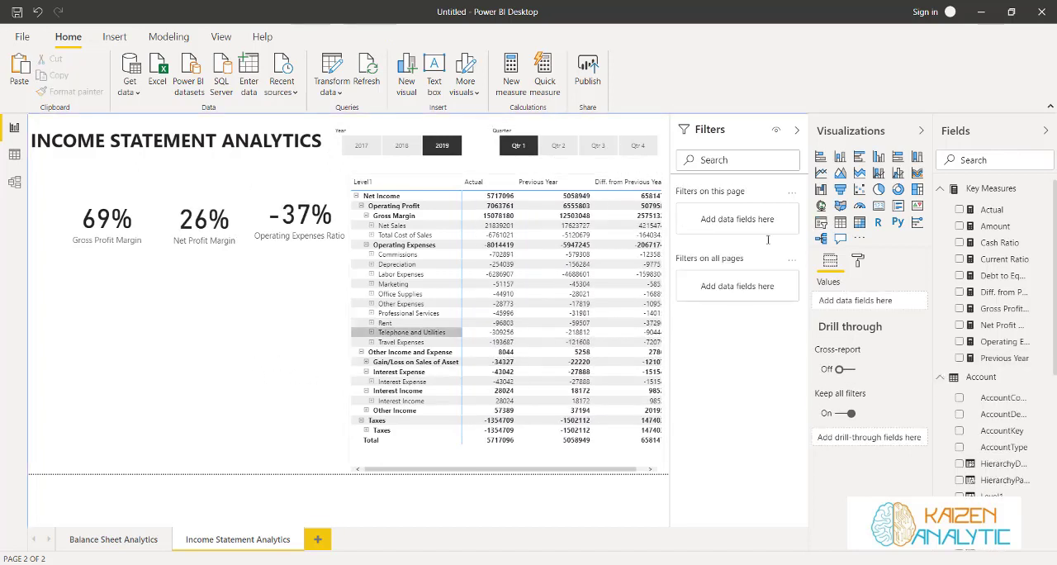
Add a line and clustered column chart below the ratio cards, with the date hierarchy's Month as shared axis
{"action": "left_click", "coordinate": [898, 175]}
{"action": "left_click_drag", "start_coordinate": [158, 367], "coordinate": [330, 363]}
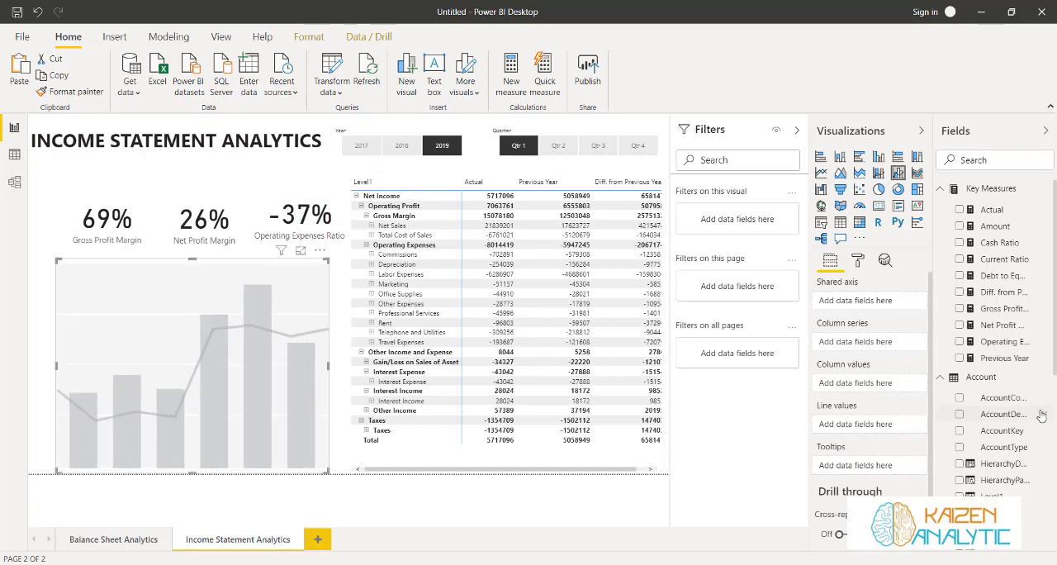
{"action": "scroll", "coordinate": [1002, 420], "scroll_direction": "down", "scroll_amount": 3}
{"action": "scroll", "coordinate": [1002, 419], "scroll_direction": "down", "scroll_amount": 5}
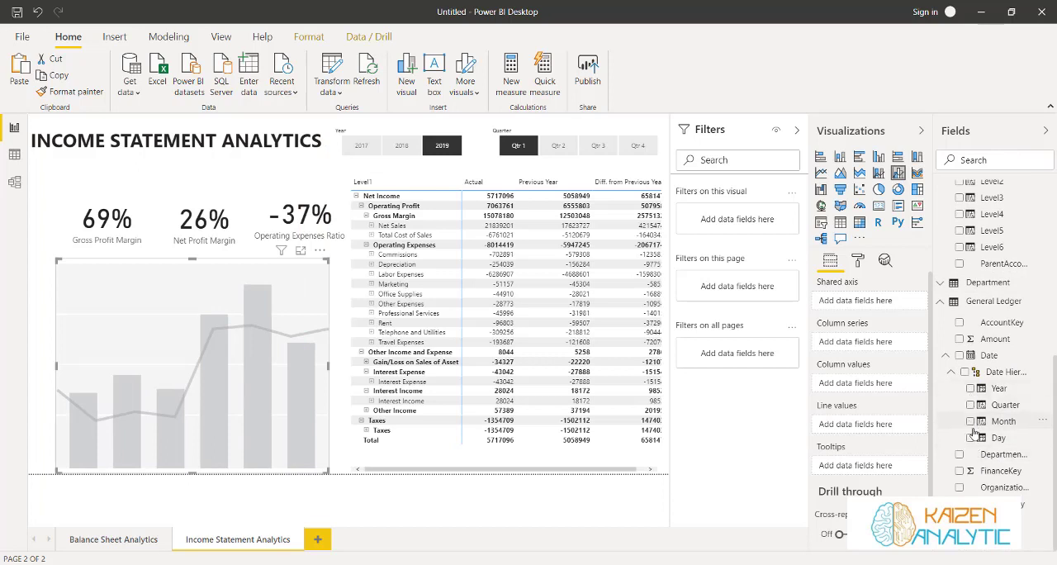
{"action": "left_click", "coordinate": [970, 421]}
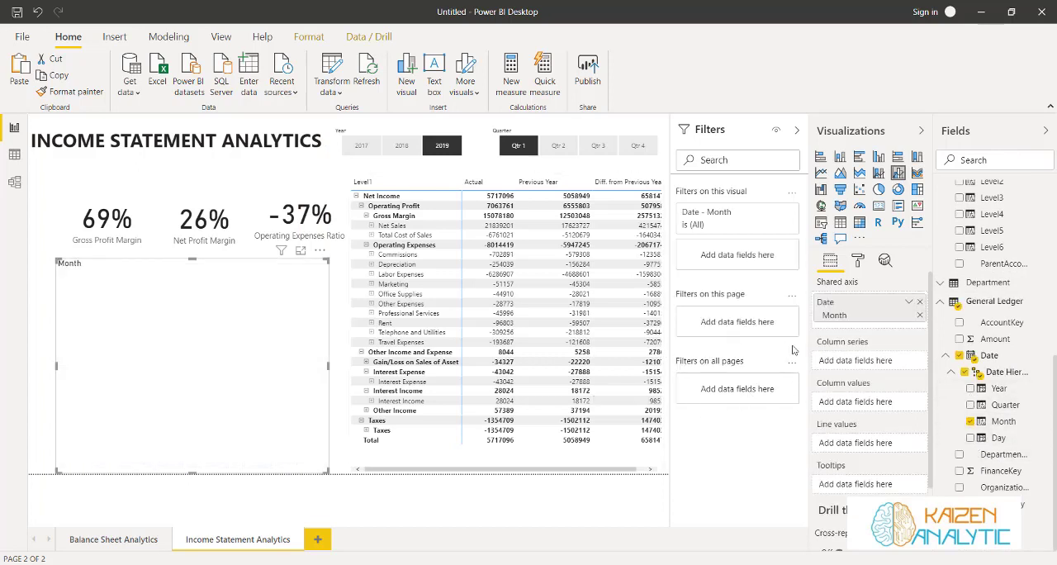
Use AccountType as the chart's column series and Actual as its column values
{"action": "scroll", "coordinate": [949, 376], "scroll_direction": "up", "scroll_amount": 5}
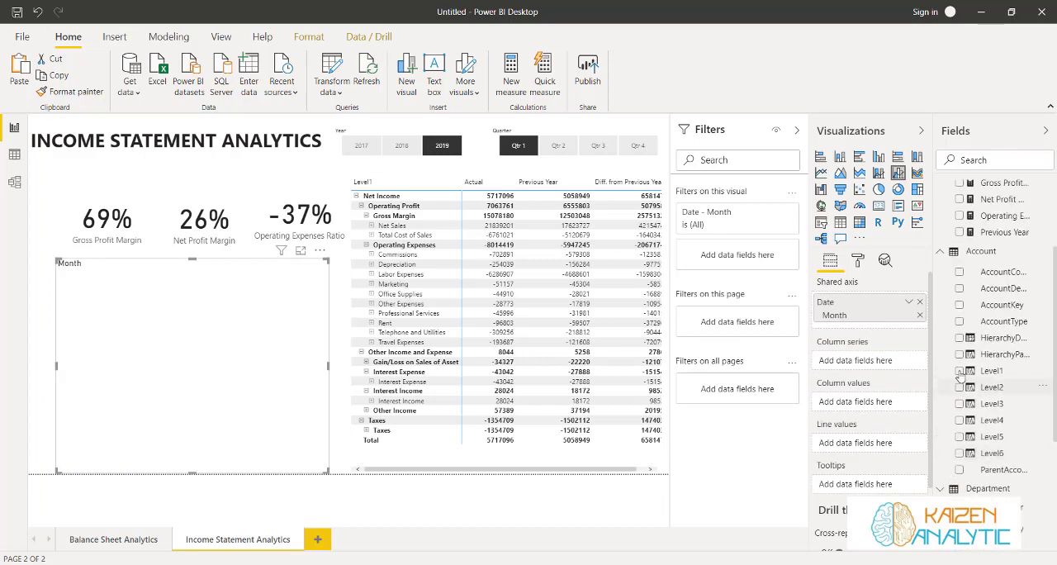
{"action": "left_click", "coordinate": [959, 321]}
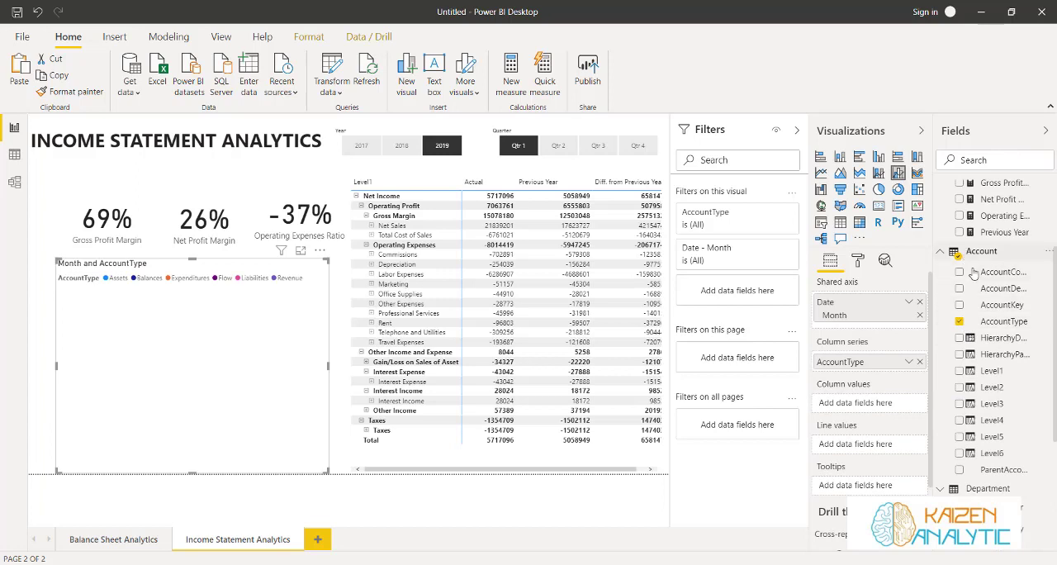
{"action": "scroll", "coordinate": [974, 305], "scroll_direction": "up", "scroll_amount": 3}
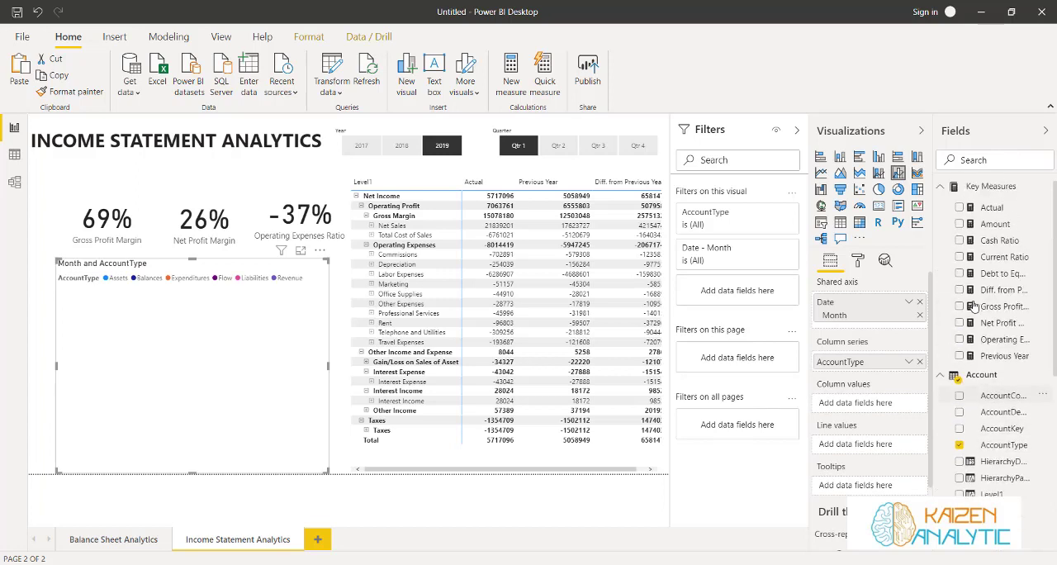
{"action": "left_click", "coordinate": [959, 211]}
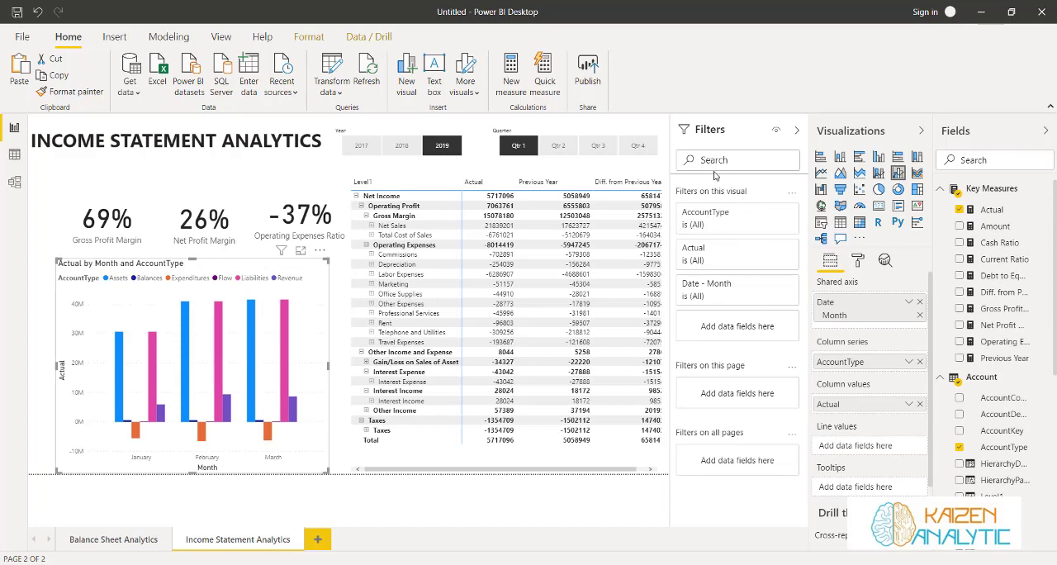
Filter the chart's AccountType to Expenditures and Revenue, and widen the chart slightly on both sides
{"action": "left_click", "coordinate": [772, 212]}
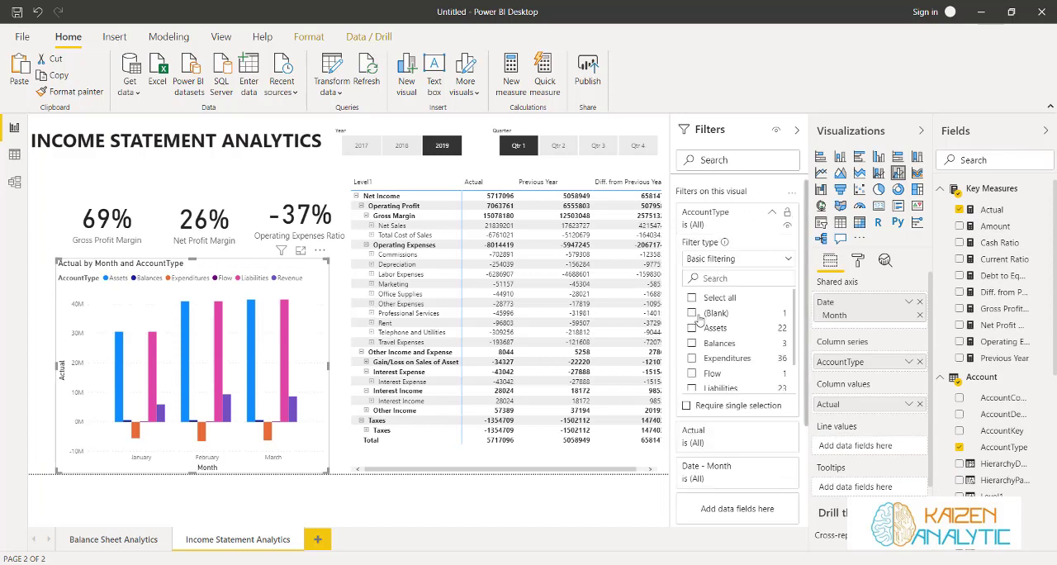
{"action": "left_click", "coordinate": [692, 358]}
{"action": "scroll", "coordinate": [696, 355], "scroll_direction": "down", "scroll_amount": 1}
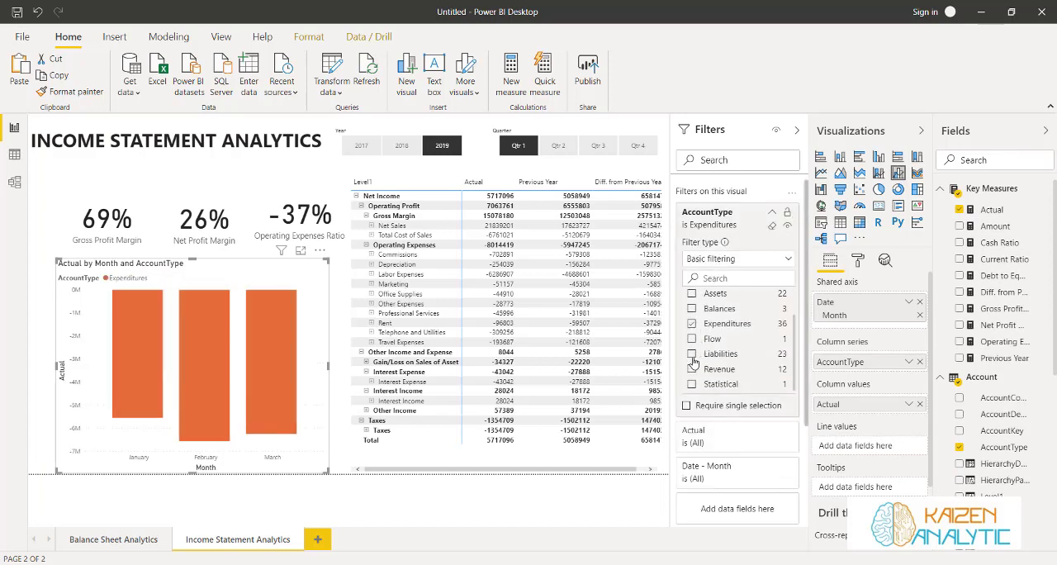
{"action": "left_click", "coordinate": [692, 368]}
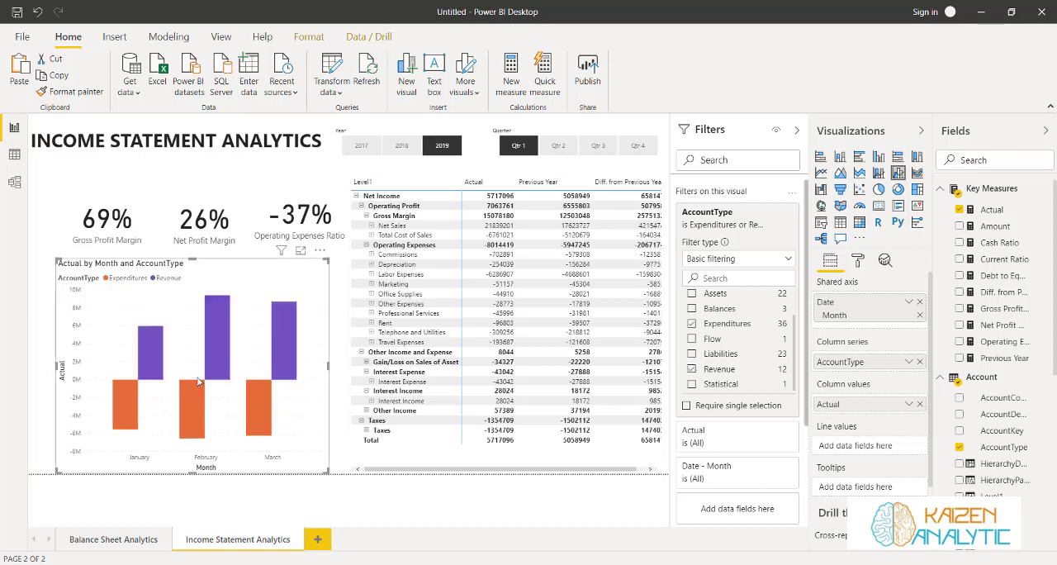
{"action": "left_click_drag", "start_coordinate": [57, 368], "coordinate": [47, 368]}
{"action": "left_click_drag", "start_coordinate": [334, 368], "coordinate": [338, 369]}
Clear the Year and Quarter slicer selections and select only 2019
{"action": "left_click", "coordinate": [440, 146]}
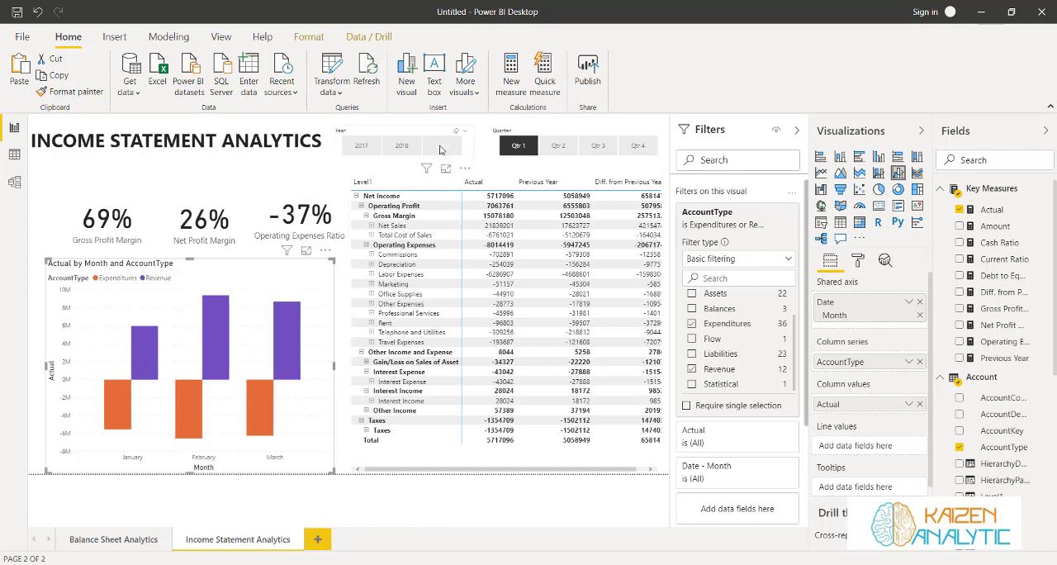
{"action": "left_click", "coordinate": [515, 147]}
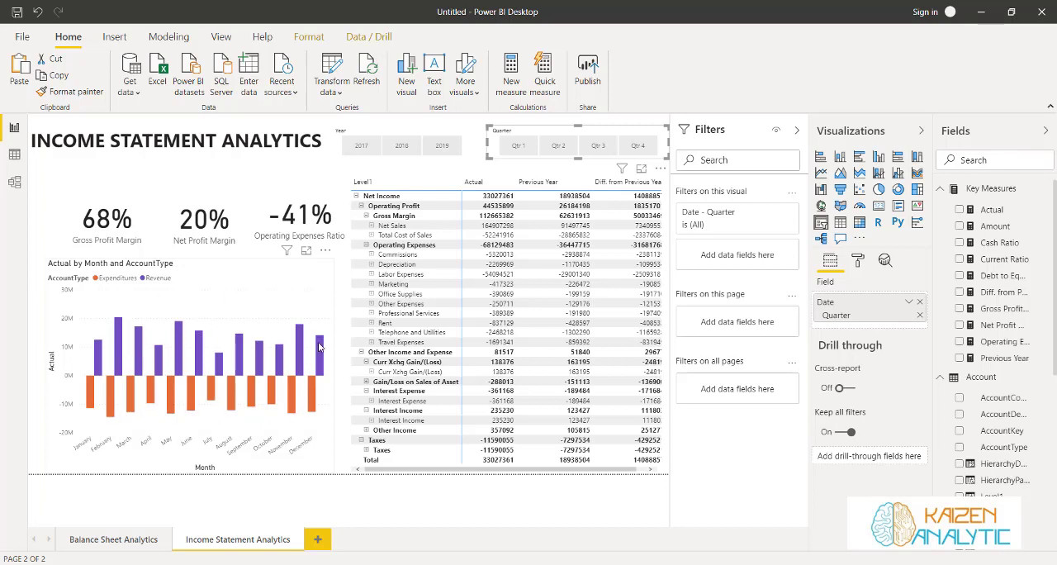
{"action": "left_click", "coordinate": [443, 146]}
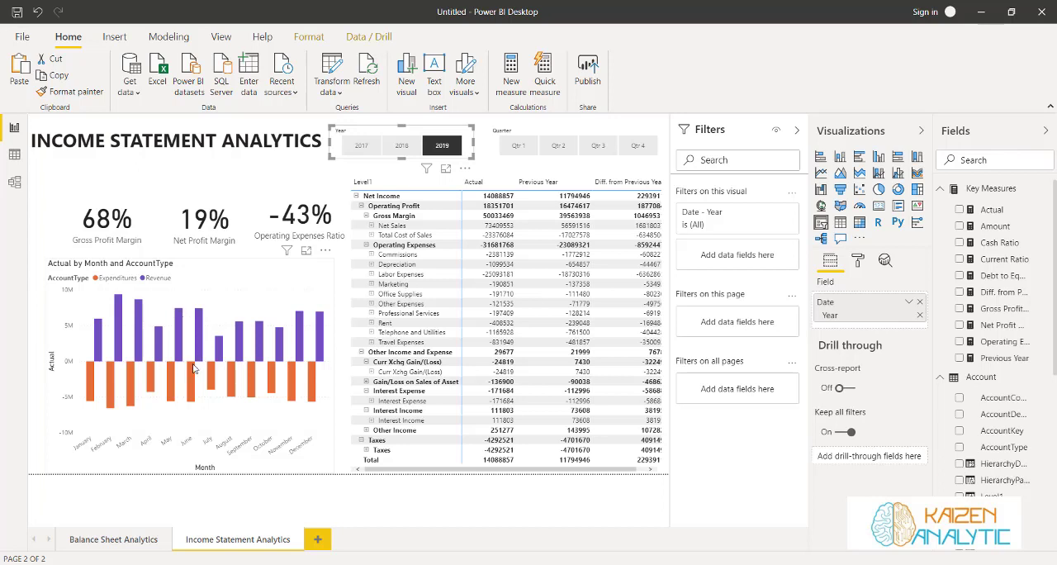
Run Explain the decrease on the April Revenue column and review the breakdowns of the change from March
{"action": "mouse_move", "coordinate": [151, 381]}
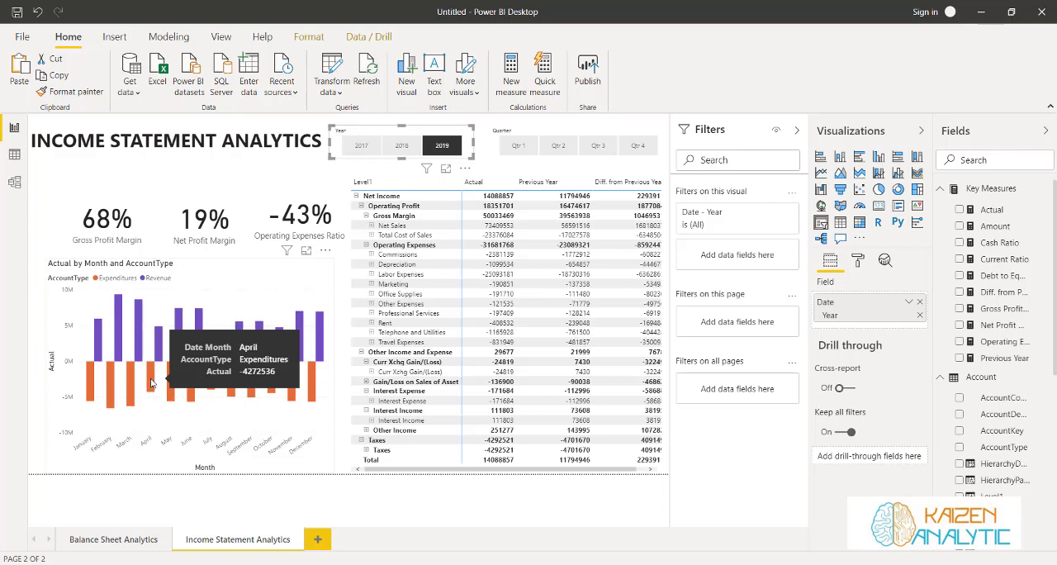
{"action": "mouse_move", "coordinate": [158, 347]}
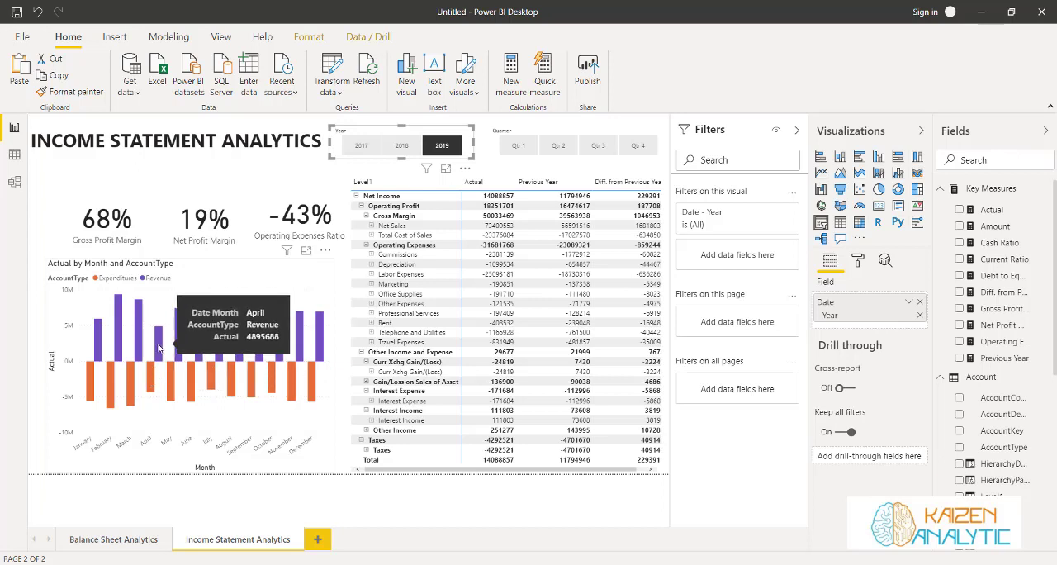
{"action": "right_click", "coordinate": [158, 348]}
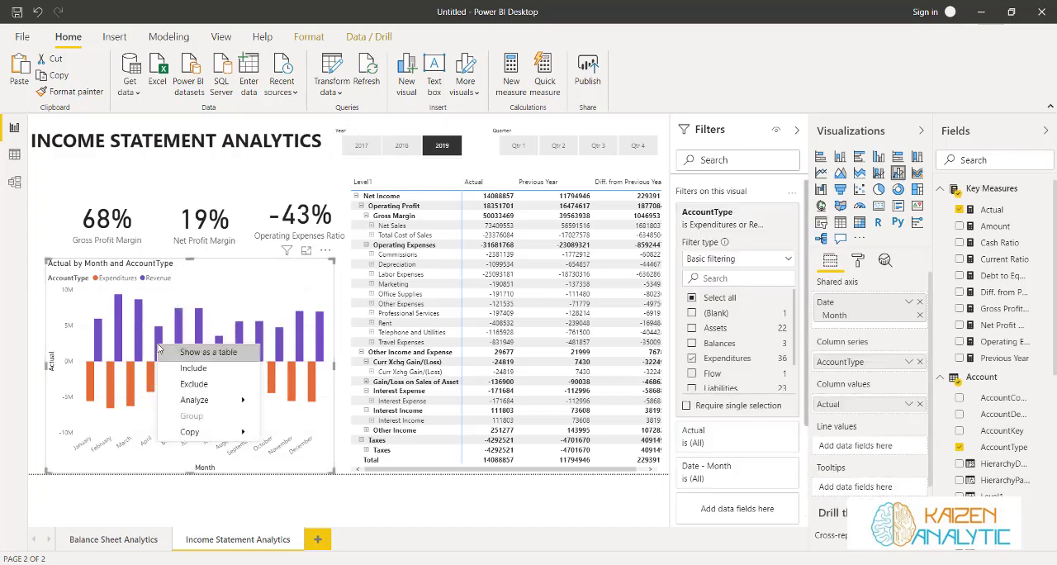
{"action": "mouse_move", "coordinate": [203, 400]}
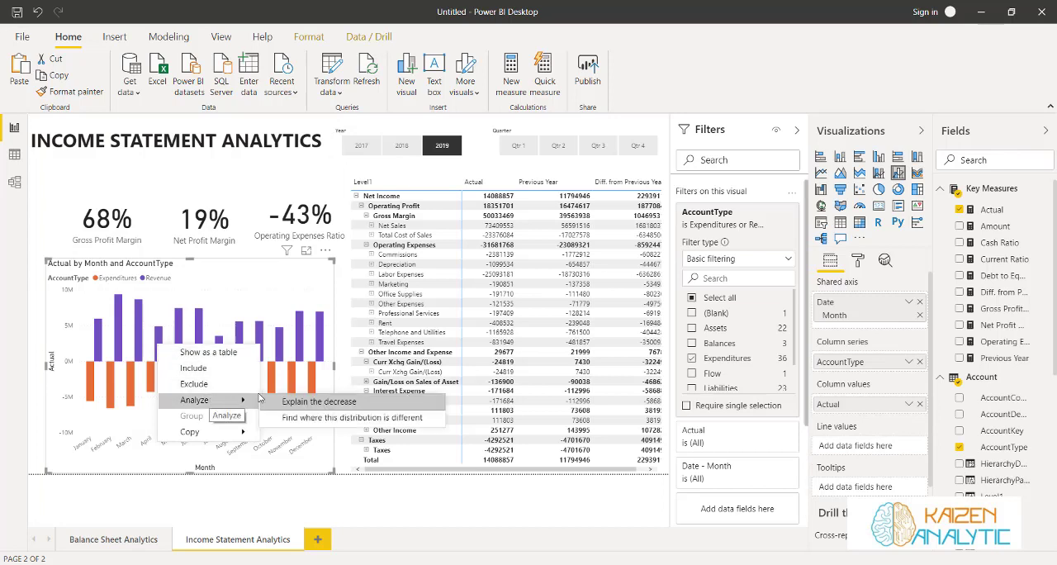
{"action": "left_click", "coordinate": [290, 401]}
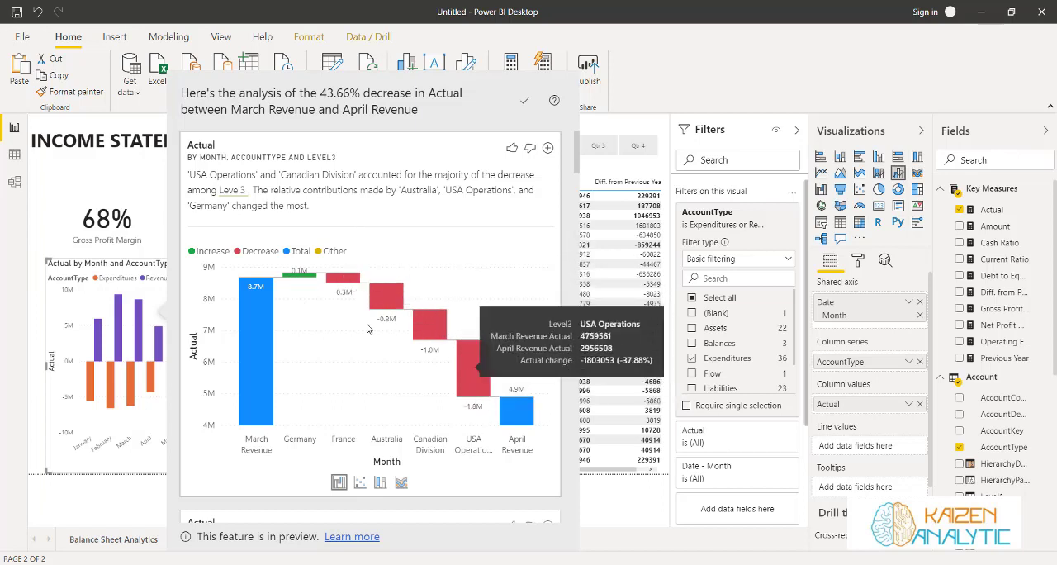
{"action": "scroll", "coordinate": [383, 330], "scroll_direction": "down", "scroll_amount": 2}
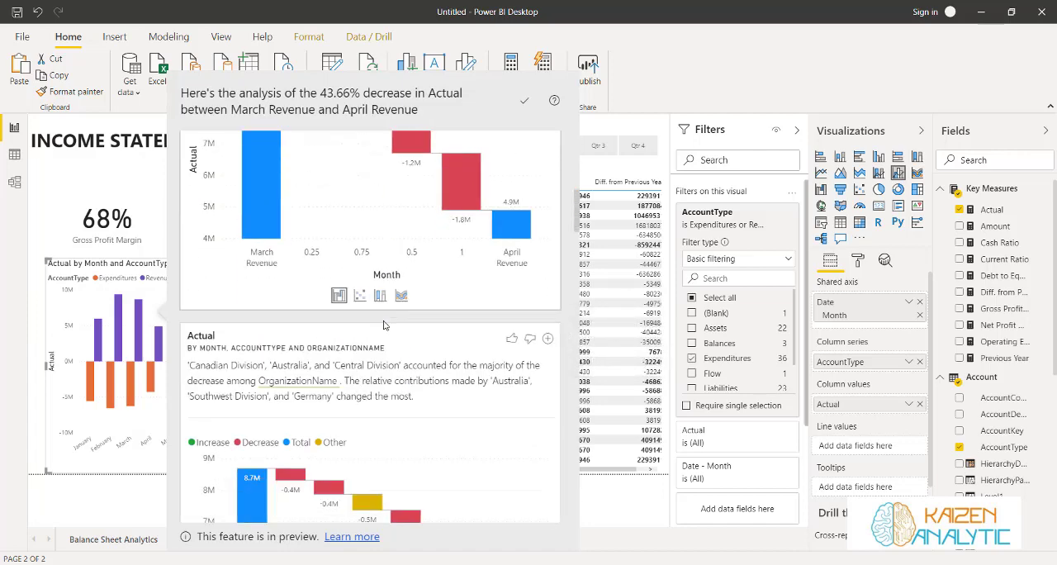
{"action": "scroll", "coordinate": [383, 324], "scroll_direction": "down", "scroll_amount": 8}
{"action": "scroll", "coordinate": [383, 324], "scroll_direction": "down", "scroll_amount": 6}
{"action": "scroll", "coordinate": [383, 325], "scroll_direction": "up", "scroll_amount": 18}
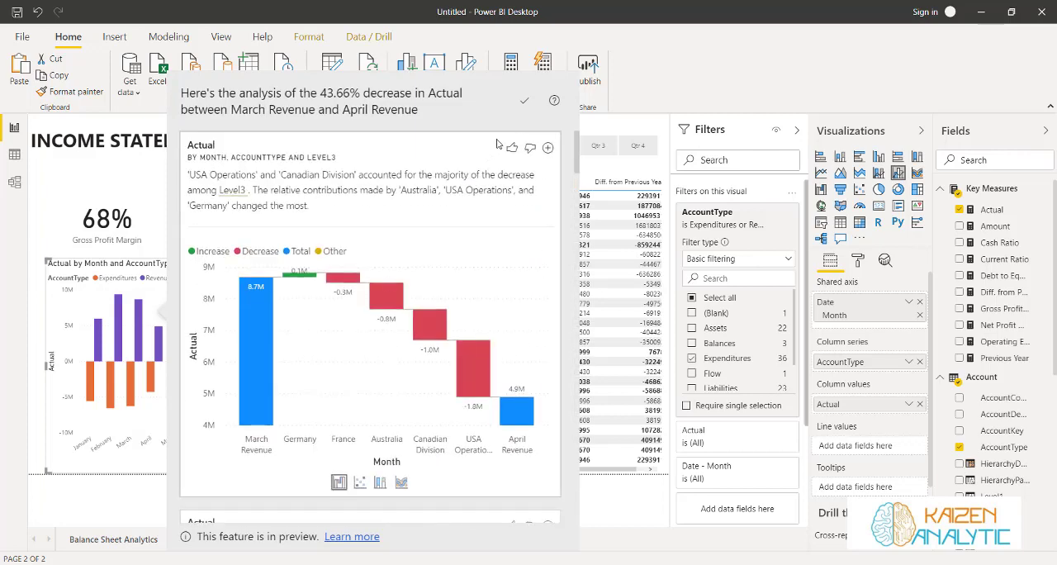
Try adding the Level3 waterfall chart from the analysis to the page, close the analysis and delete the added chart
{"action": "left_click", "coordinate": [547, 148]}
{"action": "left_click", "coordinate": [569, 100]}
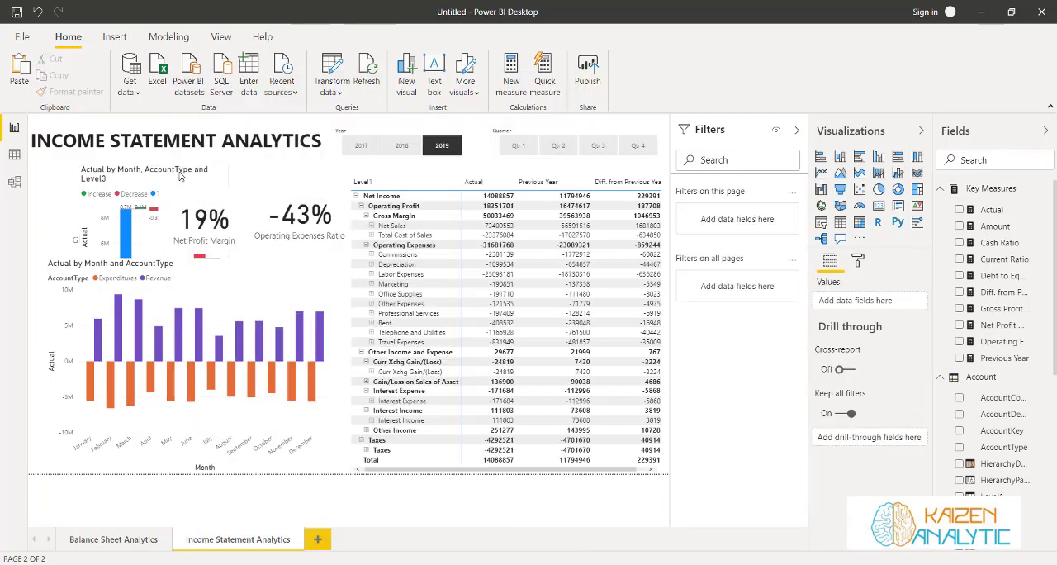
{"action": "left_click", "coordinate": [180, 176]}
{"action": "left_click_drag", "start_coordinate": [179, 176], "coordinate": [556, 261]}
{"action": "key", "text": "Delete"}
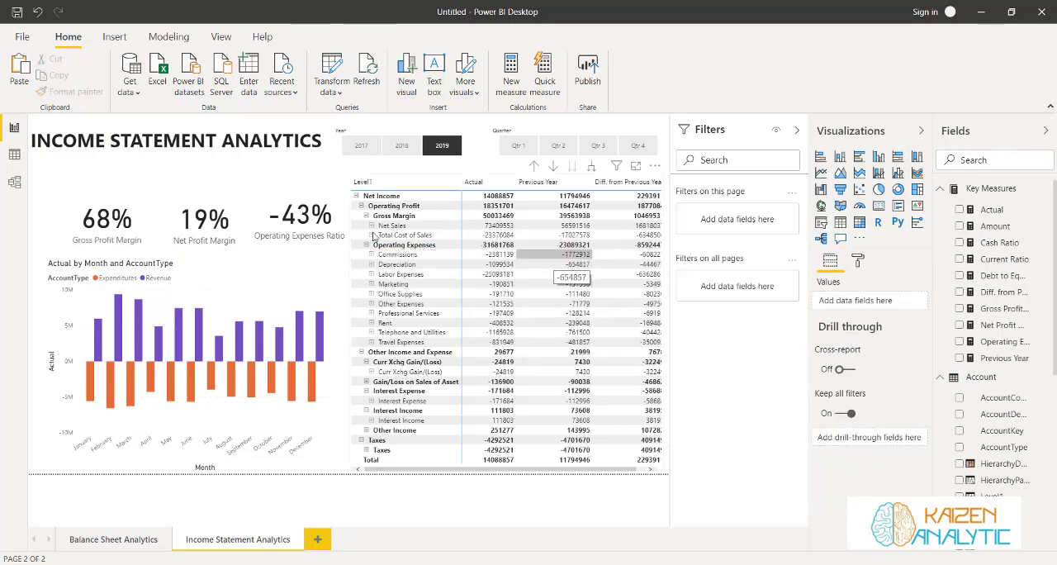
Collapse the Account, Key Measures and General Ledger tables, expand Organization, and widen the field list to show full names
{"action": "left_click", "coordinate": [939, 377]}
{"action": "left_click", "coordinate": [940, 189]}
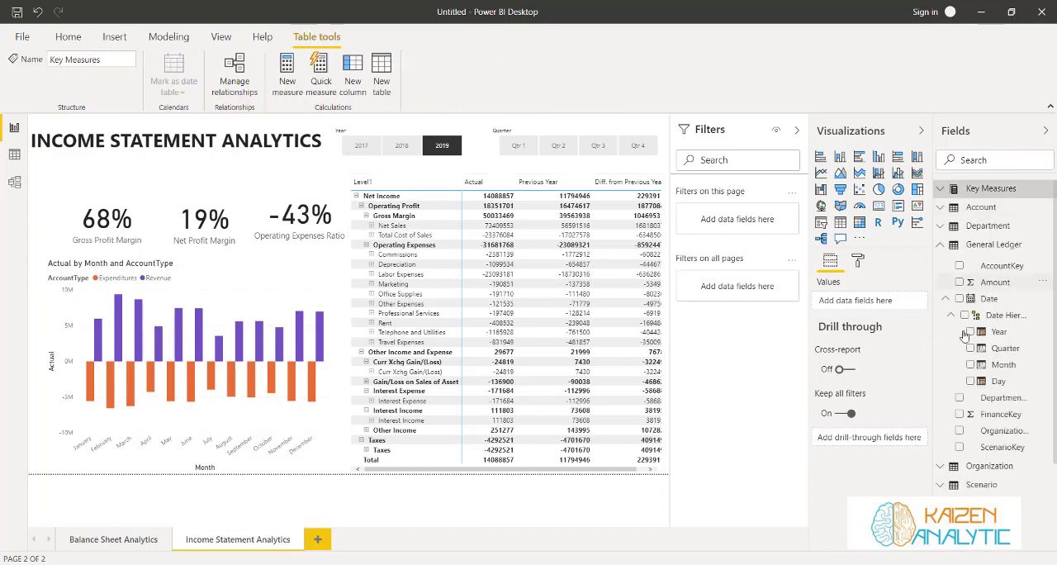
{"action": "left_click", "coordinate": [940, 246]}
{"action": "left_click", "coordinate": [941, 262]}
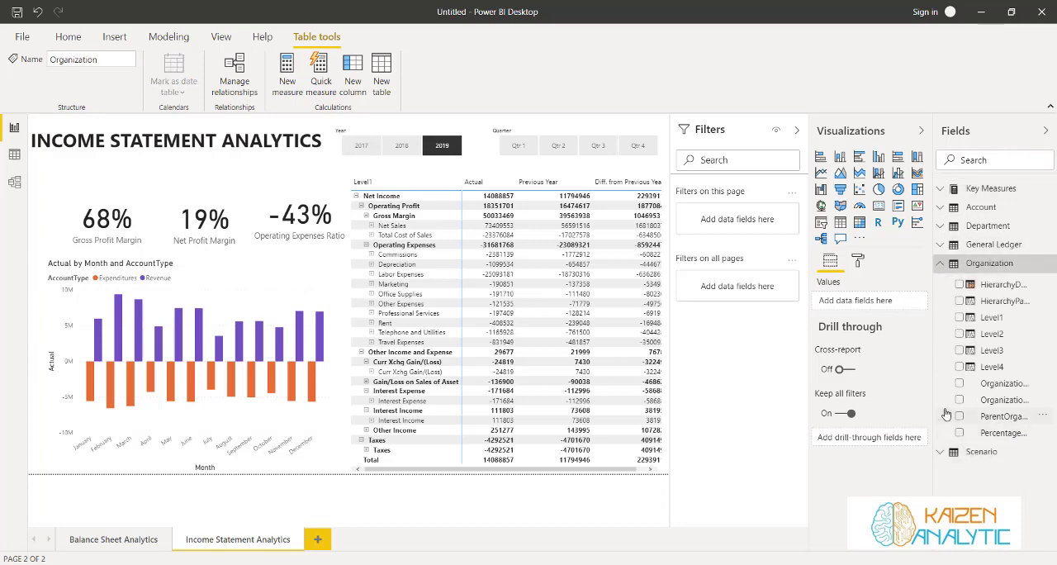
{"action": "left_click_drag", "start_coordinate": [934, 407], "coordinate": [892, 416]}
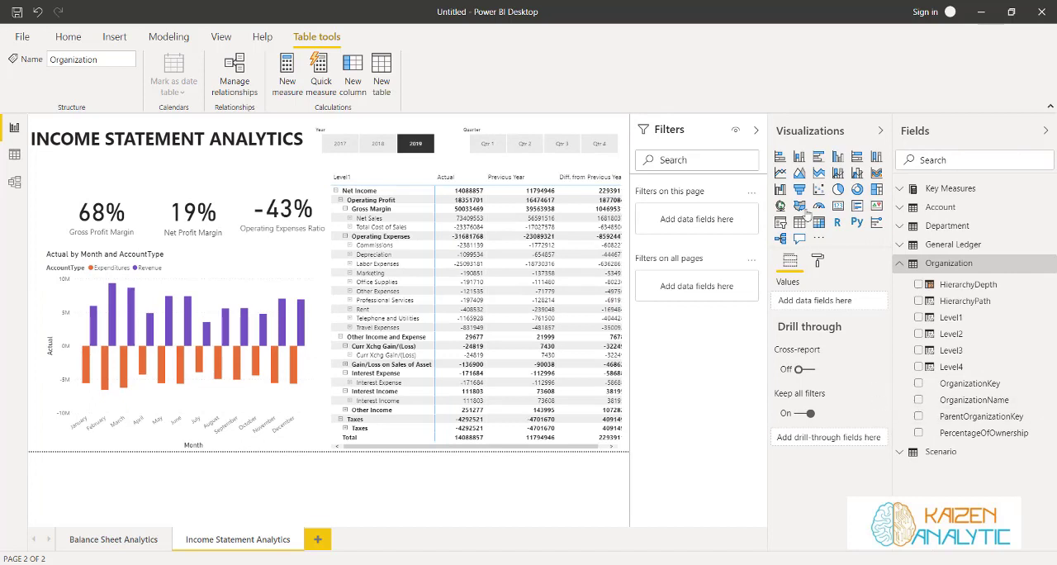
Add a slicer for OrganizationName from the Organization table and change it to a dropdown
{"action": "left_click", "coordinate": [781, 223]}
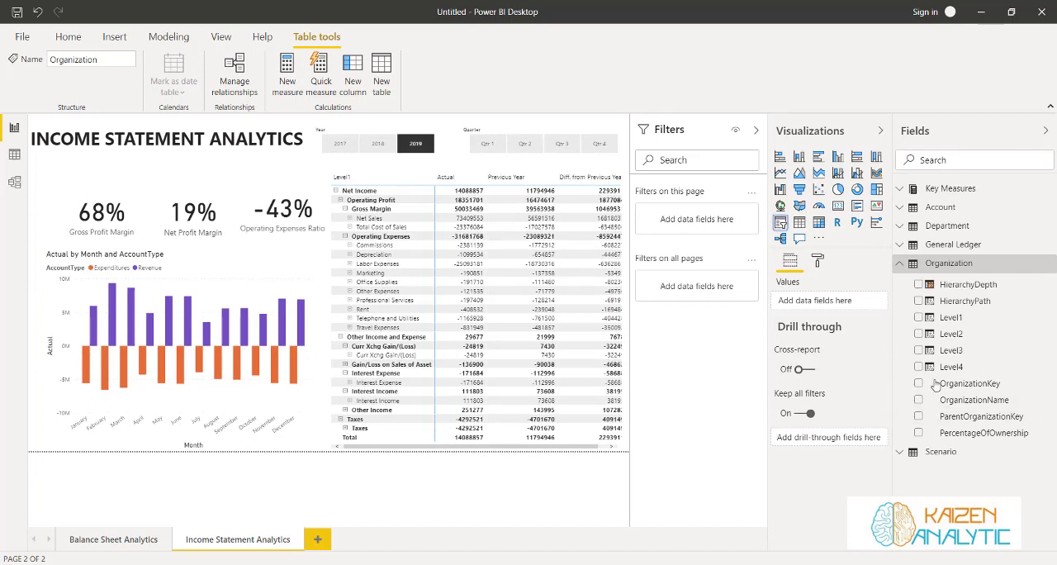
{"action": "left_click", "coordinate": [919, 400]}
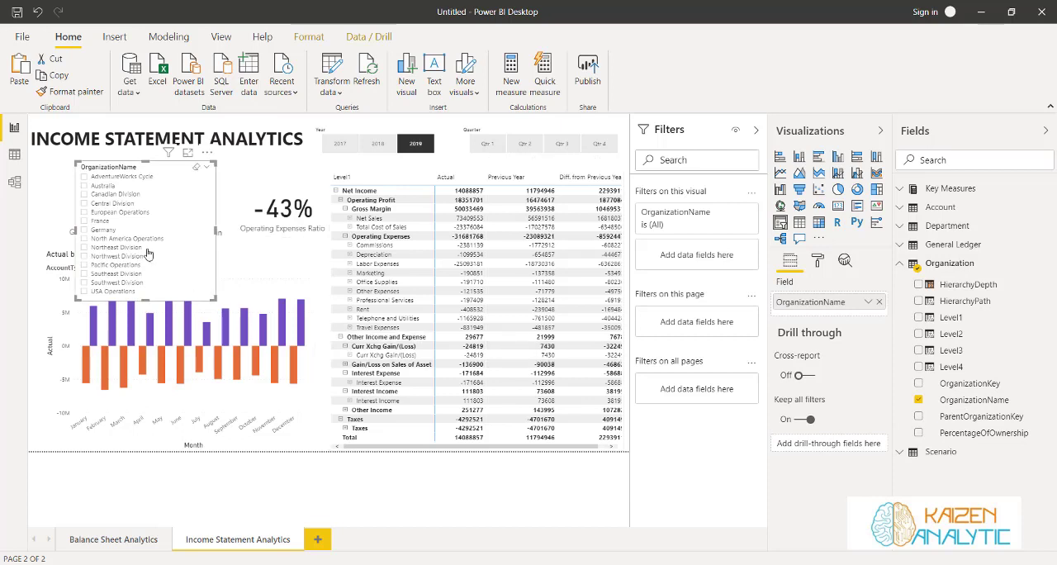
{"action": "left_click", "coordinate": [207, 169]}
{"action": "left_click", "coordinate": [225, 192]}
Shrink the OrganizationName slicer to a single row, fit it beneath the page title at about the title's width, and collapse the Filters pane
{"action": "left_click_drag", "start_coordinate": [216, 299], "coordinate": [256, 186]}
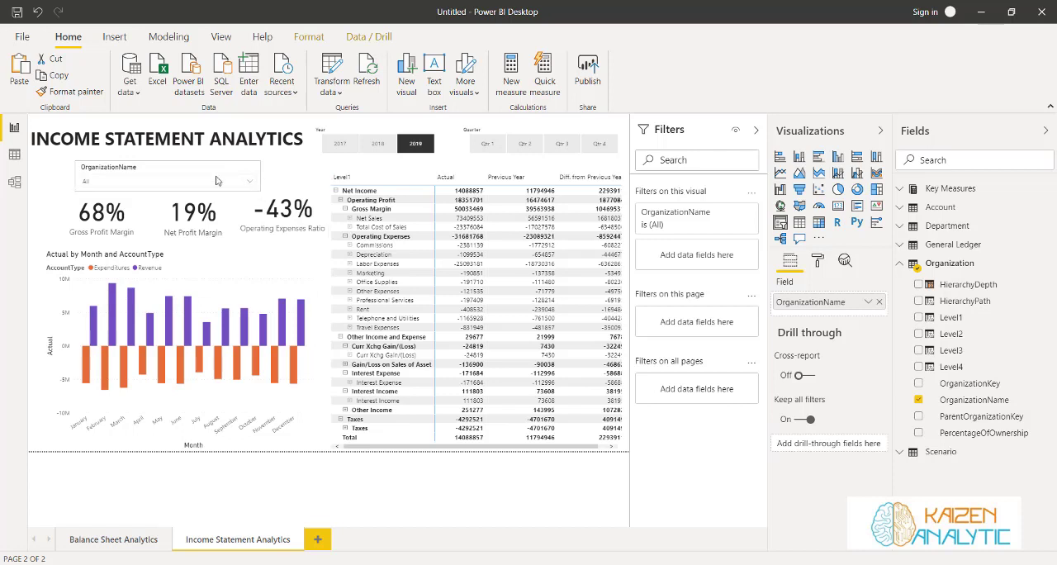
{"action": "left_click_drag", "start_coordinate": [184, 169], "coordinate": [159, 160]}
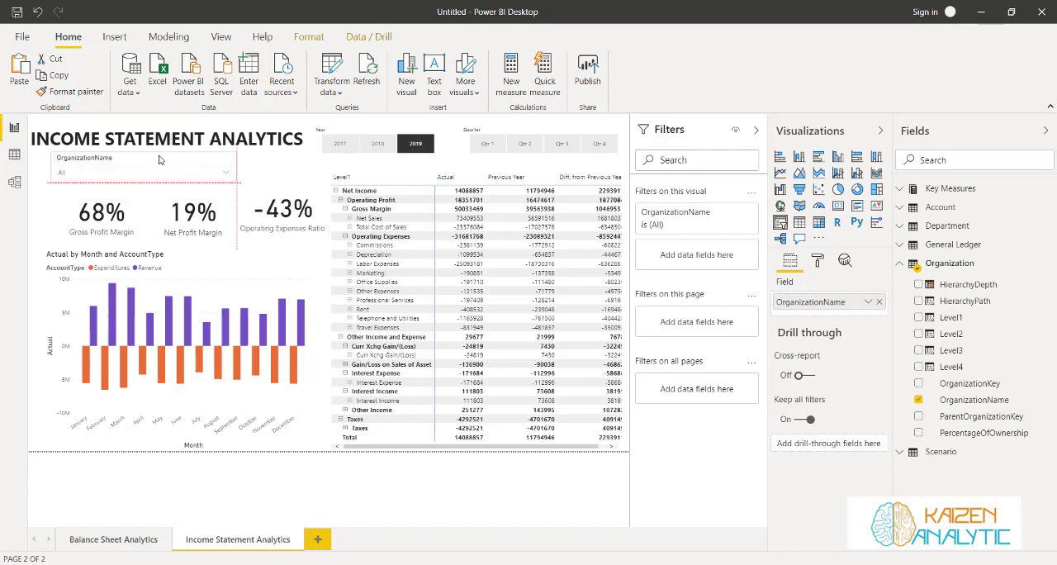
{"action": "left_click_drag", "start_coordinate": [278, 171], "coordinate": [309, 173]}
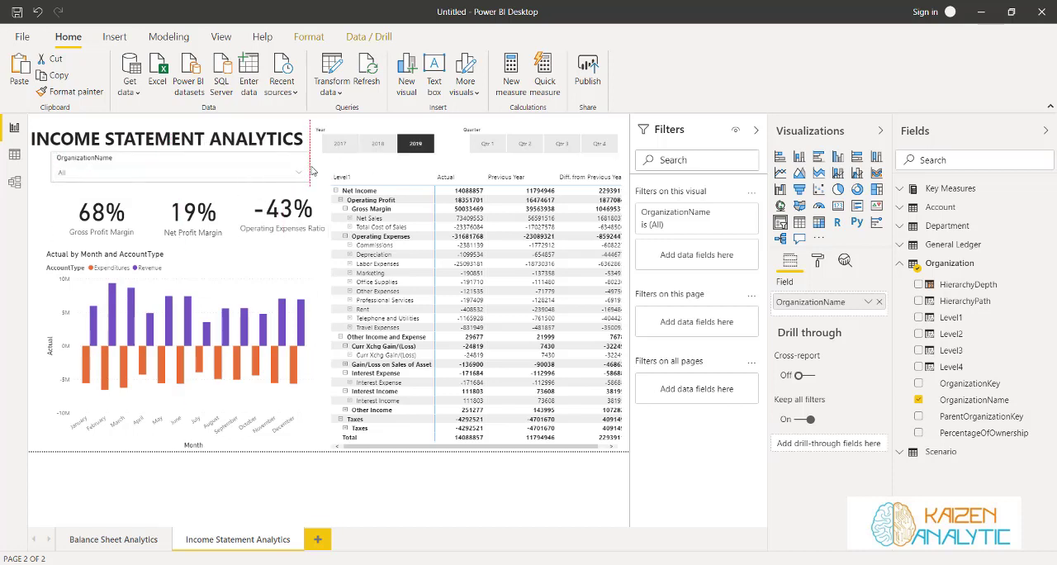
{"action": "left_click", "coordinate": [347, 167]}
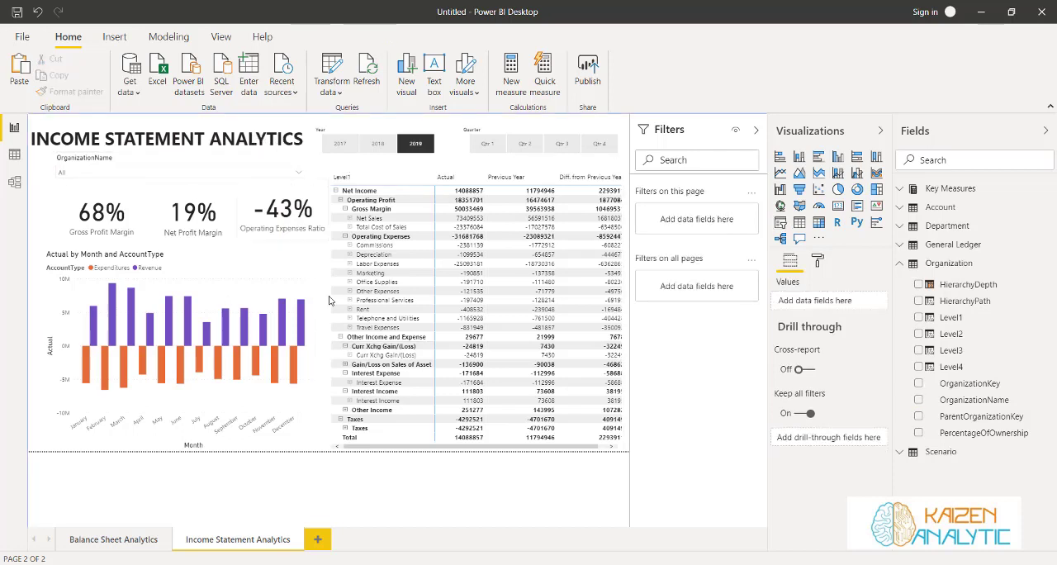
{"action": "left_click", "coordinate": [753, 136]}
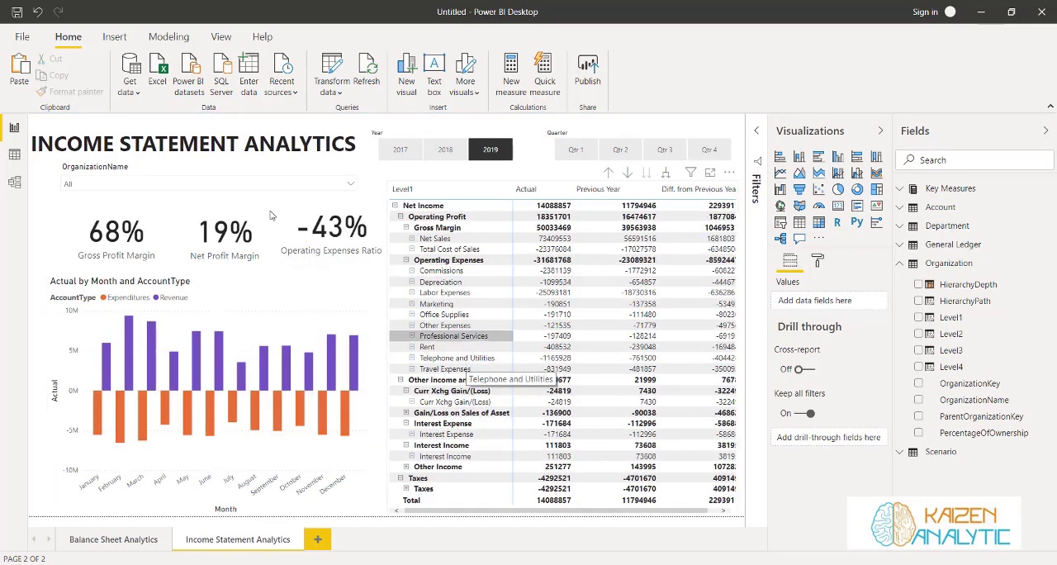
Filter the page by AdventureWorks Cycle and switch the OrganizationName selection to Australia
{"action": "left_click", "coordinate": [352, 185]}
{"action": "left_click", "coordinate": [73, 198]}
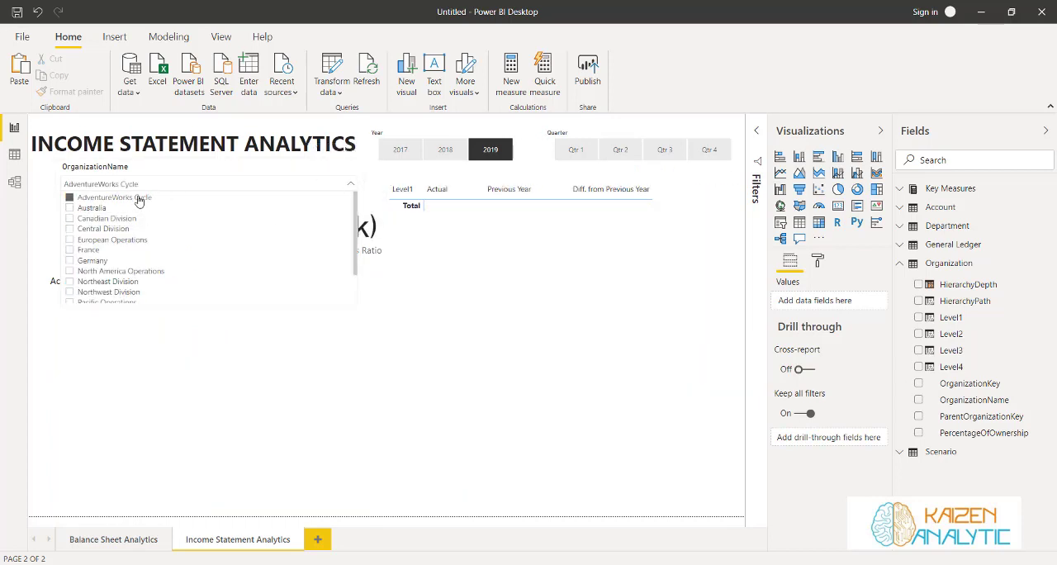
{"action": "left_click", "coordinate": [70, 209]}
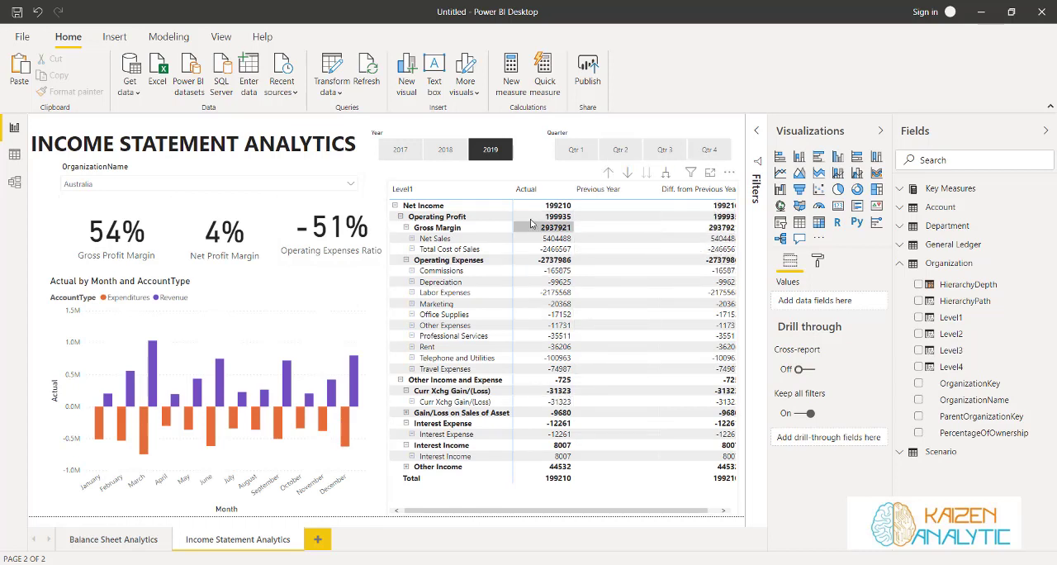
Check Australia's figures for 2018 and return the Year slicer to 2019
{"action": "left_click", "coordinate": [505, 153]}
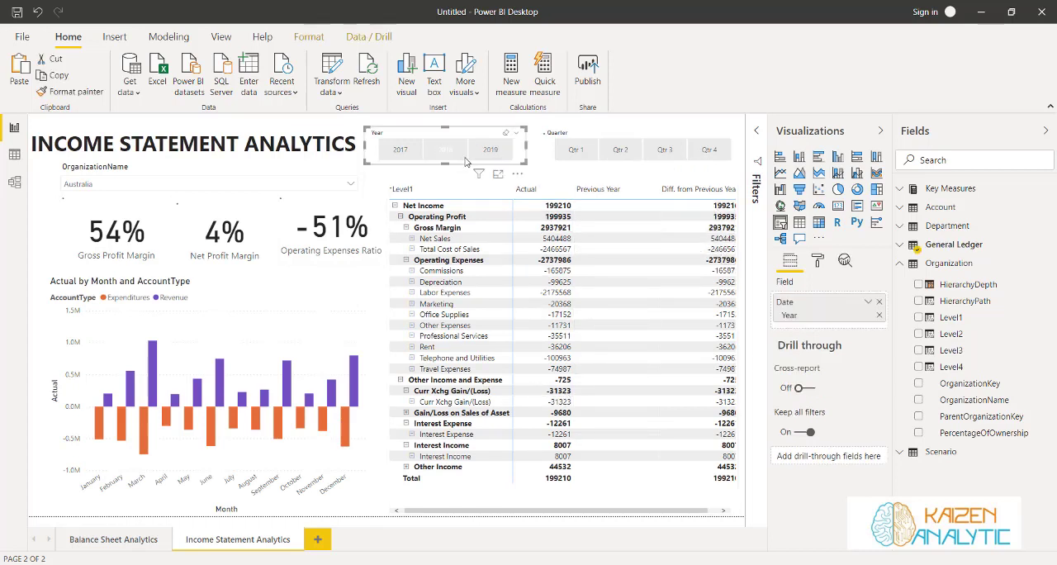
{"action": "left_click", "coordinate": [450, 152]}
{"action": "left_click", "coordinate": [442, 154]}
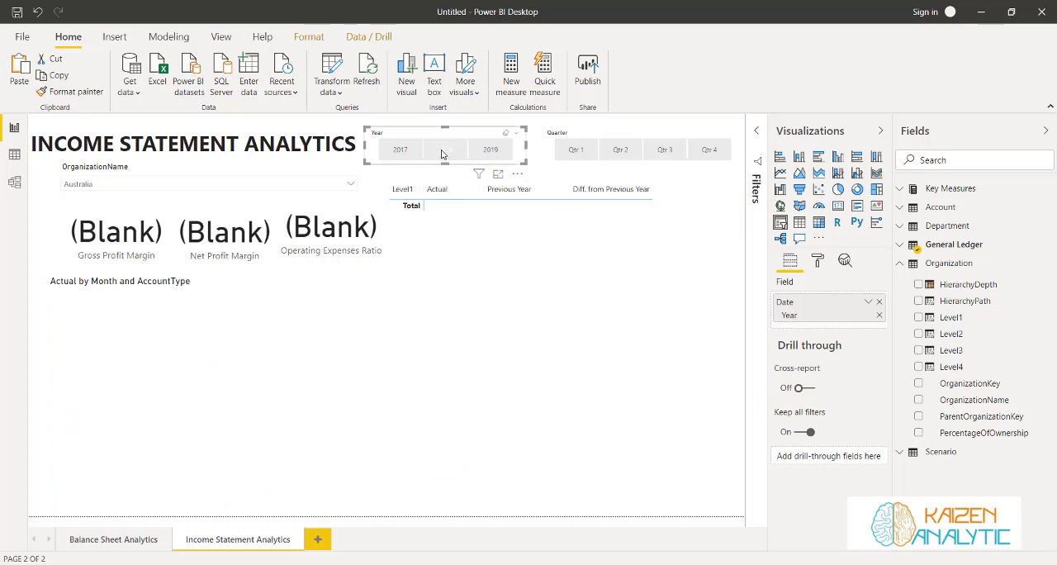
{"action": "left_click", "coordinate": [493, 152]}
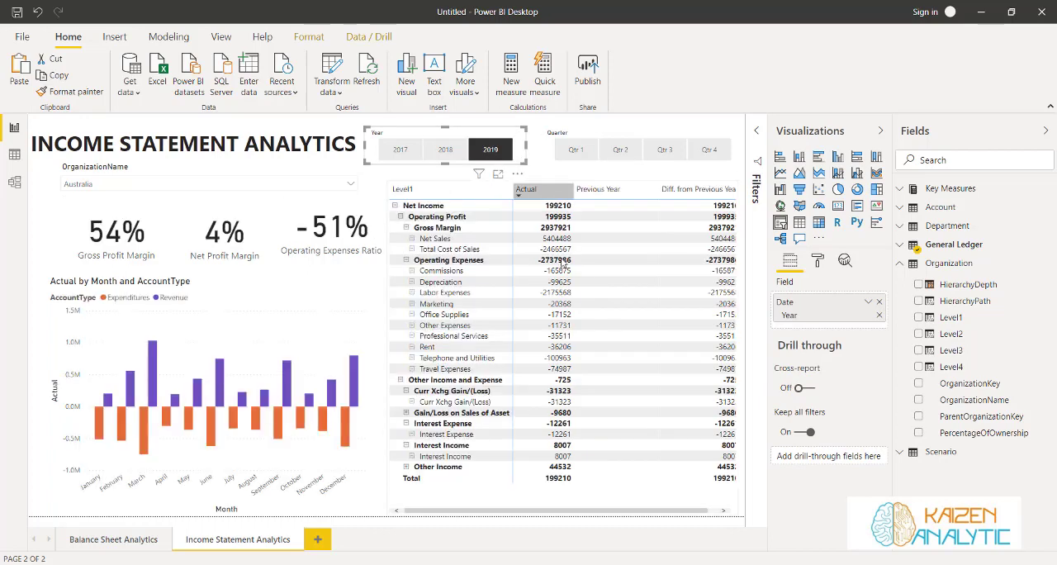
Review Australia's 2019 figures for Qtr 1 through Qtr 4, return to Qtr 1, and clear the 2019 selection
{"action": "left_click", "coordinate": [575, 149]}
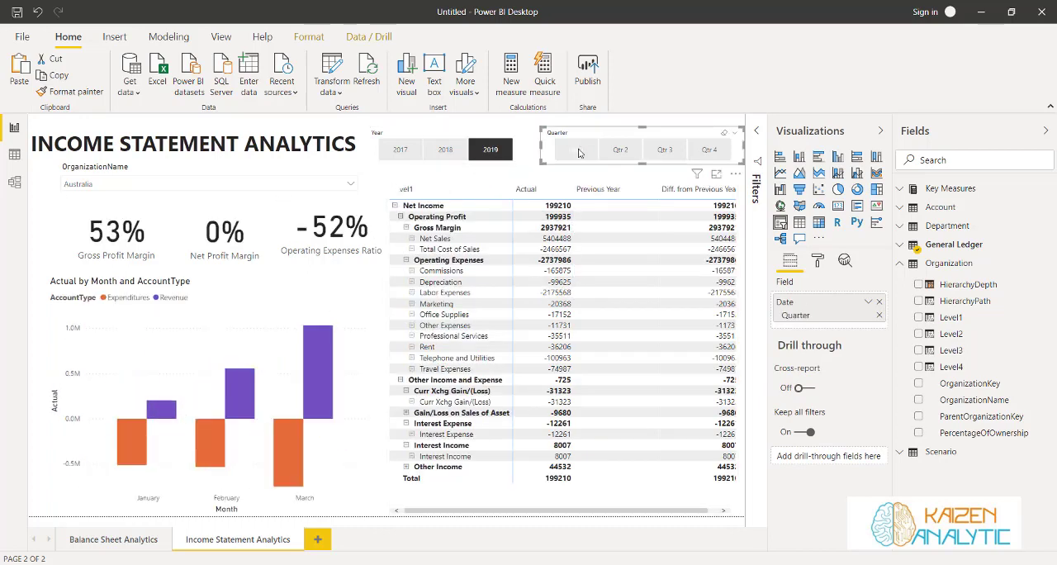
{"action": "left_click", "coordinate": [618, 155]}
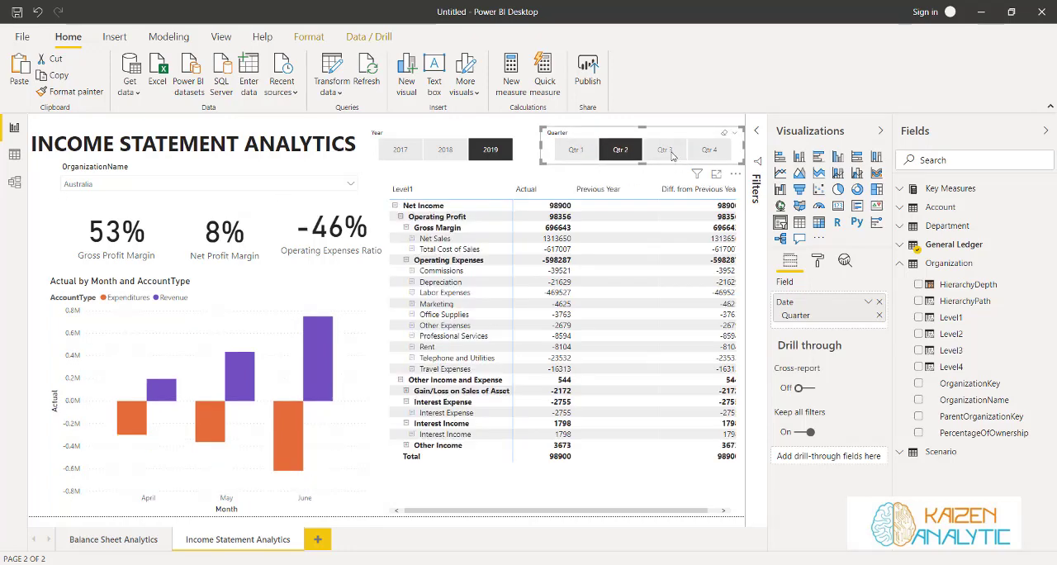
{"action": "left_click", "coordinate": [673, 155]}
{"action": "left_click", "coordinate": [712, 153]}
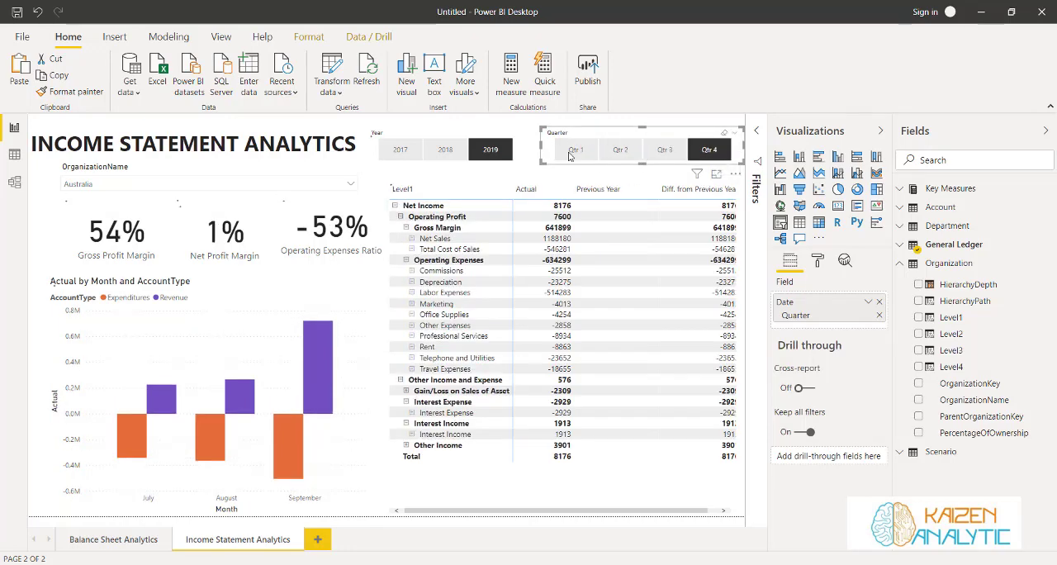
{"action": "left_click", "coordinate": [569, 155]}
{"action": "left_click", "coordinate": [497, 153]}
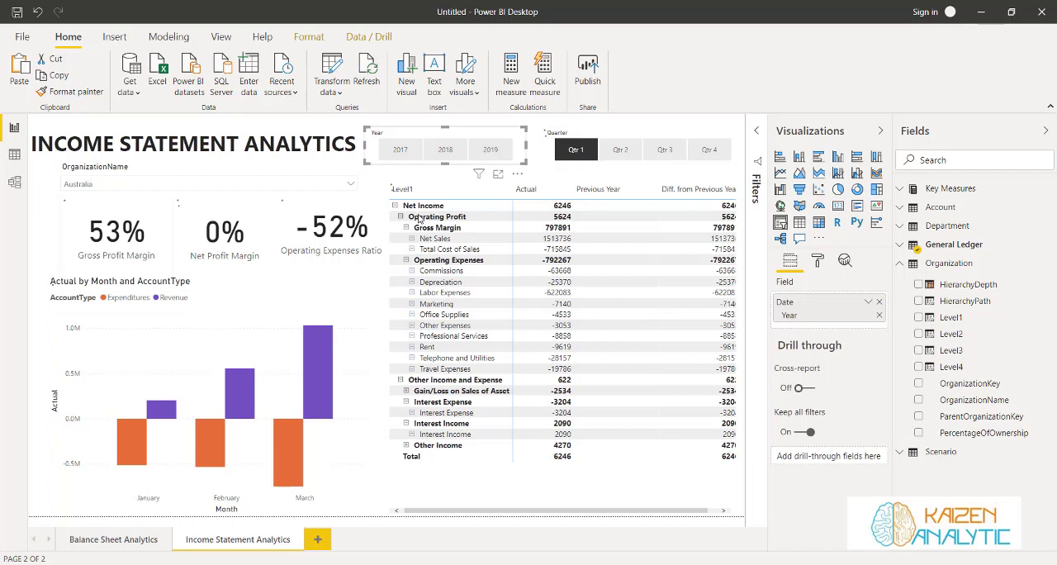
Change the OrganizationName slicer selection to Germany and collapse its dropdown list
{"action": "left_click", "coordinate": [352, 185]}
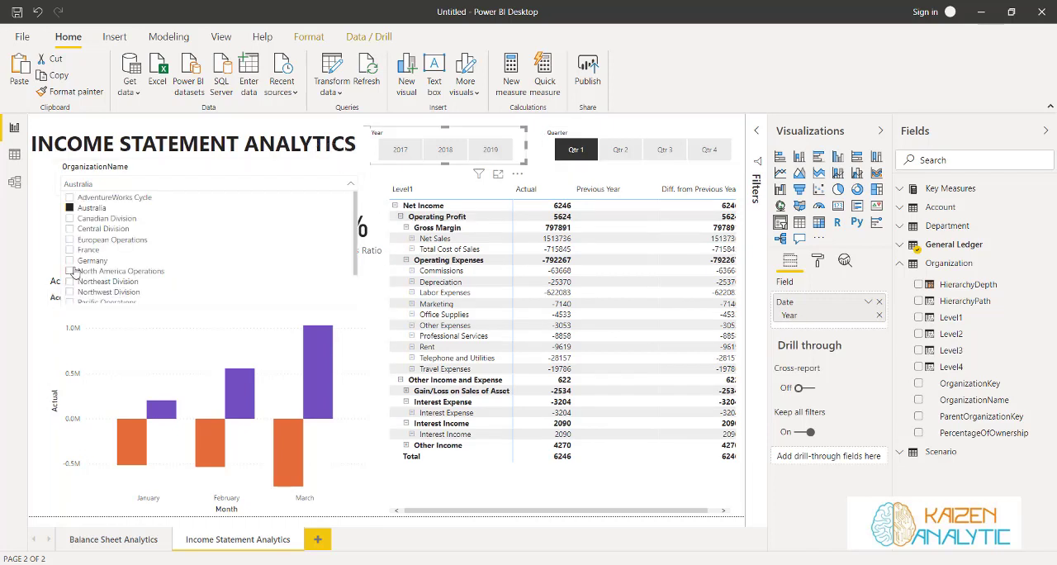
{"action": "left_click", "coordinate": [71, 260]}
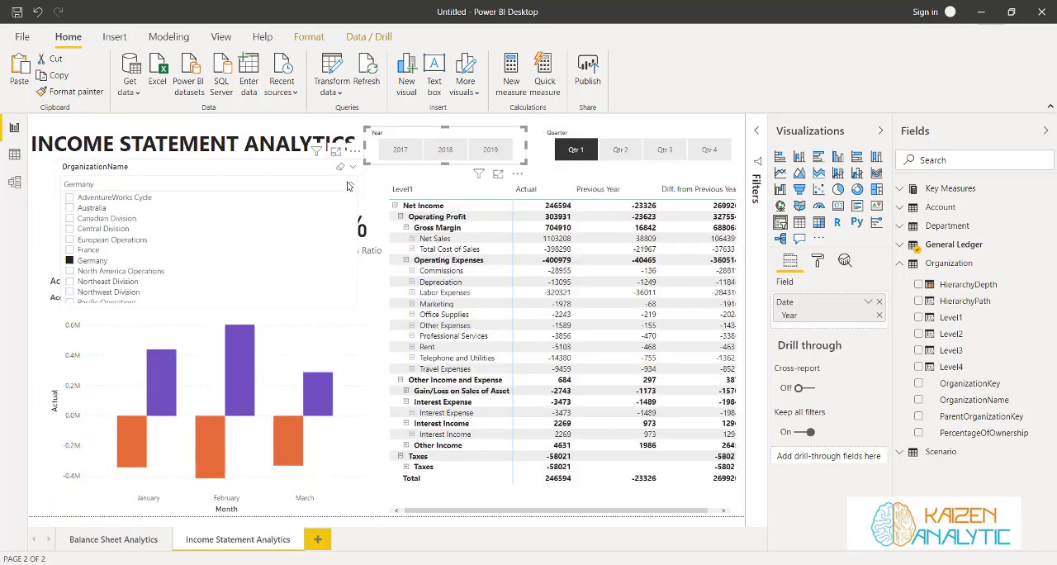
{"action": "left_click", "coordinate": [348, 187]}
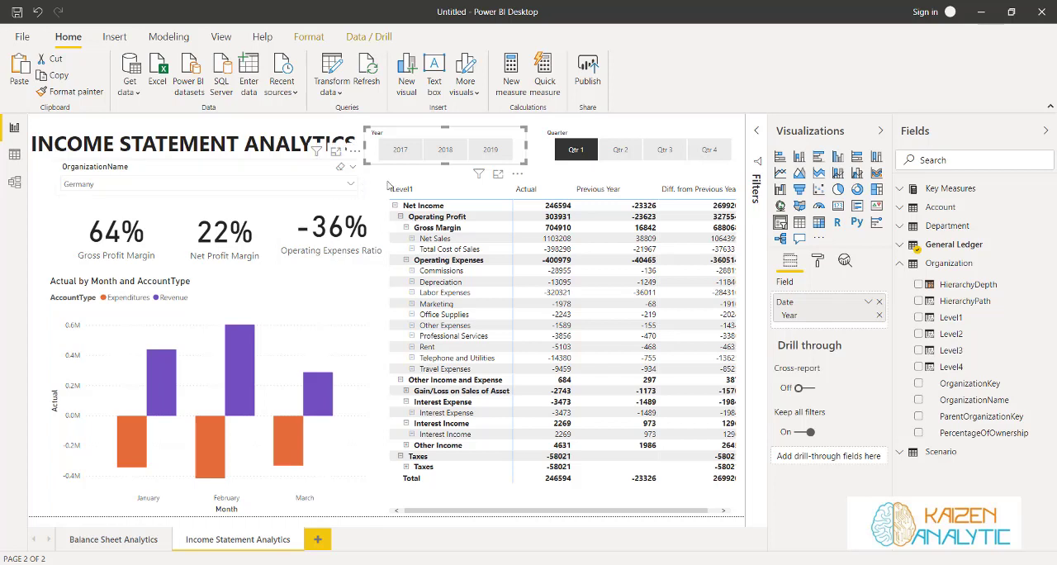
Select 2019 and review Germany's quarterly figures from Qtr 2 through Qtr 3, leaving Qtr 4 selected
{"action": "left_click", "coordinate": [490, 152]}
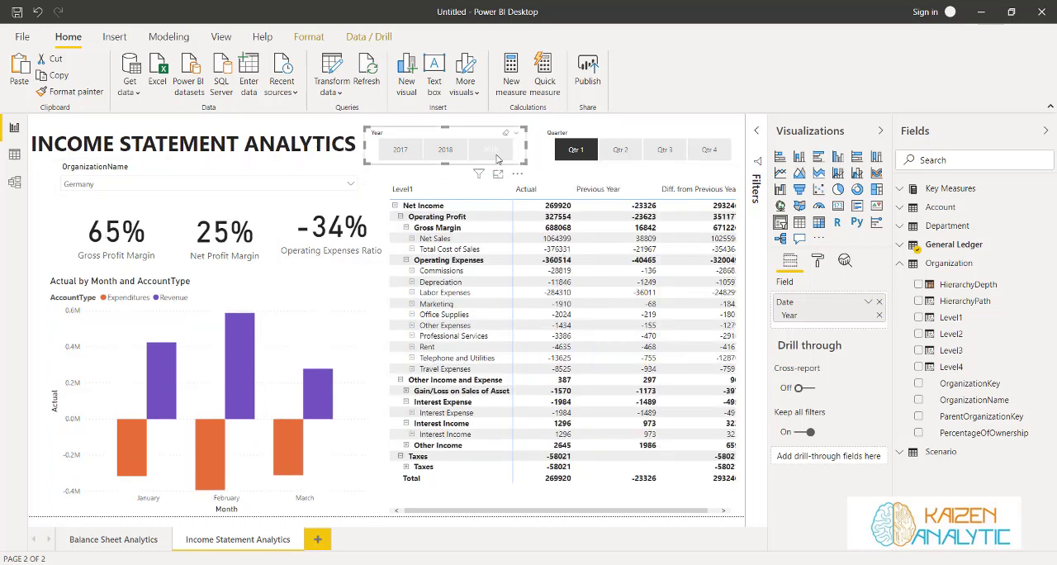
{"action": "left_click", "coordinate": [618, 151]}
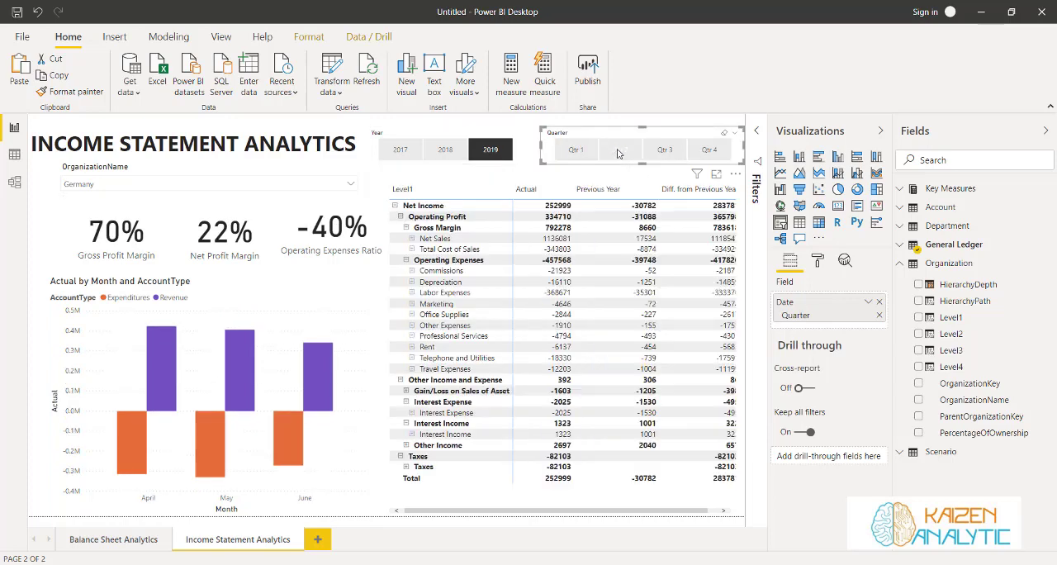
{"action": "left_click", "coordinate": [663, 151]}
{"action": "left_click", "coordinate": [708, 151]}
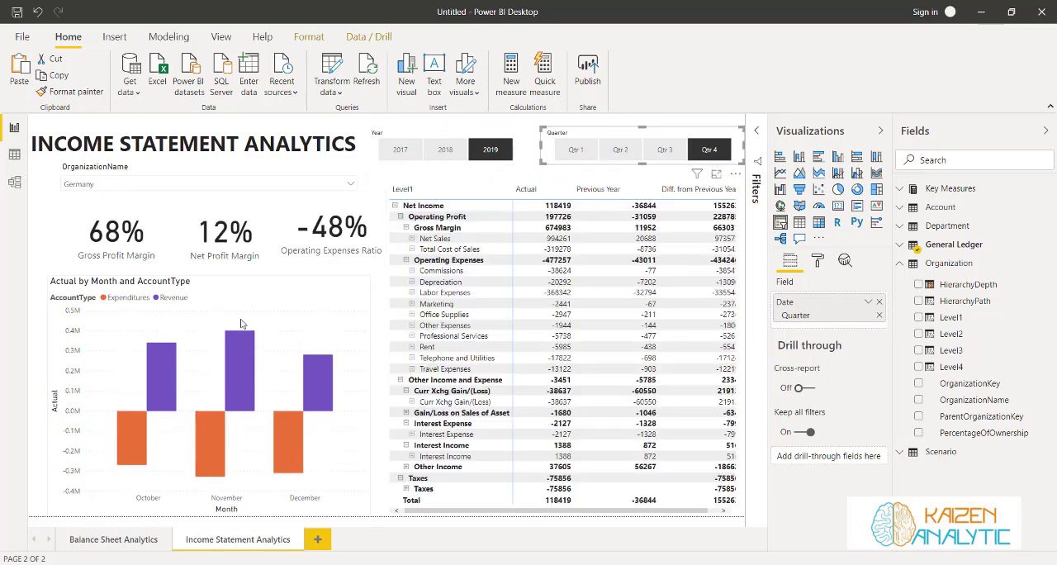
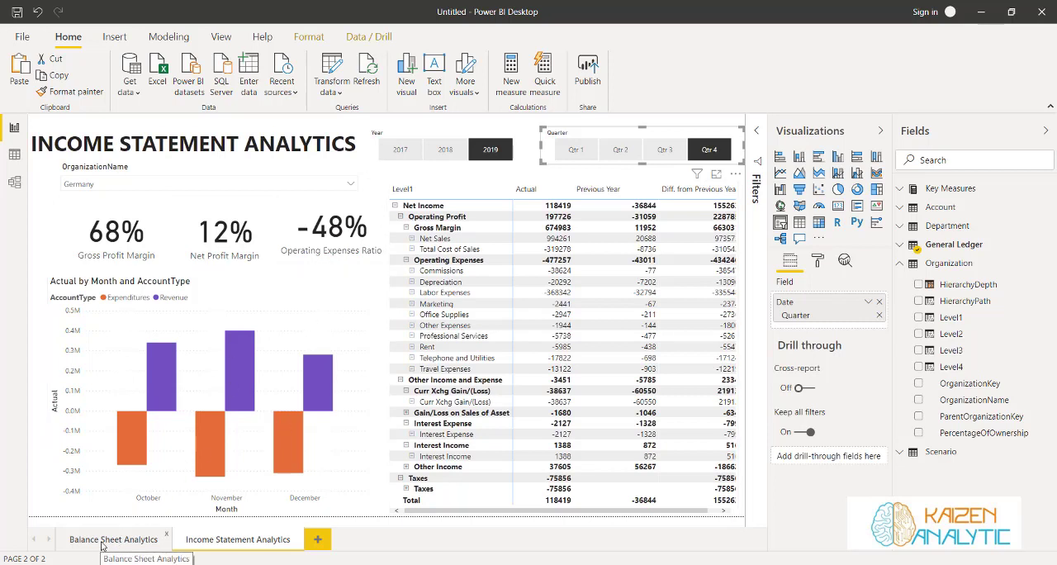
Delete the Date and Actual table from the Balance Sheet Analytics page
{"action": "left_click", "coordinate": [103, 541]}
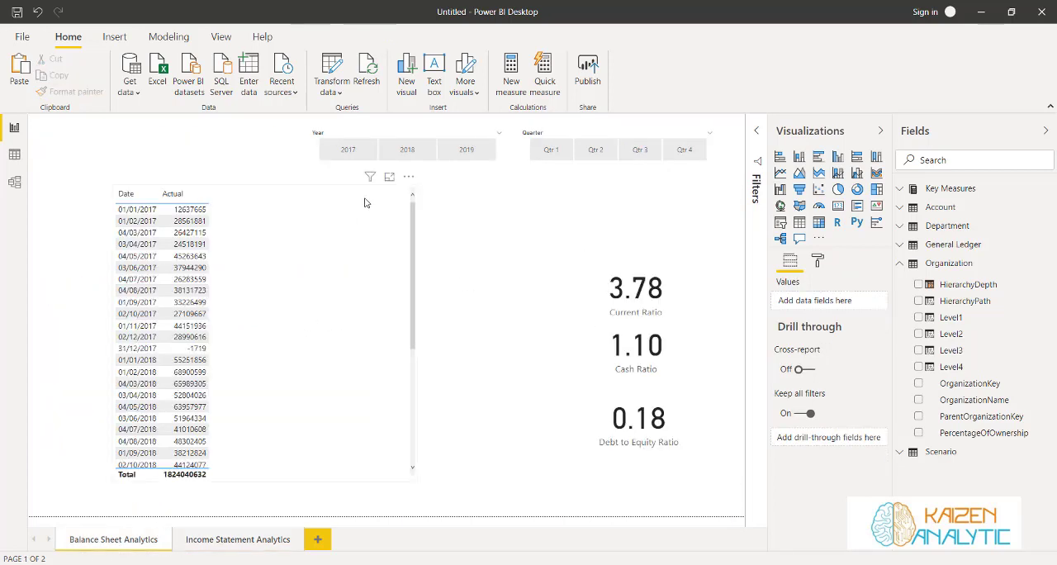
{"action": "left_click", "coordinate": [366, 202]}
{"action": "key", "text": "Delete"}
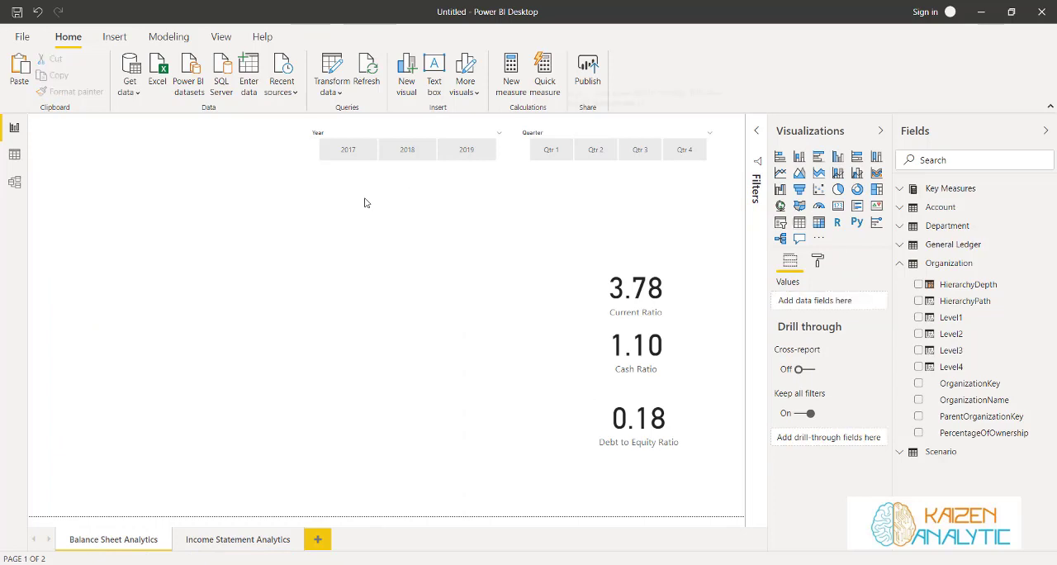
Move the Quarter and Year slicers on the balance sheet page toward the right edge and narrow the Year slicer
{"action": "left_click_drag", "start_coordinate": [569, 138], "coordinate": [594, 137]}
{"action": "left_click_drag", "start_coordinate": [471, 135], "coordinate": [479, 135]}
{"action": "left_click_drag", "start_coordinate": [325, 144], "coordinate": [369, 145]}
Arrange the Current Ratio, Cash Ratio and Debt to Equity Ratio cards in one row at the page's upper left
{"action": "left_click_drag", "start_coordinate": [620, 264], "coordinate": [82, 183]}
{"action": "left_click_drag", "start_coordinate": [641, 324], "coordinate": [219, 191]}
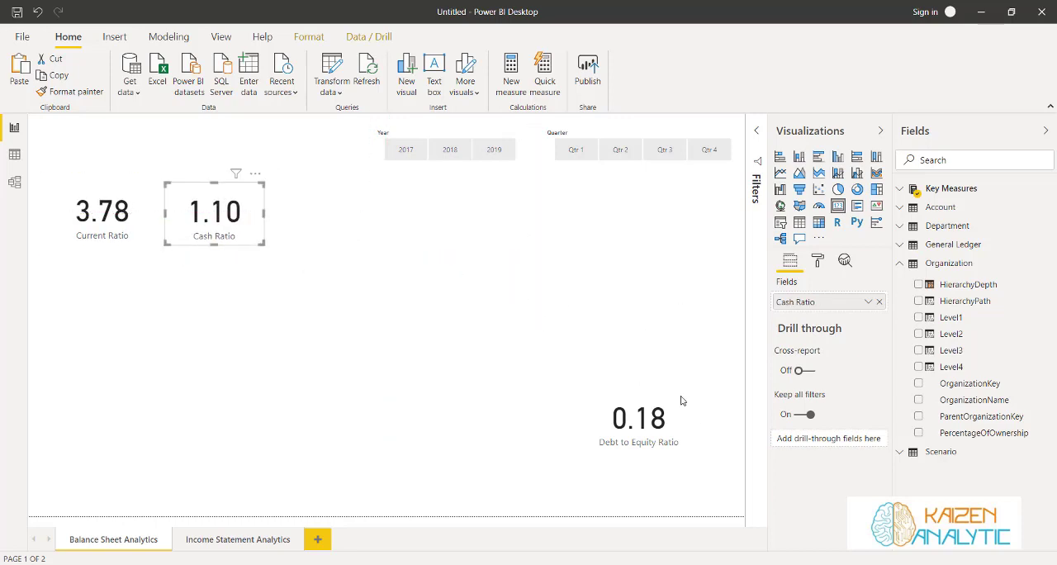
{"action": "left_click_drag", "start_coordinate": [647, 404], "coordinate": [214, 189]}
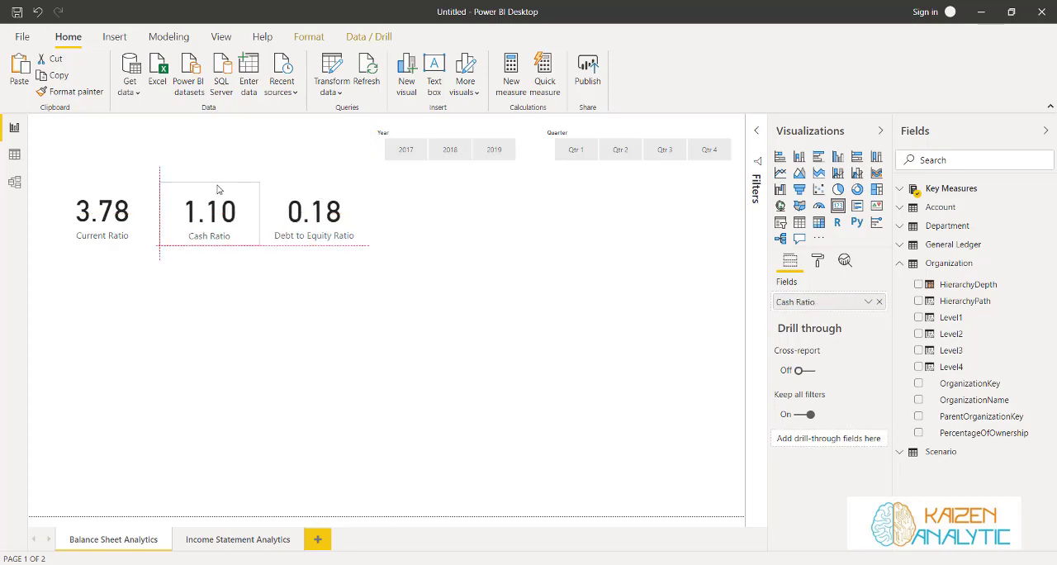
{"action": "left_click", "coordinate": [418, 377]}
Copy the OrganizationName slicer from Income Statement Analytics to Balance Sheet Analytics and keep both copies in sync
{"action": "left_click", "coordinate": [250, 546]}
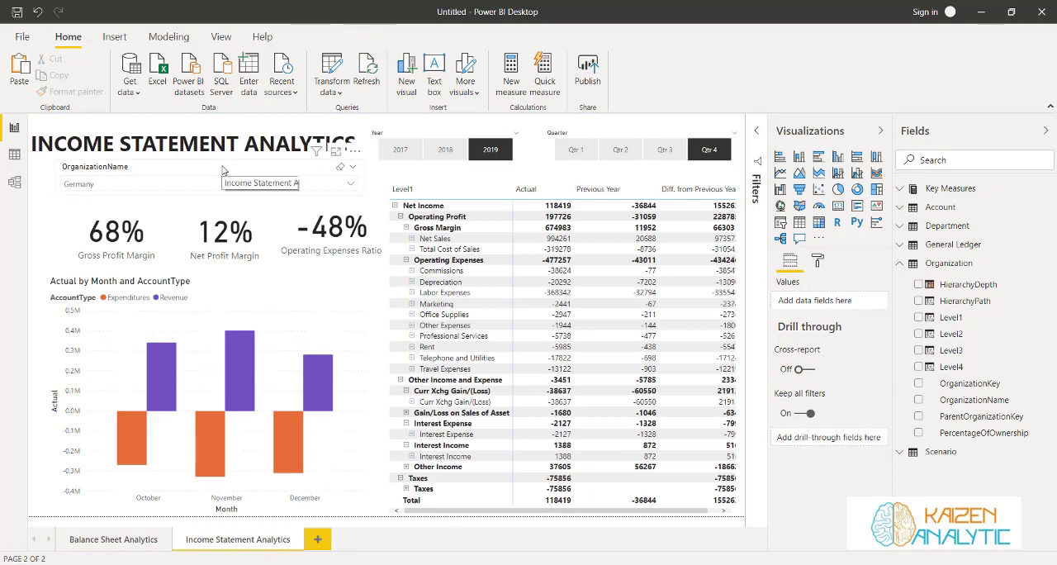
{"action": "left_click", "coordinate": [221, 170]}
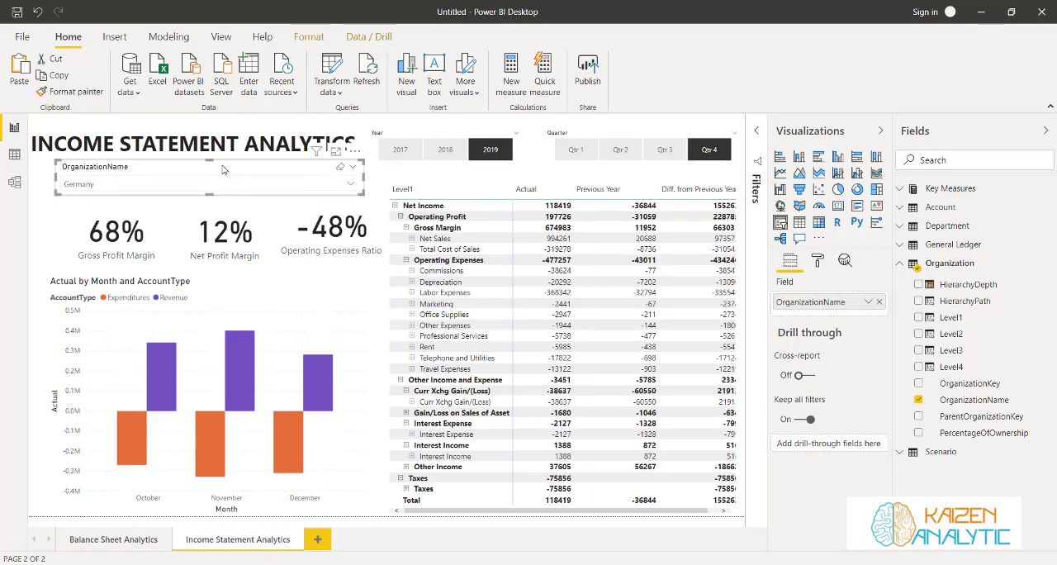
{"action": "left_click", "coordinate": [132, 539]}
{"action": "key", "text": "ctrl+v"}
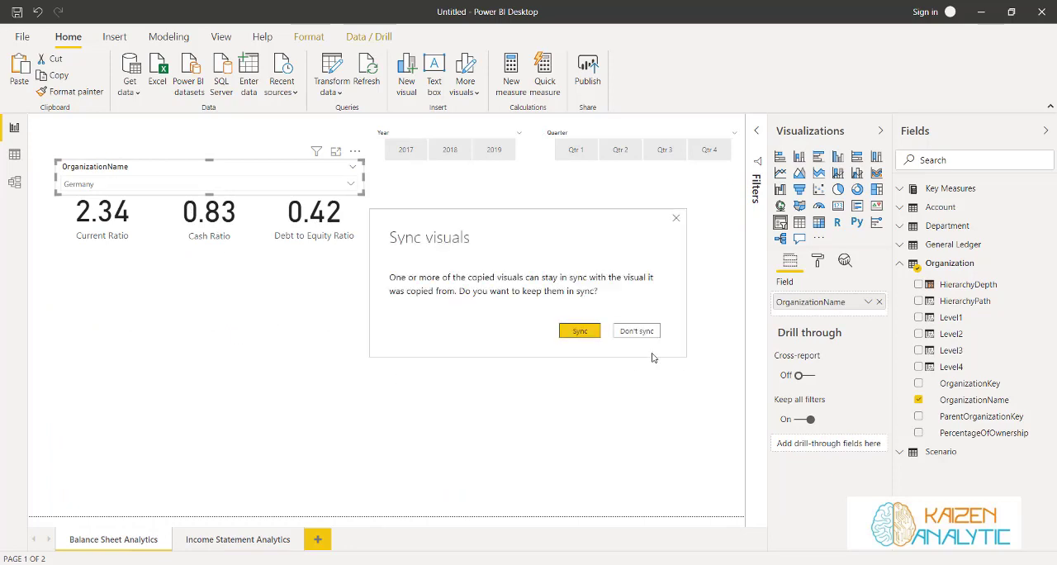
{"action": "left_click", "coordinate": [569, 331]}
{"action": "left_click", "coordinate": [363, 359]}
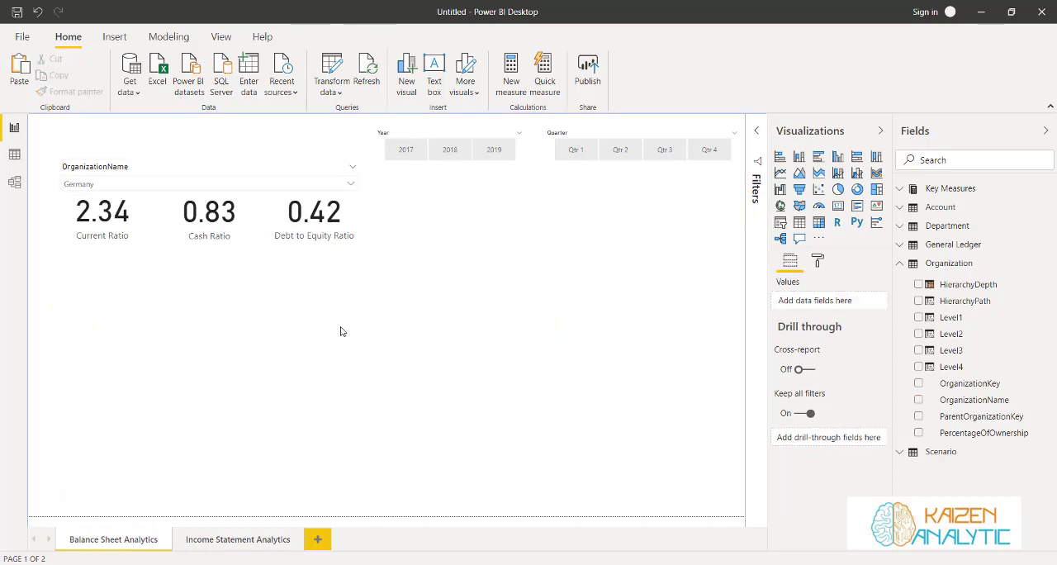
Copy the INCOME STATEMENT ANALYTICS title text box to the Balance Sheet Analytics page
{"action": "left_click", "coordinate": [262, 540]}
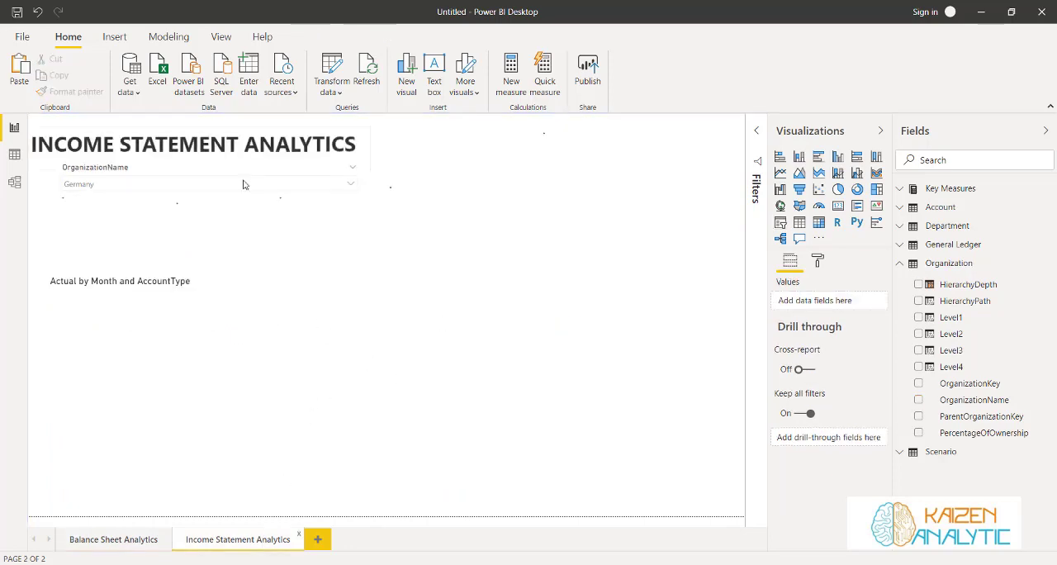
{"action": "left_click", "coordinate": [366, 133]}
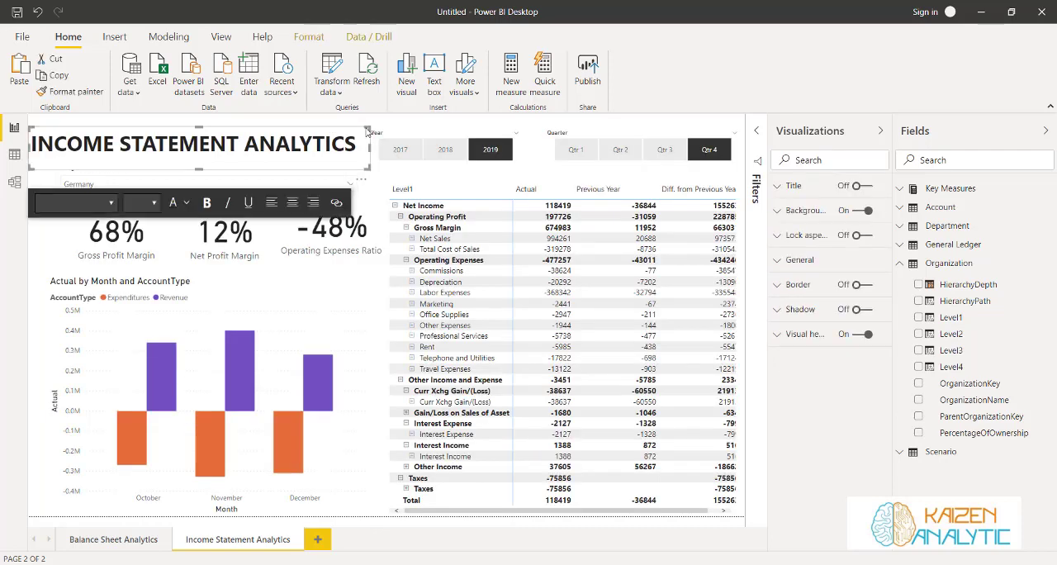
{"action": "left_click", "coordinate": [142, 538]}
{"action": "key", "text": "ctrl+v"}
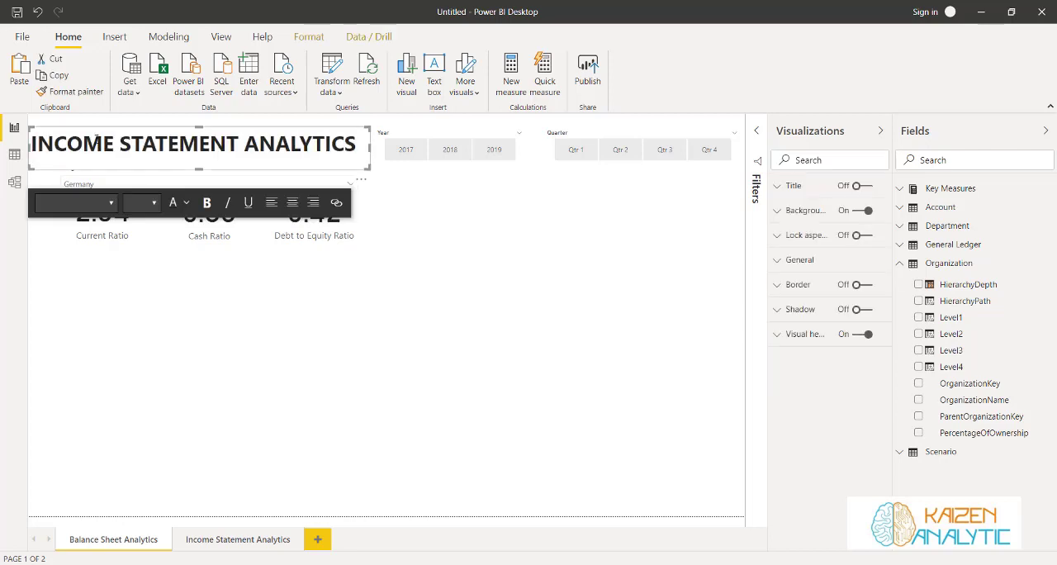
Change the copied title's text to BALANCE SHEET ANALYTICS
{"action": "left_click_drag", "start_coordinate": [117, 142], "coordinate": [32, 154]}
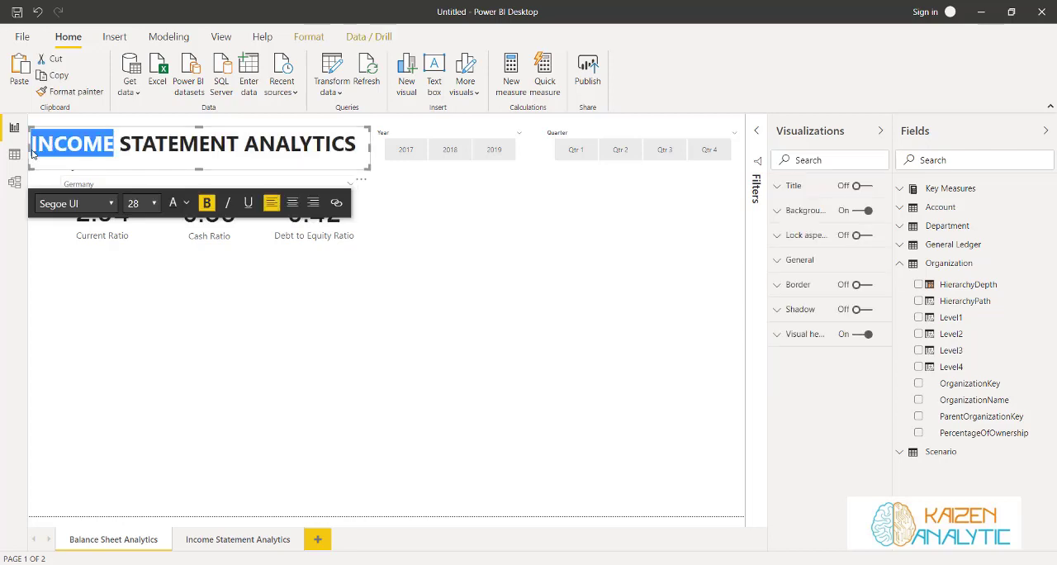
{"action": "type", "text": "Balance S"}
{"action": "key", "text": "BackSpace"}
{"action": "key", "text": "BackSpace"}
{"action": "key", "text": "BackSpace"}
{"action": "key", "text": "BackSpace"}
{"action": "key", "text": "BackSpace"}
{"action": "key", "text": "BackSpace"}
{"action": "key", "text": "BackSpace"}
{"action": "key", "text": "BackSpace"}
{"action": "type", "text": "A;"}
{"action": "key", "text": "BackSpace"}
{"action": "type", "text": "LANCE"}
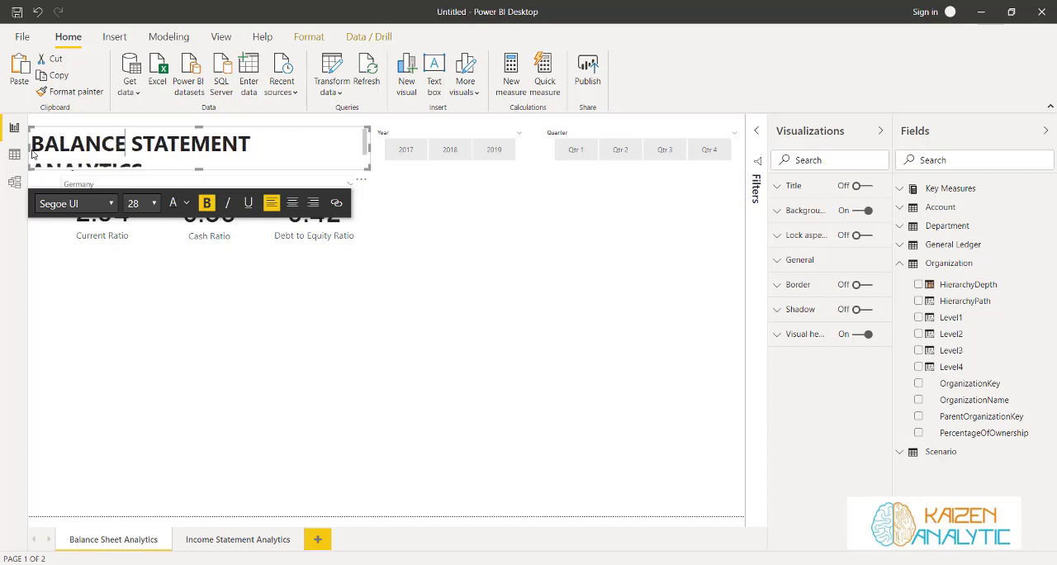
{"action": "type", "text": " SHEET"}
{"action": "key", "text": "BackSpace"}
{"action": "key", "text": "Delete"}
{"action": "key", "text": "Delete"}
{"action": "key", "text": "Delete"}
{"action": "key", "text": "Delete"}
{"action": "key", "text": "Delete"}
{"action": "key", "text": "Delete"}
{"action": "key", "text": "Delete"}
{"action": "key", "text": "Delete"}
{"action": "key", "text": "Delete"}
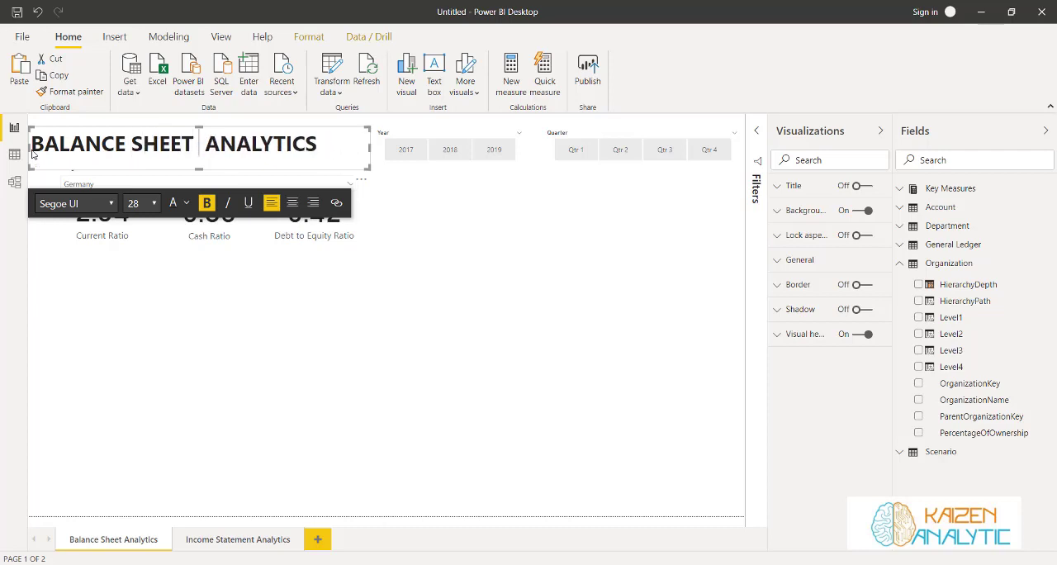
{"action": "key", "text": "Delete"}
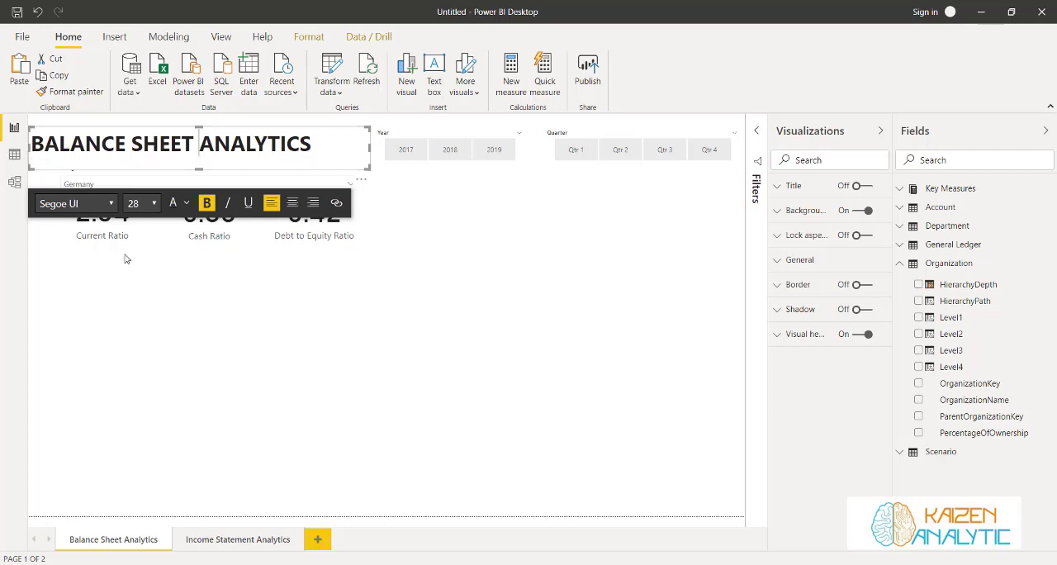
{"action": "left_click", "coordinate": [137, 282]}
Copy the hierarchical matrix from the Income Statement Analytics page to the Balance Sheet Analytics page
{"action": "left_click", "coordinate": [250, 537]}
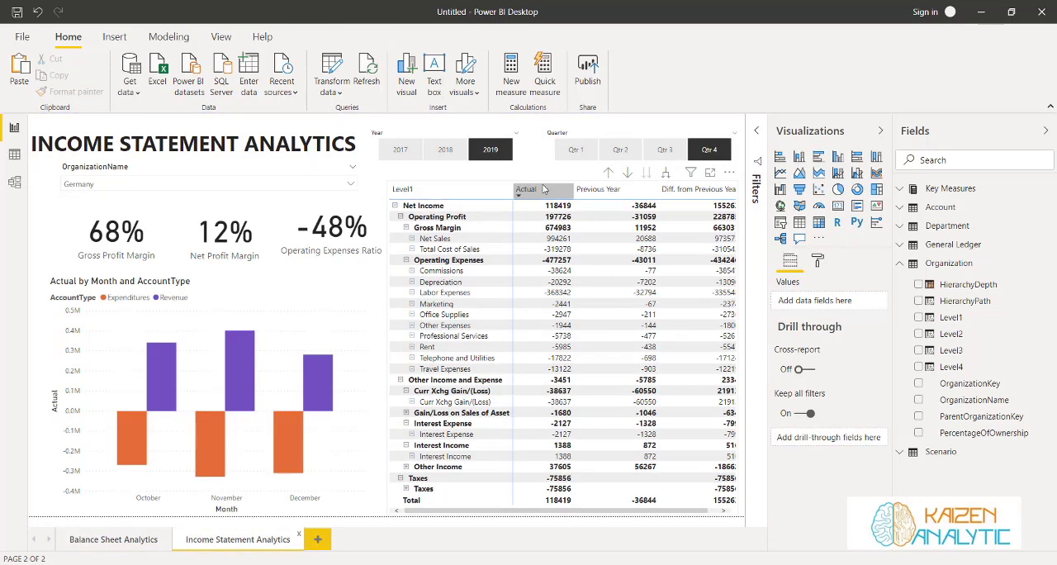
{"action": "left_click", "coordinate": [389, 186]}
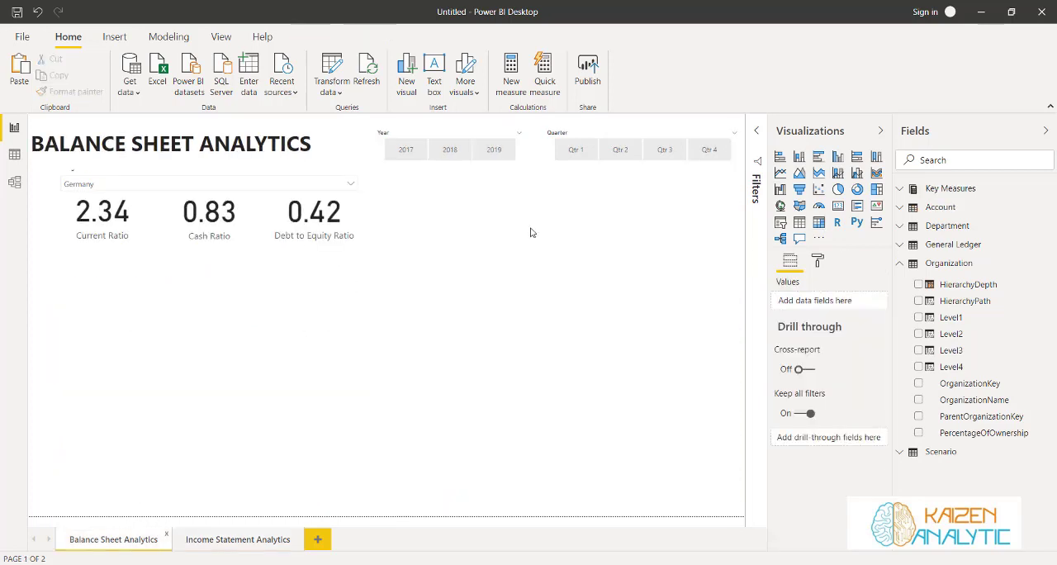
{"action": "left_click", "coordinate": [529, 232]}
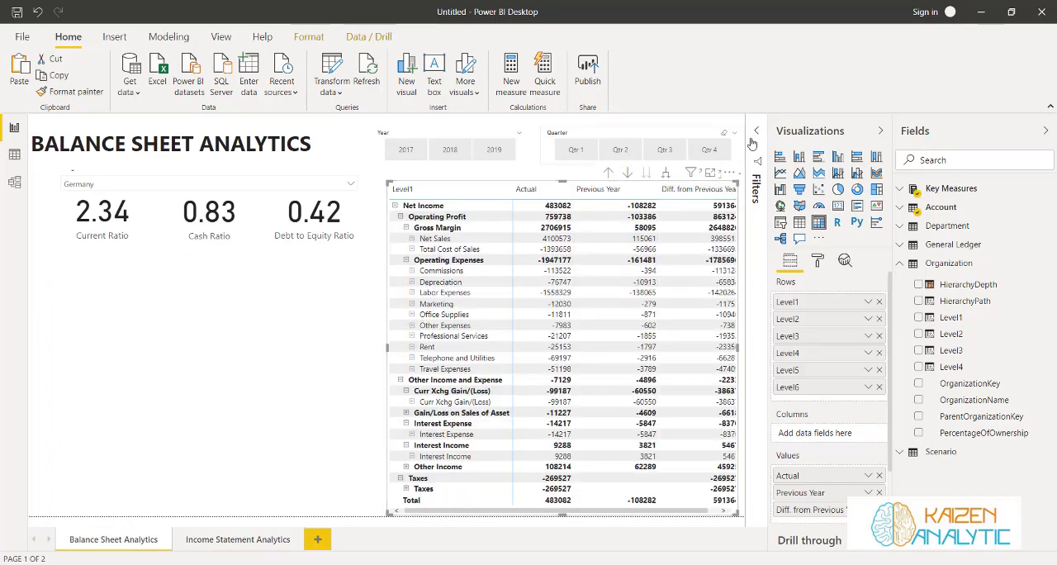
Change the copied matrix's Level1 filter to include Balance Sheet and exclude Net Income
{"action": "left_click", "coordinate": [754, 132]}
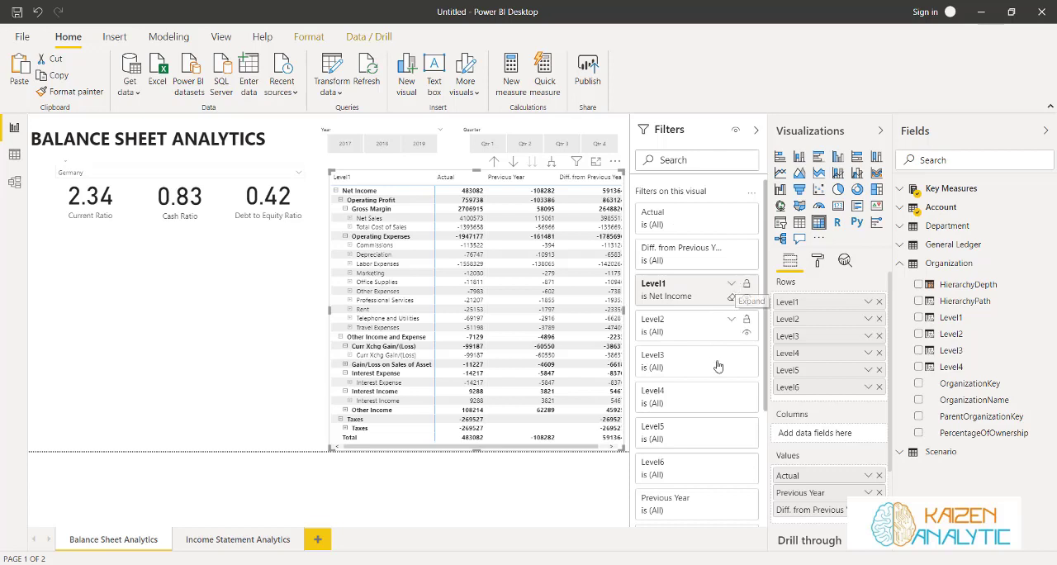
{"action": "left_click", "coordinate": [731, 283]}
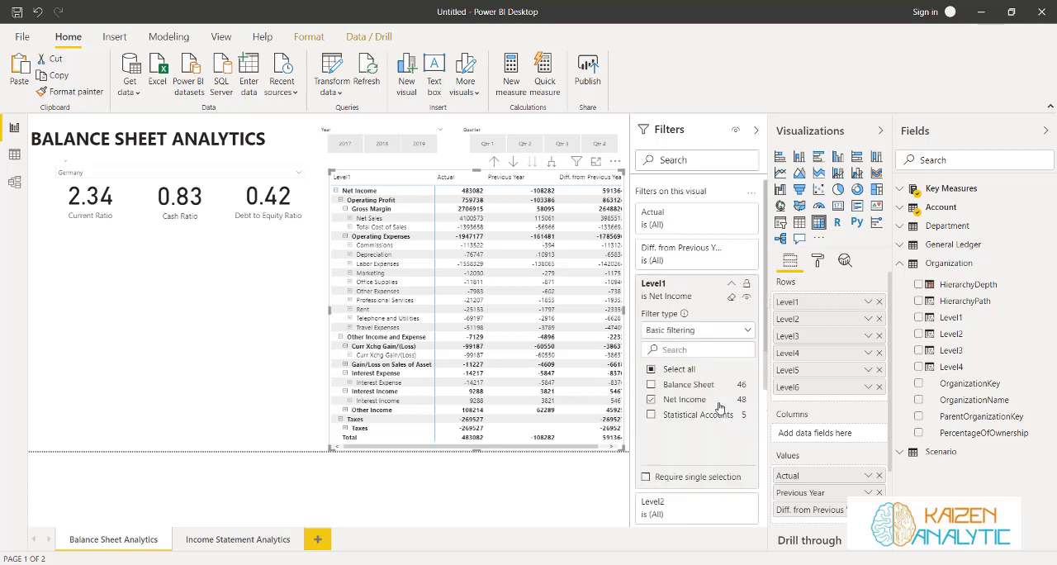
{"action": "left_click", "coordinate": [652, 385]}
{"action": "left_click", "coordinate": [650, 398]}
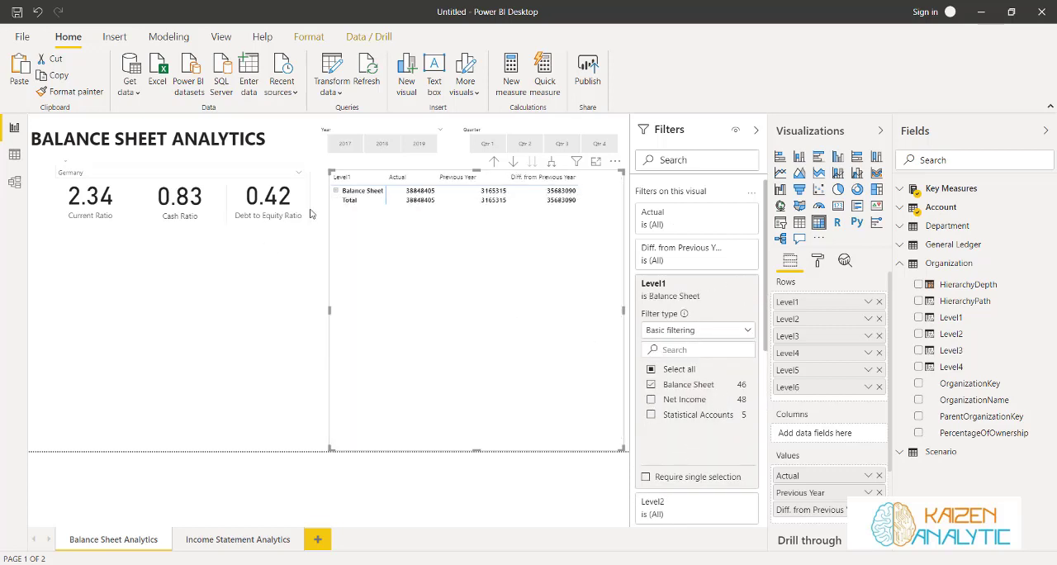
Expand the Balance Sheet, Assets, Liabilities and Owners Equity, and Current Assets rows in the matrix
{"action": "left_click", "coordinate": [336, 191]}
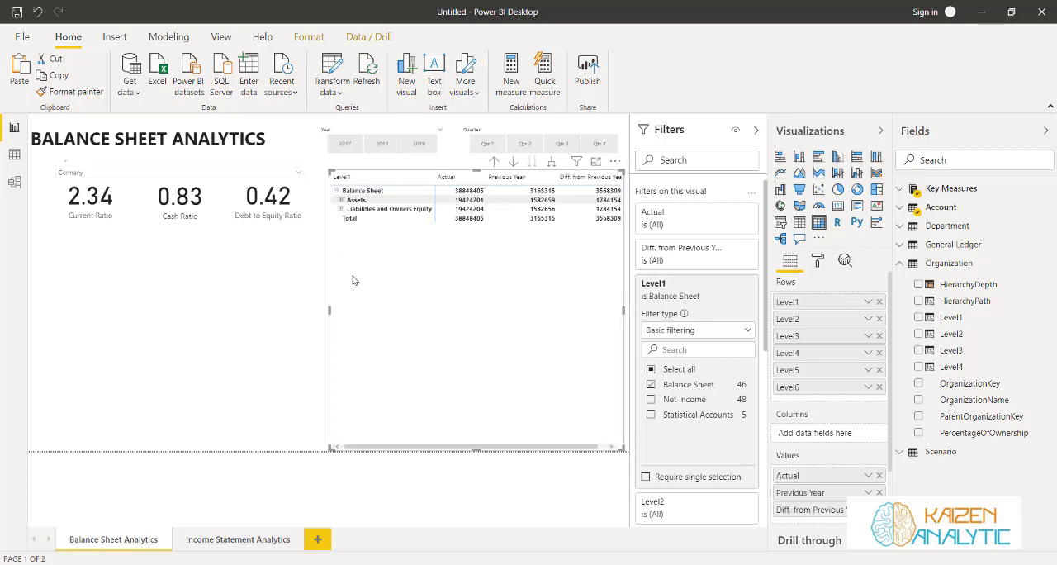
{"action": "left_click", "coordinate": [338, 200]}
{"action": "left_click", "coordinate": [341, 237]}
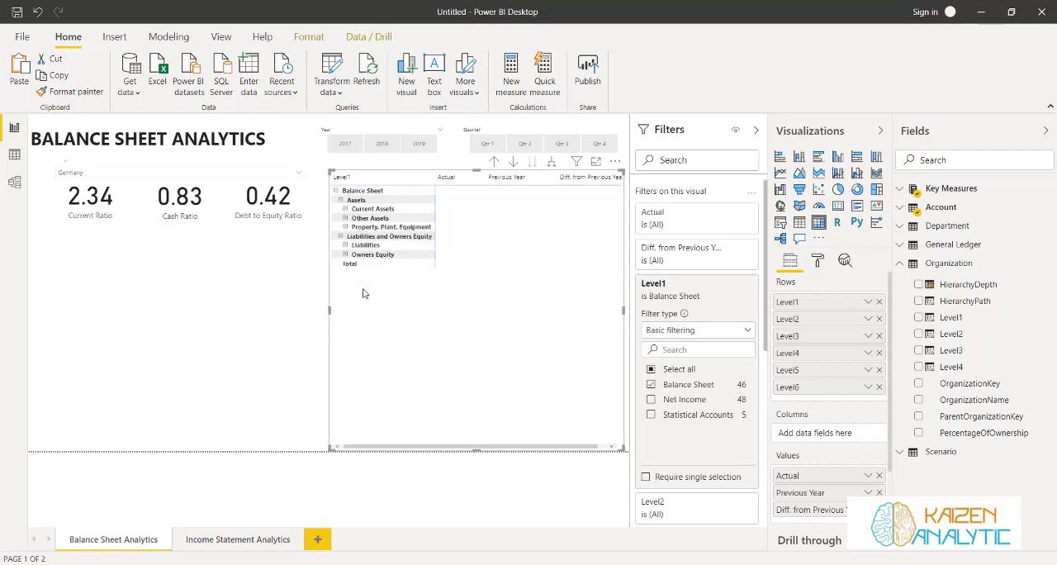
{"action": "left_click", "coordinate": [345, 210]}
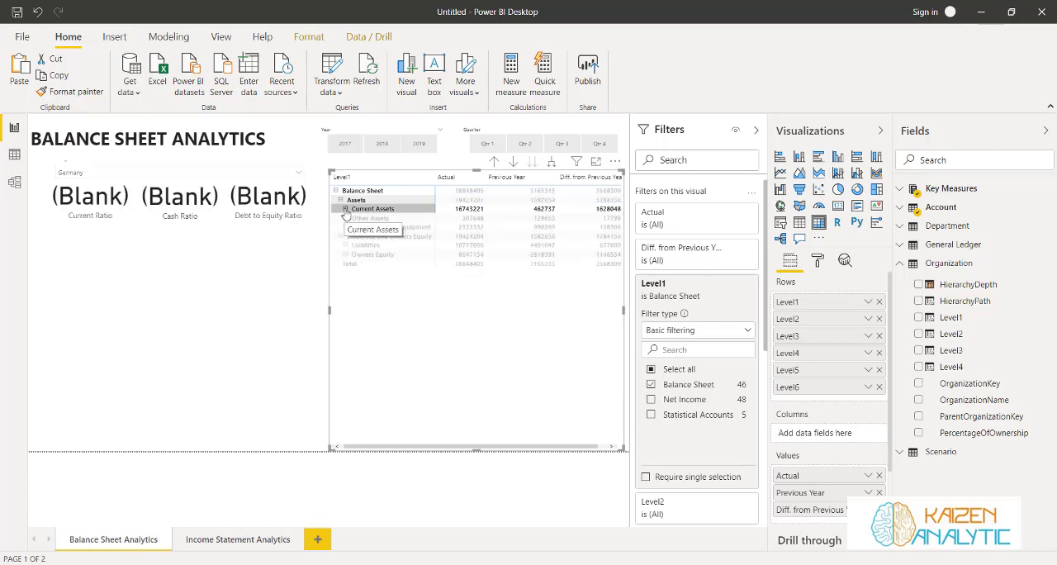
{"action": "left_click", "coordinate": [345, 209]}
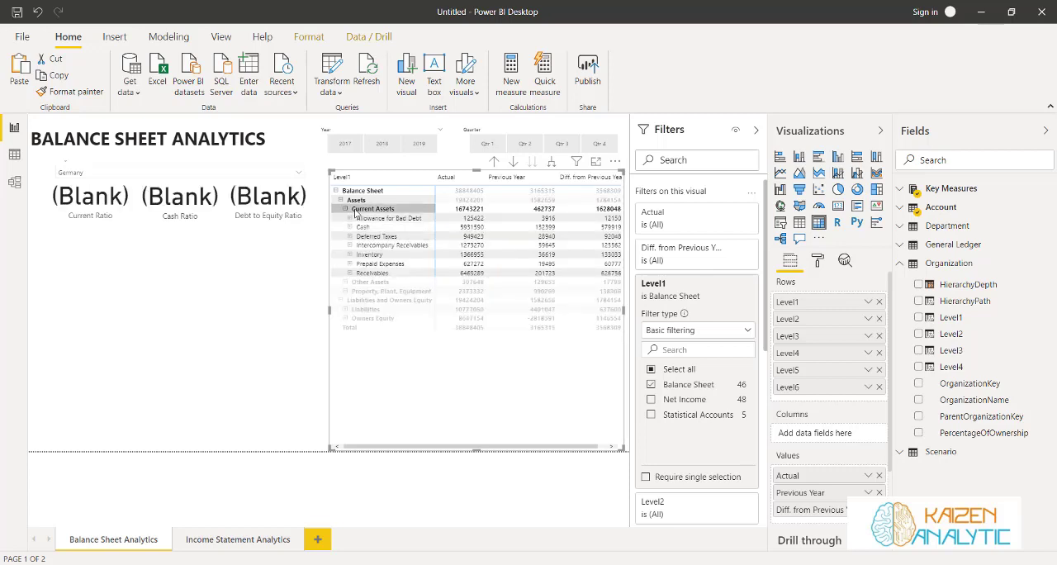
{"action": "left_click", "coordinate": [354, 213]}
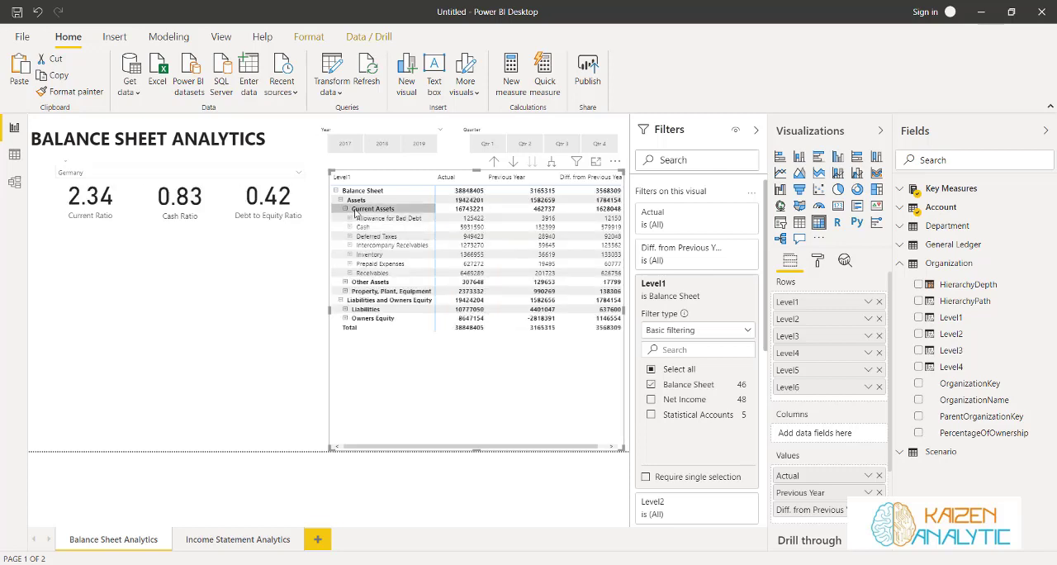
Expand the matrix's Other Assets, Property, Plant, Equipment, Liabilities and Owners Equity rows
{"action": "left_click", "coordinate": [345, 282]}
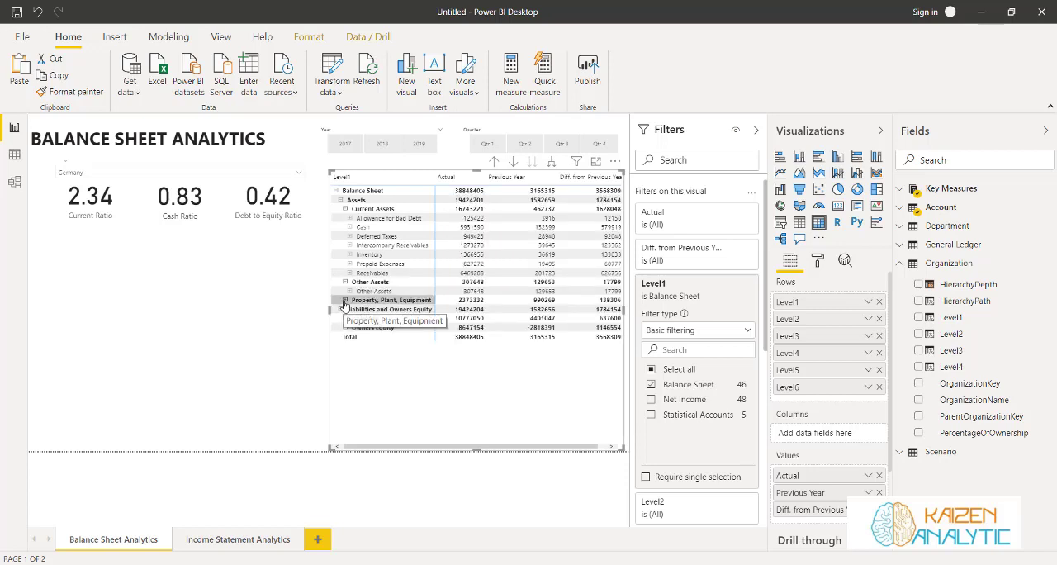
{"action": "left_click", "coordinate": [345, 301]}
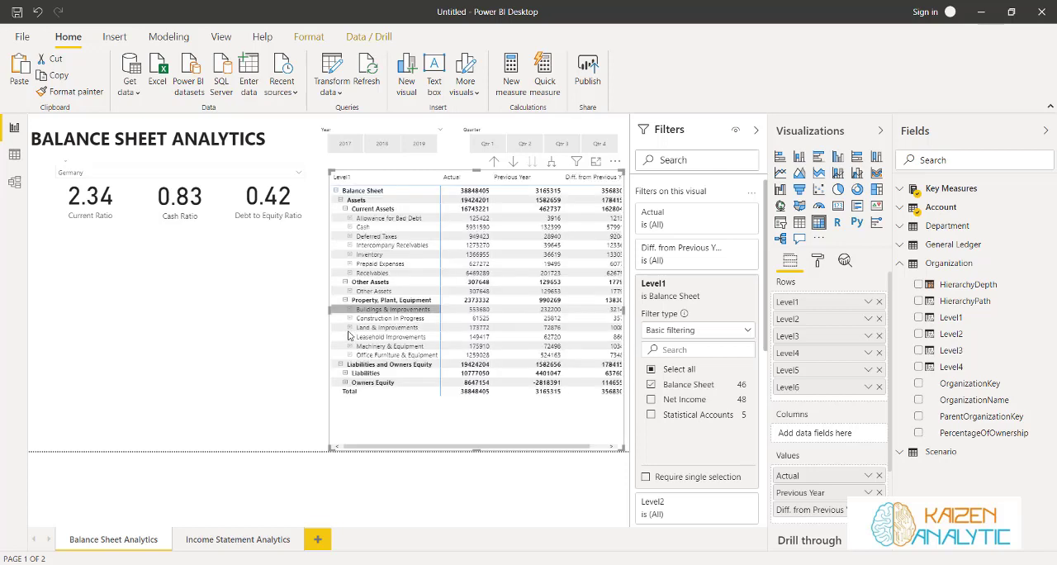
{"action": "left_click", "coordinate": [345, 373]}
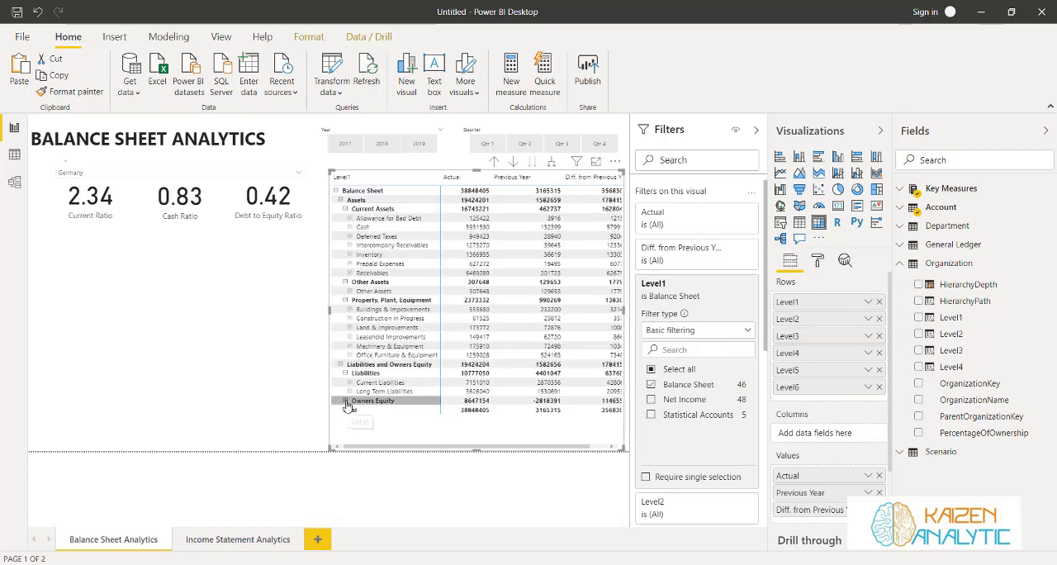
{"action": "left_click", "coordinate": [345, 401]}
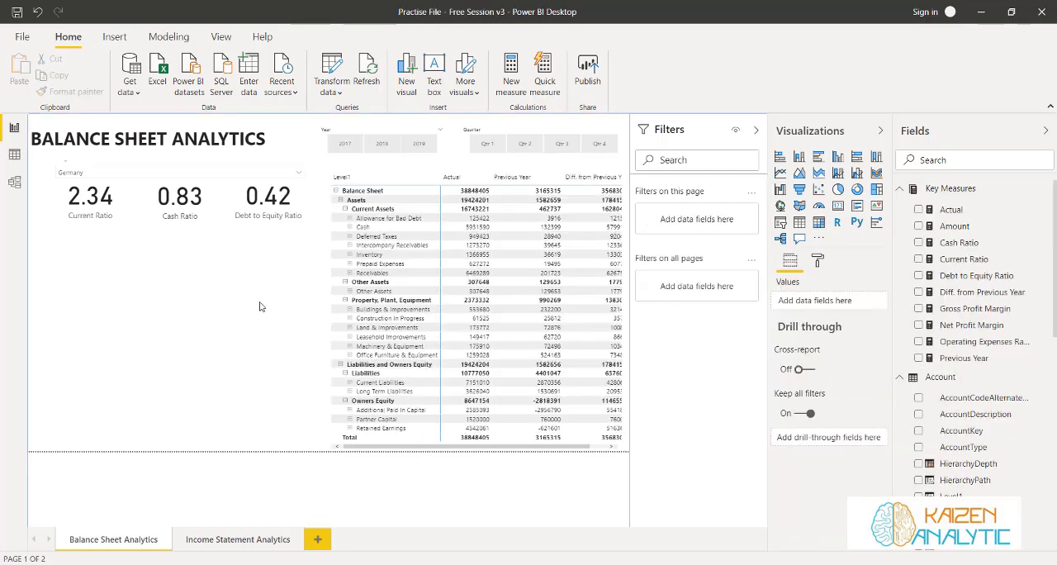
Add a line and clustered column chart below the ratio cards, widened nearly to the matrix, with AccountType as its column series
{"action": "left_click", "coordinate": [857, 175]}
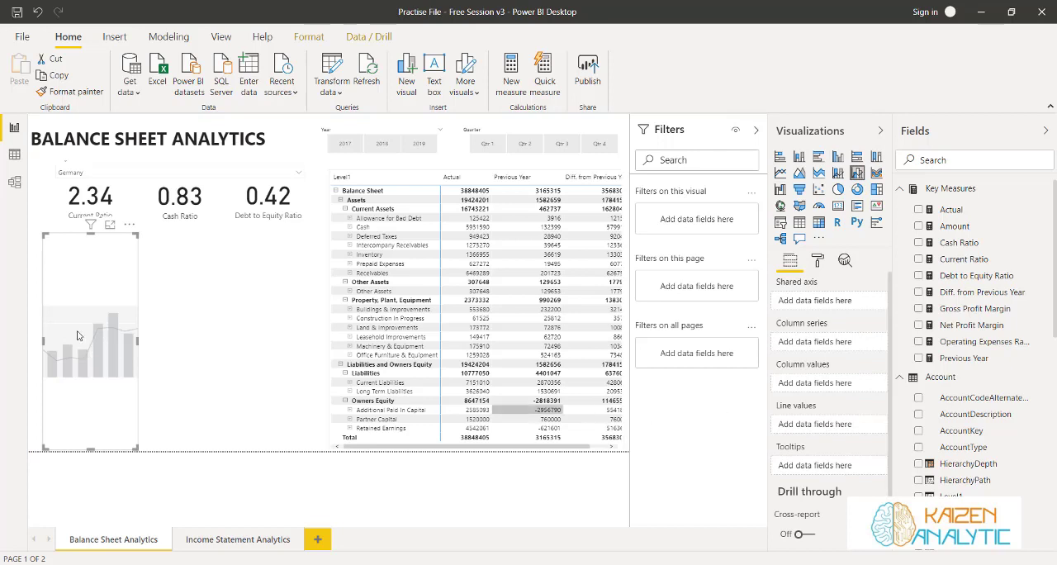
{"action": "left_click_drag", "start_coordinate": [138, 349], "coordinate": [310, 342]}
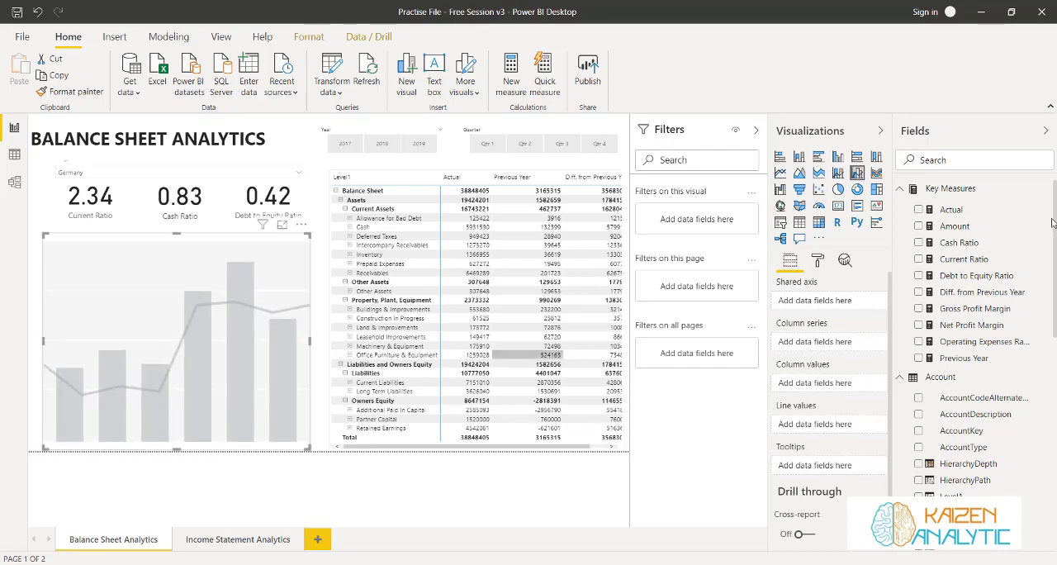
{"action": "left_click", "coordinate": [918, 447]}
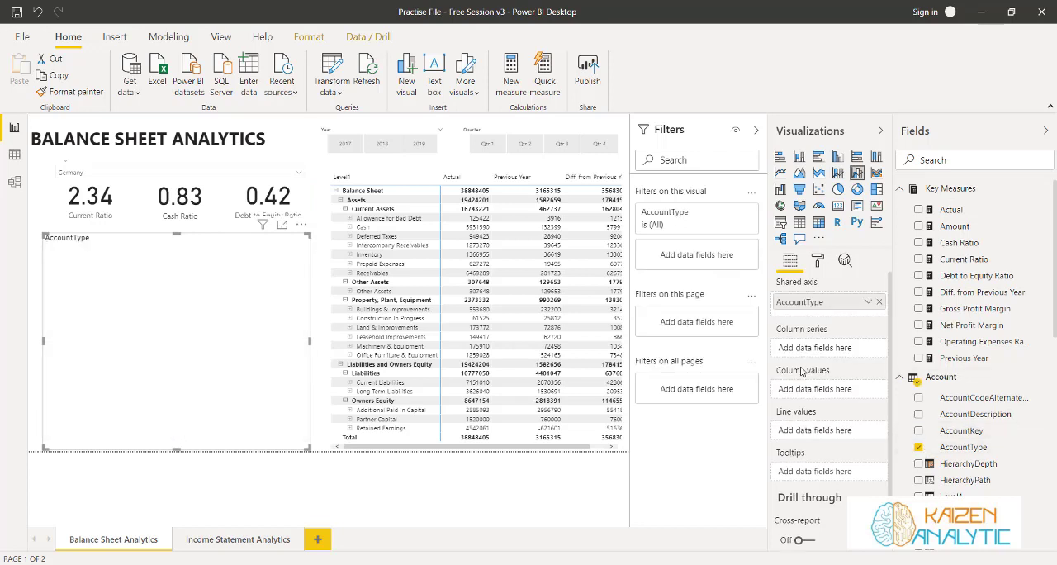
{"action": "left_click_drag", "start_coordinate": [837, 304], "coordinate": [836, 348]}
Set the combo chart's shared axis to the General Ledger date's Month and its column values to the Actual measure
{"action": "scroll", "coordinate": [975, 413], "scroll_direction": "down", "scroll_amount": 7}
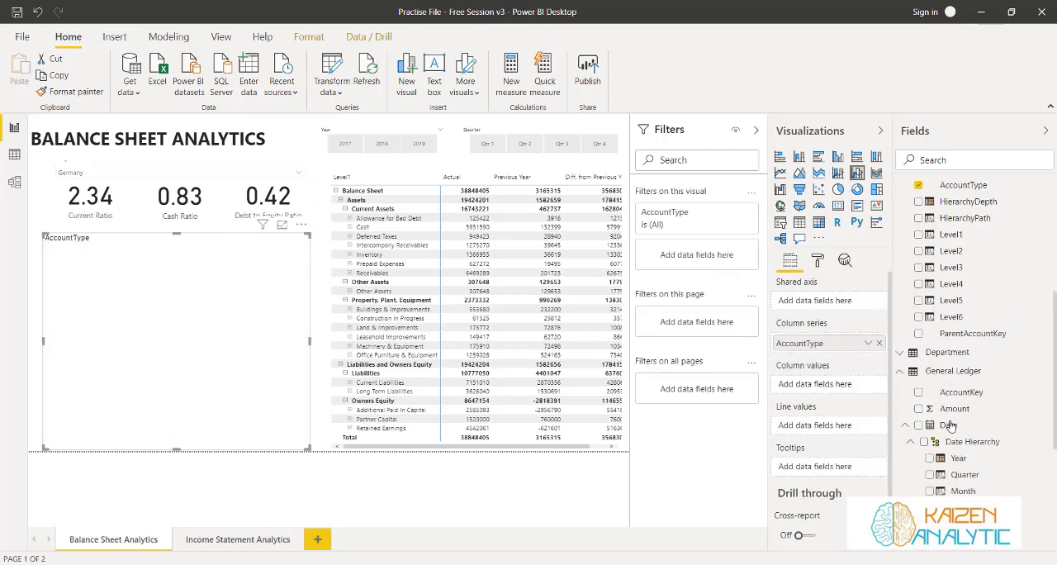
{"action": "left_click", "coordinate": [929, 410]}
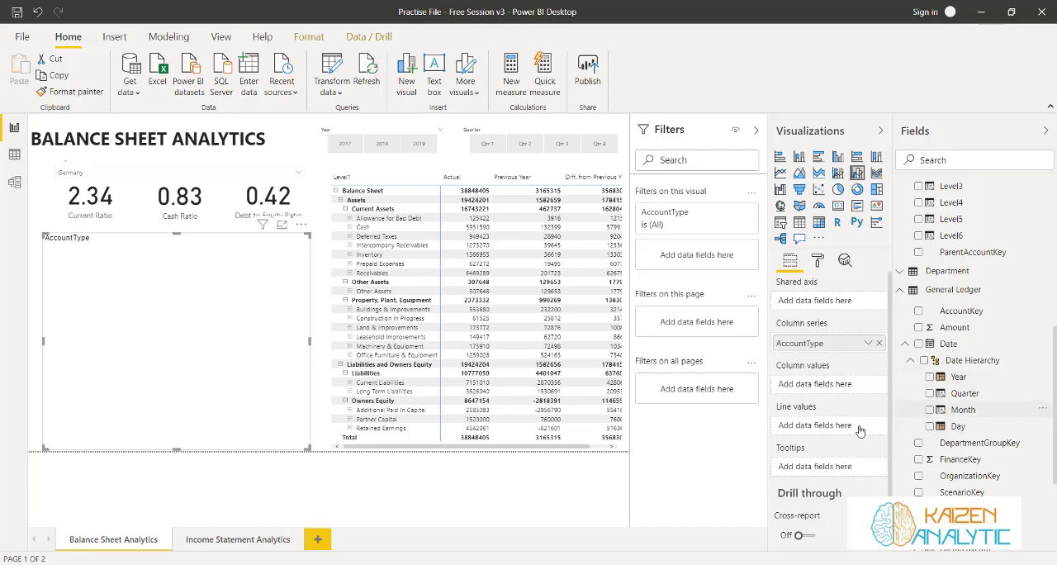
{"action": "scroll", "coordinate": [925, 404], "scroll_direction": "up", "scroll_amount": 7}
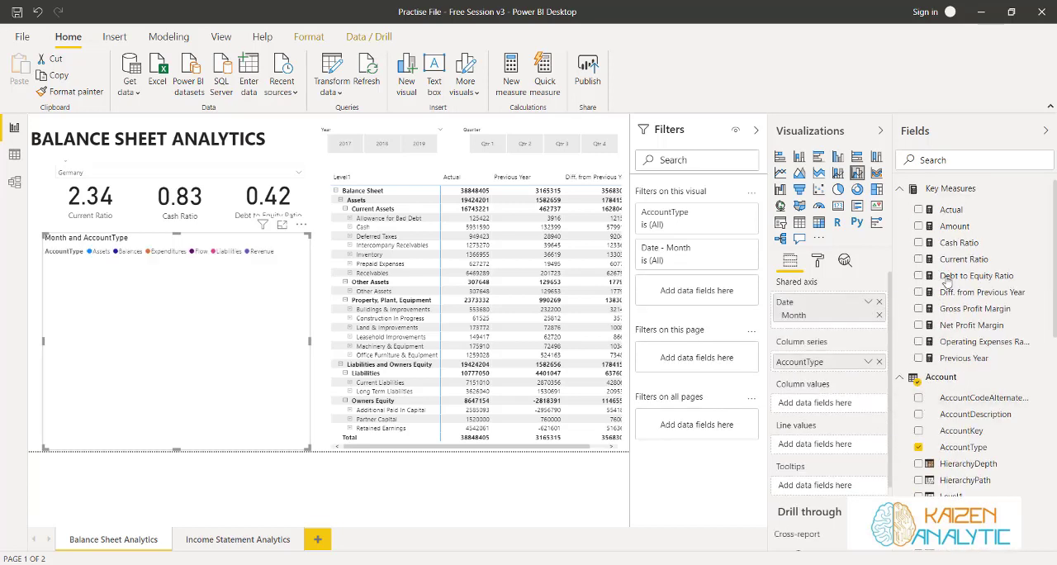
{"action": "left_click", "coordinate": [918, 210]}
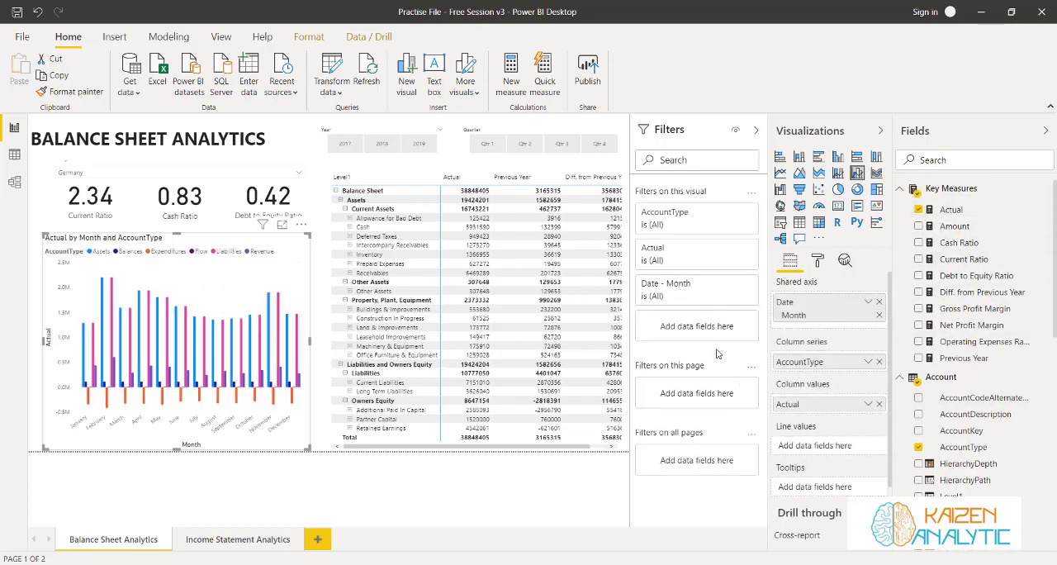
Filter the combo chart's AccountType to Liabilities only and deselect the chart
{"action": "left_click", "coordinate": [731, 213]}
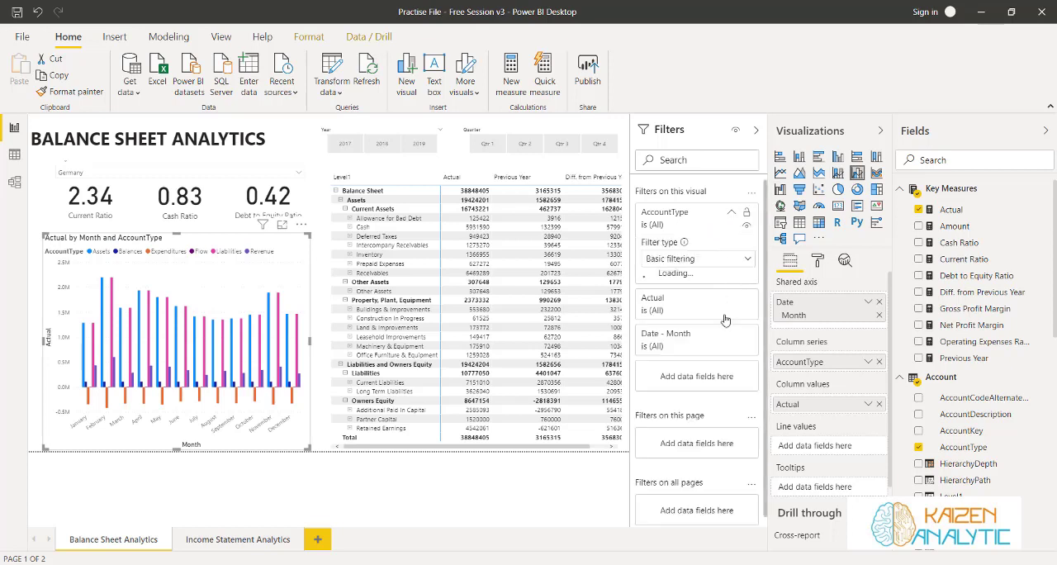
{"action": "scroll", "coordinate": [701, 359], "scroll_direction": "down", "scroll_amount": 2}
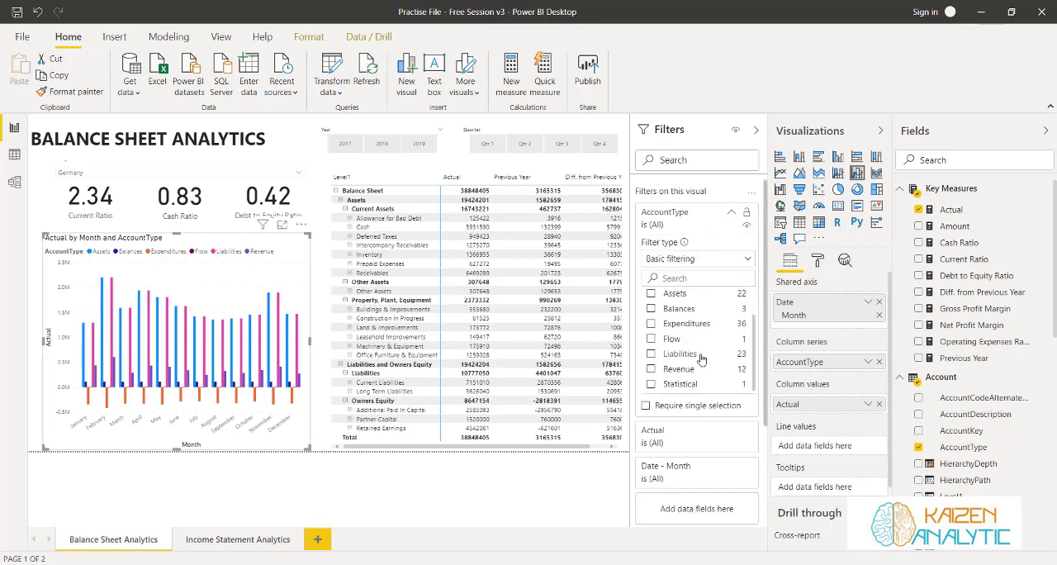
{"action": "left_click", "coordinate": [650, 354]}
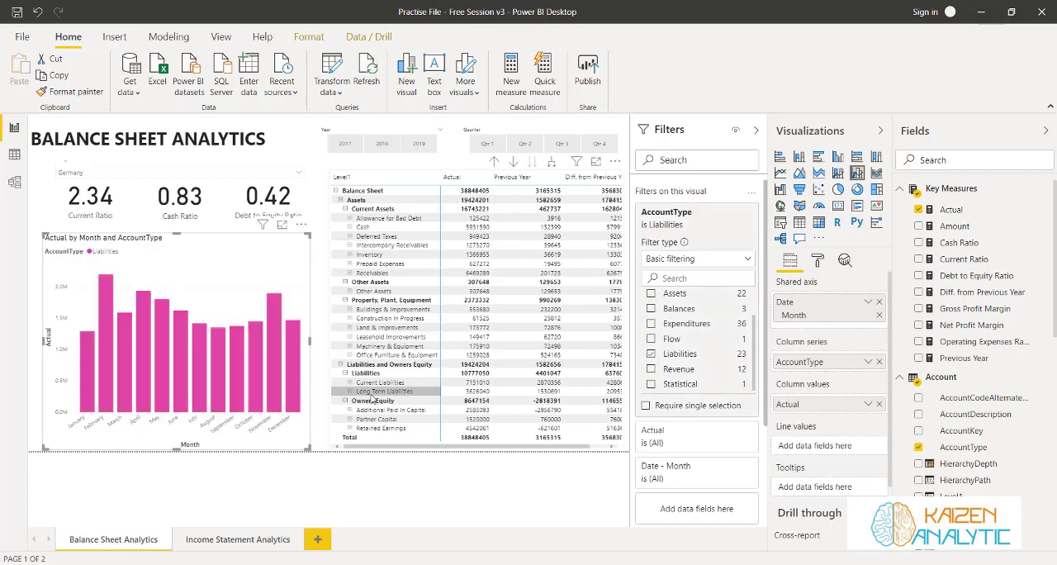
{"action": "left_click", "coordinate": [37, 276]}
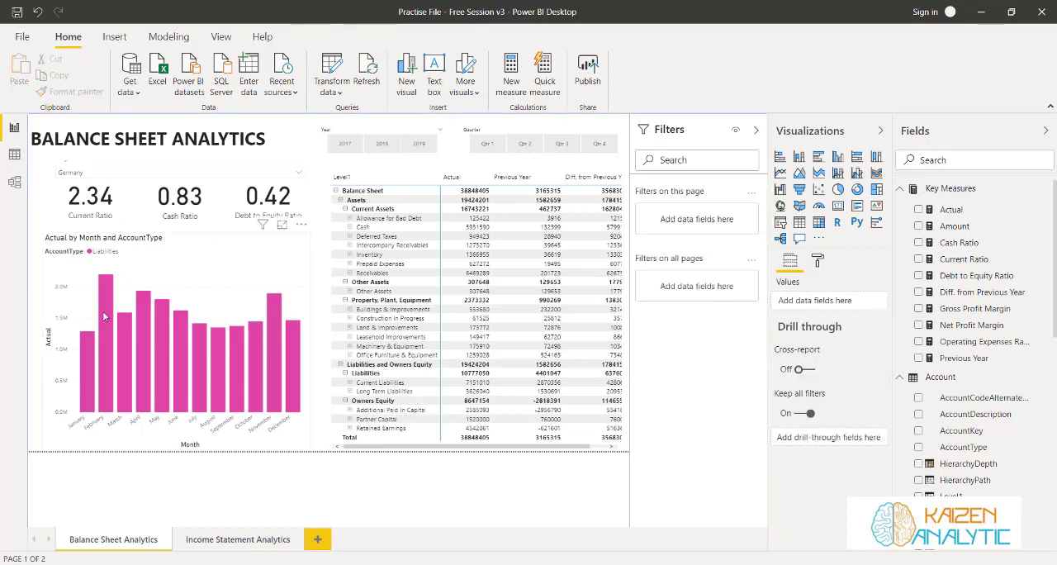
Analyze the July Liabilities column with Explain the decrease and examine the account contributions between June and July
{"action": "right_click", "coordinate": [197, 341]}
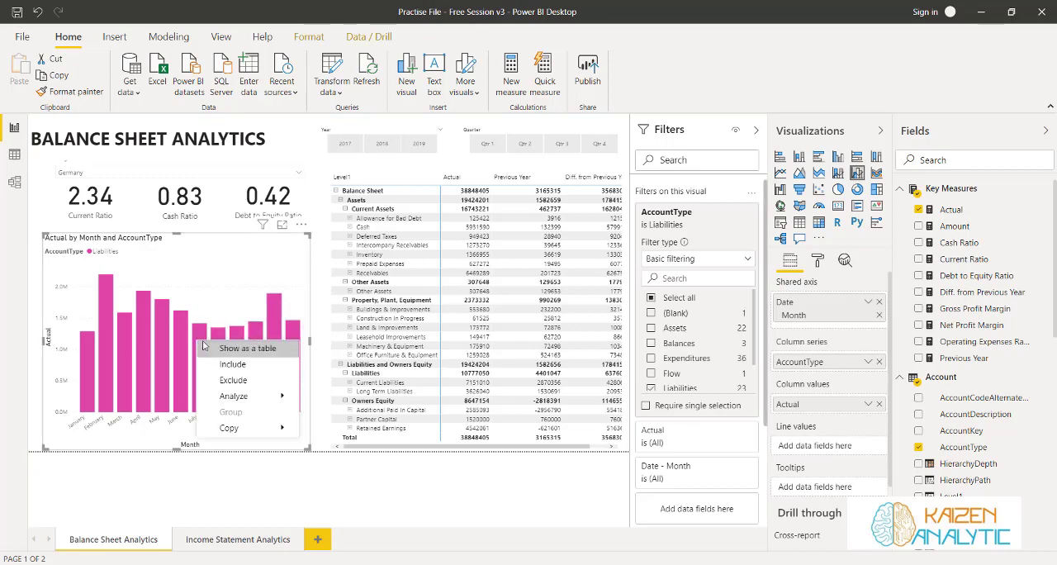
{"action": "mouse_move", "coordinate": [241, 397]}
{"action": "left_click", "coordinate": [328, 402]}
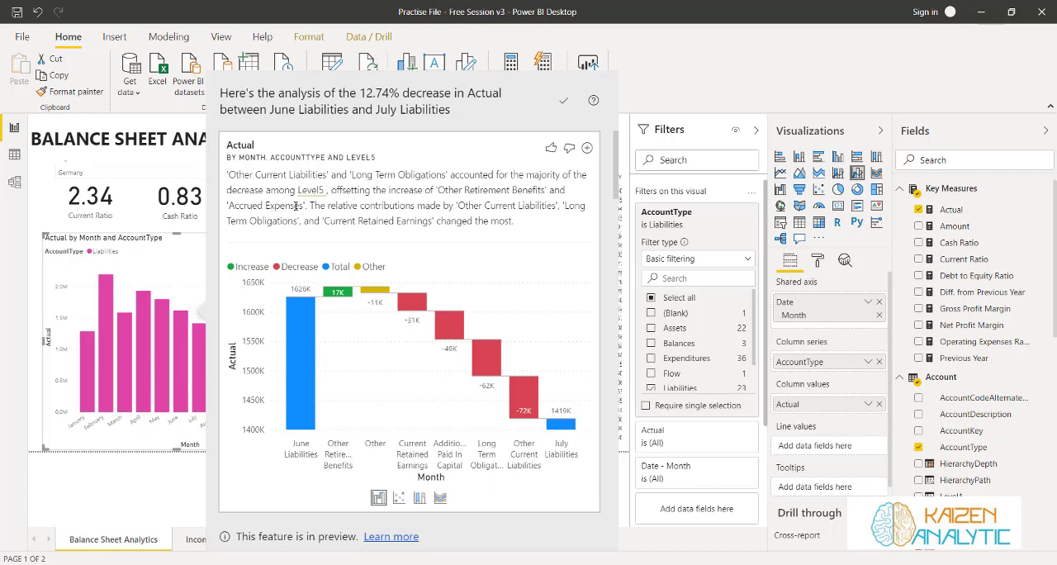
{"action": "mouse_move", "coordinate": [338, 295]}
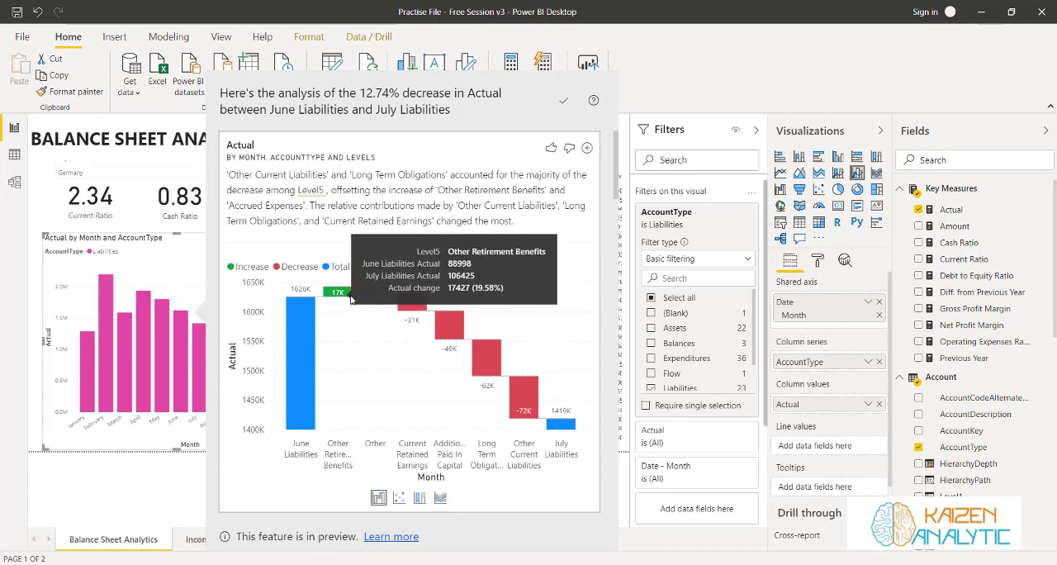
{"action": "mouse_move", "coordinate": [409, 308]}
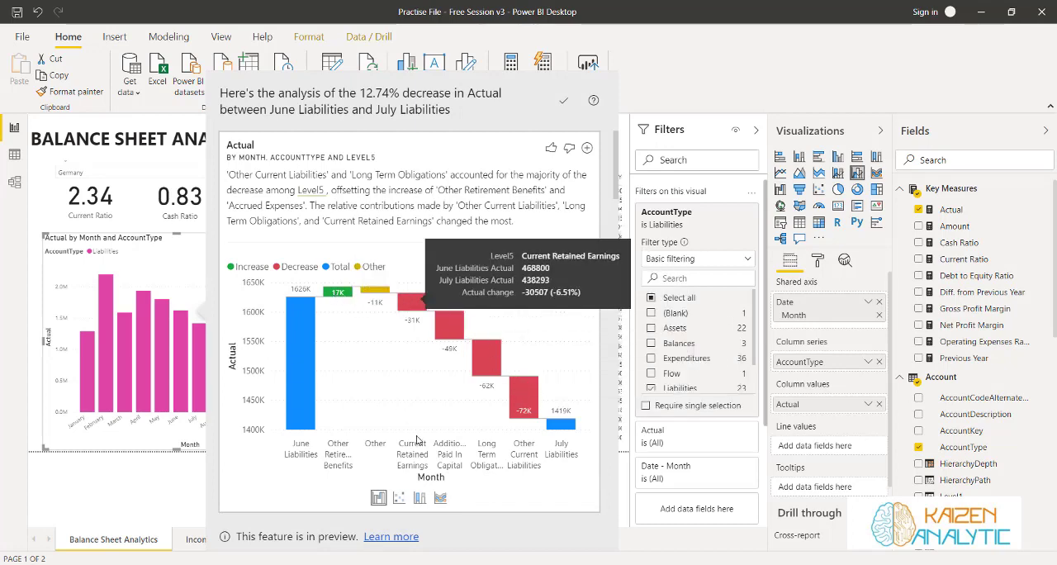
{"action": "scroll", "coordinate": [446, 281], "scroll_direction": "down", "scroll_amount": 10}
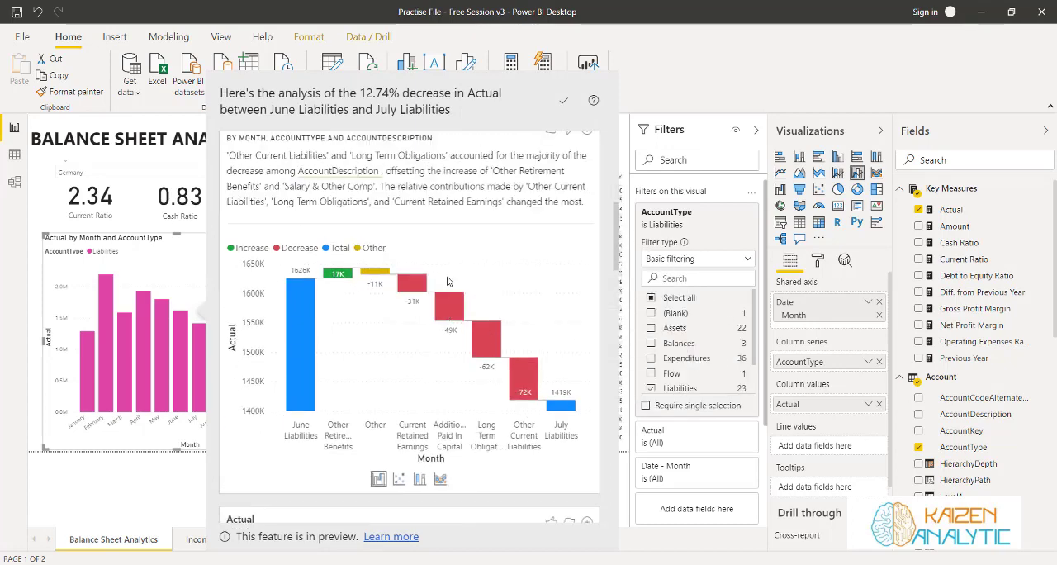
{"action": "scroll", "coordinate": [446, 281], "scroll_direction": "up", "scroll_amount": 5}
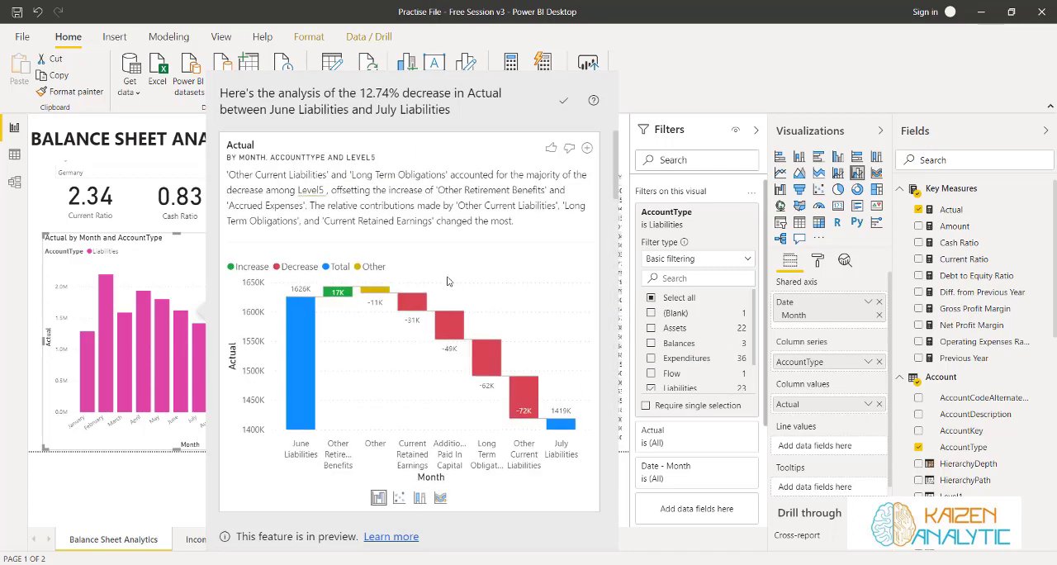
Add the Level5 waterfall explanation to the report page and delete it again
{"action": "left_click", "coordinate": [587, 148]}
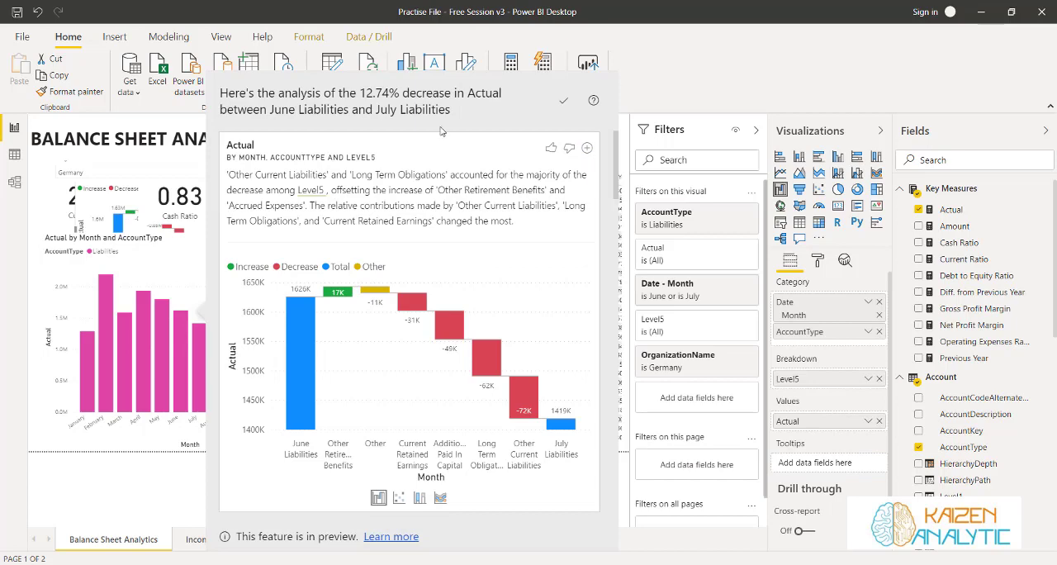
{"action": "left_click_drag", "start_coordinate": [172, 173], "coordinate": [332, 195]}
{"action": "key", "text": "Delete"}
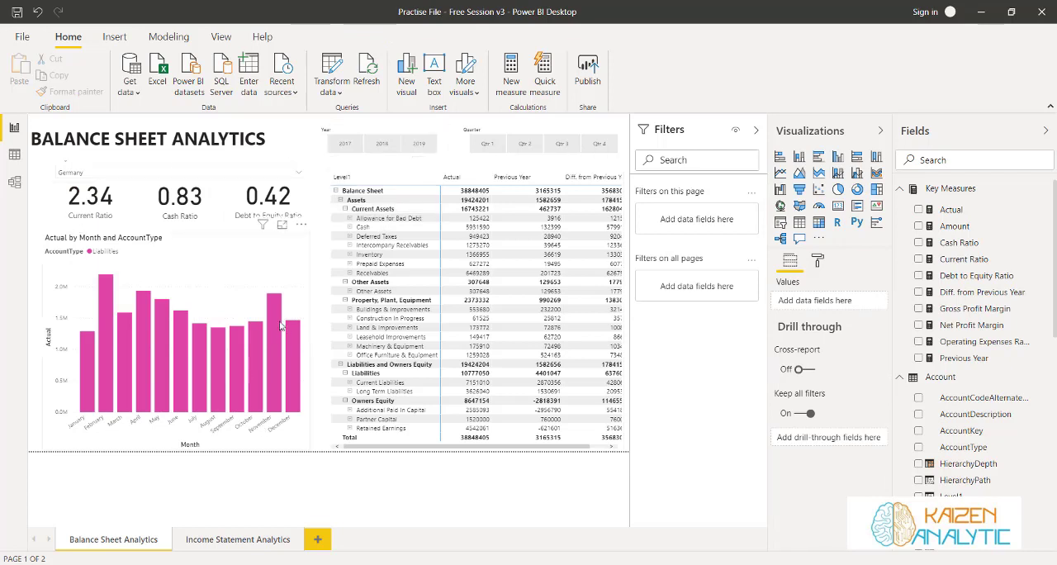
Filter the page to 2019 and go through the quarters from Qtr 1 to Qtr 4, leaving Qtr 4 selected
{"action": "left_click", "coordinate": [418, 145]}
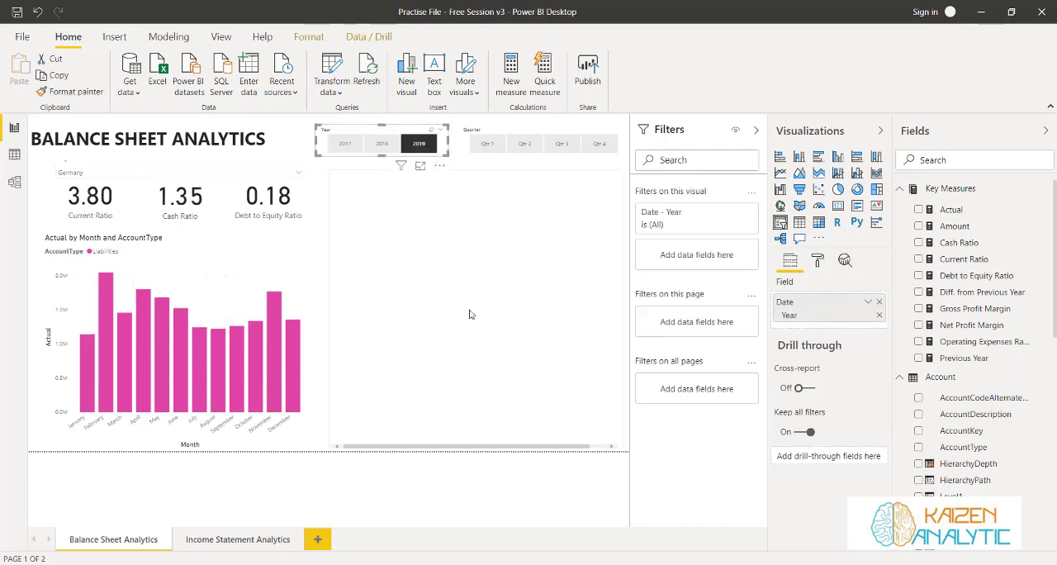
{"action": "left_click", "coordinate": [487, 145]}
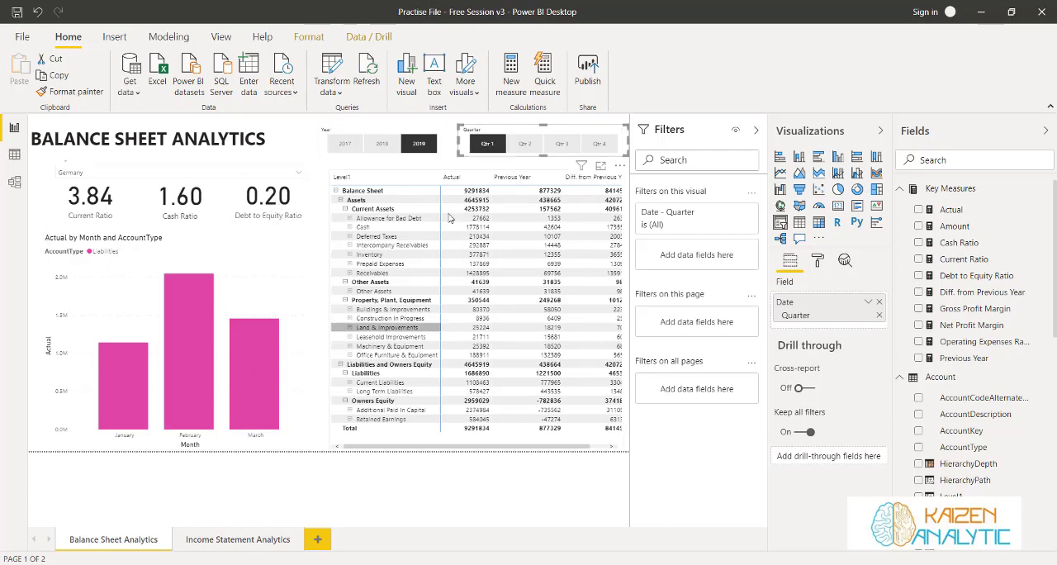
{"action": "left_click", "coordinate": [525, 145]}
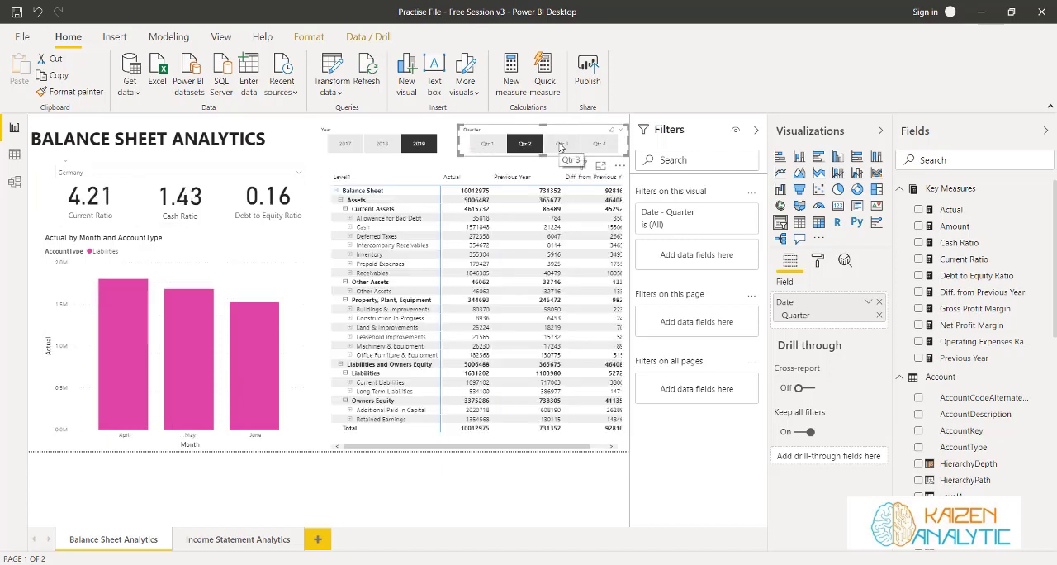
{"action": "left_click", "coordinate": [562, 145]}
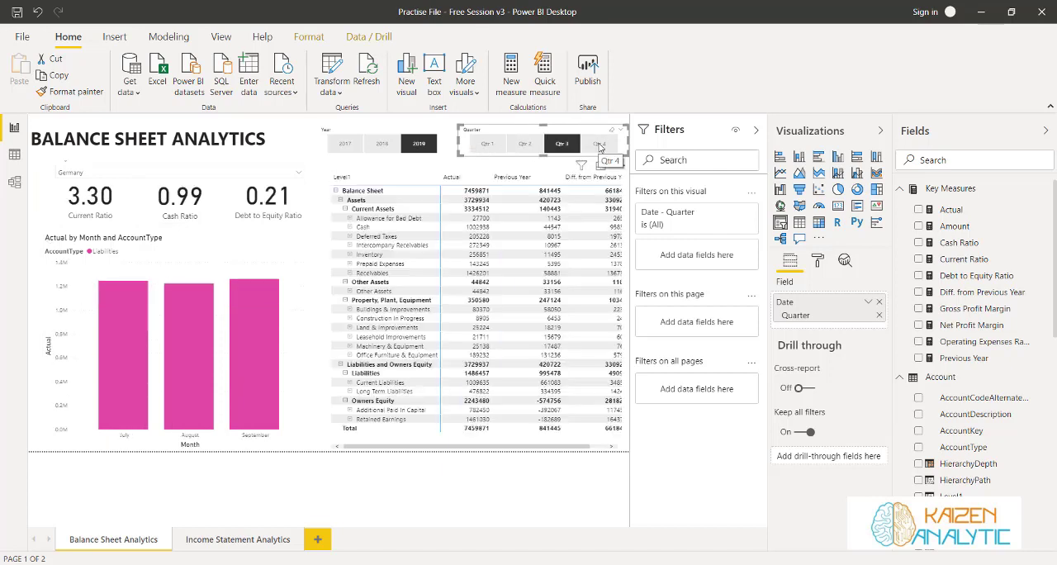
{"action": "left_click", "coordinate": [600, 144]}
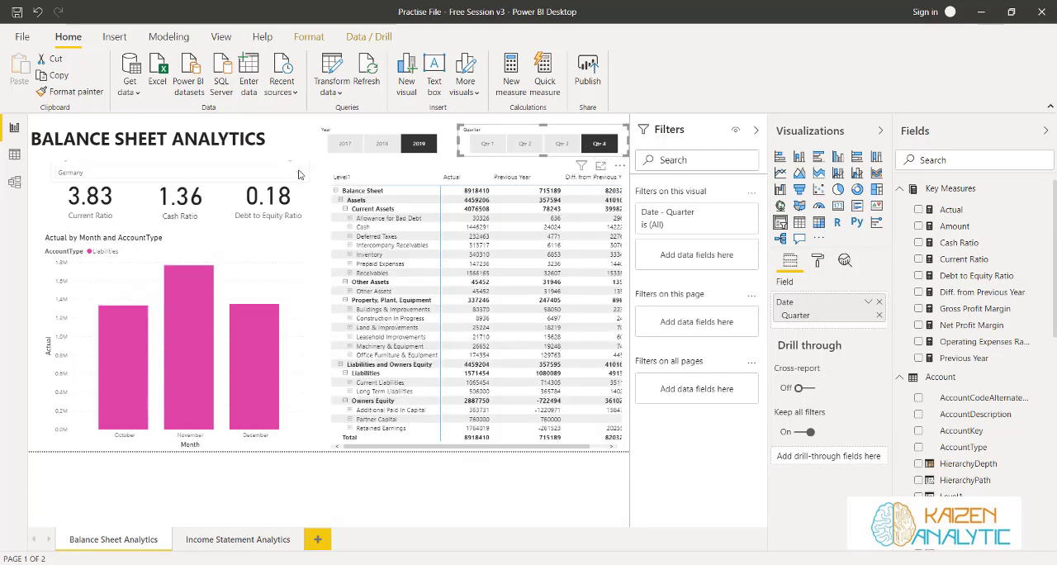
Switch the organization slicer from Germany to Canadian Division and collapse its list
{"action": "left_click", "coordinate": [91, 173]}
{"action": "left_click", "coordinate": [62, 237]}
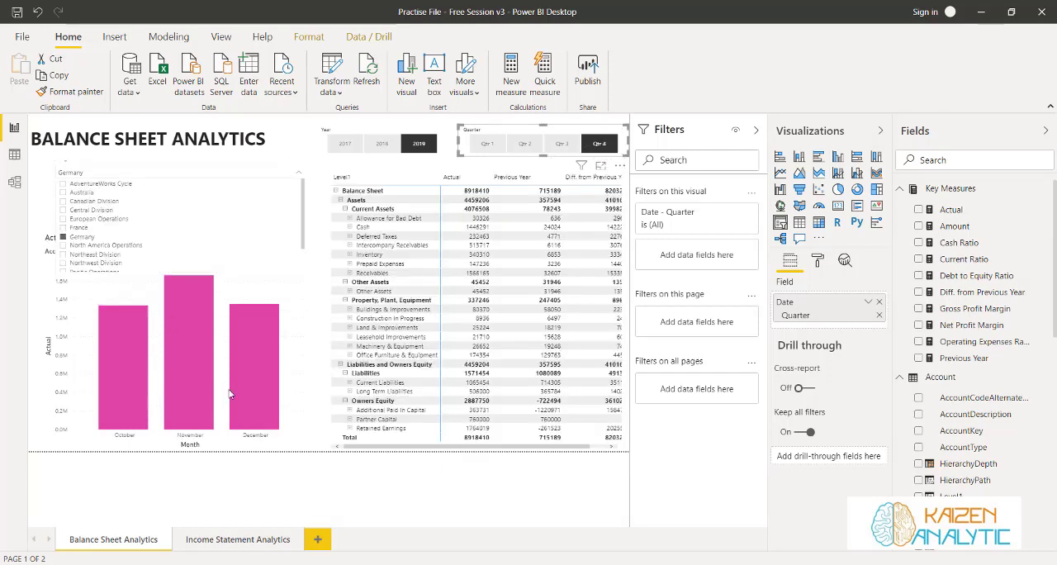
{"action": "left_click", "coordinate": [322, 167]}
{"action": "left_click", "coordinate": [296, 174]}
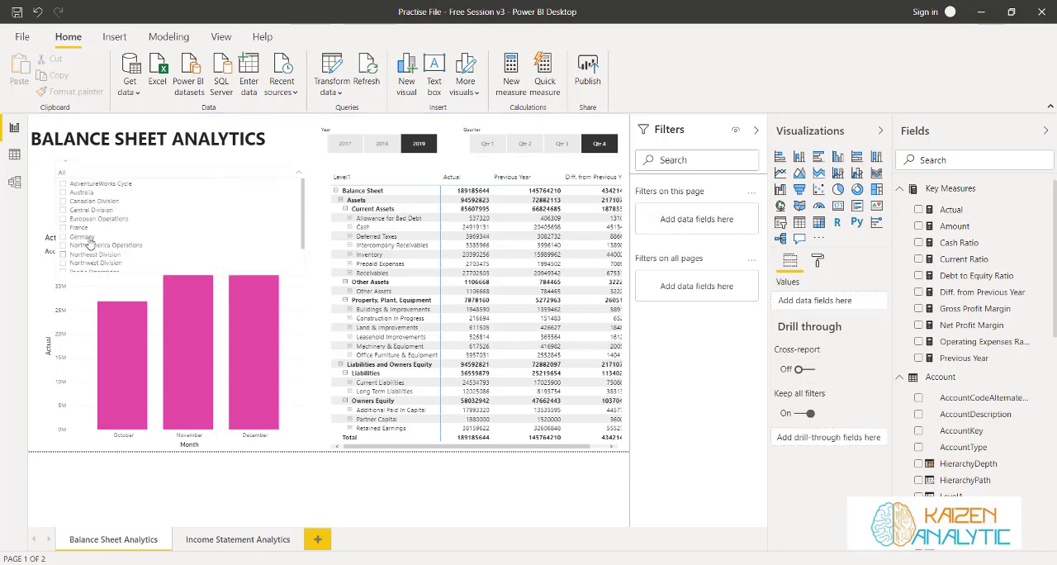
{"action": "left_click", "coordinate": [63, 201]}
{"action": "left_click", "coordinate": [320, 169]}
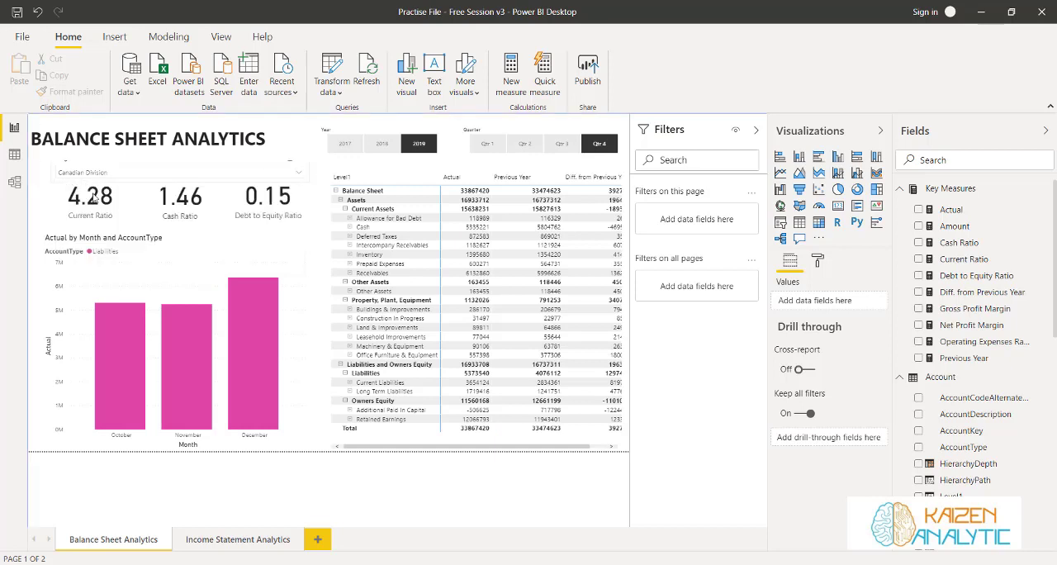
Clear Canadian Division in the organization slicer, select USA Operations and collapse the list
{"action": "left_click", "coordinate": [298, 175]}
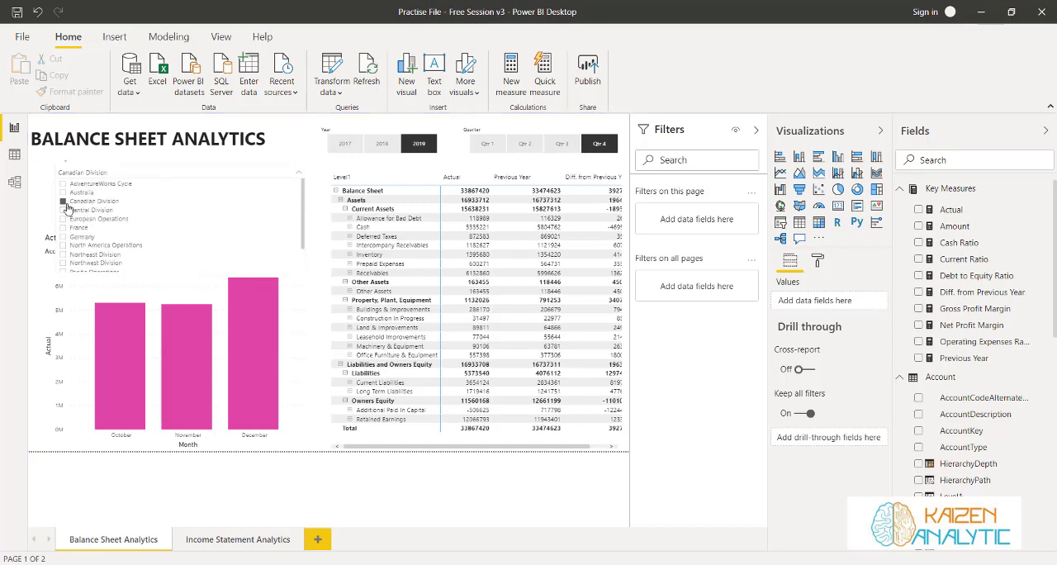
{"action": "left_click", "coordinate": [64, 203]}
{"action": "scroll", "coordinate": [65, 231], "scroll_direction": "down", "scroll_amount": 2}
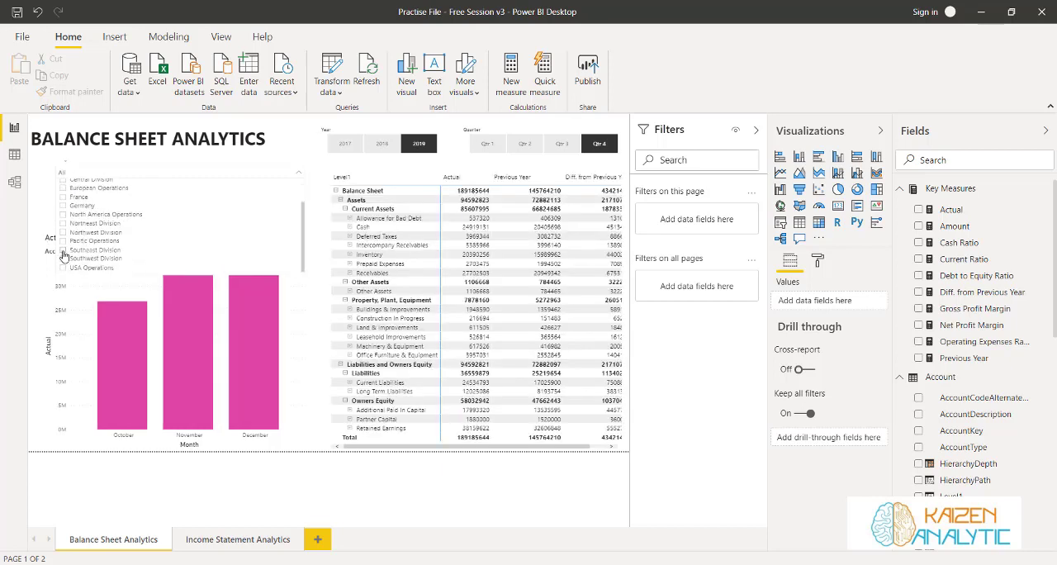
{"action": "left_click", "coordinate": [63, 268]}
{"action": "left_click", "coordinate": [294, 172]}
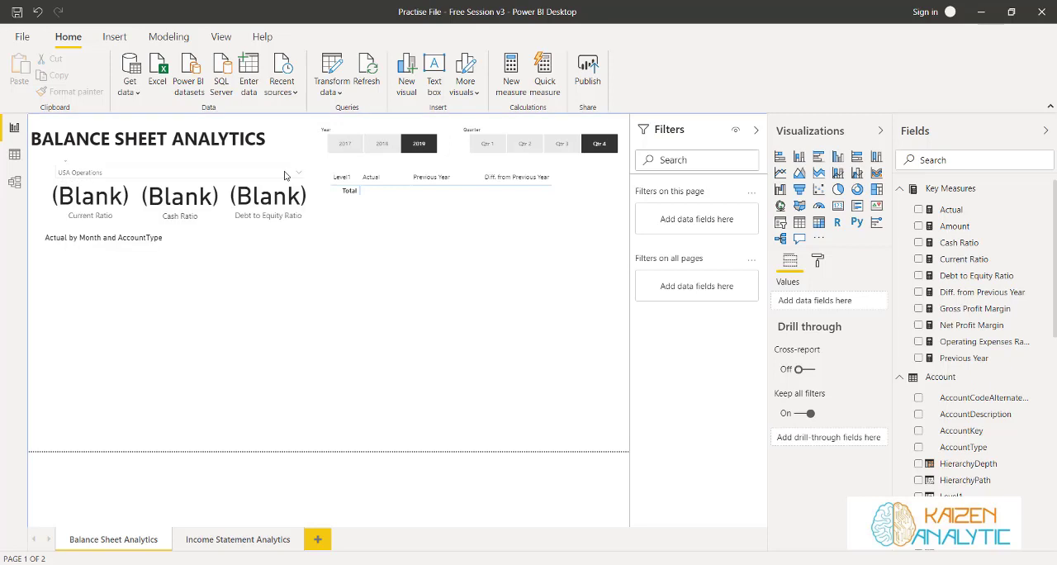
Try Pacific Operations and Germany in the organization slicer, settle on France and collapse the list
{"action": "left_click", "coordinate": [295, 173]}
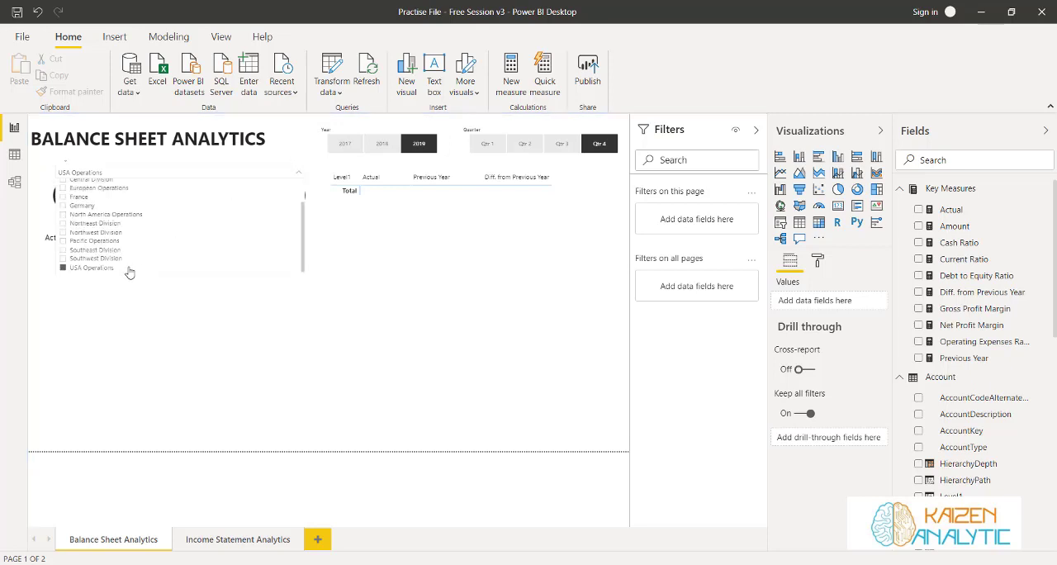
{"action": "left_click", "coordinate": [63, 241]}
{"action": "left_click", "coordinate": [63, 205]}
{"action": "left_click", "coordinate": [63, 196]}
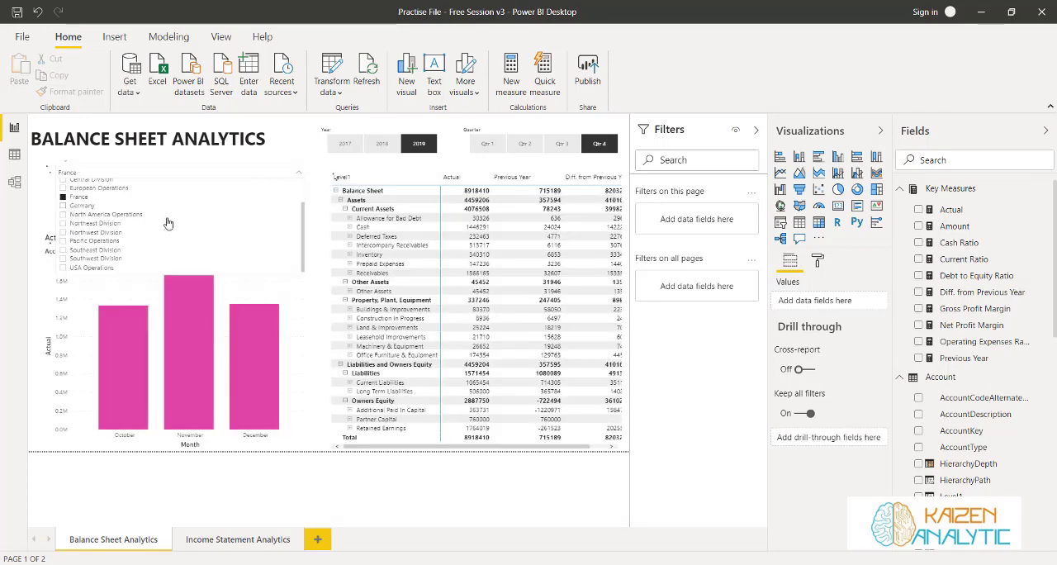
{"action": "left_click", "coordinate": [319, 166]}
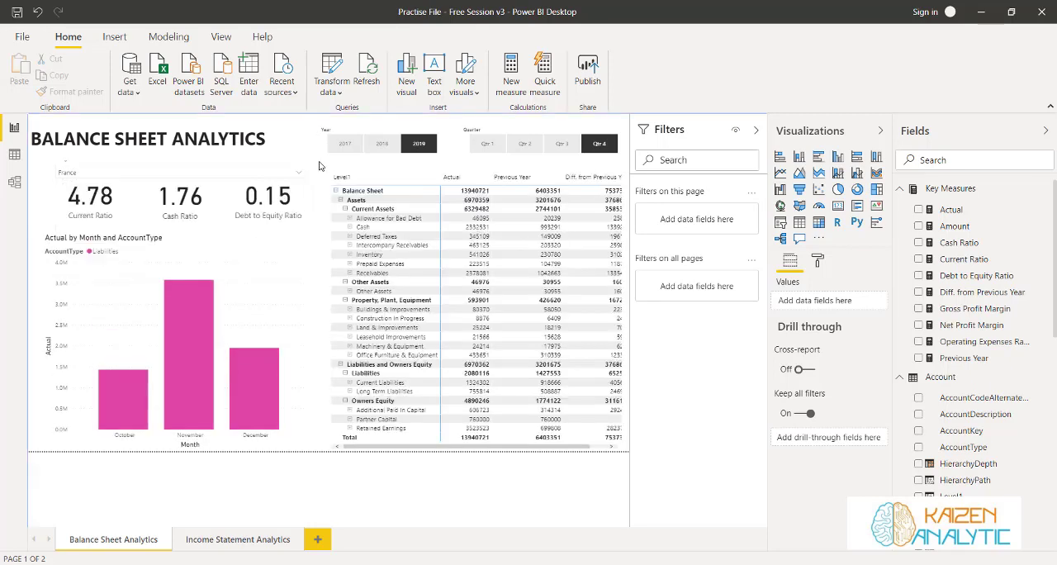